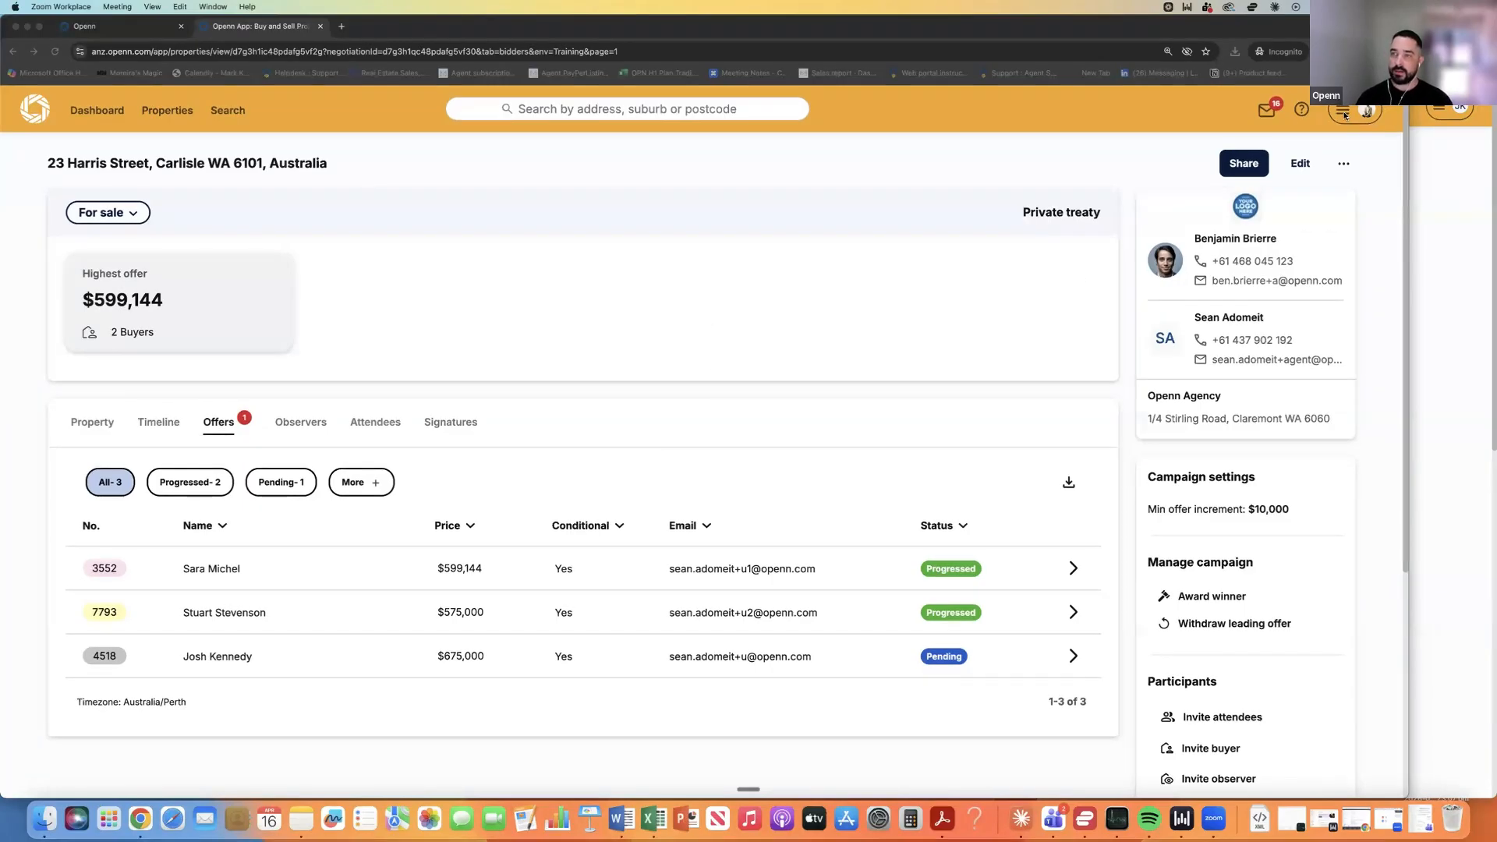
# Go to the agency's Contracts templates list from the account menu.
pyautogui.click(1343, 114)
pyautogui.click(1342, 113)
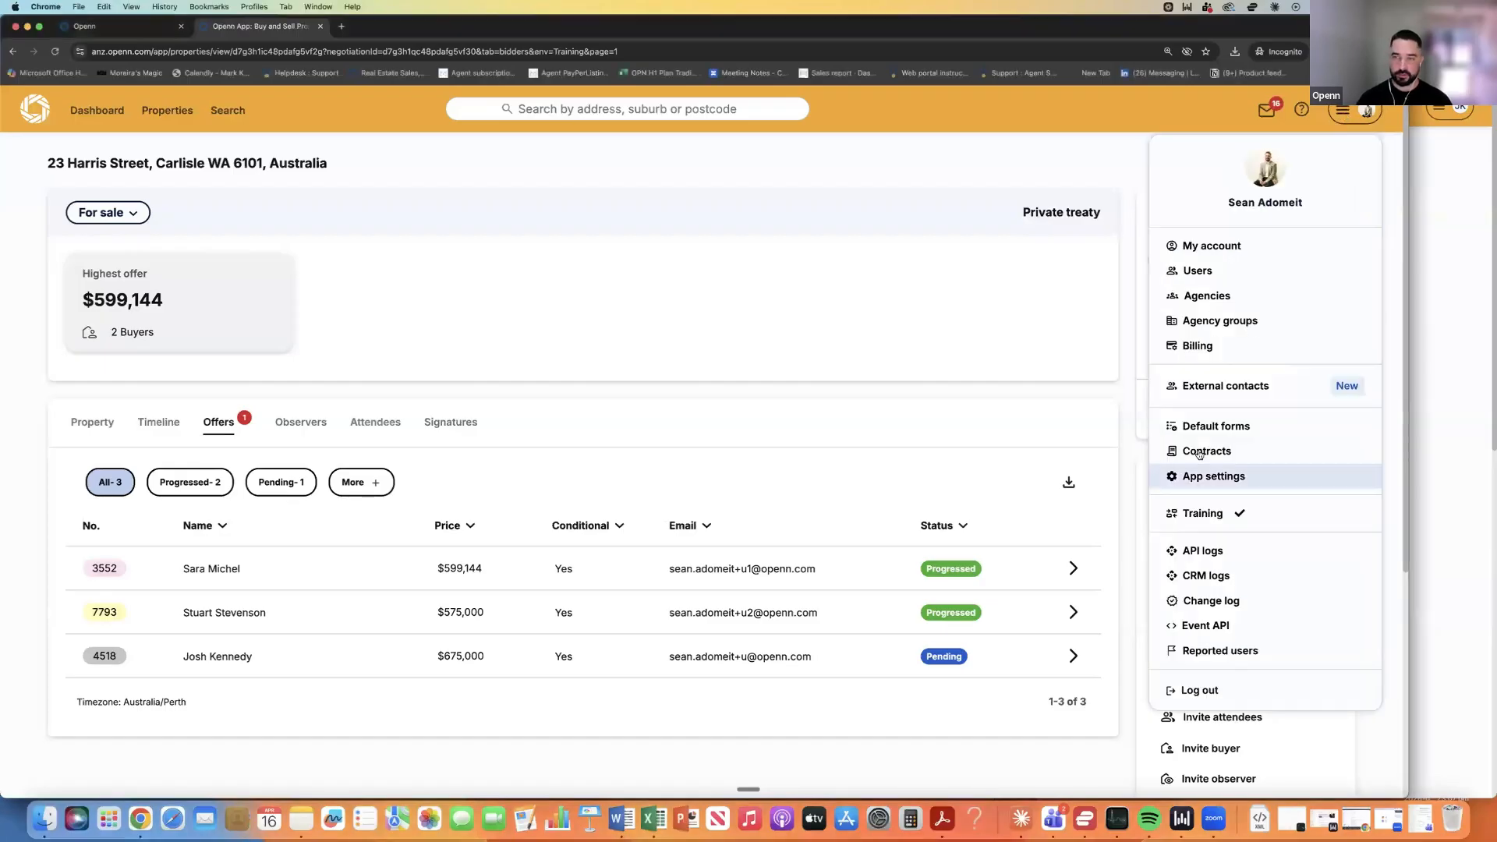
pyautogui.click(1199, 452)
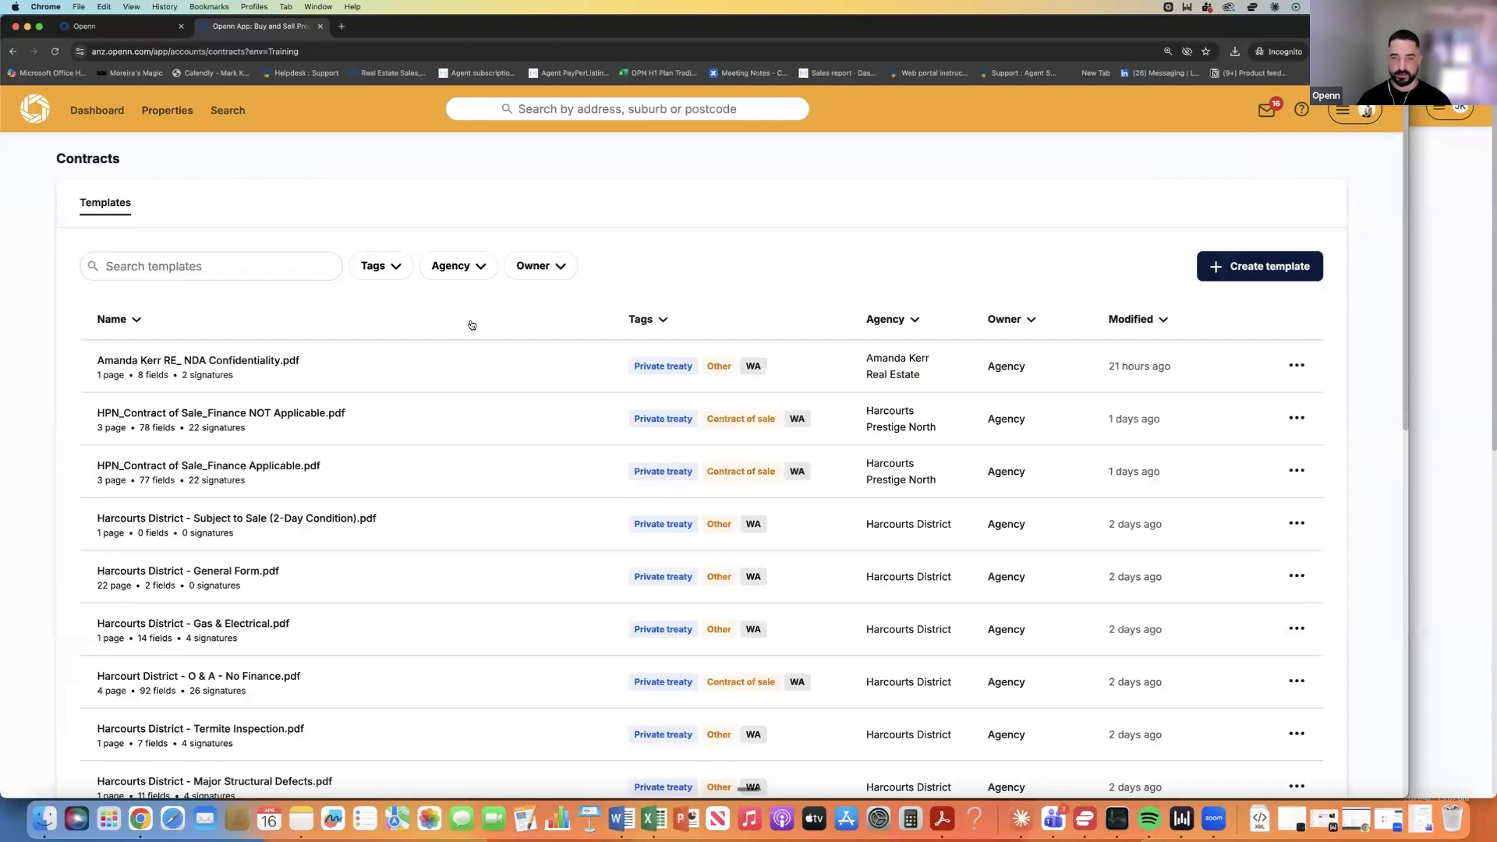
# Bring up the options for the HPN Contract of Sale Finance NOT Applicable template.
pyautogui.scroll(-3, 470, 325)
pyautogui.scroll(1, 472, 325)
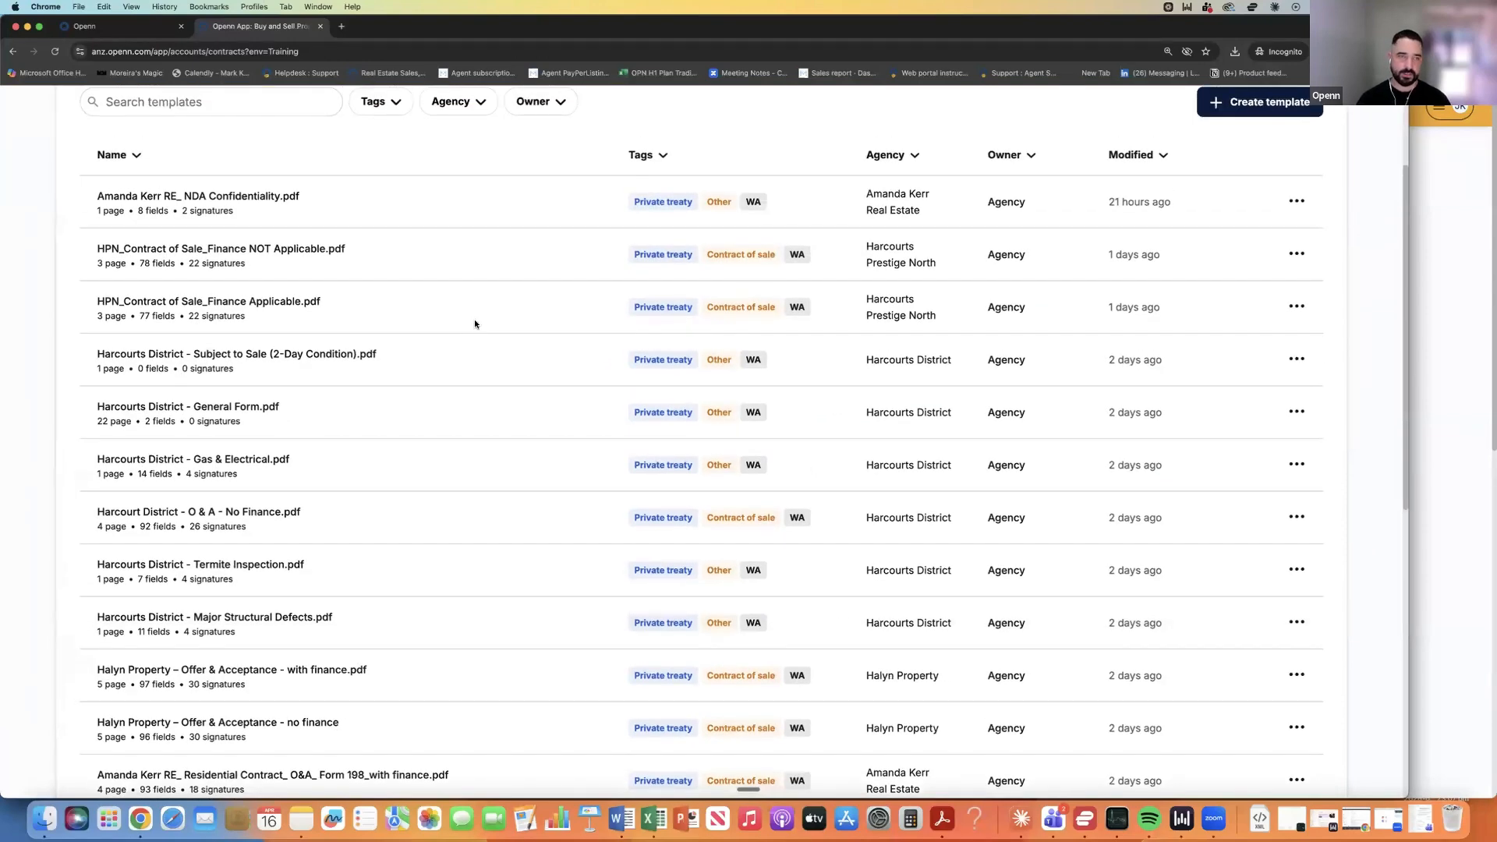
pyautogui.scroll(3, 474, 321)
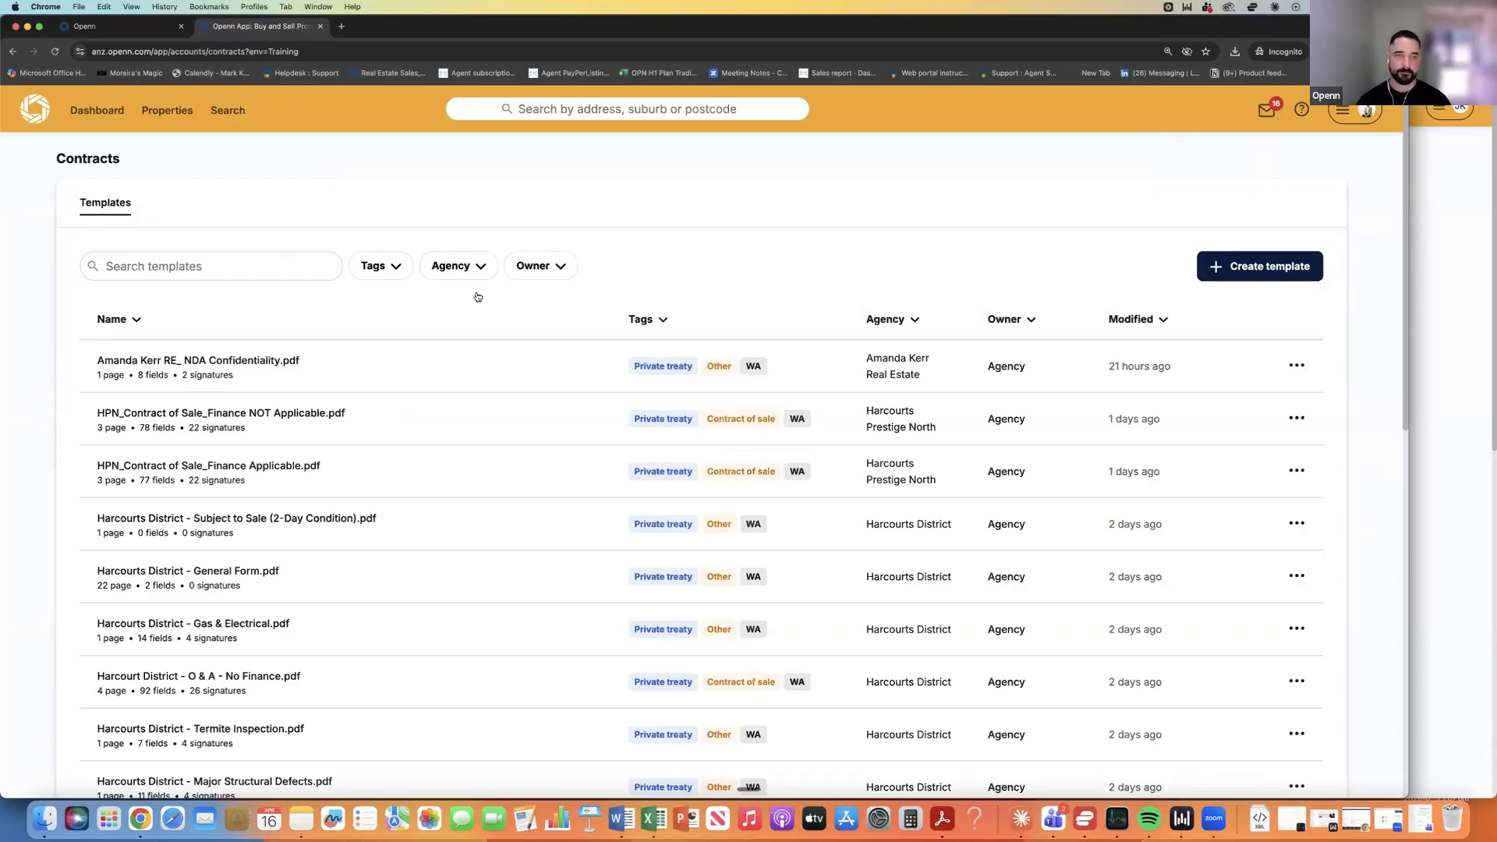
pyautogui.scroll(-2, 320, 359)
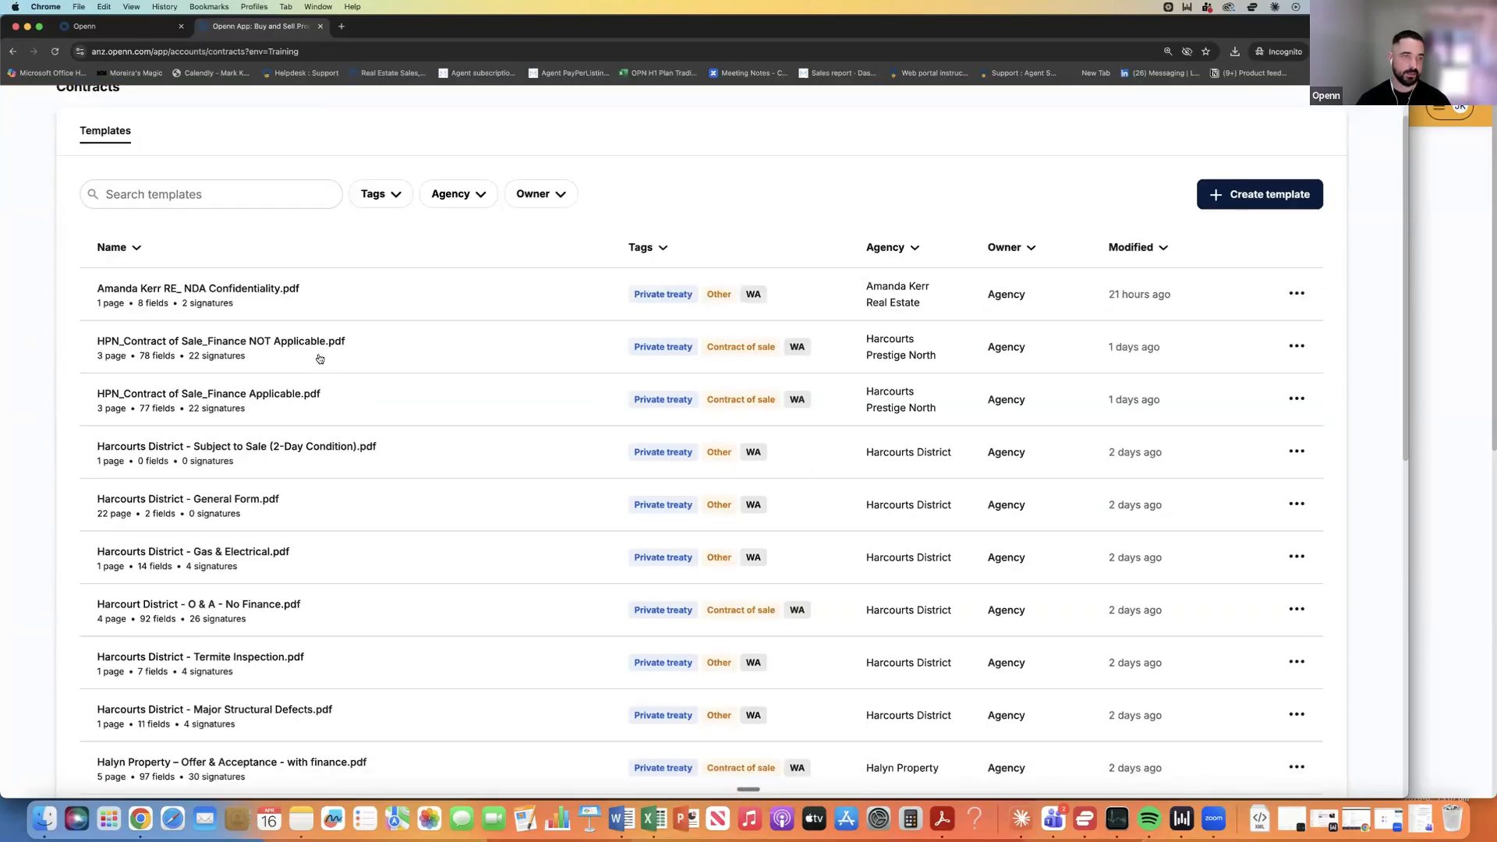
pyautogui.scroll(-2, 1278, 288)
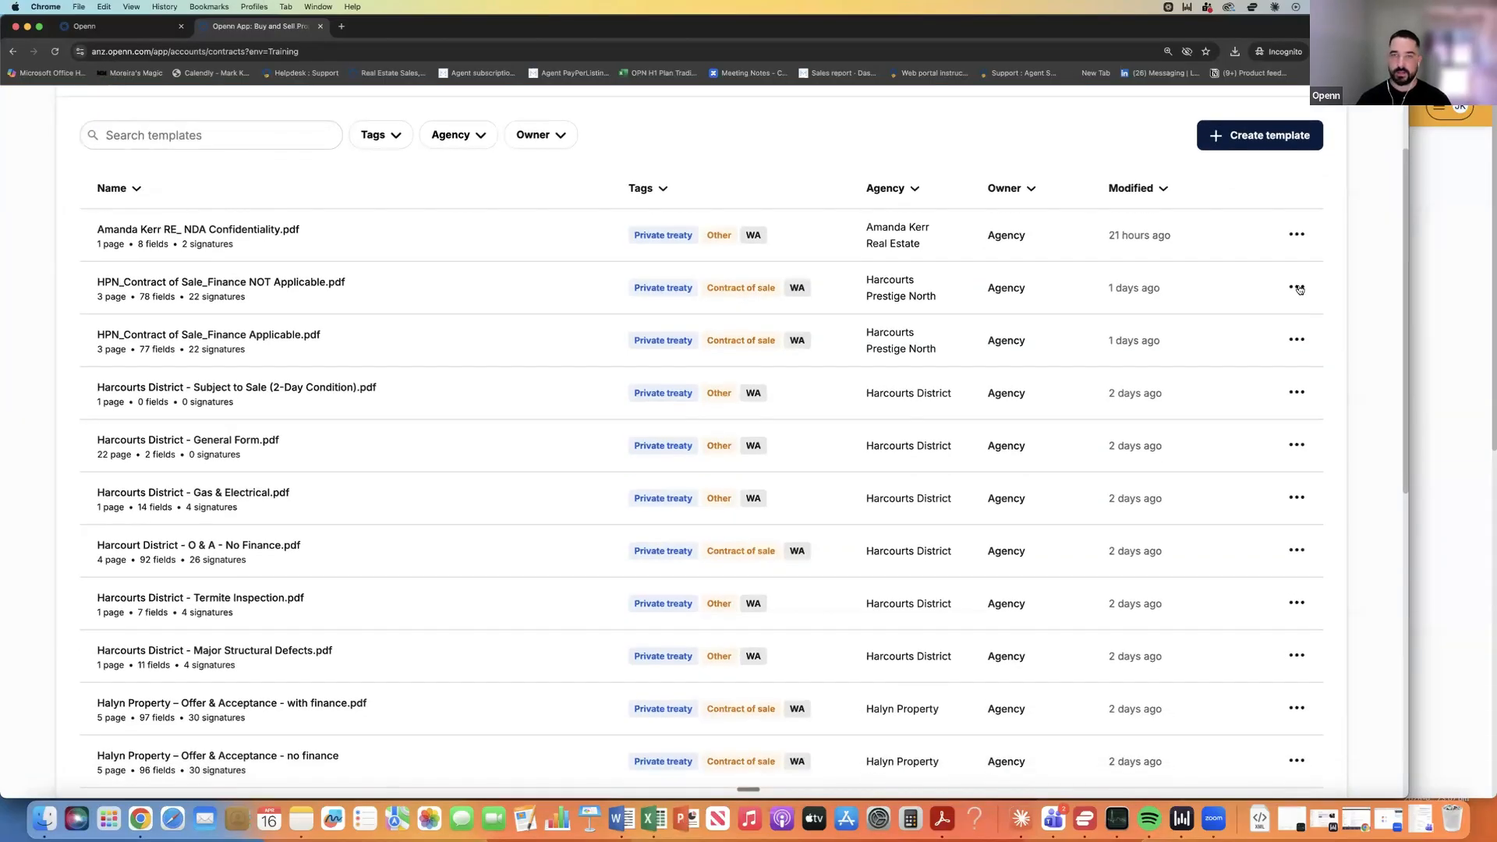
pyautogui.click(1296, 289)
# Open the Finance NOT Applicable template in the field editor and review its three pages.
pyautogui.click(1271, 315)
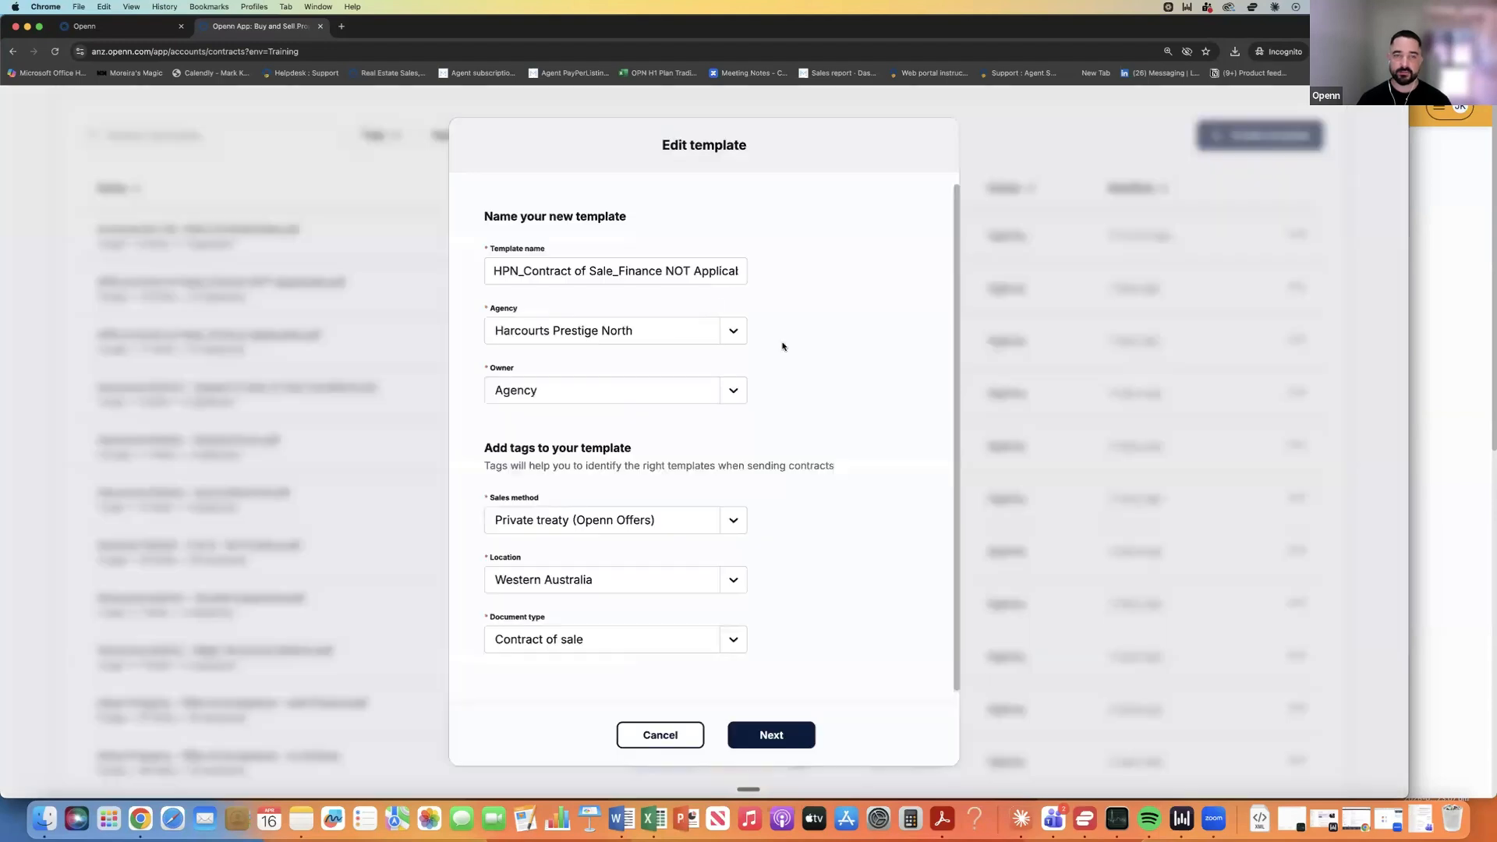
pyautogui.click(779, 736)
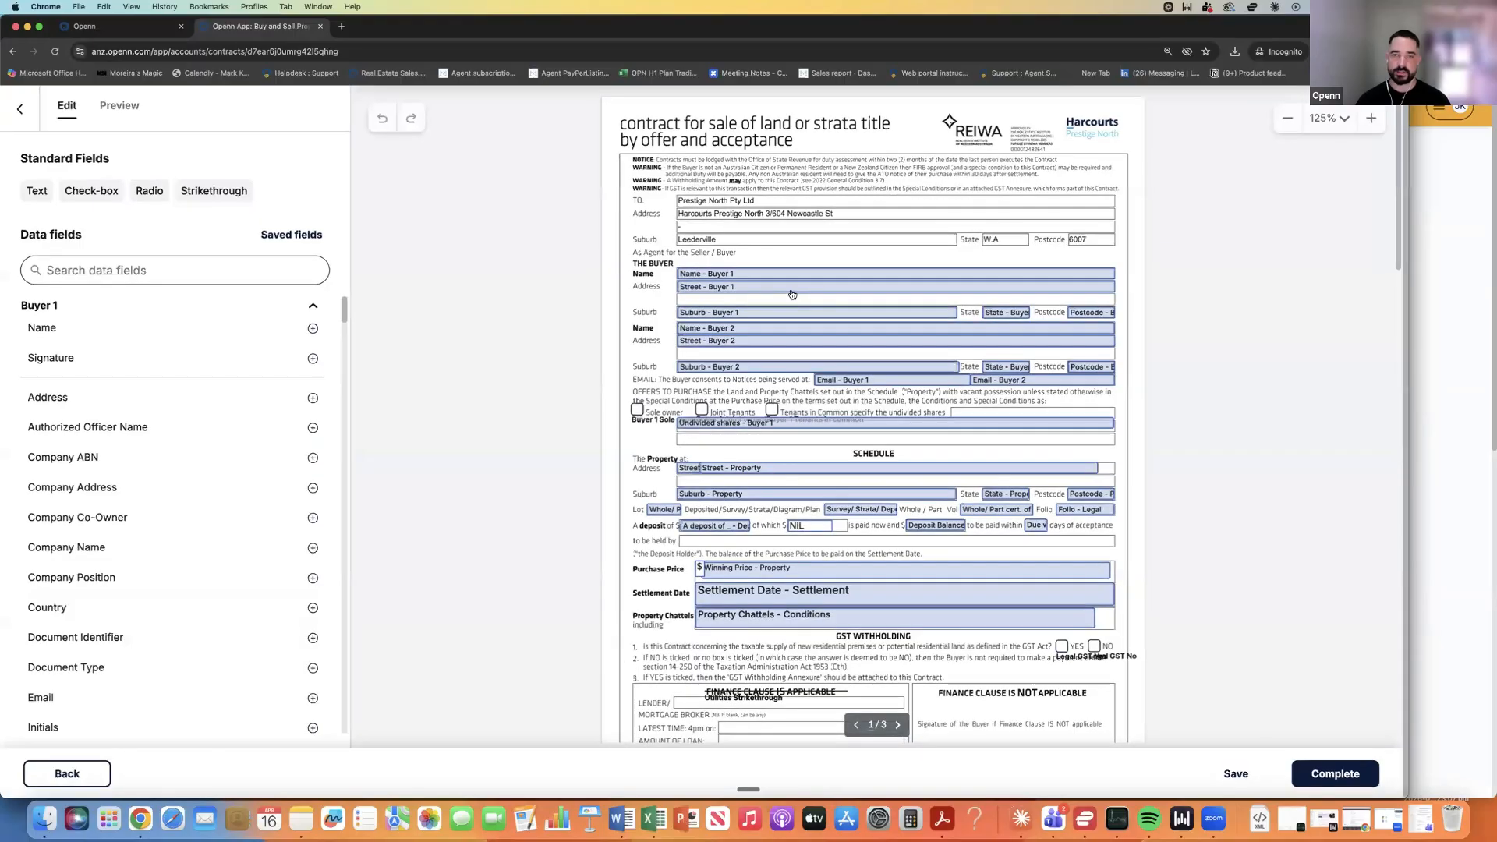
pyautogui.scroll(-1, 788, 295)
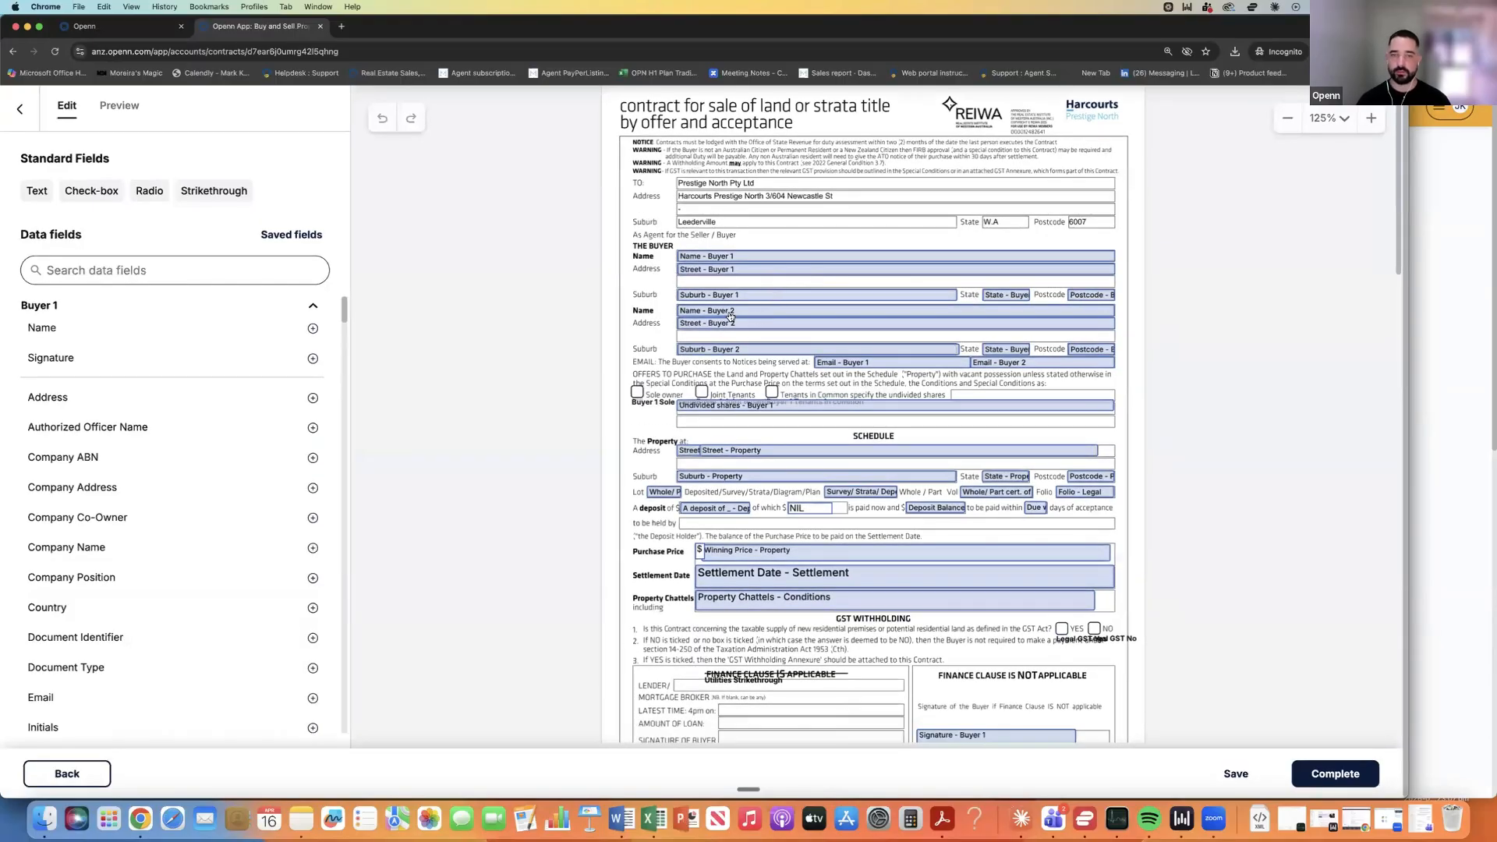
pyautogui.scroll(-5, 729, 309)
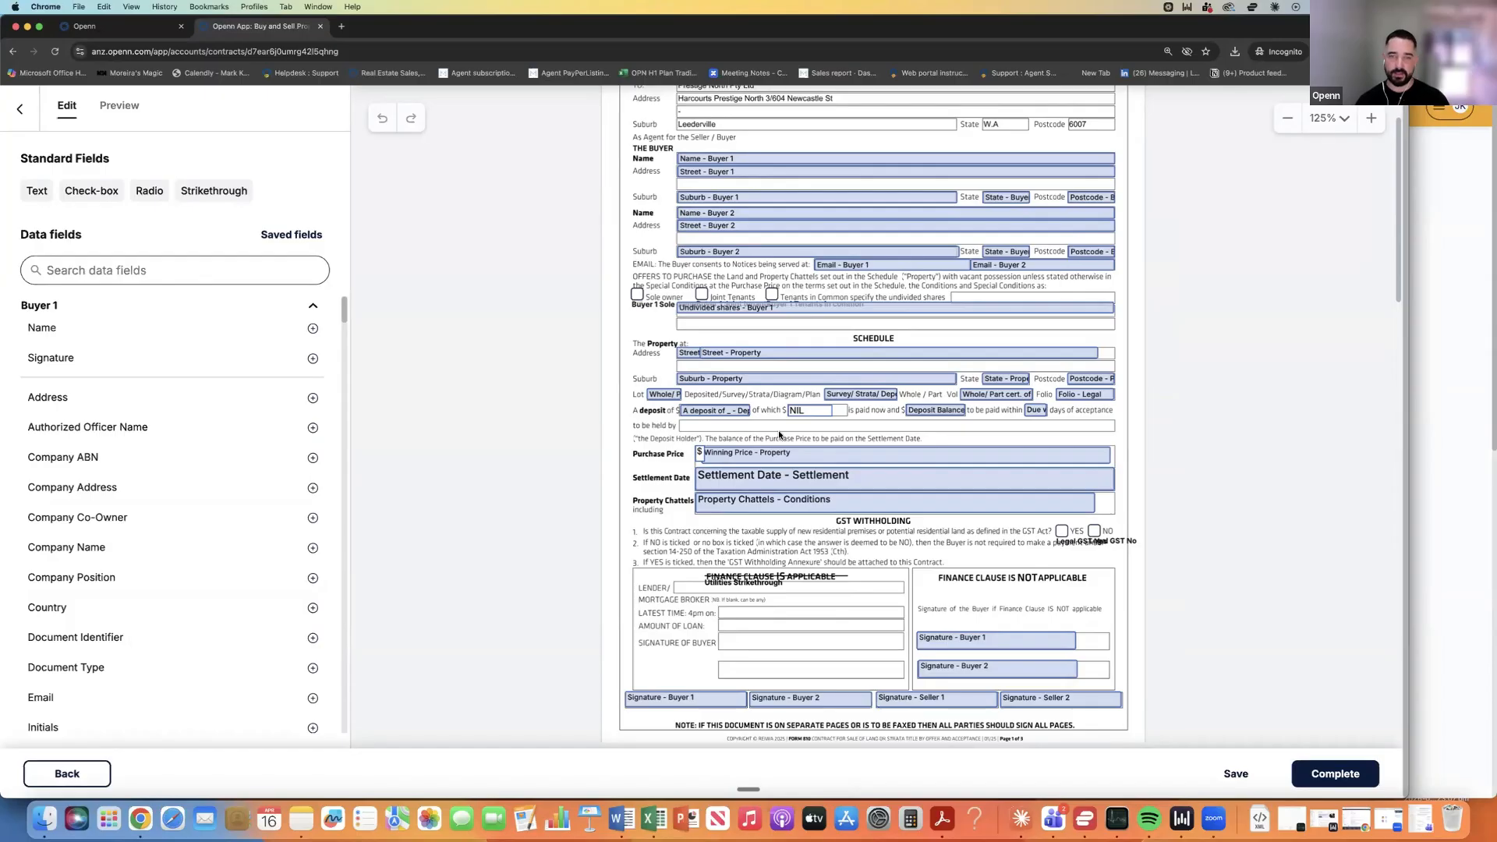
pyautogui.scroll(-5, 779, 434)
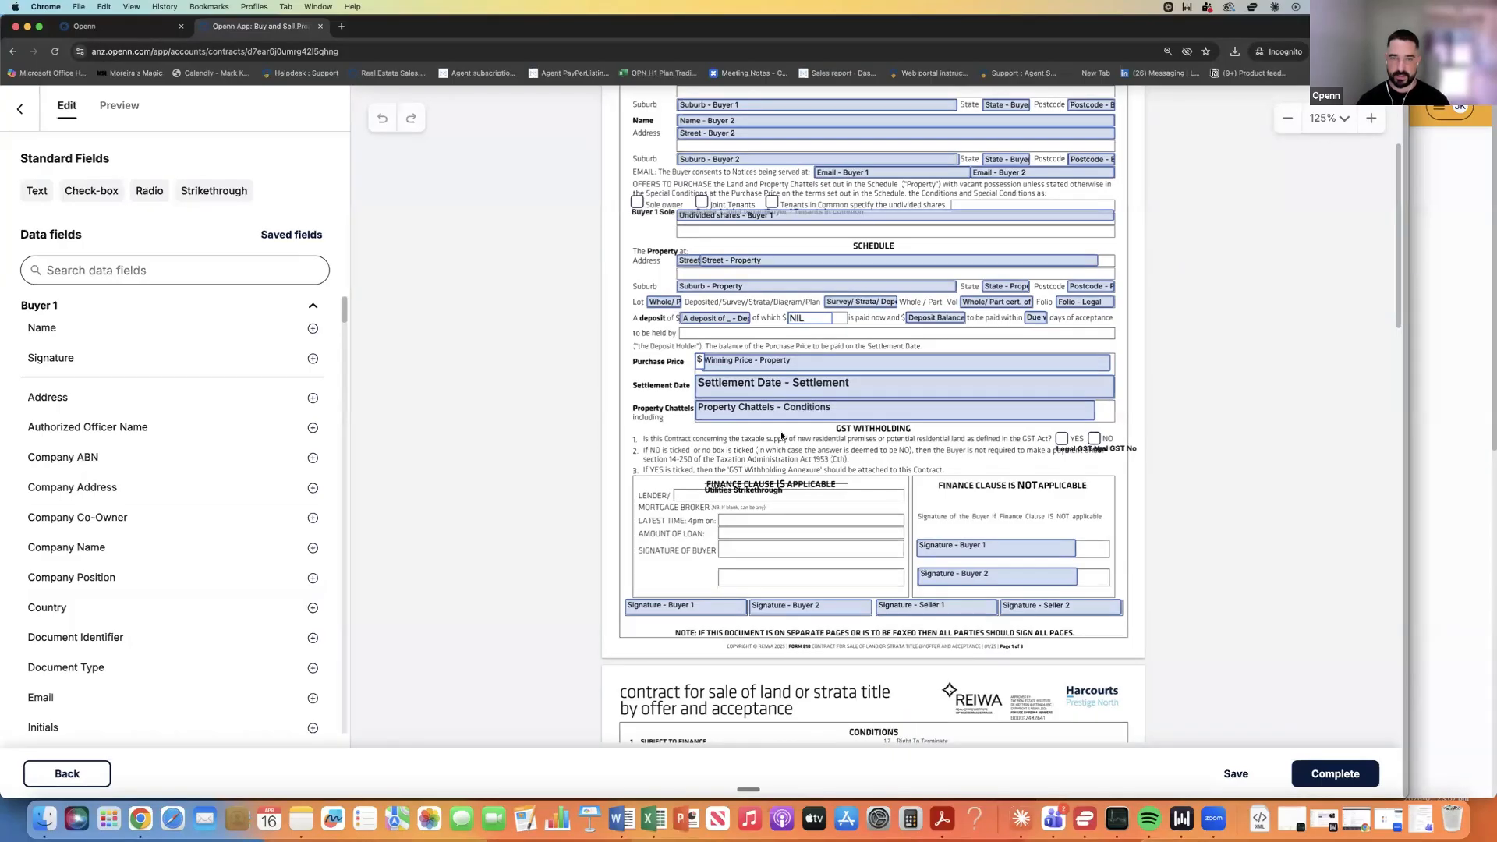
pyautogui.scroll(-10, 783, 434)
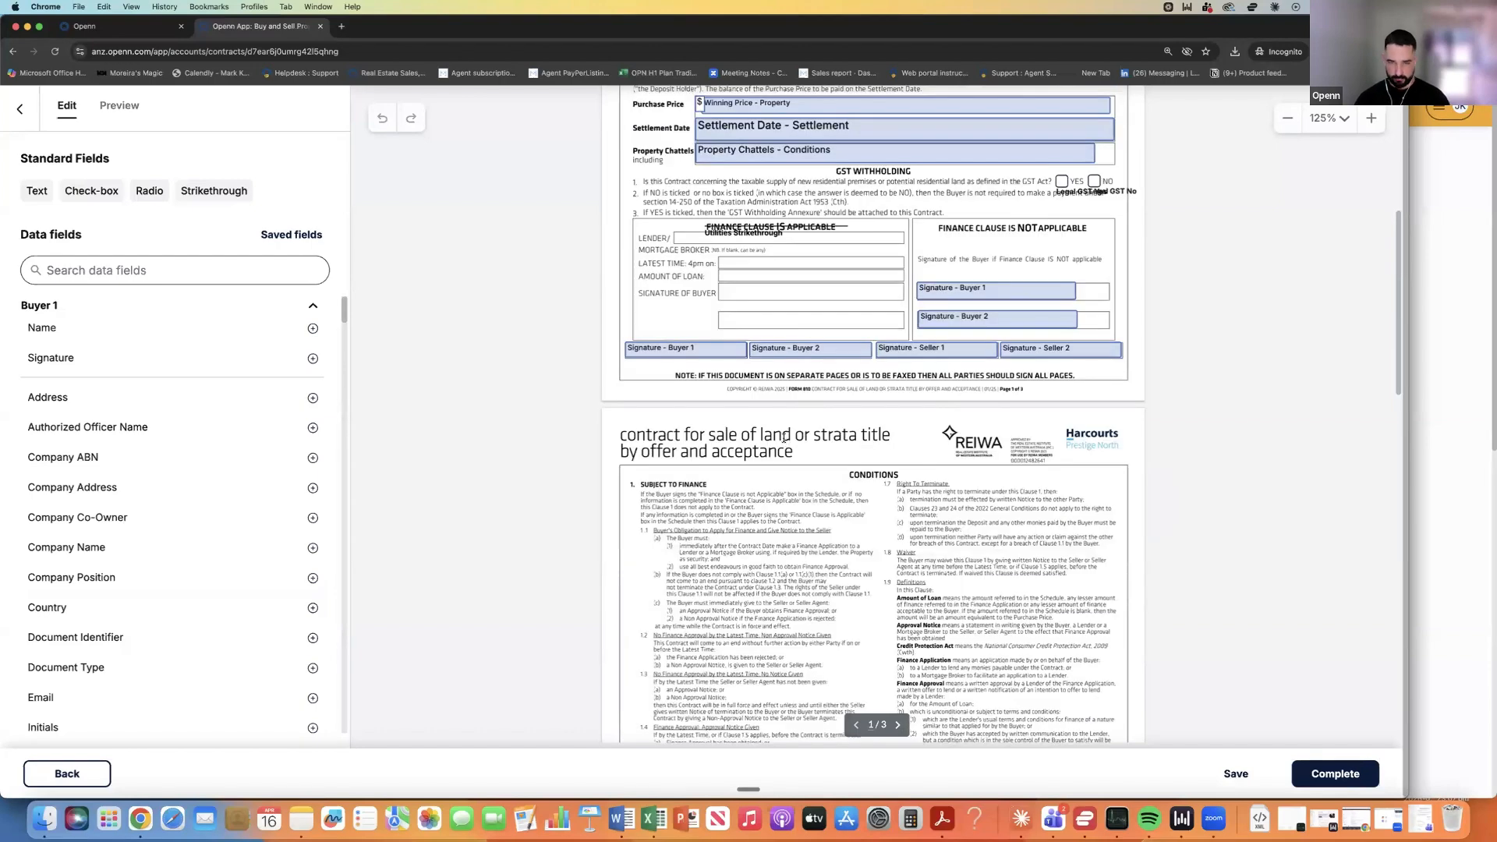
pyautogui.scroll(-5, 784, 439)
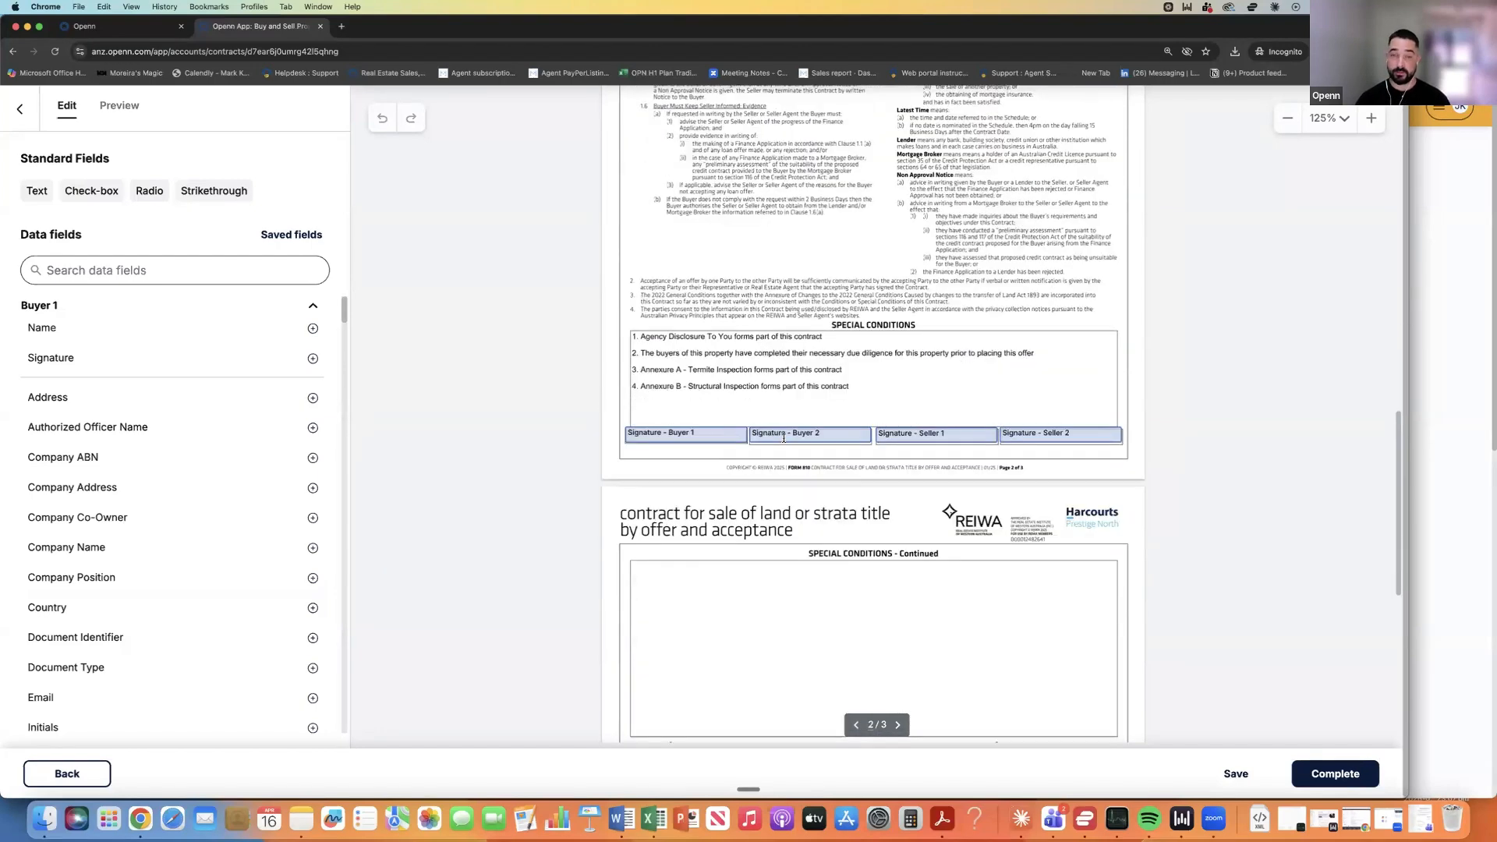
pyautogui.scroll(-5, 783, 439)
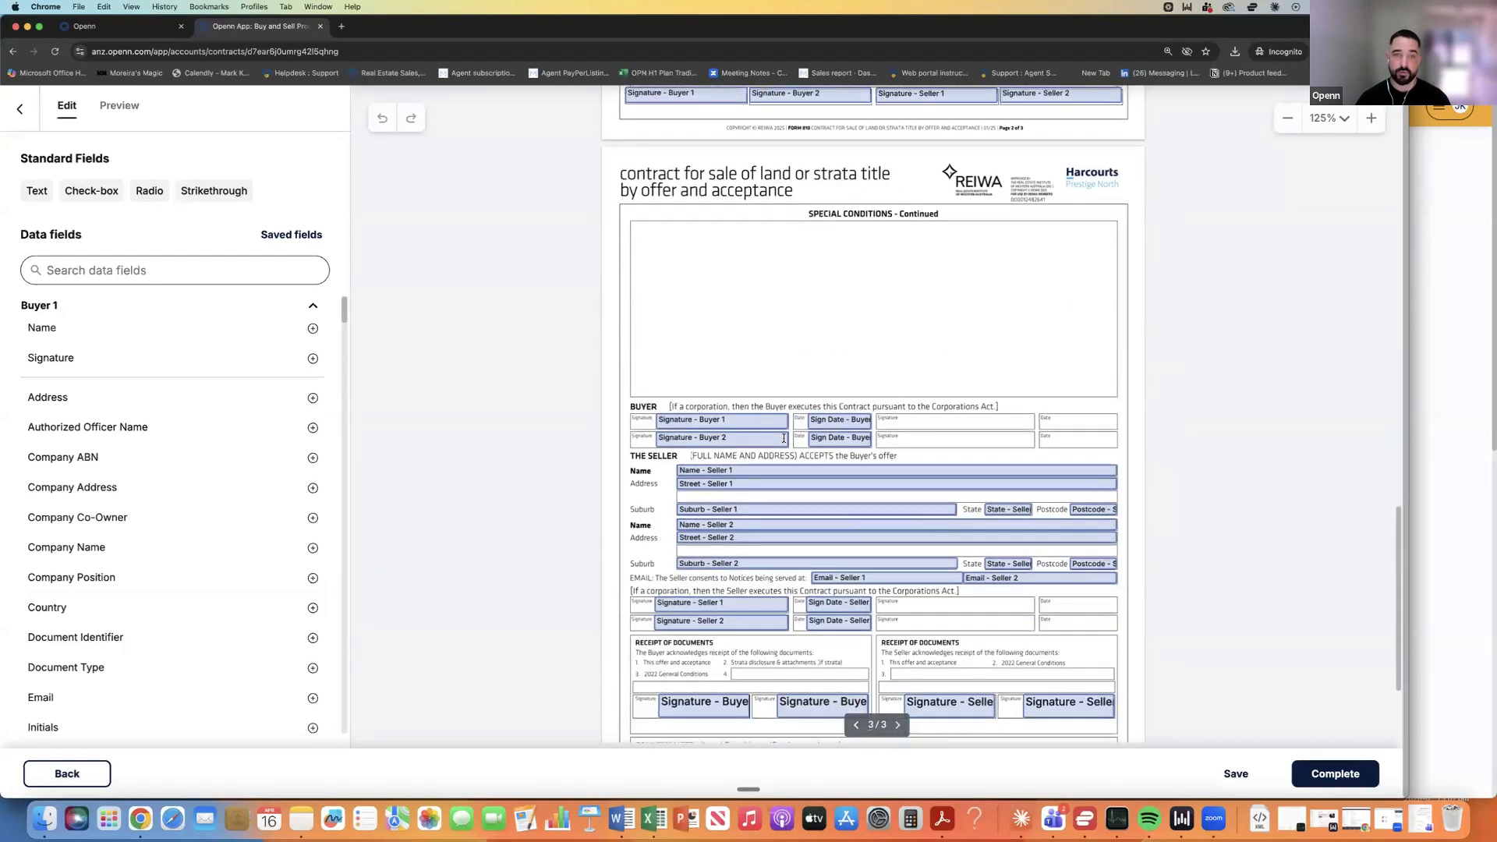
pyautogui.scroll(13, 784, 438)
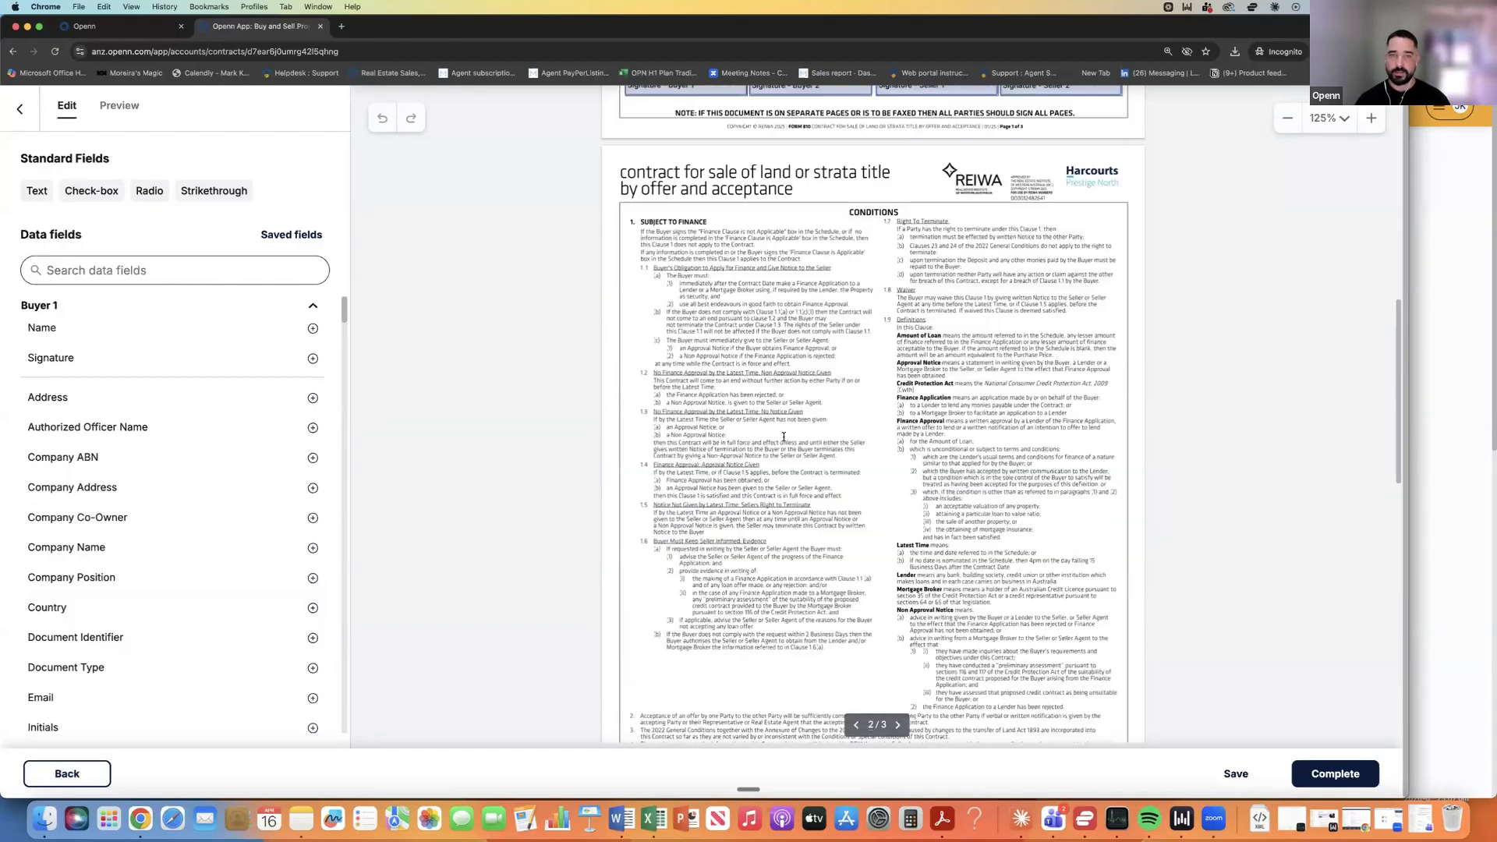
pyautogui.scroll(15, 784, 438)
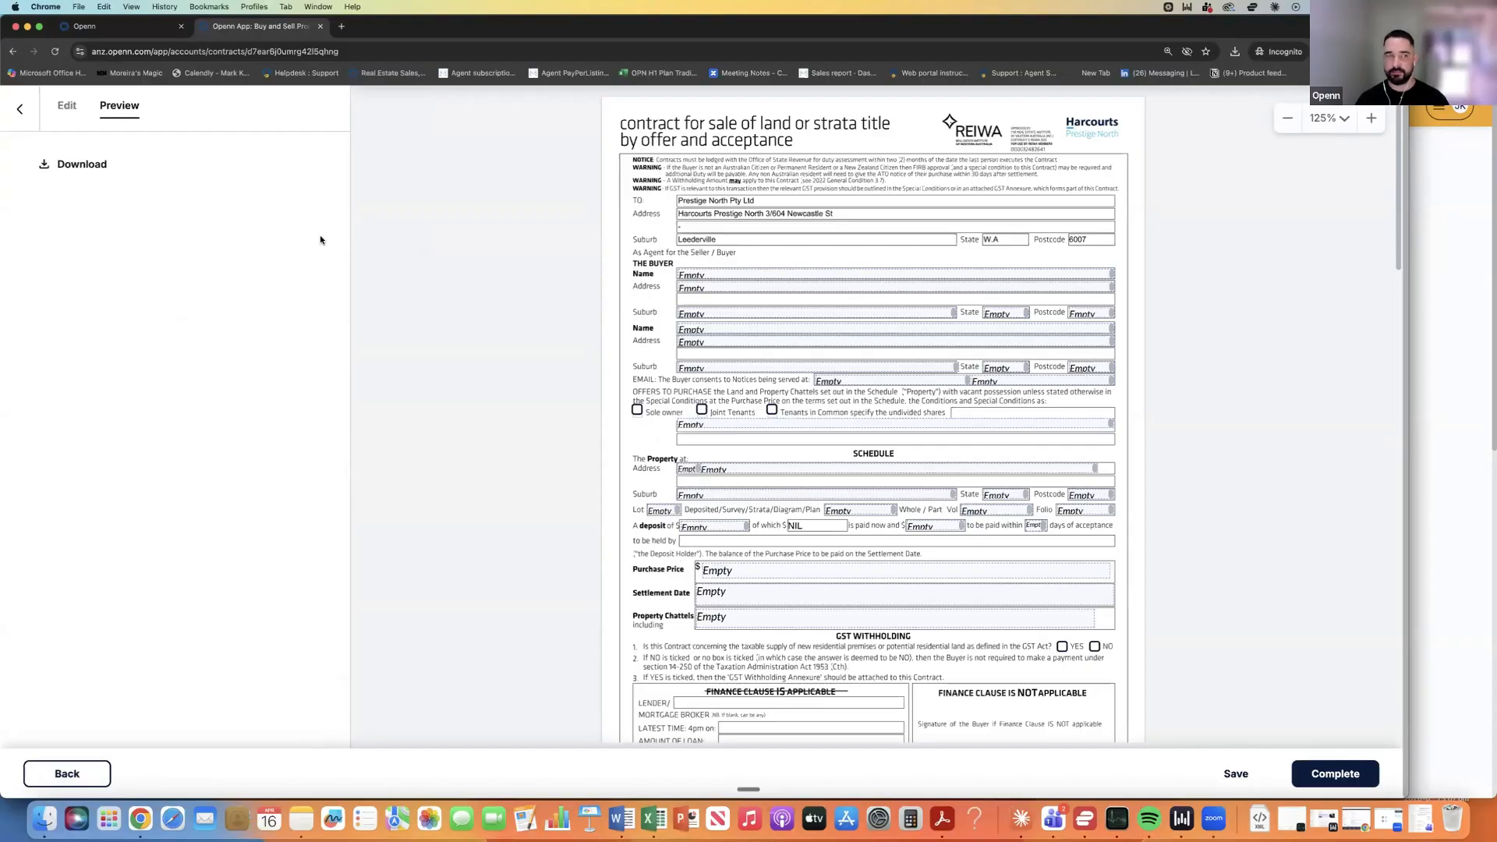
# Leave the template and check the agent filter on the Properties listing.
pyautogui.click(21, 112)
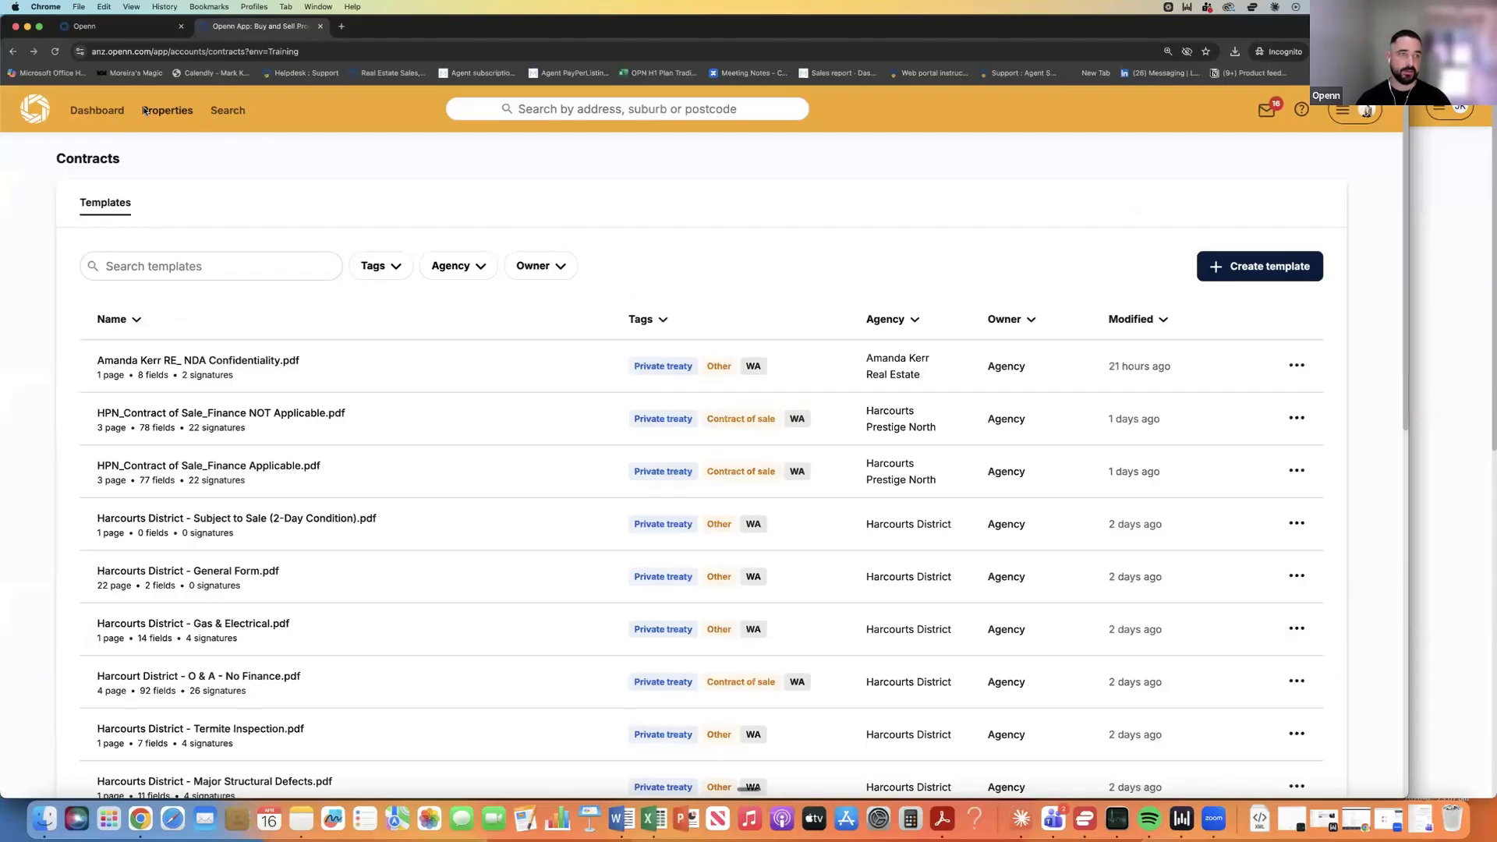
pyautogui.click(142, 110)
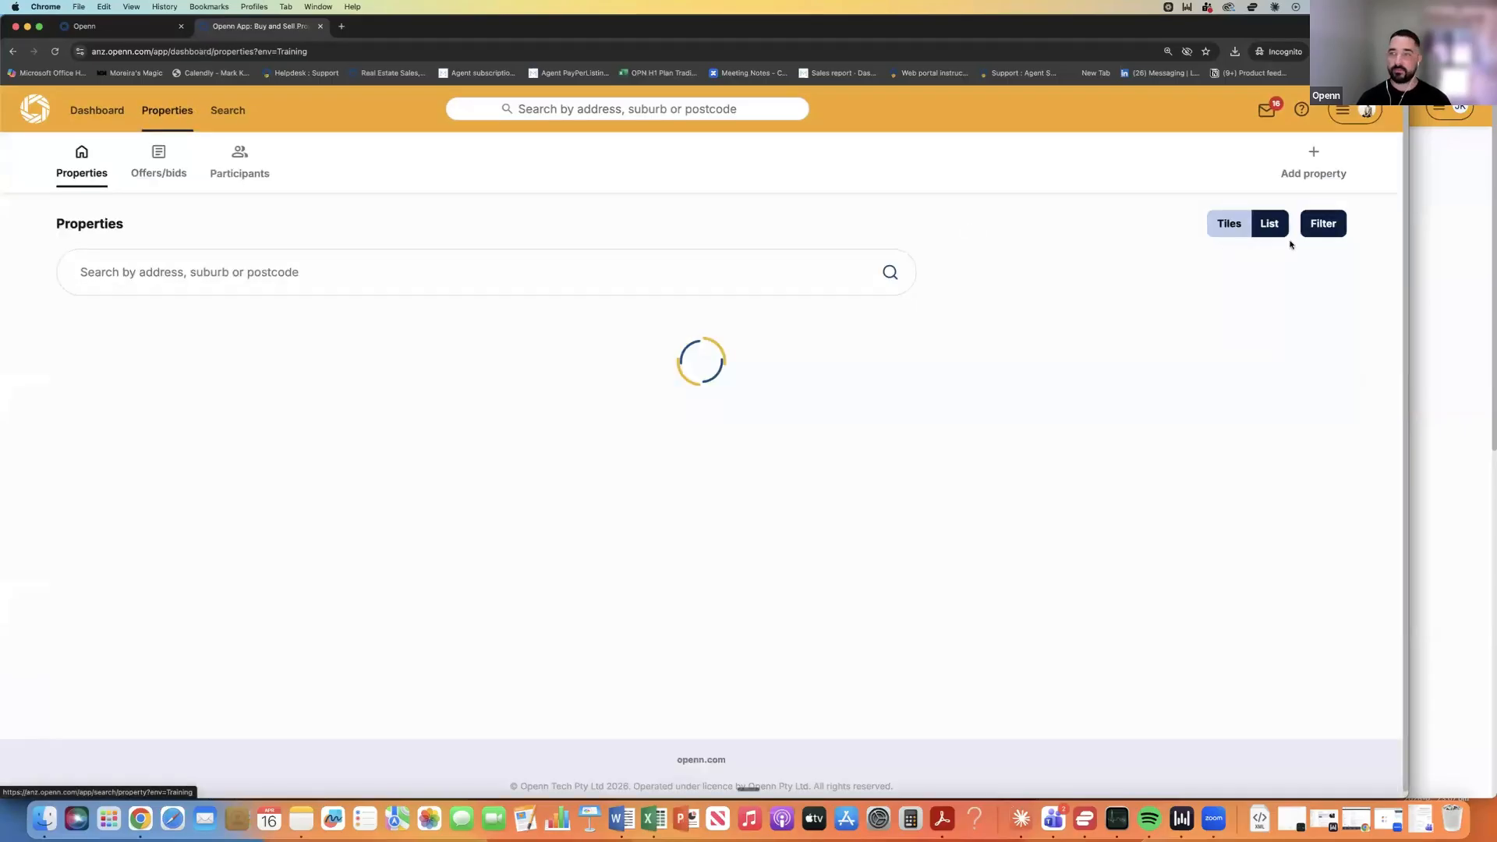
pyautogui.click(1325, 226)
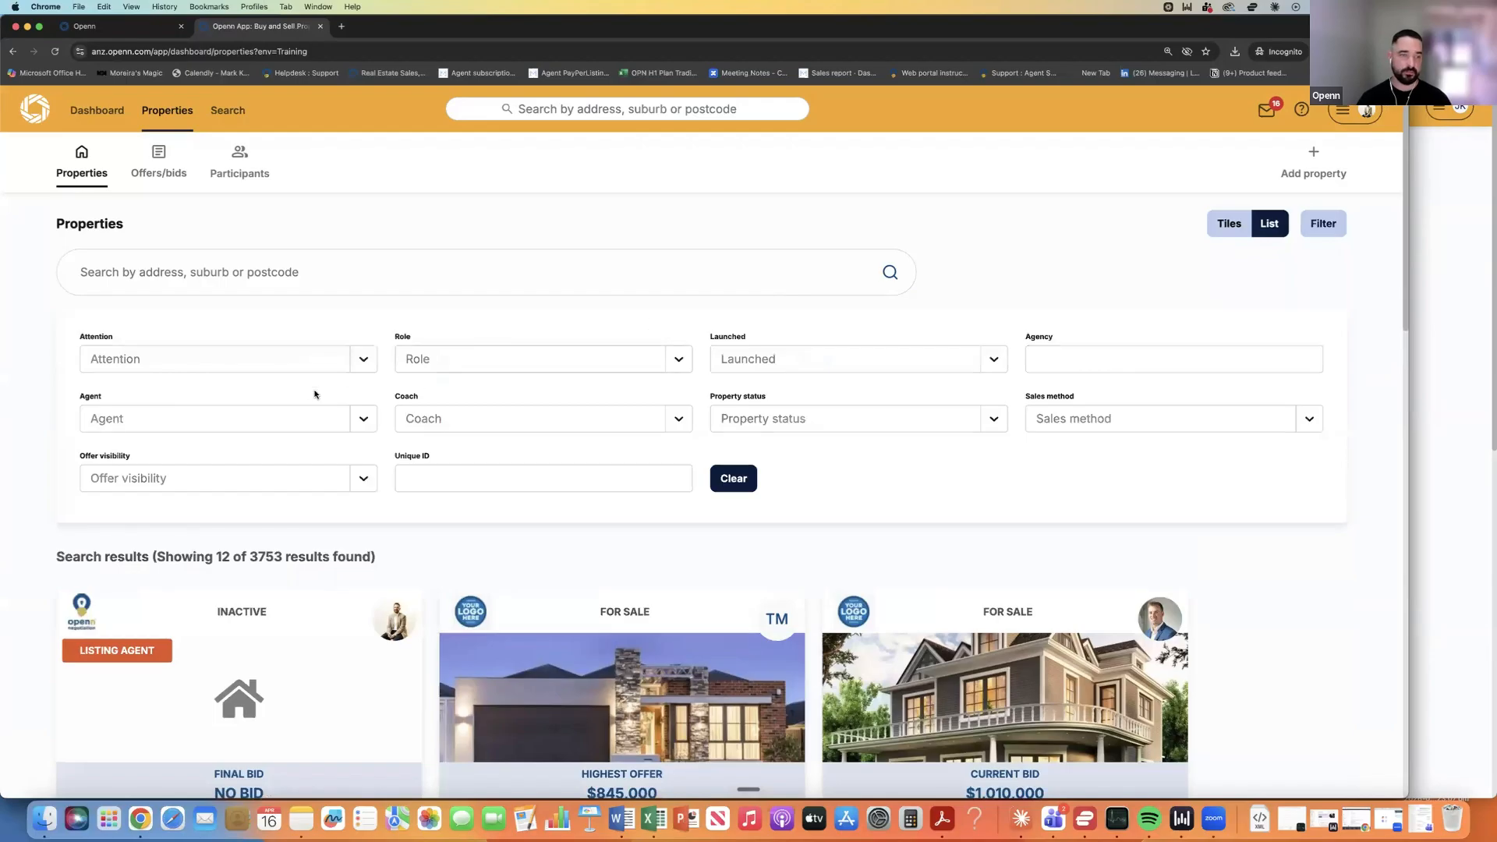
pyautogui.click(290, 418)
pyautogui.click(778, 195)
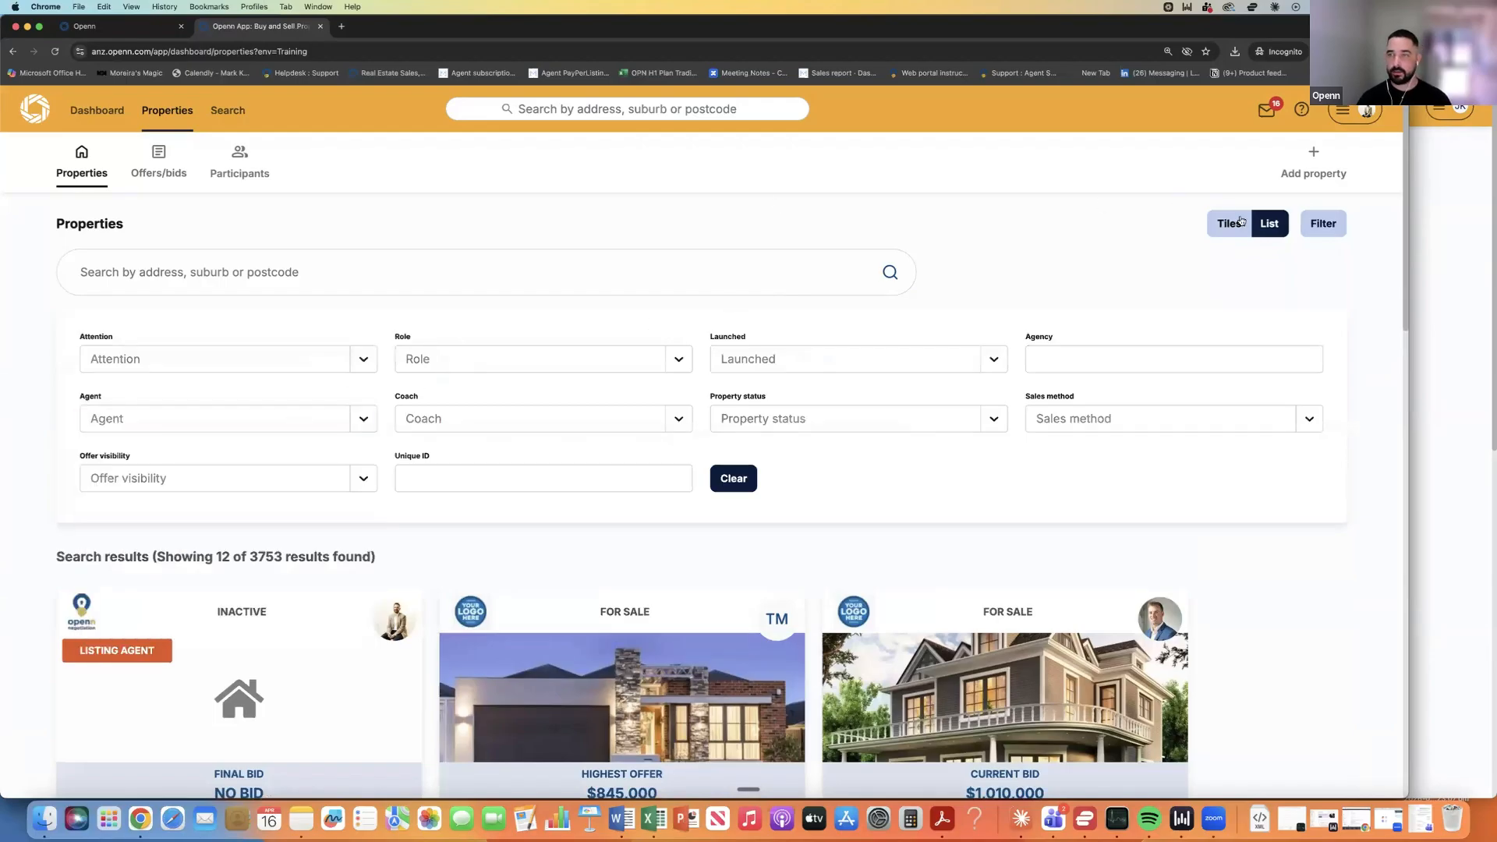
pyautogui.click(1236, 228)
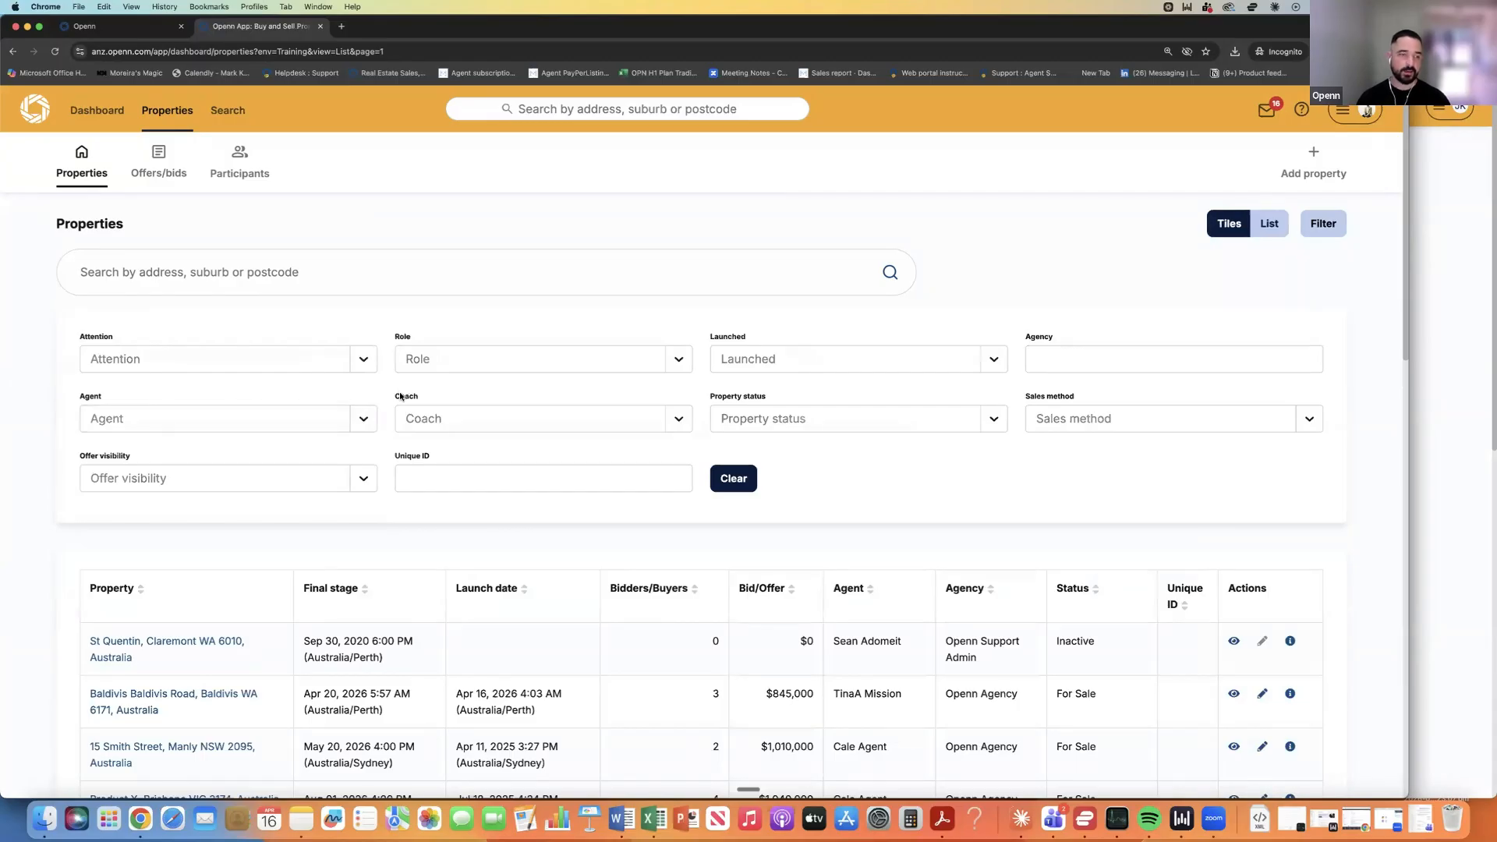
pyautogui.click(537, 479)
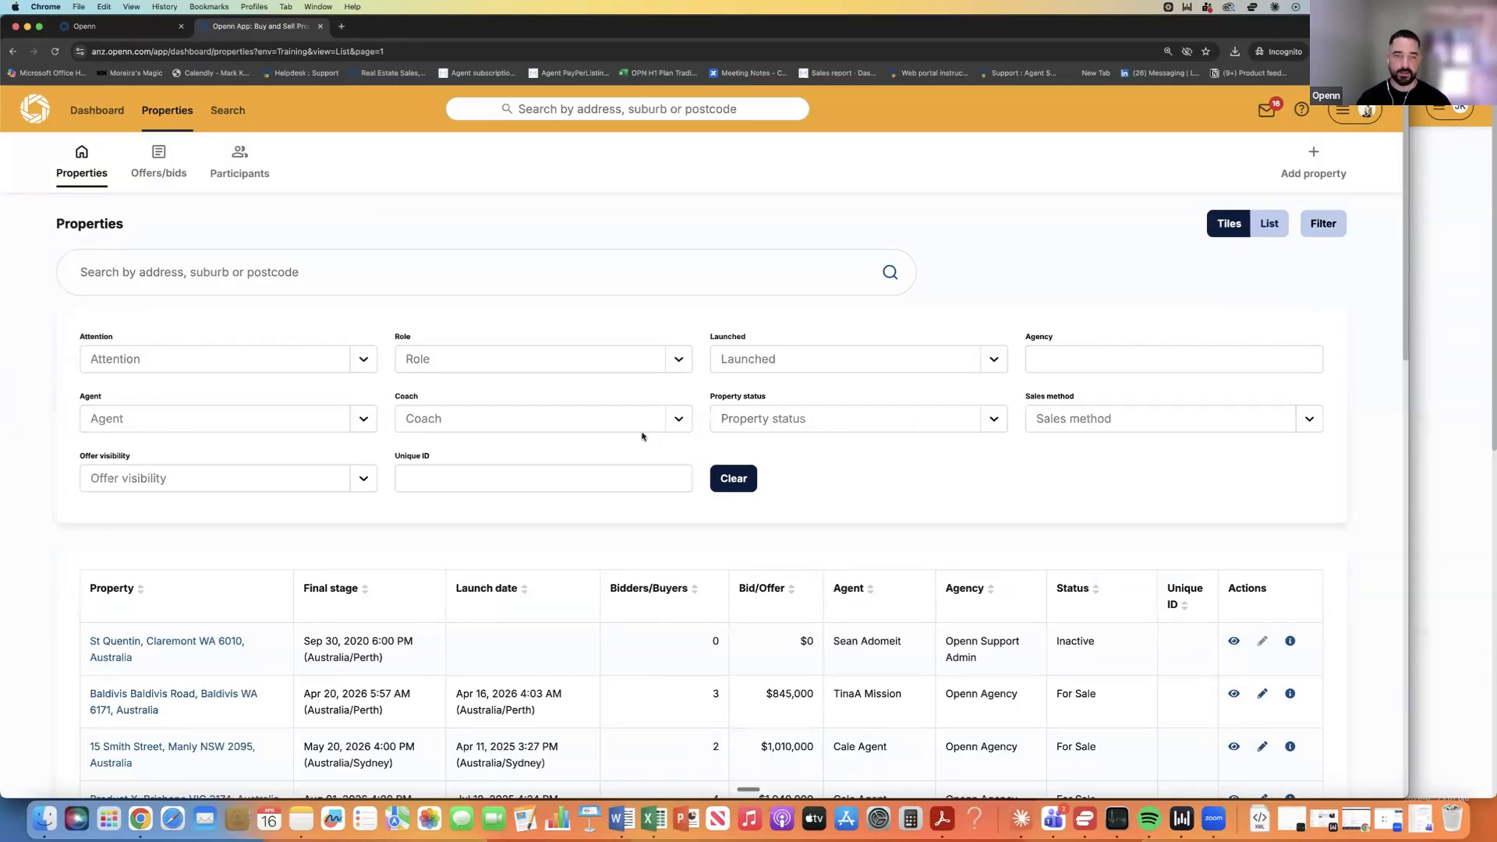
pyautogui.click(506, 588)
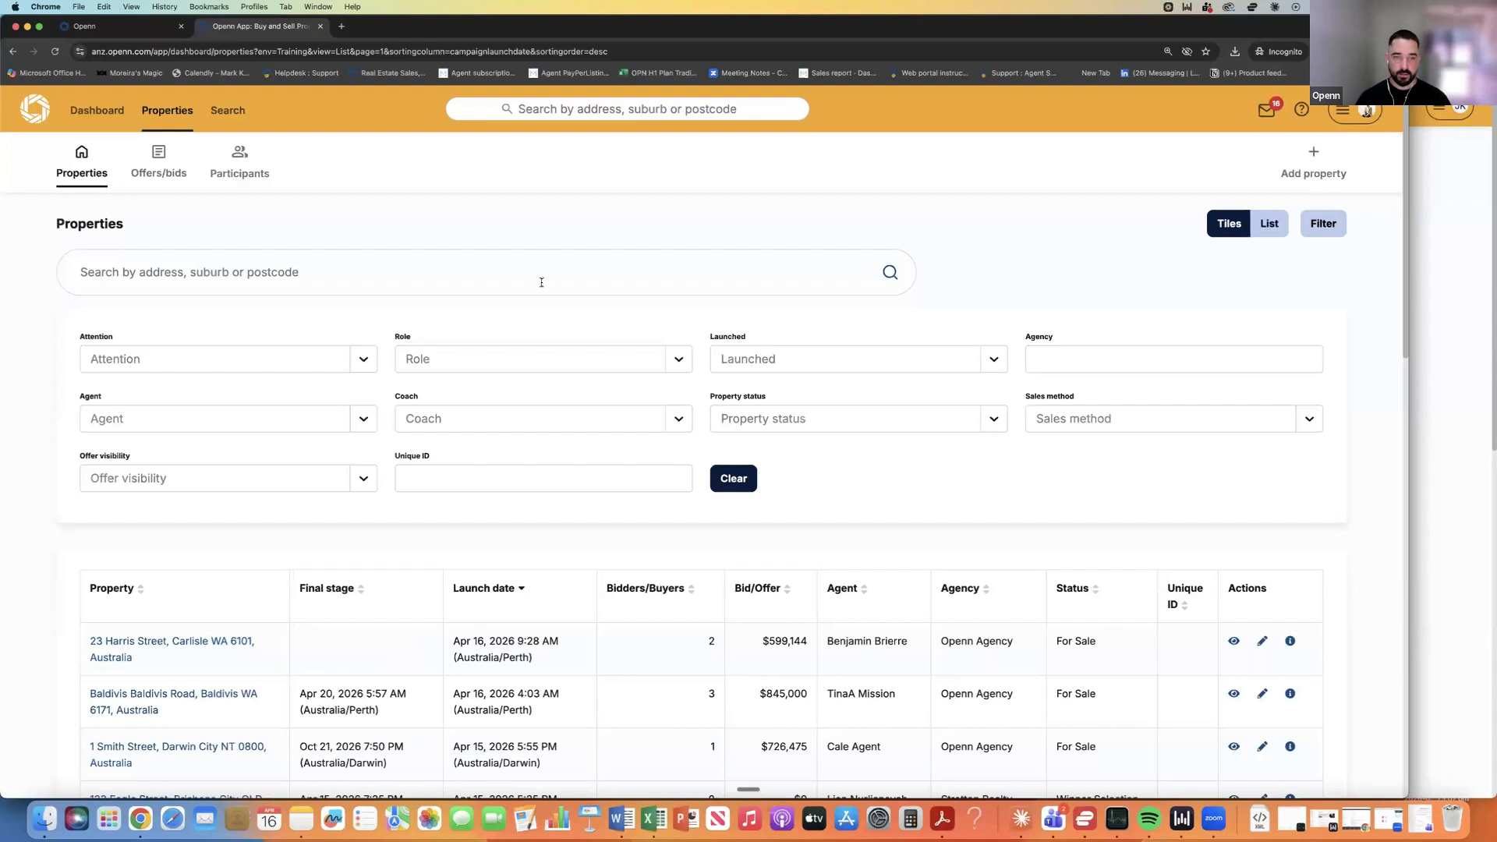
pyautogui.scroll(-1, 543, 281)
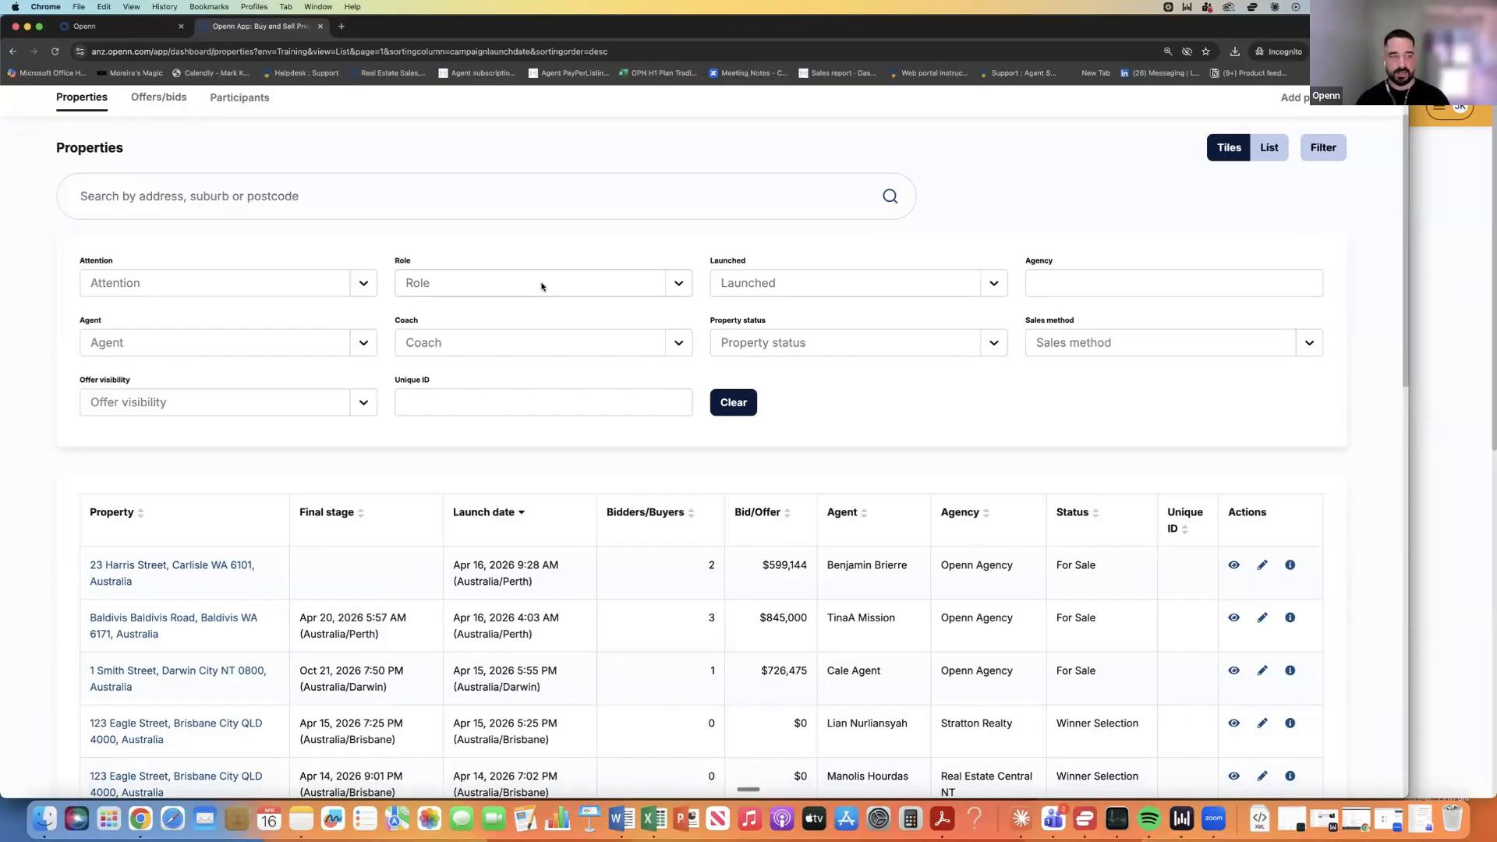
pyautogui.click(148, 567)
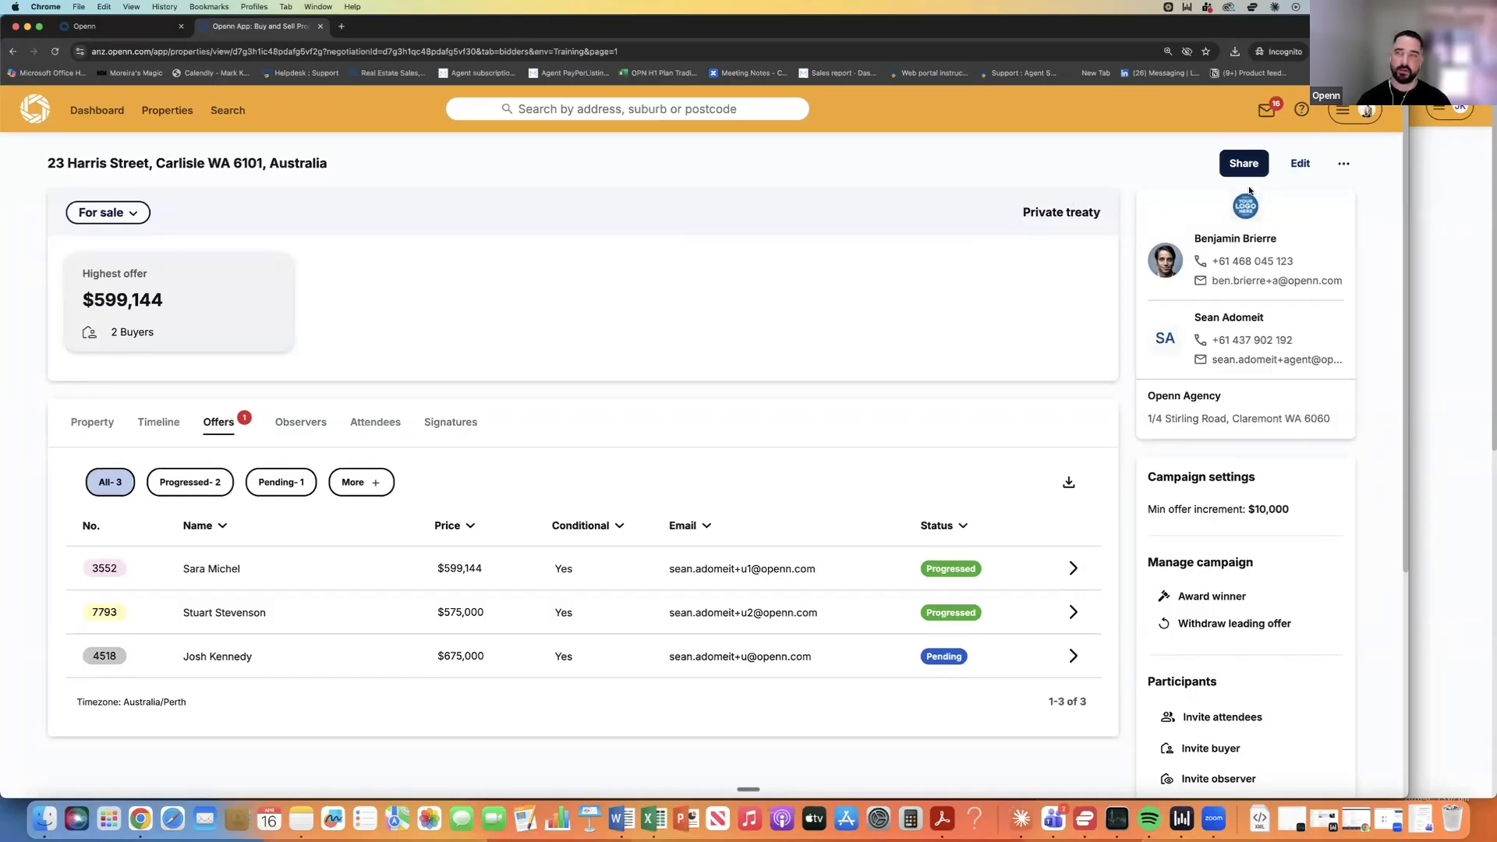
pyautogui.click(1297, 165)
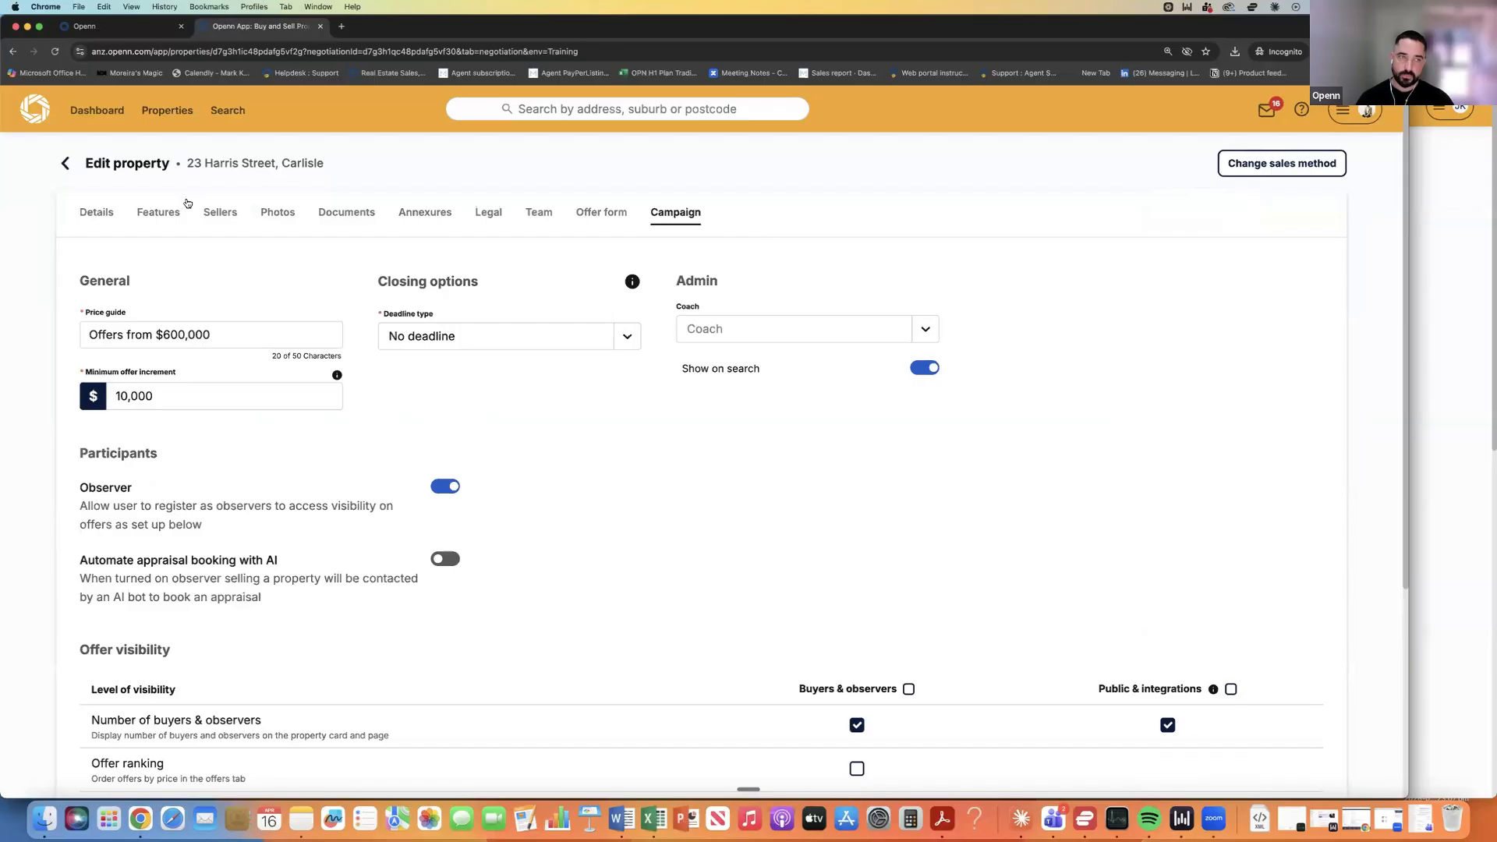
pyautogui.click(346, 213)
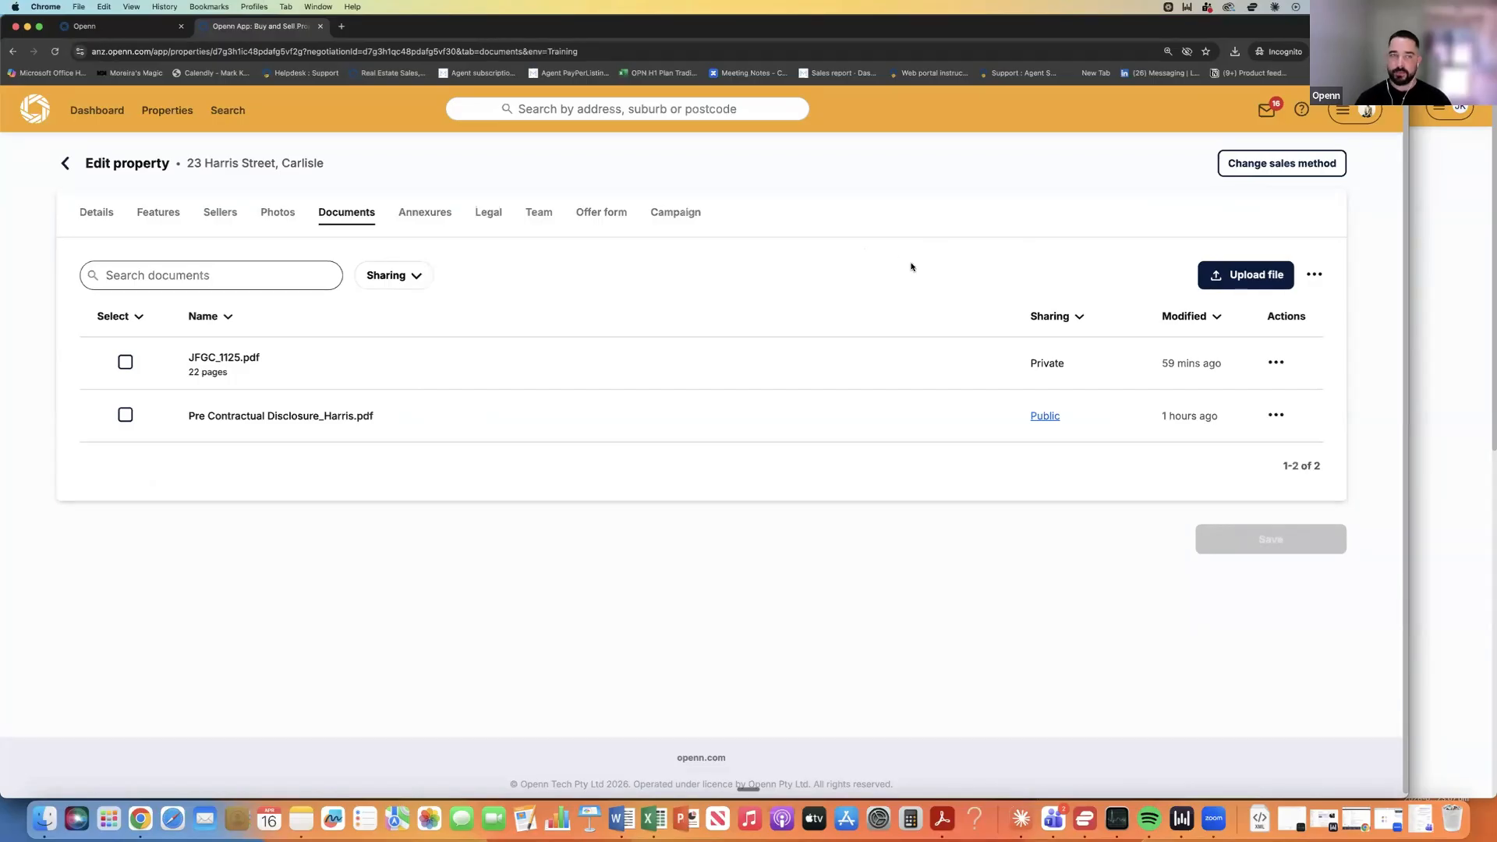
pyautogui.click(1314, 276)
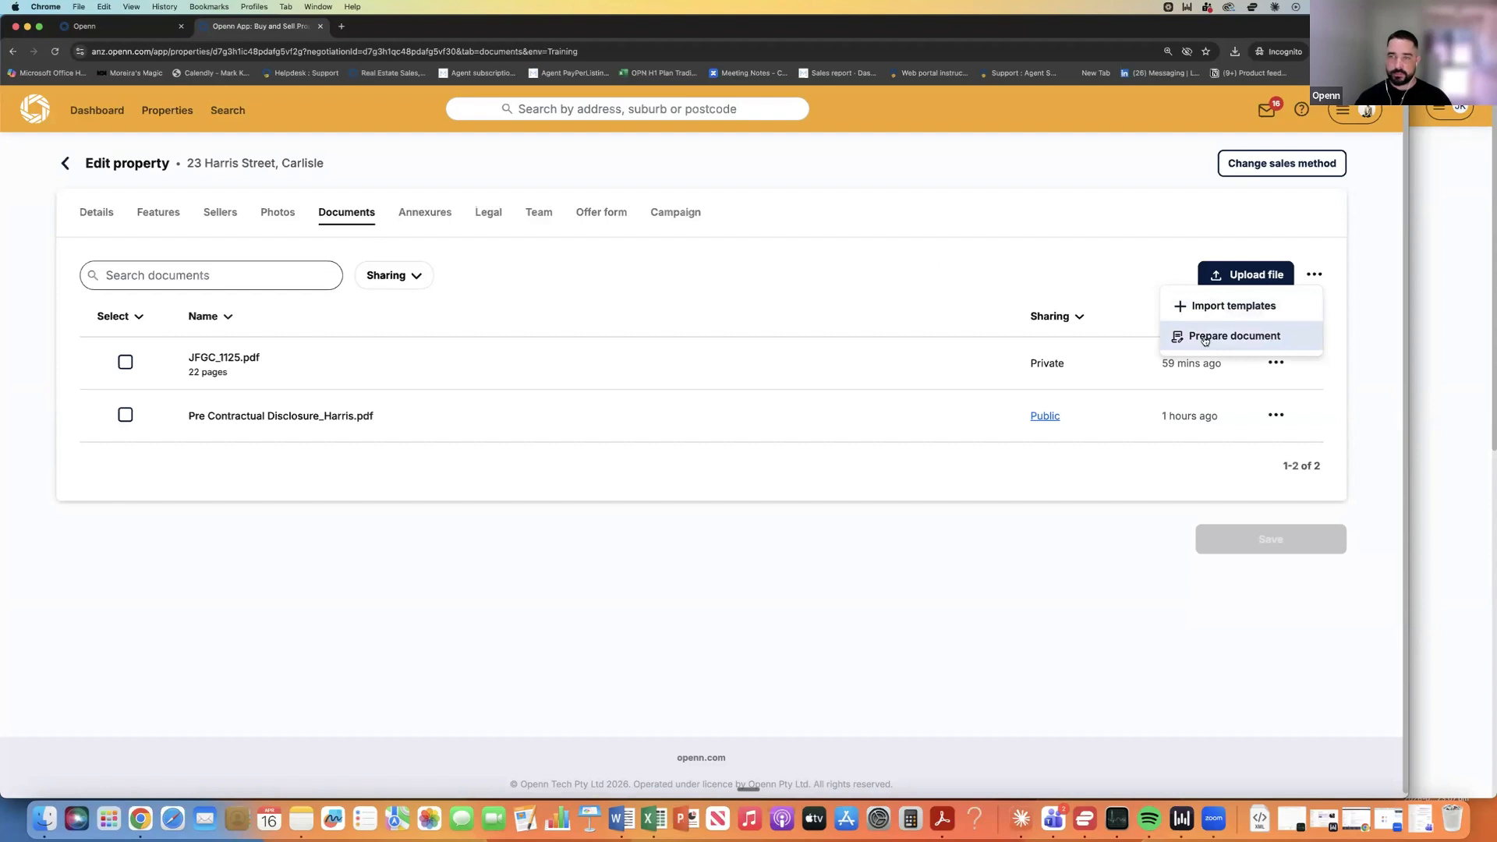
pyautogui.click(1204, 337)
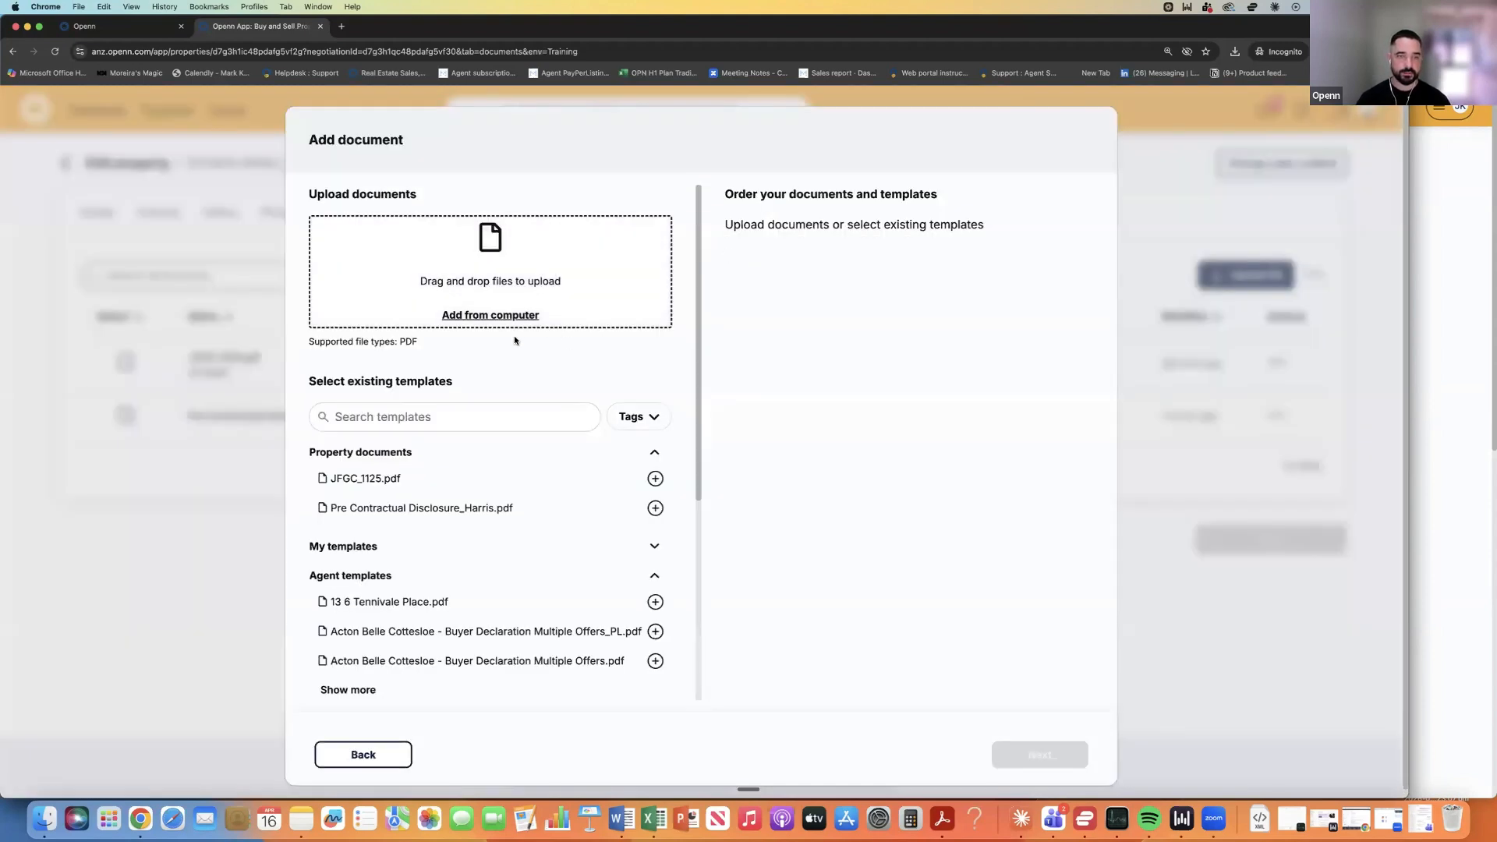
# Queue Pre Contractual Disclosure_Harris.pdf, then the REIWA contract of sale – finance applicable template.
pyautogui.scroll(-3, 515, 339)
pyautogui.scroll(-3, 514, 341)
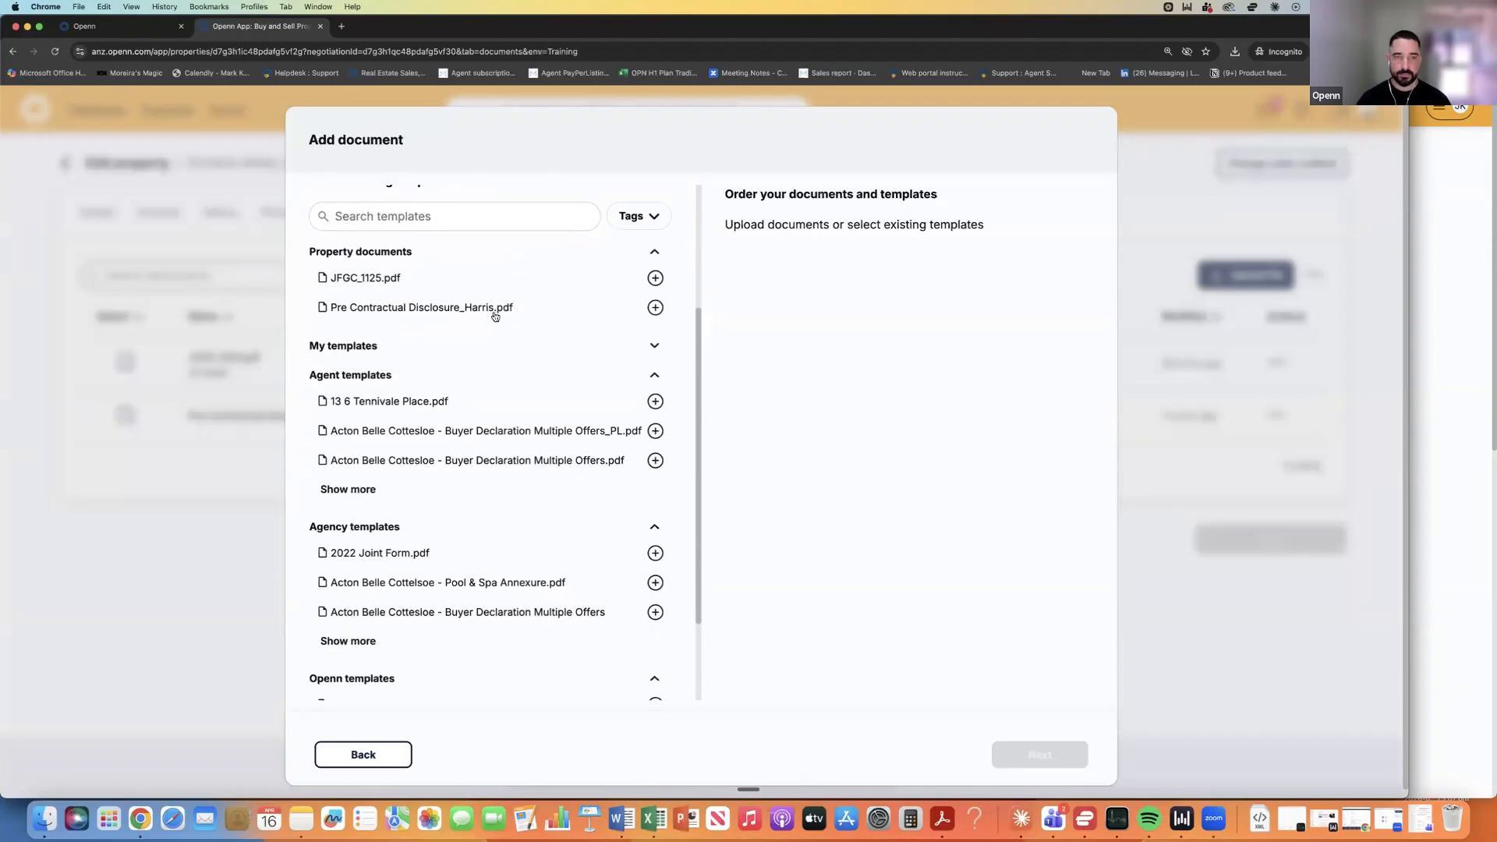
pyautogui.click(495, 312)
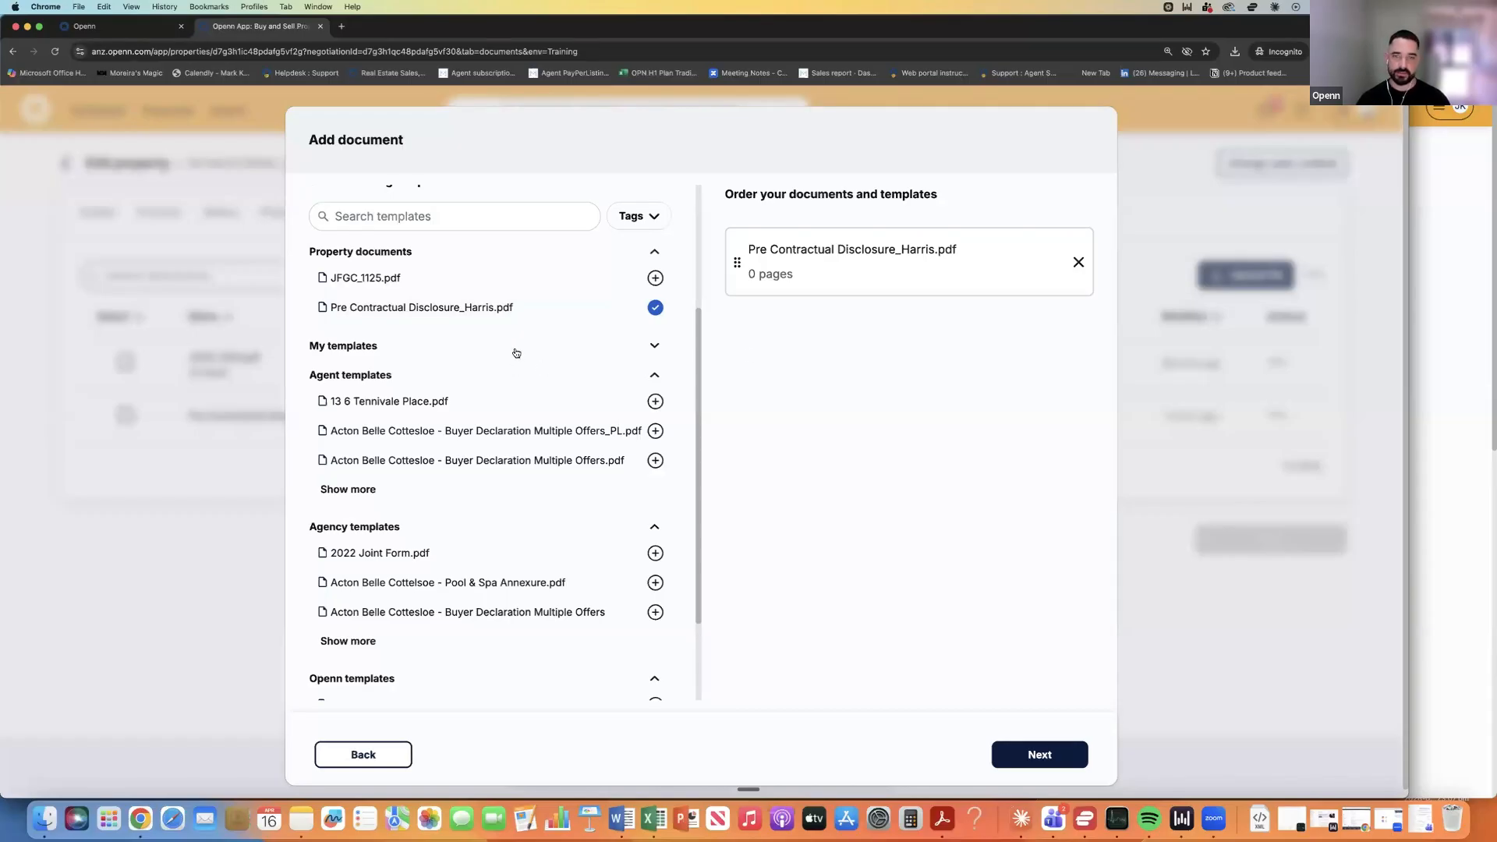
pyautogui.scroll(-3, 515, 353)
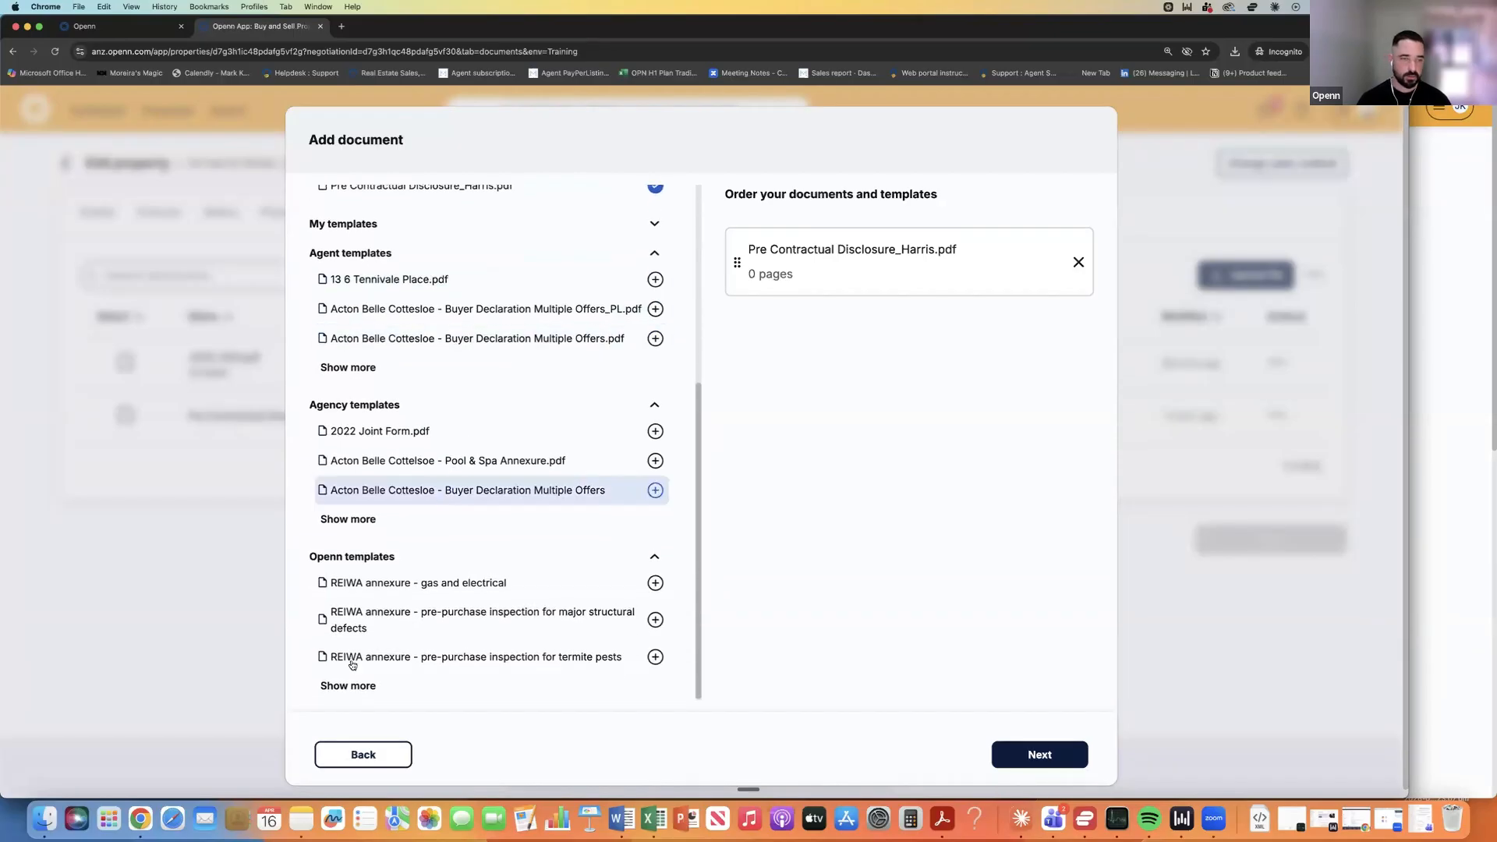
pyautogui.click(348, 687)
pyautogui.scroll(-2, 437, 577)
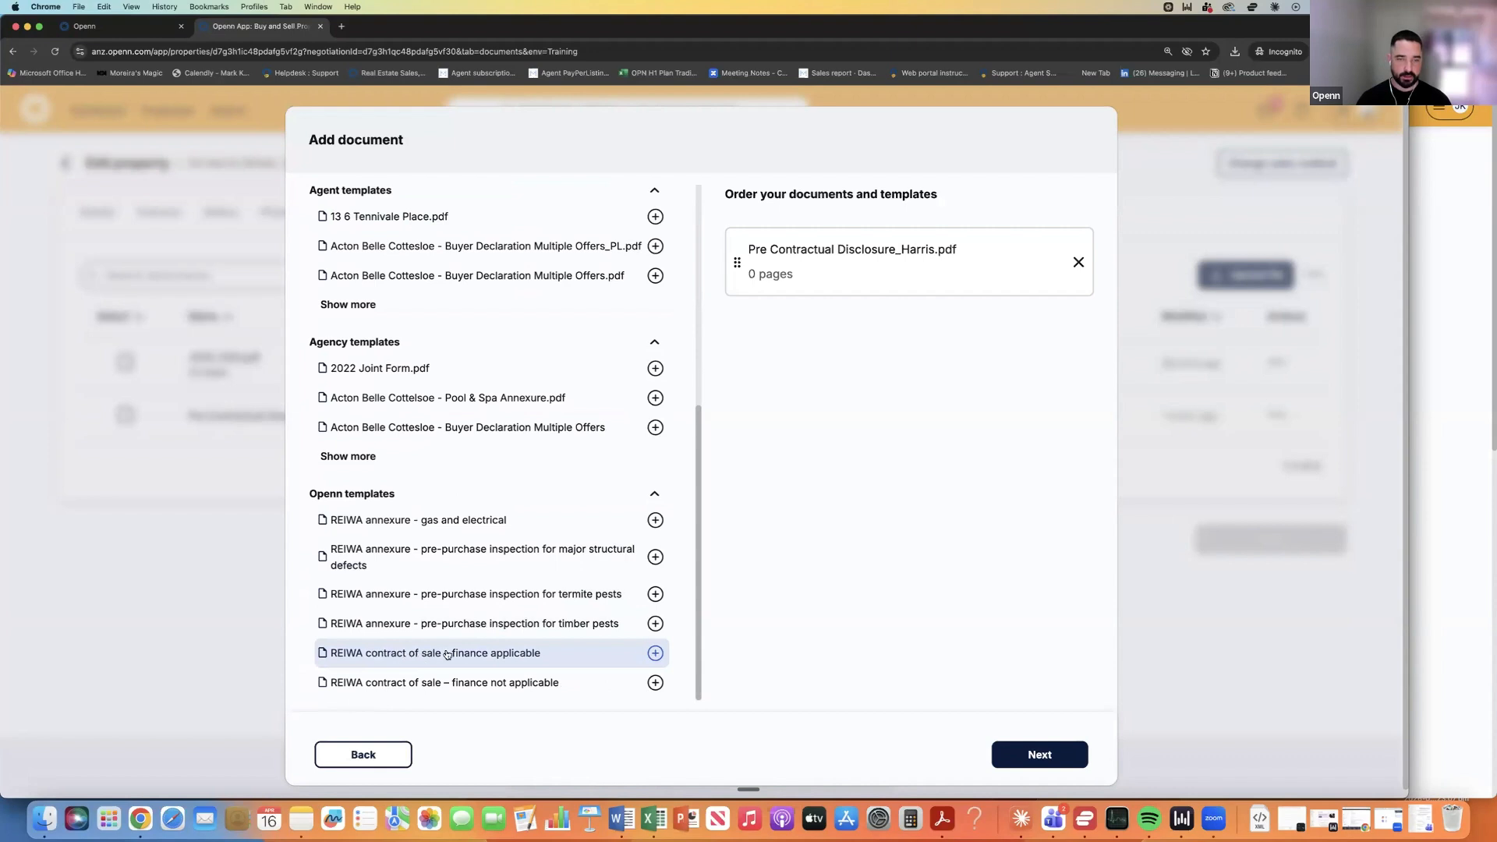
pyautogui.click(499, 653)
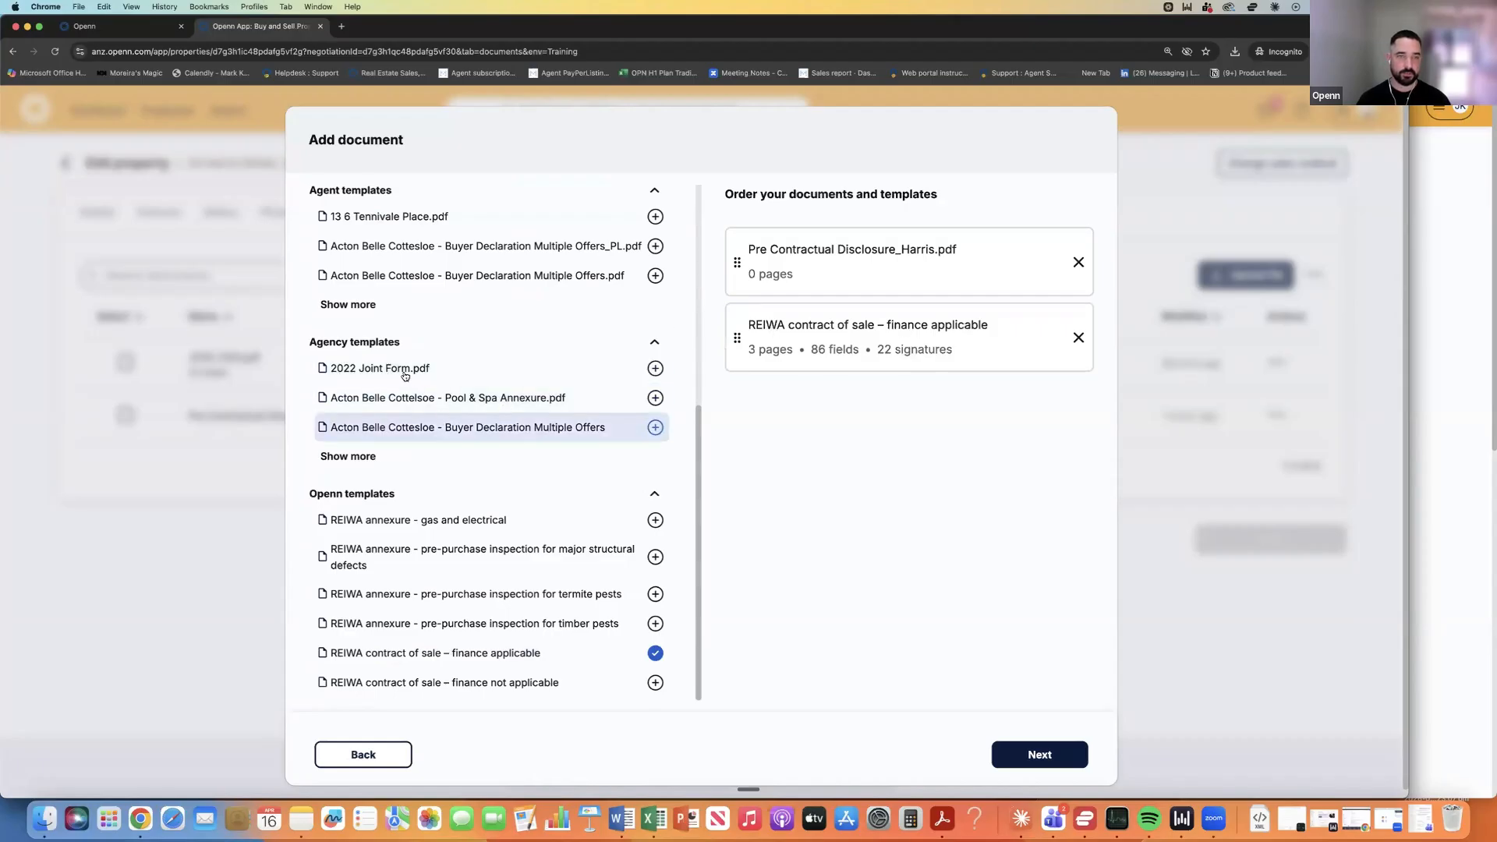
# Add 2022 Joint Form.pdf and the REIWA major structural defects and termite pests annexures.
pyautogui.click(439, 374)
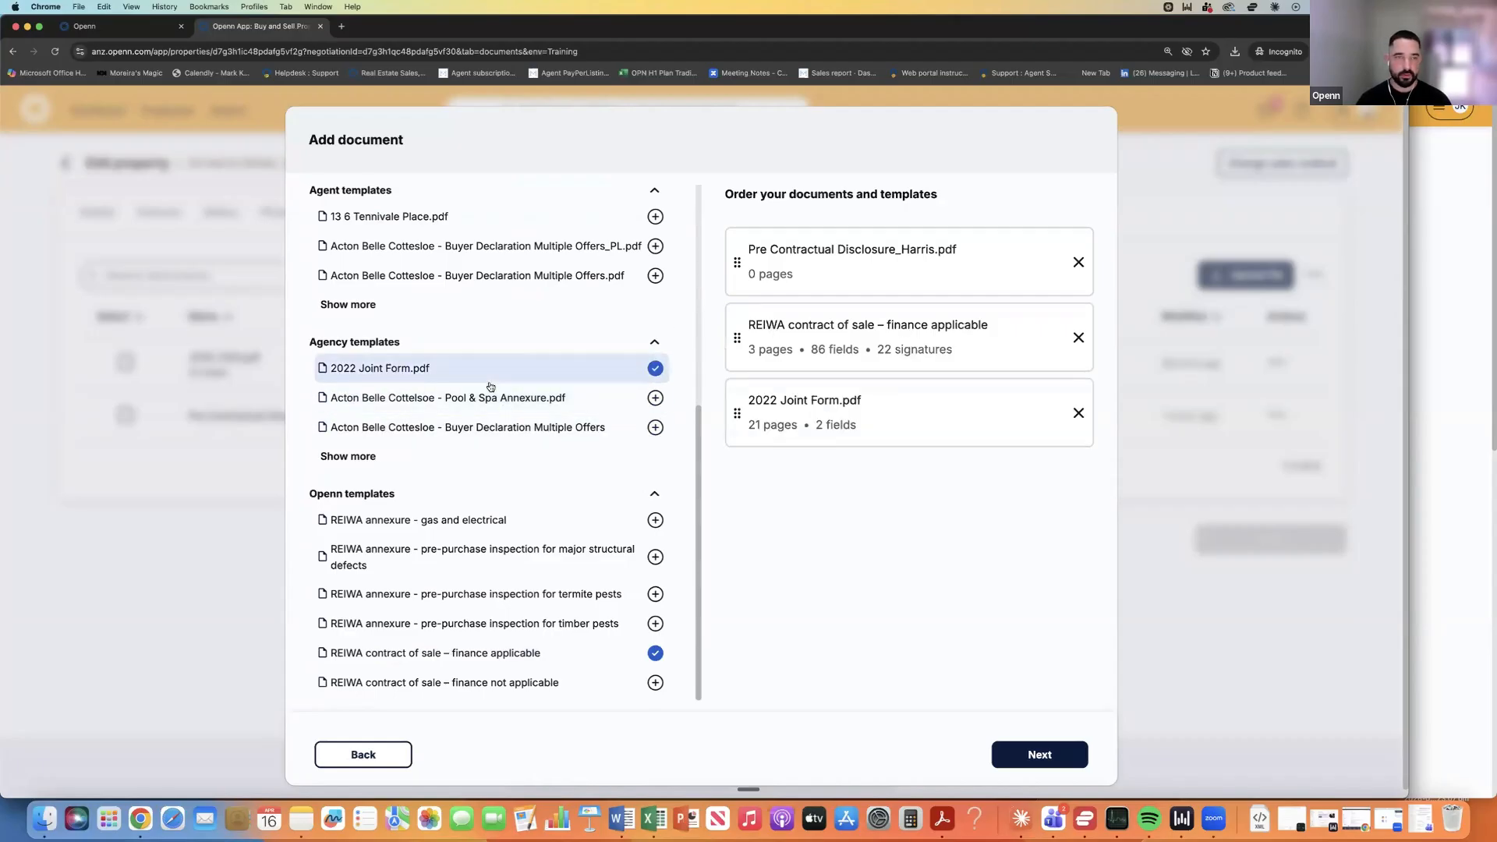
pyautogui.scroll(1, 489, 387)
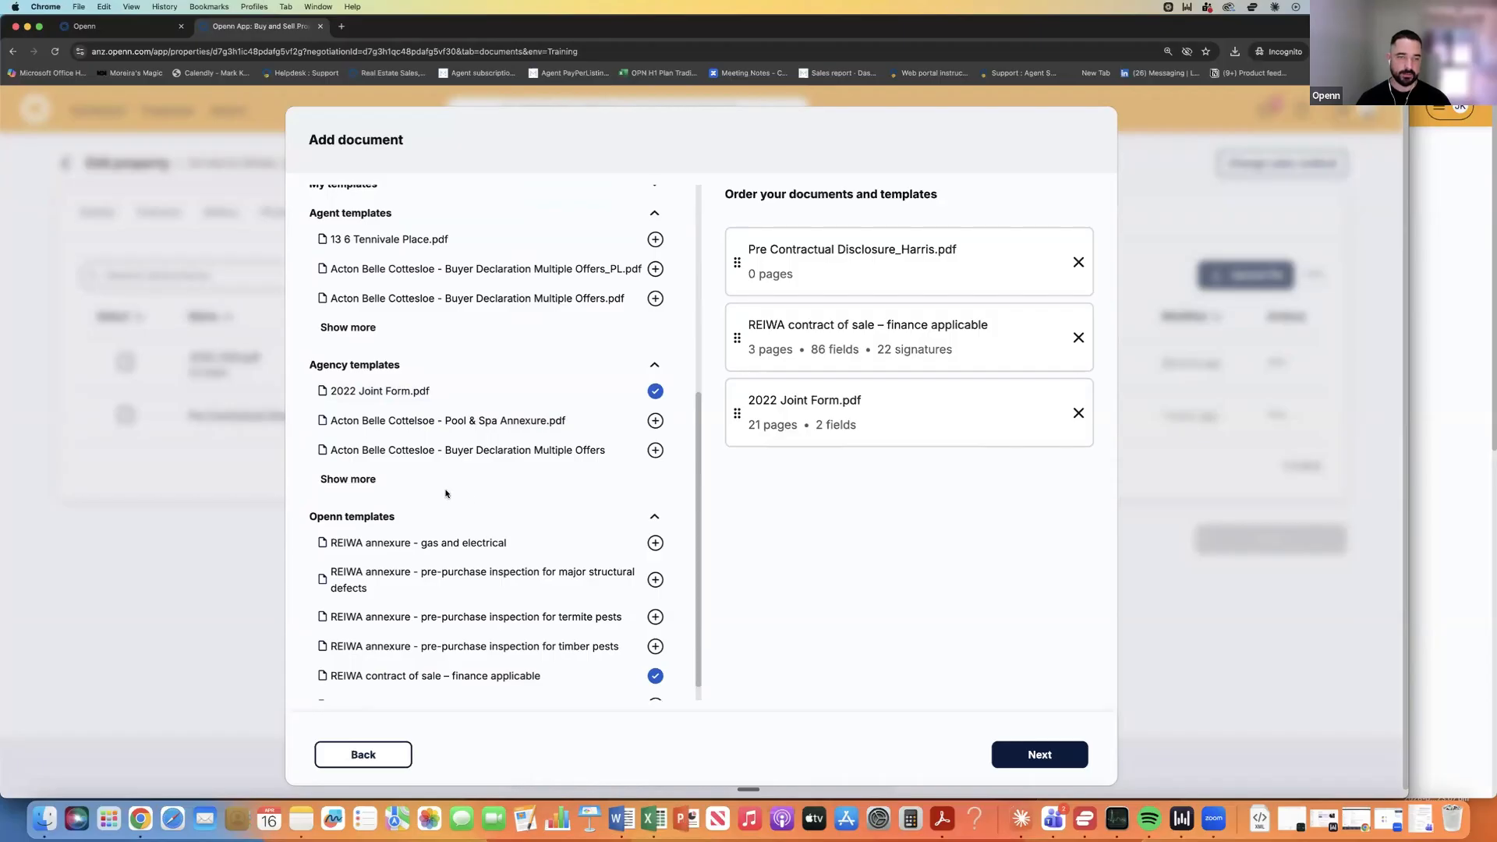
pyautogui.scroll(-1, 487, 537)
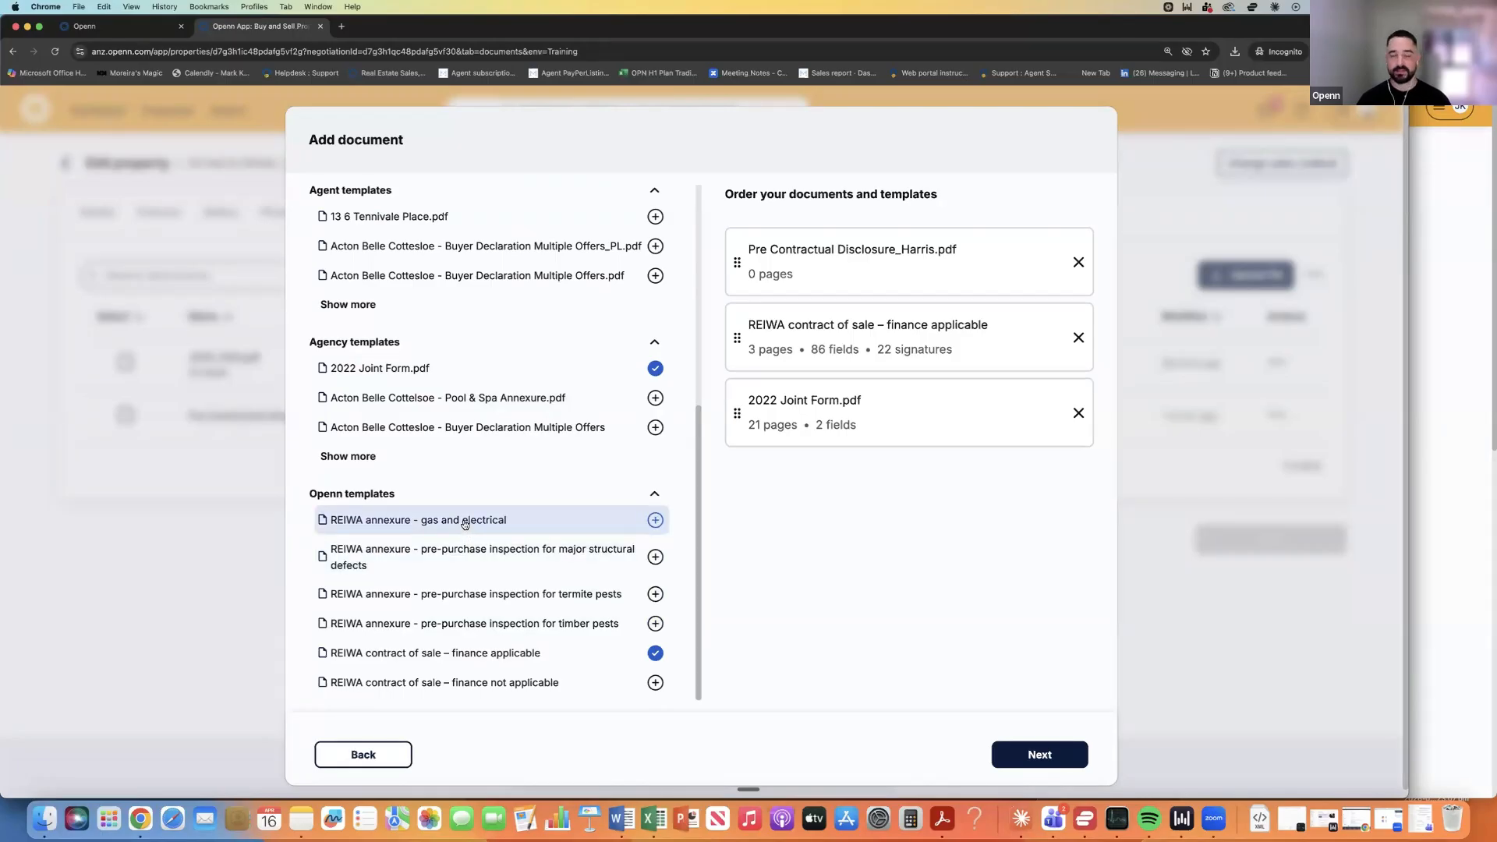
pyautogui.click(509, 552)
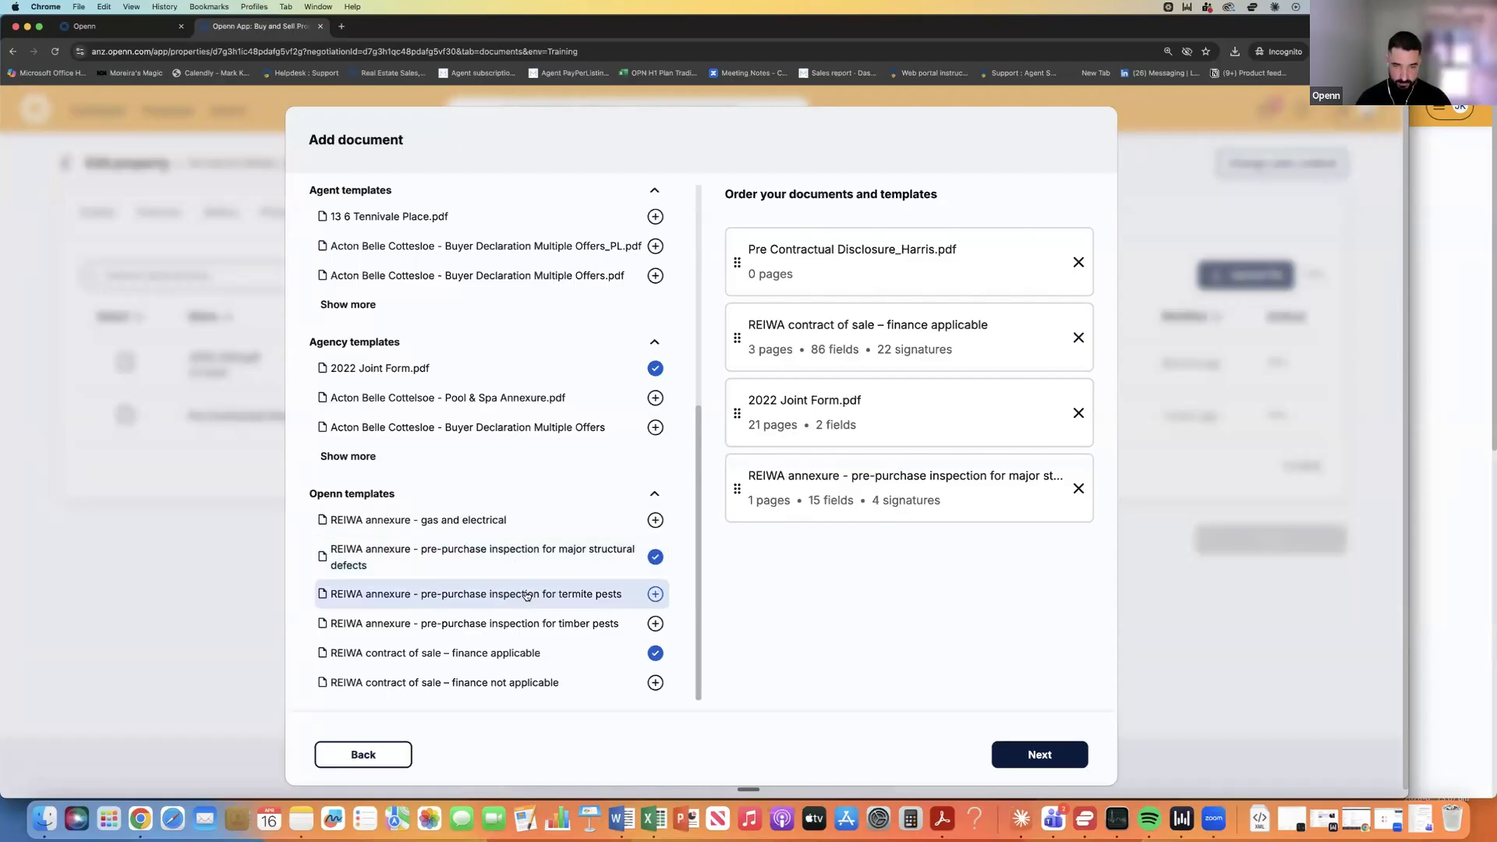
pyautogui.click(527, 594)
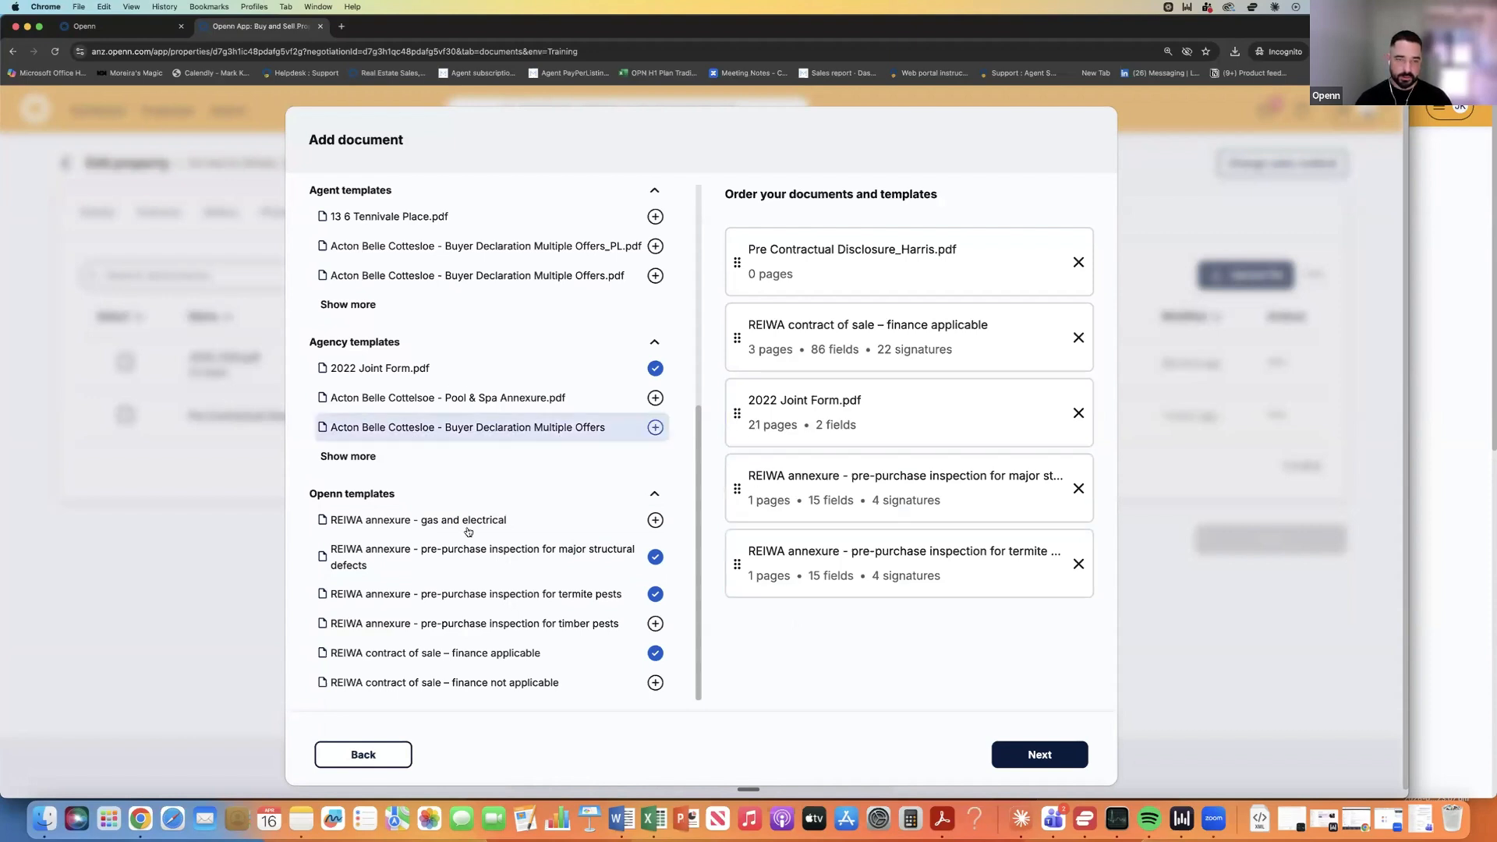
# Expand the full Agent templates list and get ready to search templates by name.
pyautogui.scroll(2, 452, 484)
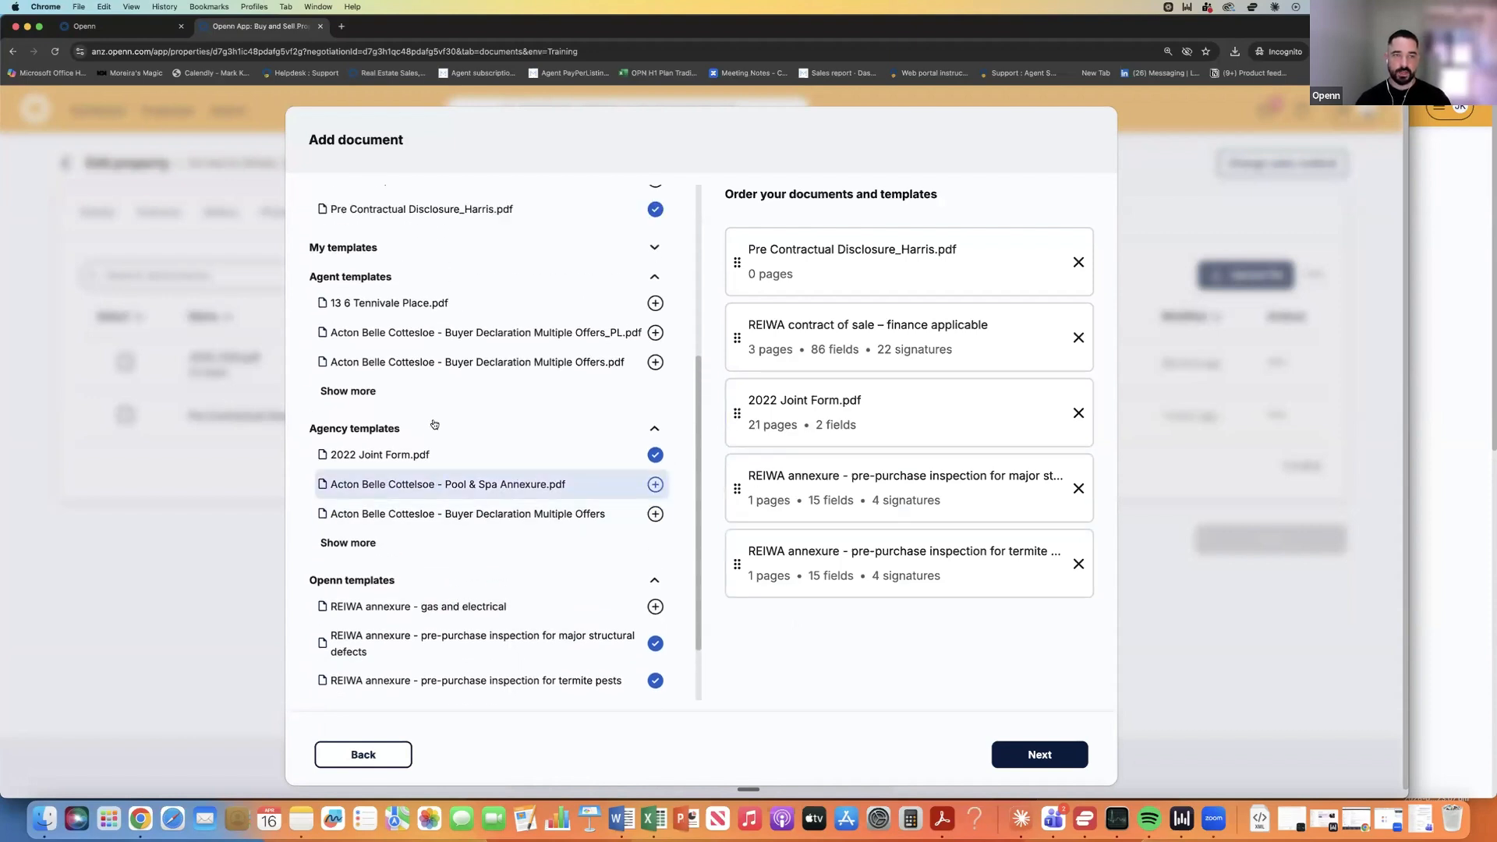
pyautogui.click(349, 392)
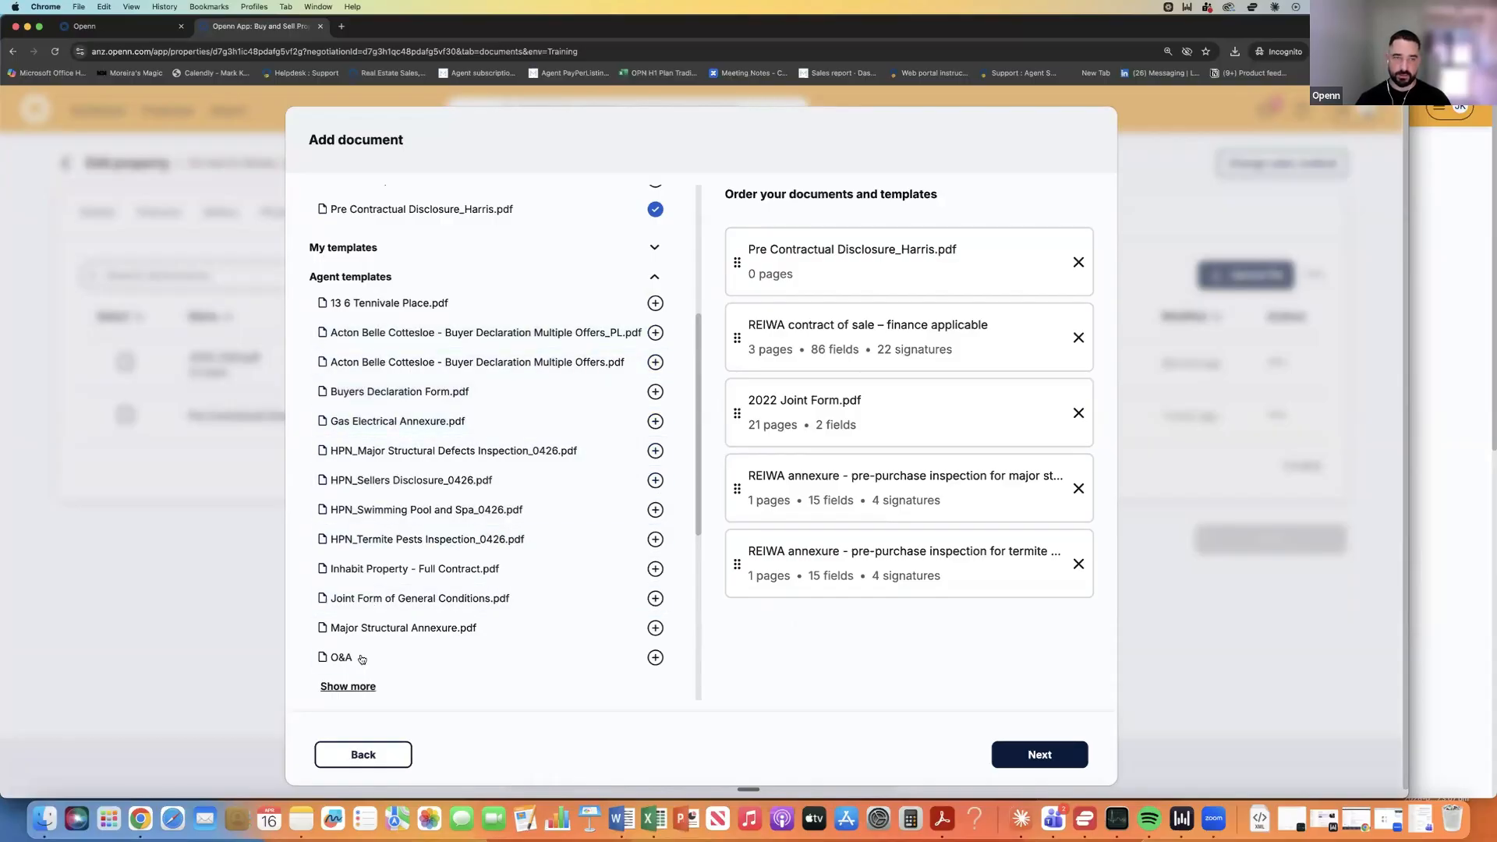
pyautogui.scroll(5, 371, 445)
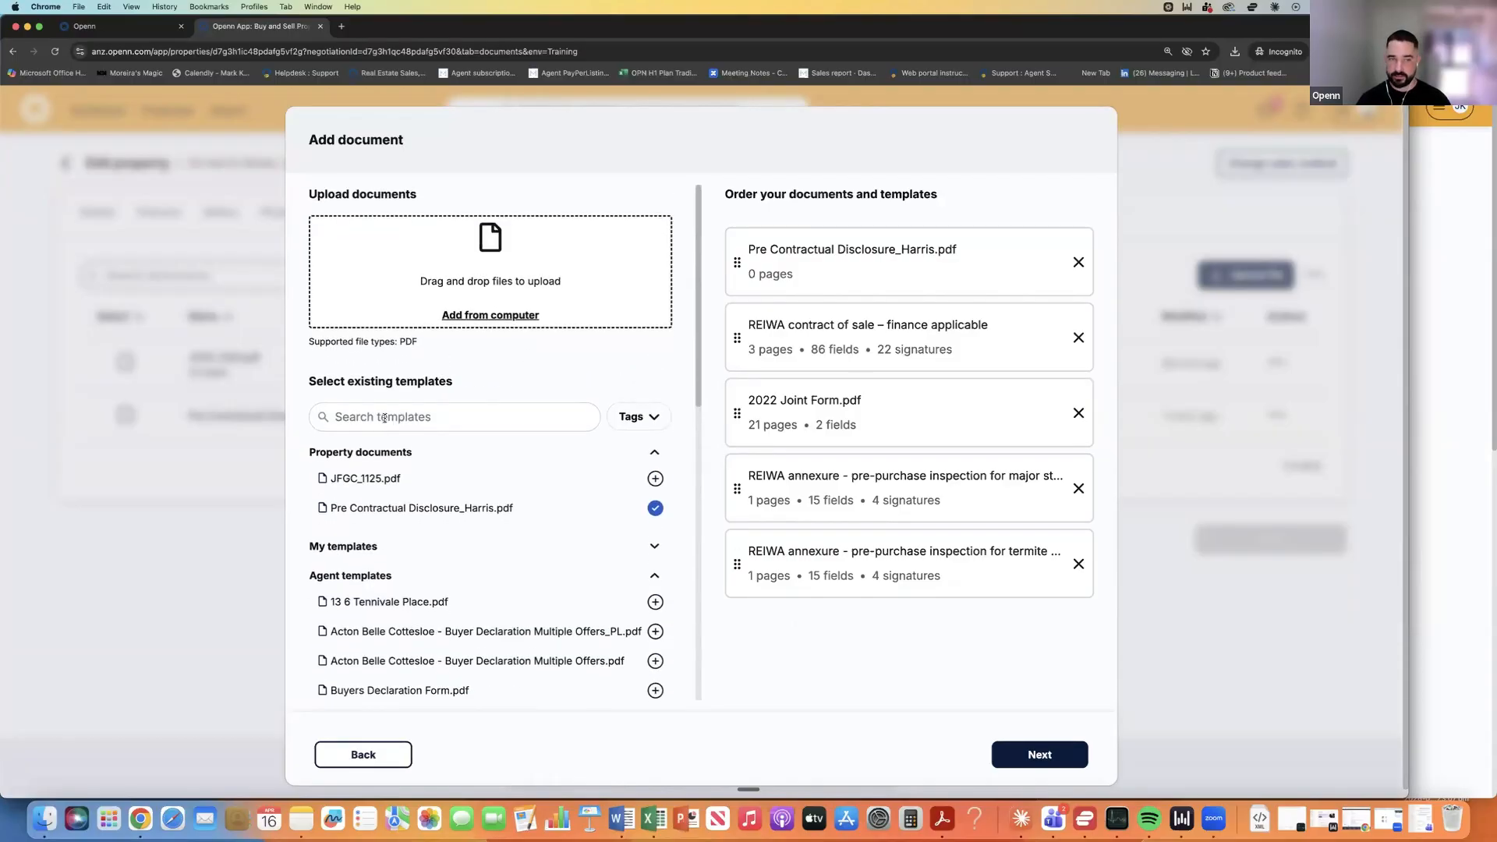
pyautogui.click(384, 418)
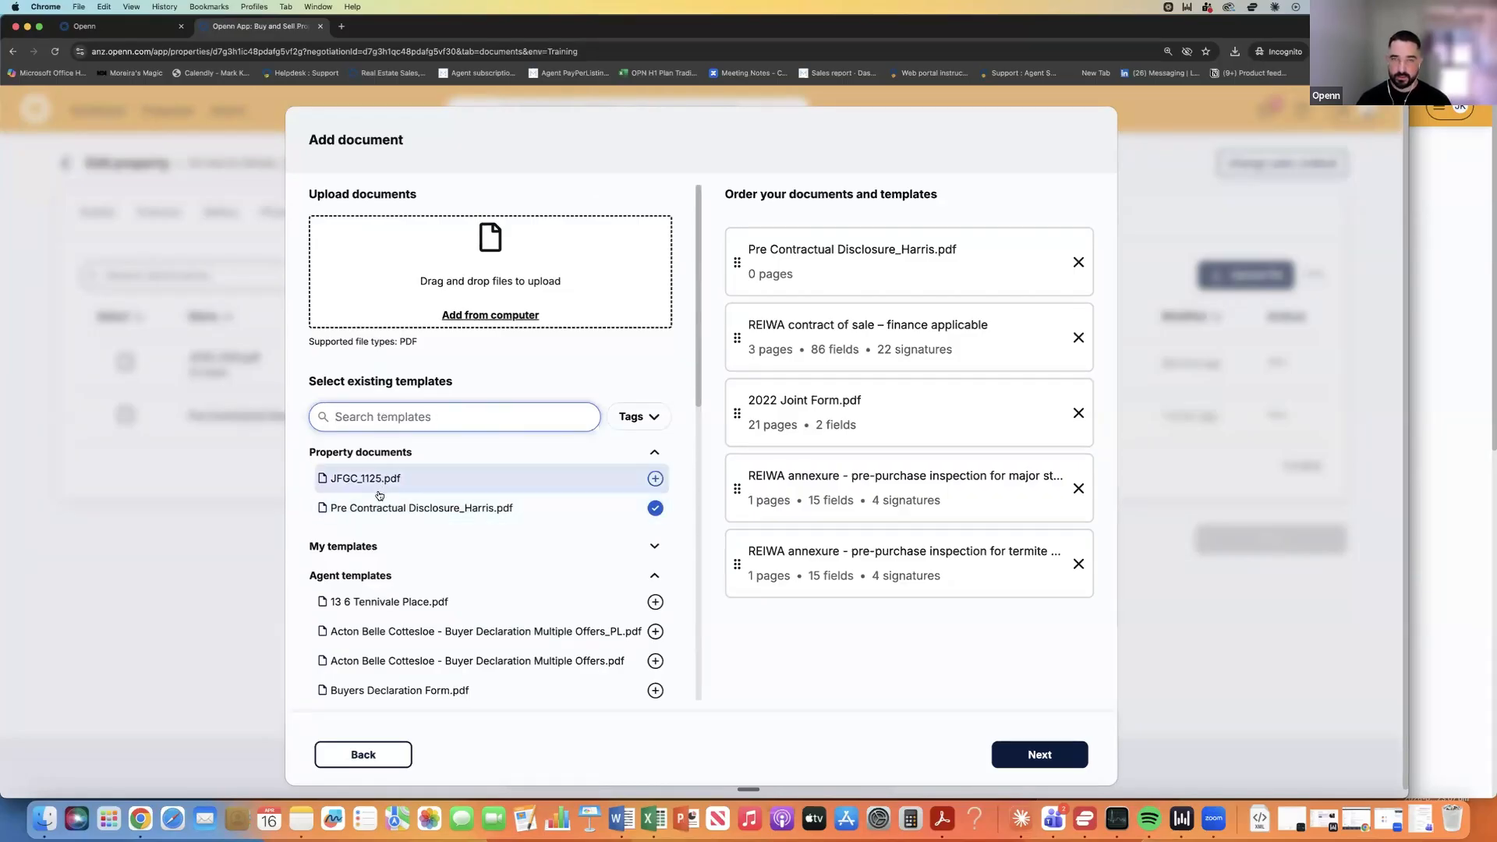
# Drag 2022 Joint Form.pdf to the bottom of the five-document order.
pyautogui.click(798, 422)
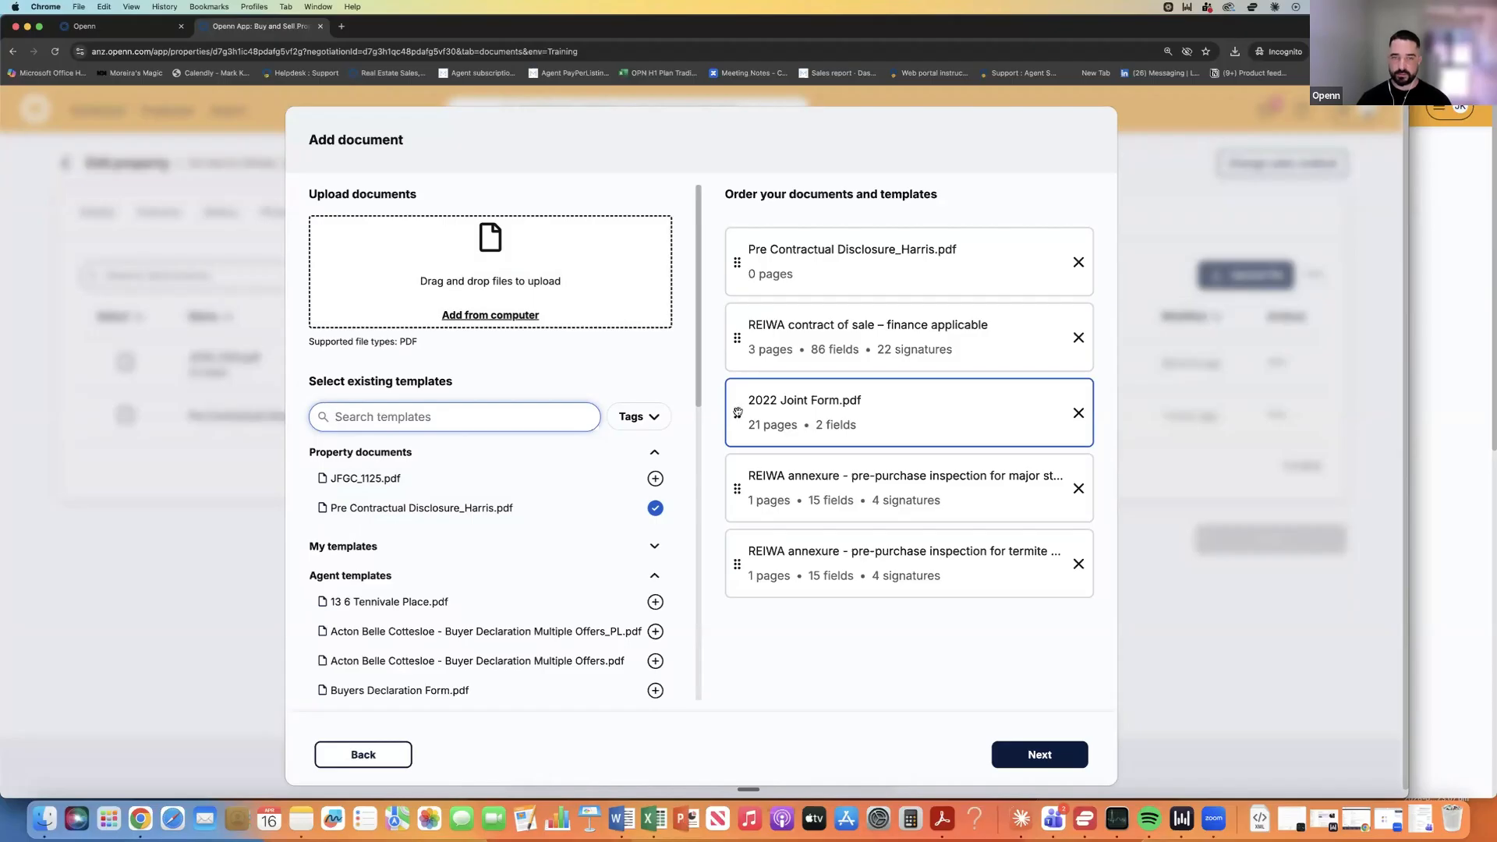
pyautogui.moveTo(738, 412); pyautogui.dragTo(737, 504)
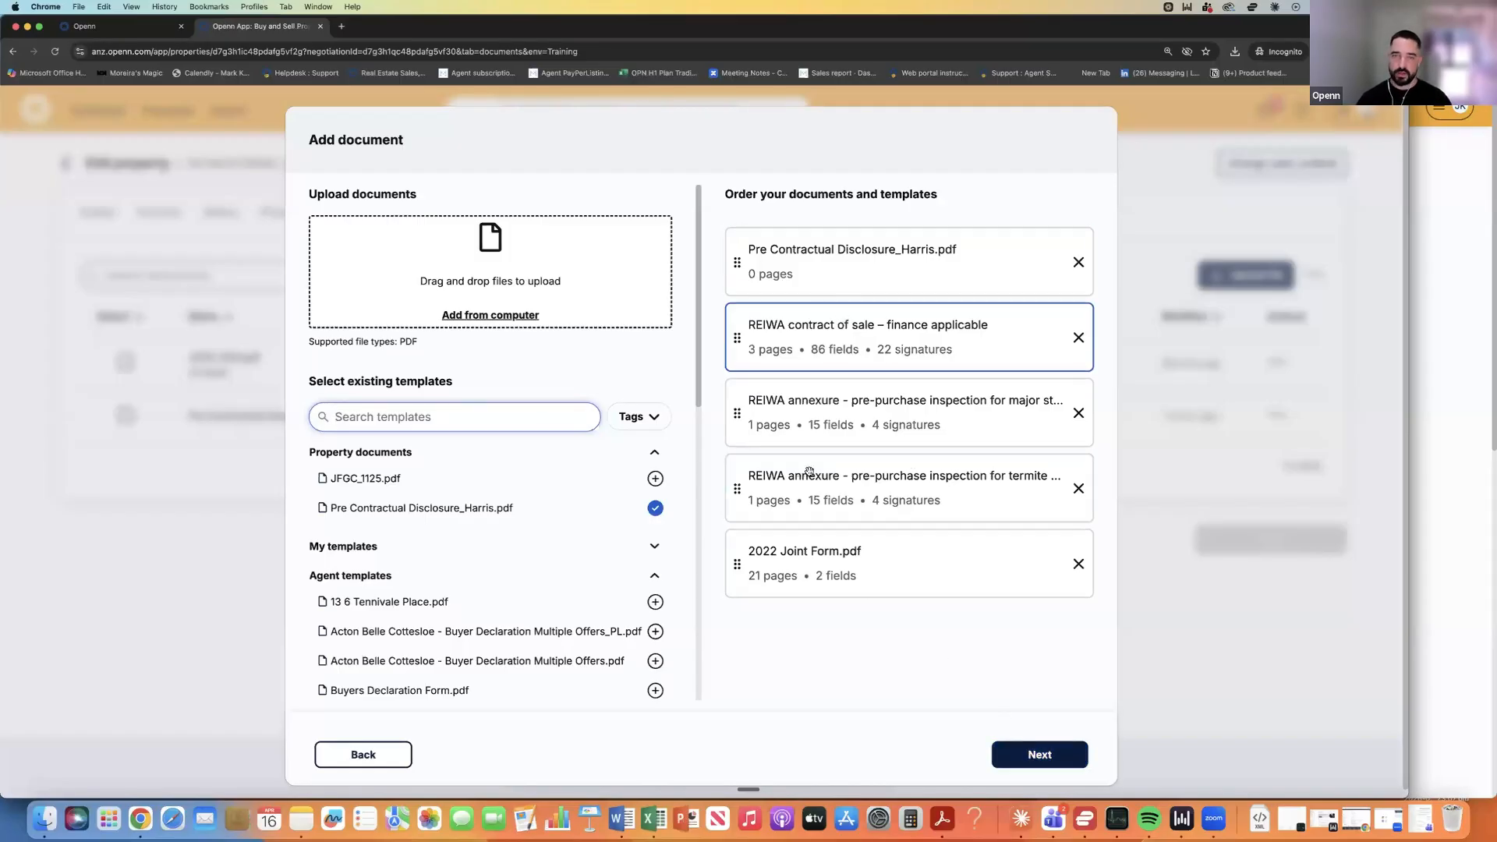
# Rename the contract from its date-based default to Harris Contract.pdf.
pyautogui.click(1038, 755)
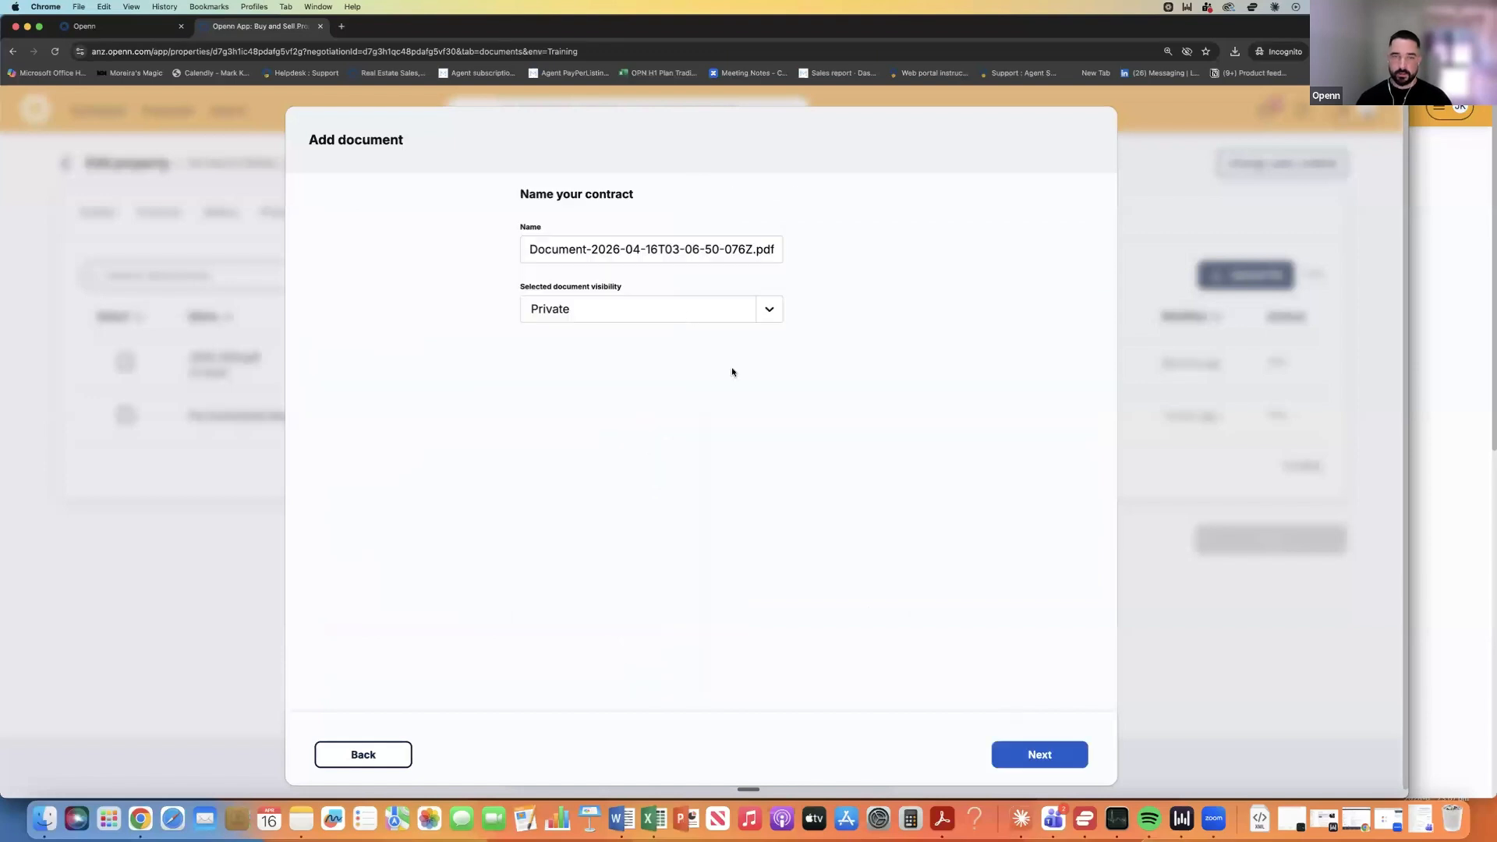
pyautogui.click(655, 248)
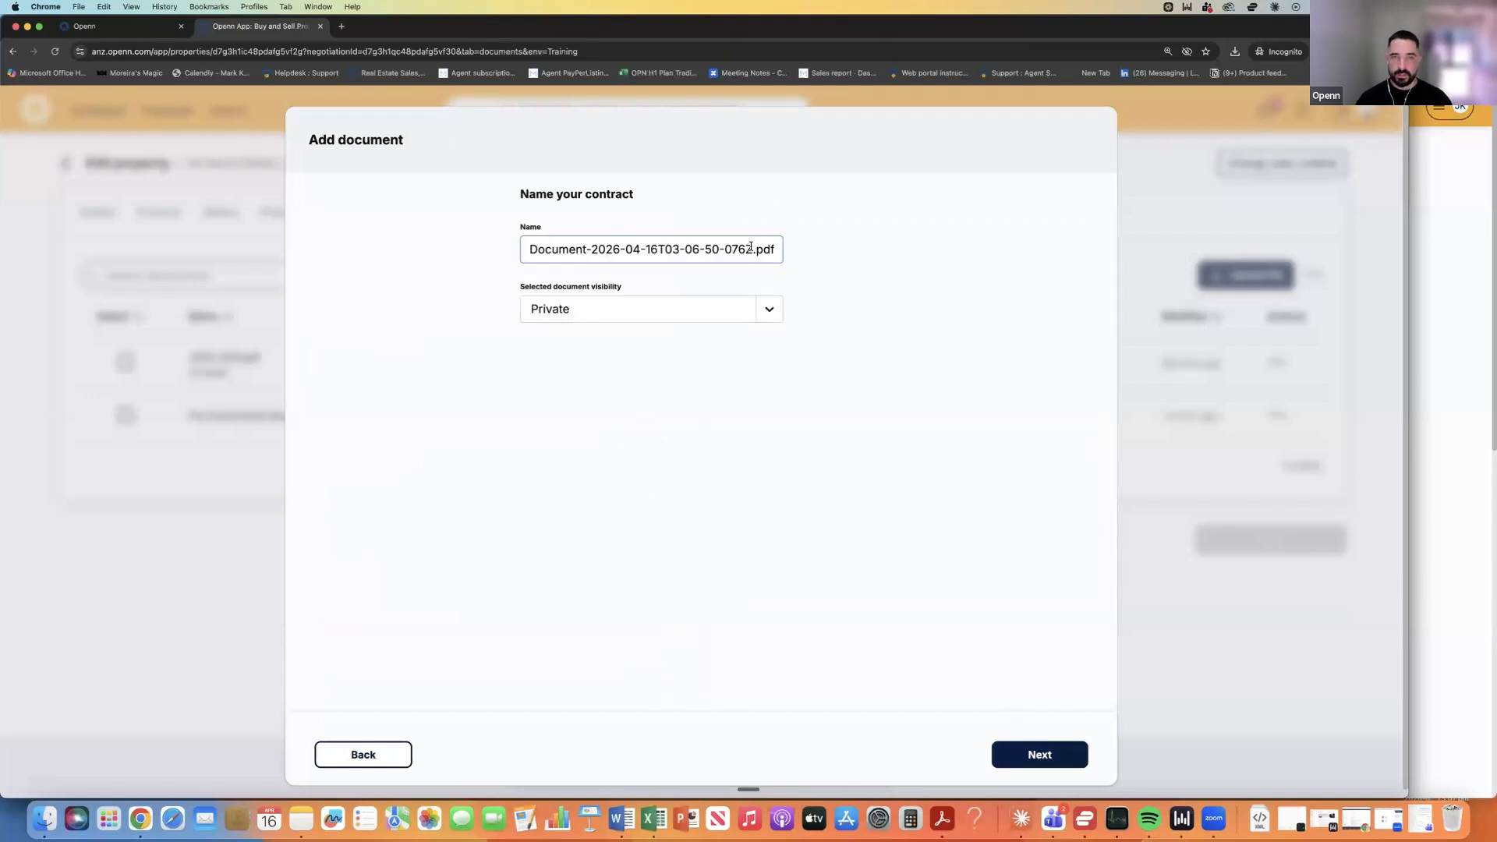
pyautogui.moveTo(750, 249); pyautogui.dragTo(526, 250)
pyautogui.write('Harris Contr')
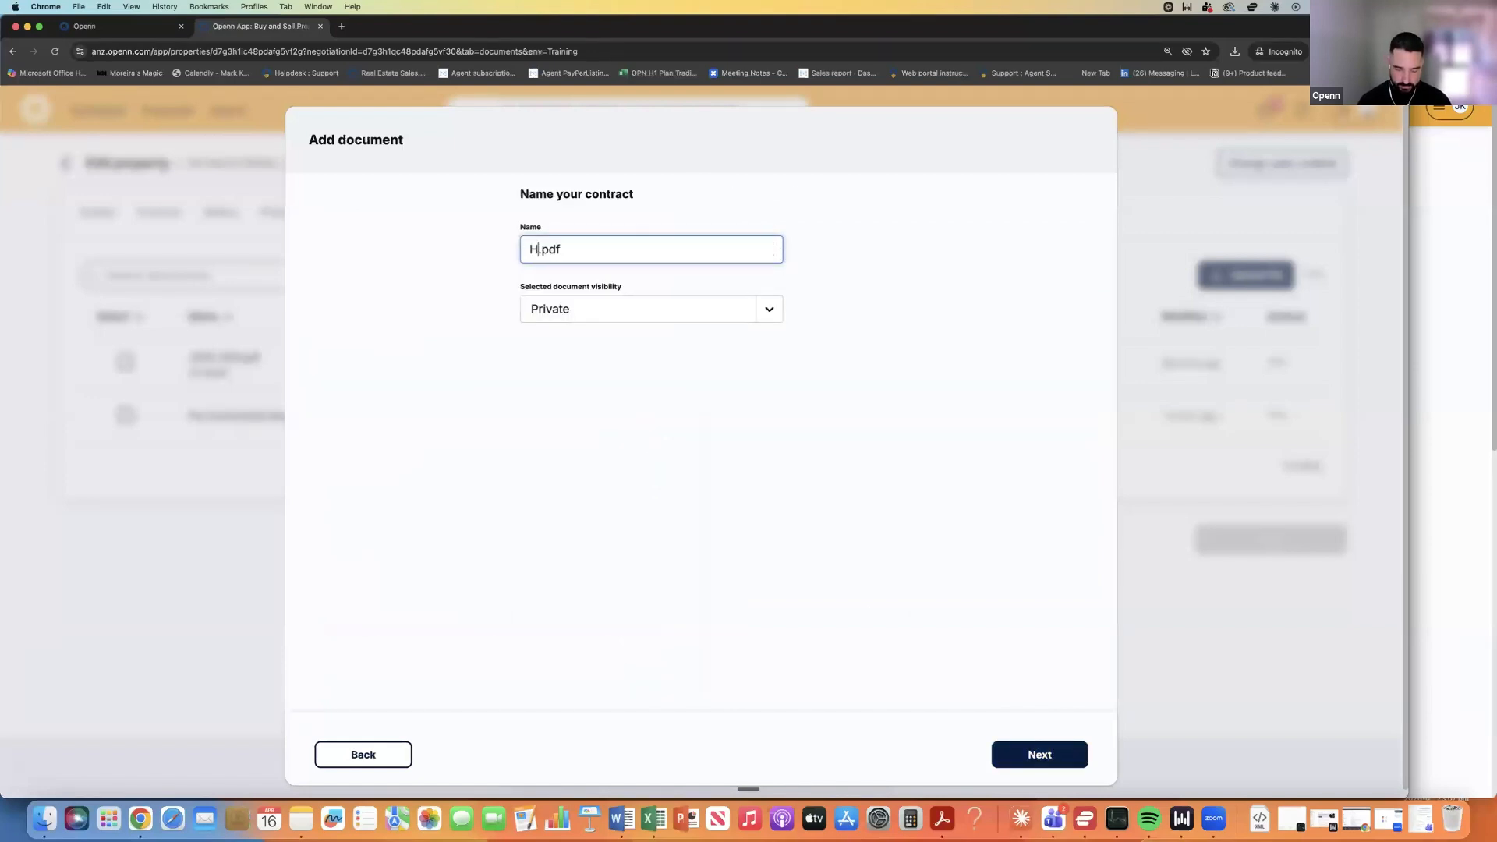
pyautogui.write('act')
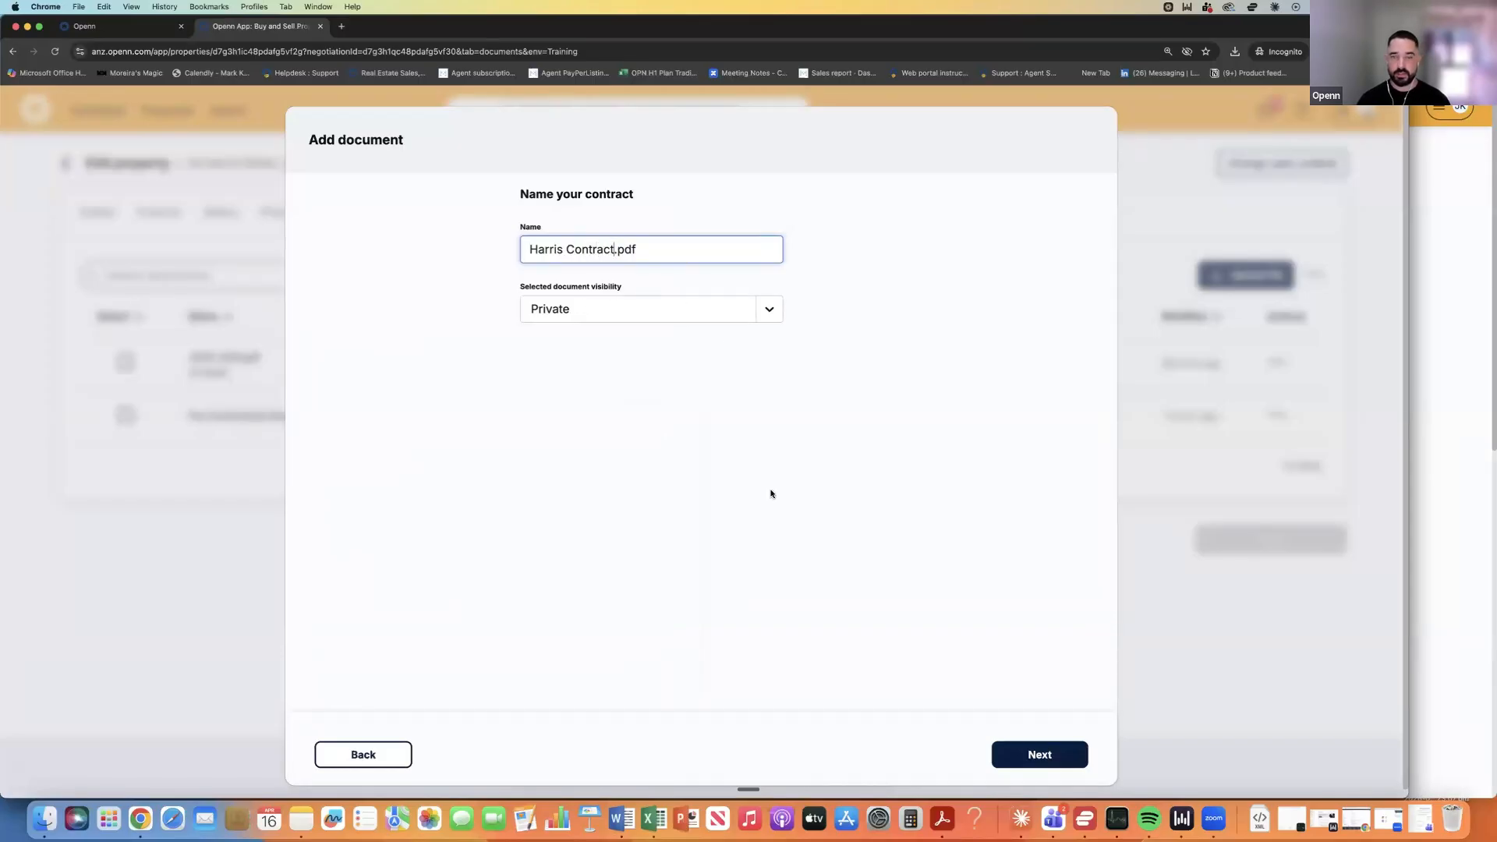
# Create Harris Contract and scroll the 36-page document to page 11's contract form.
pyautogui.click(1040, 755)
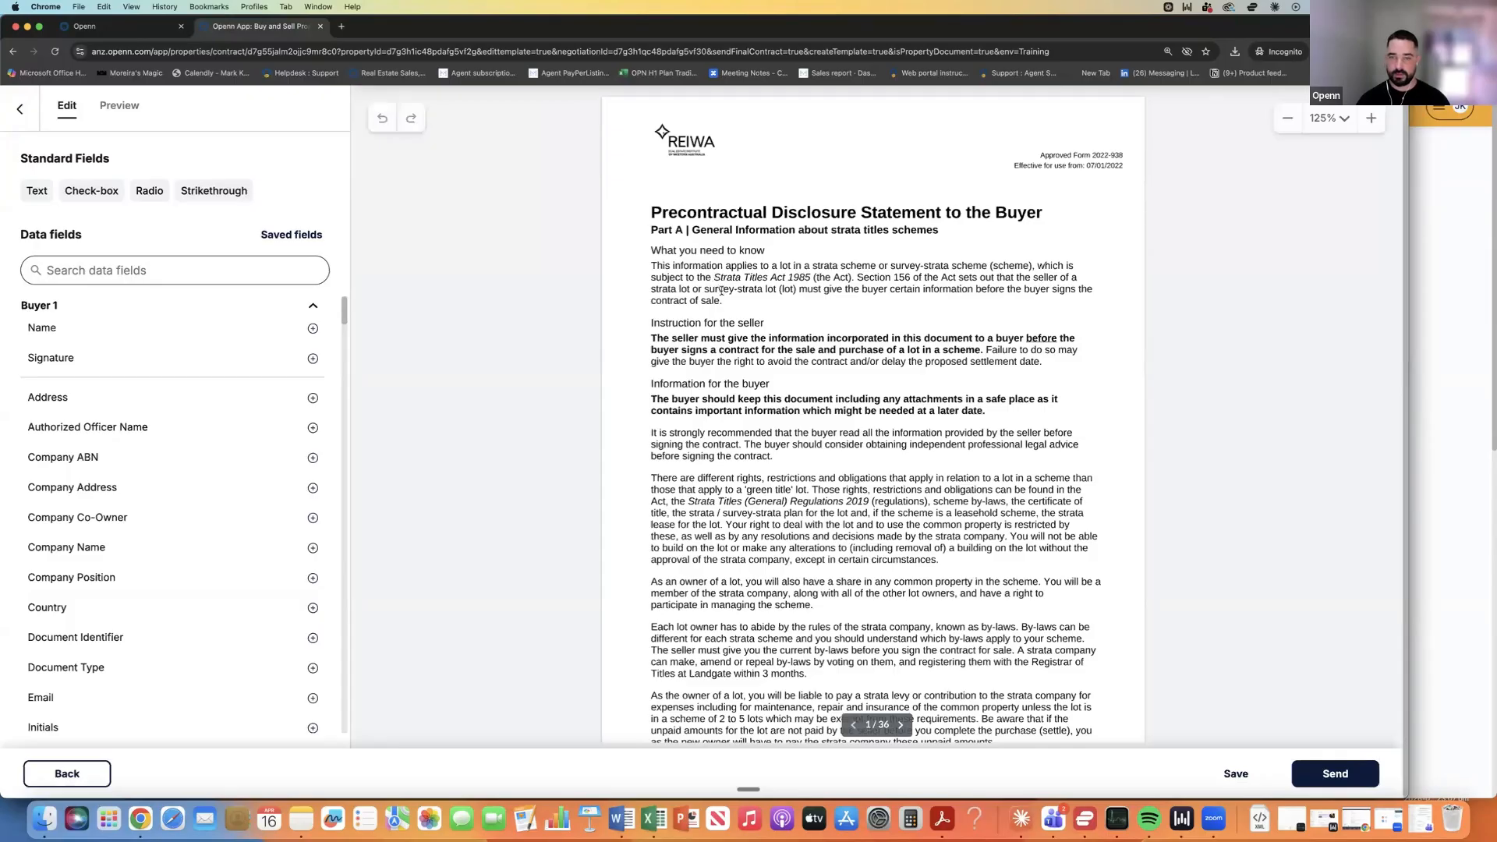
pyautogui.scroll(-15, 716, 282)
pyautogui.scroll(-20, 735, 302)
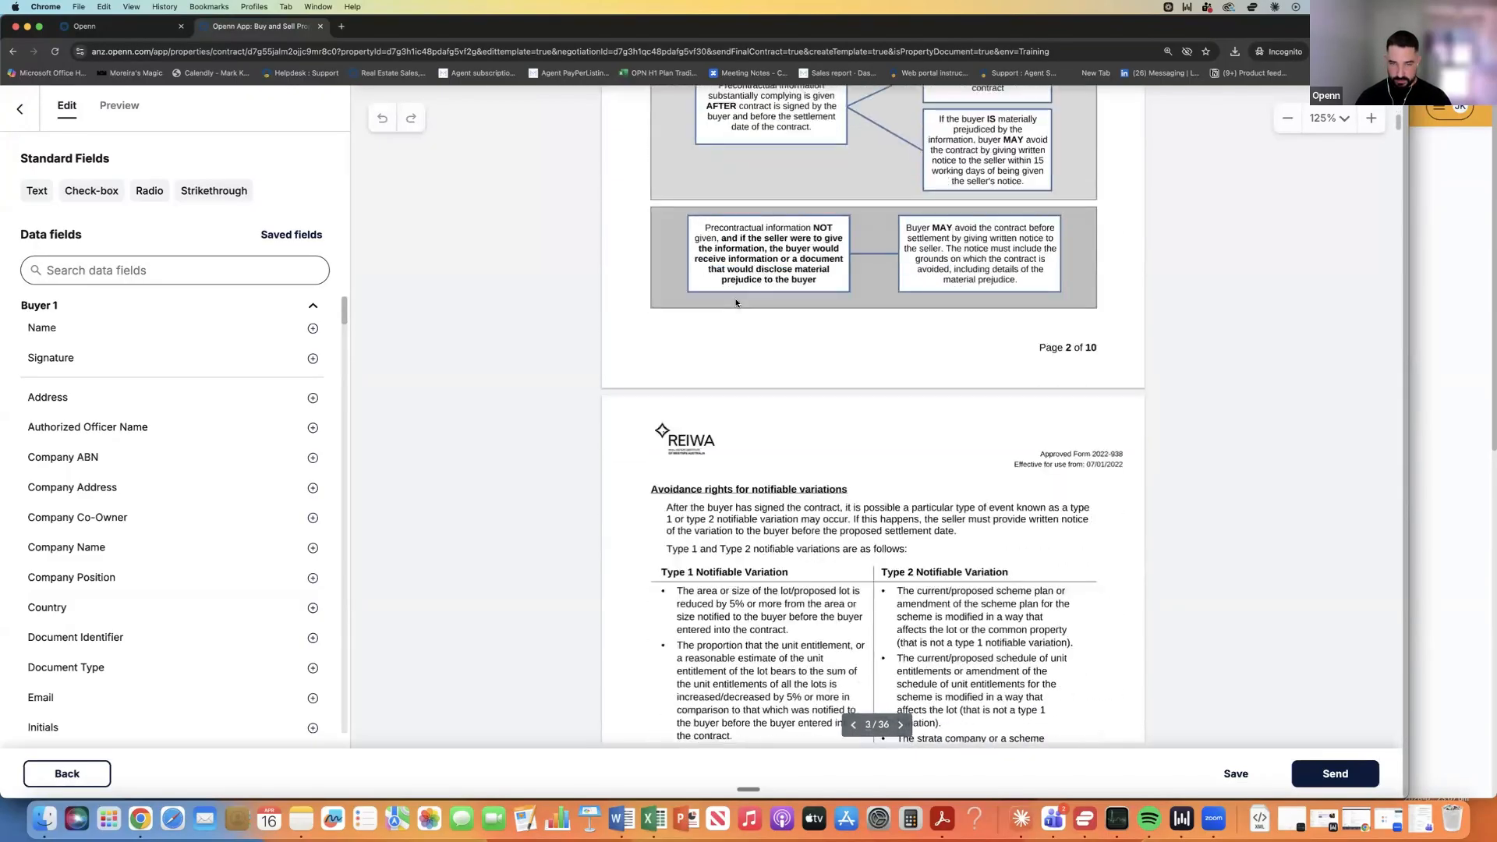
pyautogui.scroll(-20, 735, 301)
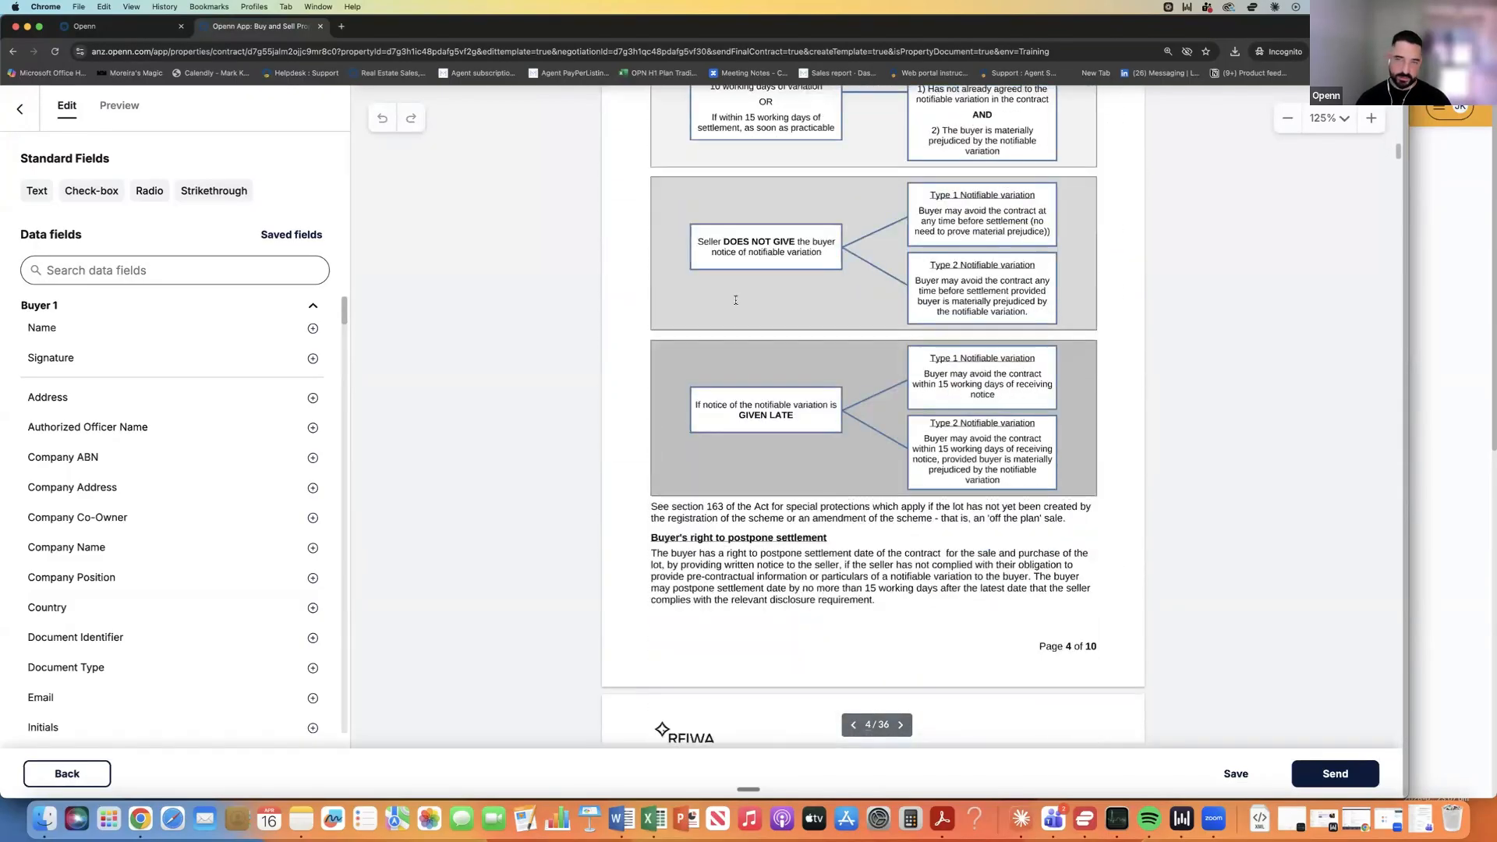
pyautogui.scroll(-20, 736, 303)
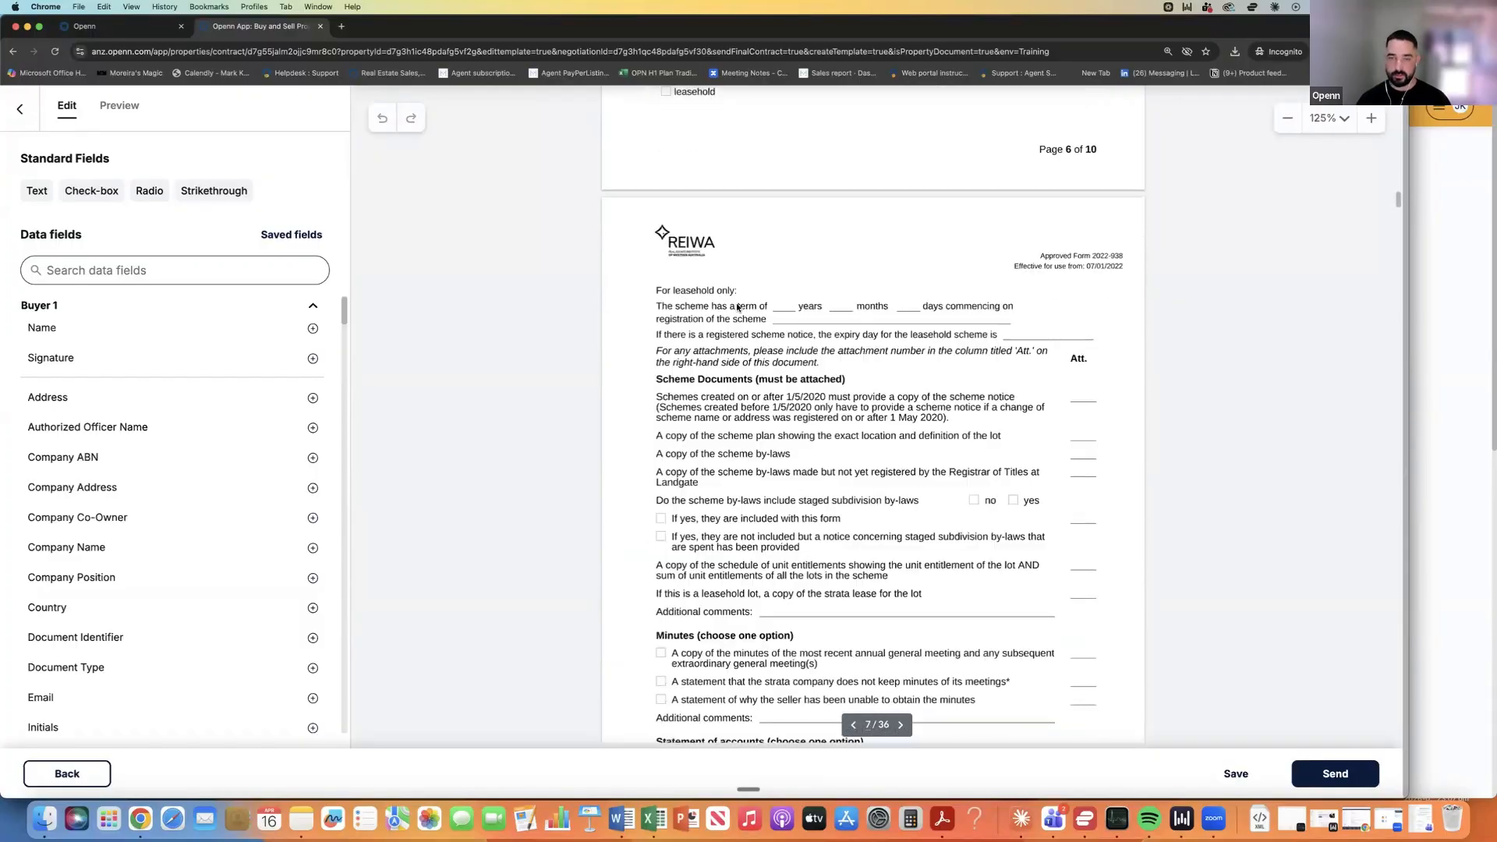
pyautogui.scroll(-20, 737, 308)
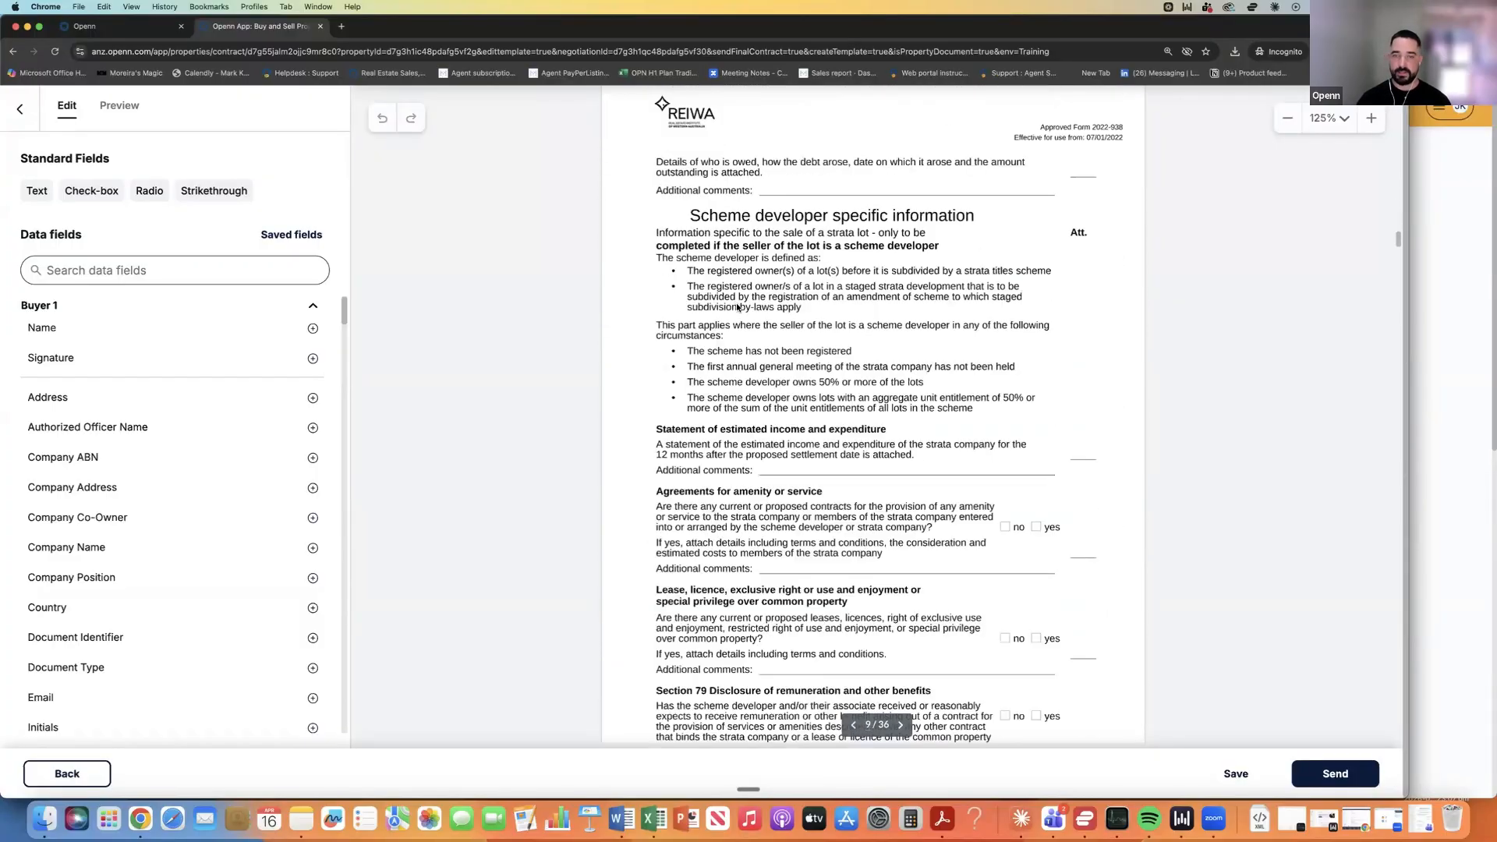
pyautogui.scroll(-20, 735, 306)
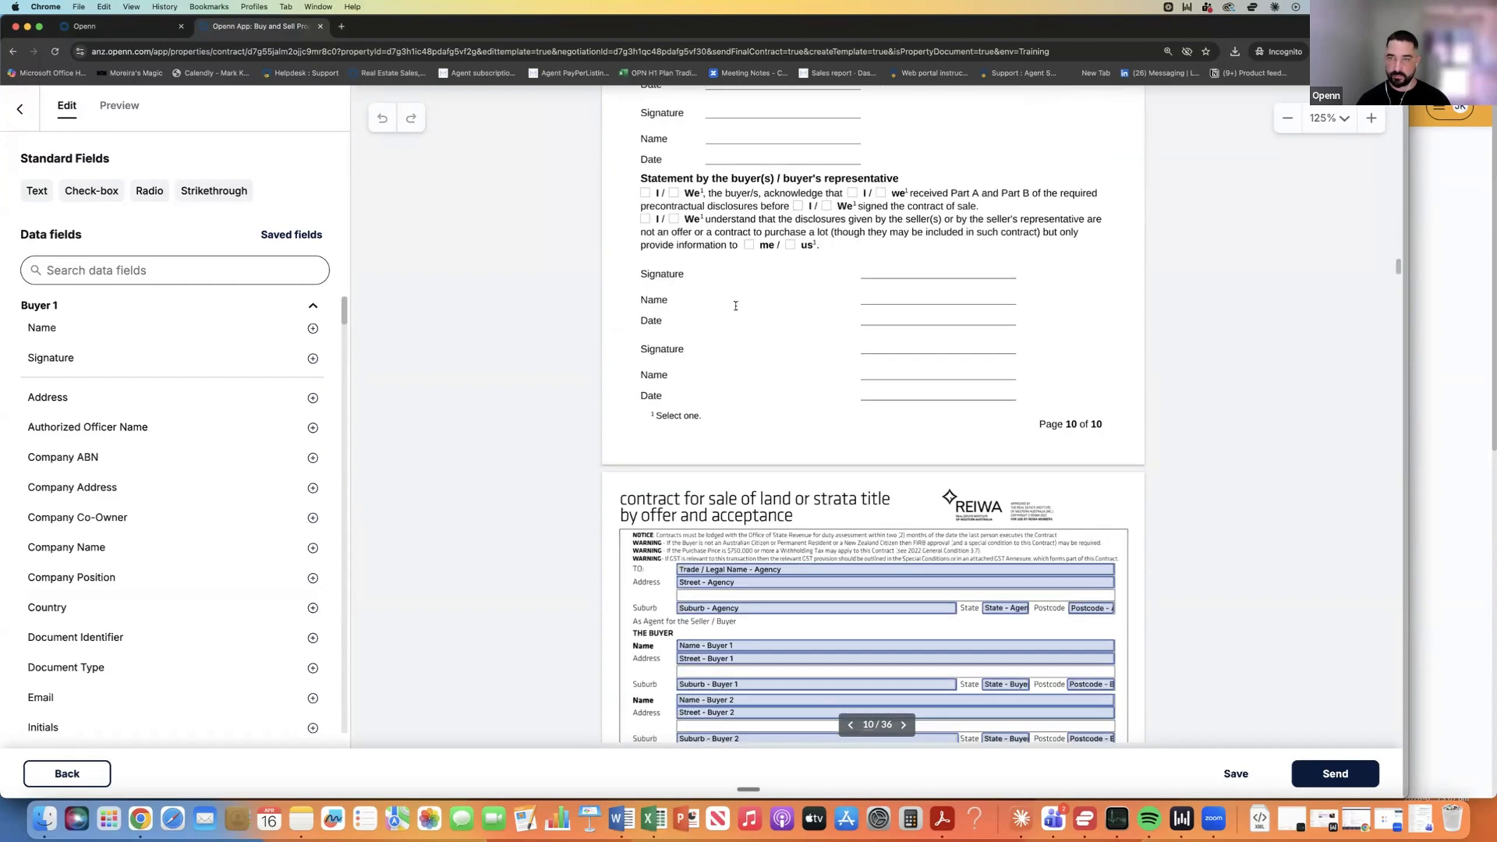
pyautogui.scroll(-5, 656, 277)
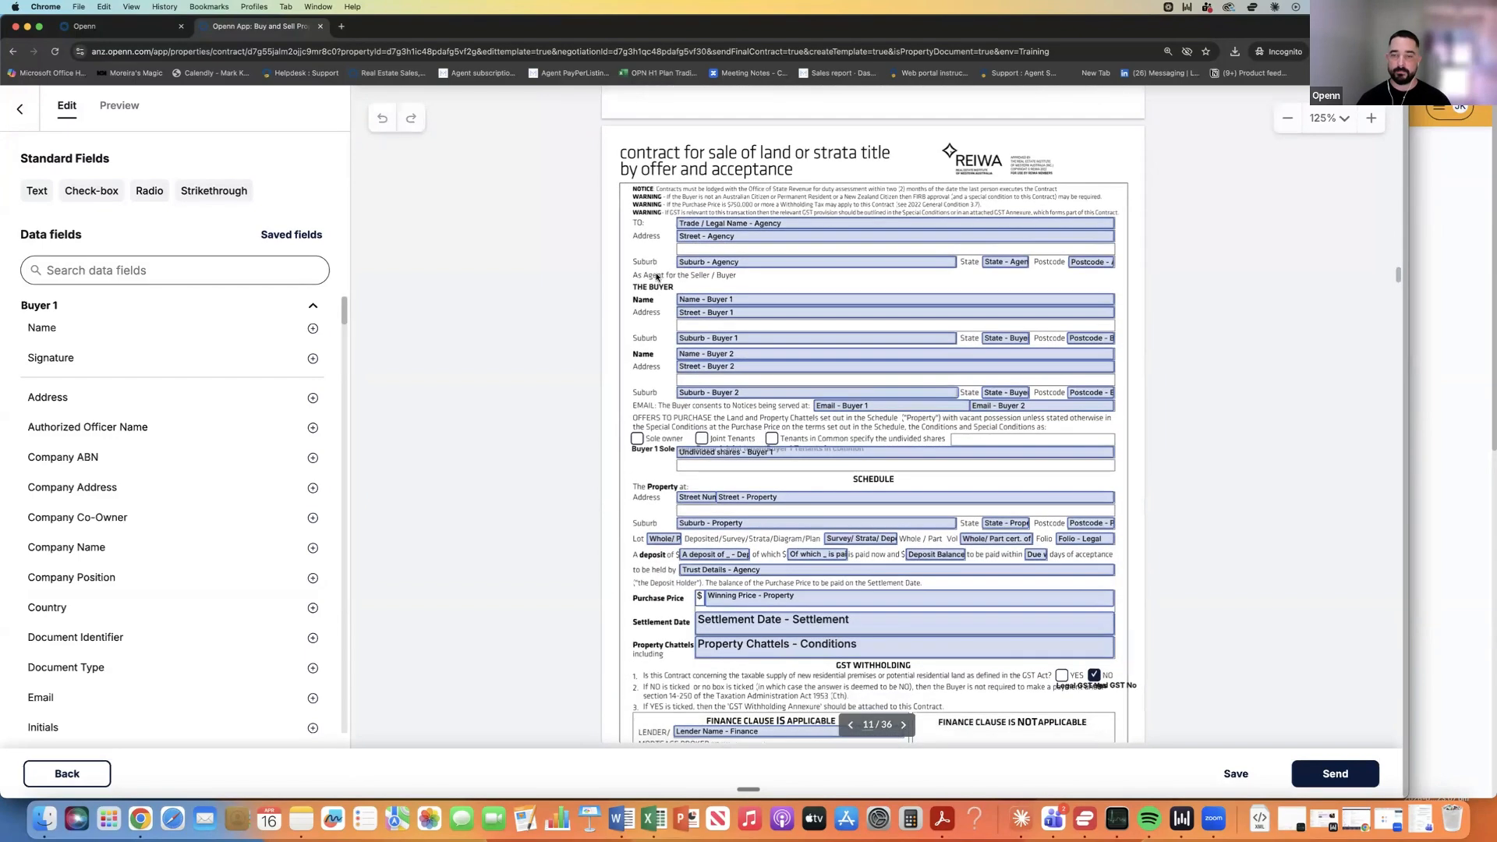
pyautogui.scroll(2, 656, 276)
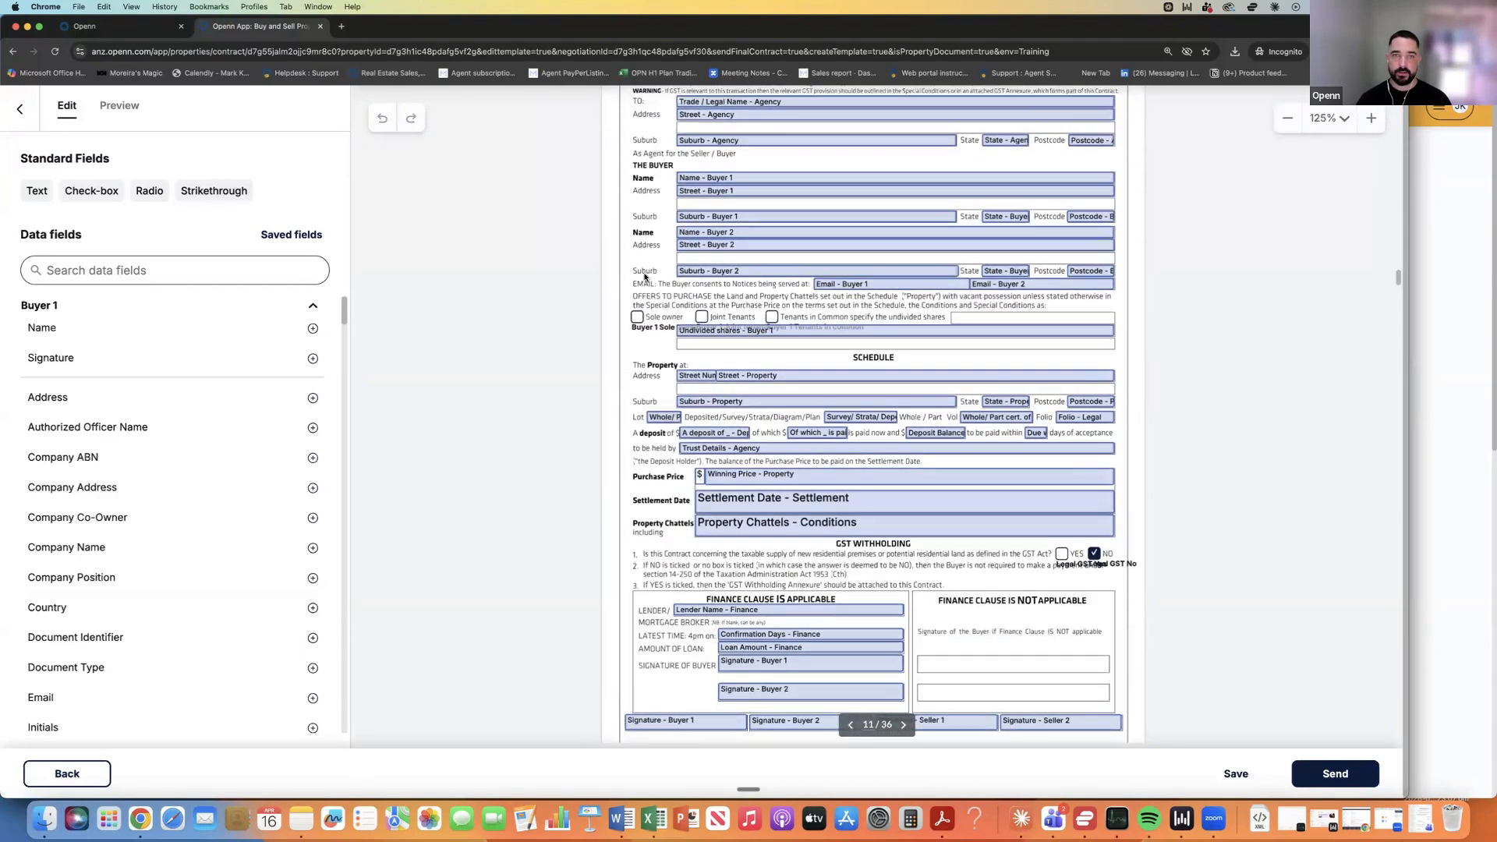
pyautogui.click(116, 108)
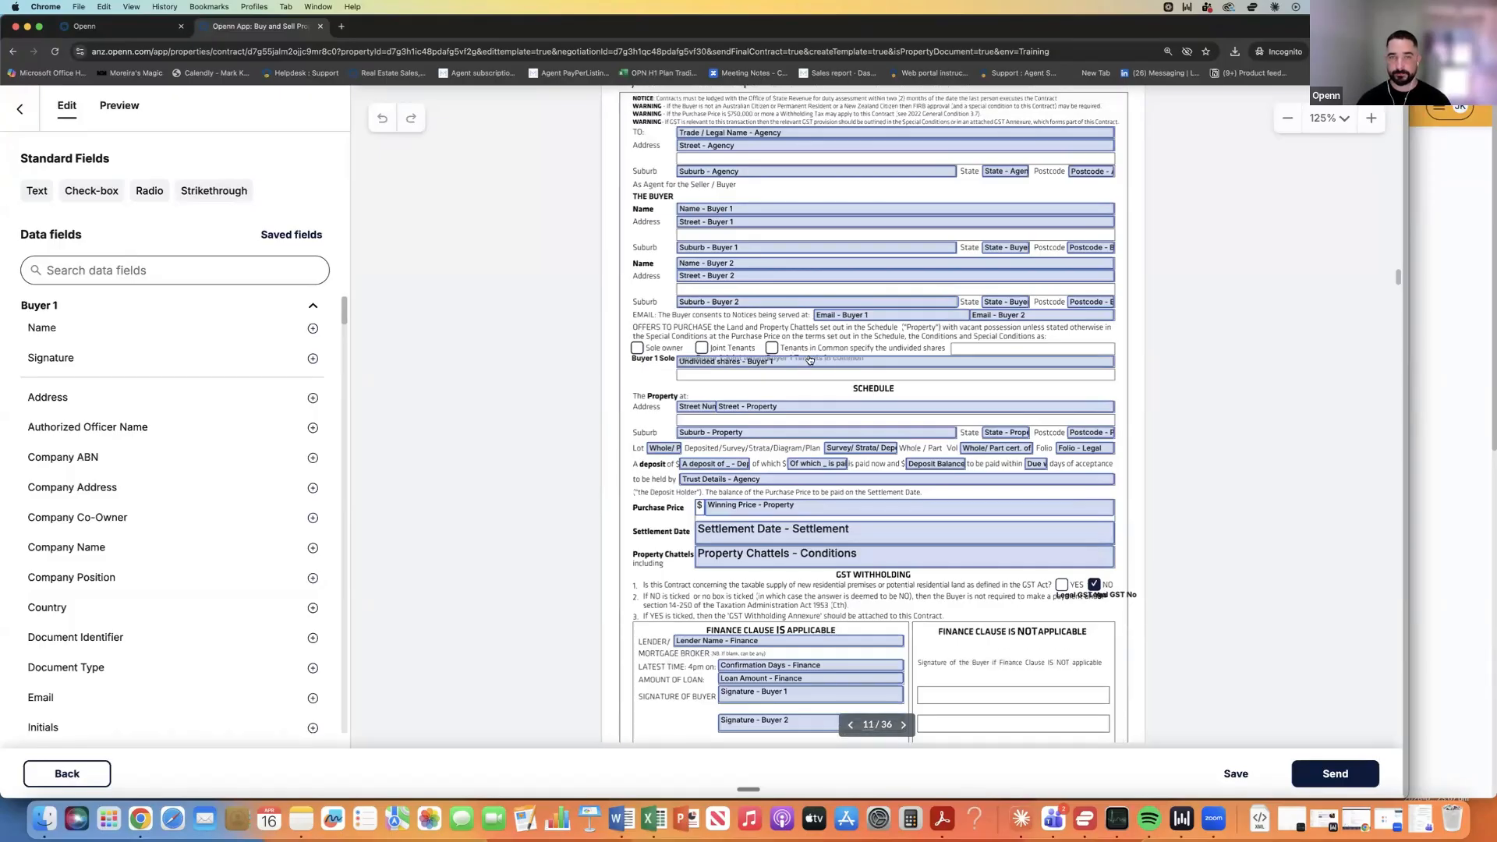
pyautogui.scroll(2, 892, 373)
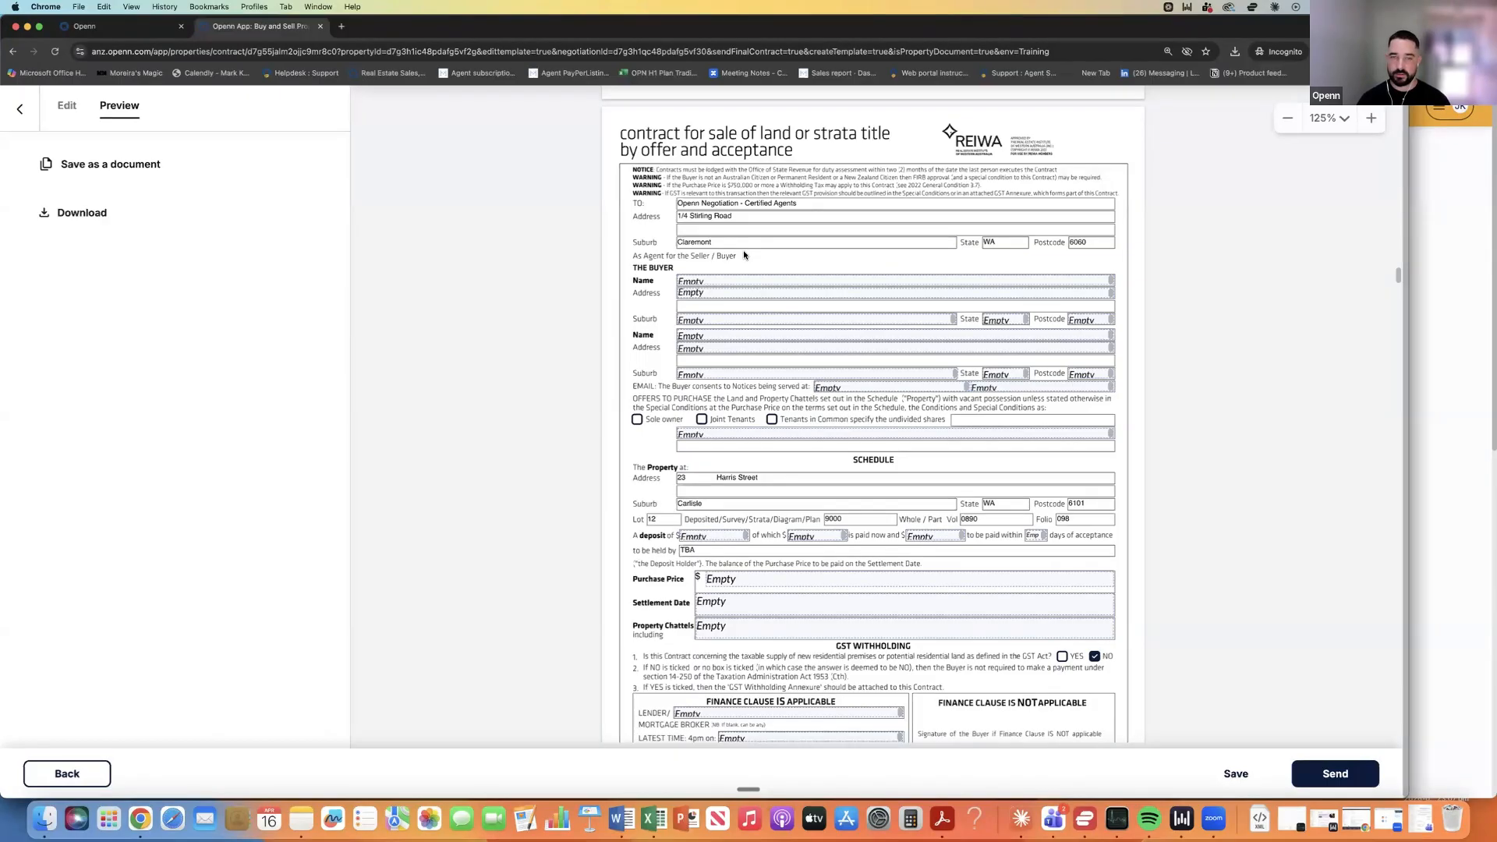
pyautogui.scroll(-5, 744, 254)
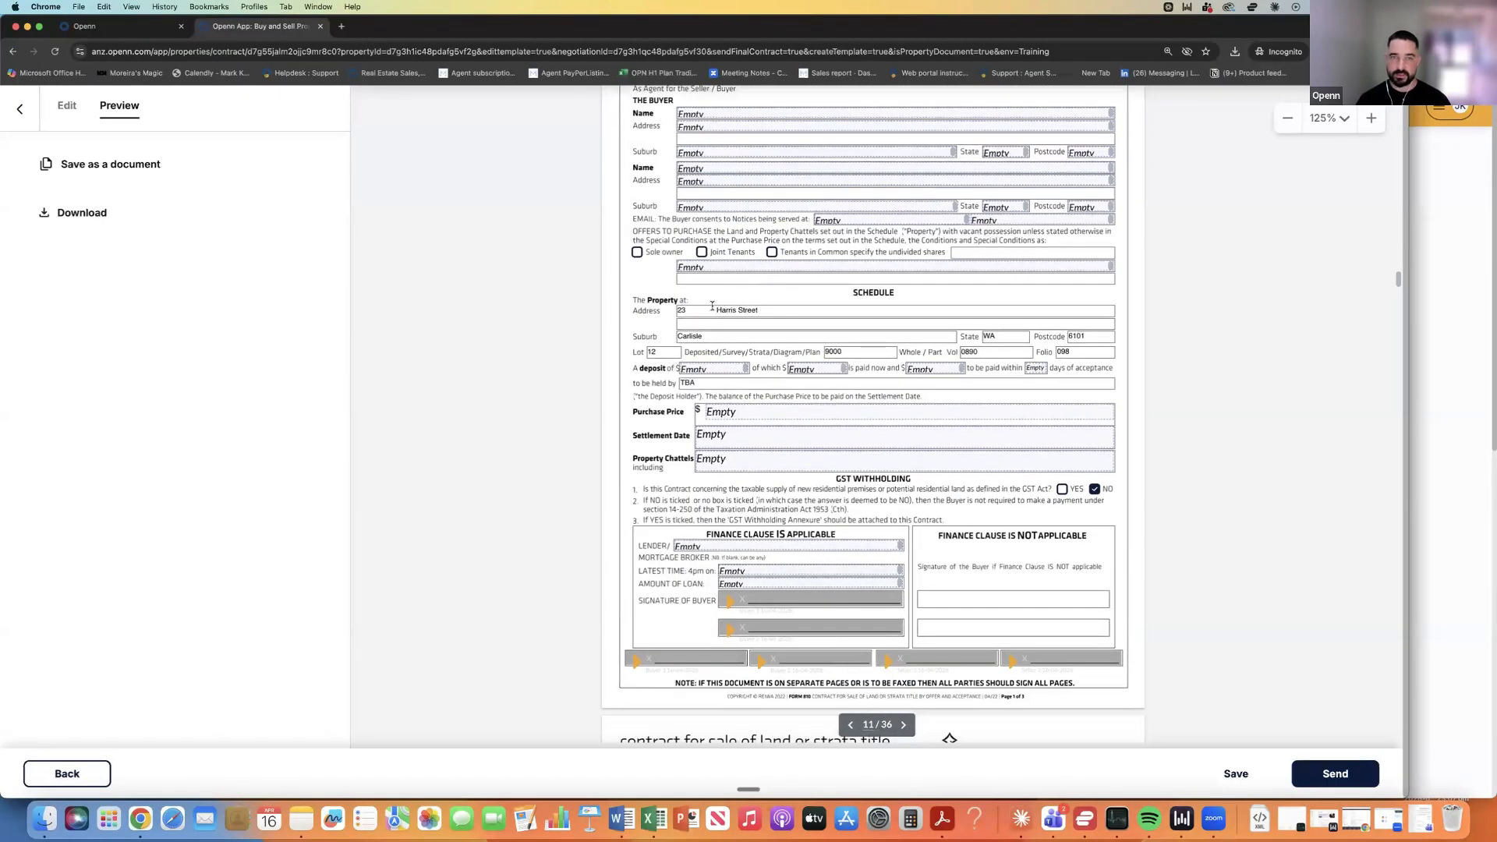
pyautogui.scroll(-2, 761, 312)
pyautogui.scroll(-5, 763, 312)
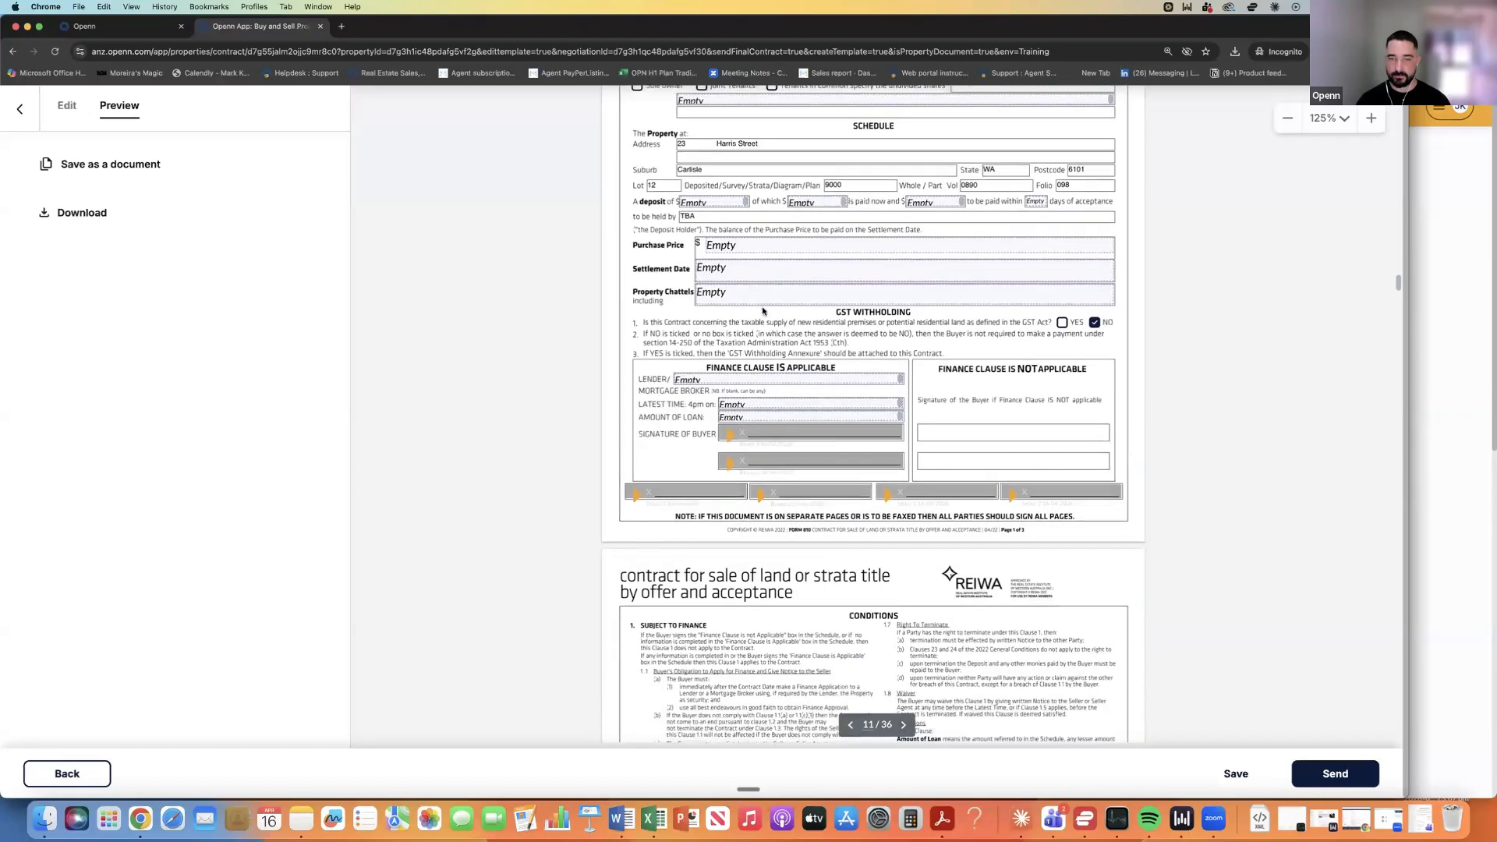
pyautogui.scroll(-4, 763, 308)
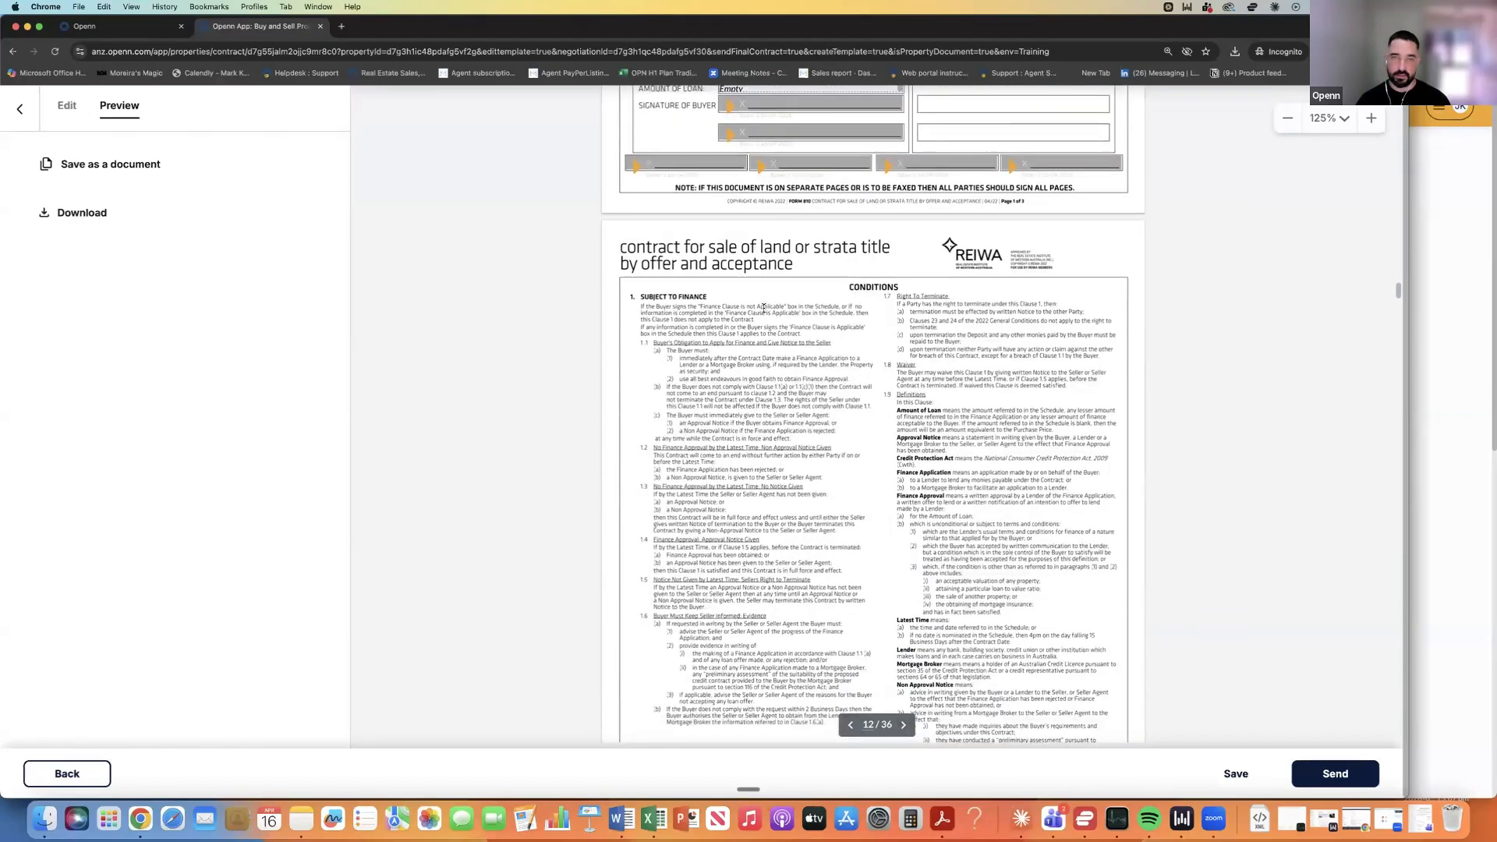
pyautogui.scroll(-4, 763, 312)
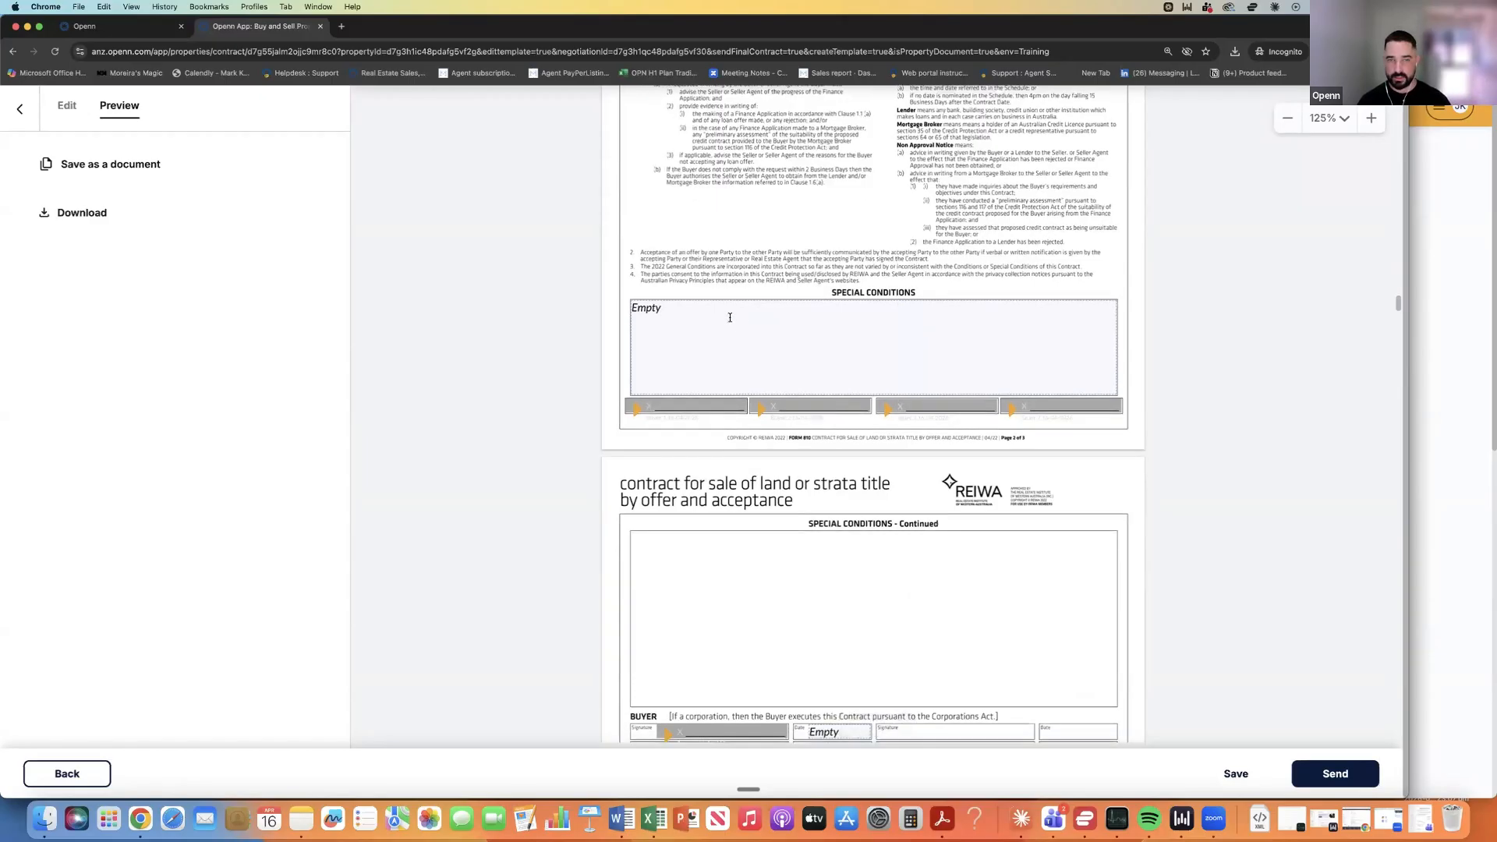
pyautogui.scroll(-5, 764, 294)
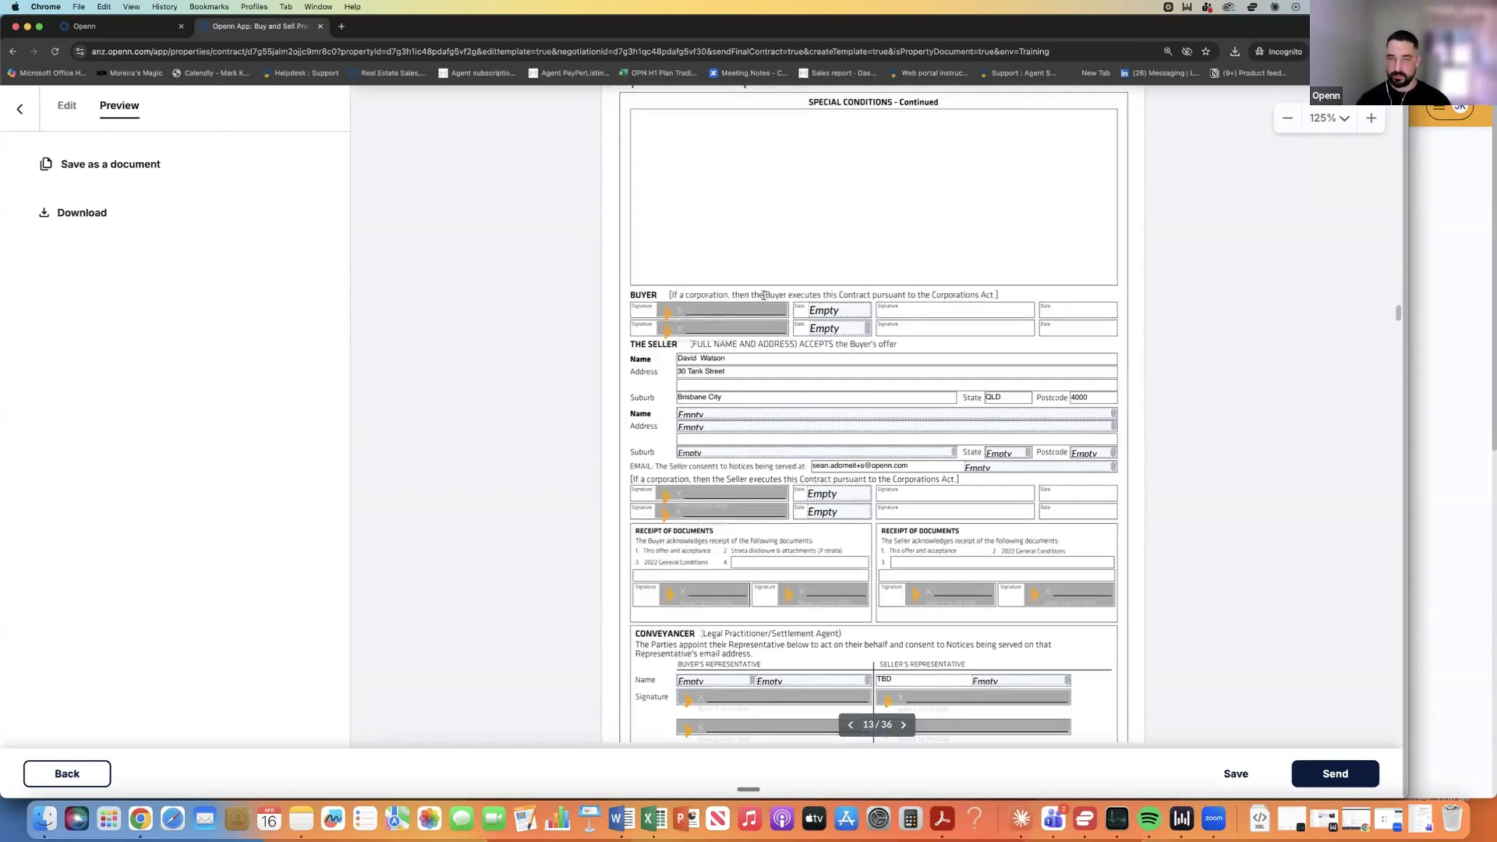
pyautogui.scroll(-2, 764, 300)
pyautogui.scroll(-10, 762, 300)
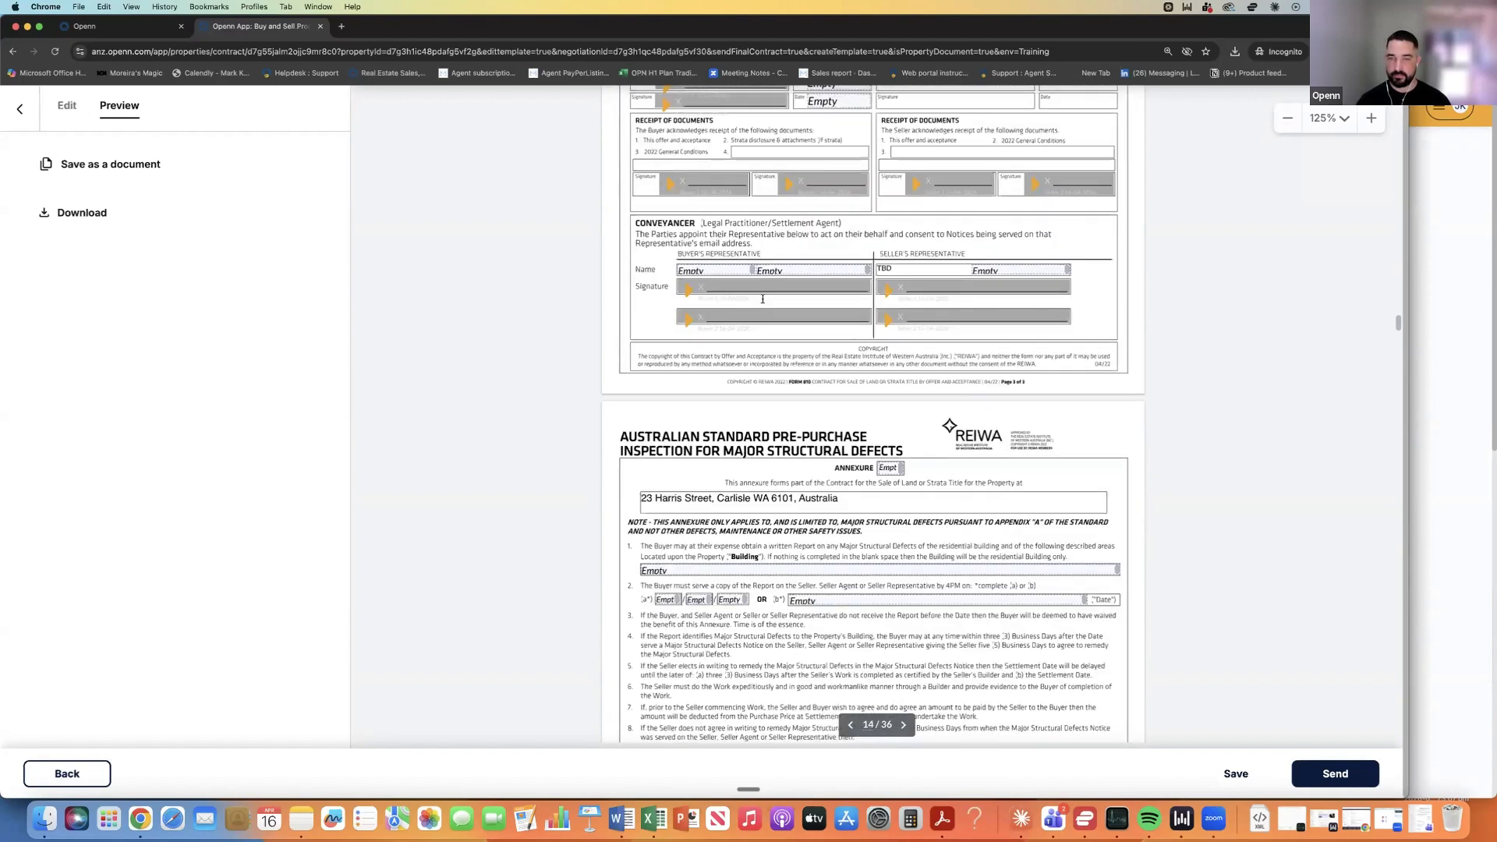
pyautogui.scroll(-8, 762, 300)
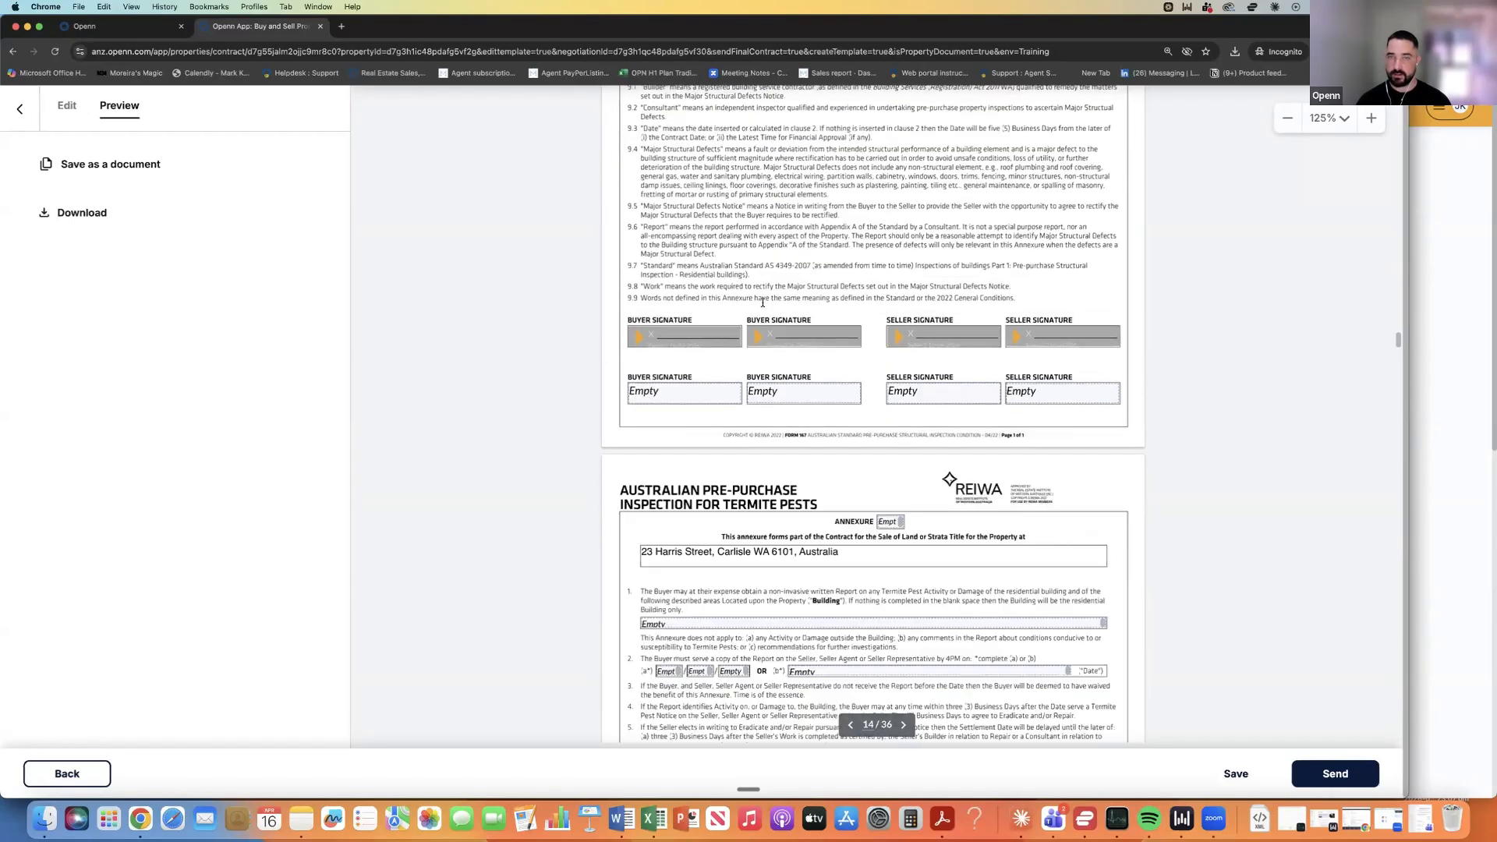
pyautogui.scroll(9, 763, 302)
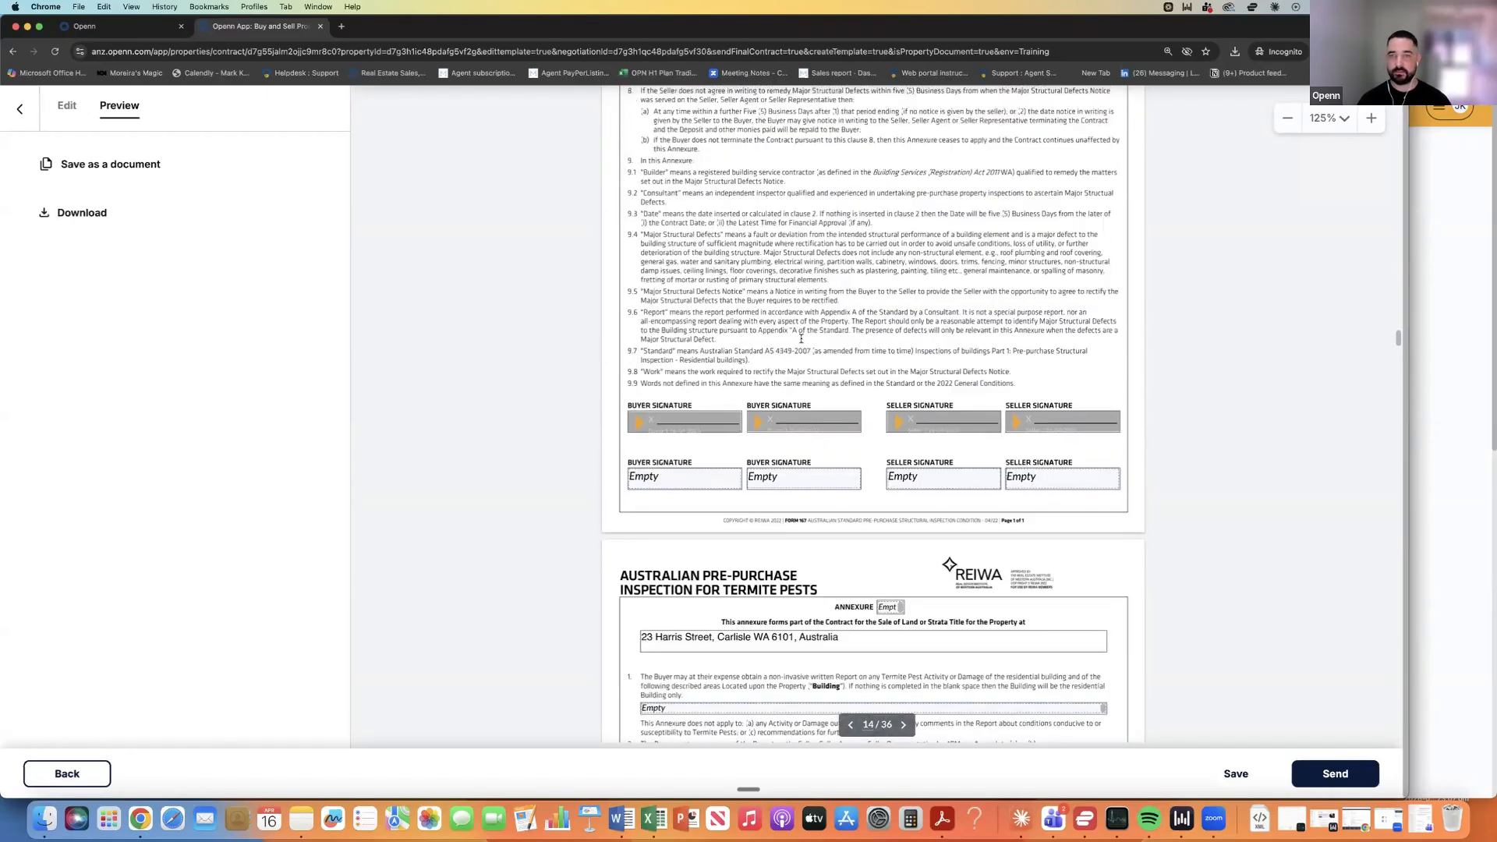
pyautogui.scroll(3, 815, 353)
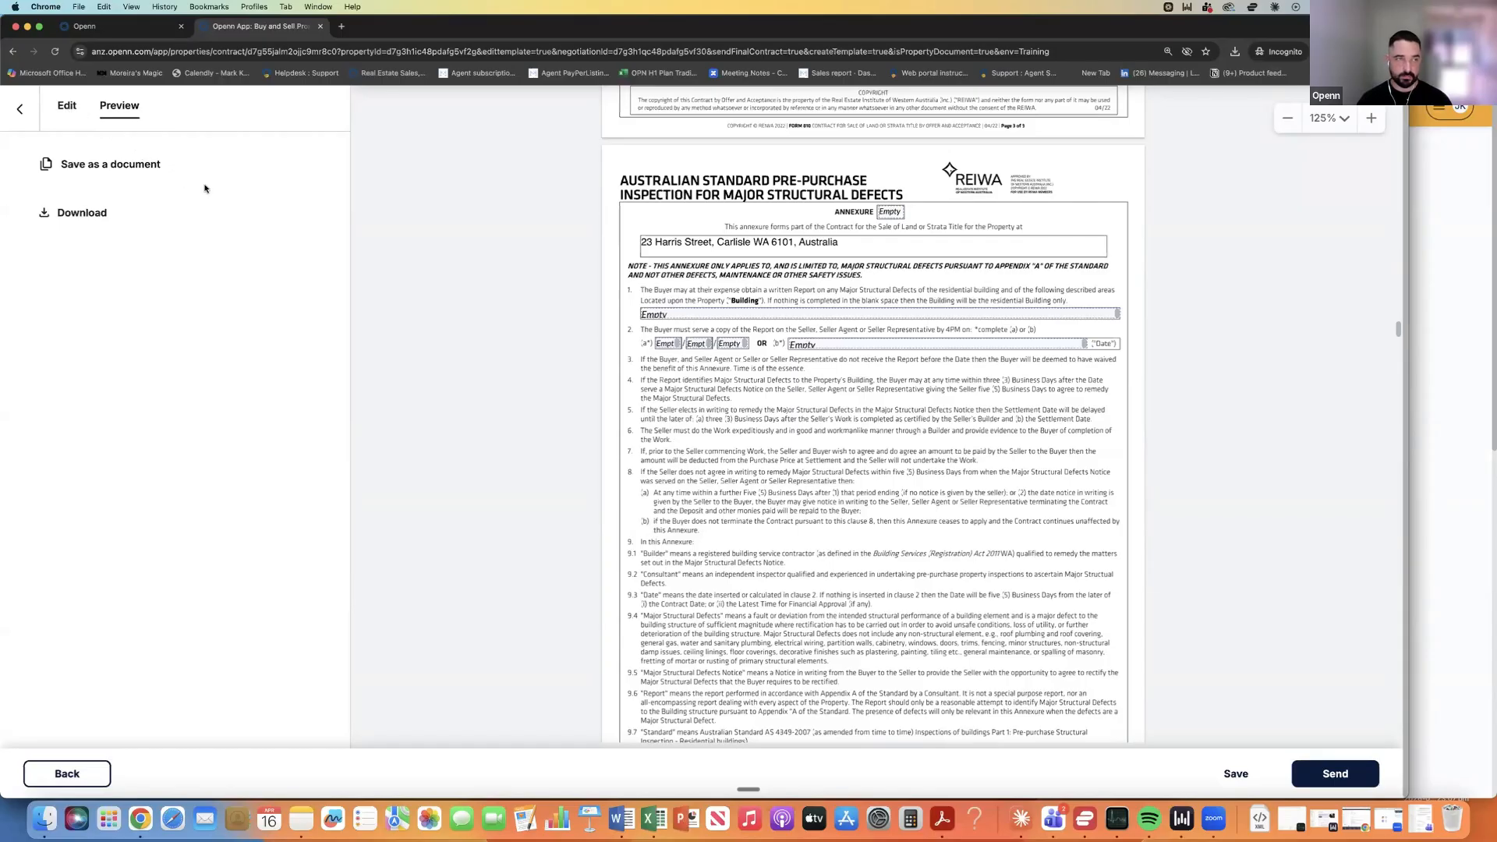
# Swap the annexure's Date field for text '10 days from contract date' in blank (b), then preview.
pyautogui.click(838, 345)
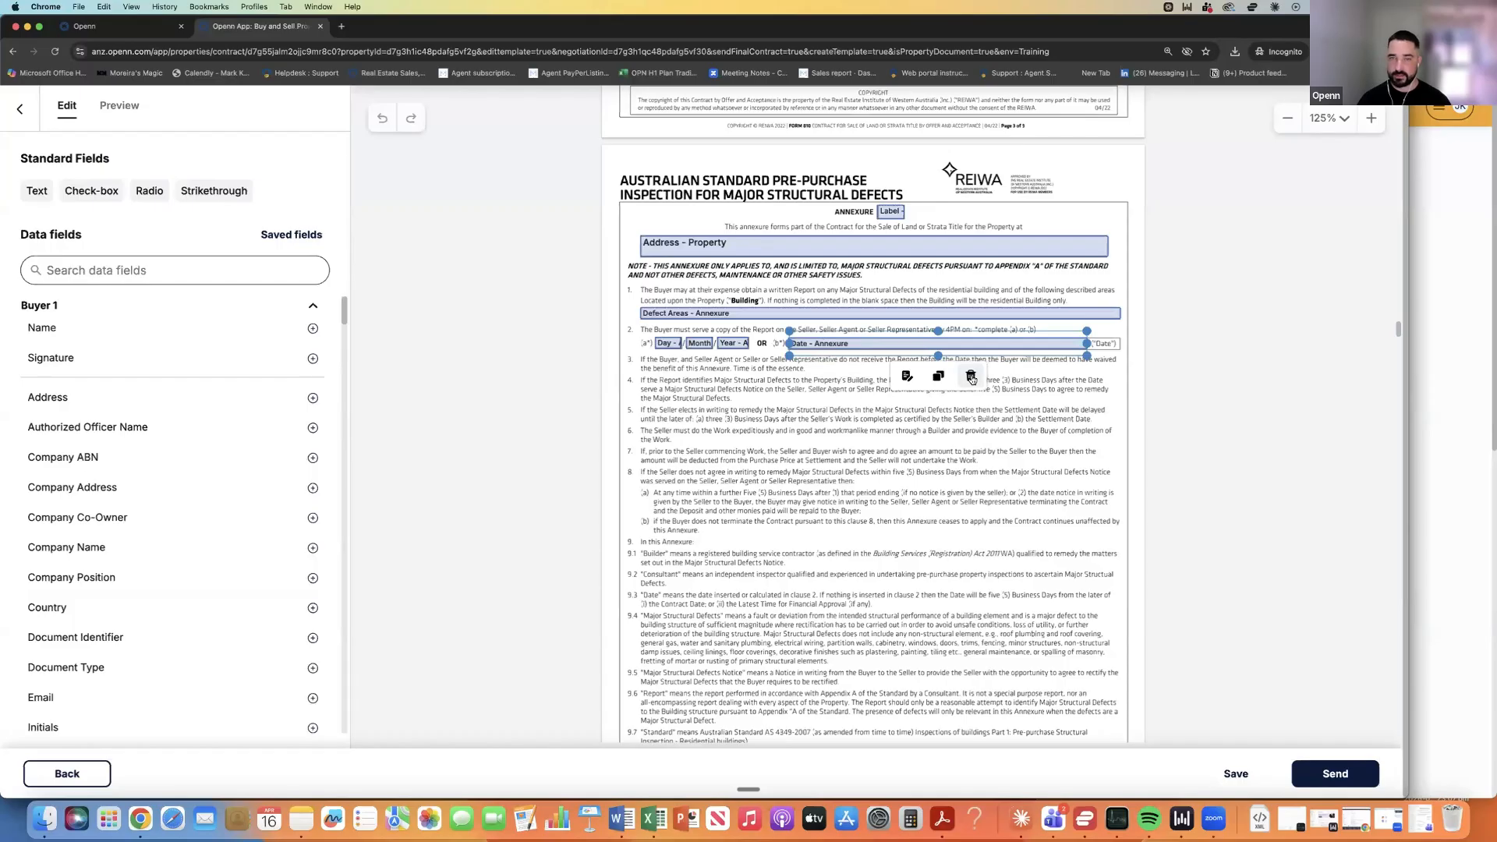
pyautogui.click(971, 377)
pyautogui.click(37, 191)
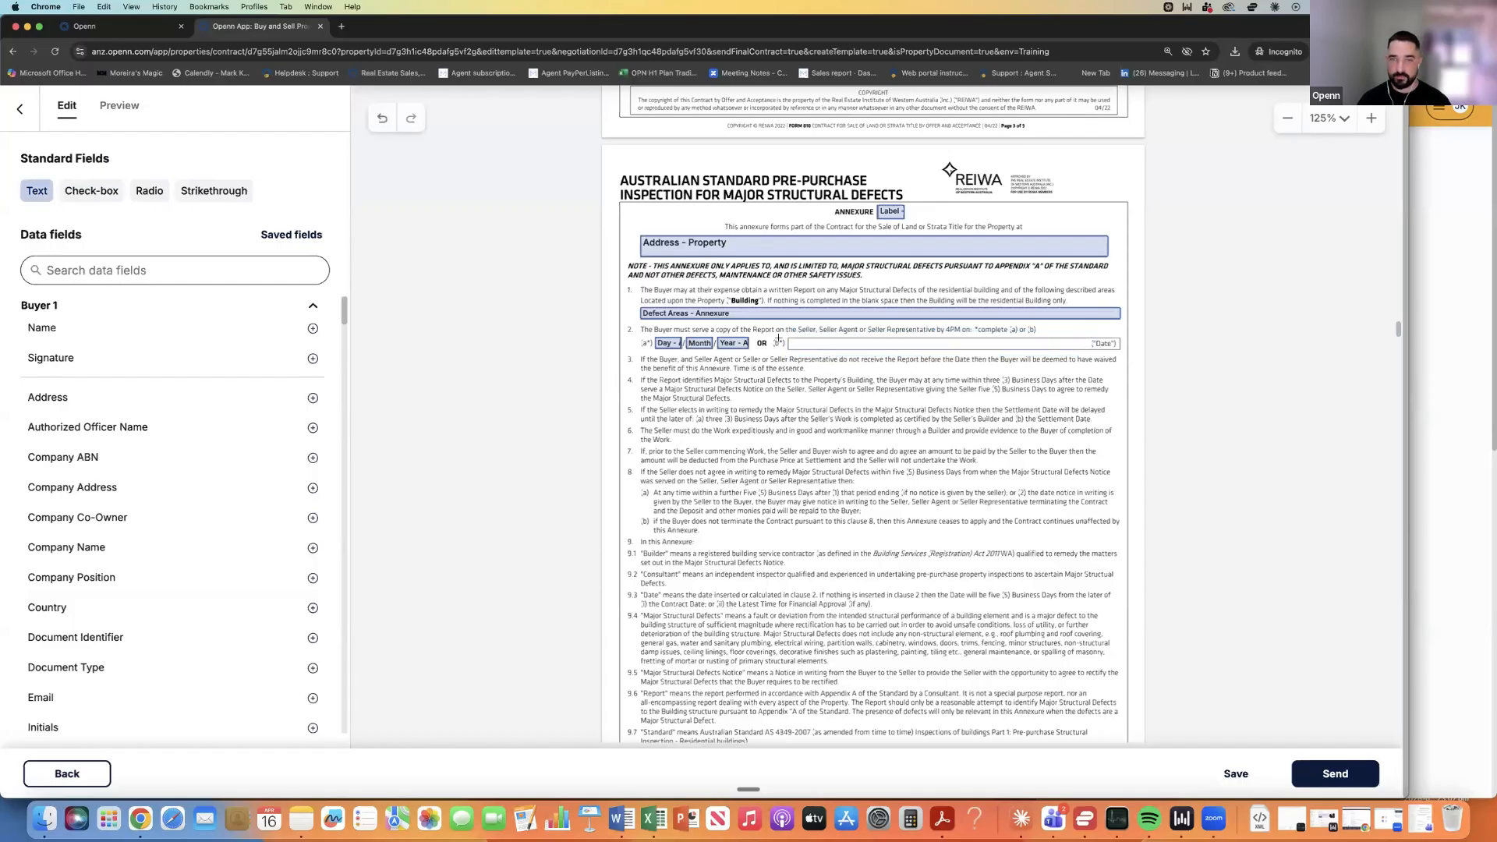
pyautogui.click(830, 347)
pyautogui.moveTo(1051, 350); pyautogui.dragTo(1051, 351)
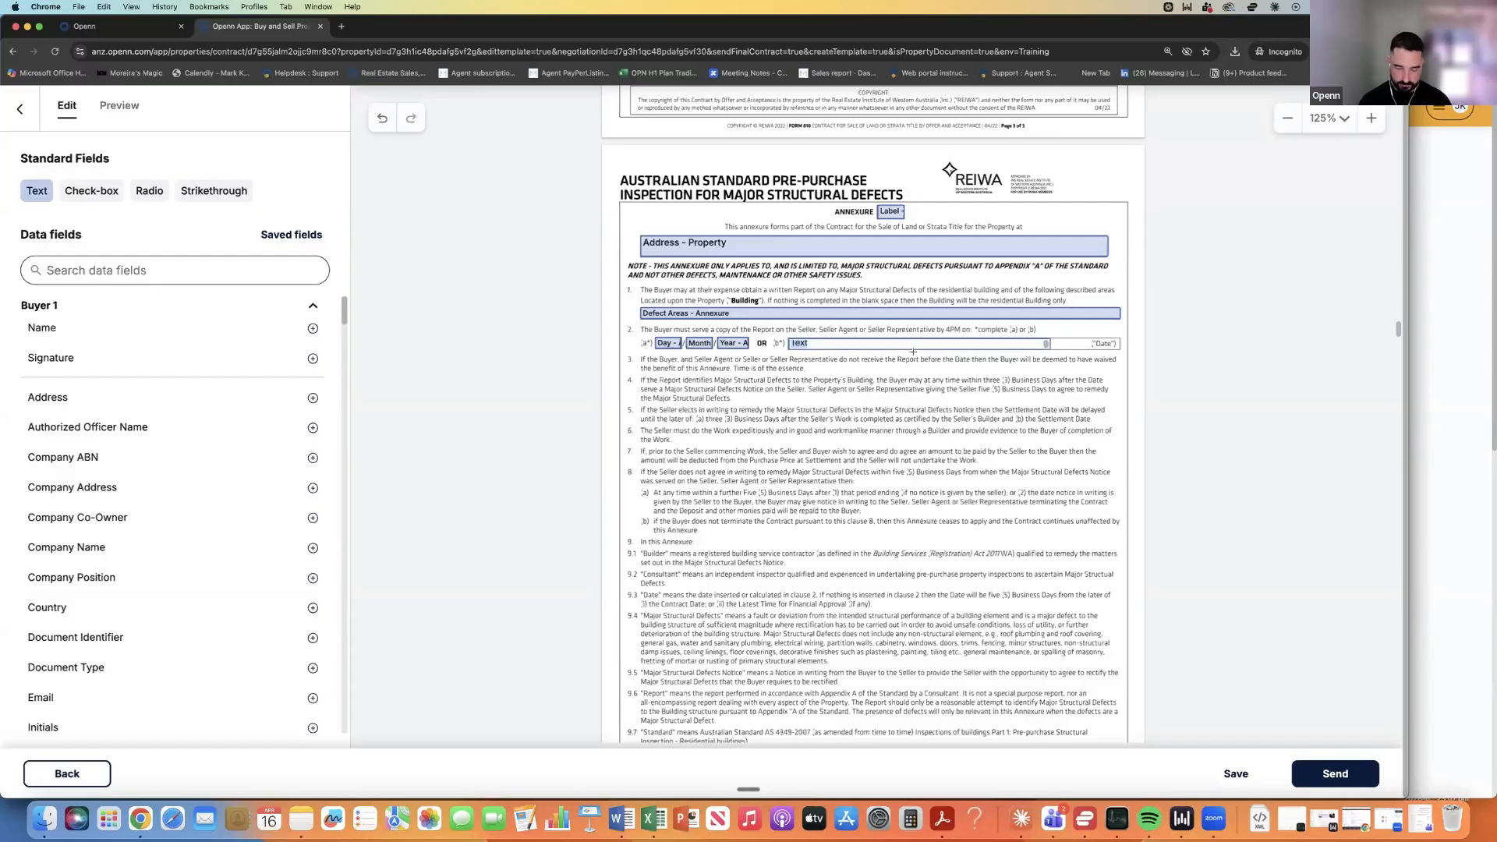
pyautogui.write('10 days from ')
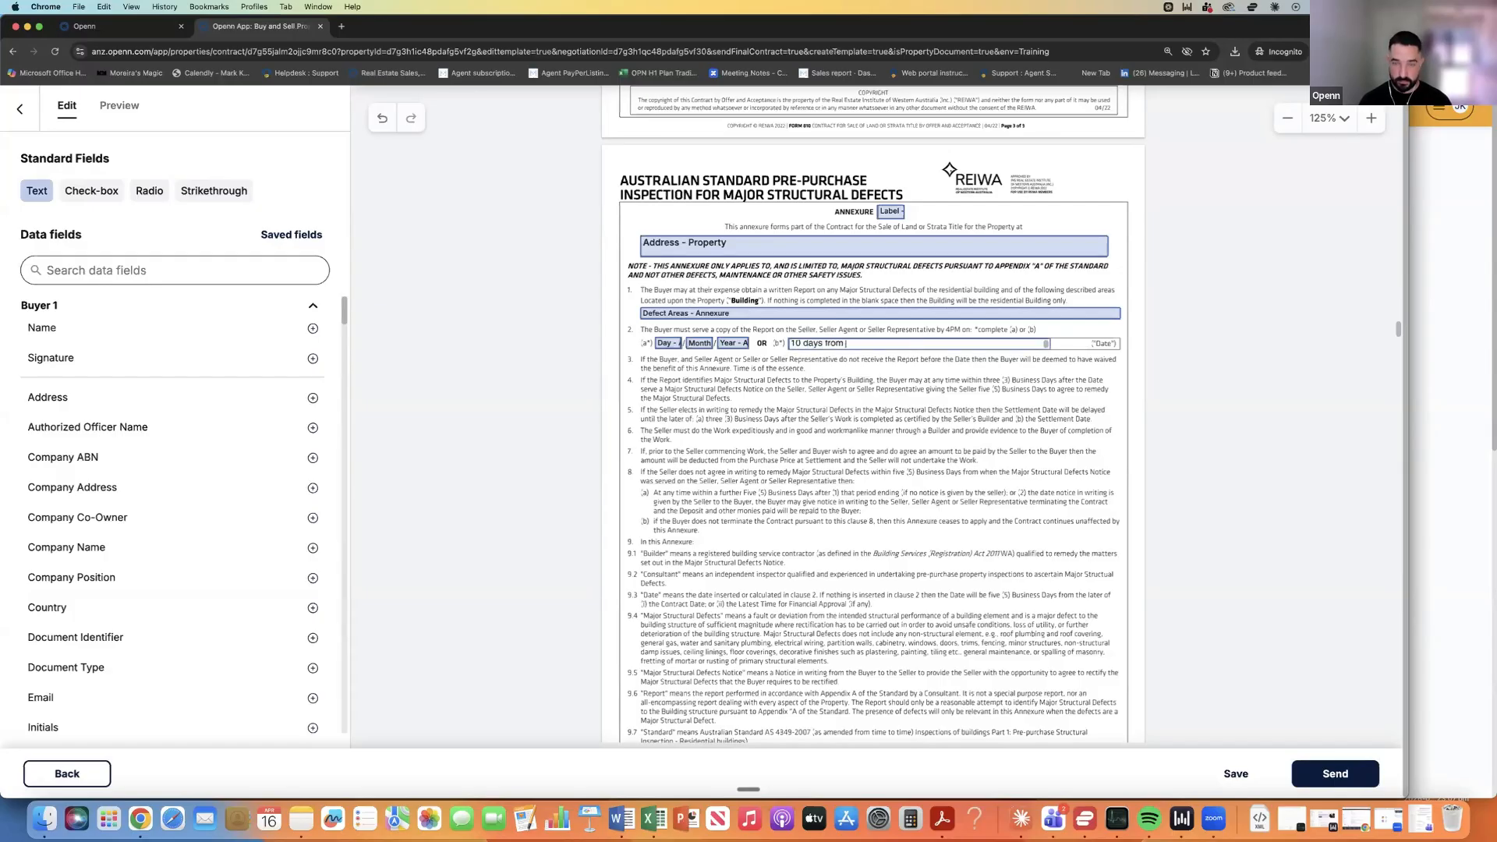
pyautogui.write('contract date')
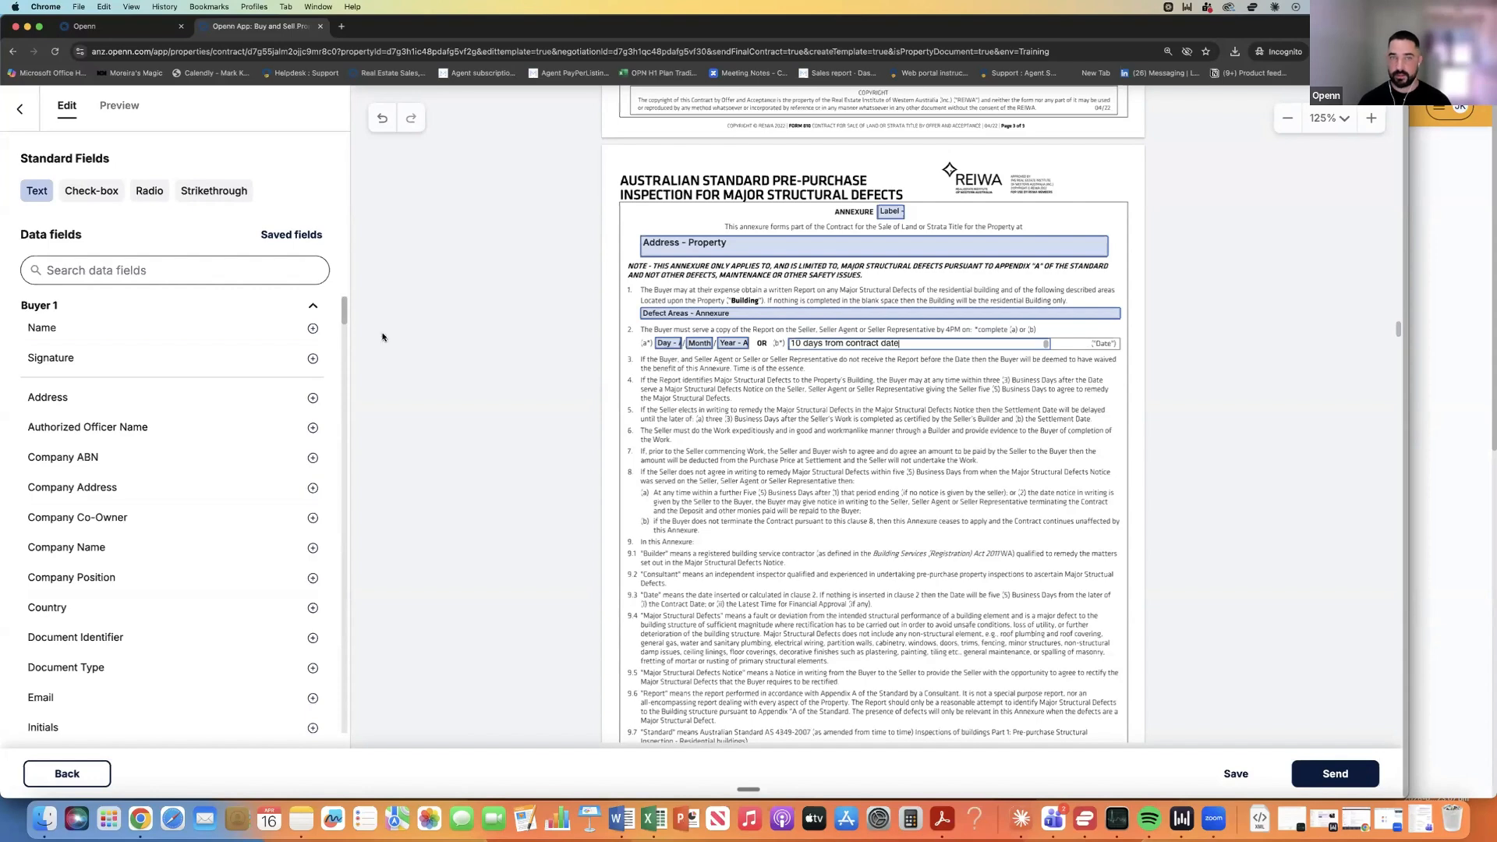
pyautogui.click(131, 108)
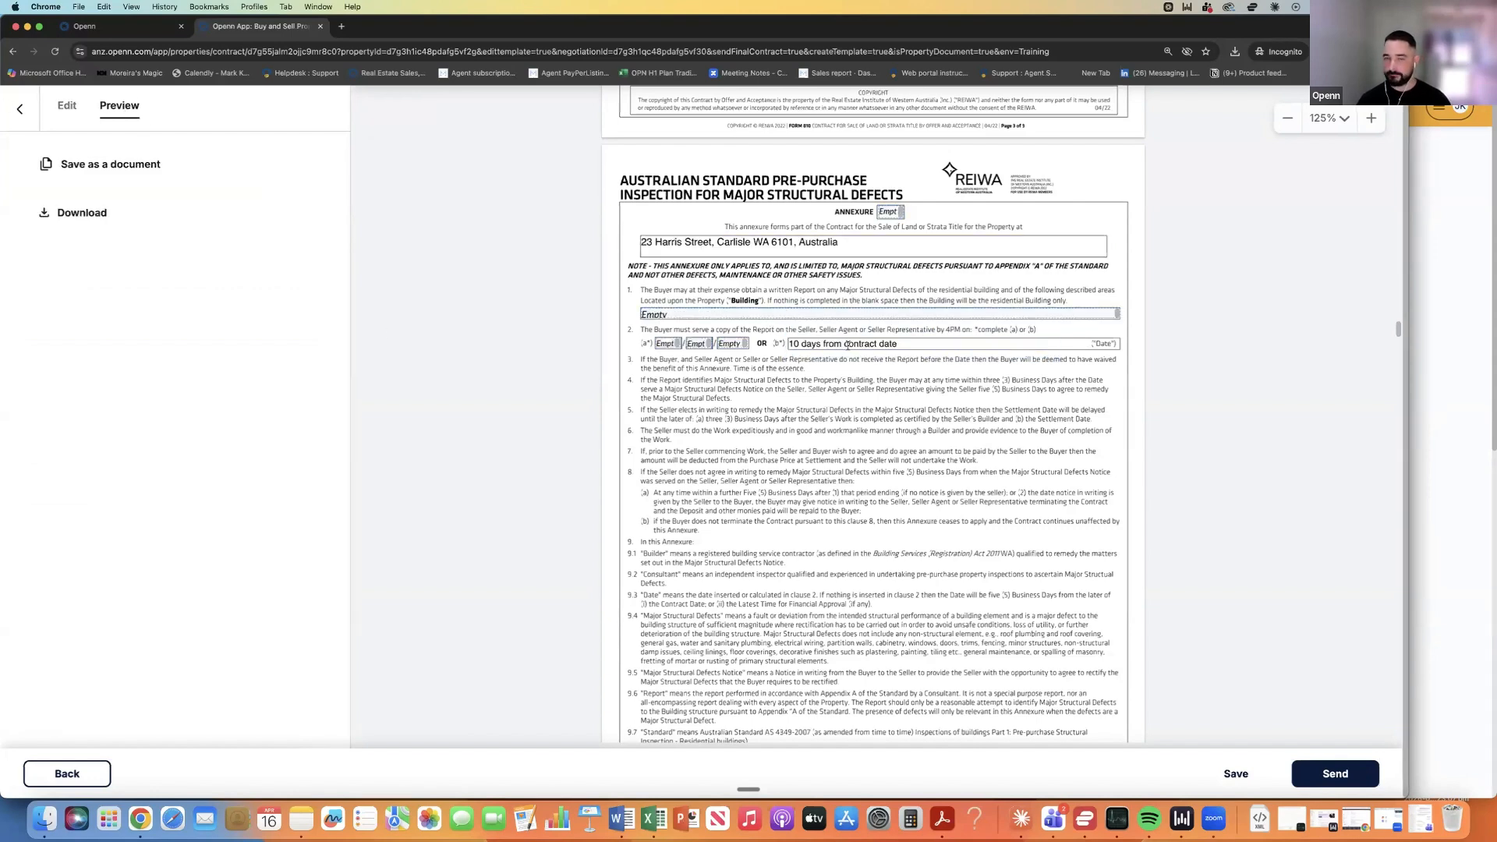
pyautogui.scroll(-2, 848, 346)
pyautogui.scroll(3, 865, 312)
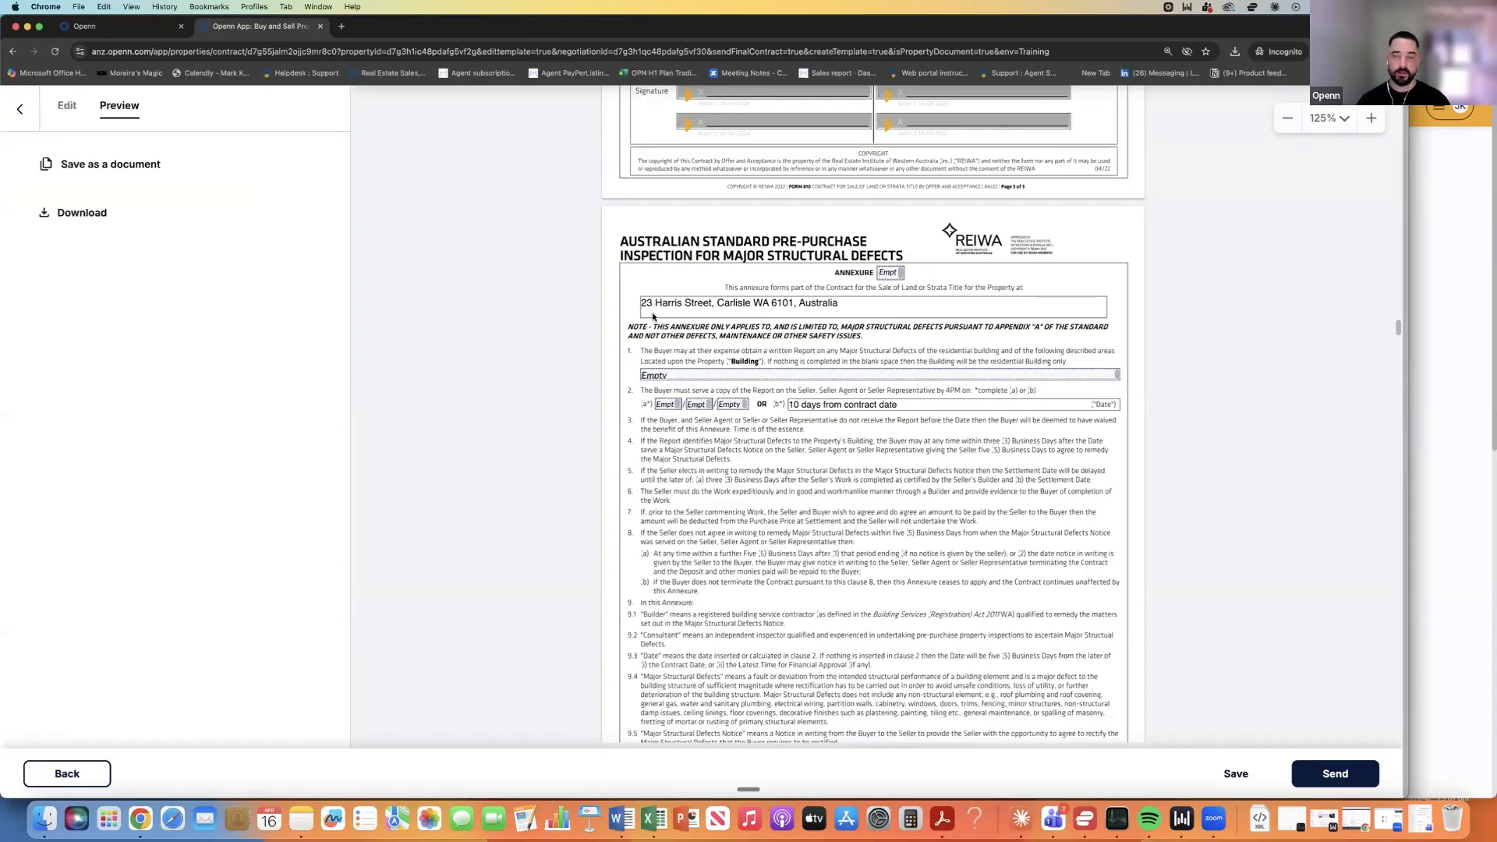
pyautogui.scroll(10, 838, 340)
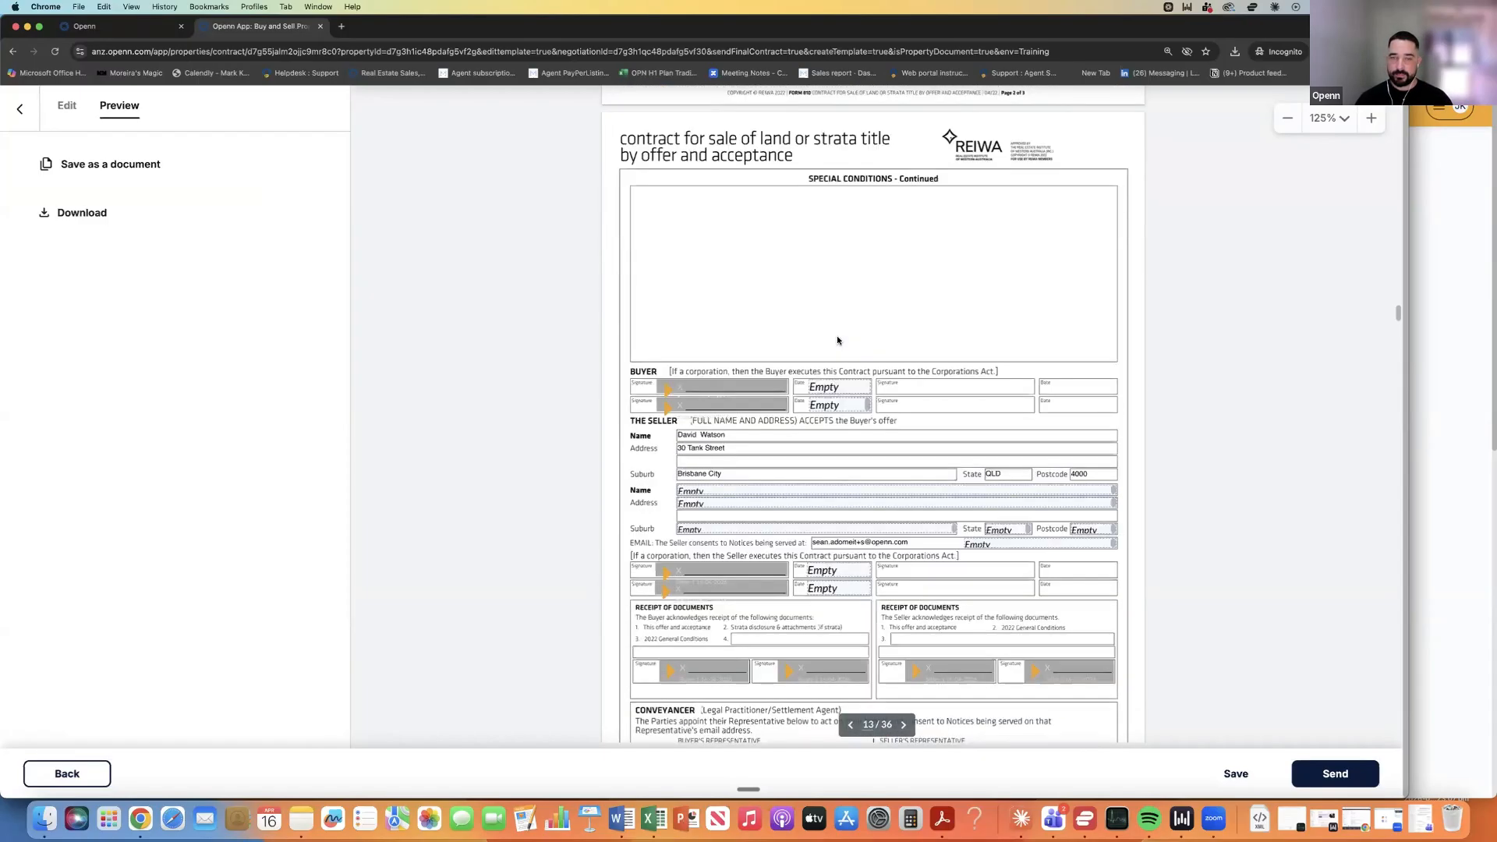
pyautogui.scroll(2, 837, 340)
pyautogui.scroll(-1, 837, 340)
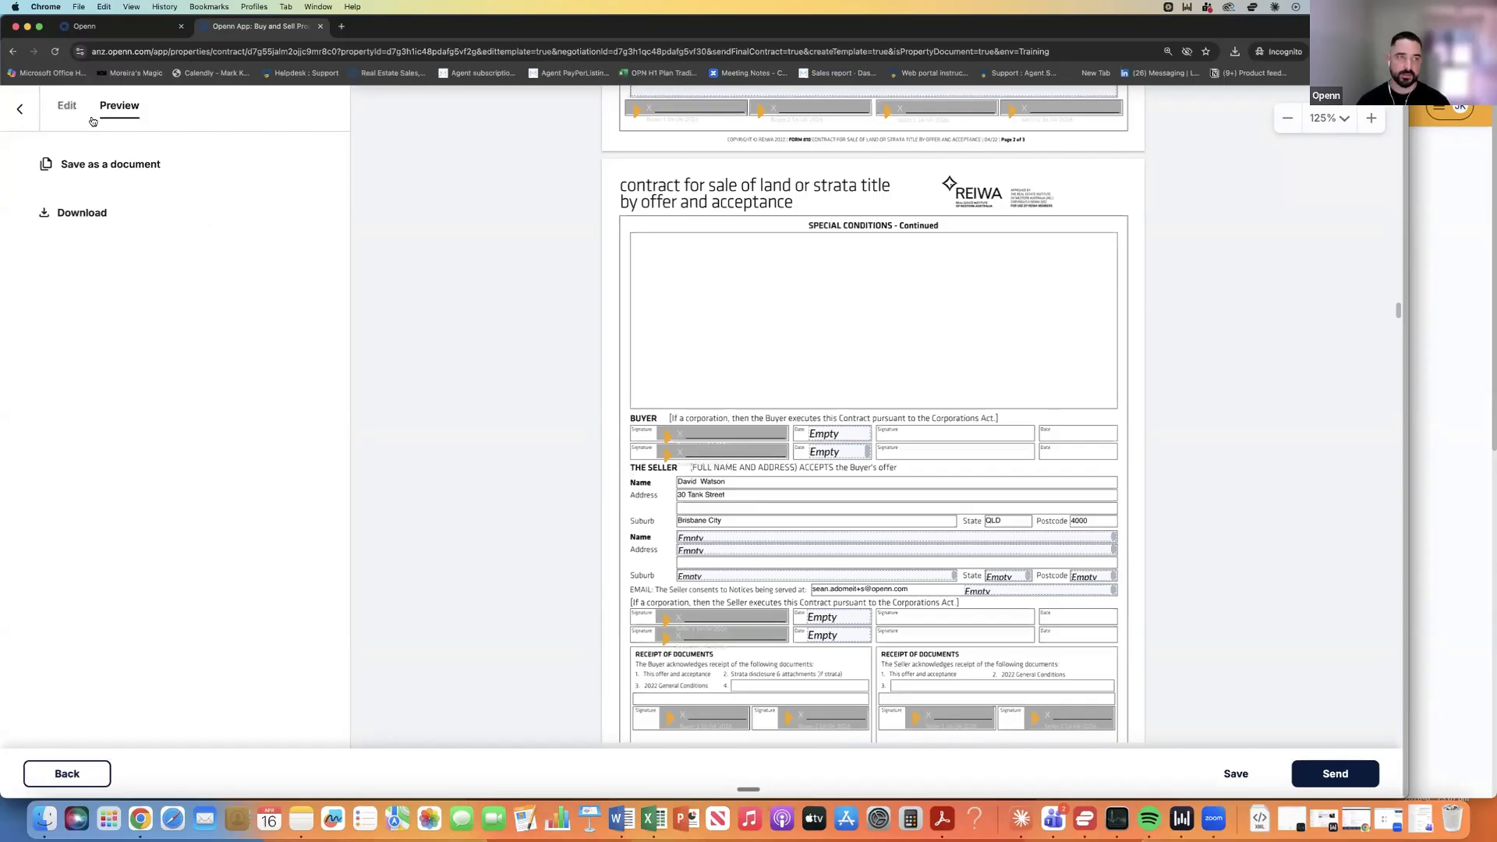
# In edit mode, delete the Name and Email fields for Seller 1 and Seller 2.
pyautogui.click(64, 106)
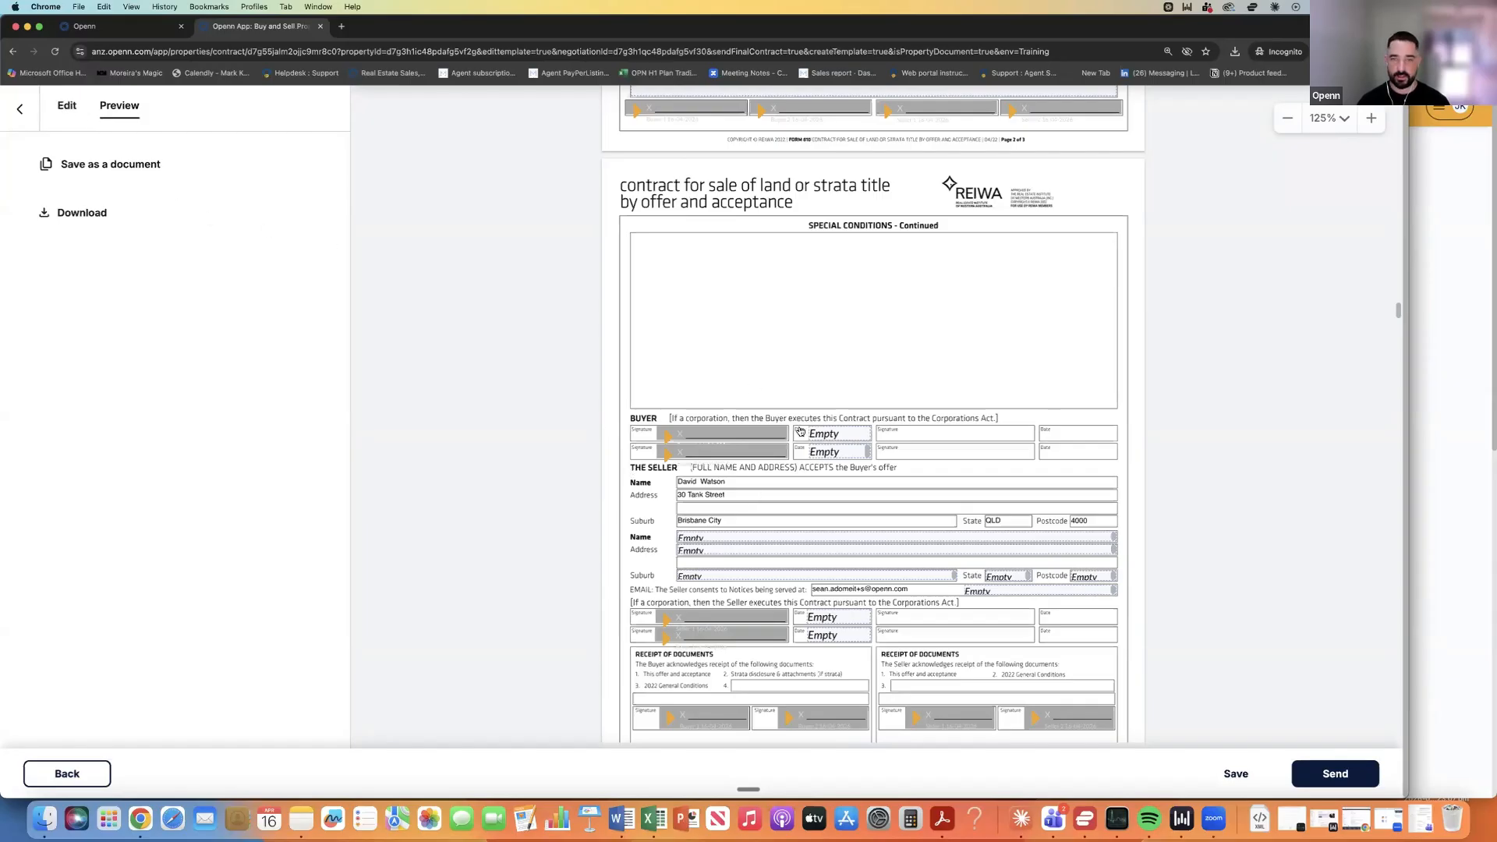
pyautogui.scroll(-1, 773, 482)
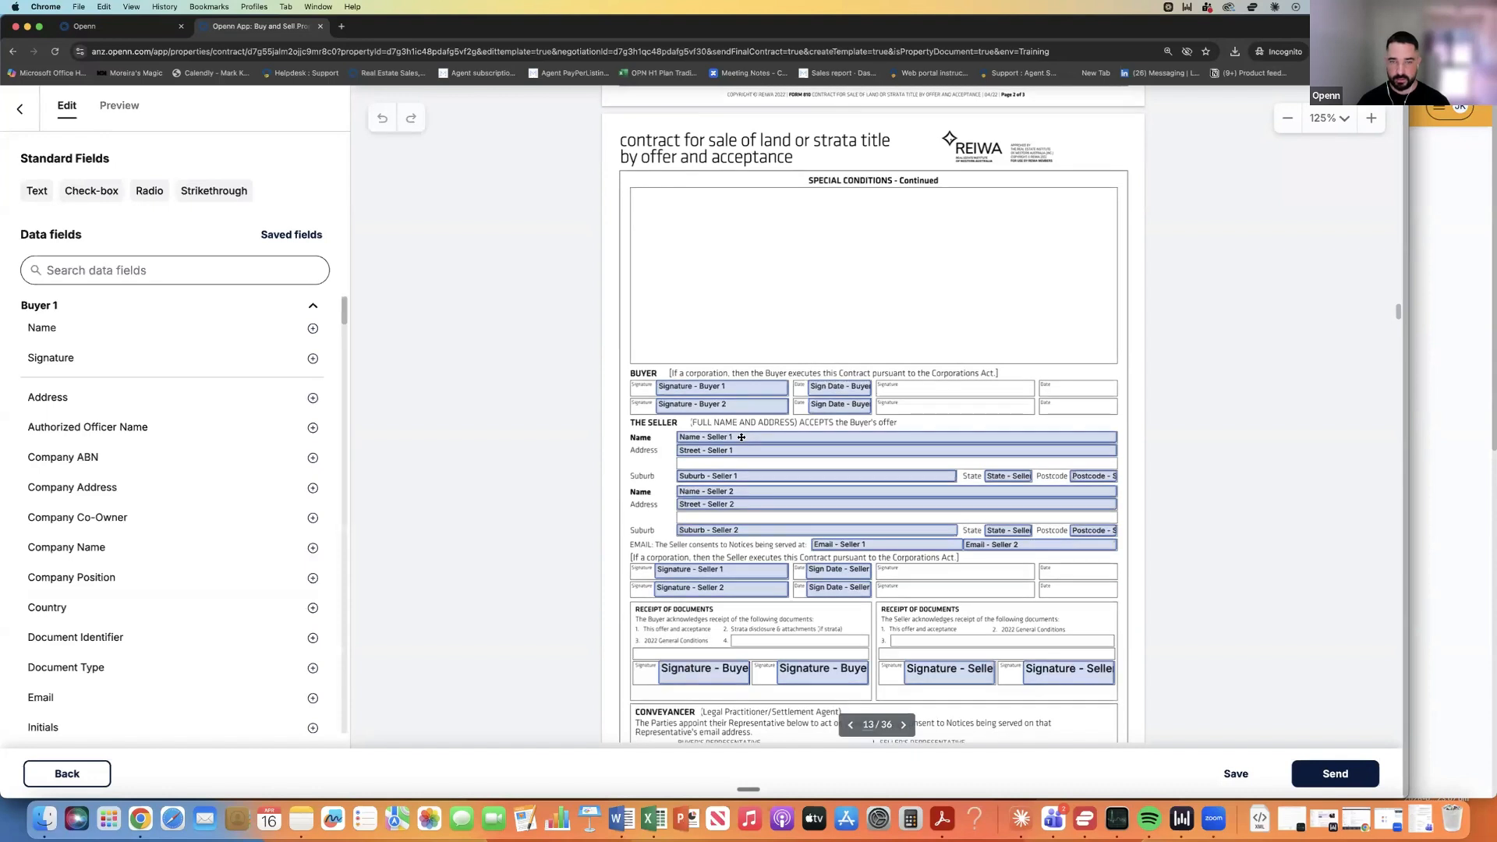
pyautogui.click(742, 438)
pyautogui.click(929, 469)
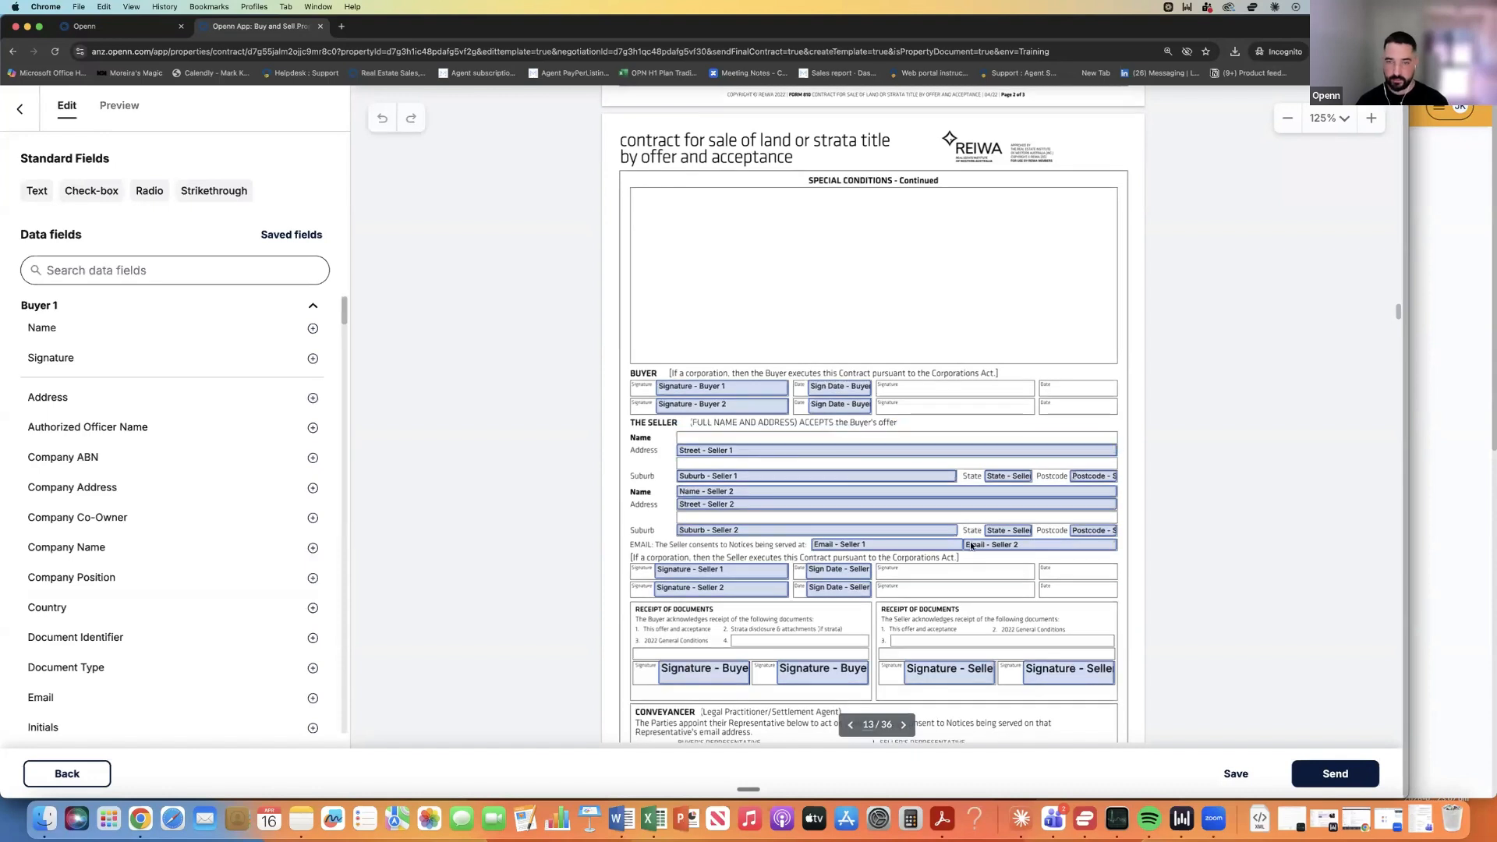
pyautogui.click(1015, 547)
pyautogui.press('Delete')
pyautogui.click(915, 546)
pyautogui.press('Delete')
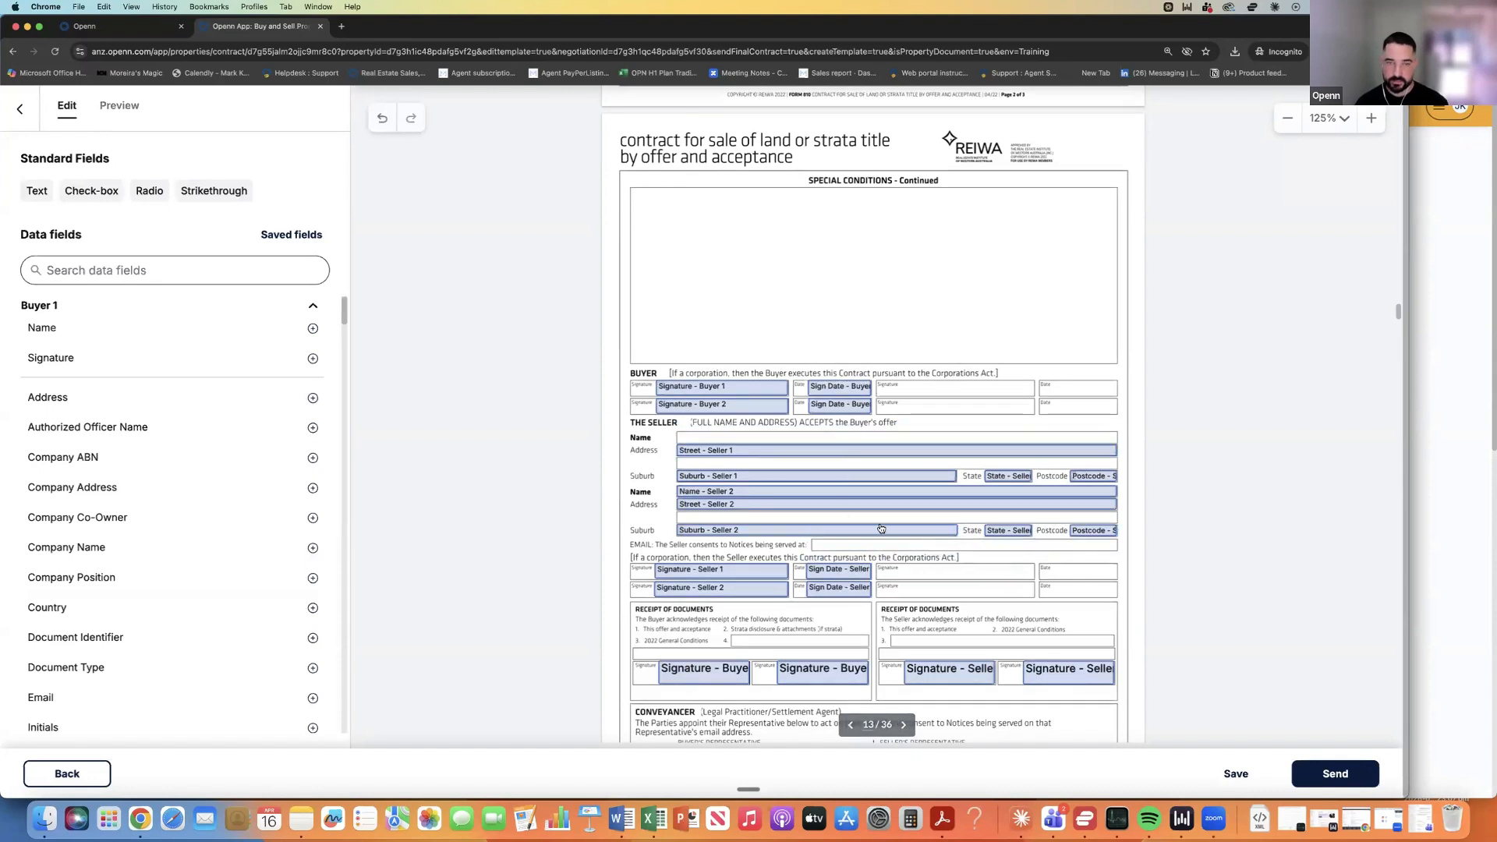
pyautogui.click(731, 491)
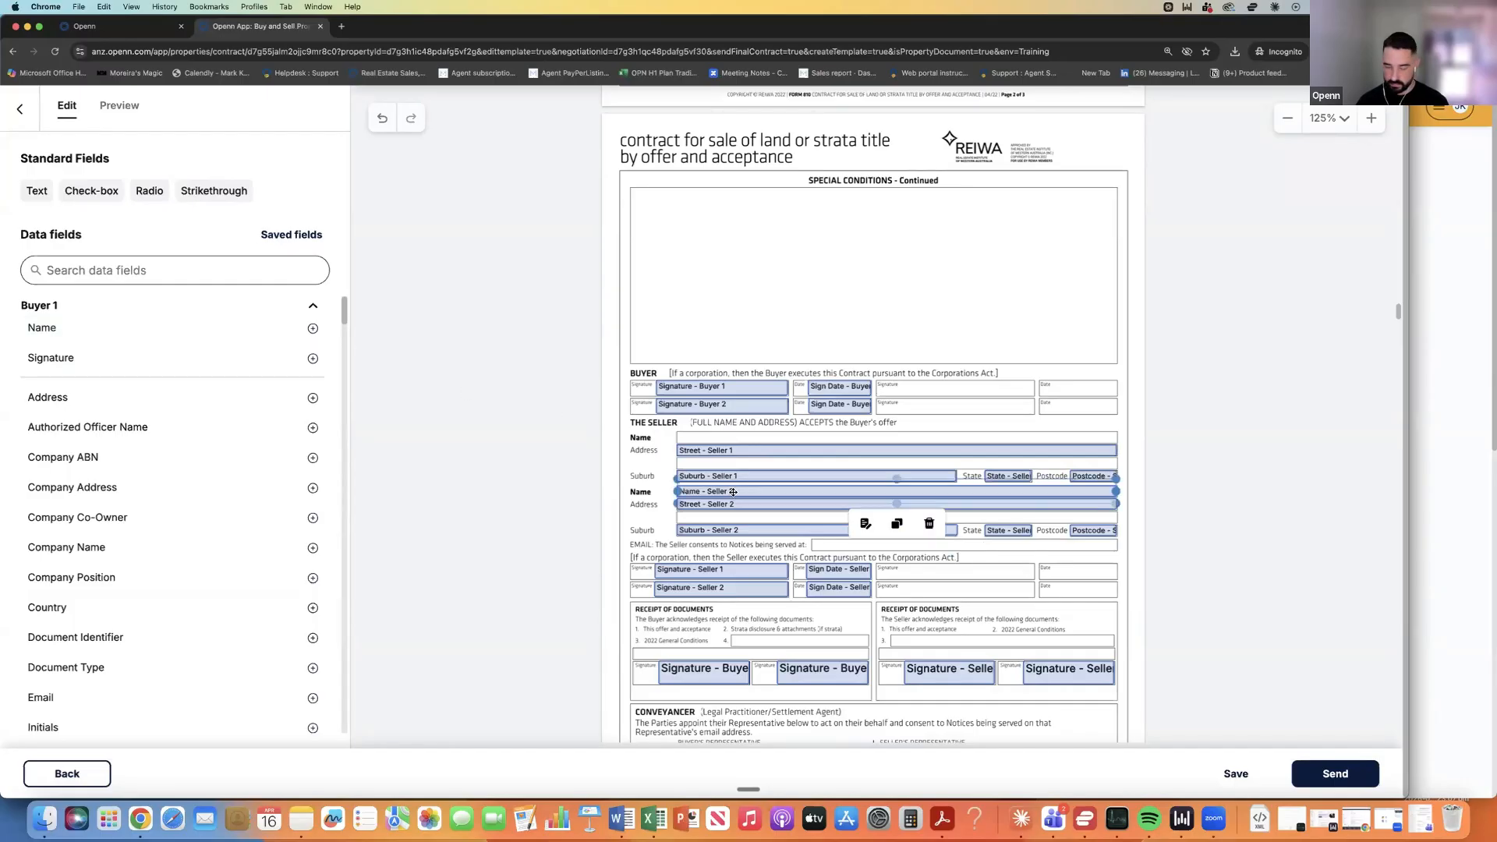
pyautogui.press('Delete')
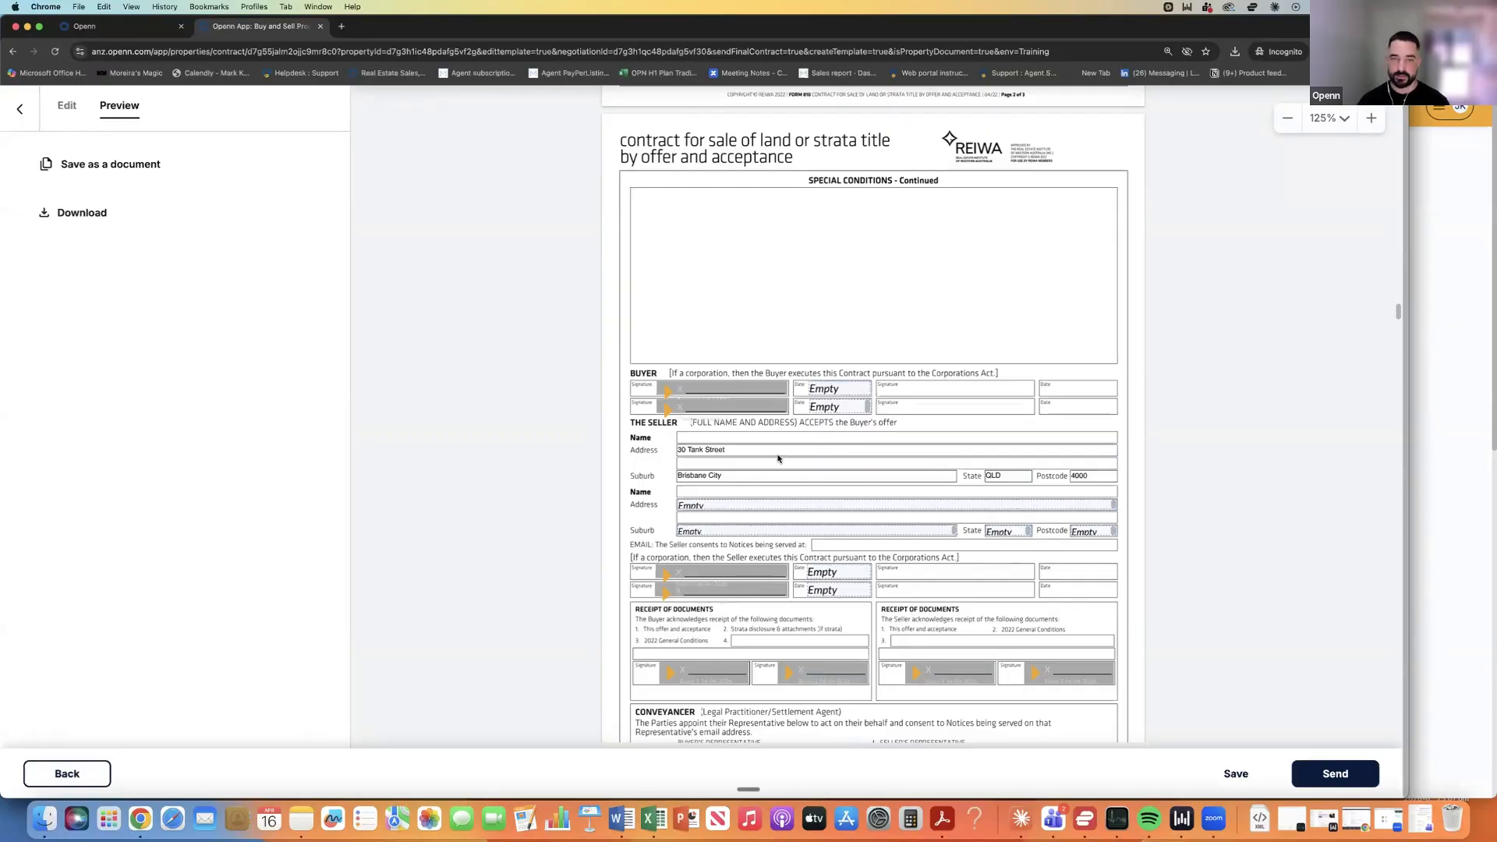
# Save the contract edits and store the contract as a PDF in the property's documents.
pyautogui.scroll(-10, 878, 525)
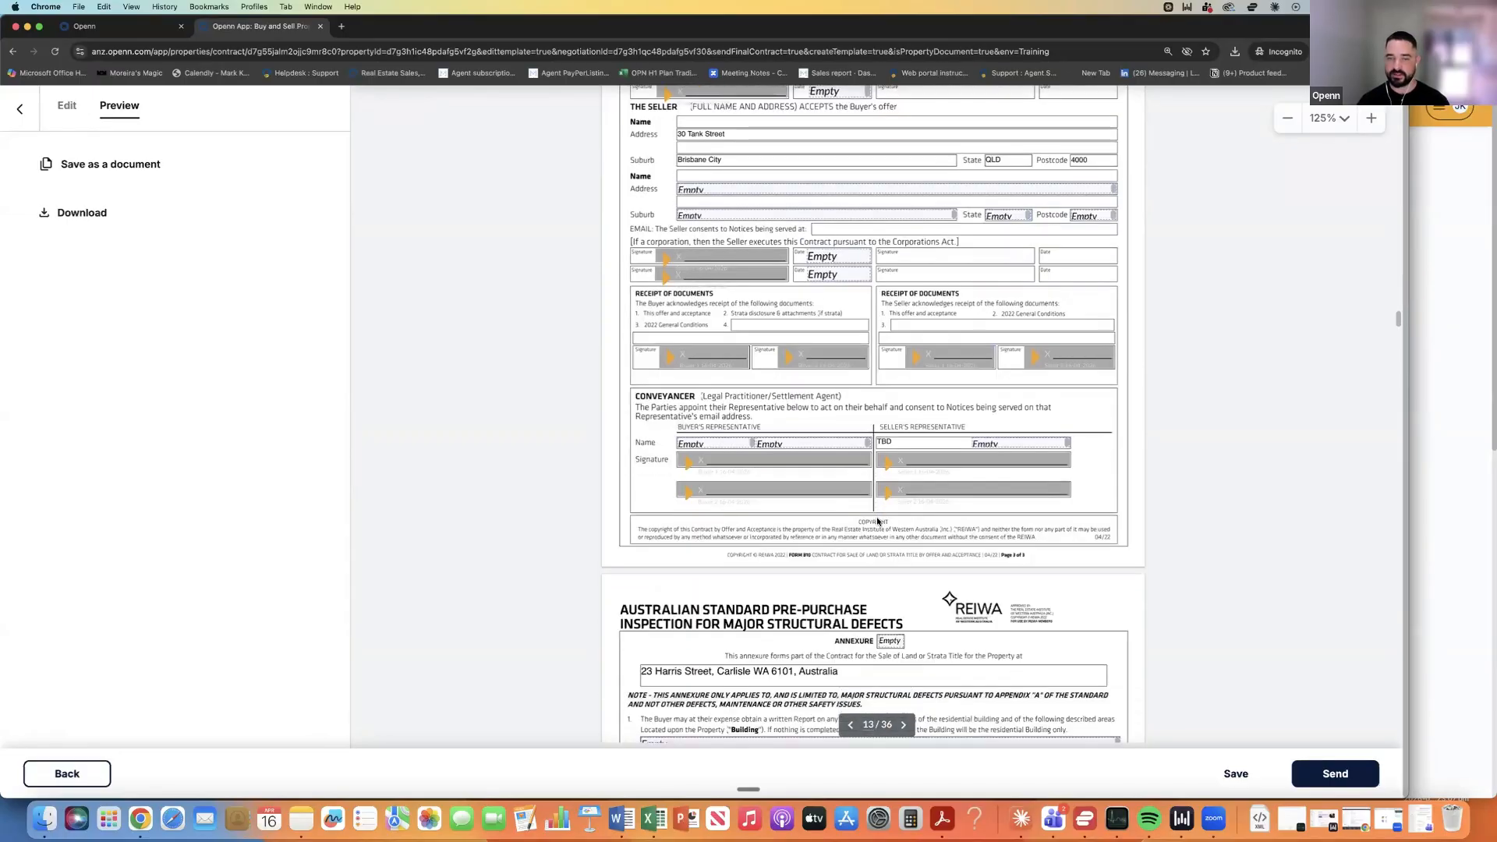
pyautogui.scroll(1, 885, 521)
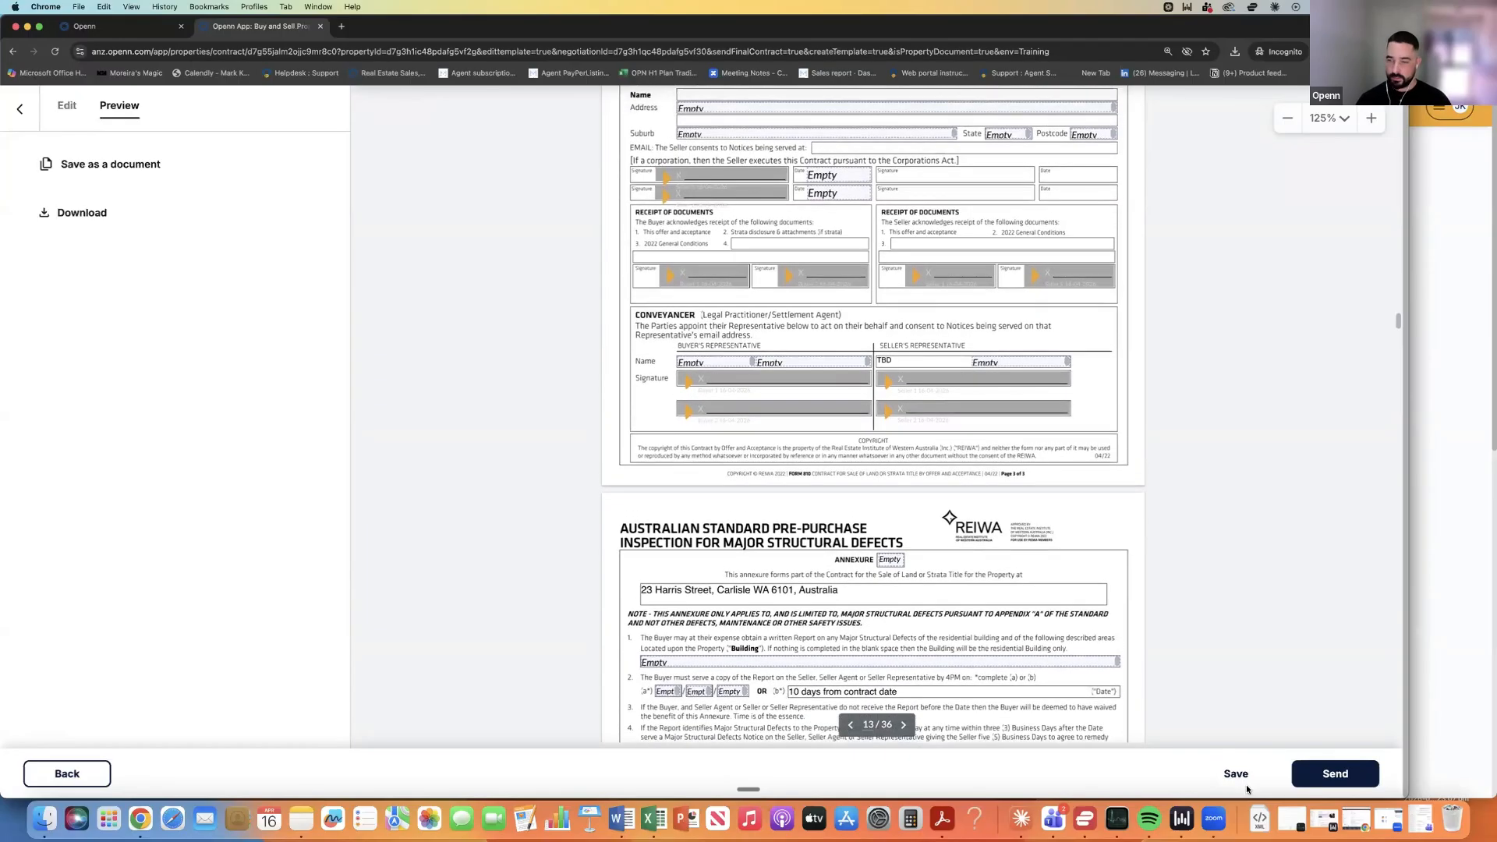
pyautogui.click(1239, 775)
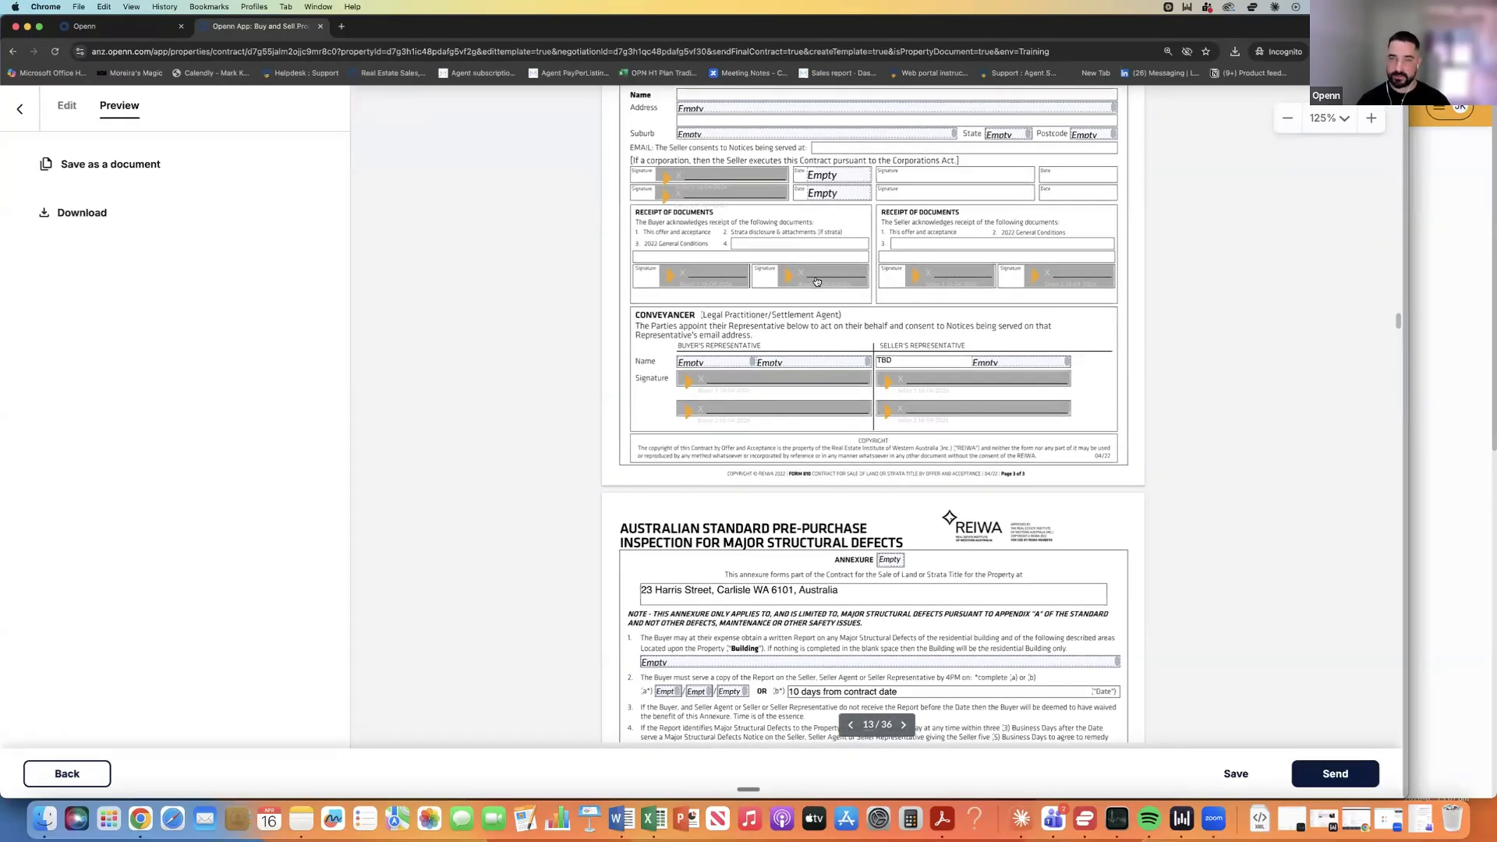
pyautogui.scroll(3, 791, 274)
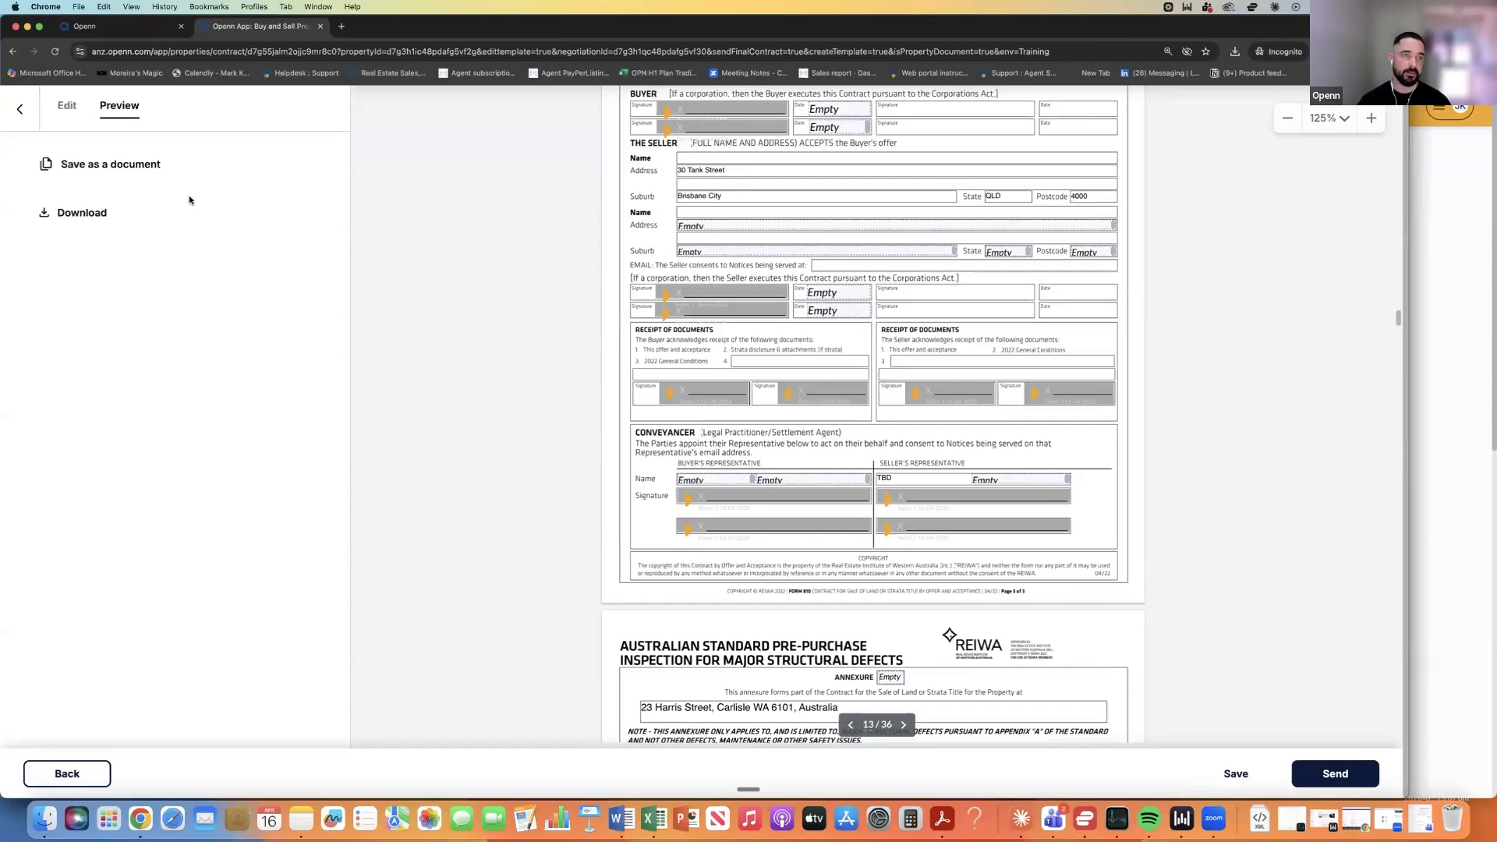
pyautogui.click(103, 166)
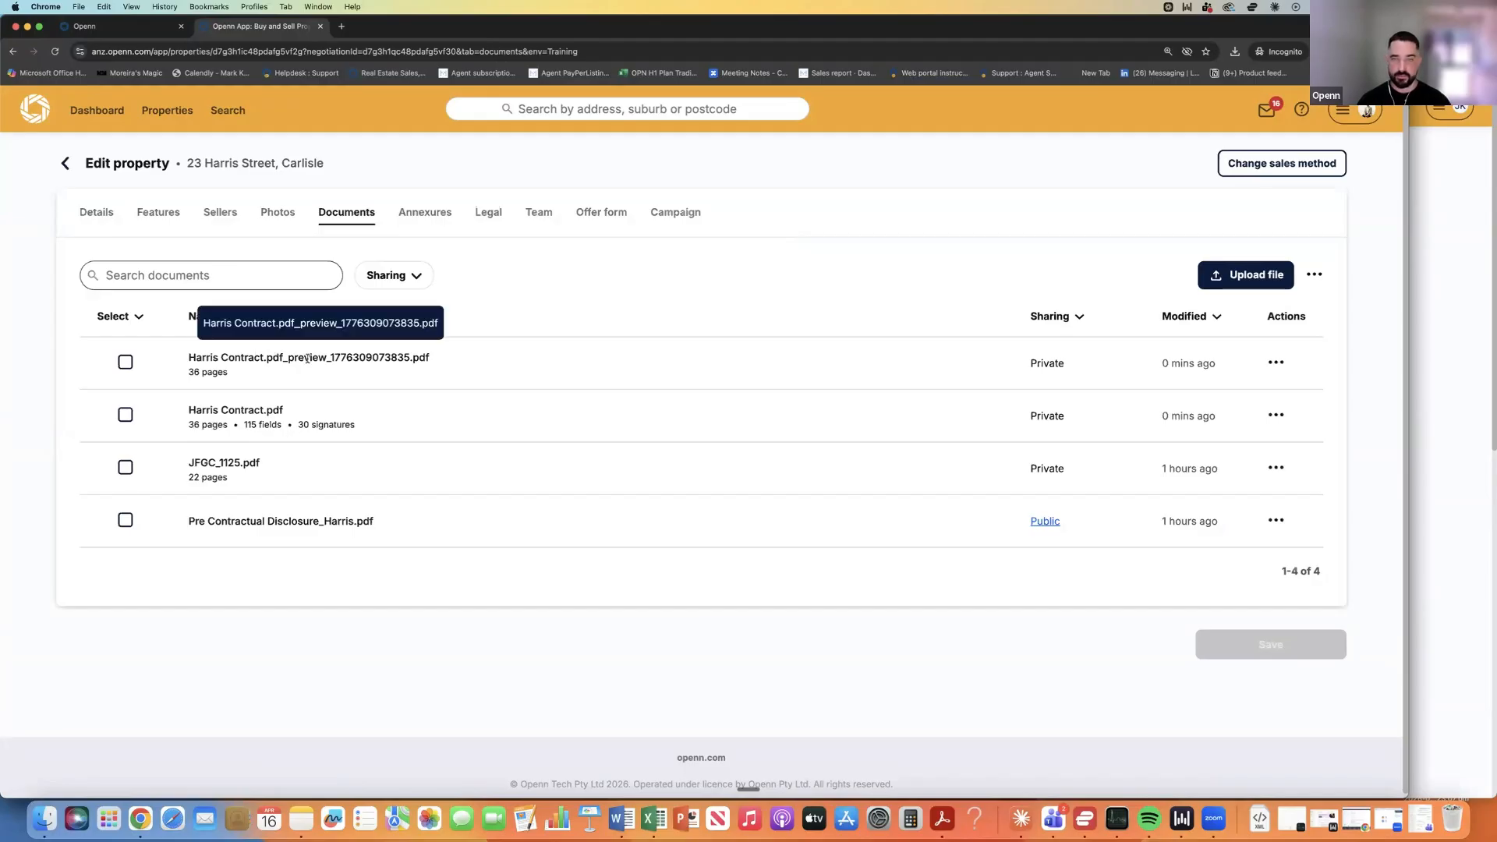
# View the newly saved 36-page contract preview PDF and scroll through its pages.
pyautogui.click(1276, 364)
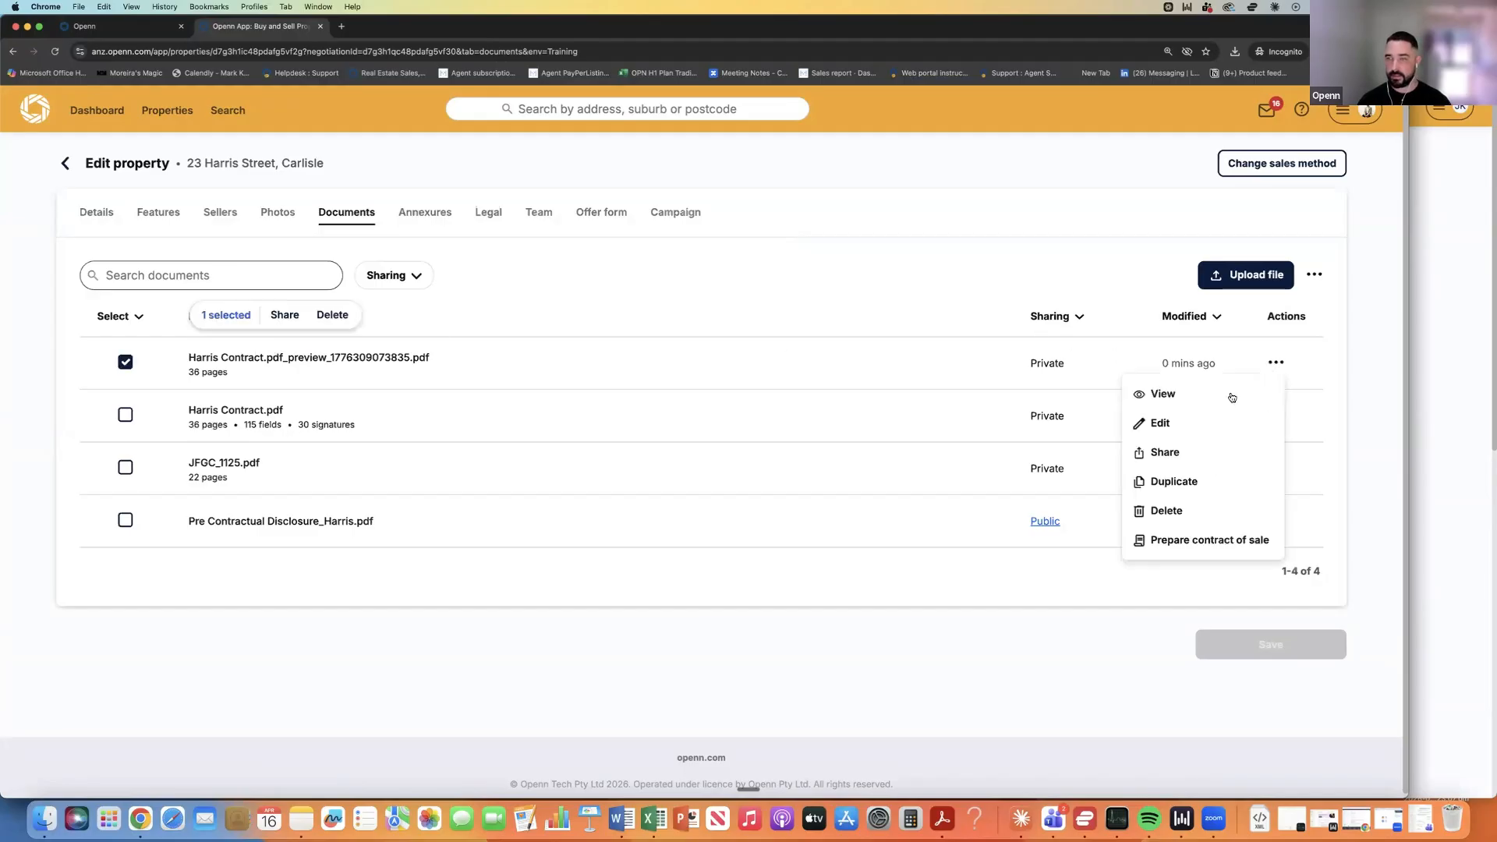
pyautogui.click(1174, 396)
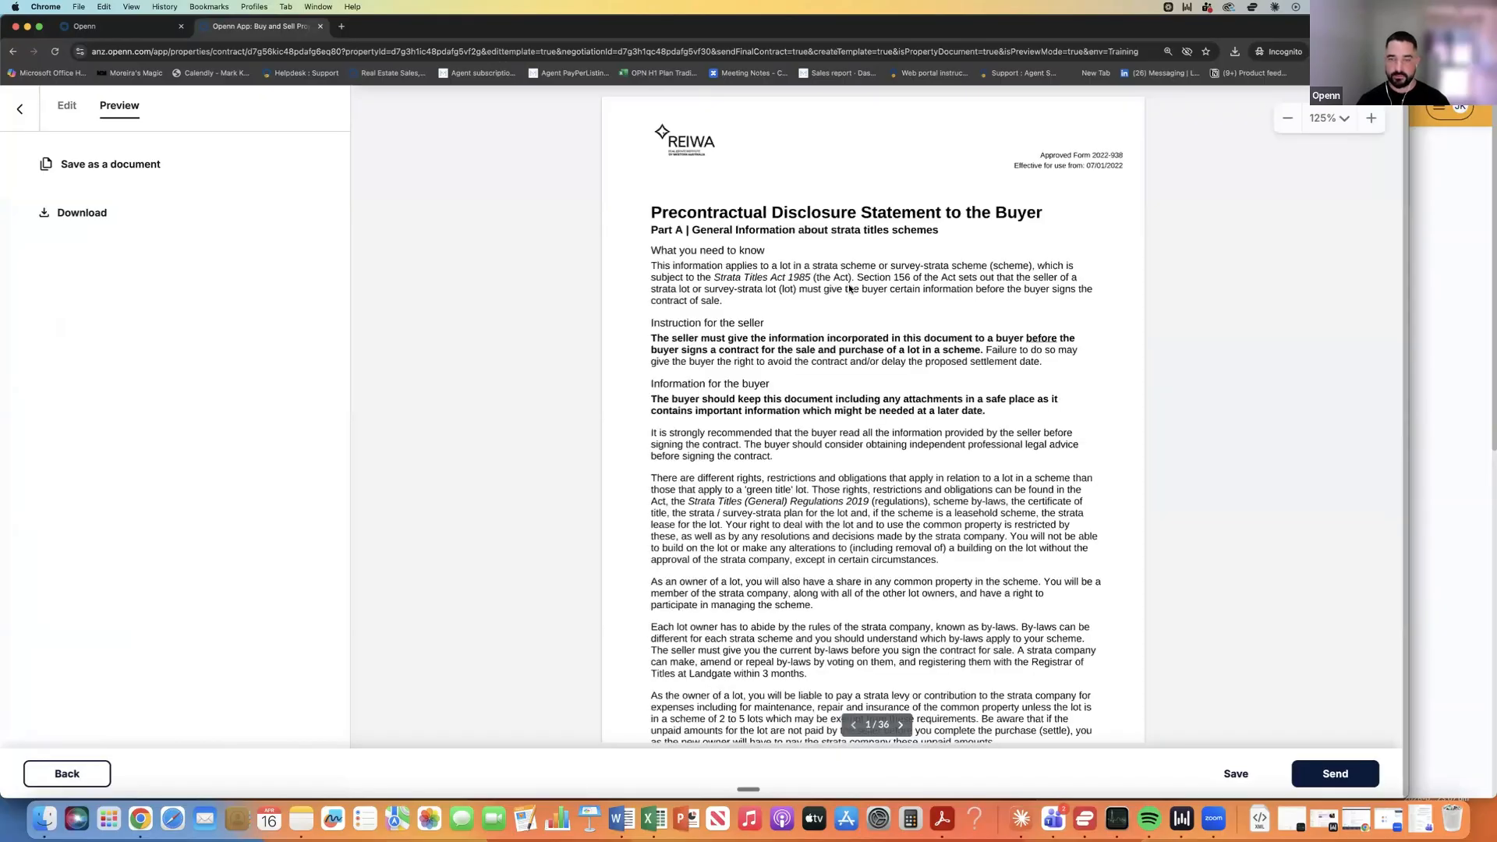
pyautogui.scroll(-20, 850, 288)
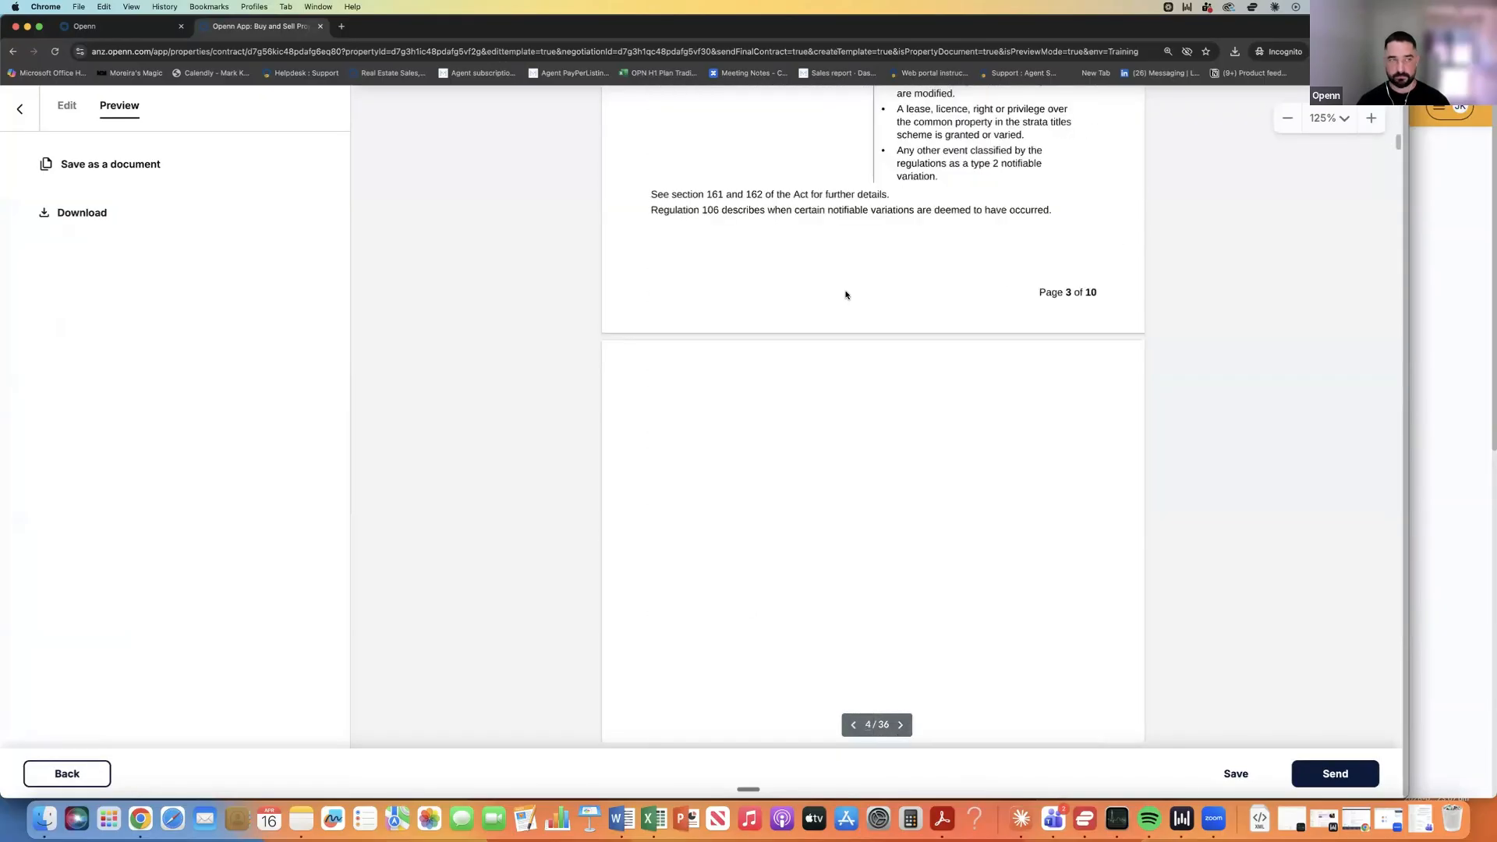
pyautogui.scroll(-20, 846, 294)
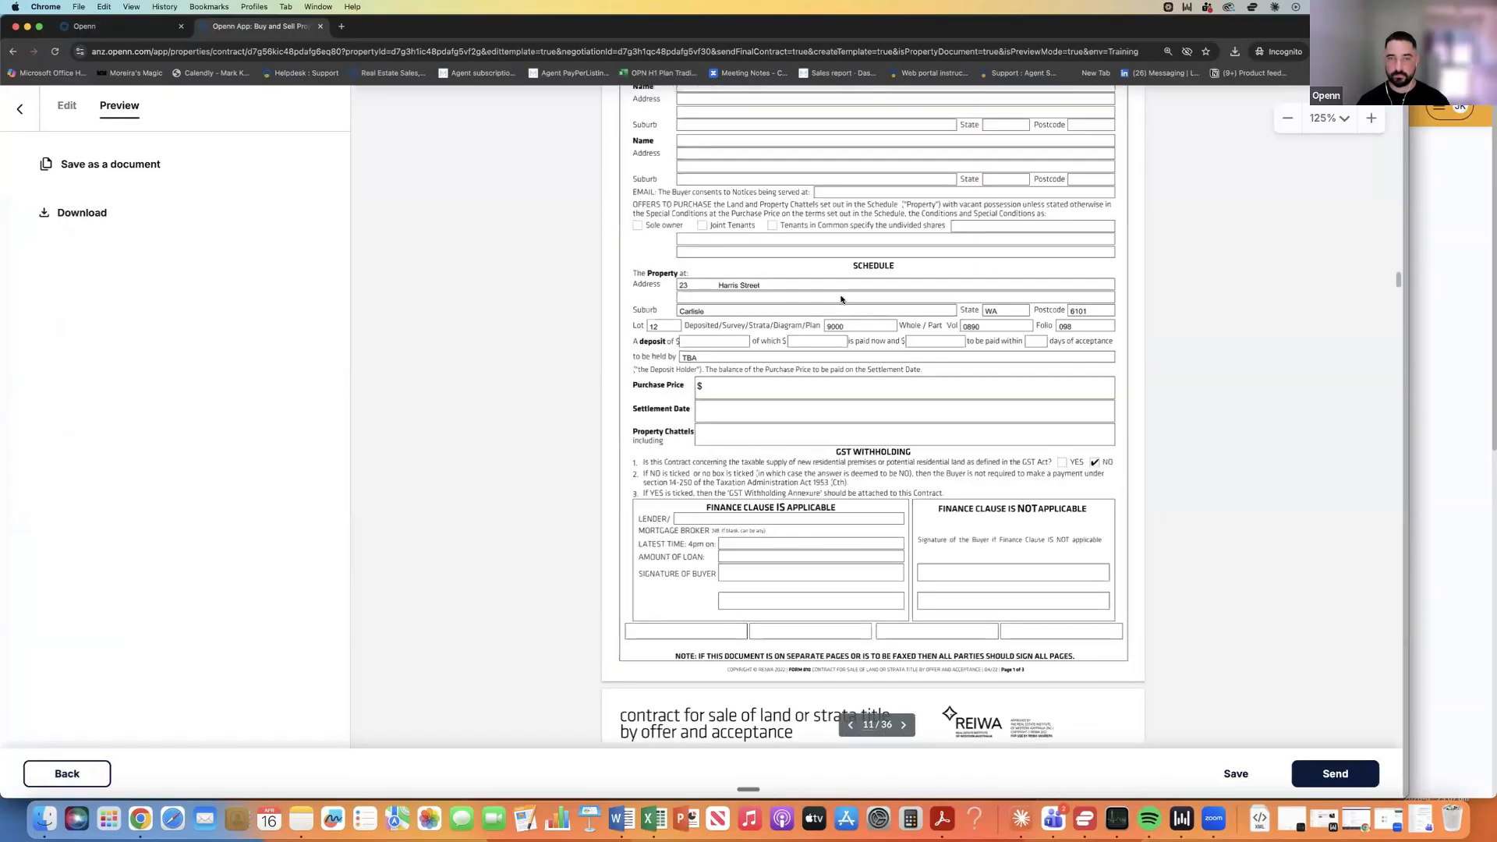
pyautogui.scroll(10, 840, 299)
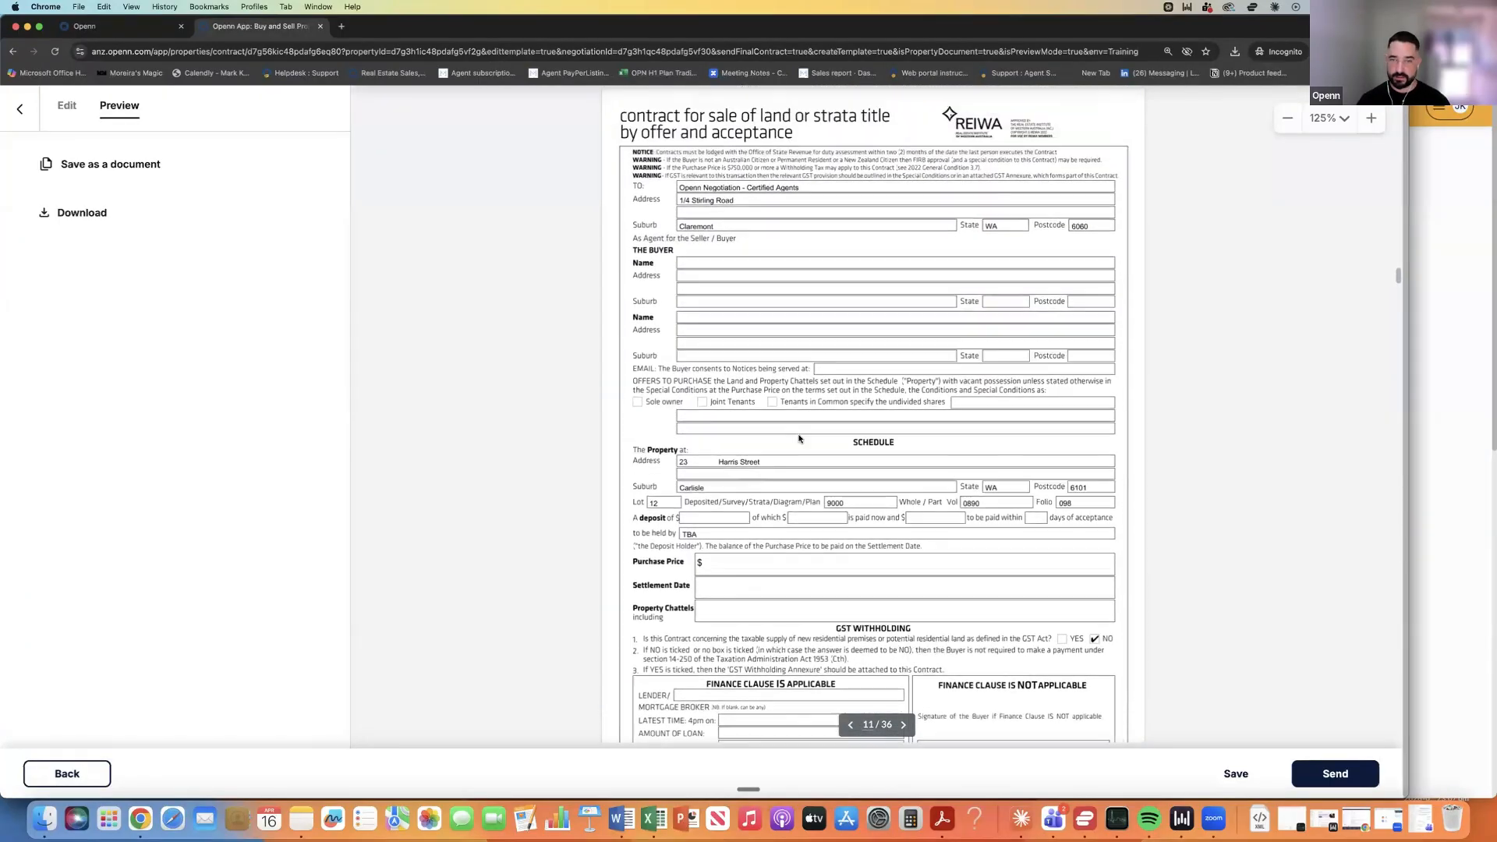
pyautogui.scroll(-10, 799, 438)
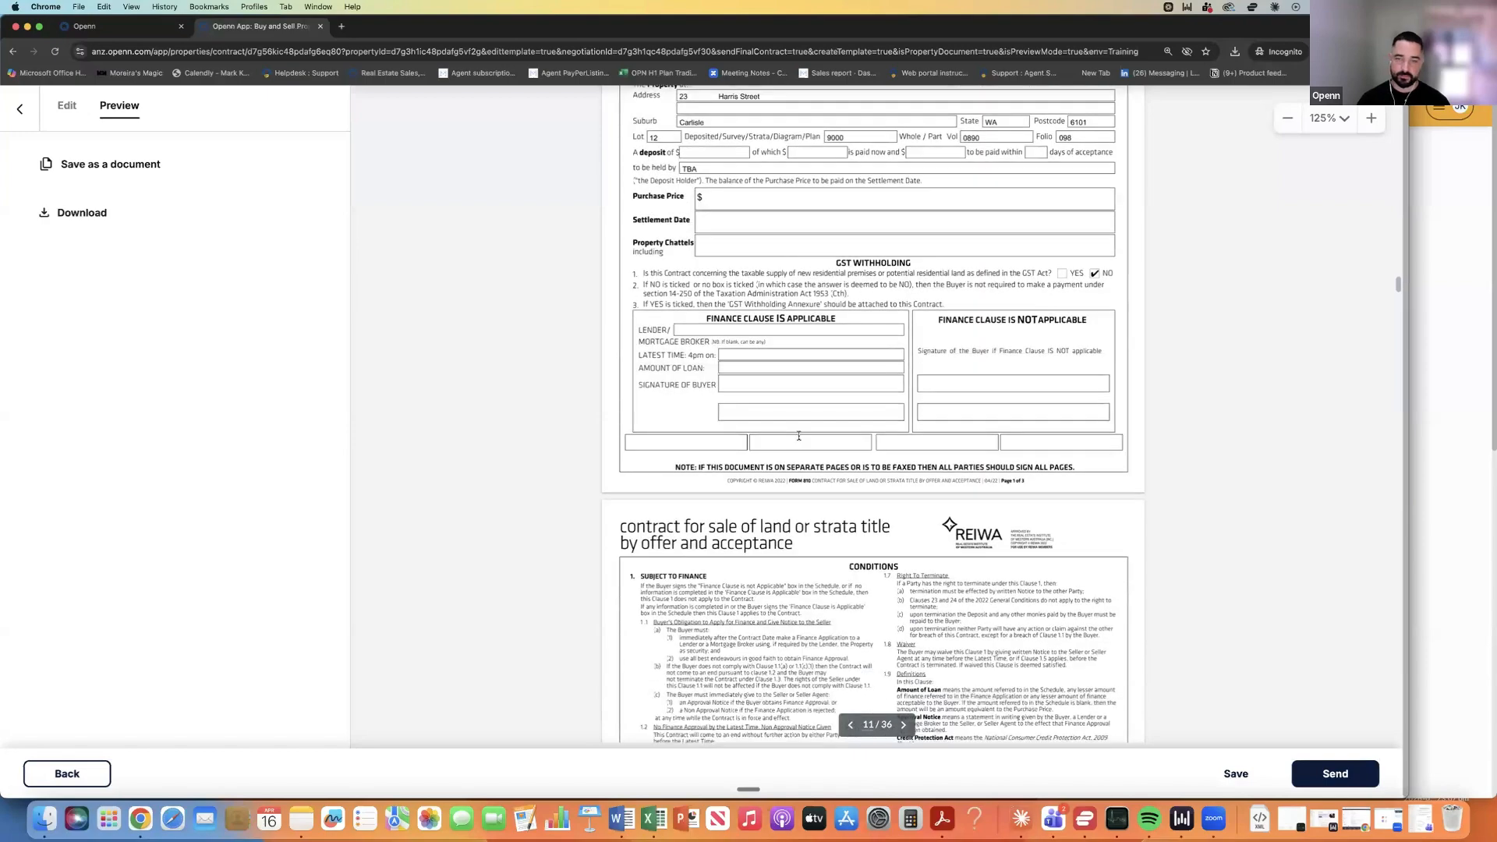
pyautogui.scroll(-8, 798, 436)
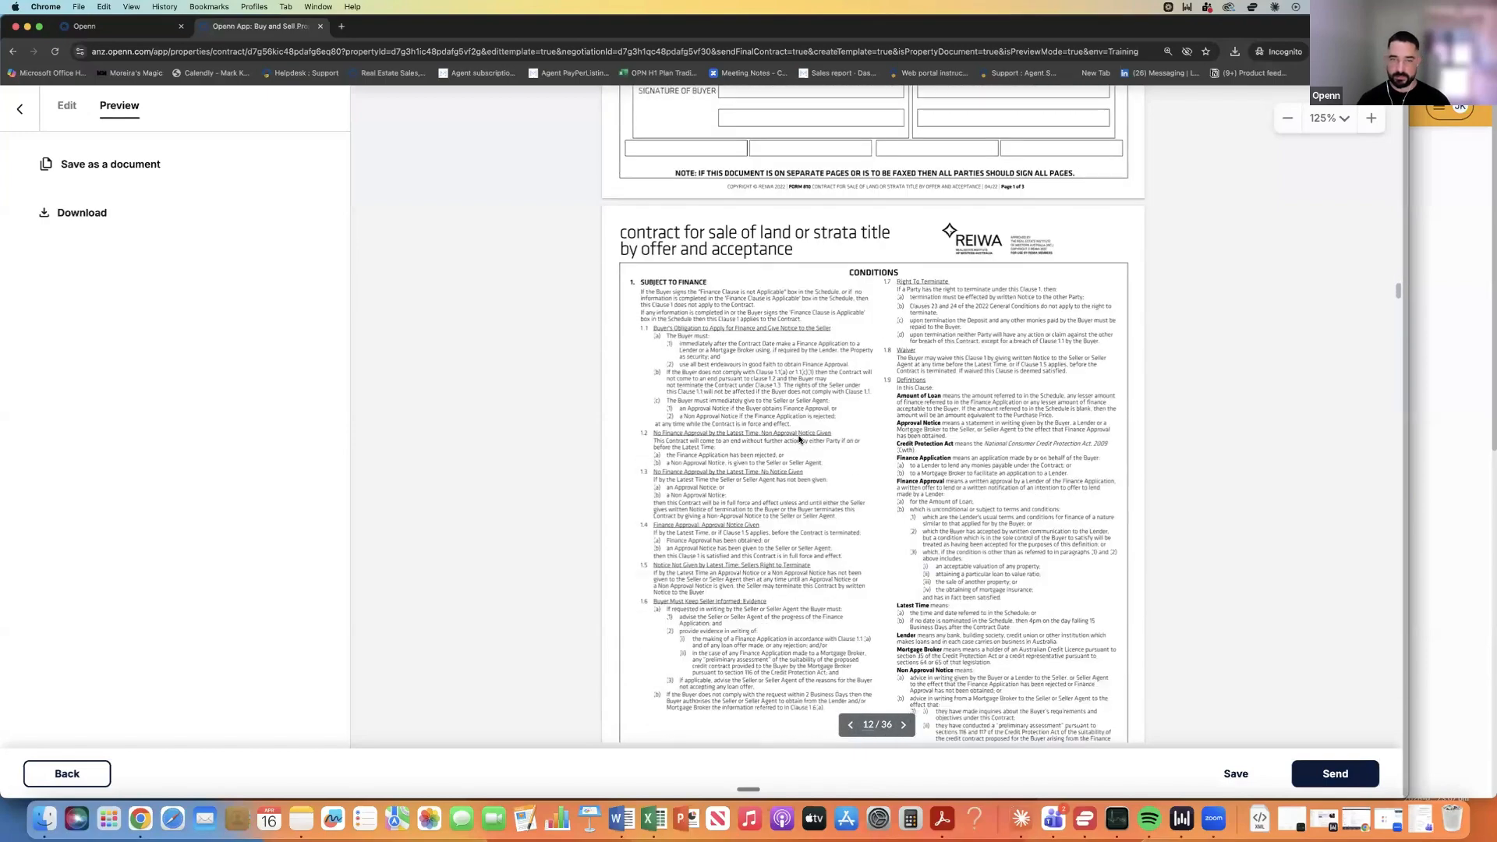
pyautogui.scroll(-15, 799, 438)
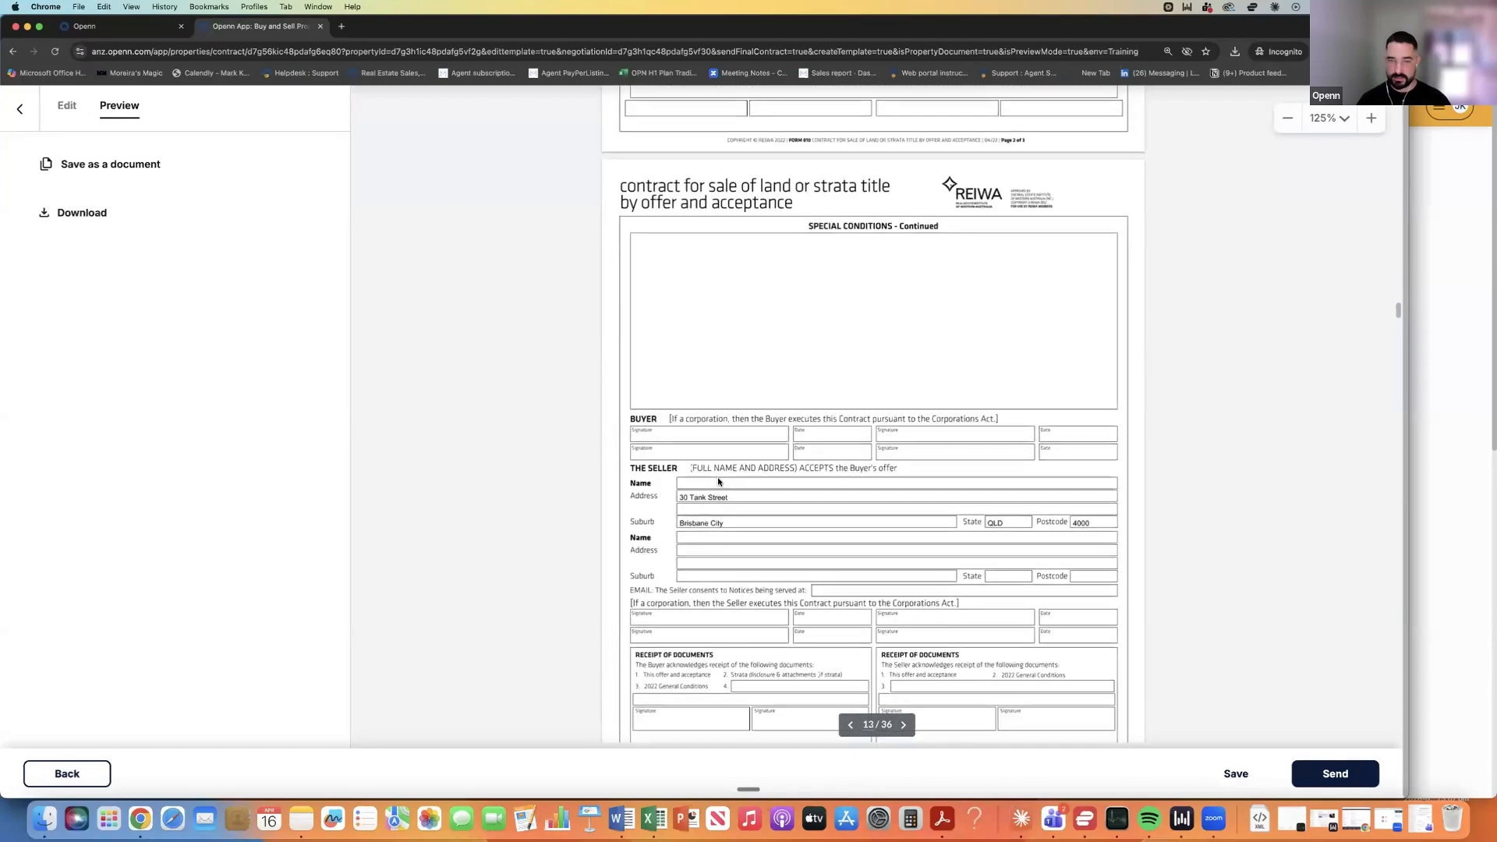
pyautogui.scroll(-3, 719, 481)
pyautogui.scroll(8, 717, 478)
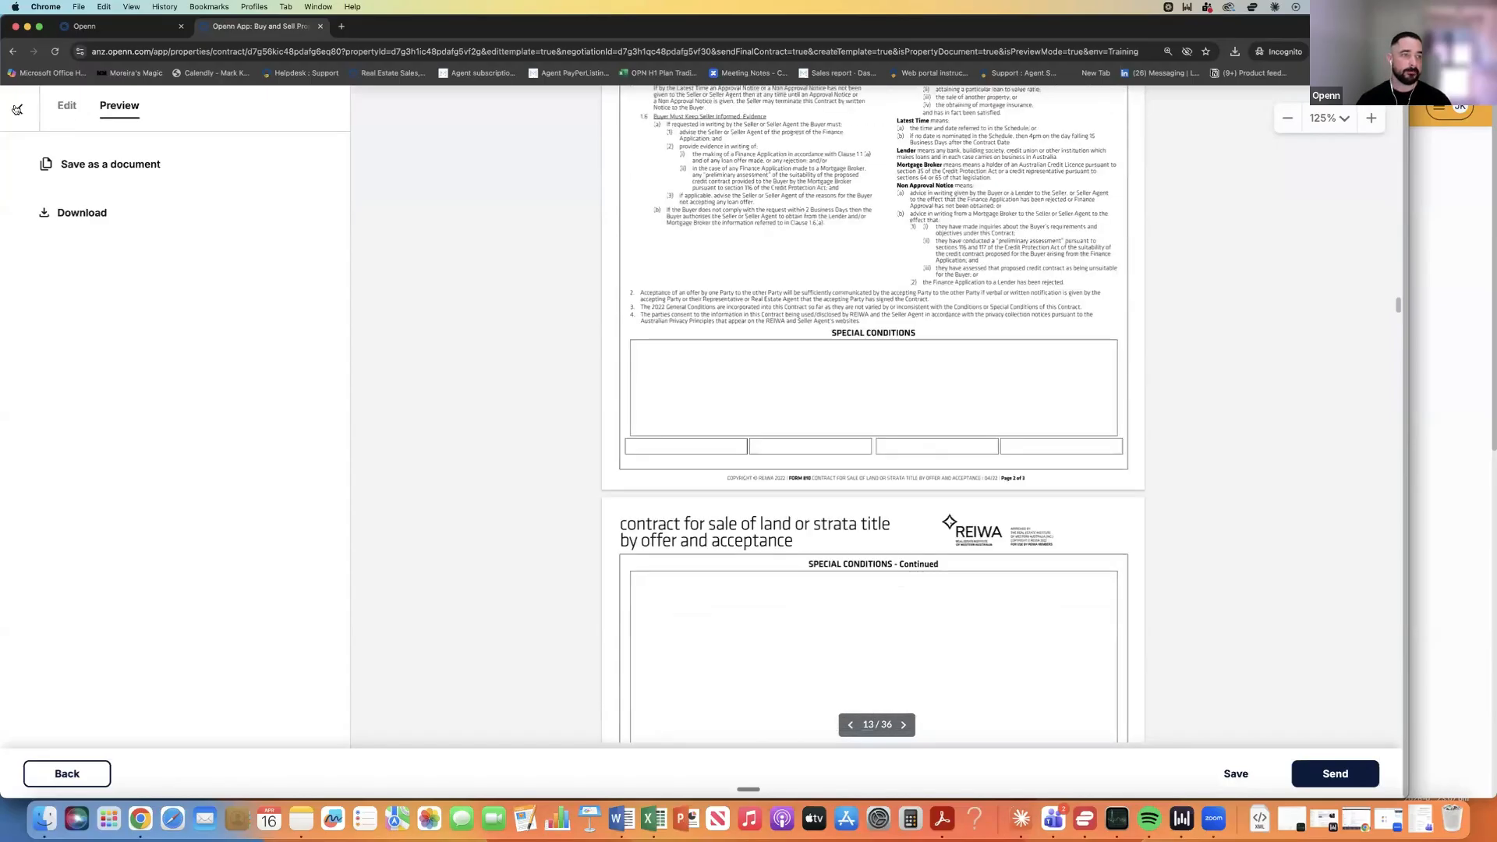
pyautogui.scroll(3, 503, 254)
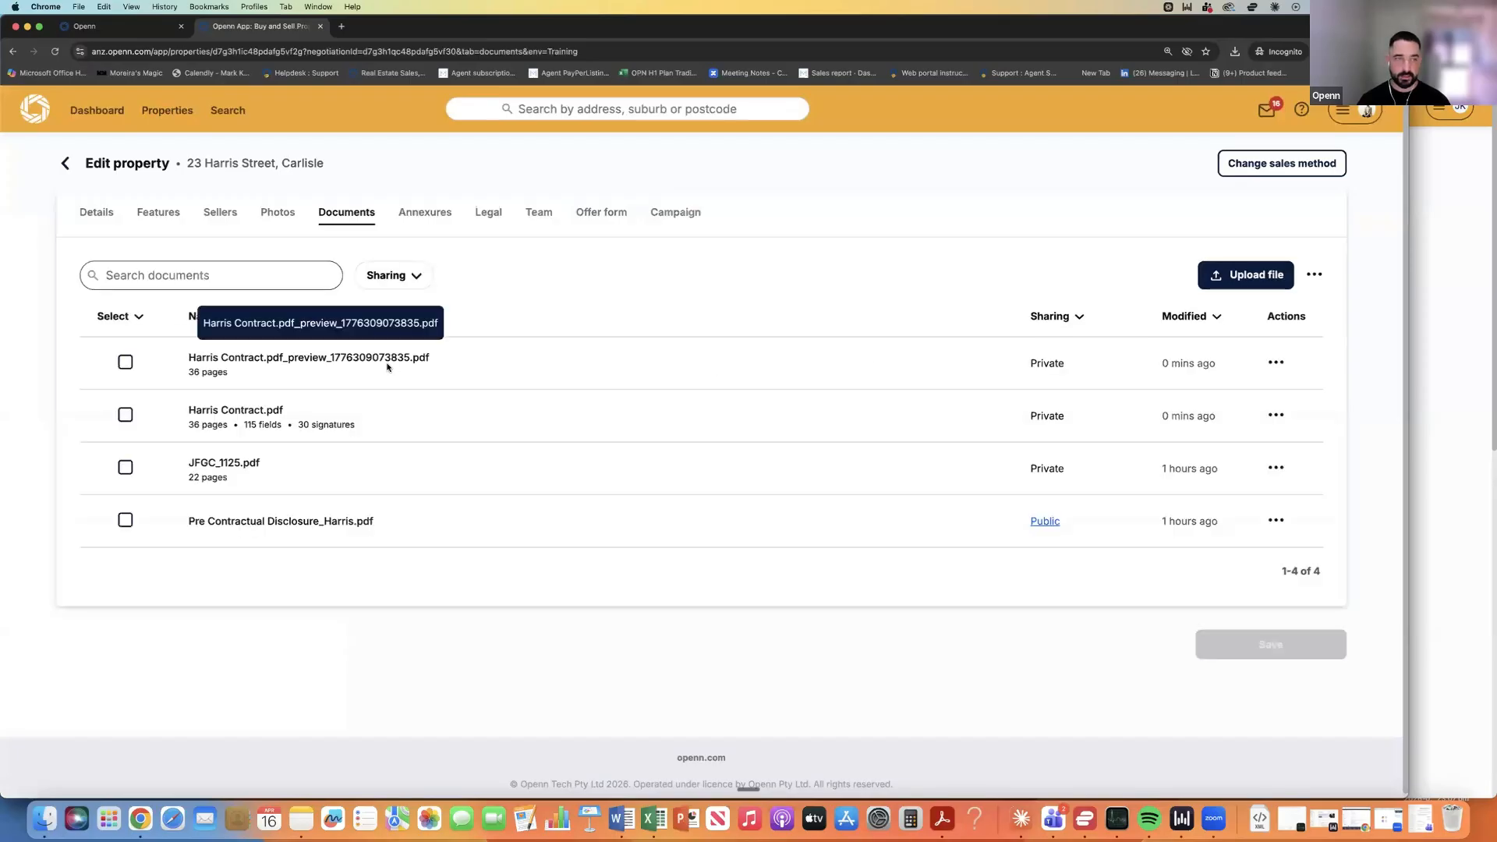
pyautogui.click(1274, 363)
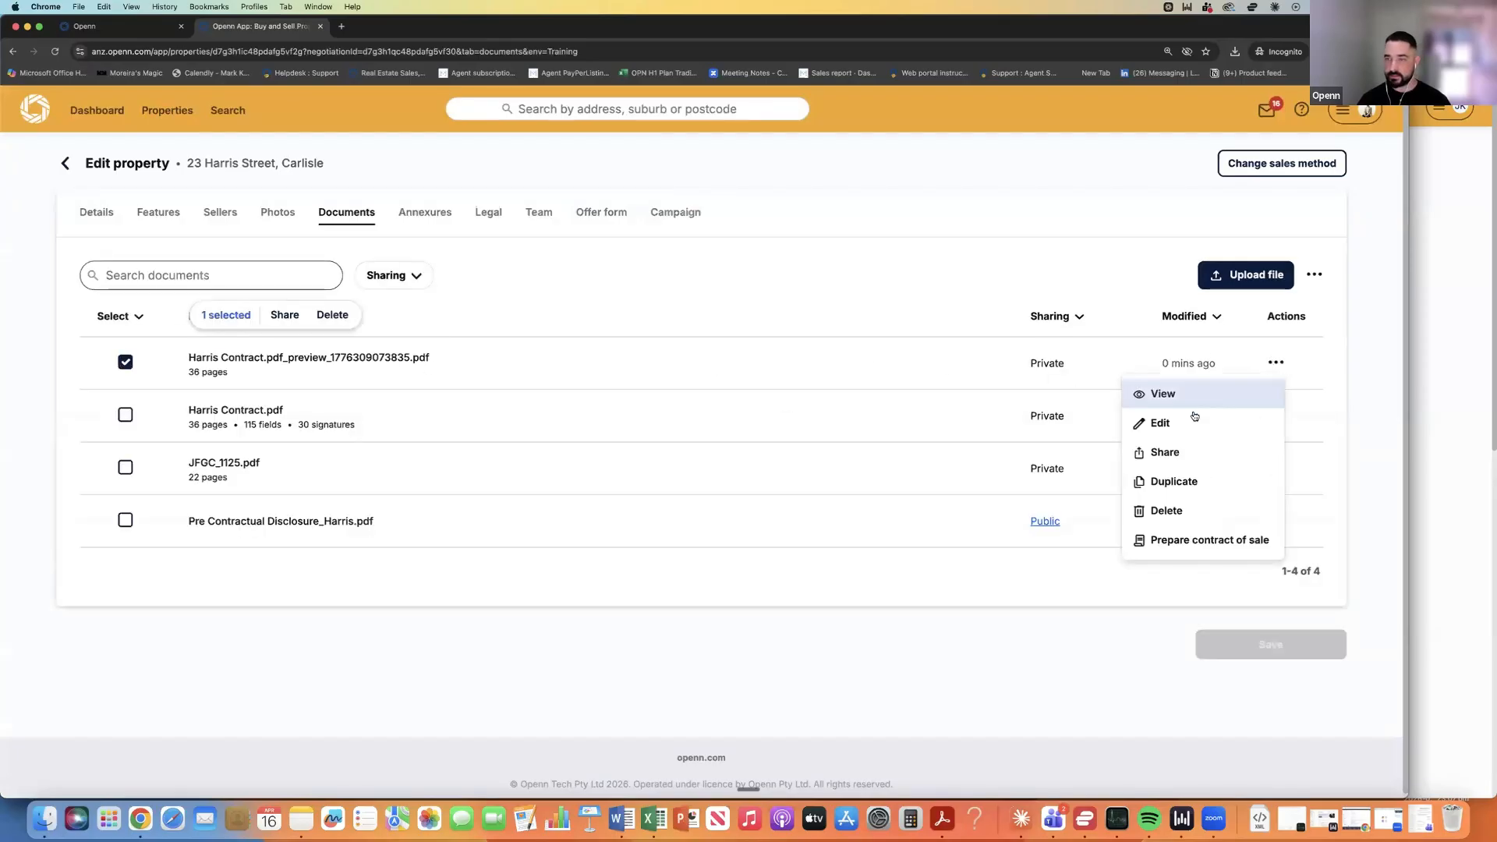
pyautogui.click(1170, 449)
pyautogui.click(628, 464)
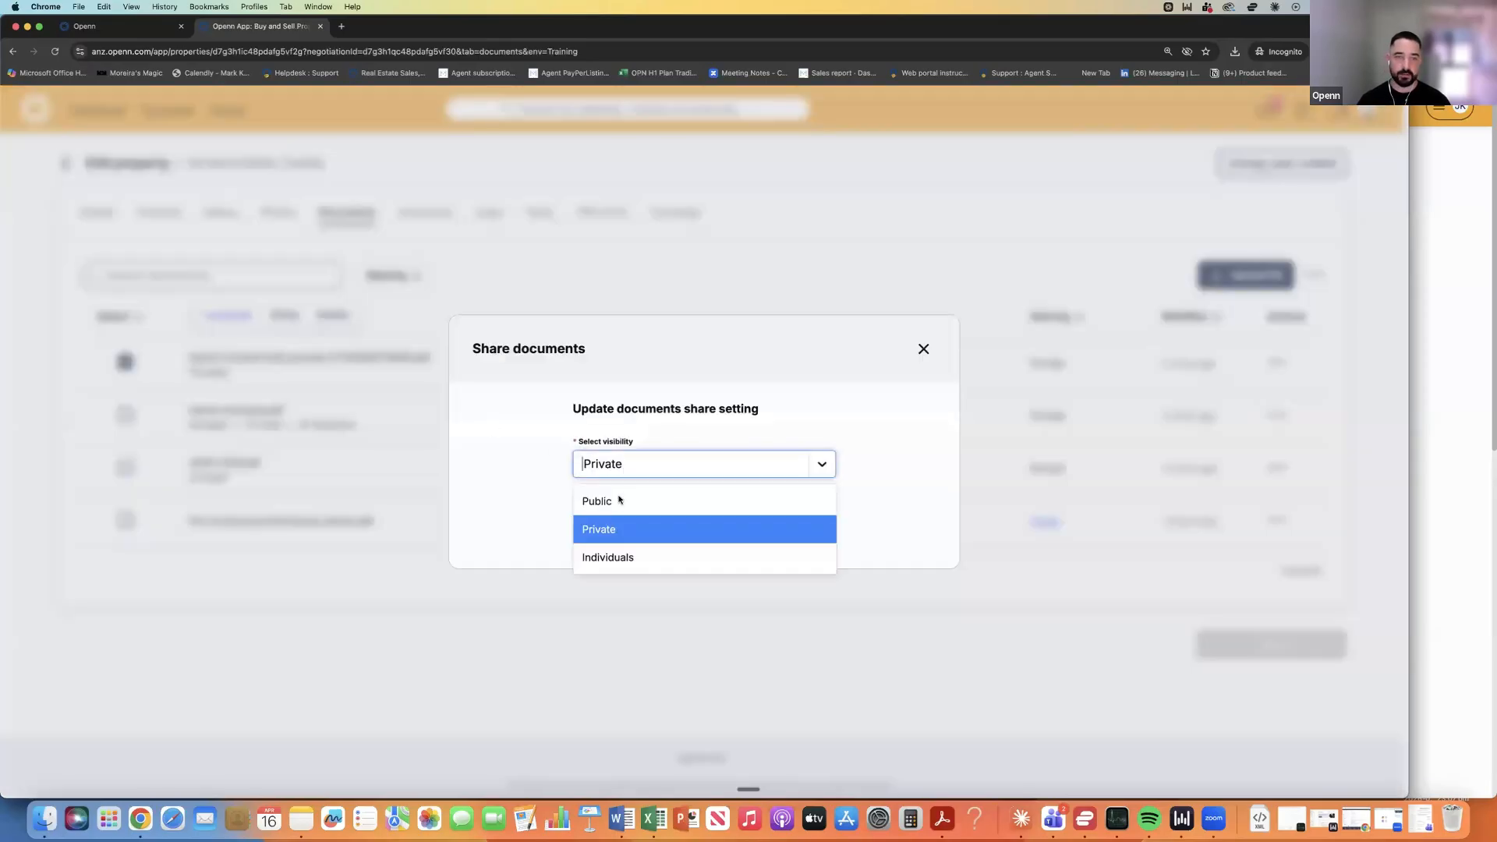
pyautogui.click(695, 498)
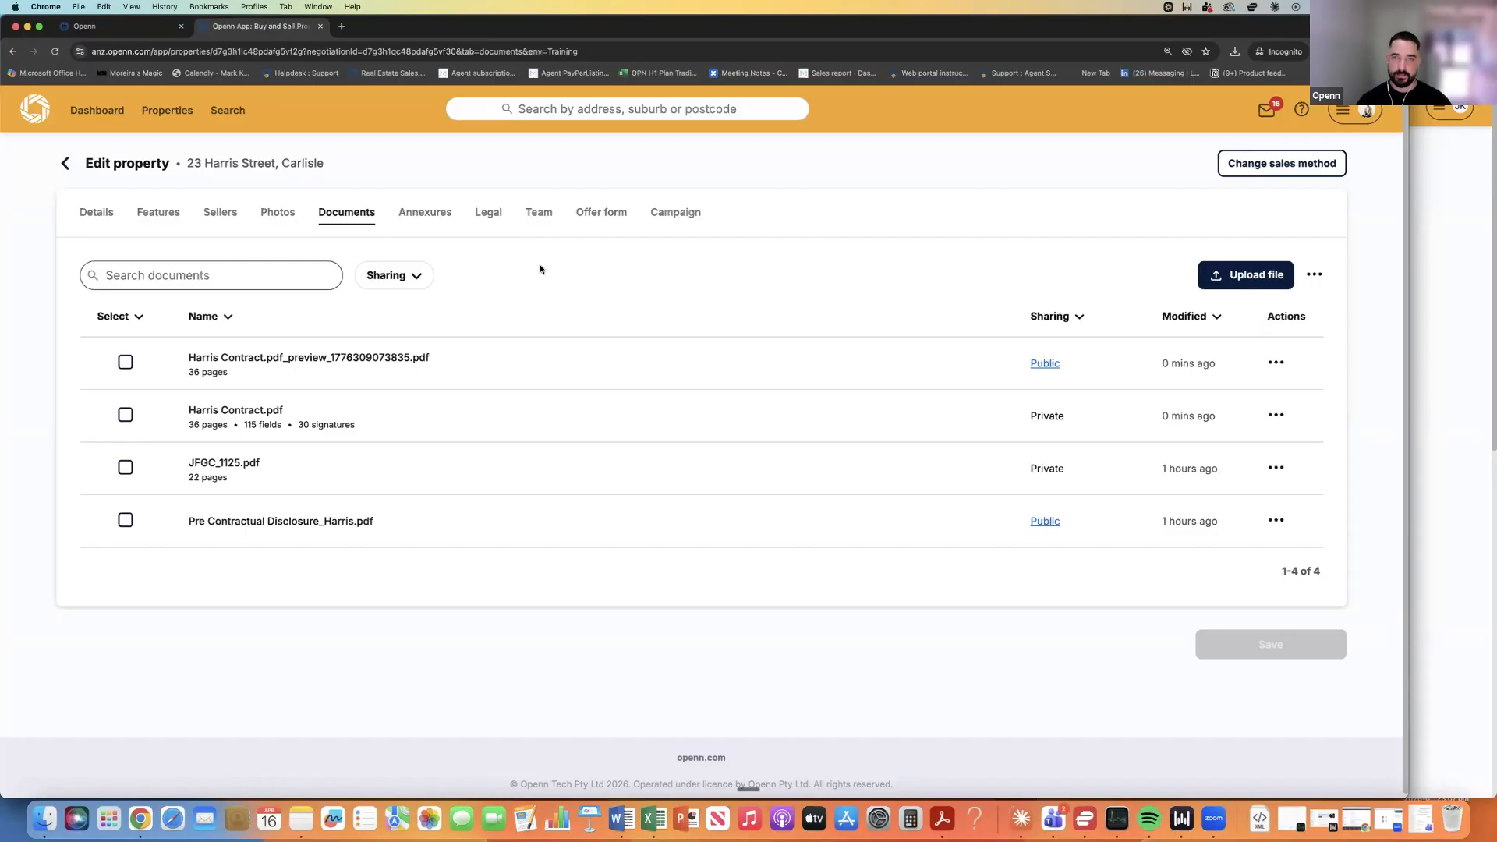
pyautogui.click(1434, 245)
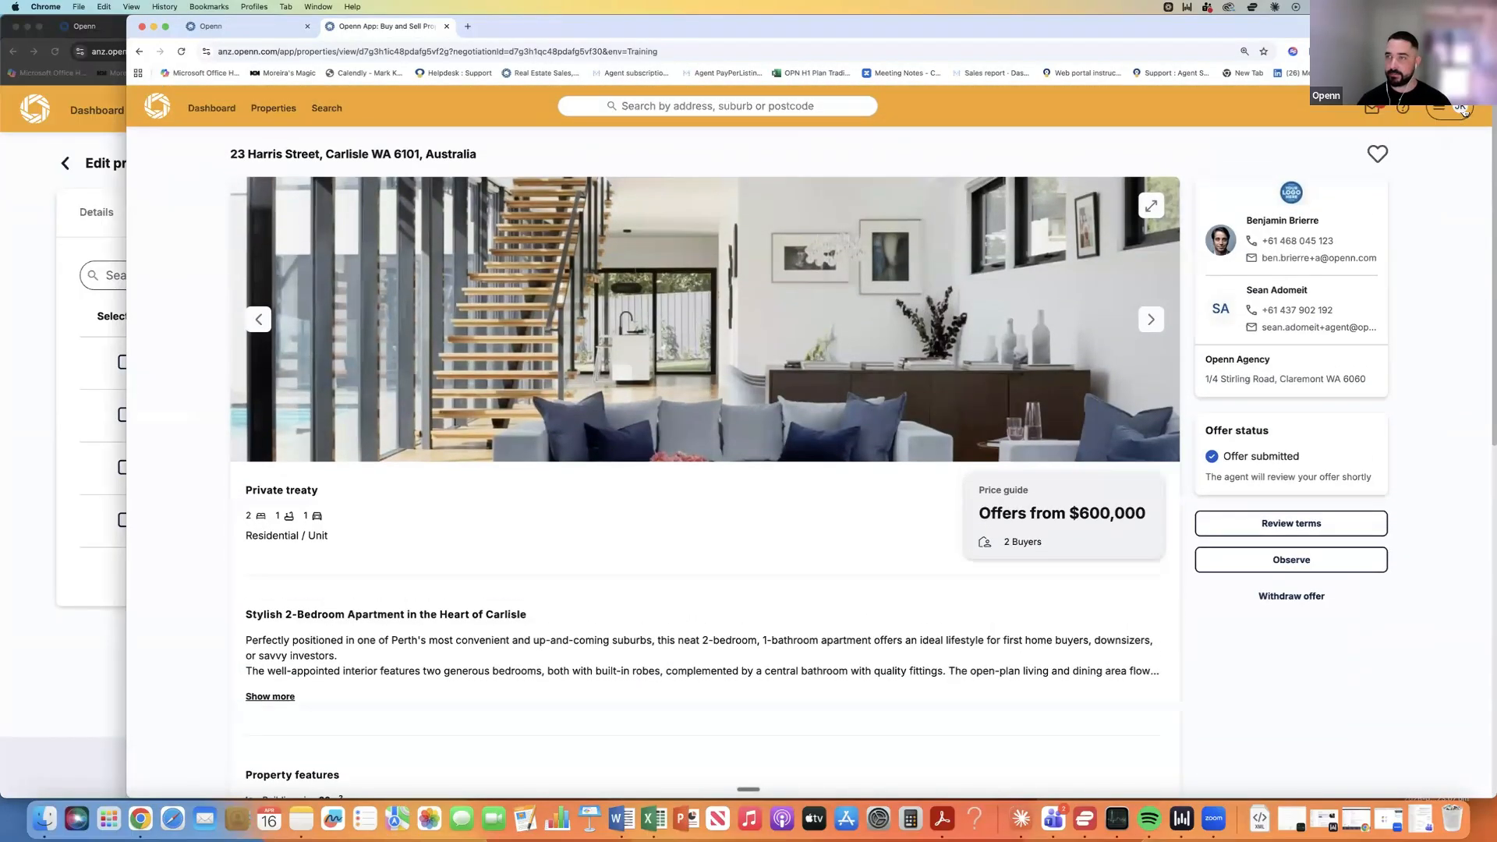
# Open the Harris Contract preview from the listing's Documents, scroll through it, close it, and return to Edit property.
pyautogui.scroll(-5, 608, 312)
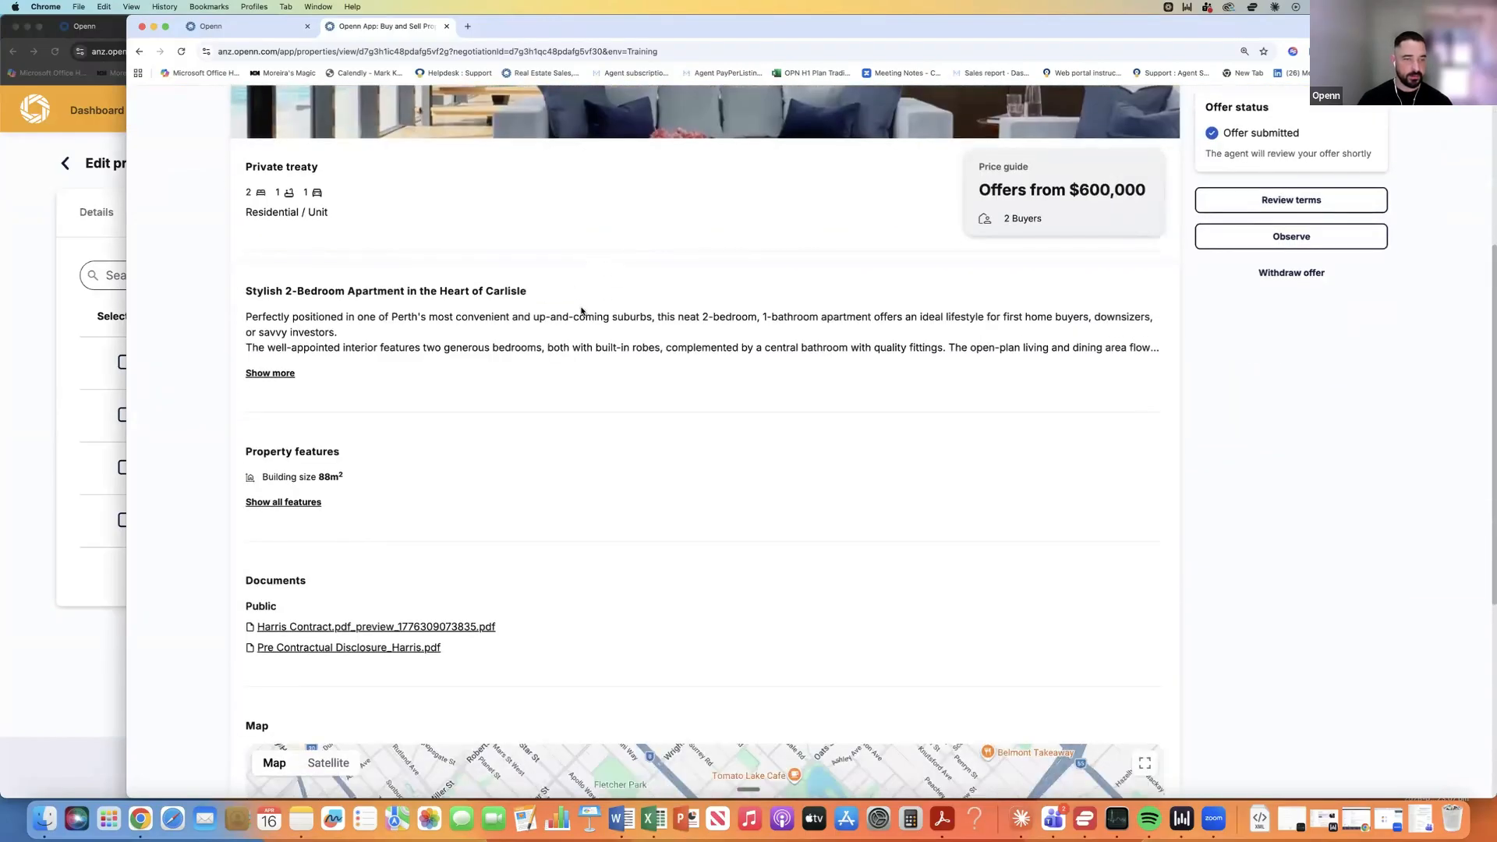
pyautogui.scroll(-1, 581, 311)
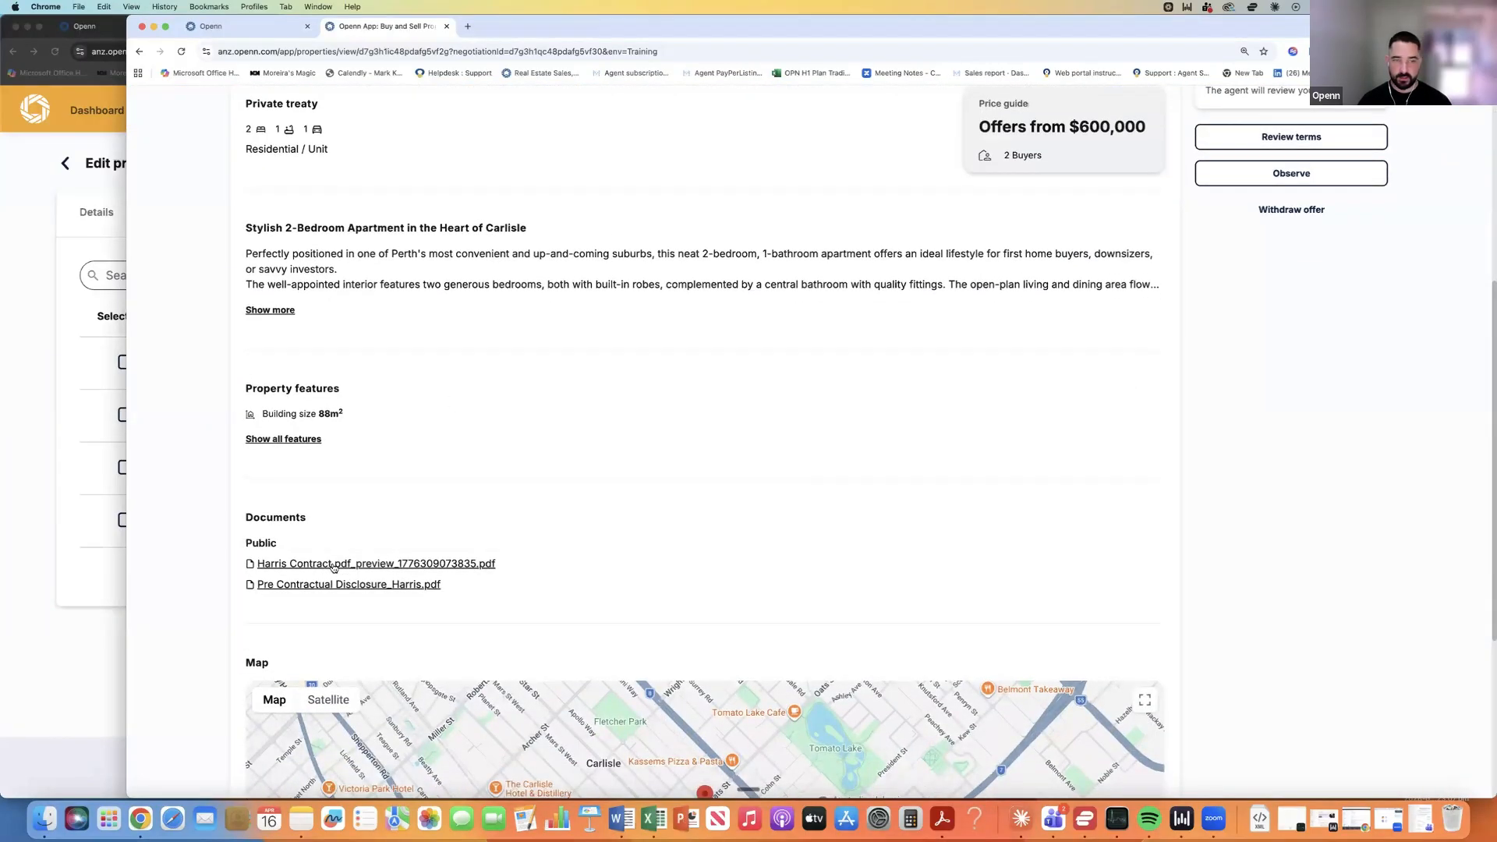
pyautogui.click(397, 562)
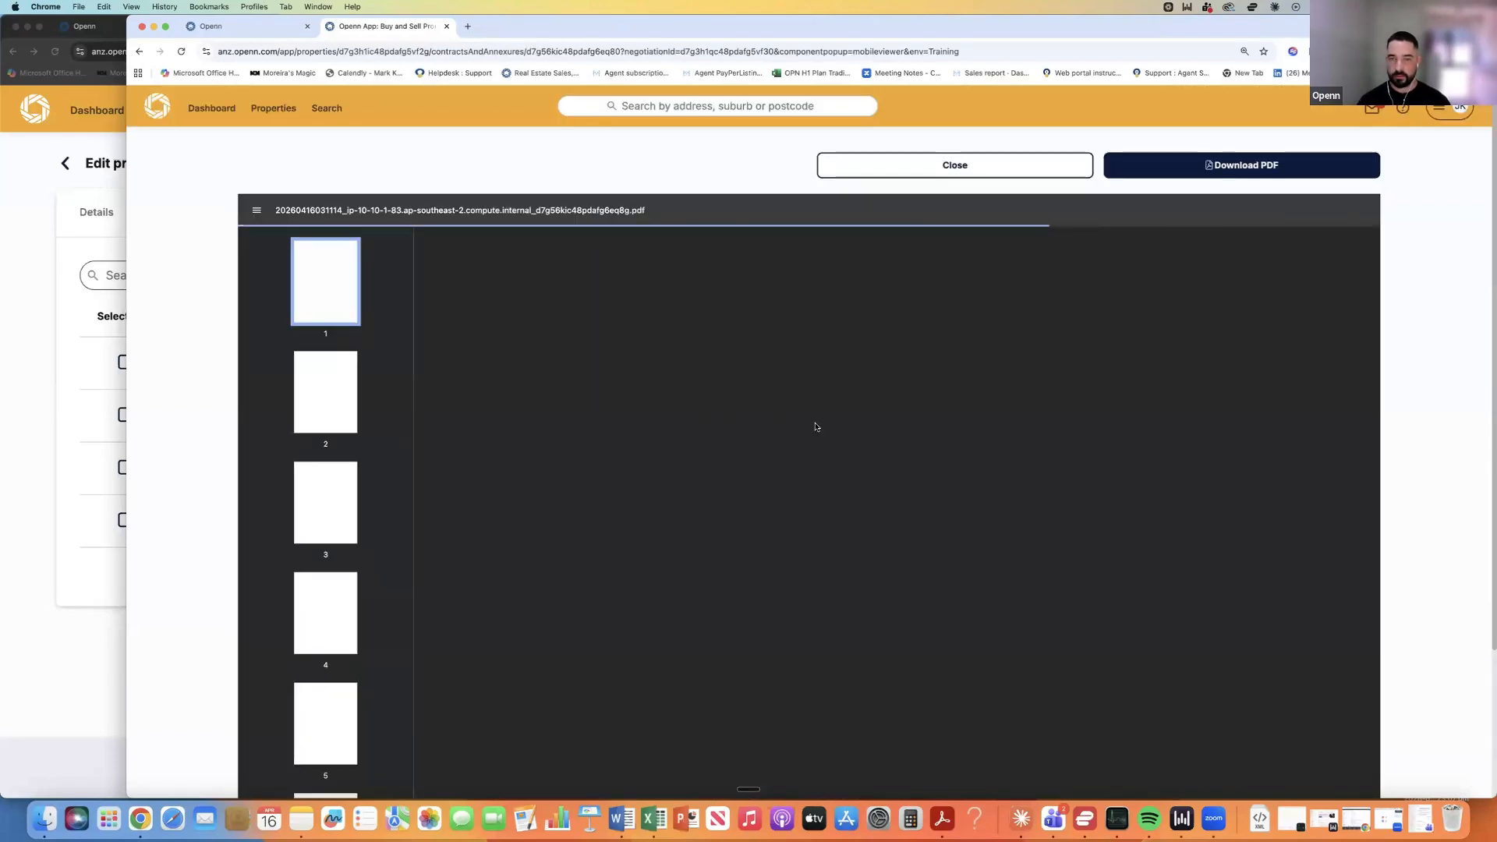
pyautogui.scroll(-20, 812, 430)
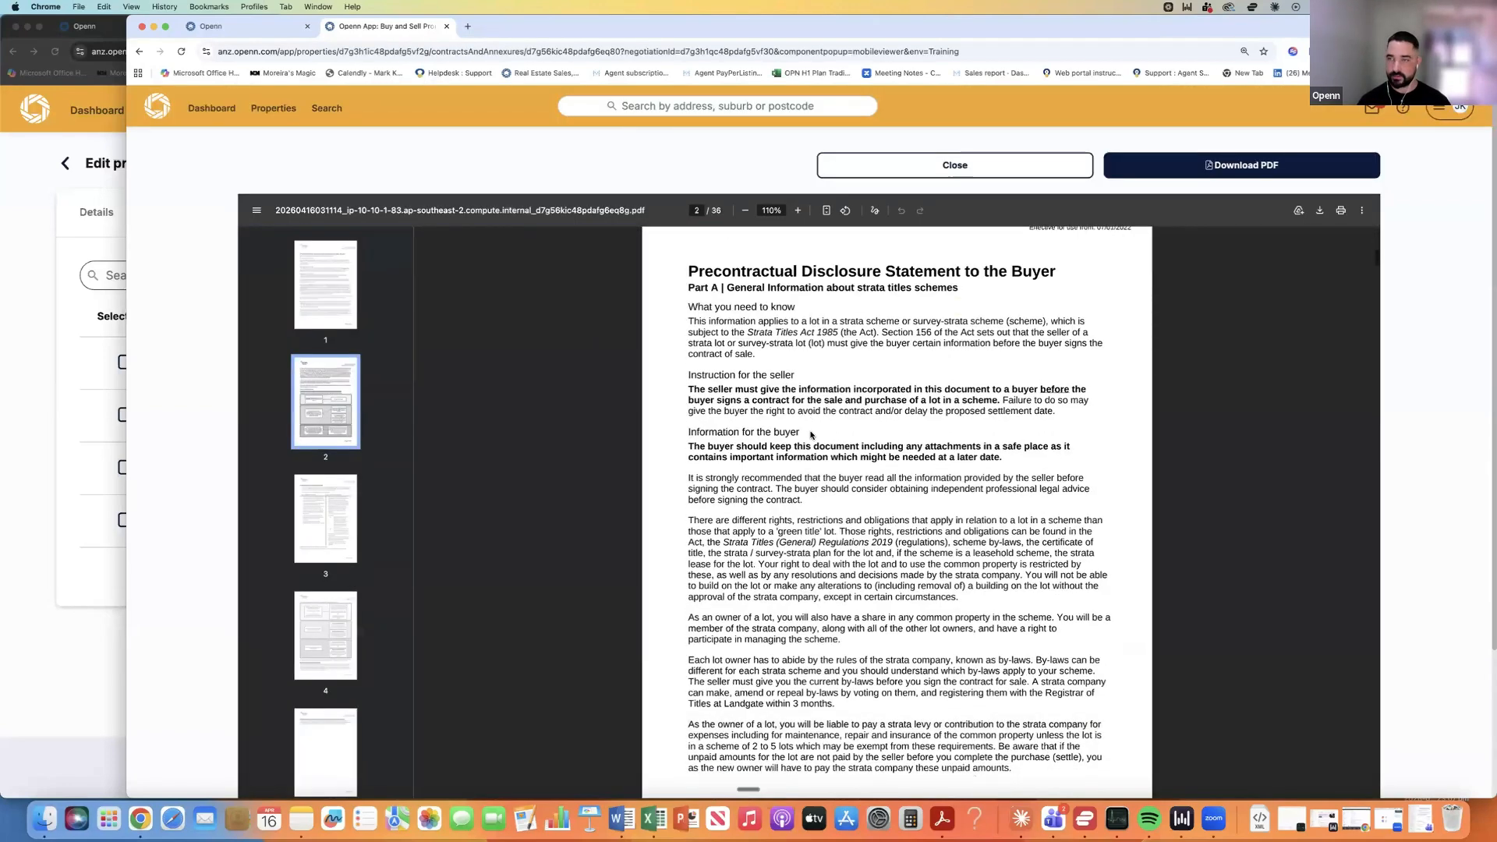
pyautogui.scroll(-15, 811, 432)
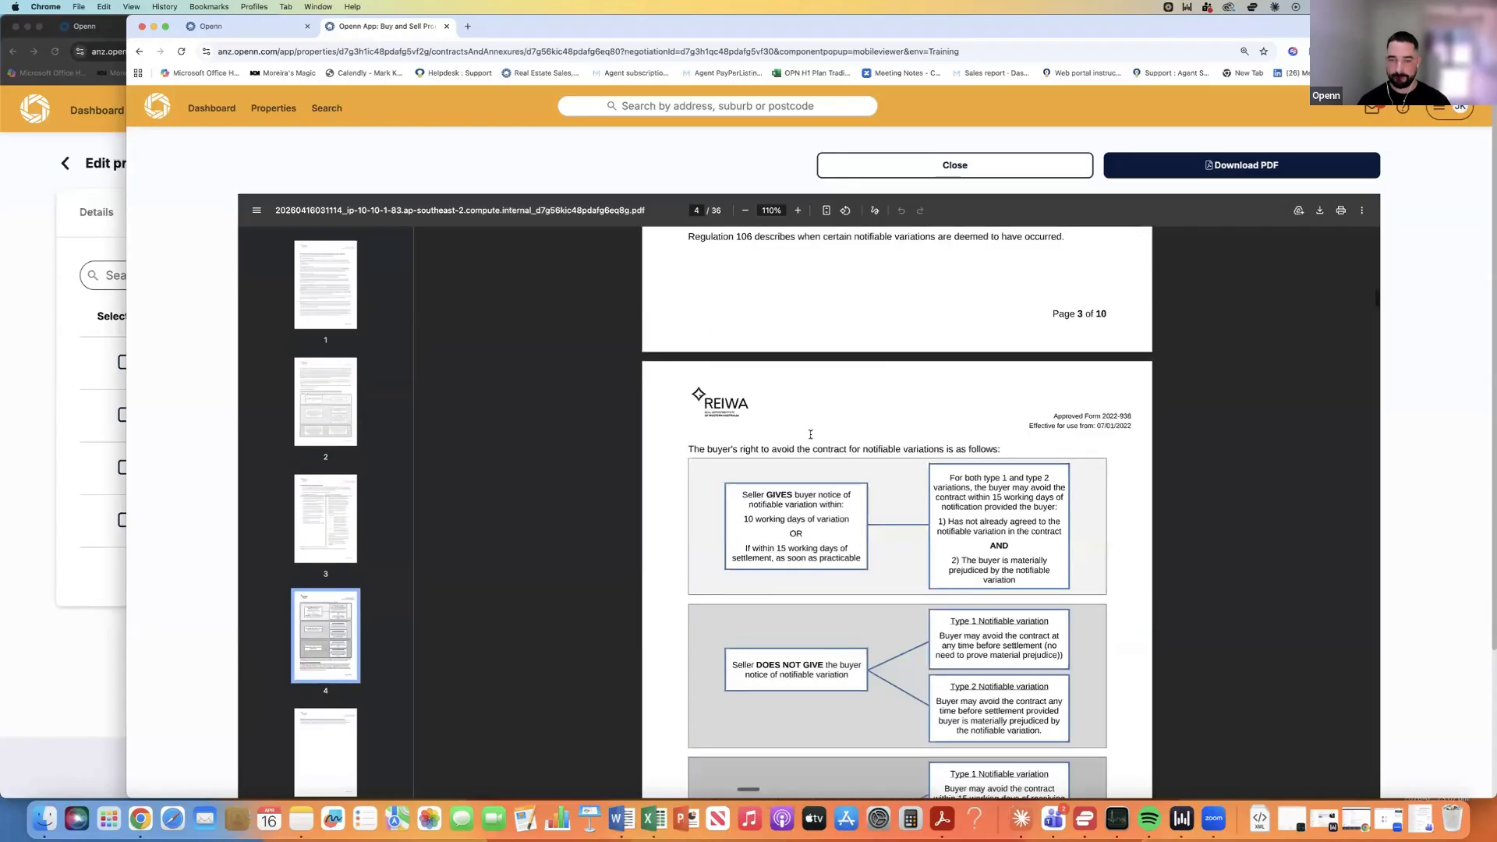
pyautogui.scroll(-8, 810, 437)
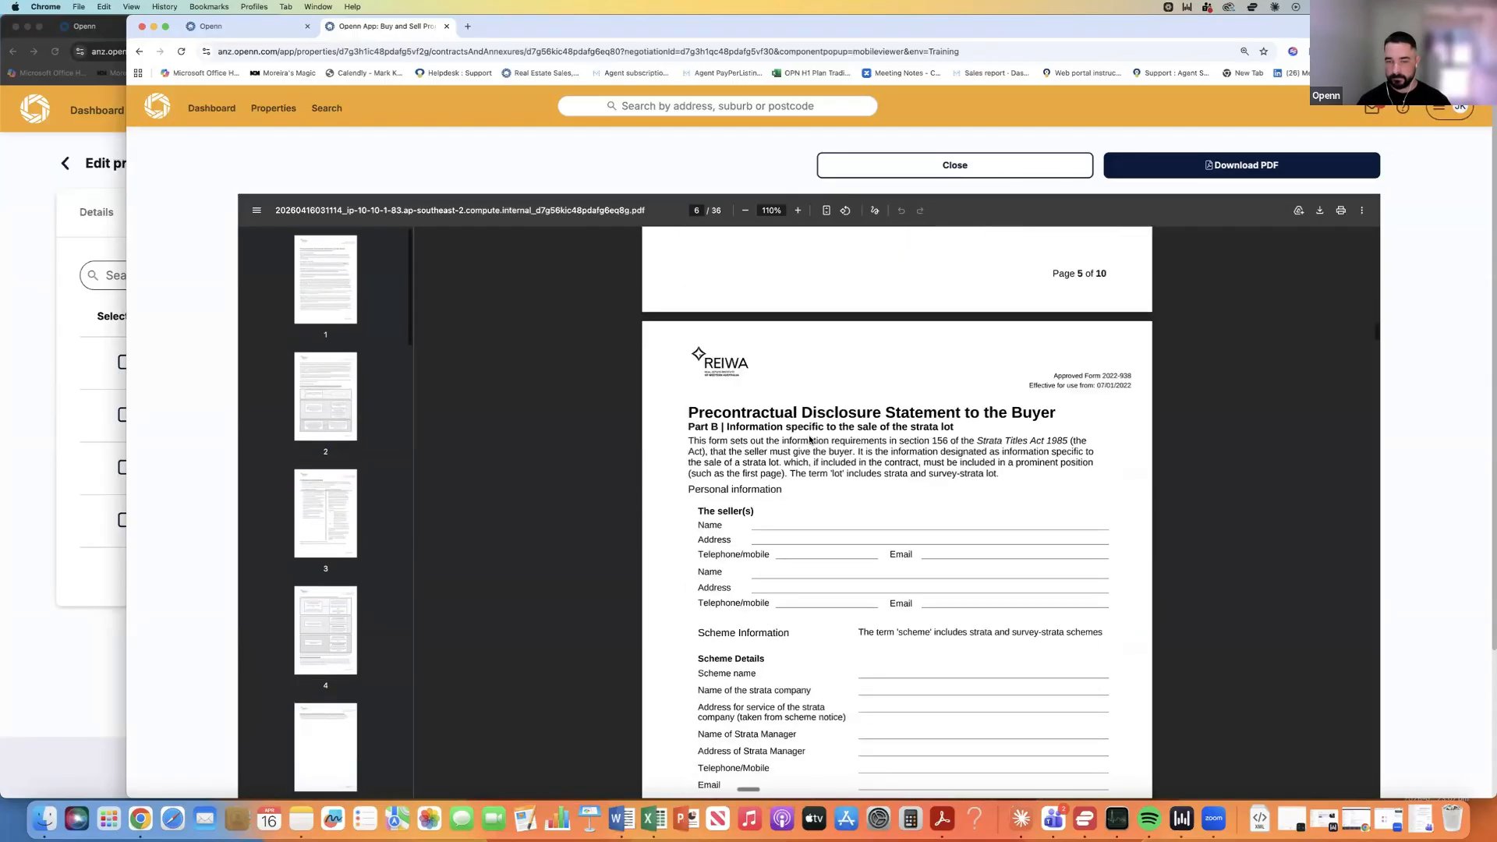
pyautogui.scroll(-20, 809, 437)
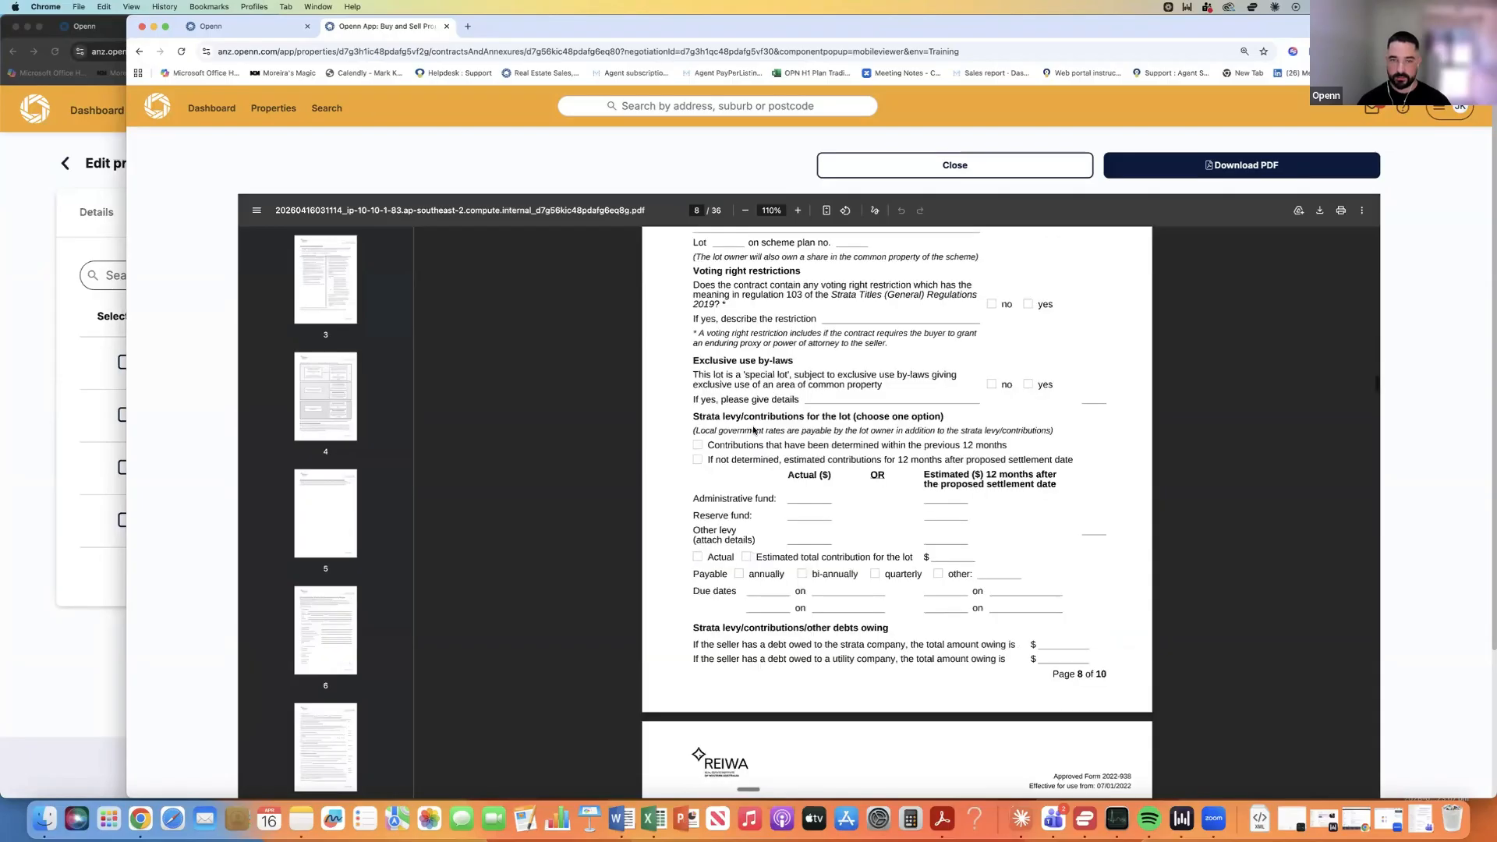
pyautogui.scroll(-5, 782, 465)
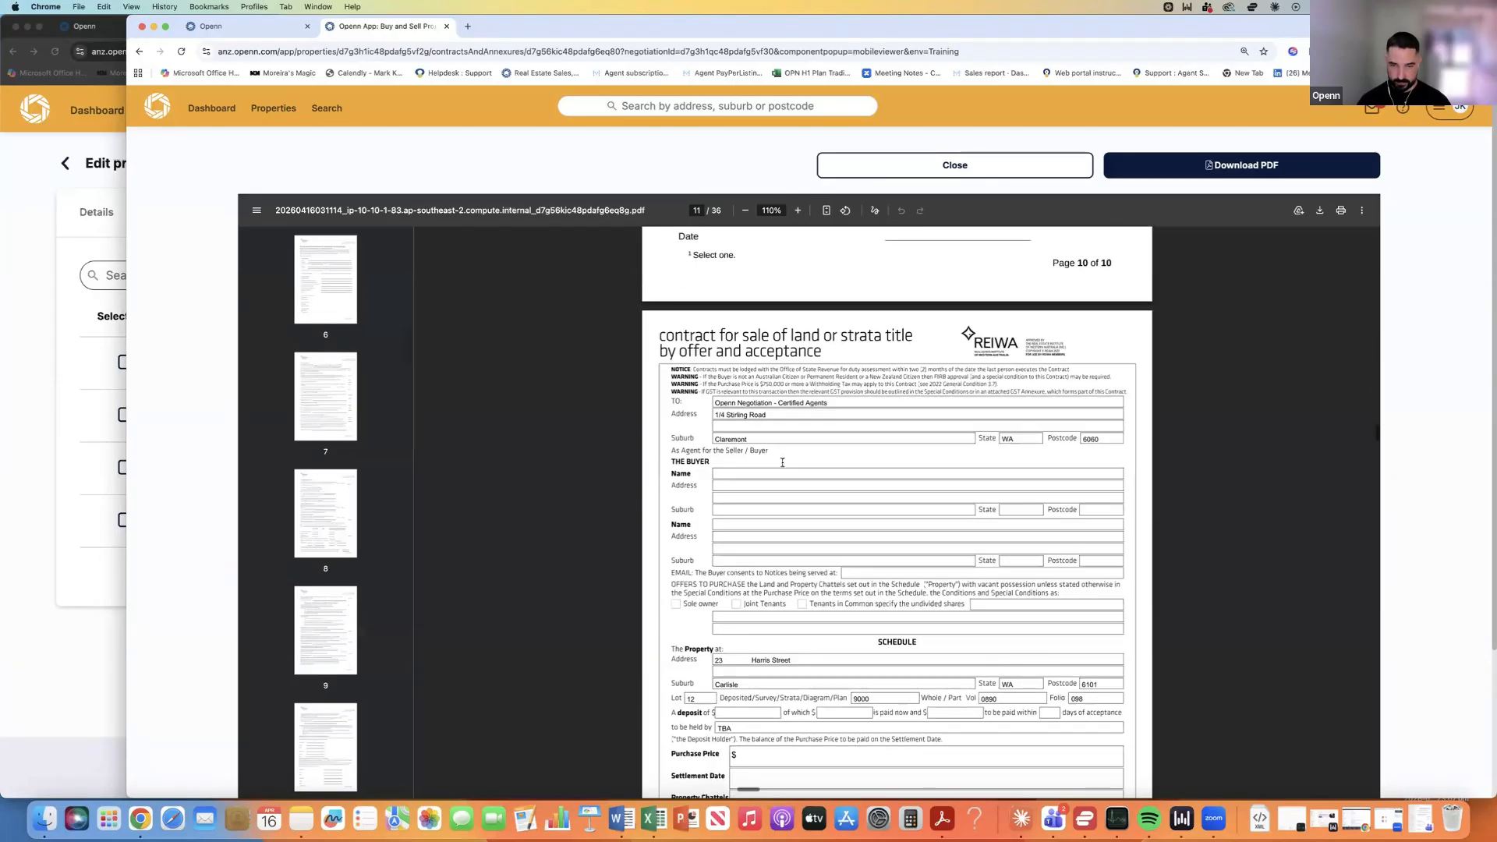
pyautogui.scroll(-15, 782, 463)
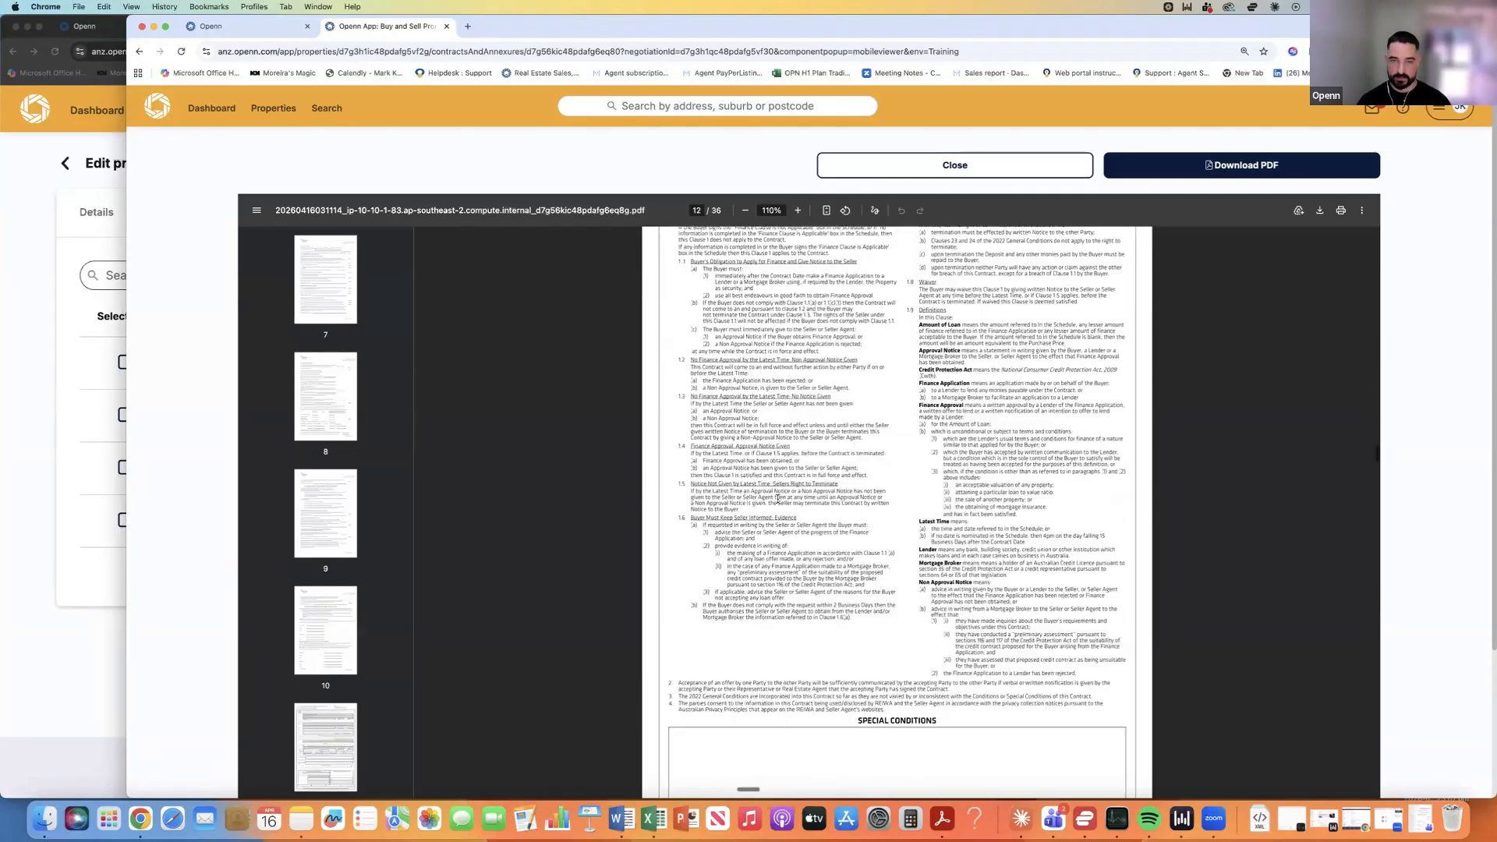
pyautogui.click(906, 173)
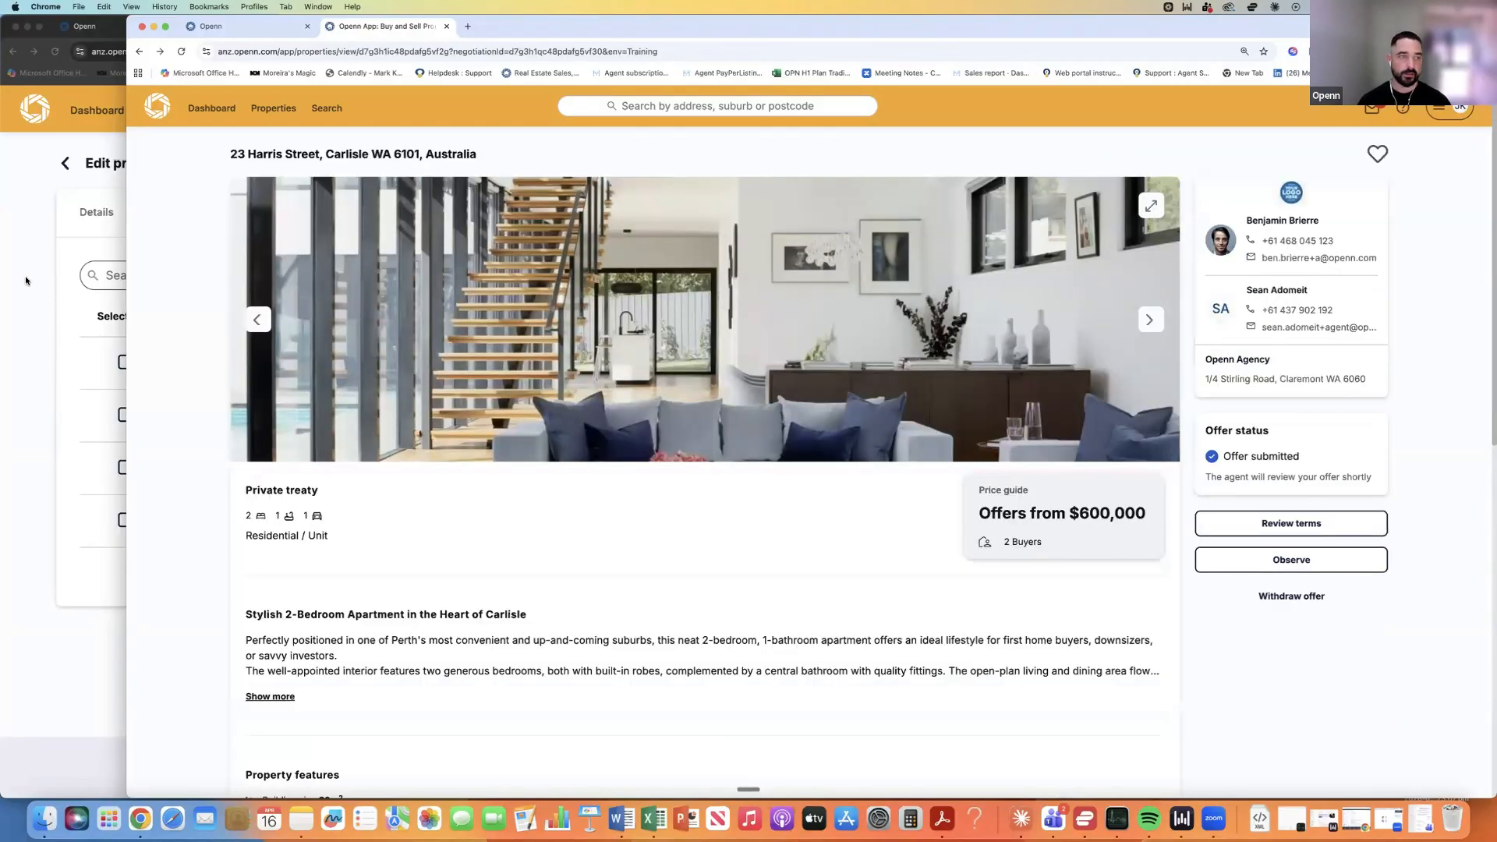
pyautogui.click(105, 289)
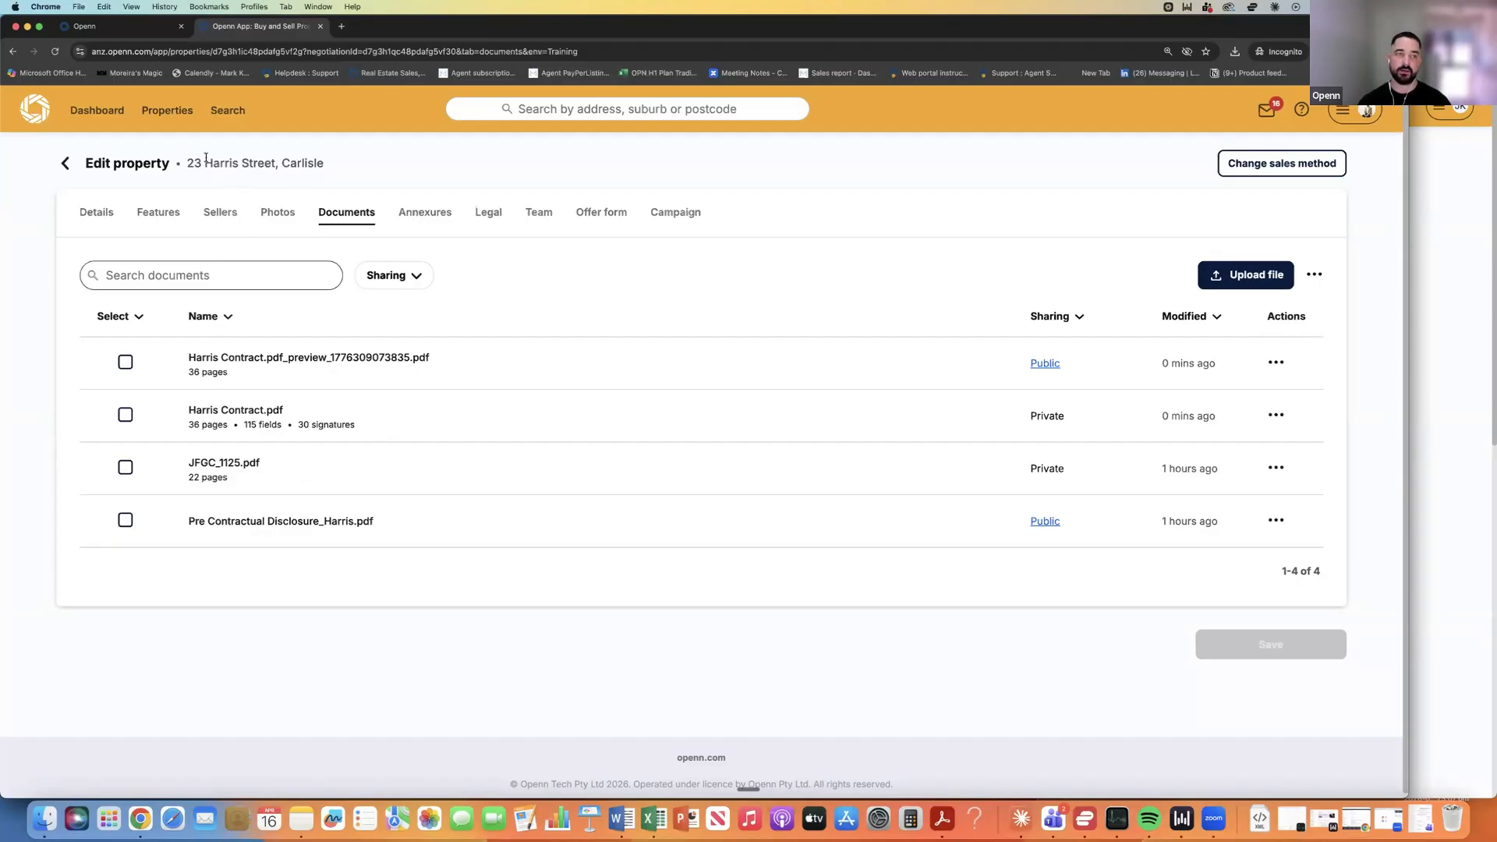
# Go back to the property page and open the Pending $675,000 offer 4518 from the Offers list.
pyautogui.click(65, 164)
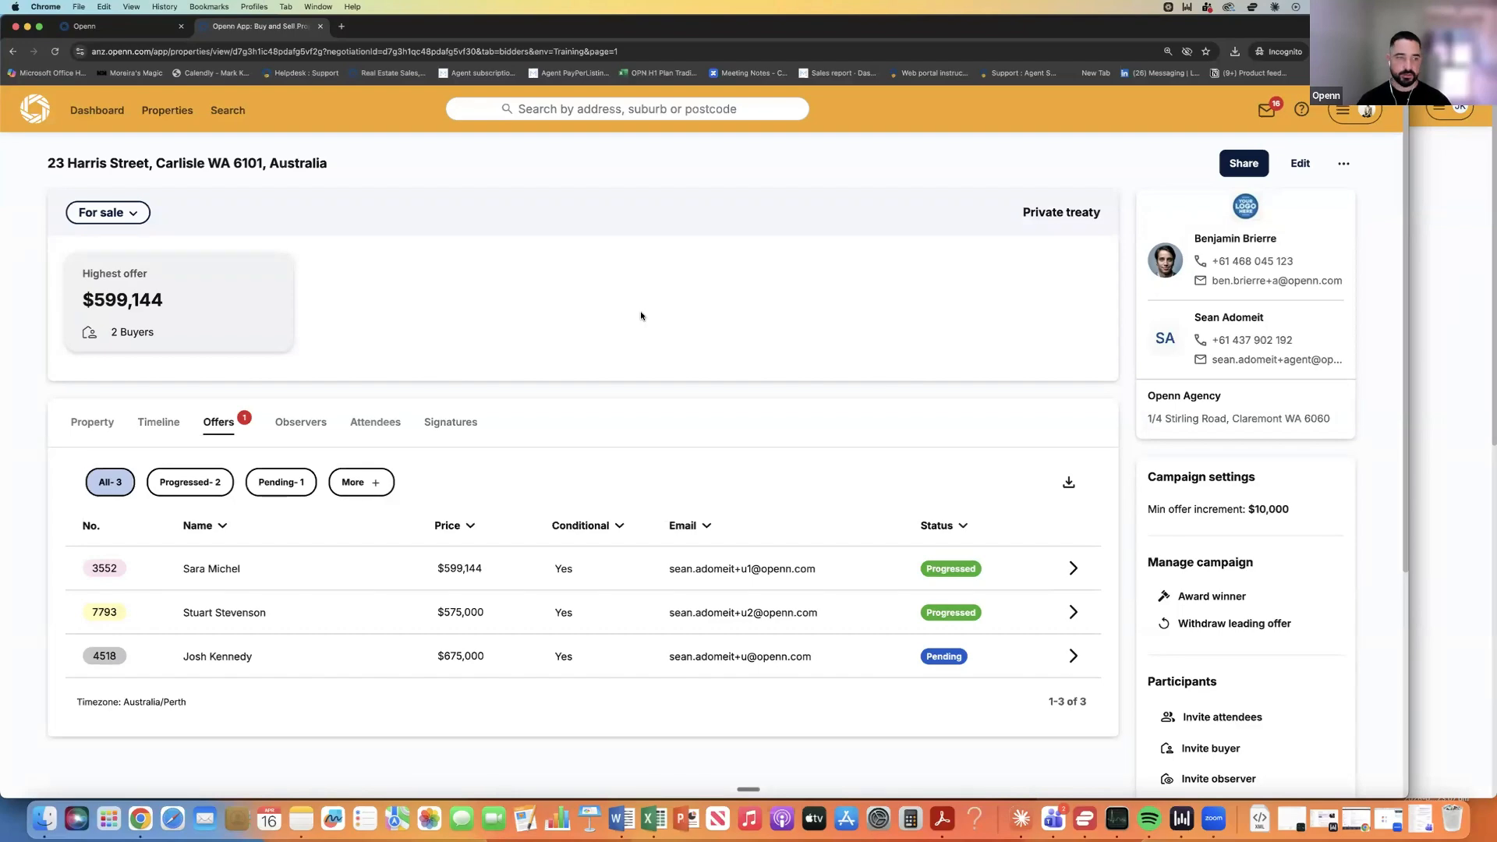
pyautogui.scroll(-3, 664, 309)
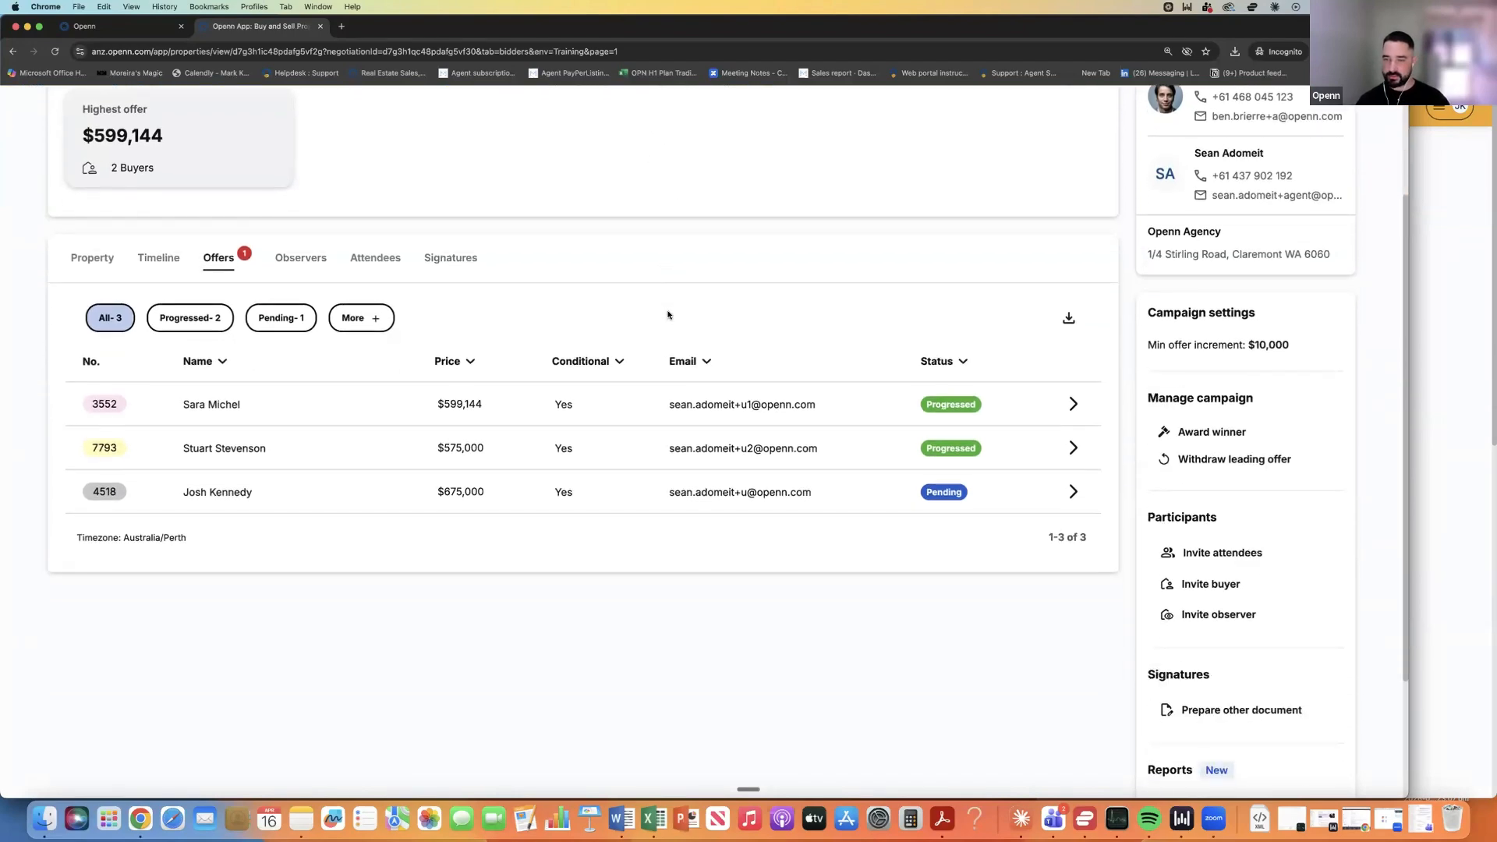
pyautogui.scroll(2, 668, 314)
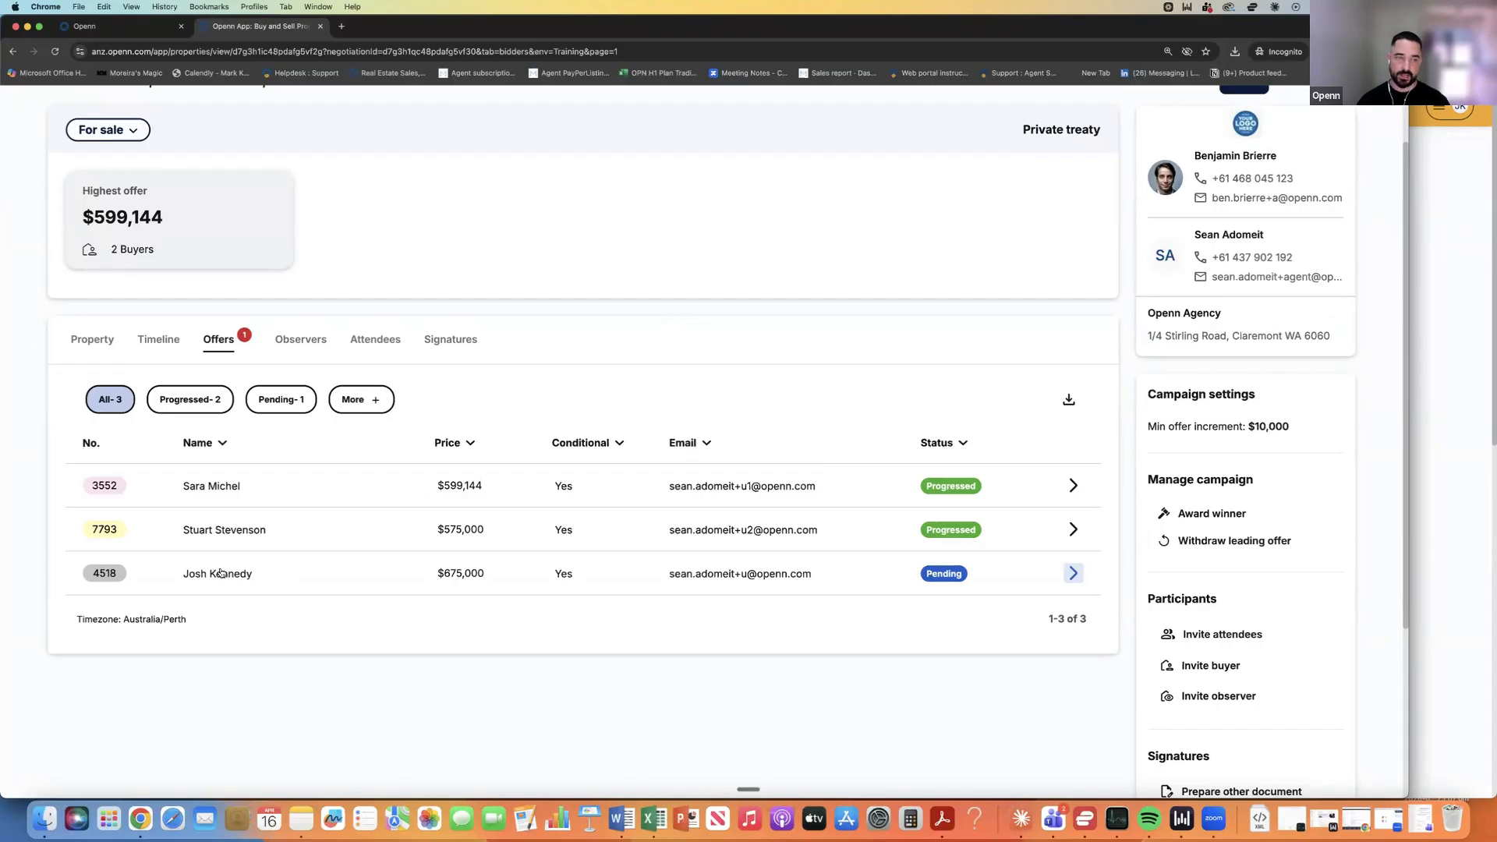
pyautogui.click(1073, 573)
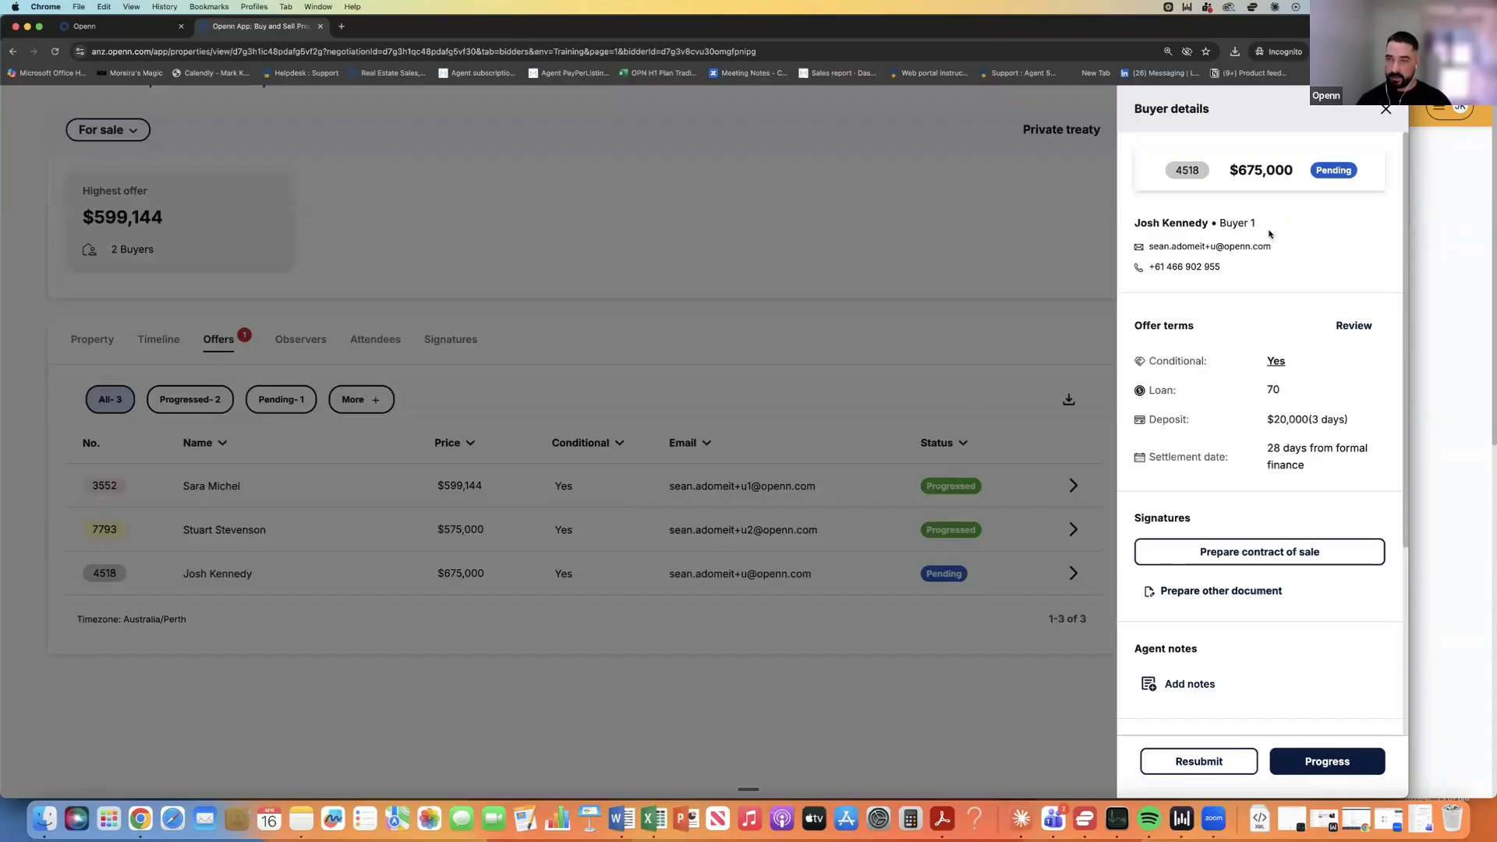
# Open the full terms of offer 4518 and review its finance details.
pyautogui.click(1354, 328)
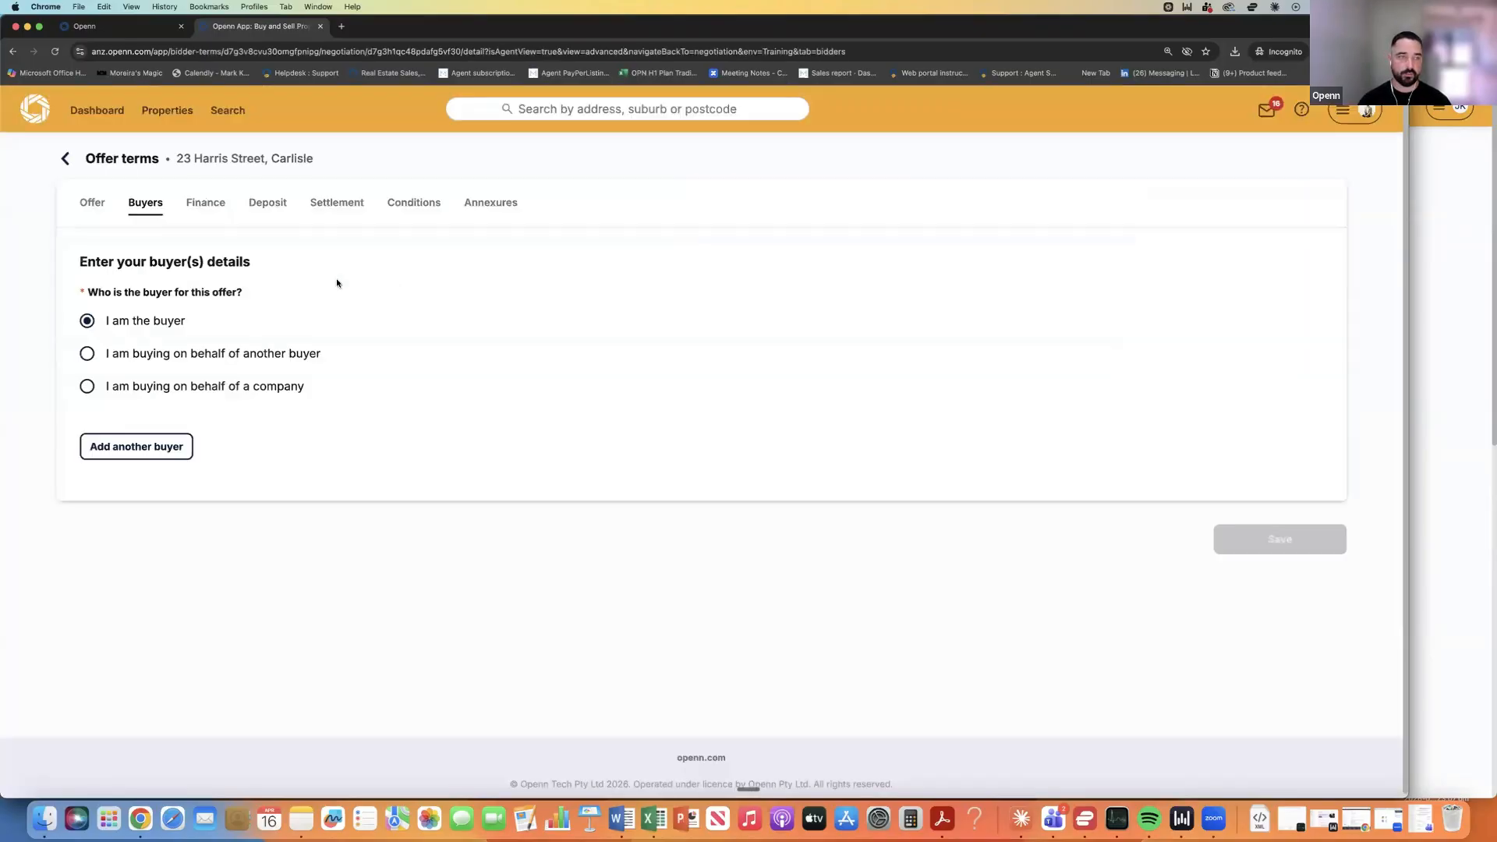
pyautogui.scroll(-5, 328, 284)
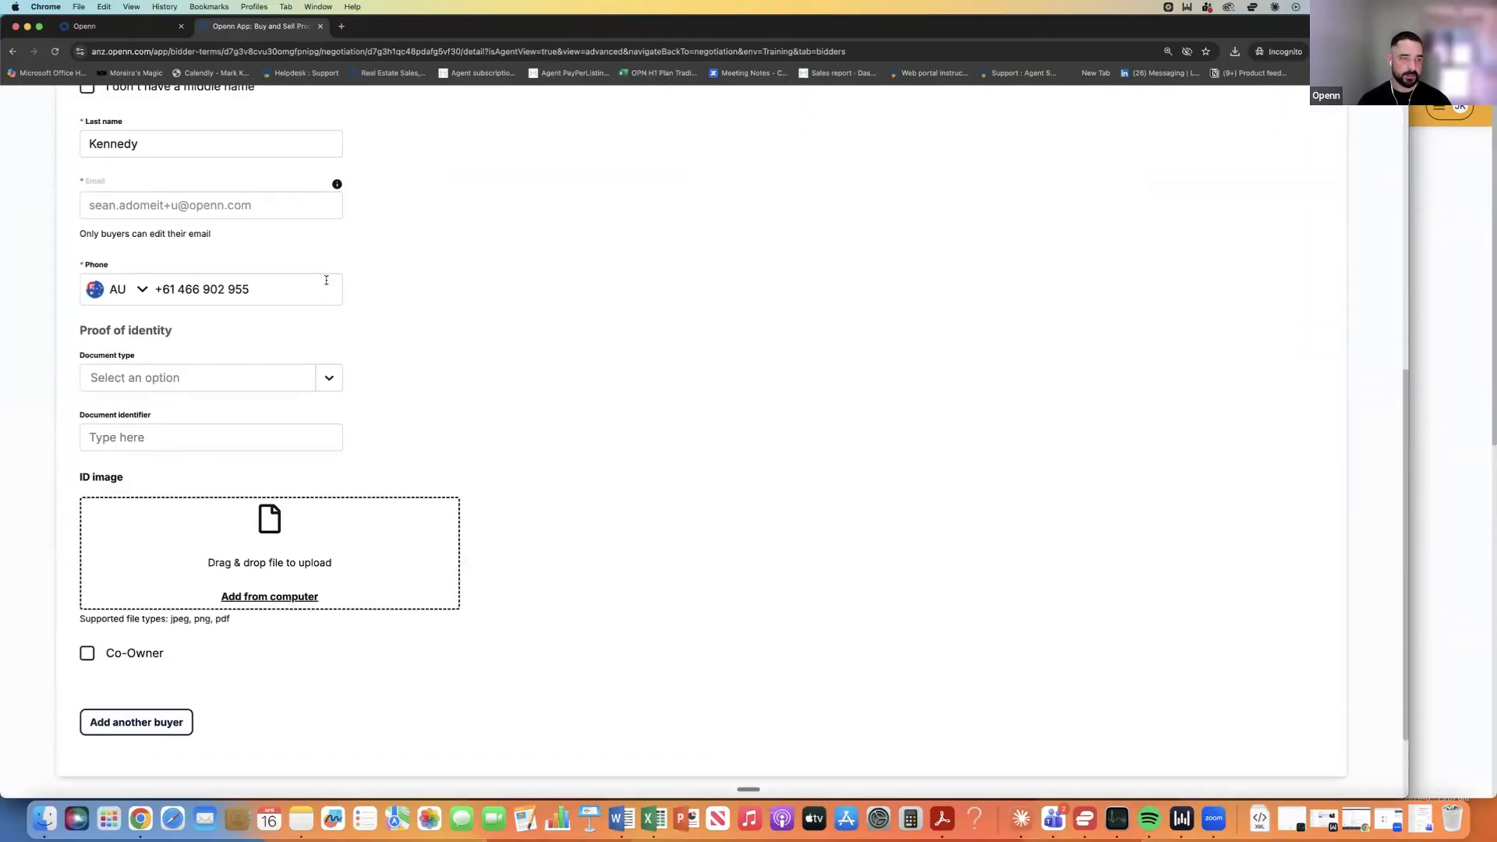
pyautogui.scroll(7, 326, 282)
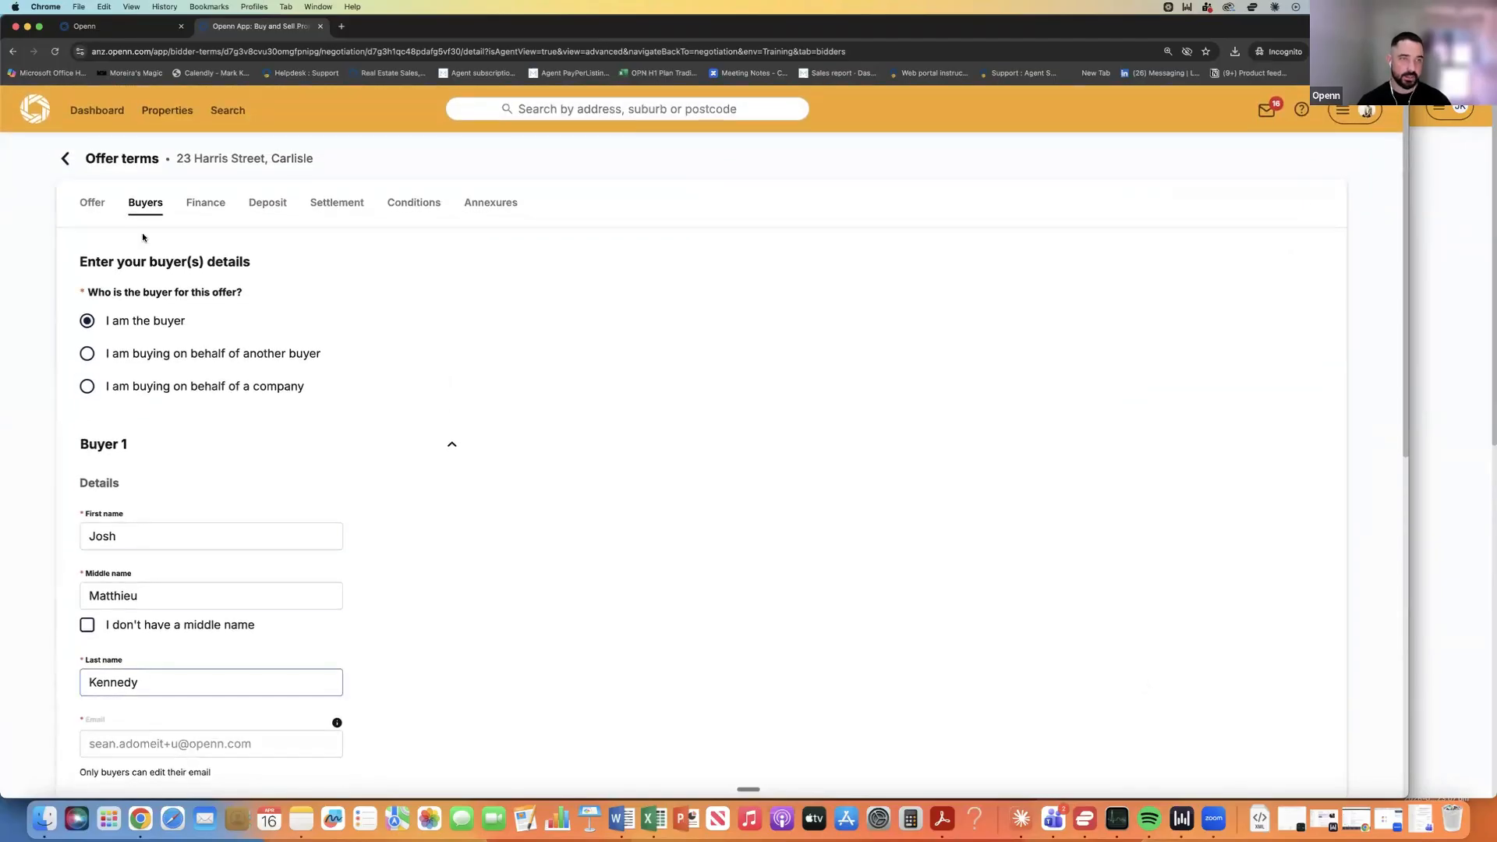
pyautogui.click(206, 202)
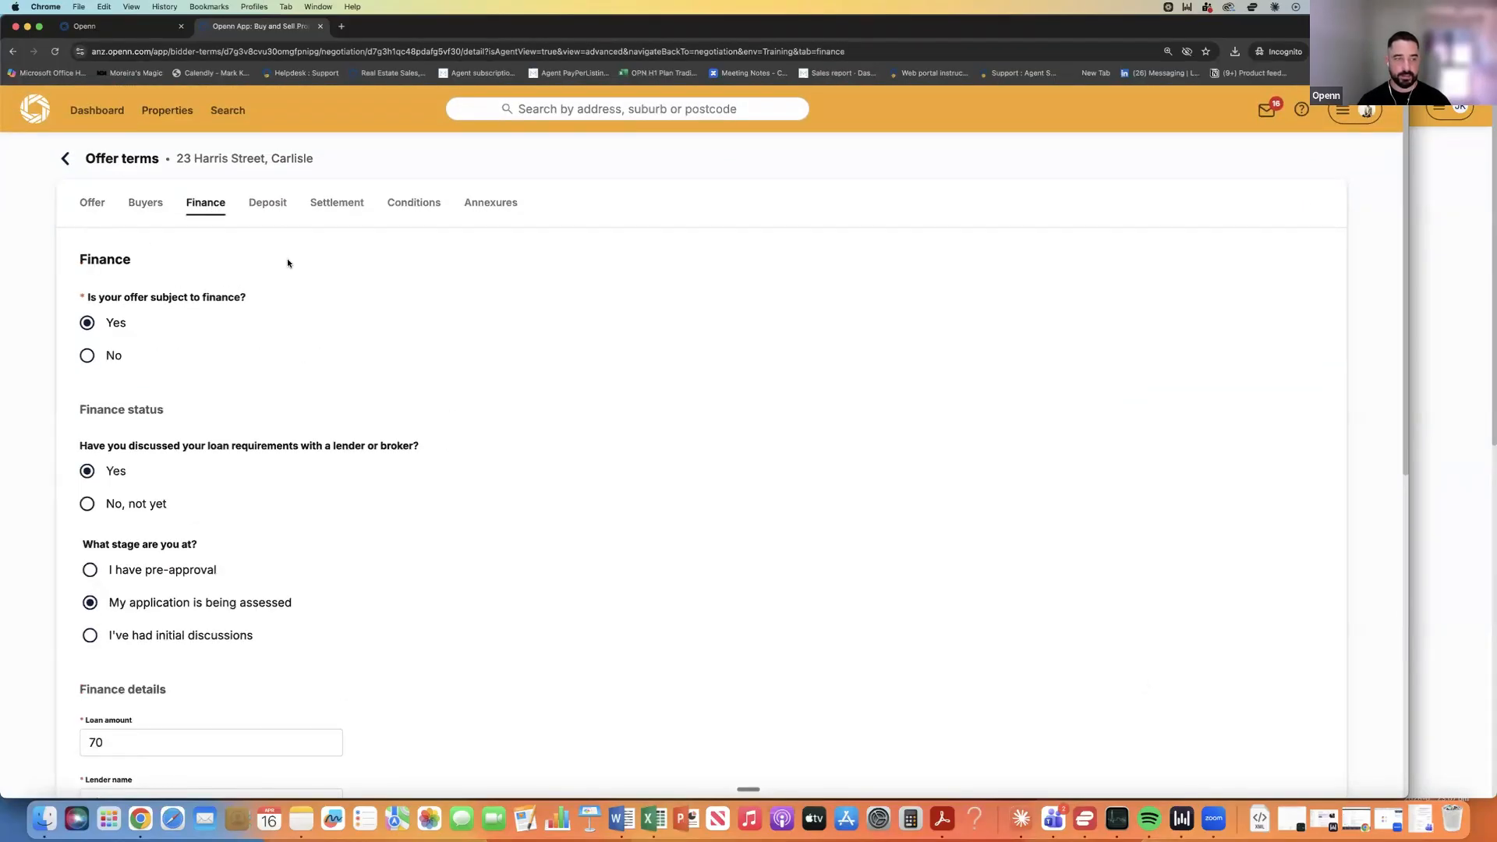
pyautogui.scroll(-5, 287, 259)
pyautogui.scroll(-3, 288, 261)
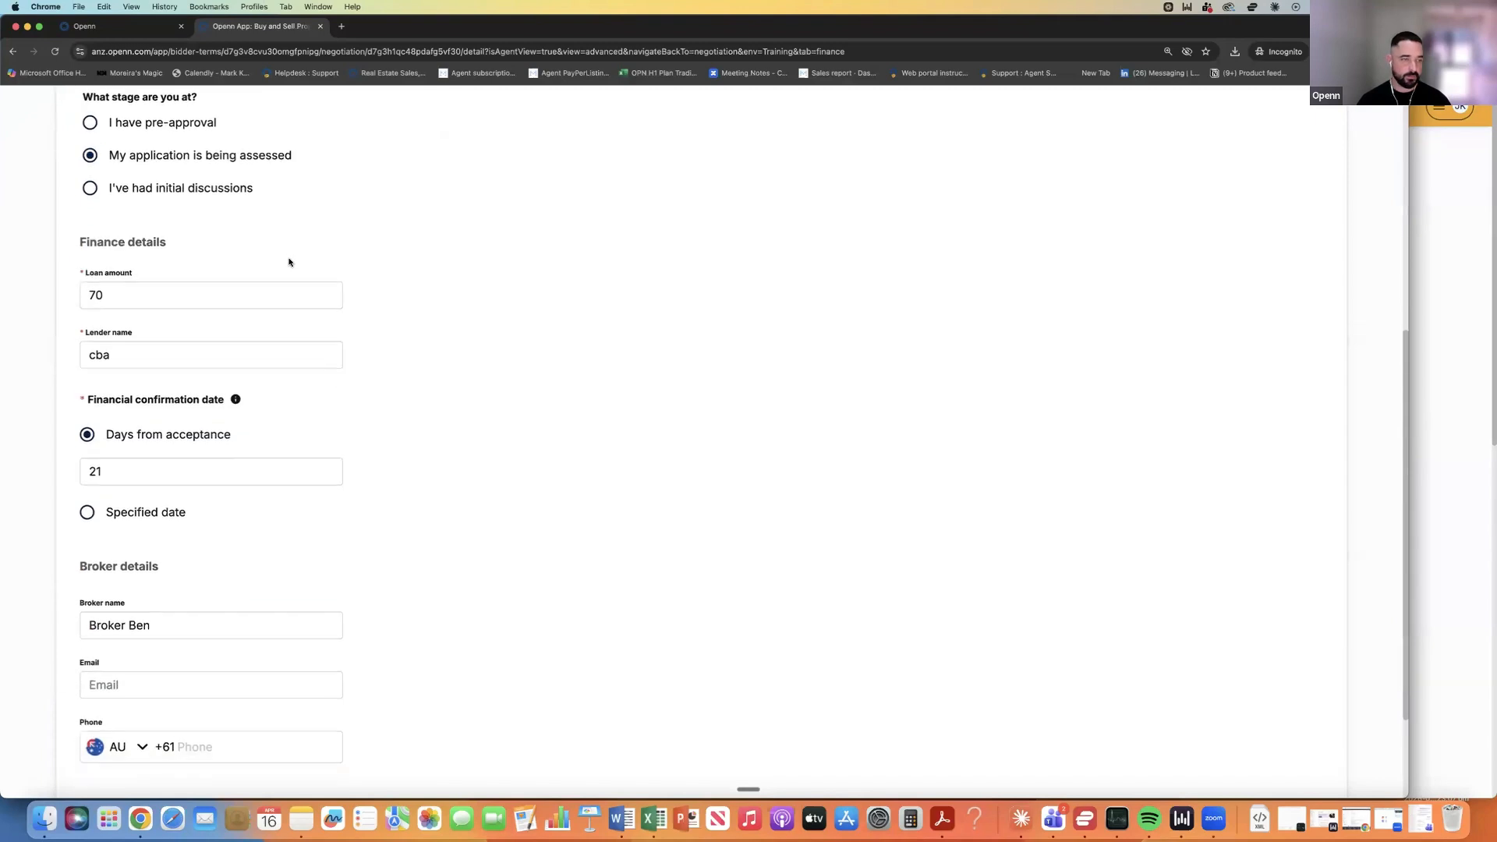
pyautogui.scroll(10, 288, 261)
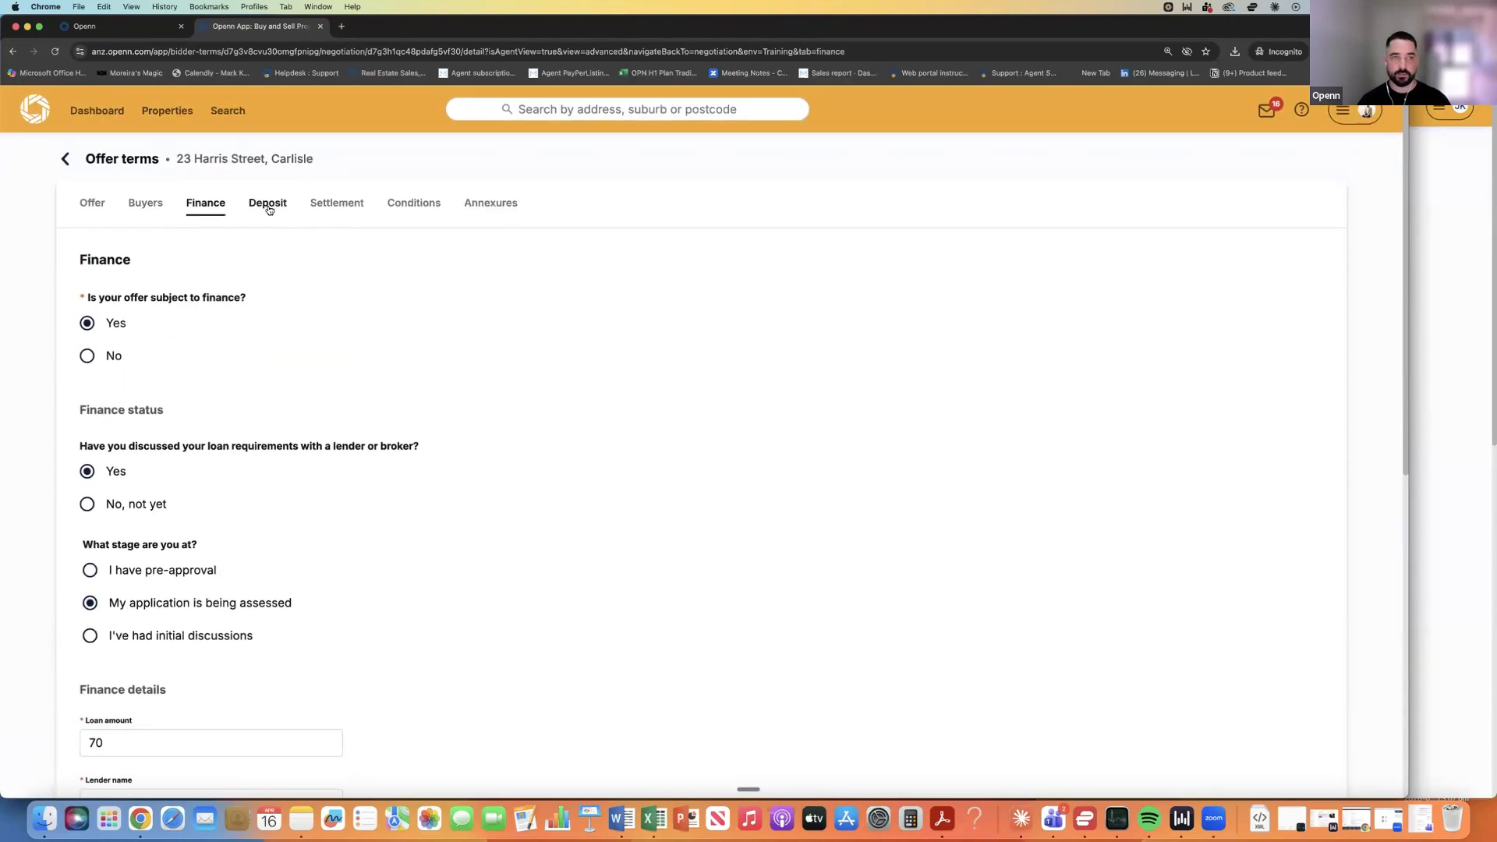
# Review the deposit, settlement and Pest and building special condition, leaving the conditions text unchanged.
pyautogui.click(268, 212)
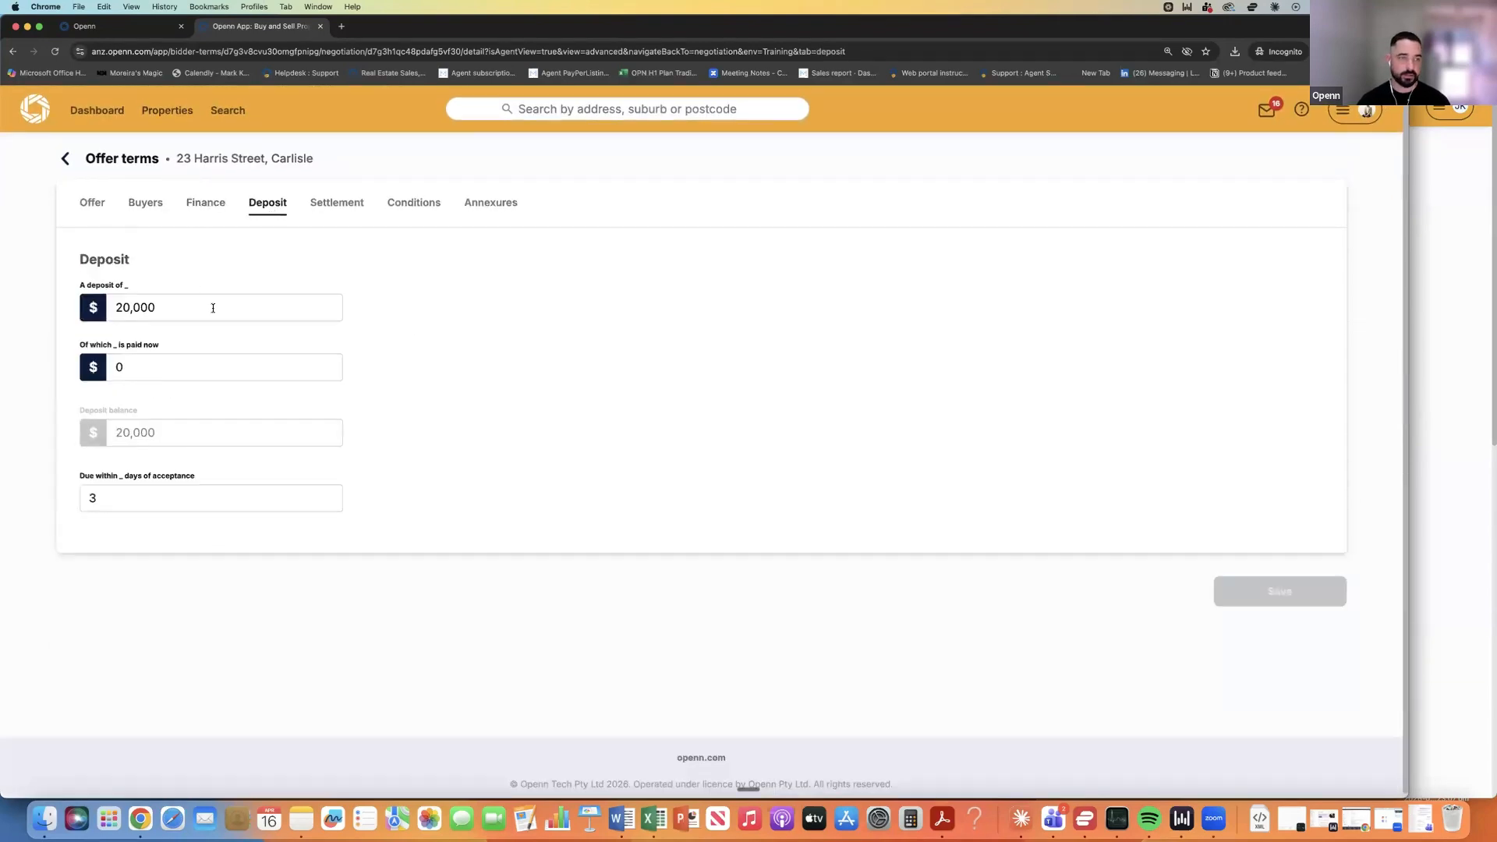
pyautogui.click(336, 206)
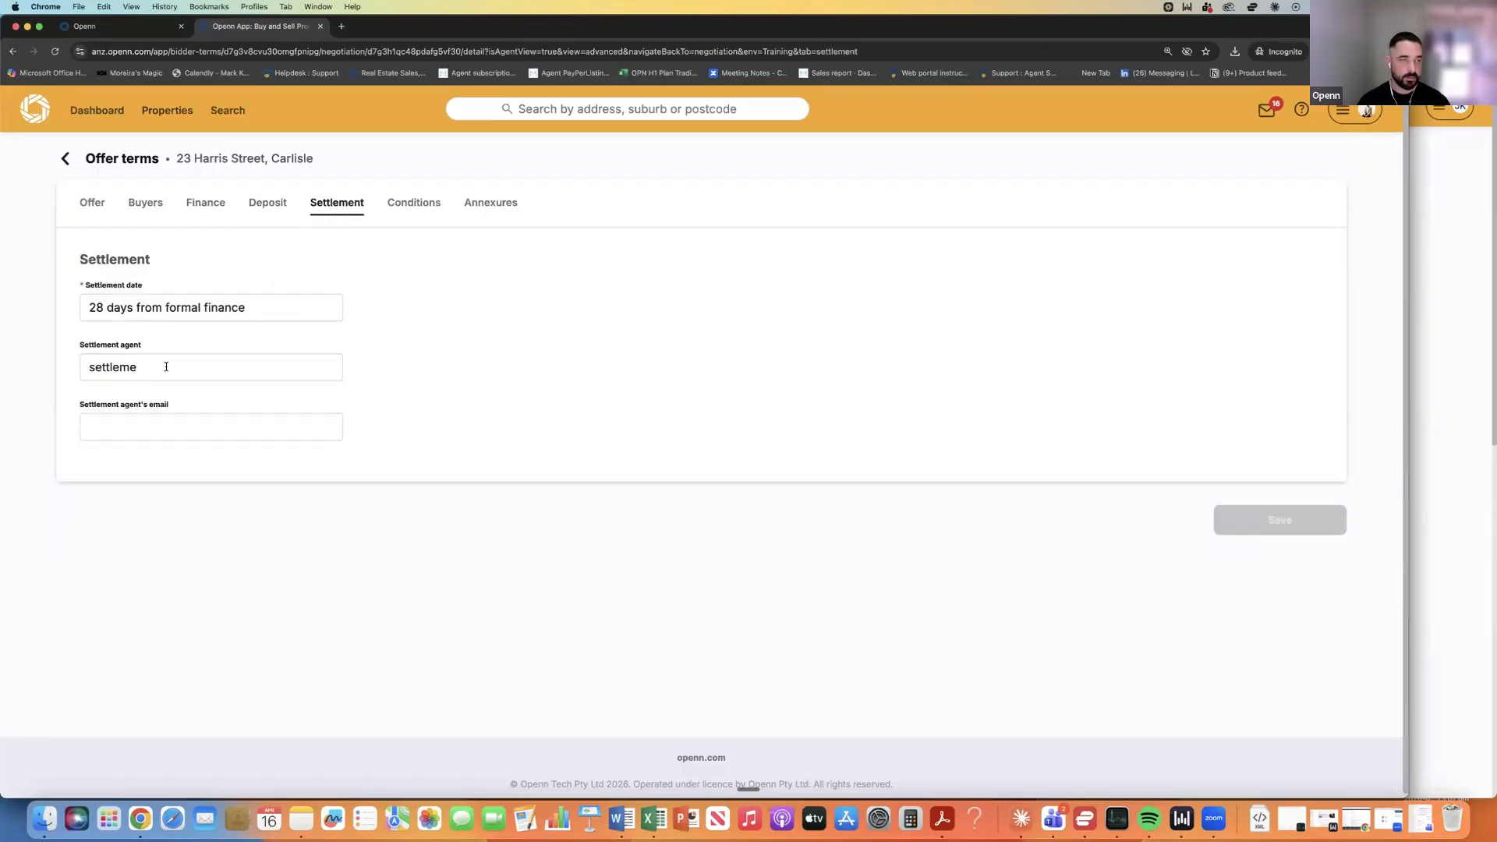
pyautogui.click(393, 219)
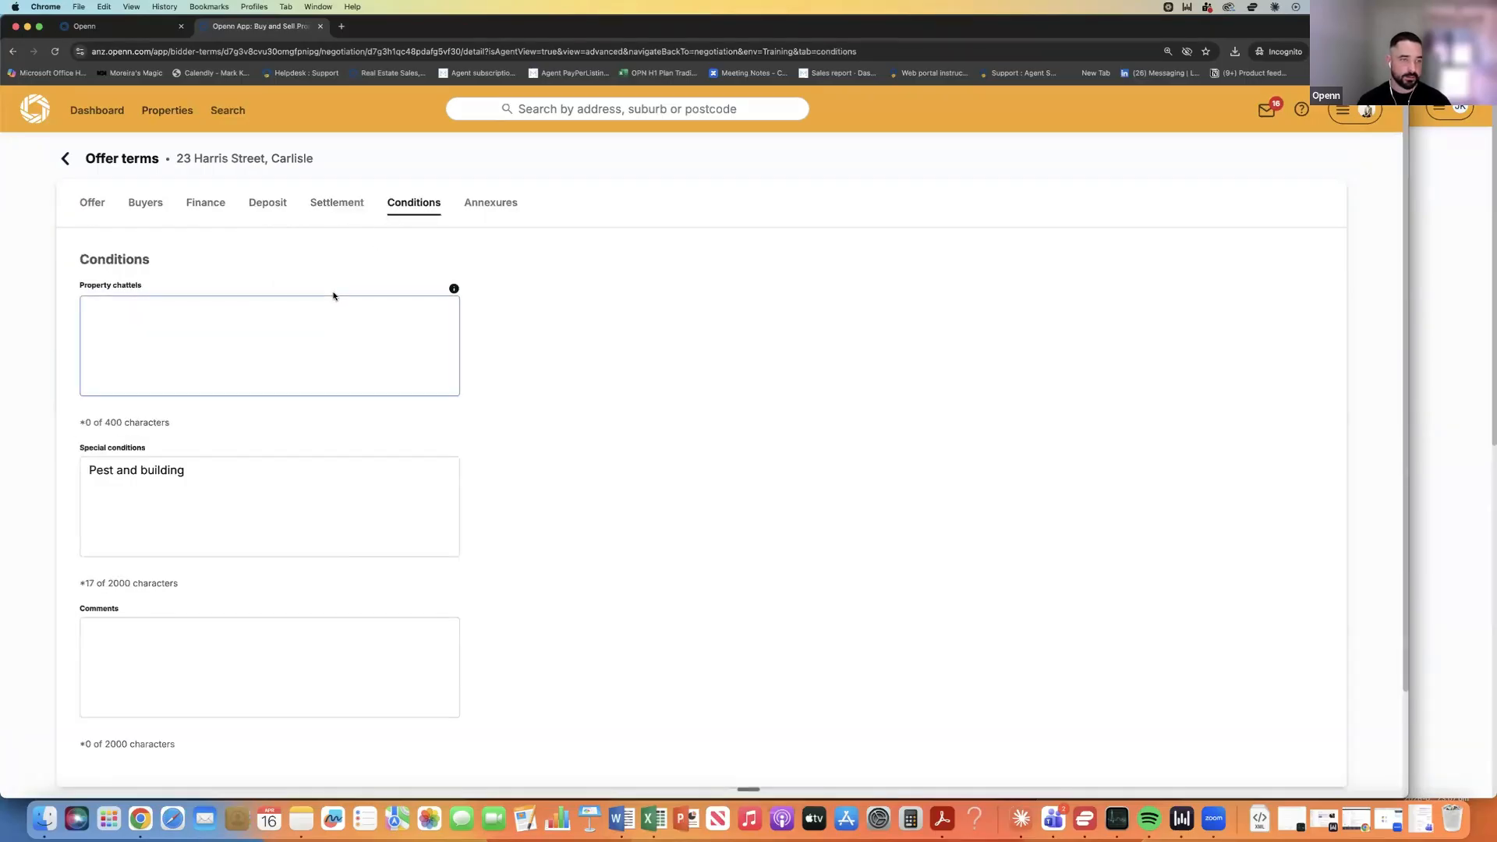
pyautogui.scroll(-1, 332, 296)
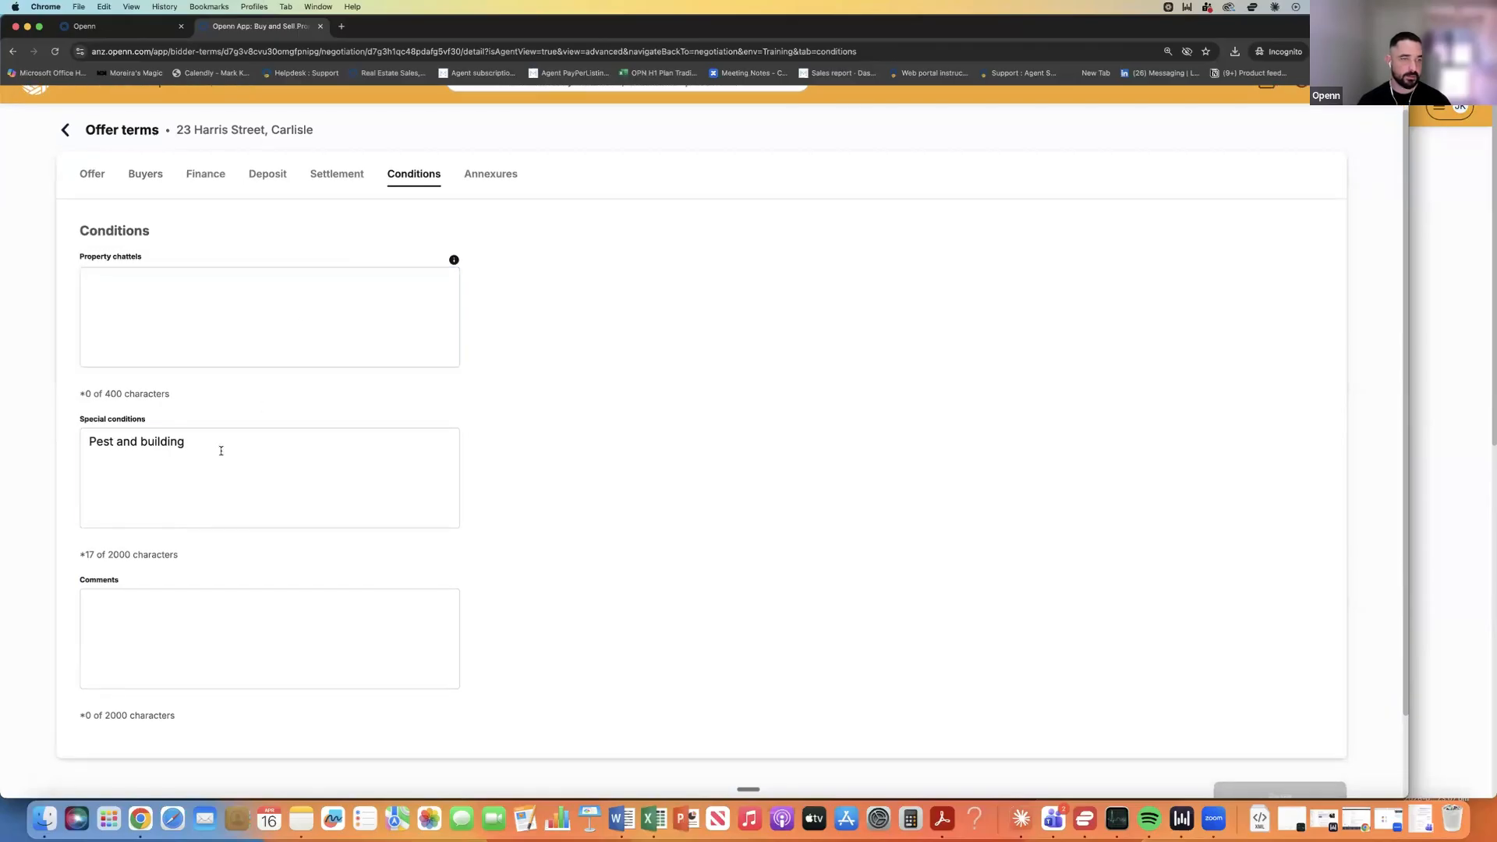
pyautogui.click(120, 443)
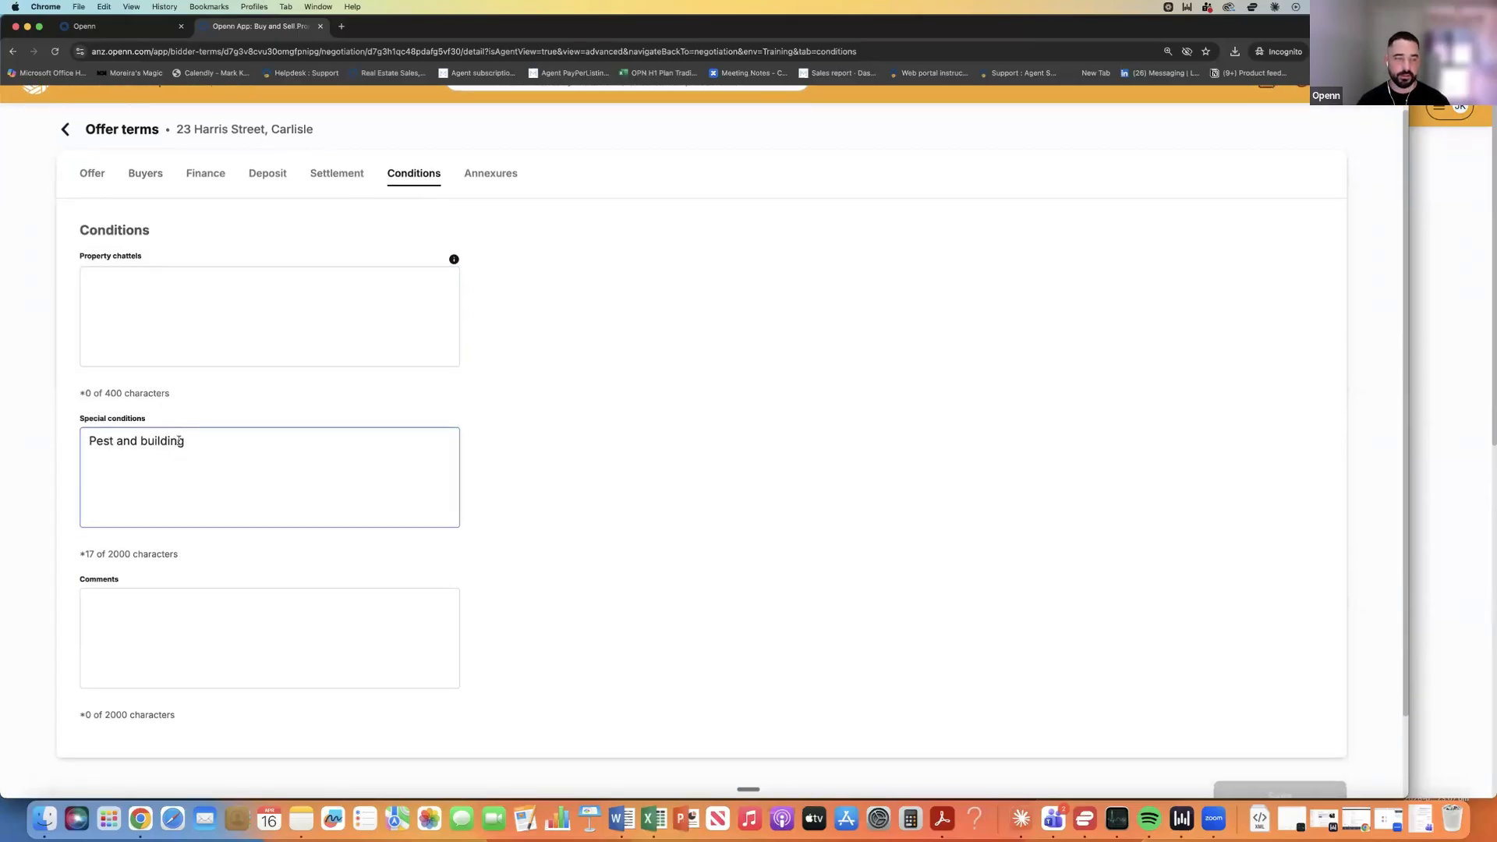
pyautogui.click(517, 209)
pyautogui.scroll(1, 525, 232)
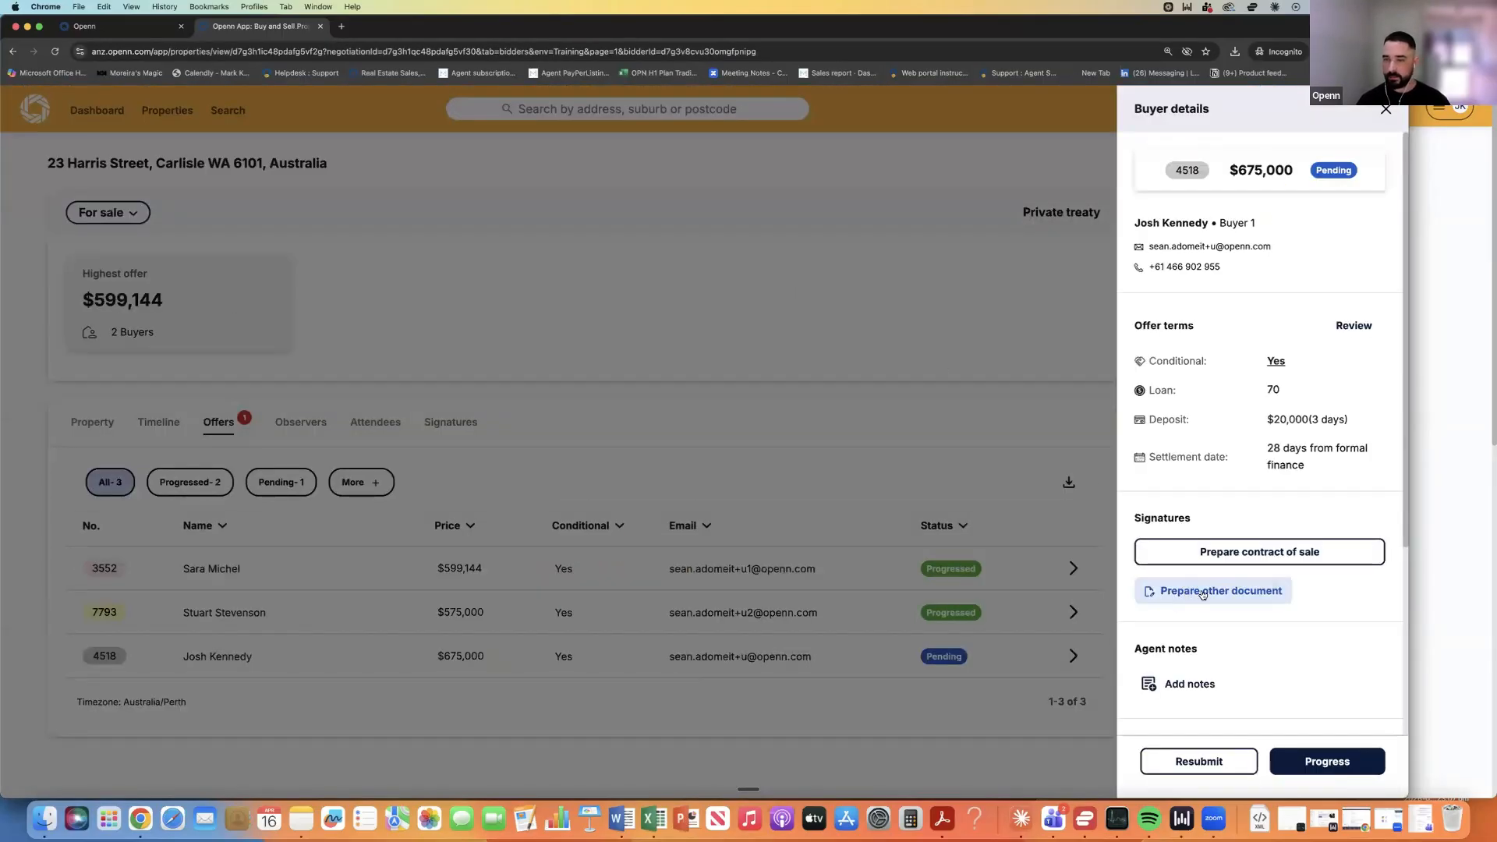
# Start a new document under Prepare other document with the buyer as the first signee.
pyautogui.click(1204, 592)
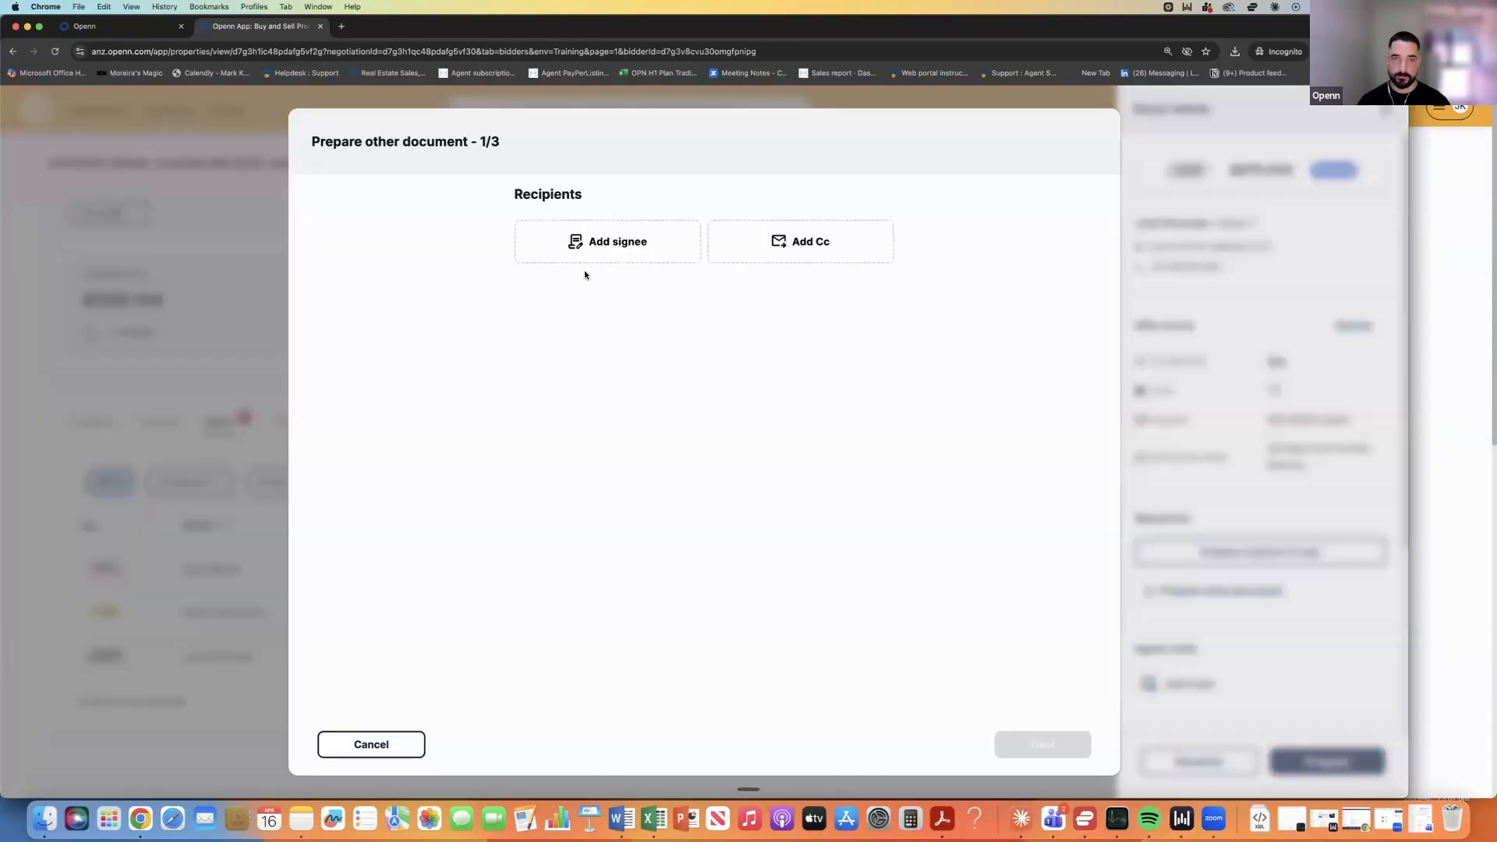
pyautogui.click(602, 243)
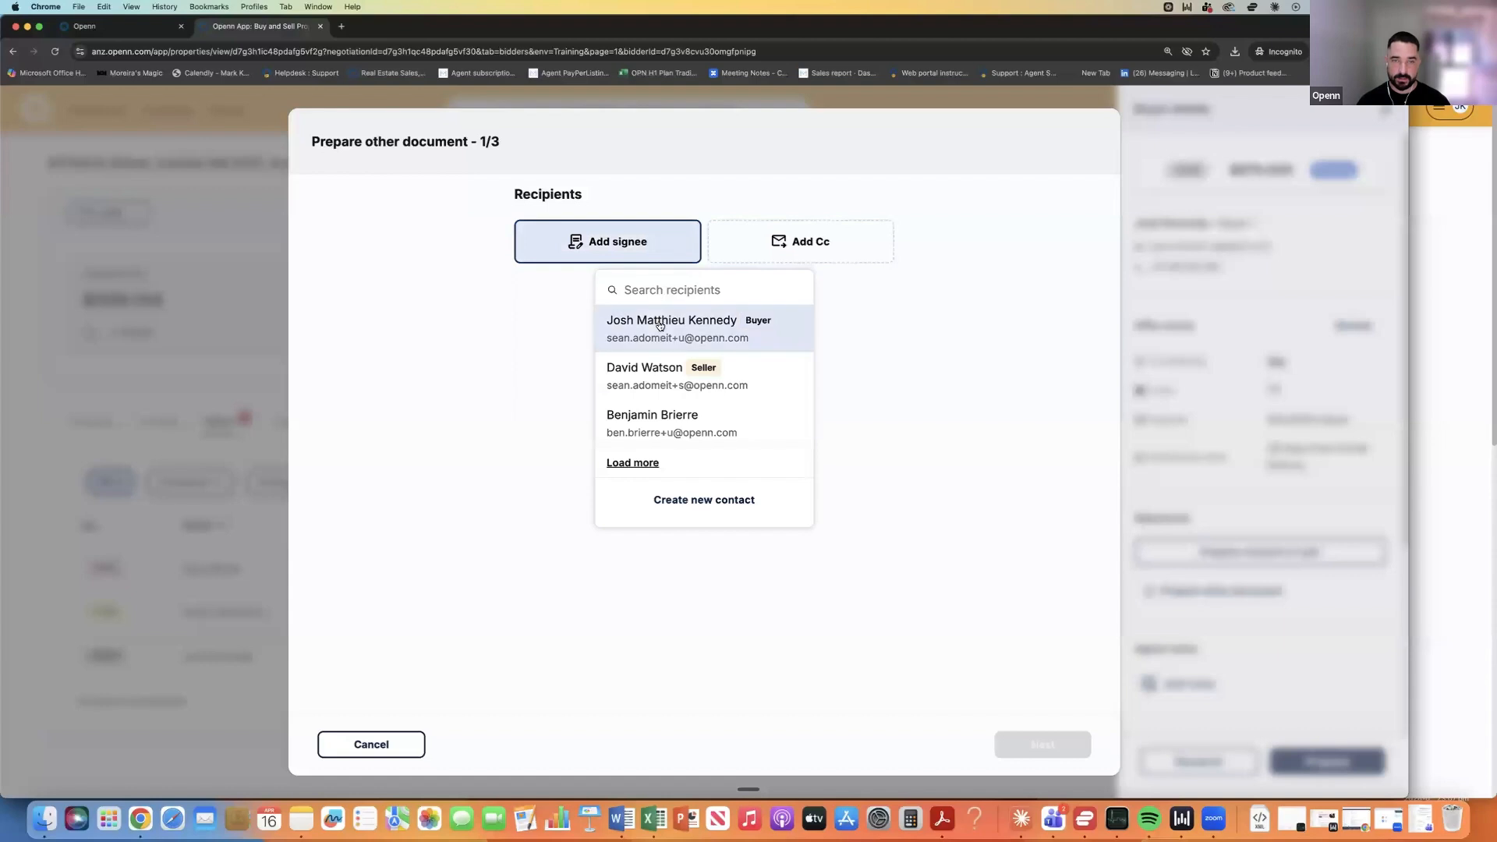
pyautogui.click(662, 326)
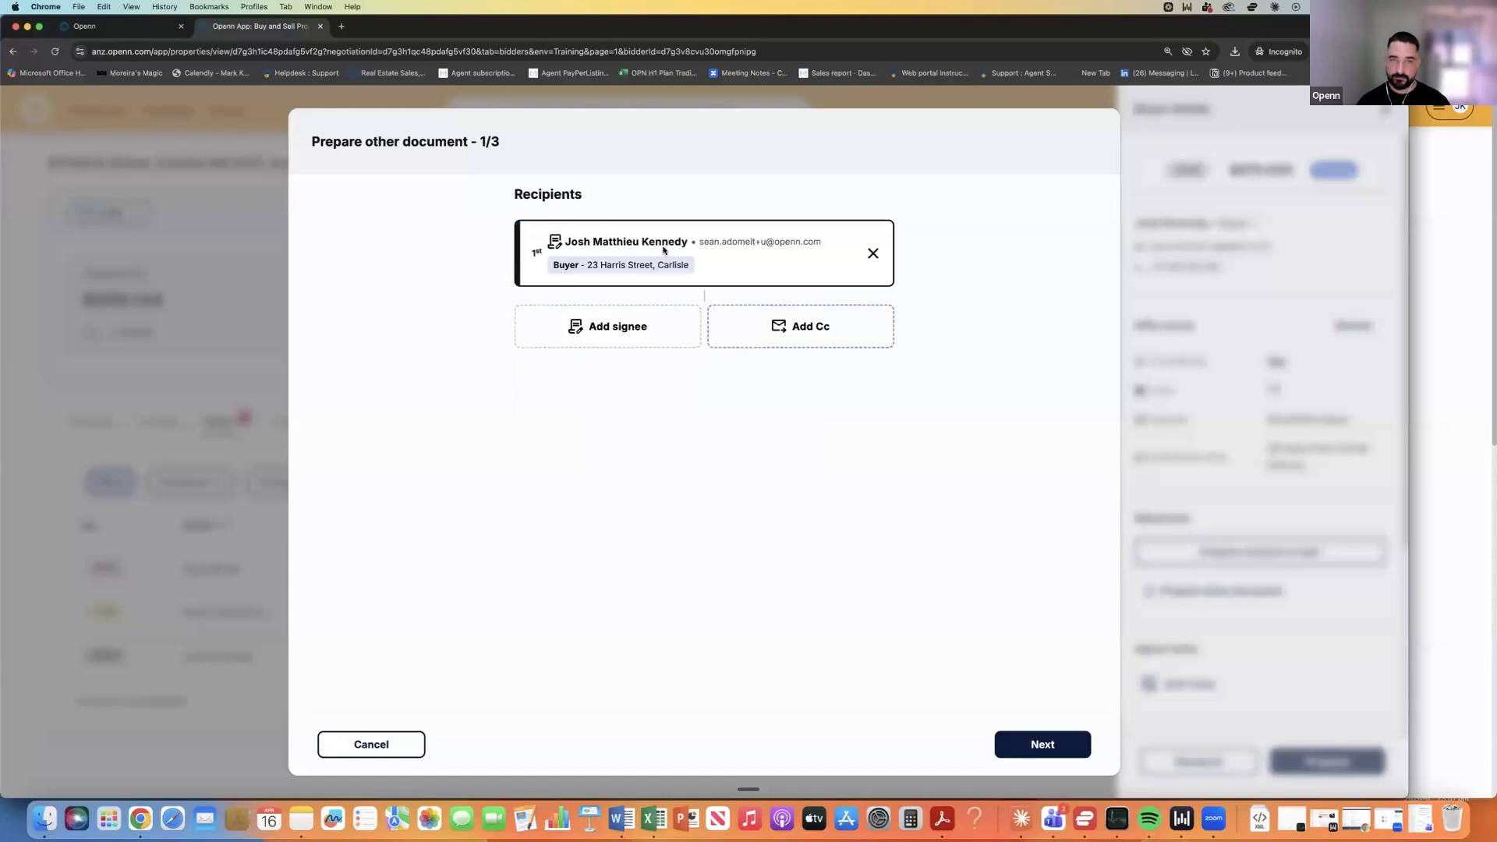
# Copy in the solicitor contact, remove it again, and continue to document selection.
pyautogui.click(803, 329)
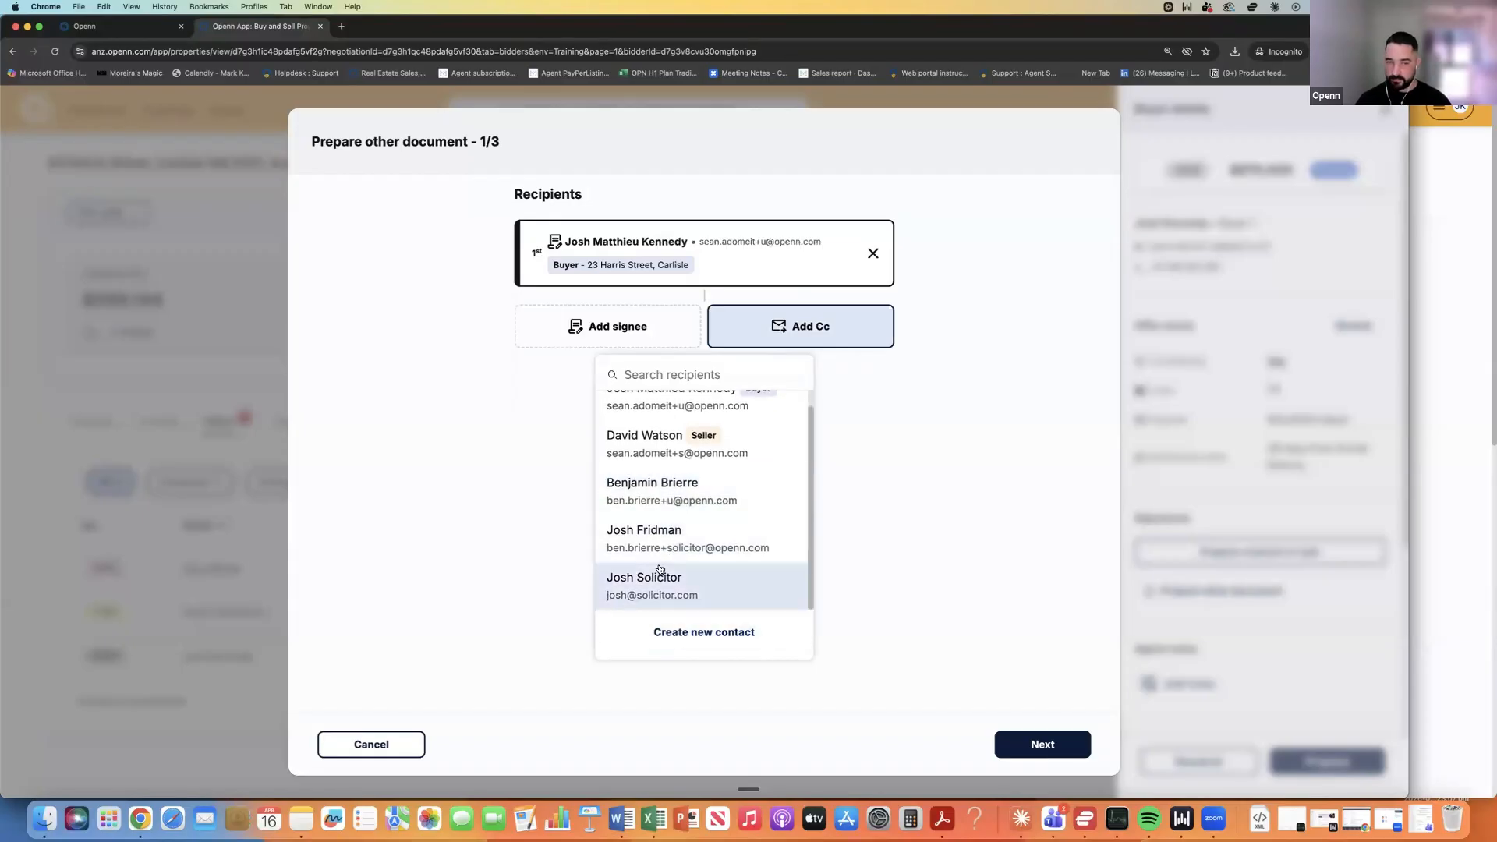
pyautogui.scroll(-1, 649, 594)
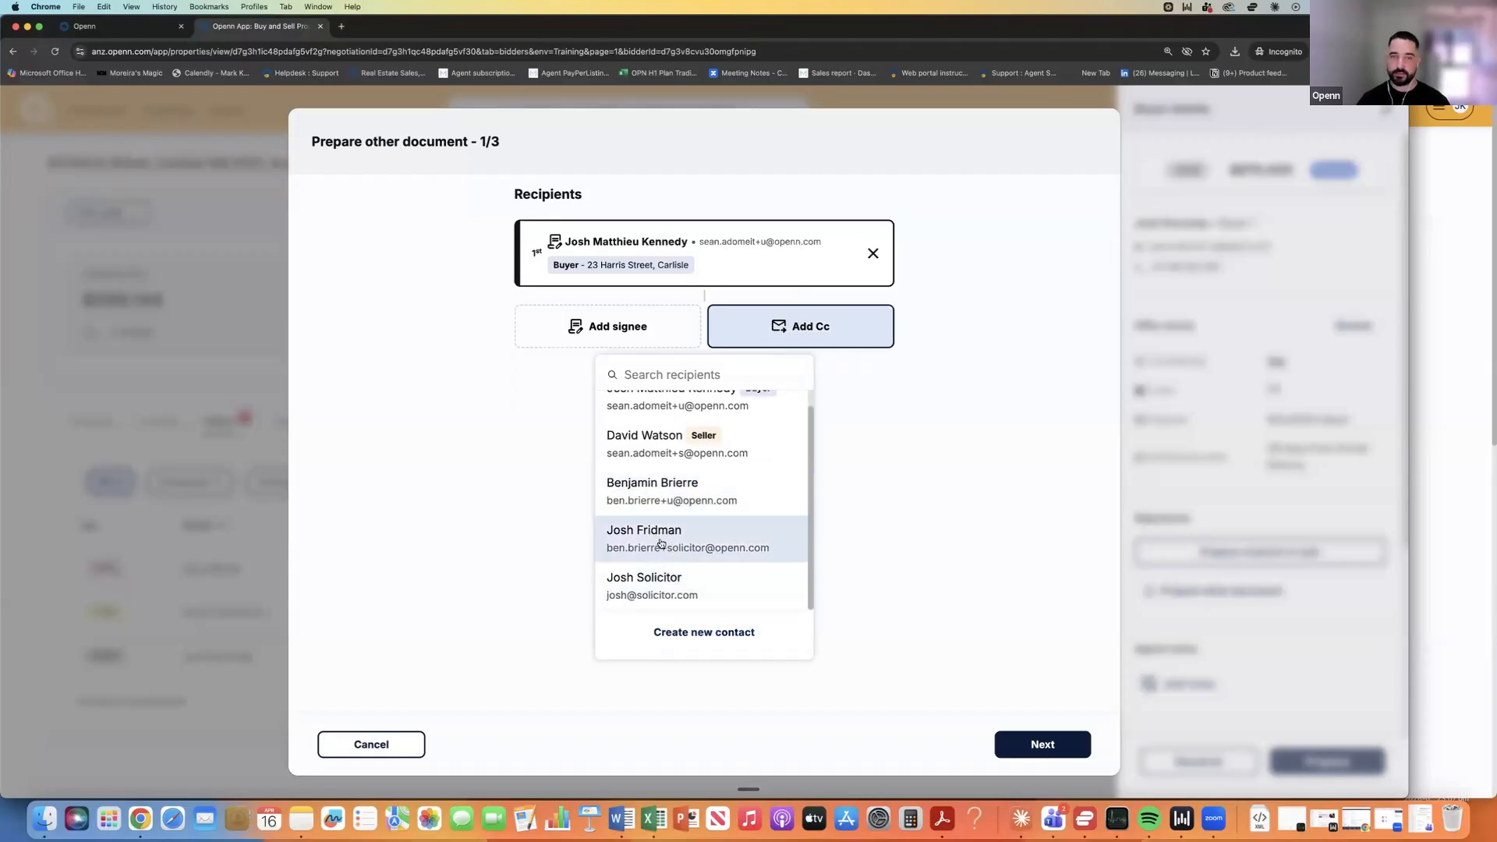
pyautogui.click(661, 544)
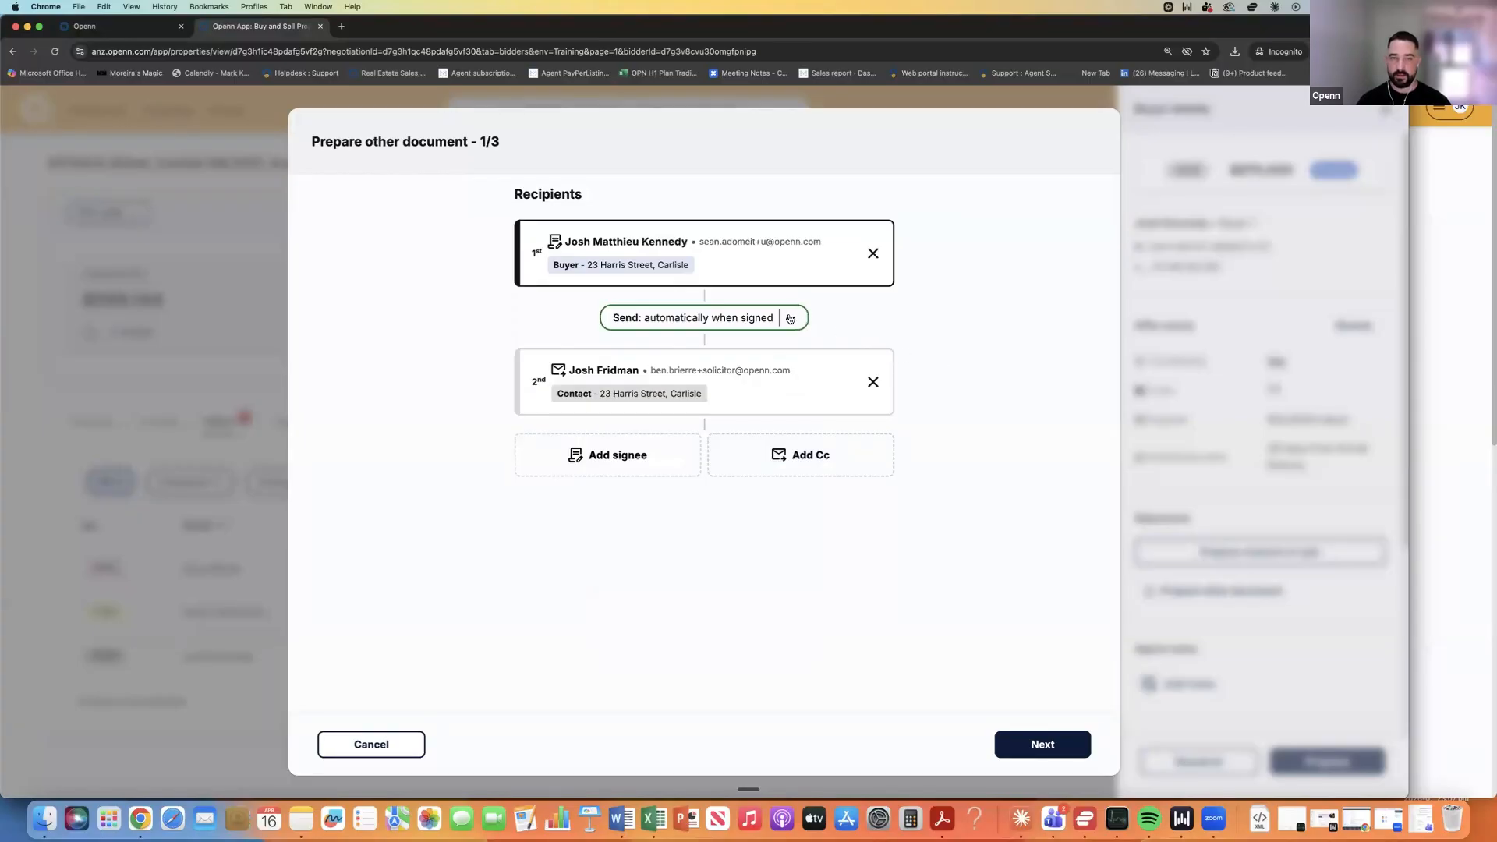
pyautogui.click(789, 468)
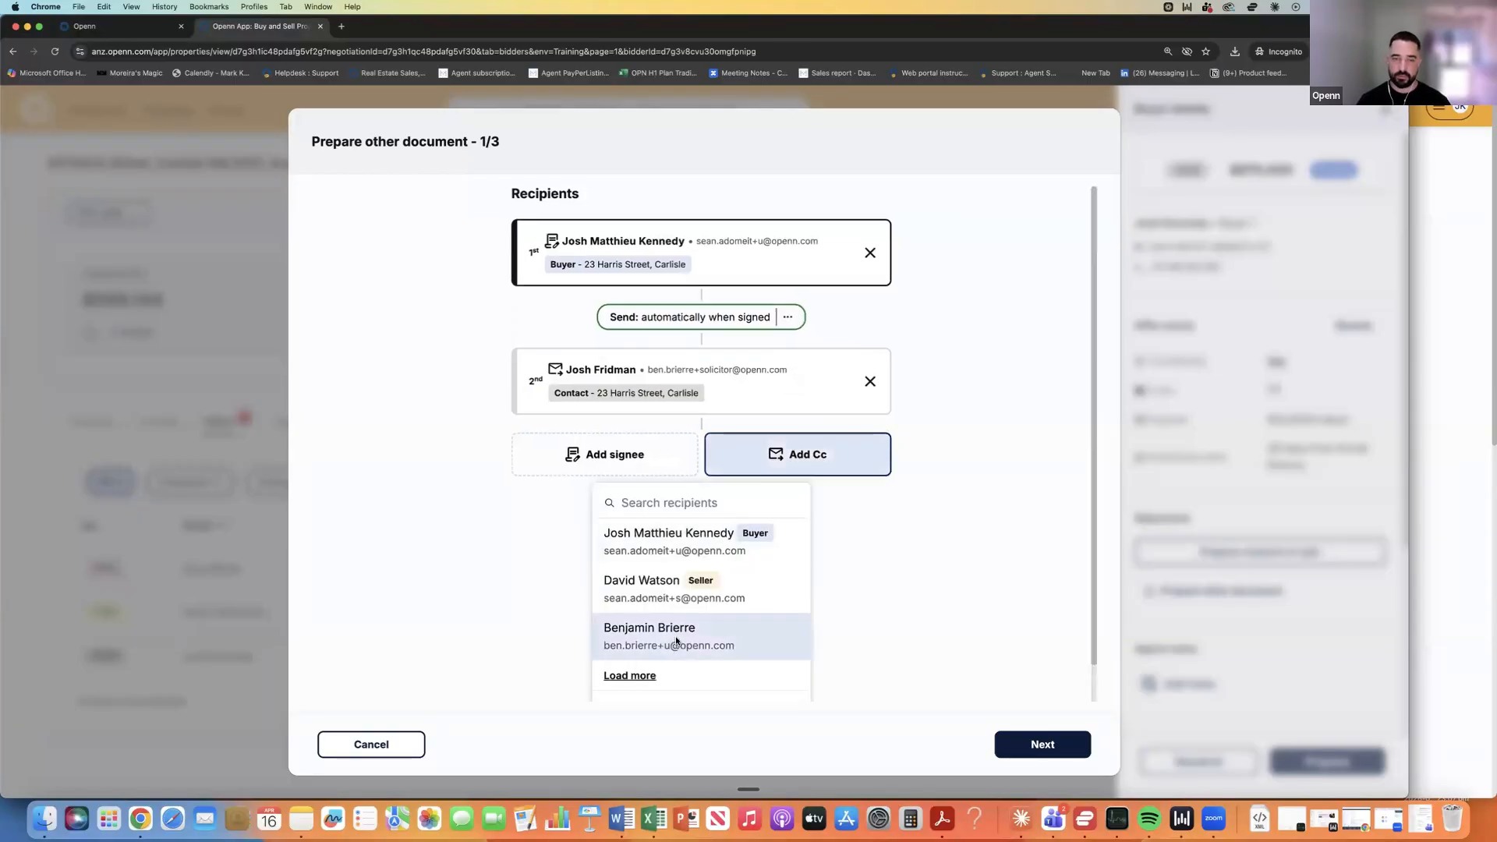
pyautogui.scroll(-1, 676, 641)
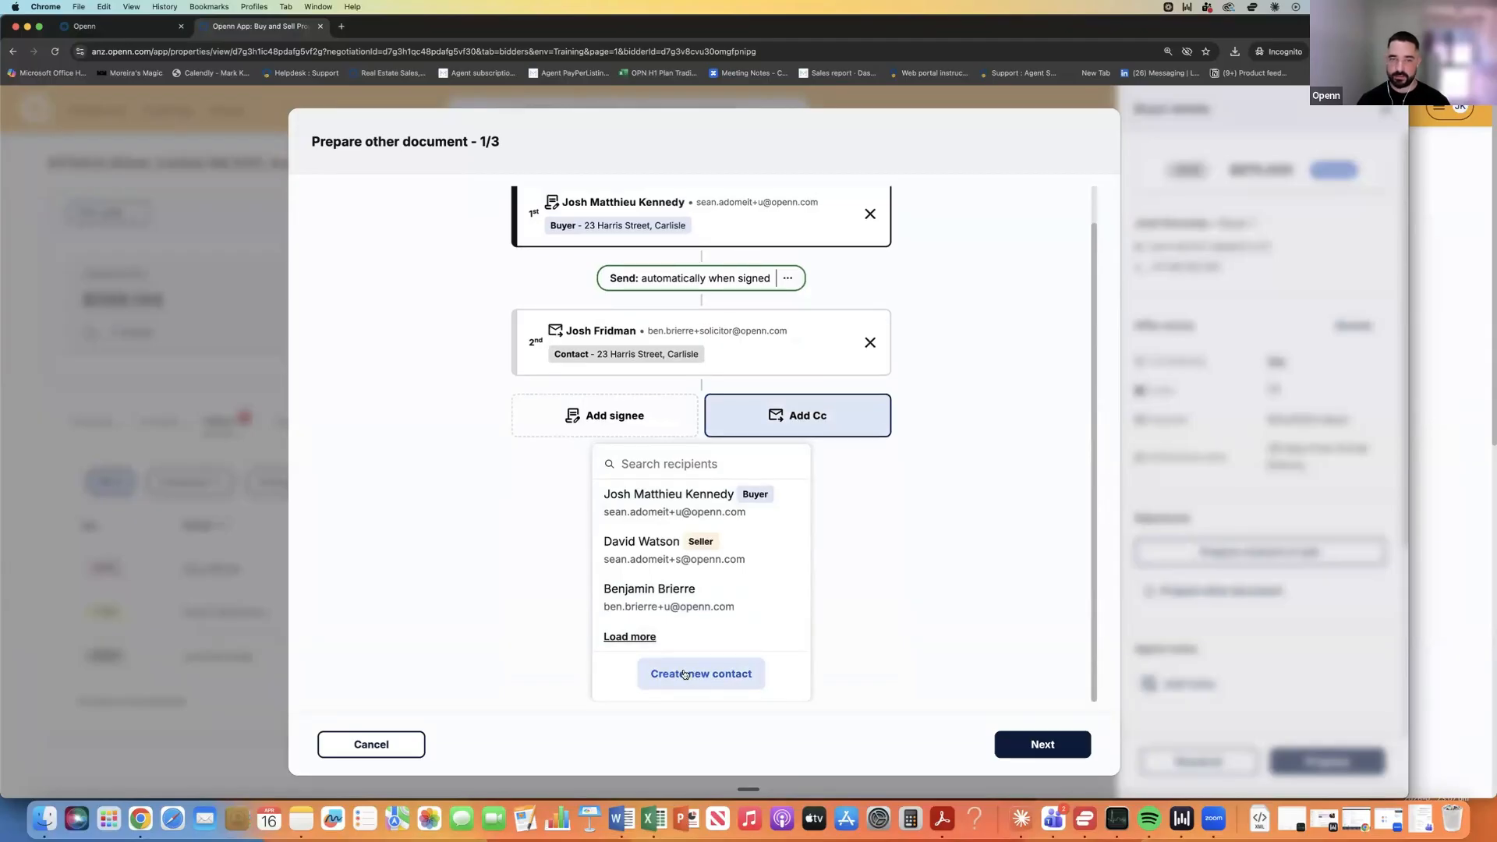
pyautogui.click(945, 546)
pyautogui.click(870, 378)
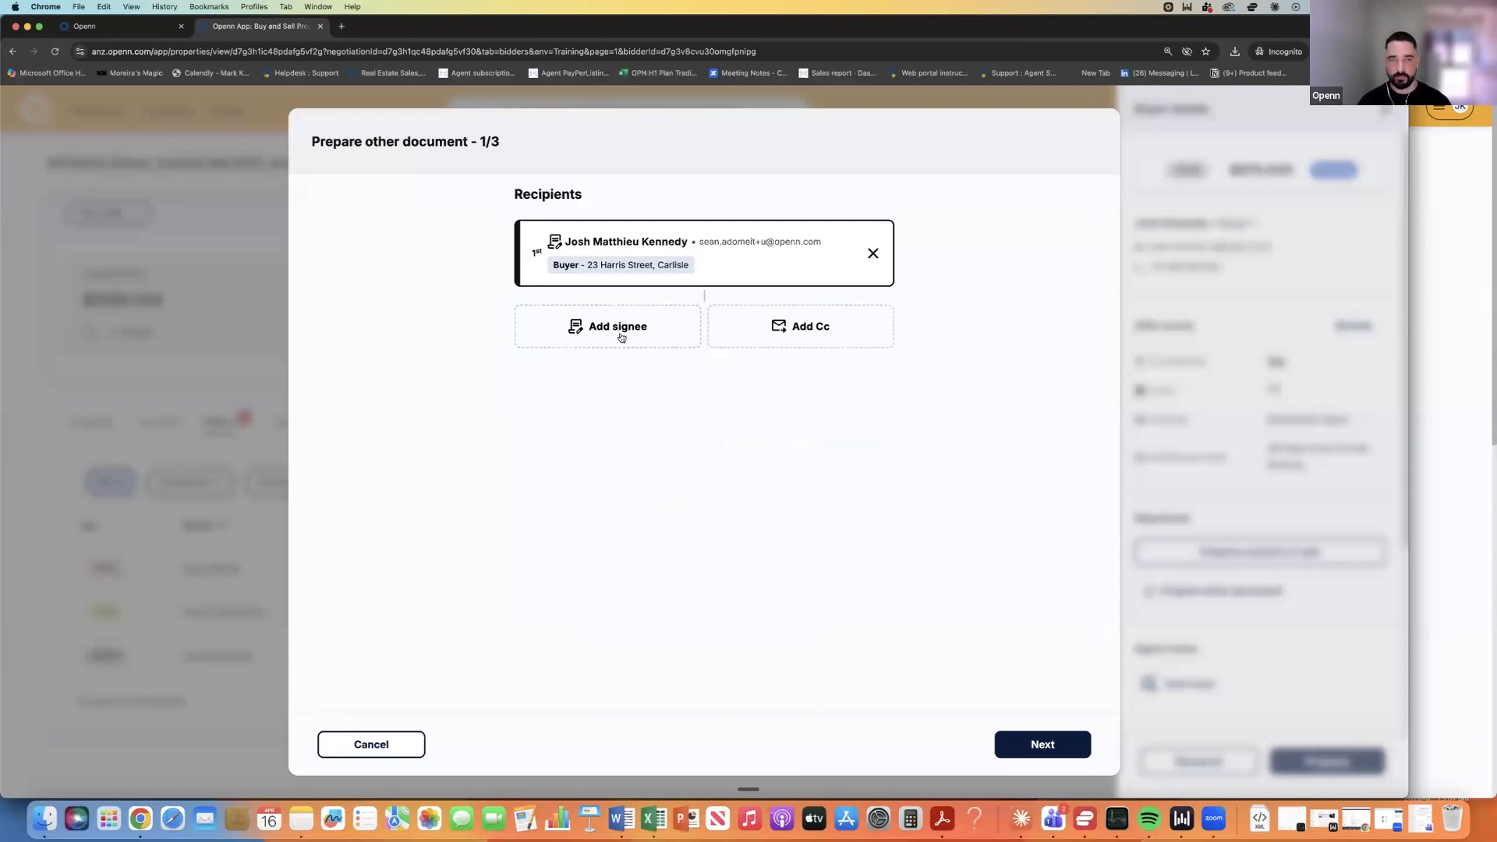
pyautogui.click(1042, 745)
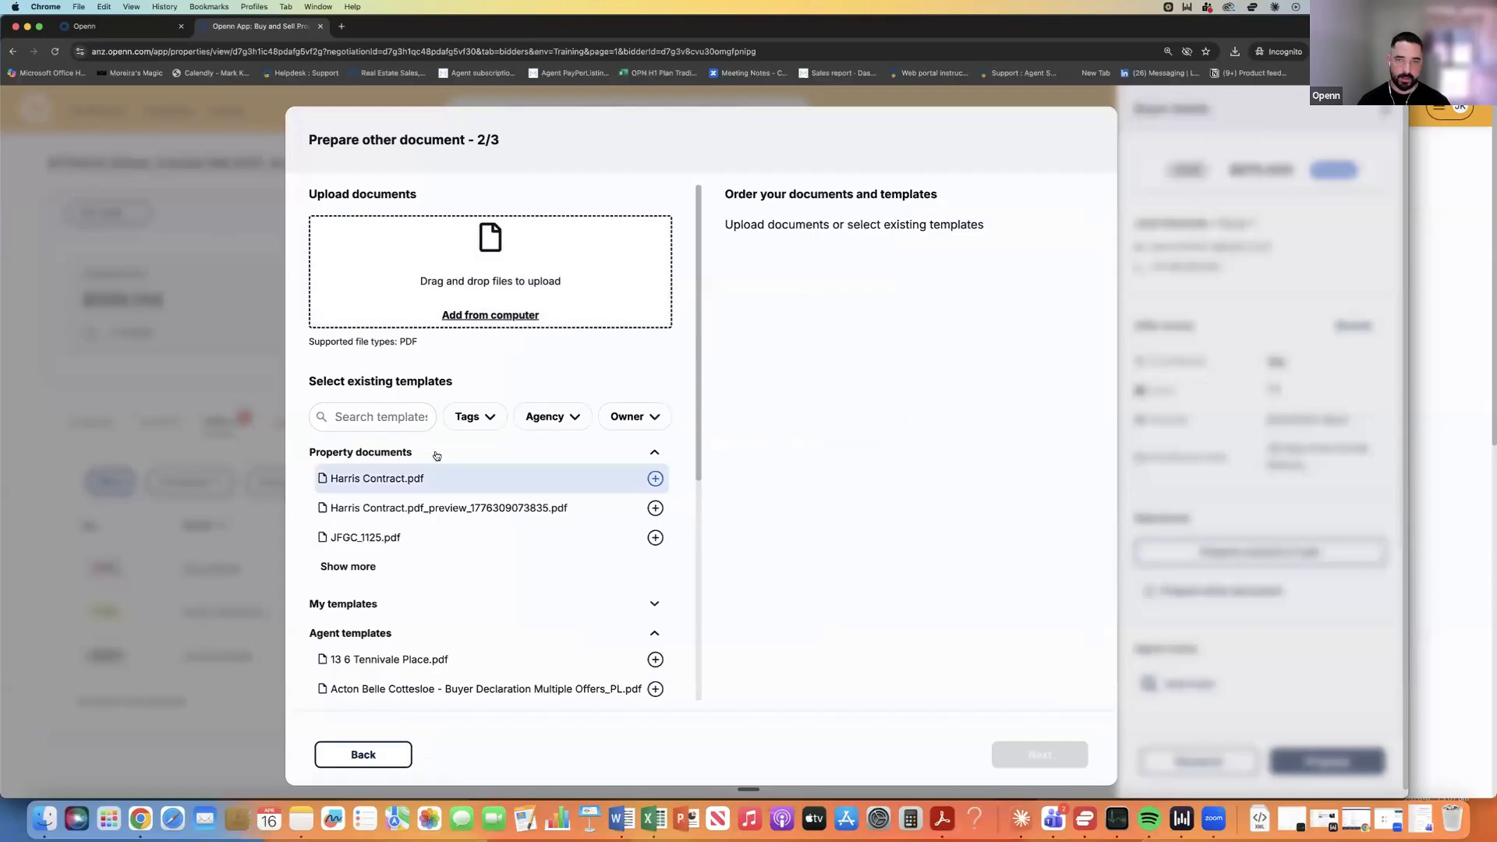
# Add Pre Contractual Disclosure_Harris.pdf and keep the name Pre Contractual Disclosure_Harris - Signature.pdf.
pyautogui.click(348, 567)
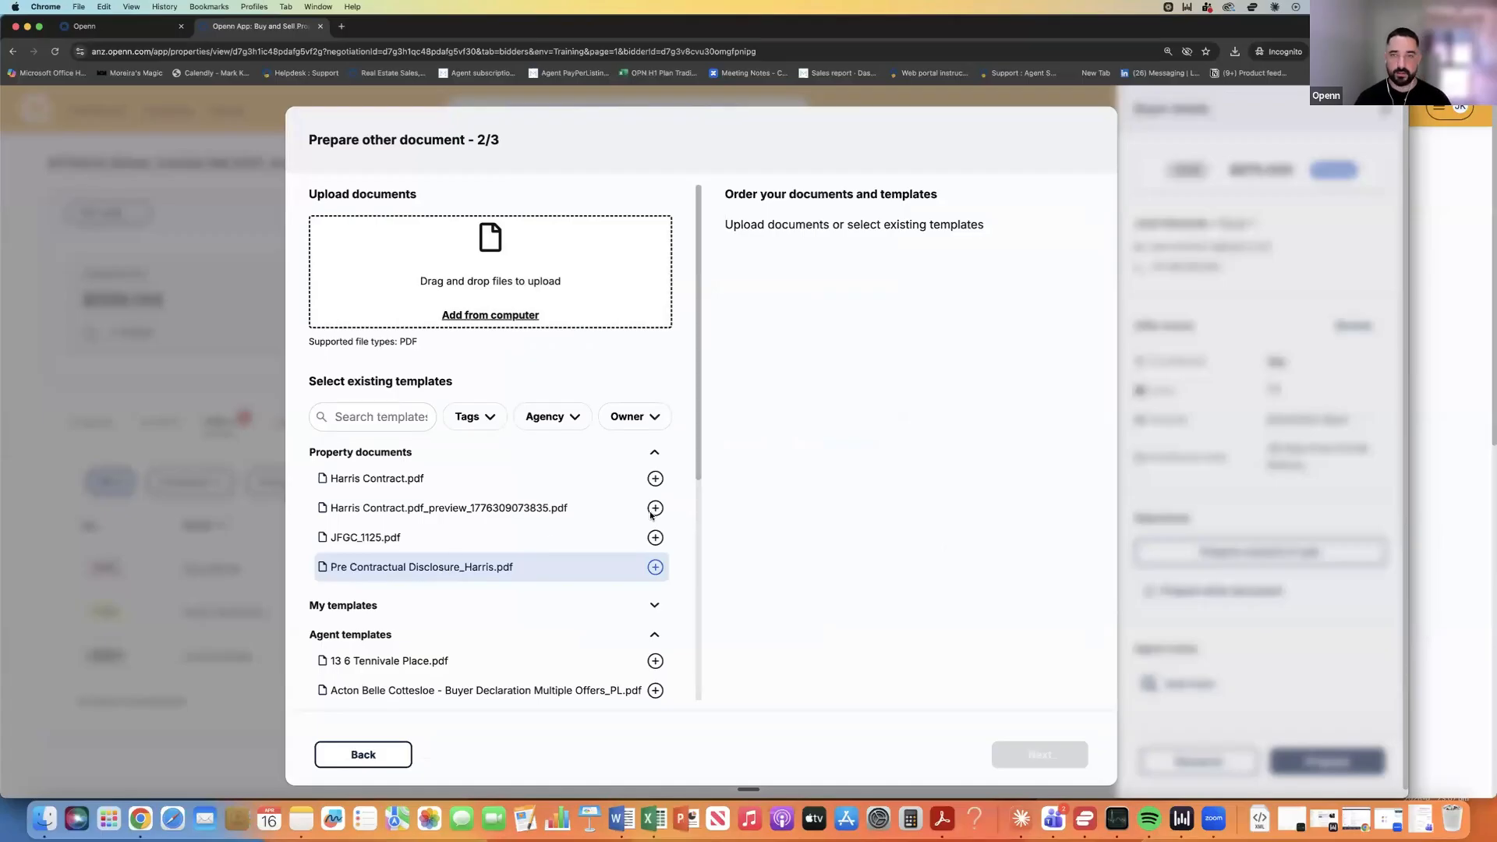
pyautogui.click(440, 574)
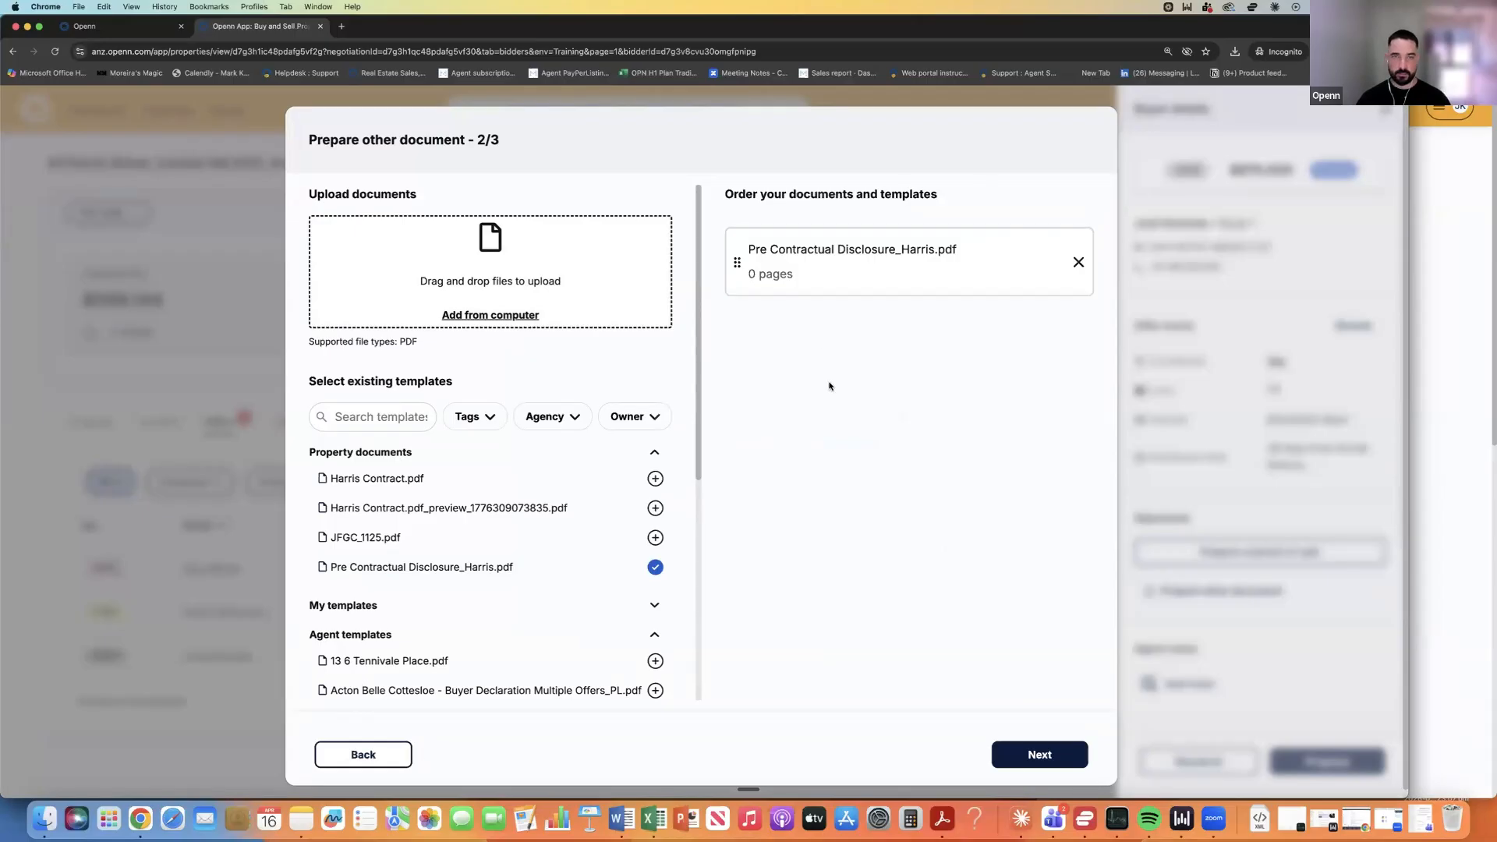
pyautogui.scroll(-1, 1038, 743)
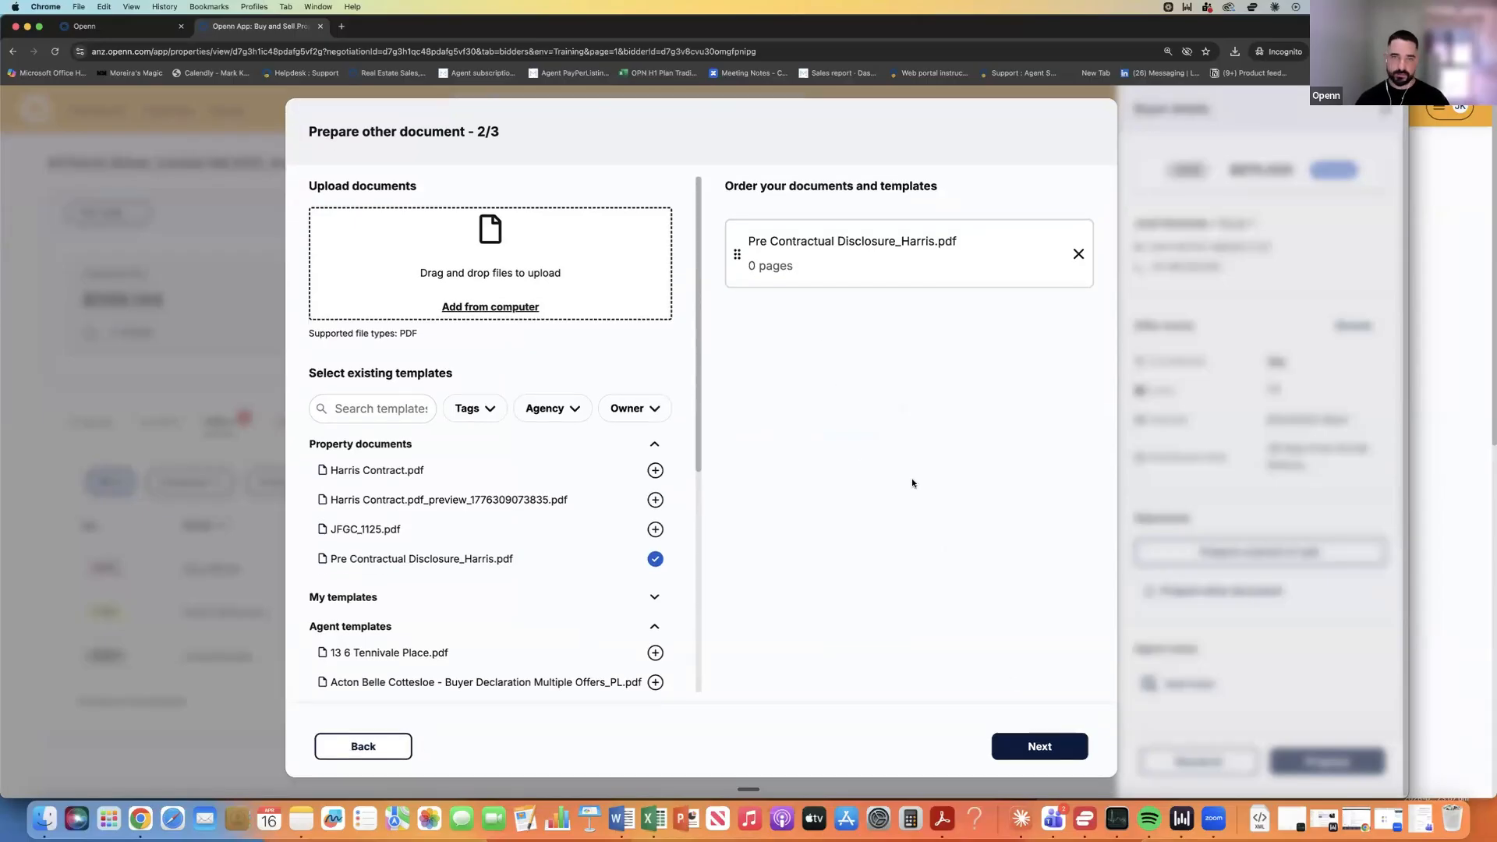
pyautogui.click(1031, 747)
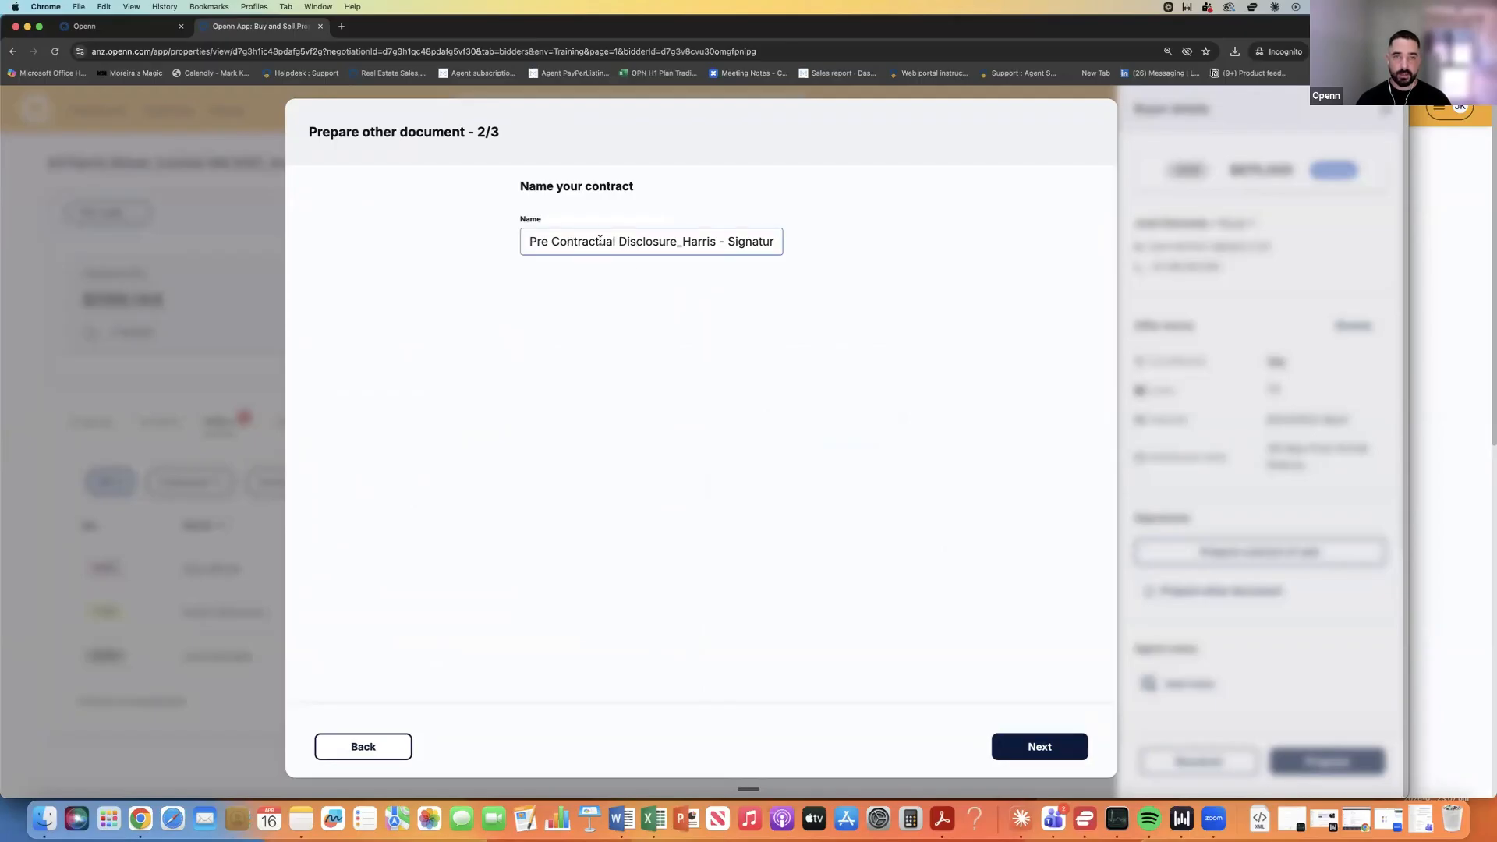
pyautogui.moveTo(727, 242); pyautogui.dragTo(786, 242)
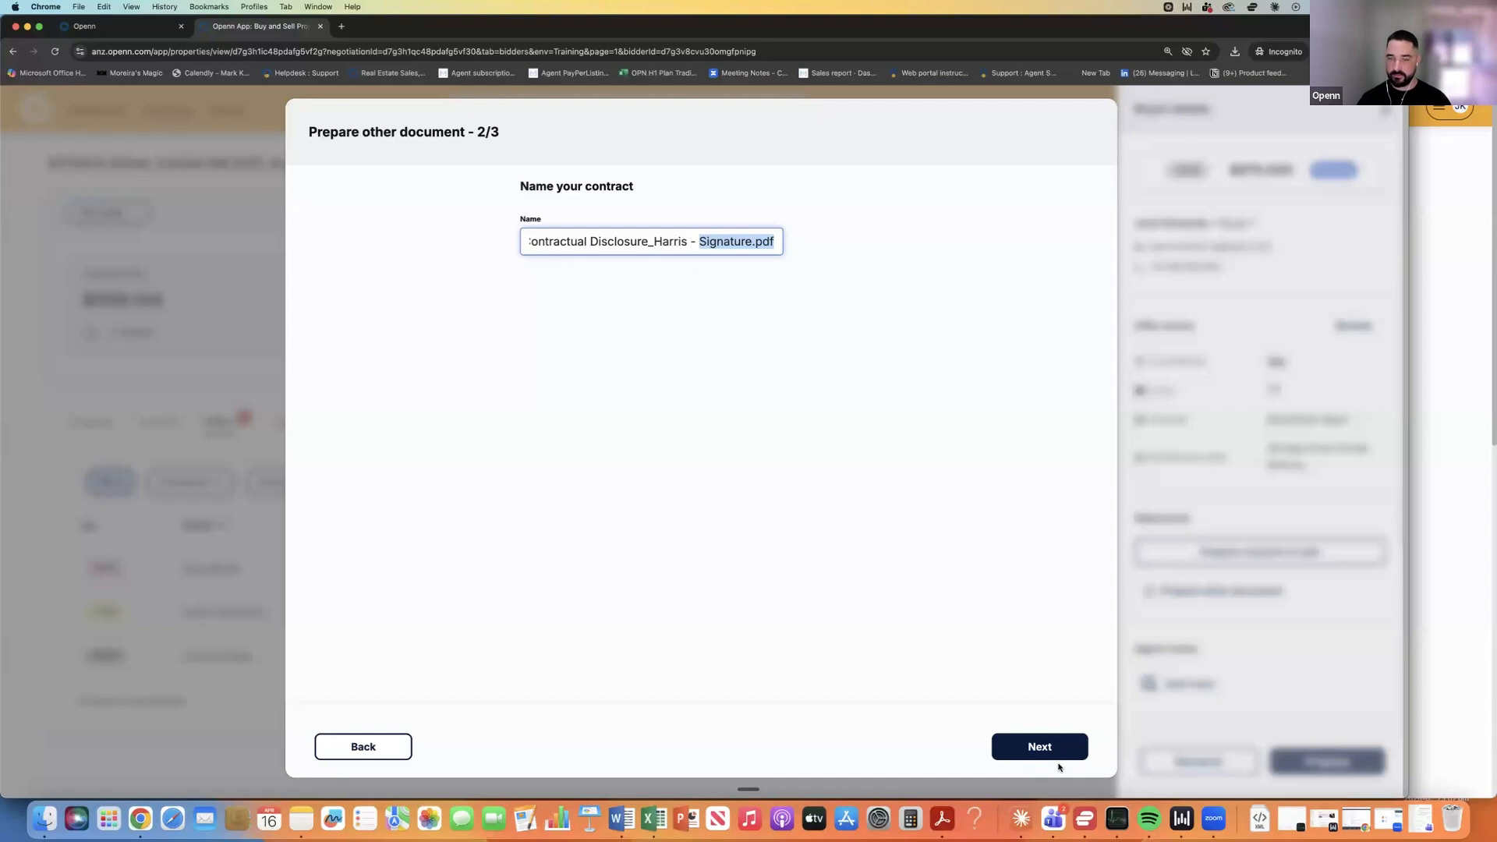
pyautogui.click(1041, 748)
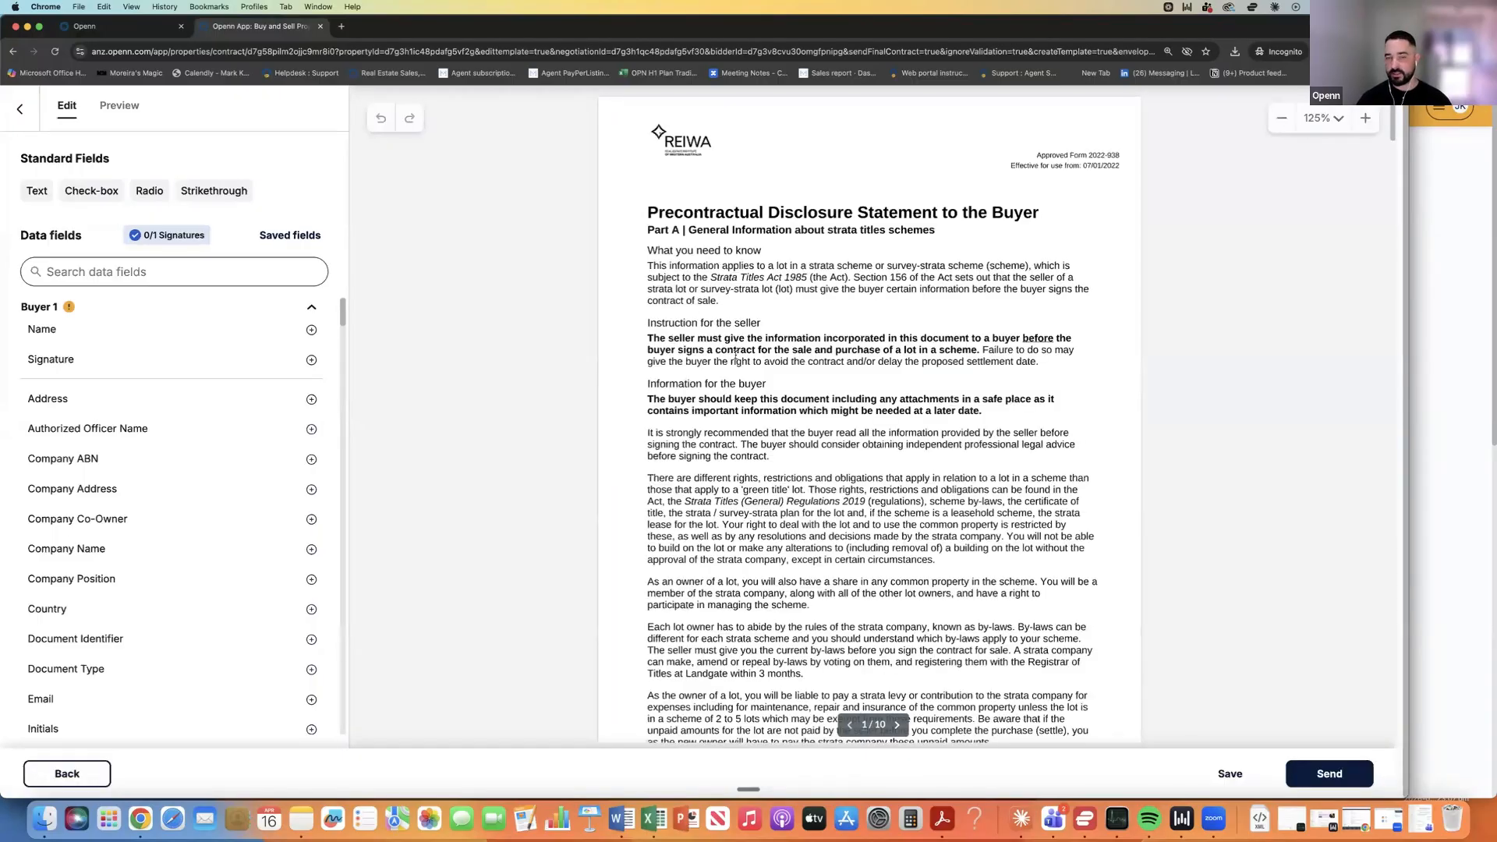
# Scroll through the 10-page Precontractual Disclosure Statement to its signature acknowledgement page.
pyautogui.scroll(-6, 735, 355)
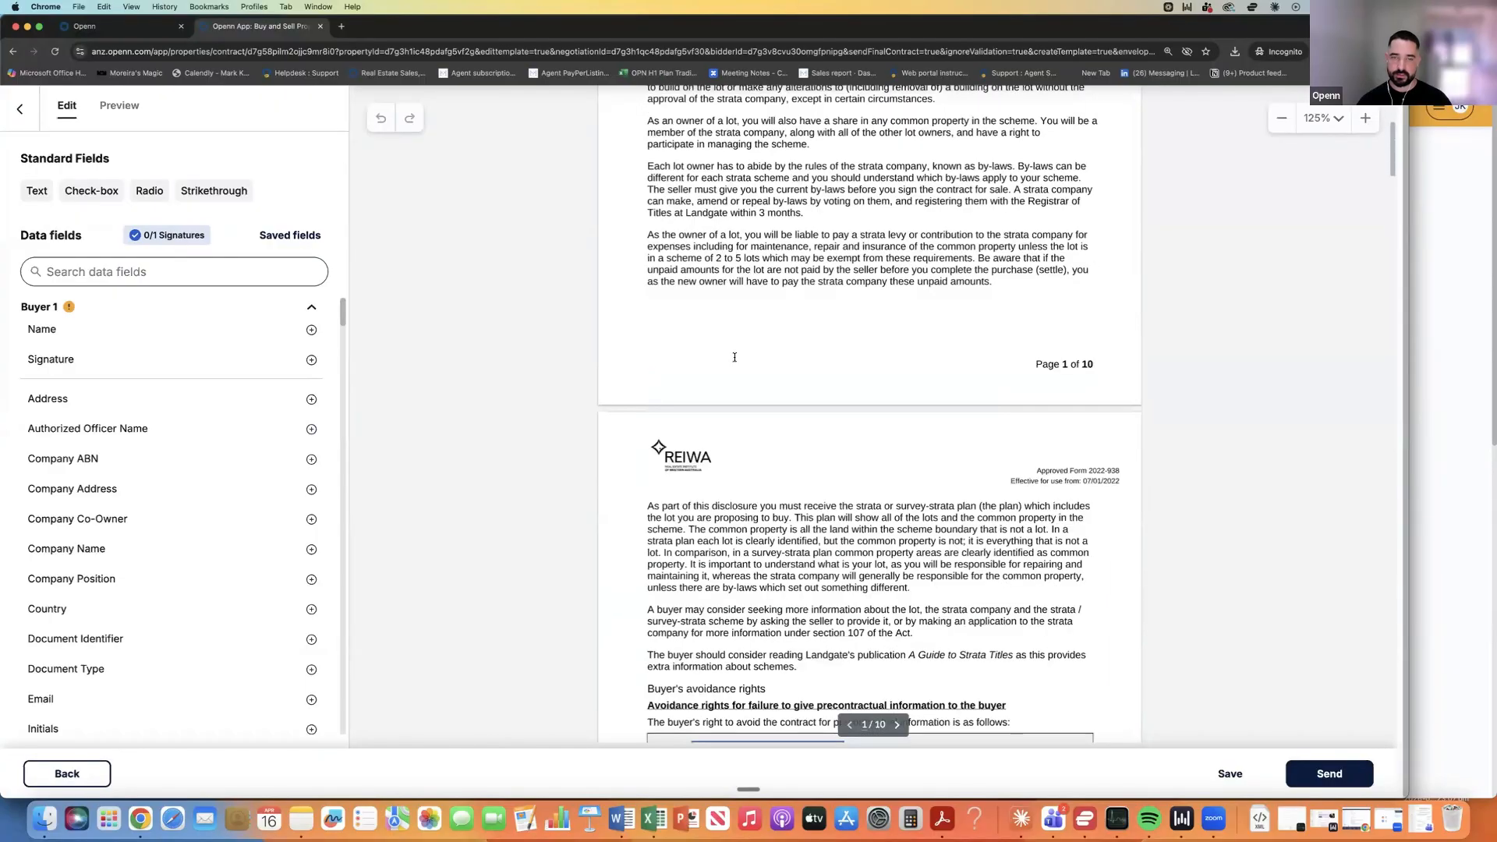
pyautogui.scroll(-7, 735, 357)
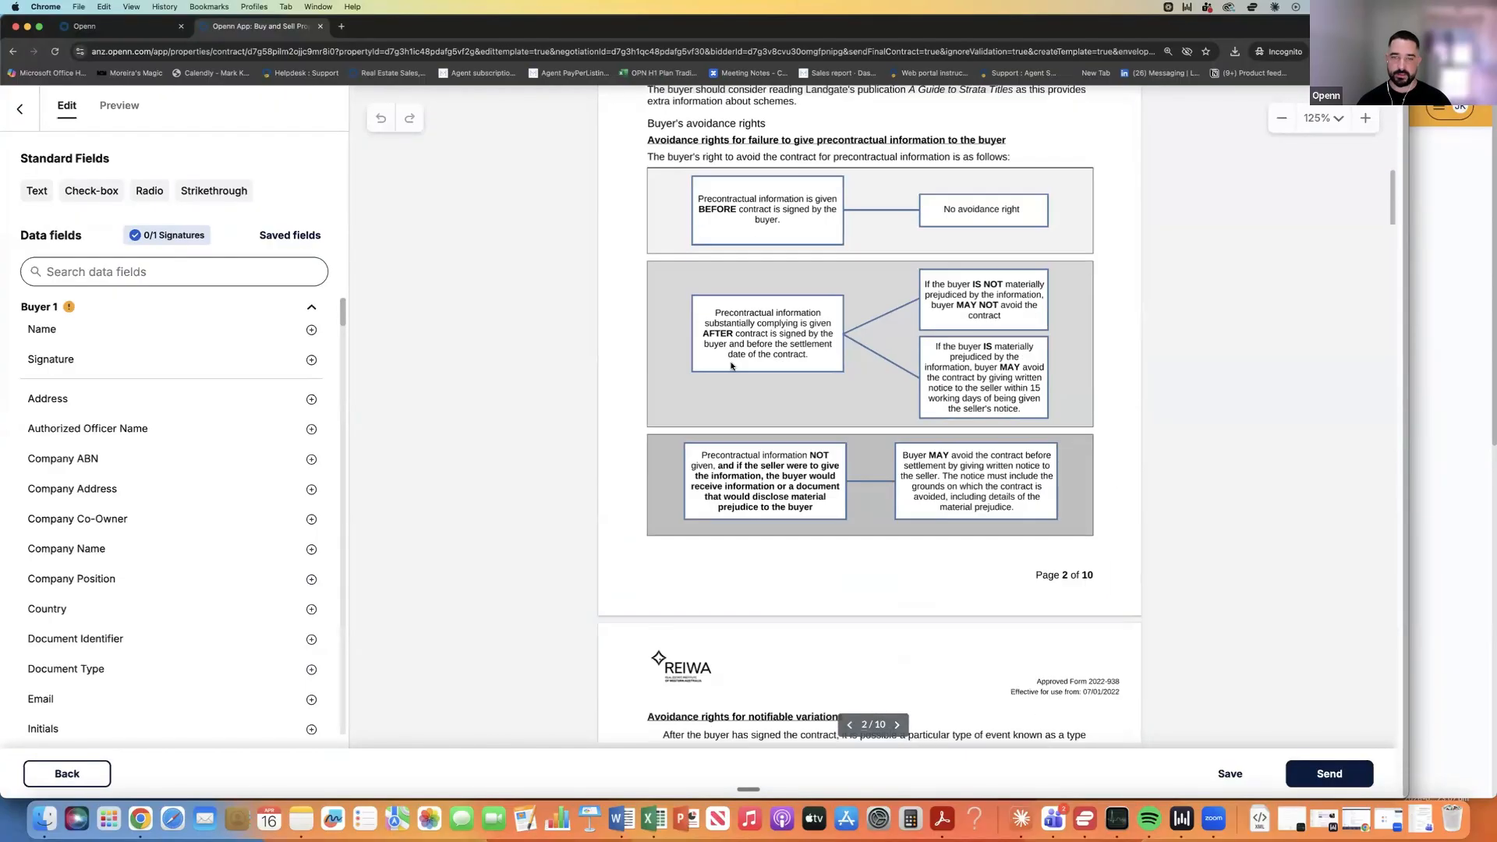
pyautogui.scroll(-20, 730, 366)
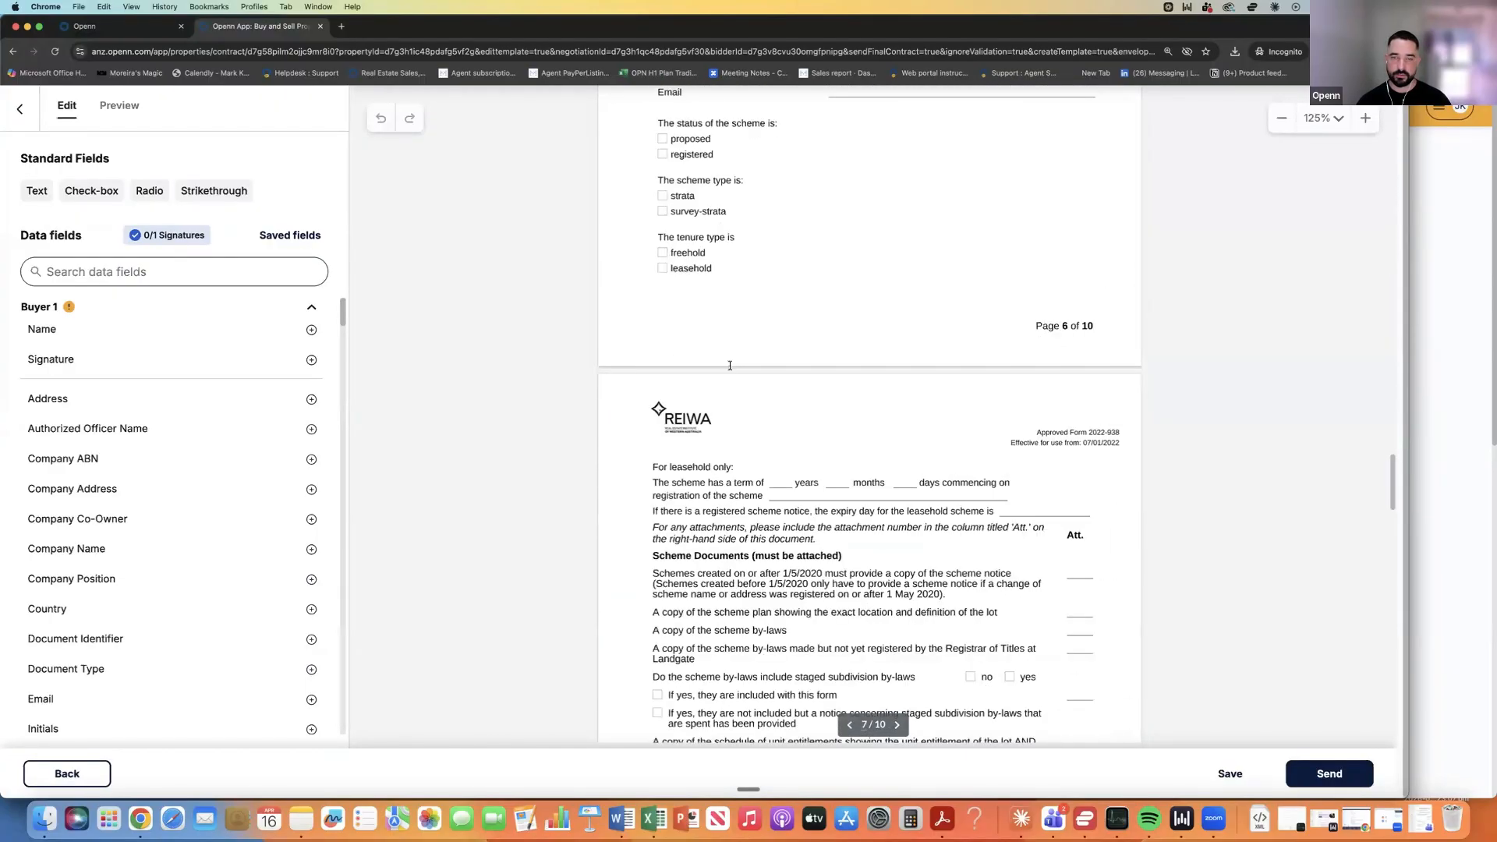
pyautogui.scroll(-10, 730, 365)
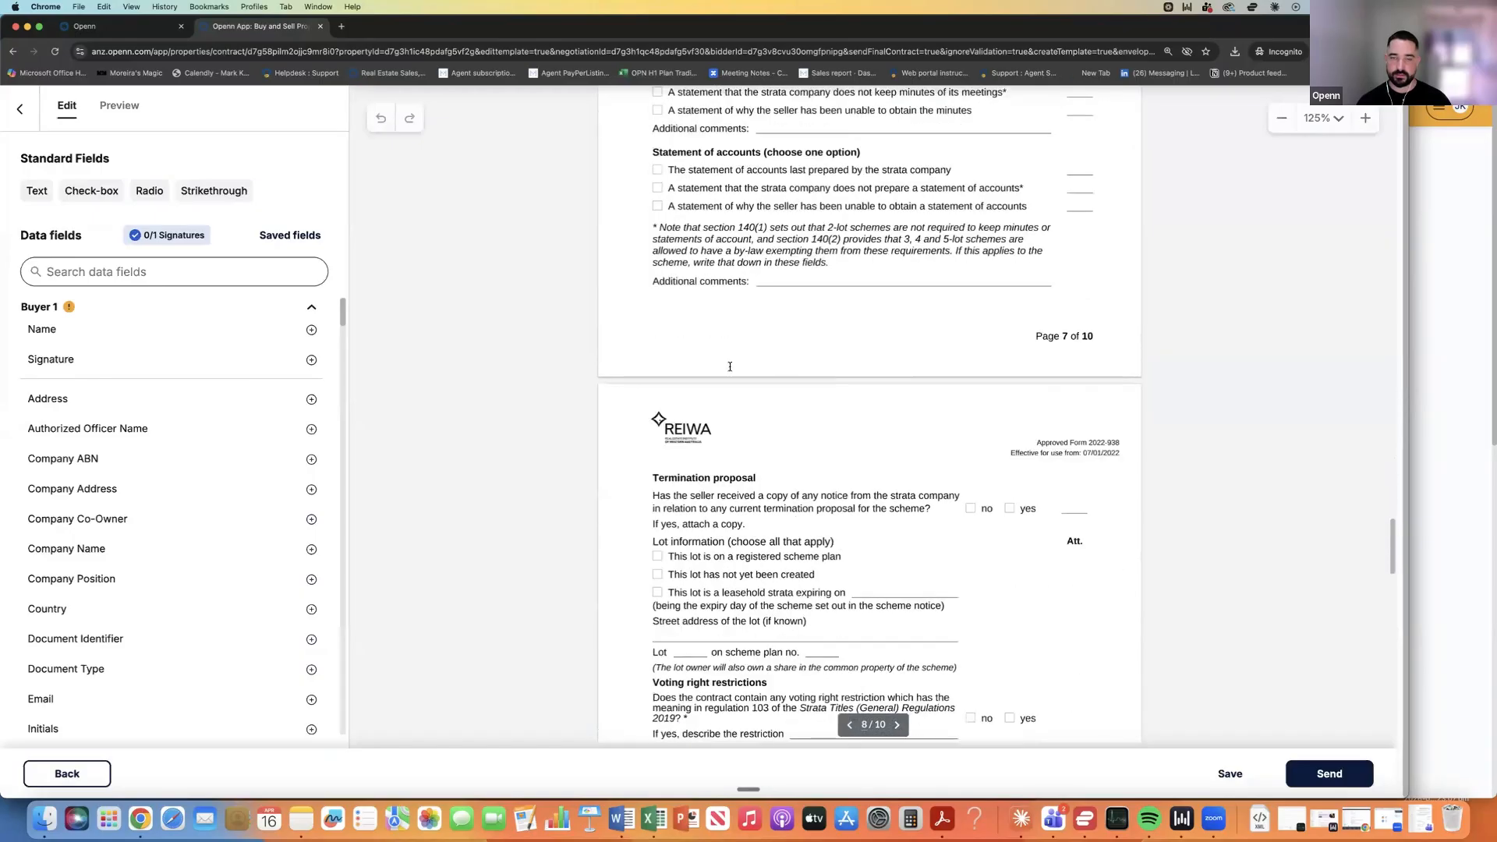
pyautogui.scroll(-6, 730, 366)
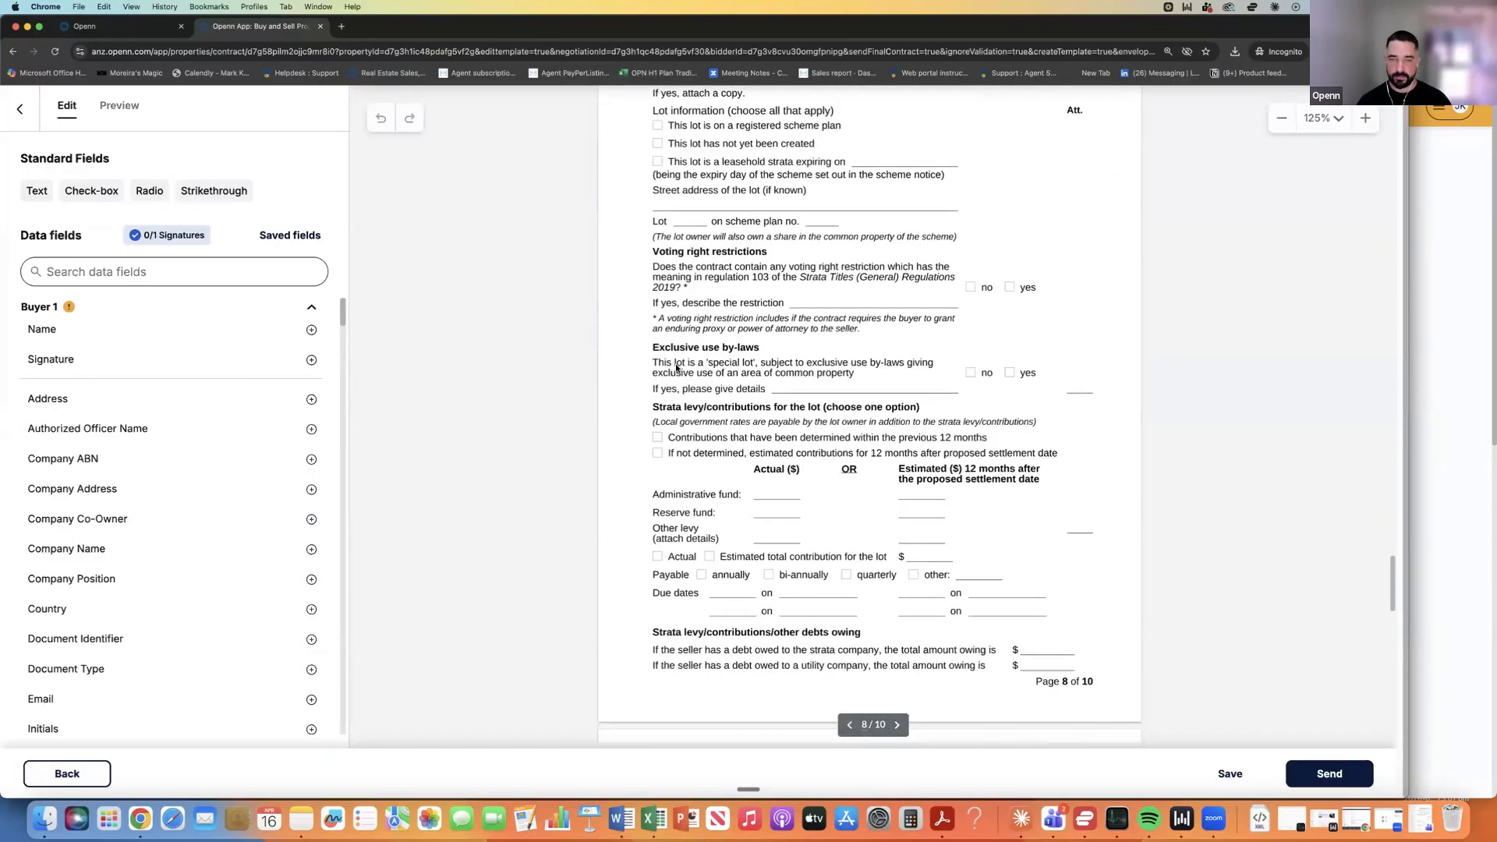
pyautogui.scroll(-8, 677, 368)
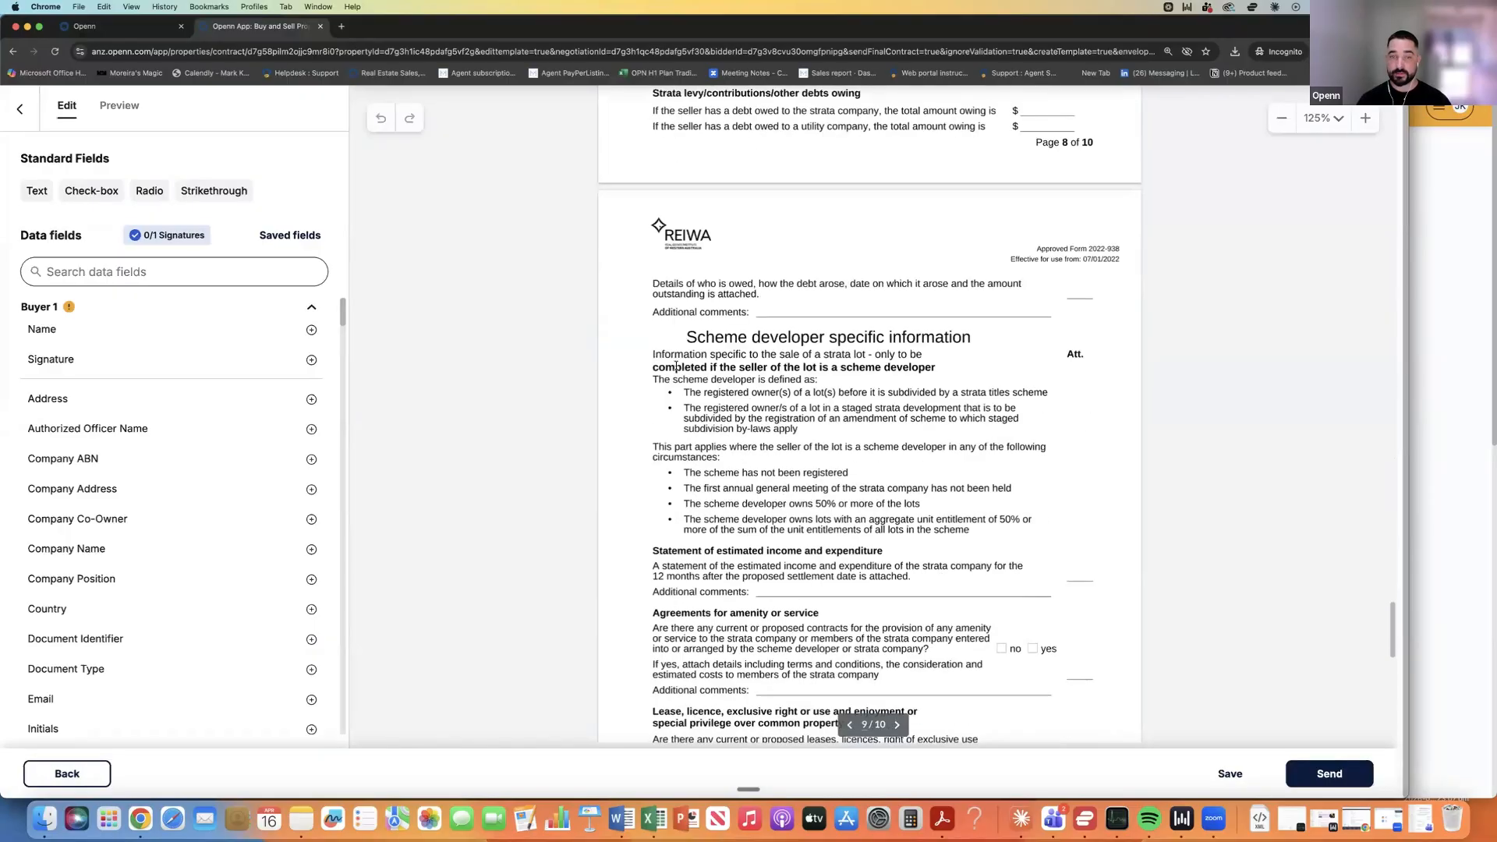
pyautogui.scroll(-15, 677, 368)
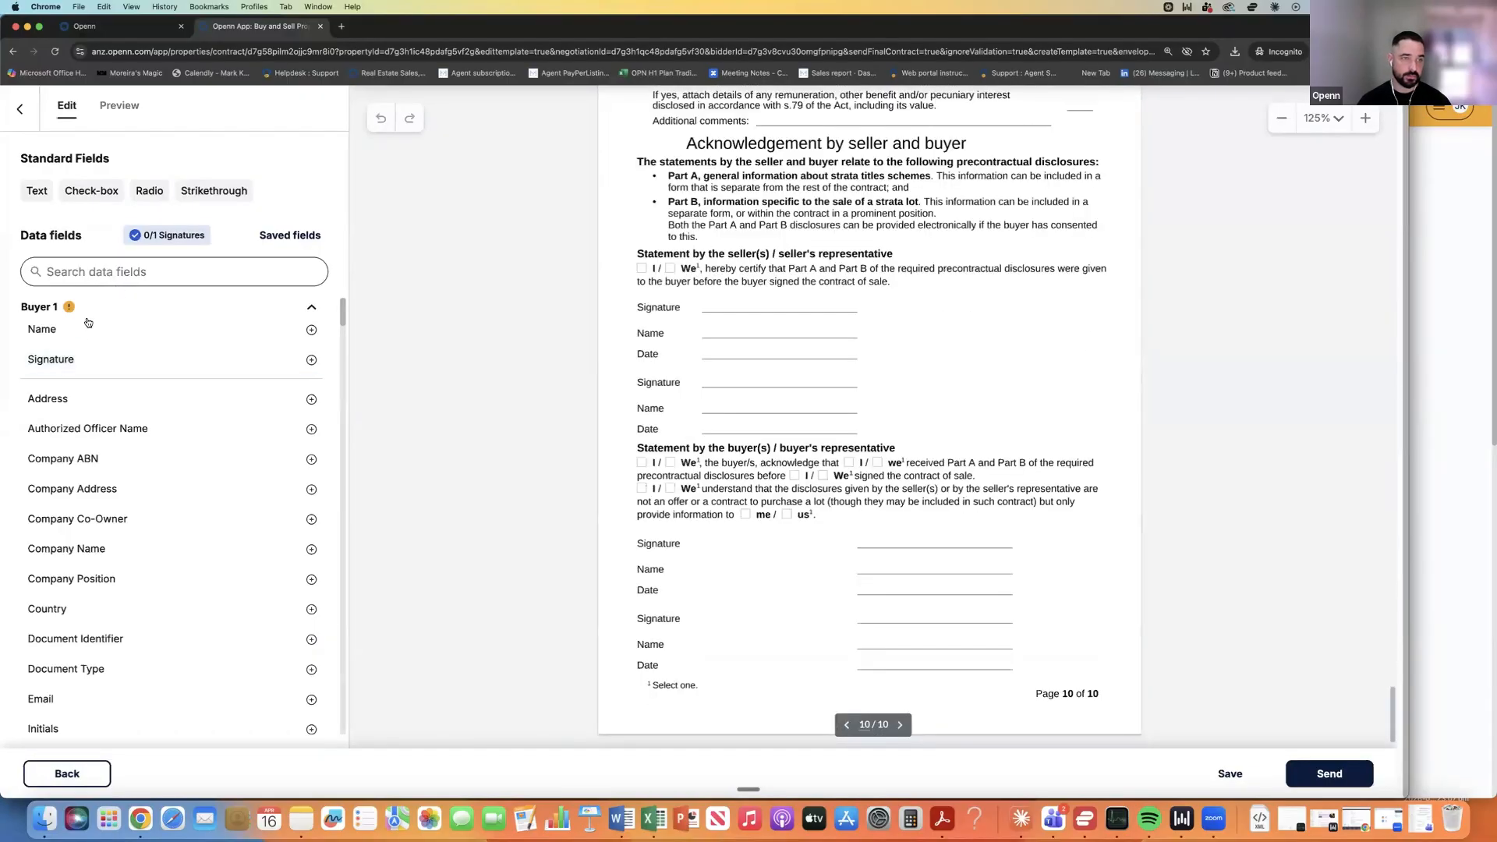
# Place a buyer signature field and a name field on page 10, then delete both misplaced fields.
pyautogui.moveTo(68, 361)
pyautogui.mouseDown()
pyautogui.moveTo(802, 354)
pyautogui.moveTo(772, 312)
pyautogui.mouseUp()
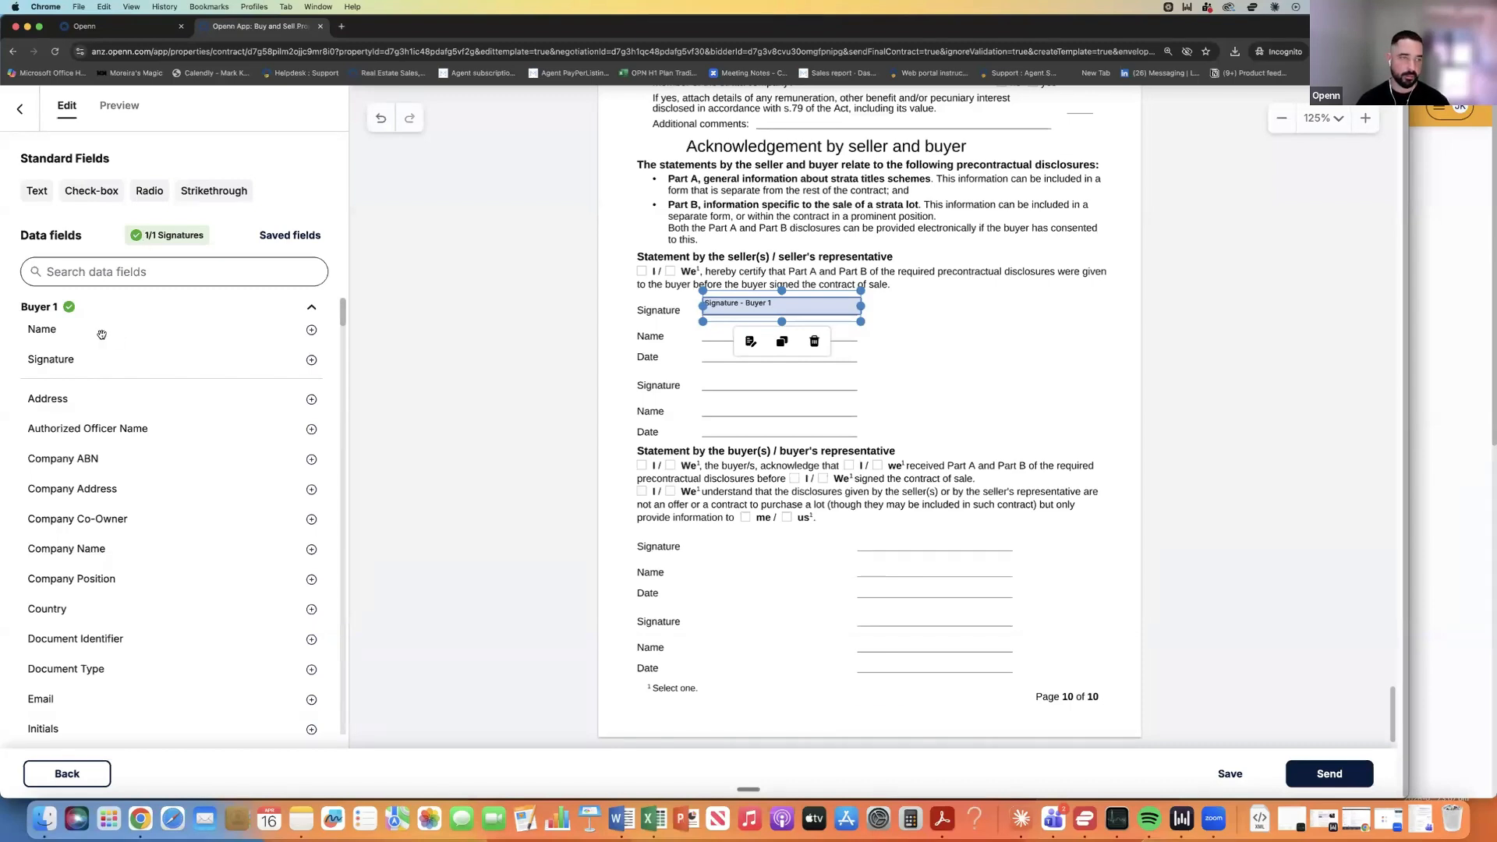
pyautogui.moveTo(85, 334)
pyautogui.mouseDown()
pyautogui.moveTo(624, 366)
pyautogui.moveTo(797, 362)
pyautogui.moveTo(795, 333)
pyautogui.mouseUp()
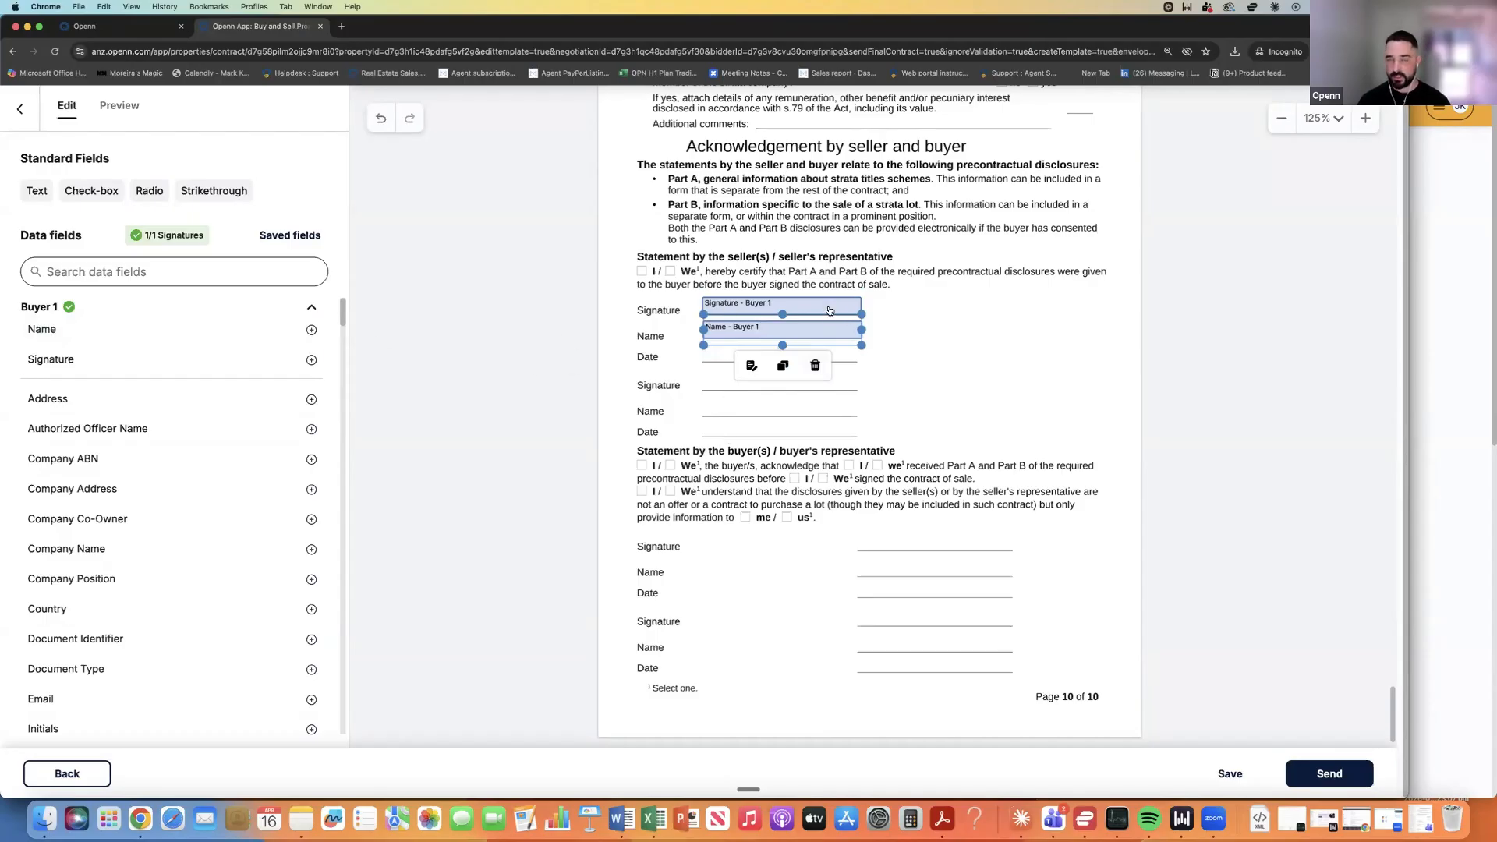
pyautogui.moveTo(905, 354); pyautogui.dragTo(732, 299)
pyautogui.press('Delete')
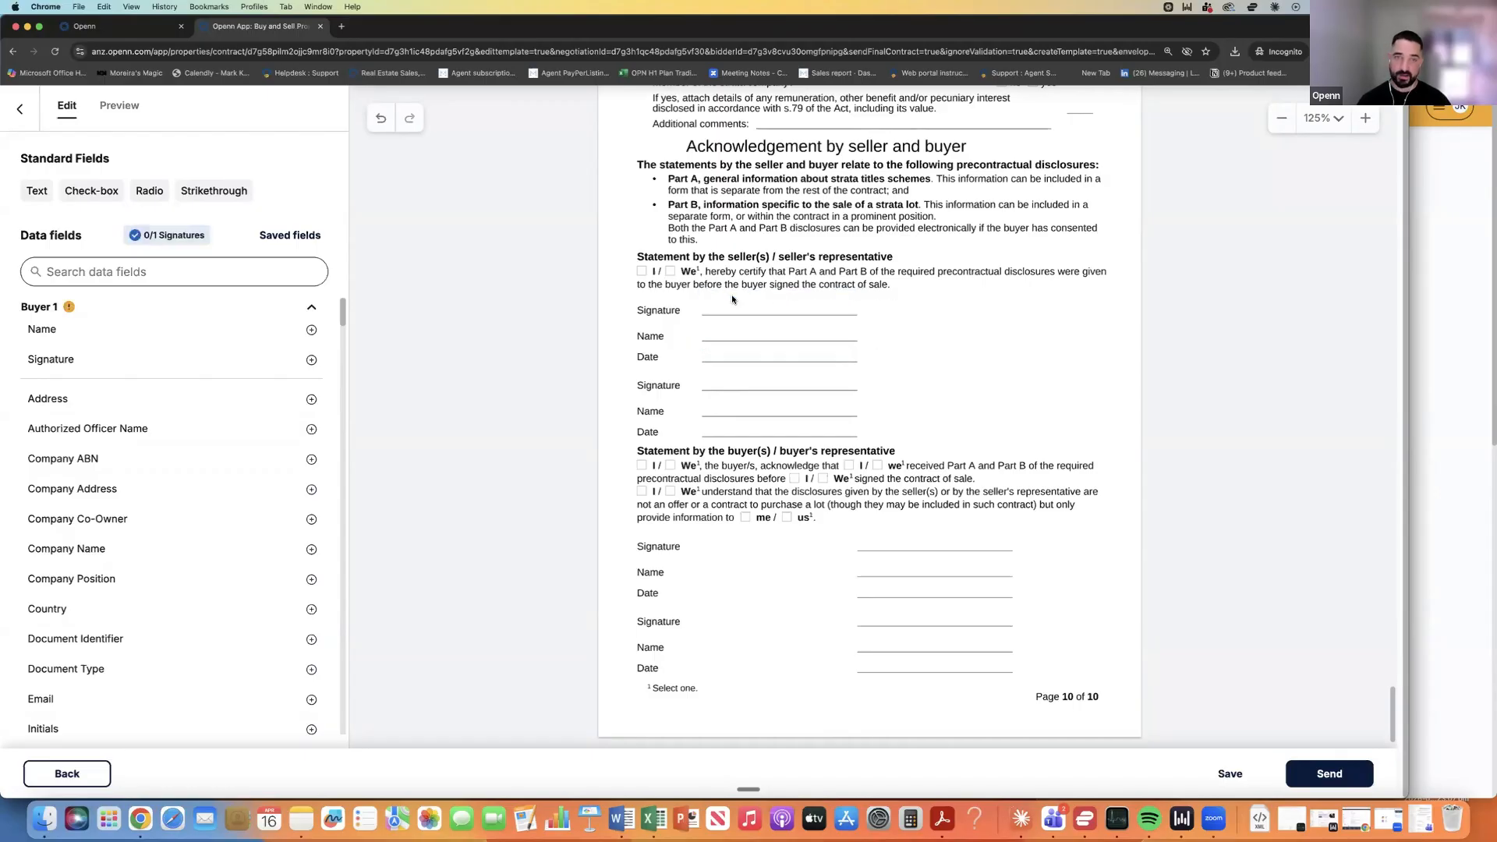
# Find the Bourkes_PDS_savedfields_0925.pdf saved-field template by searching 'pds' and add its fields.
pyautogui.click(274, 238)
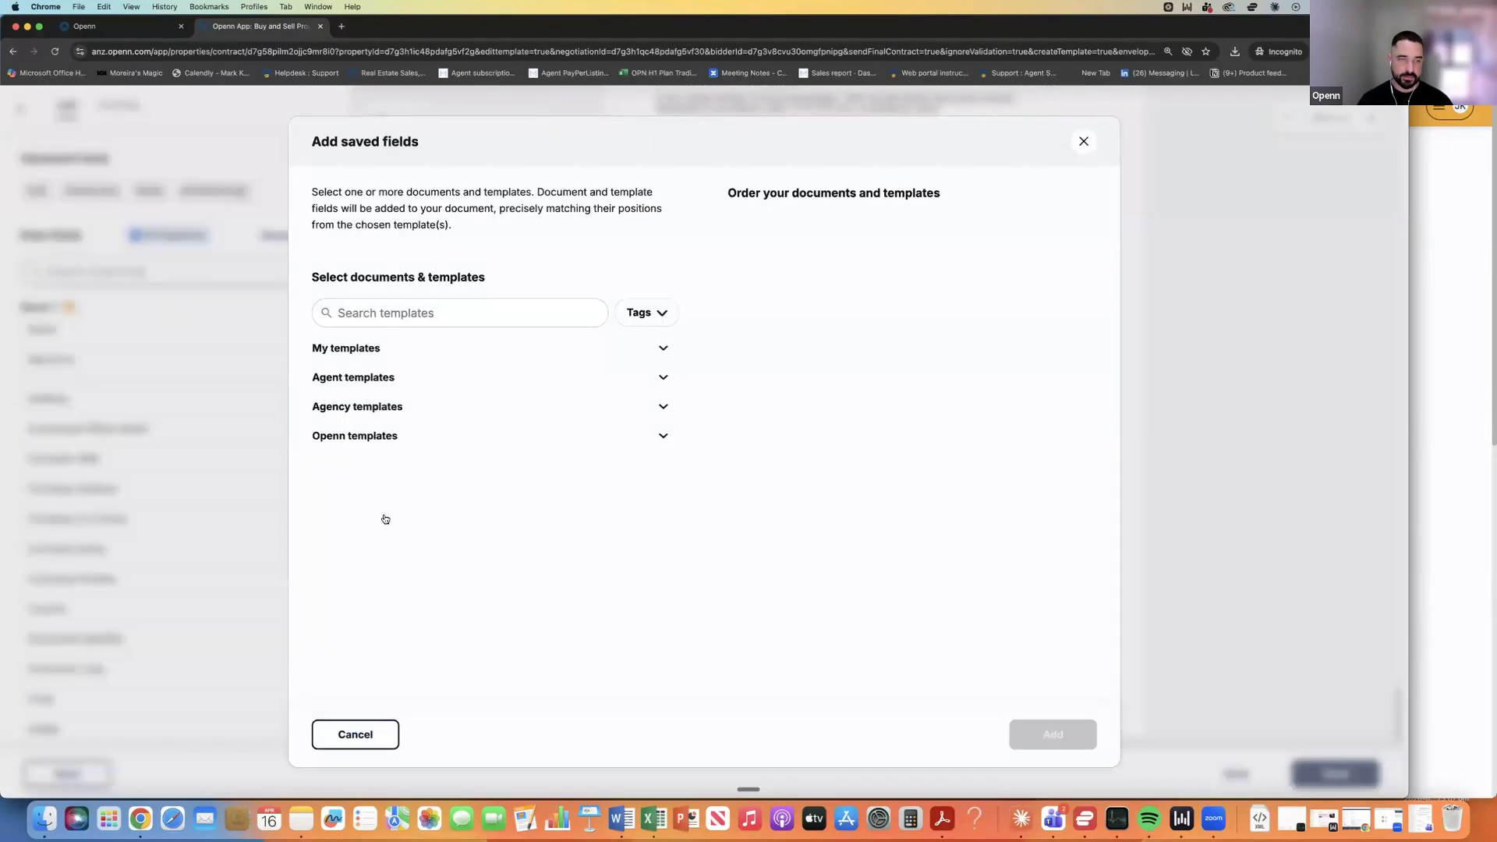
pyautogui.click(371, 312)
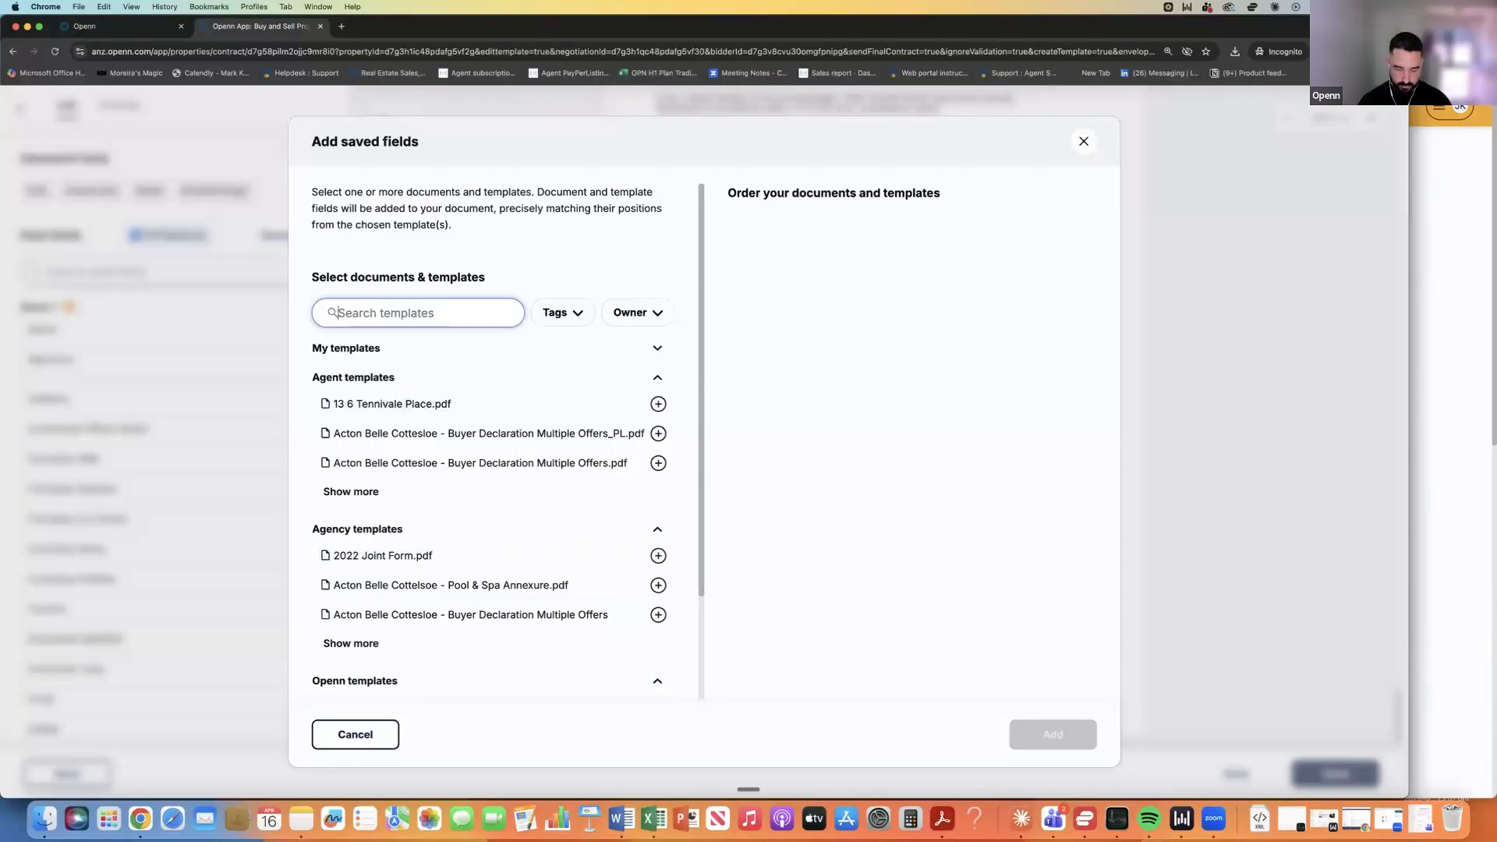
pyautogui.write('pds')
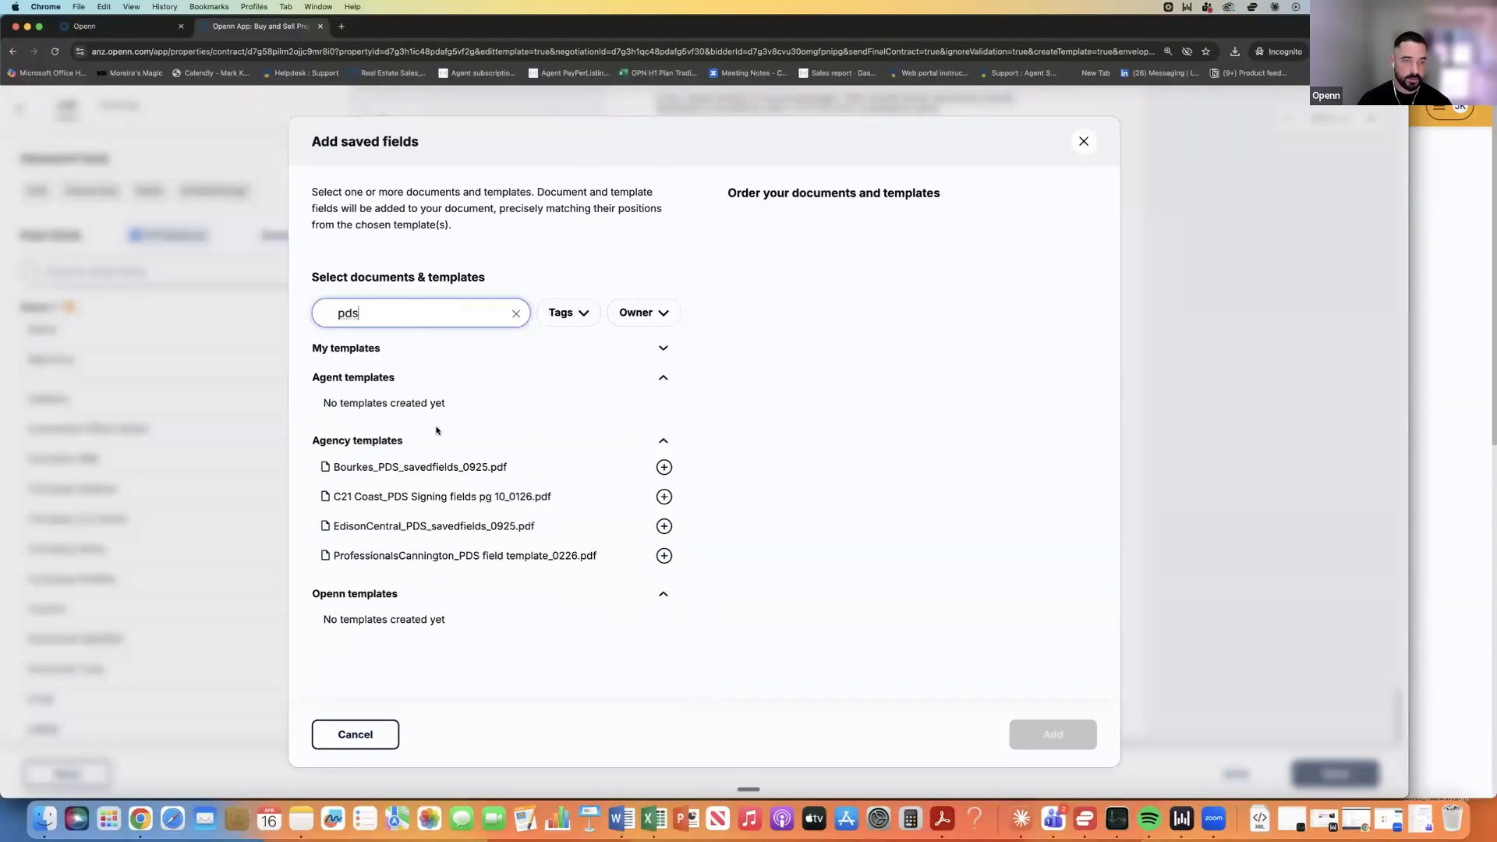
pyautogui.click(436, 466)
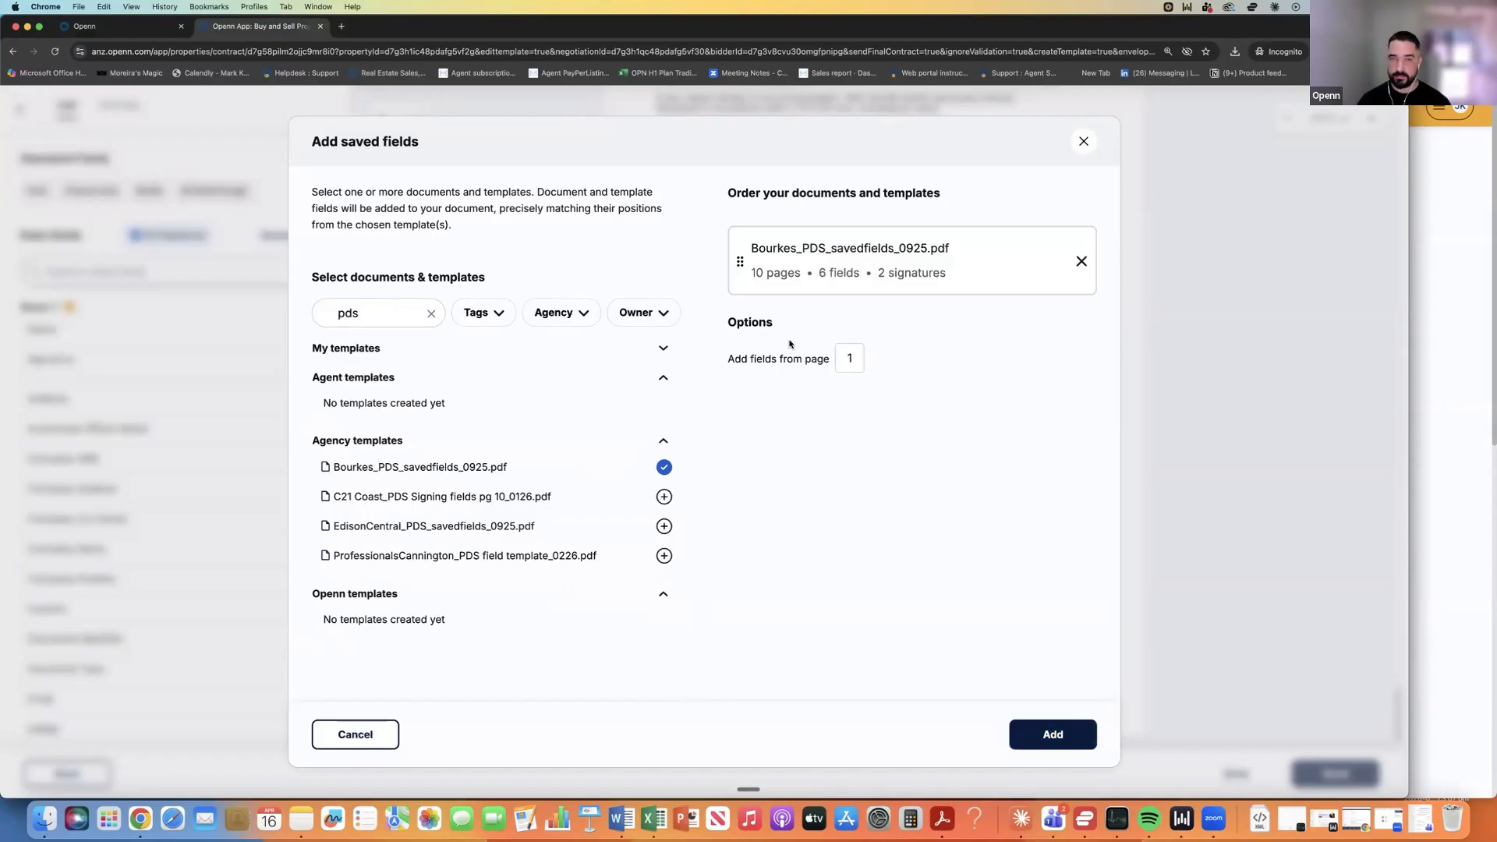
pyautogui.click(1052, 735)
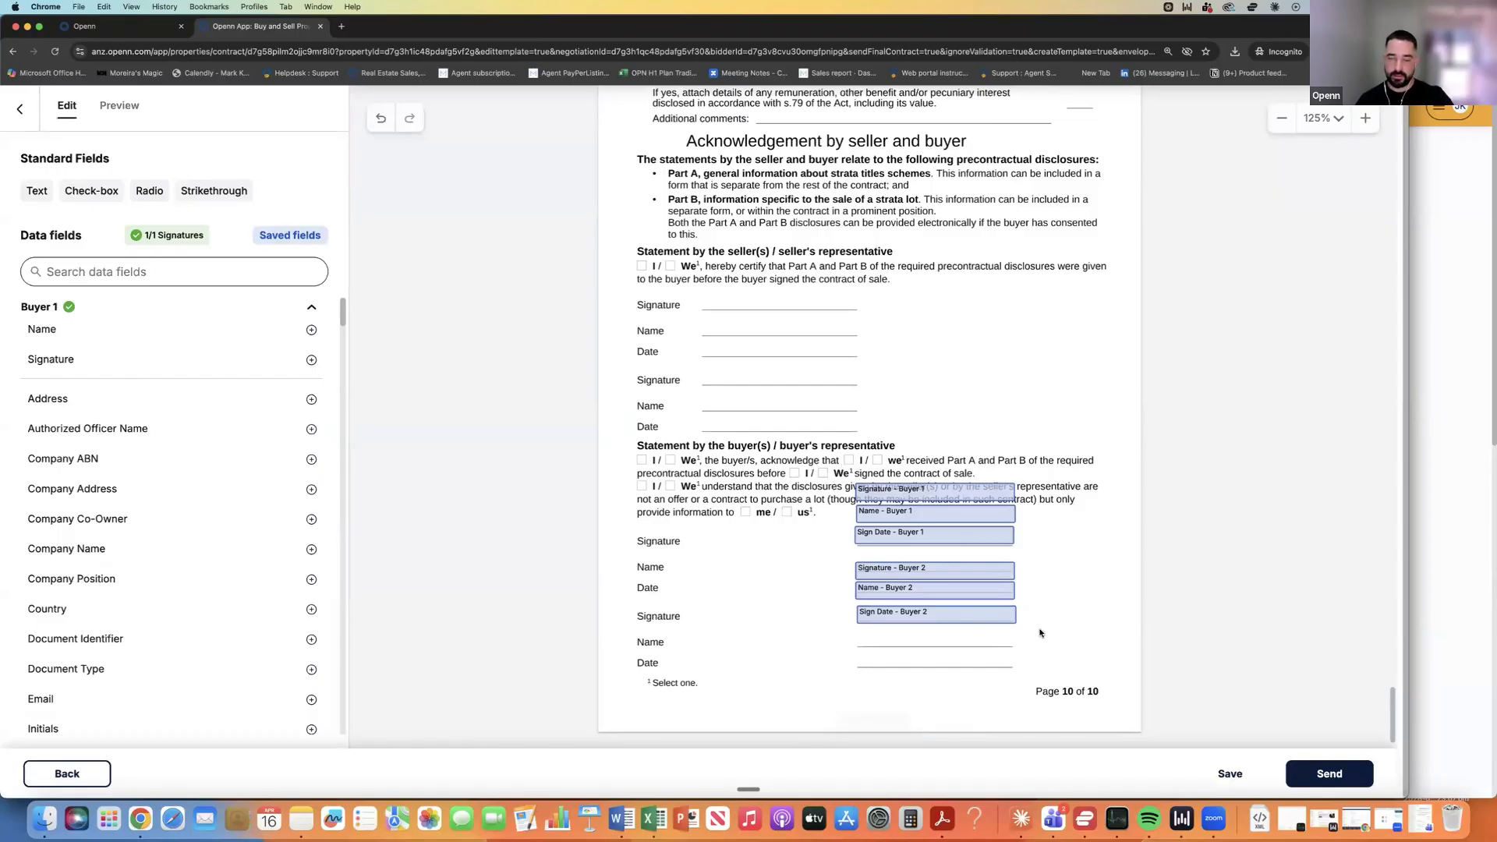
# Move the Buyer 1 and Buyer 2 signature, name and date fields onto page 10's signature lines.
pyautogui.moveTo(1044, 631); pyautogui.dragTo(890, 533)
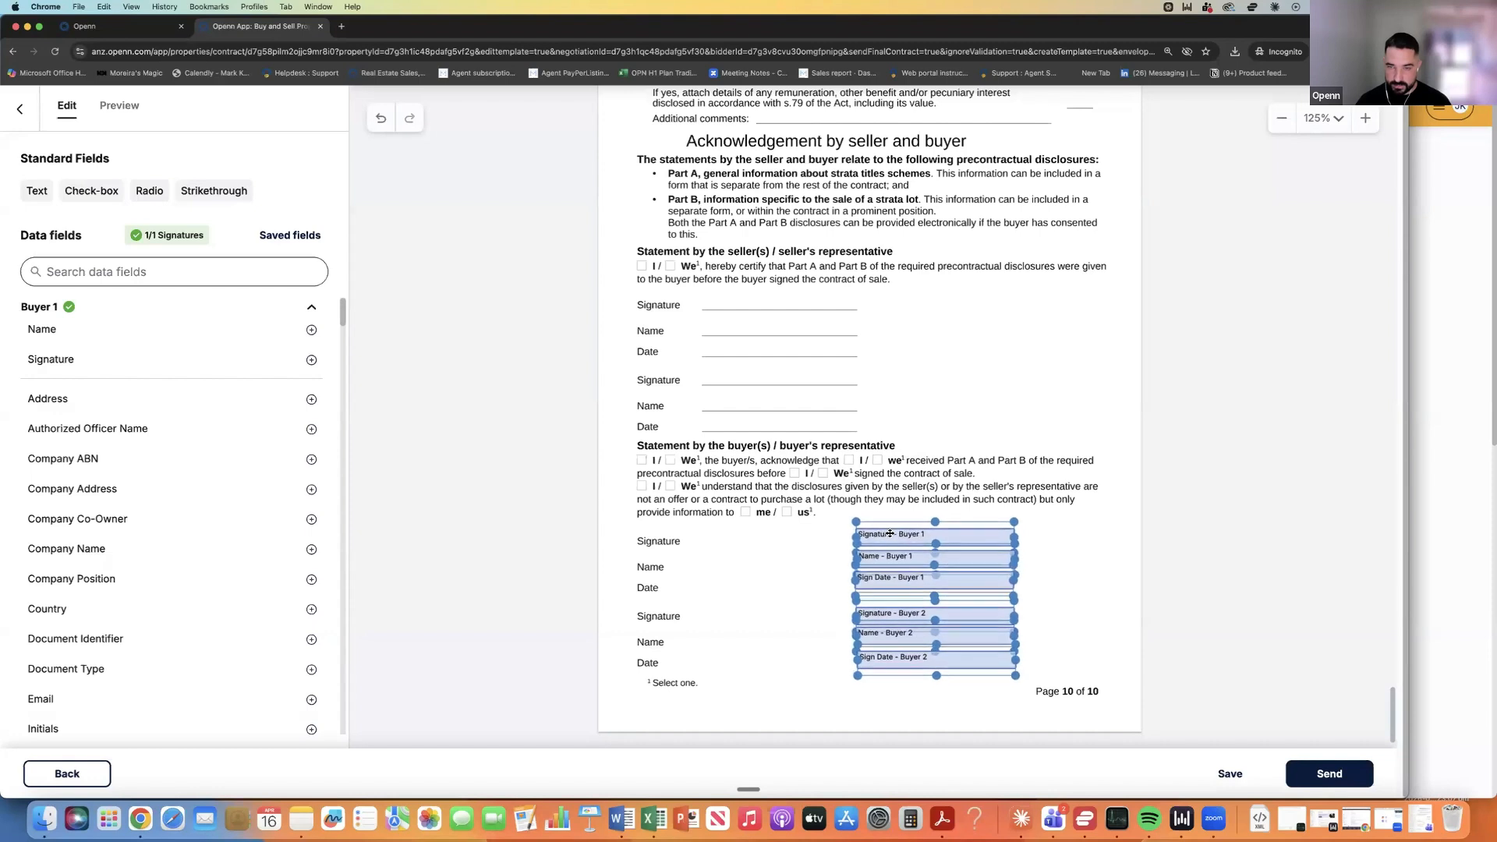
pyautogui.click(1053, 547)
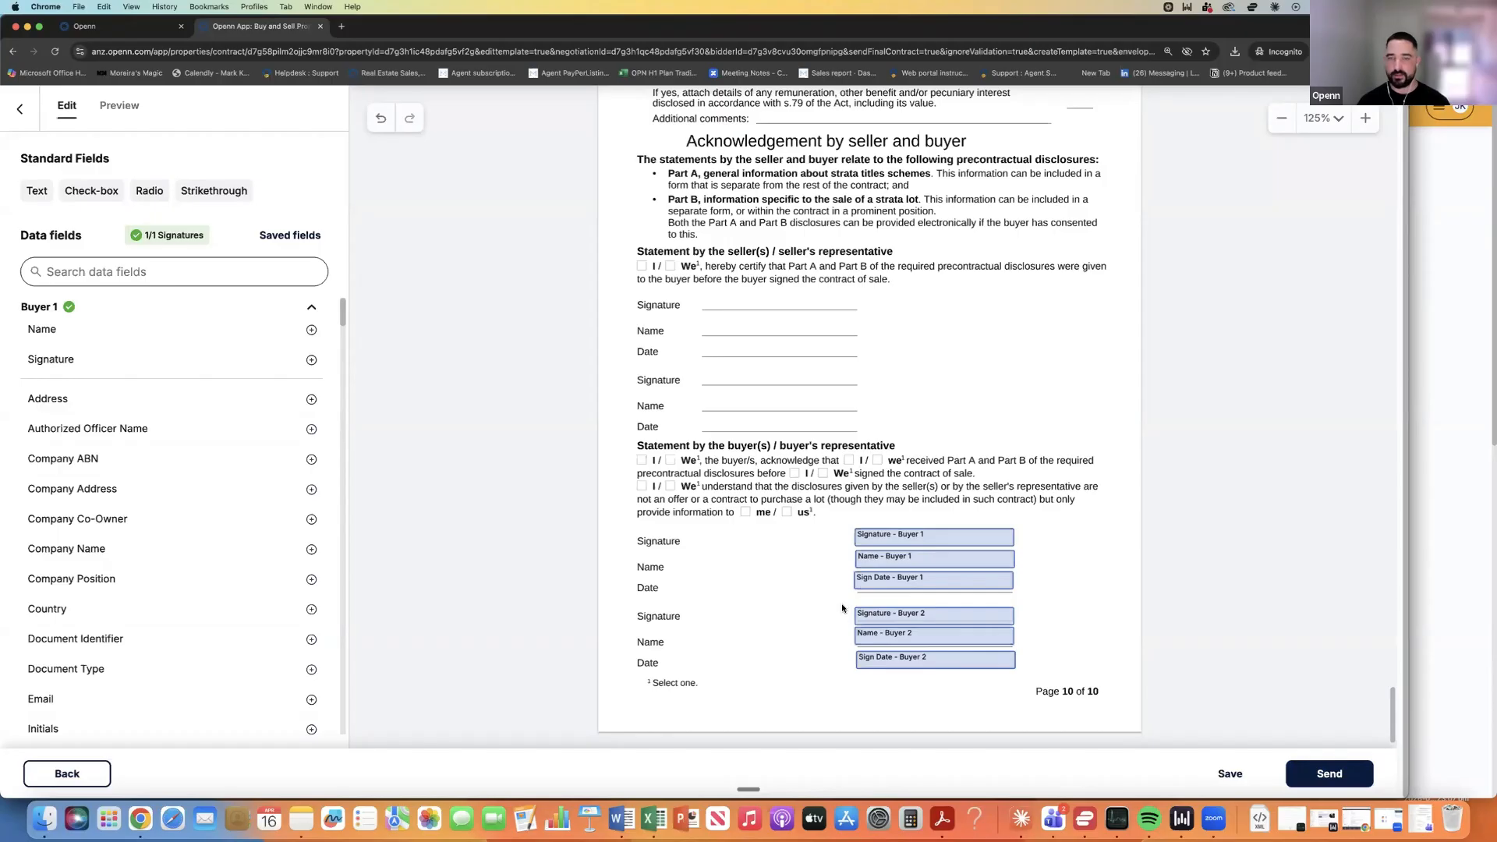
# Send the pre-contractual disclosure to the buyer and review its sending details.
pyautogui.click(1341, 775)
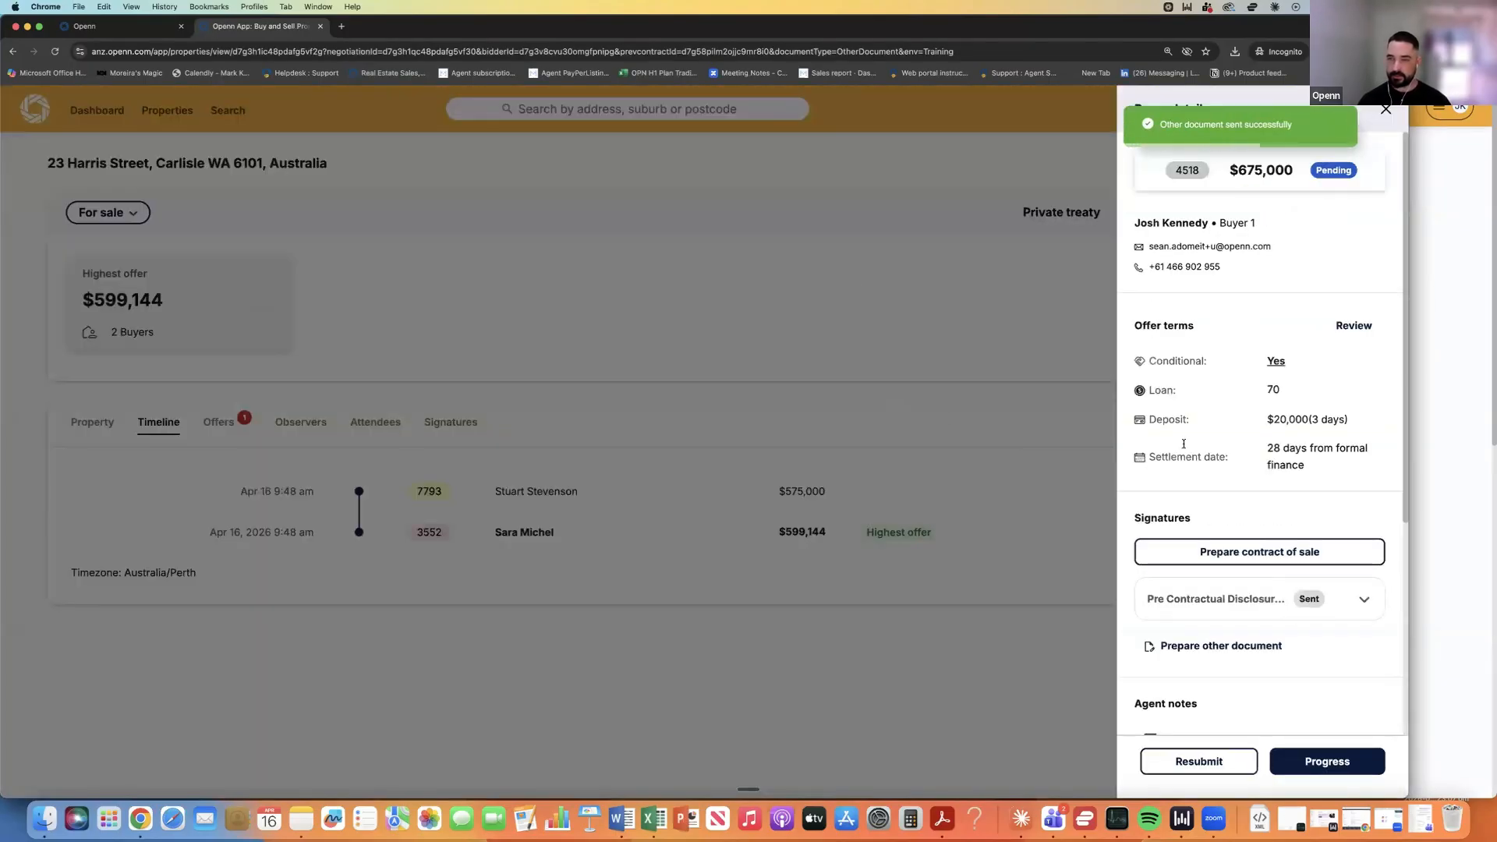
pyautogui.click(1364, 599)
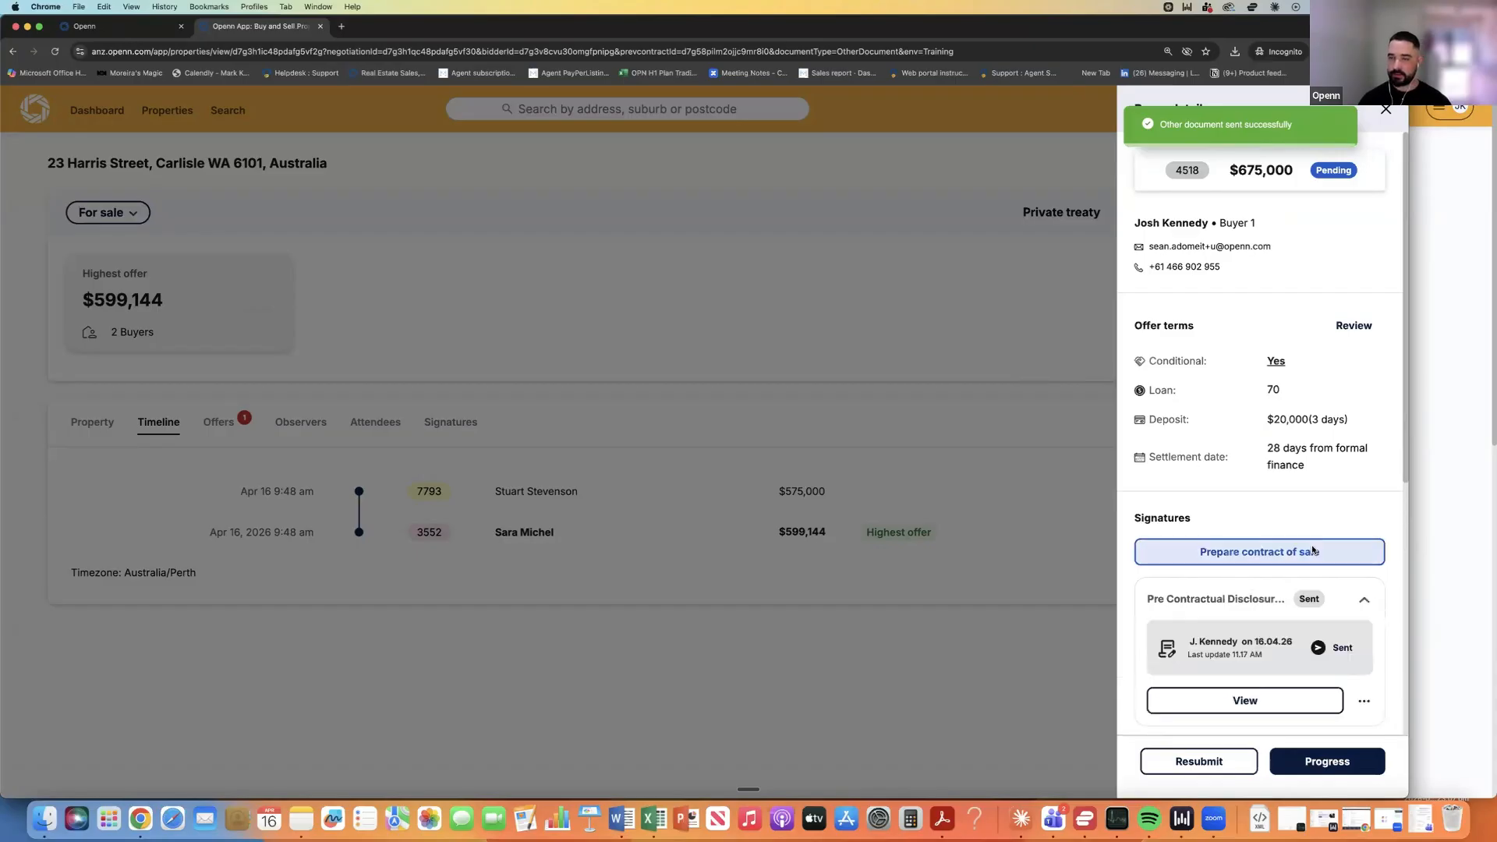
pyautogui.scroll(-2, 1247, 558)
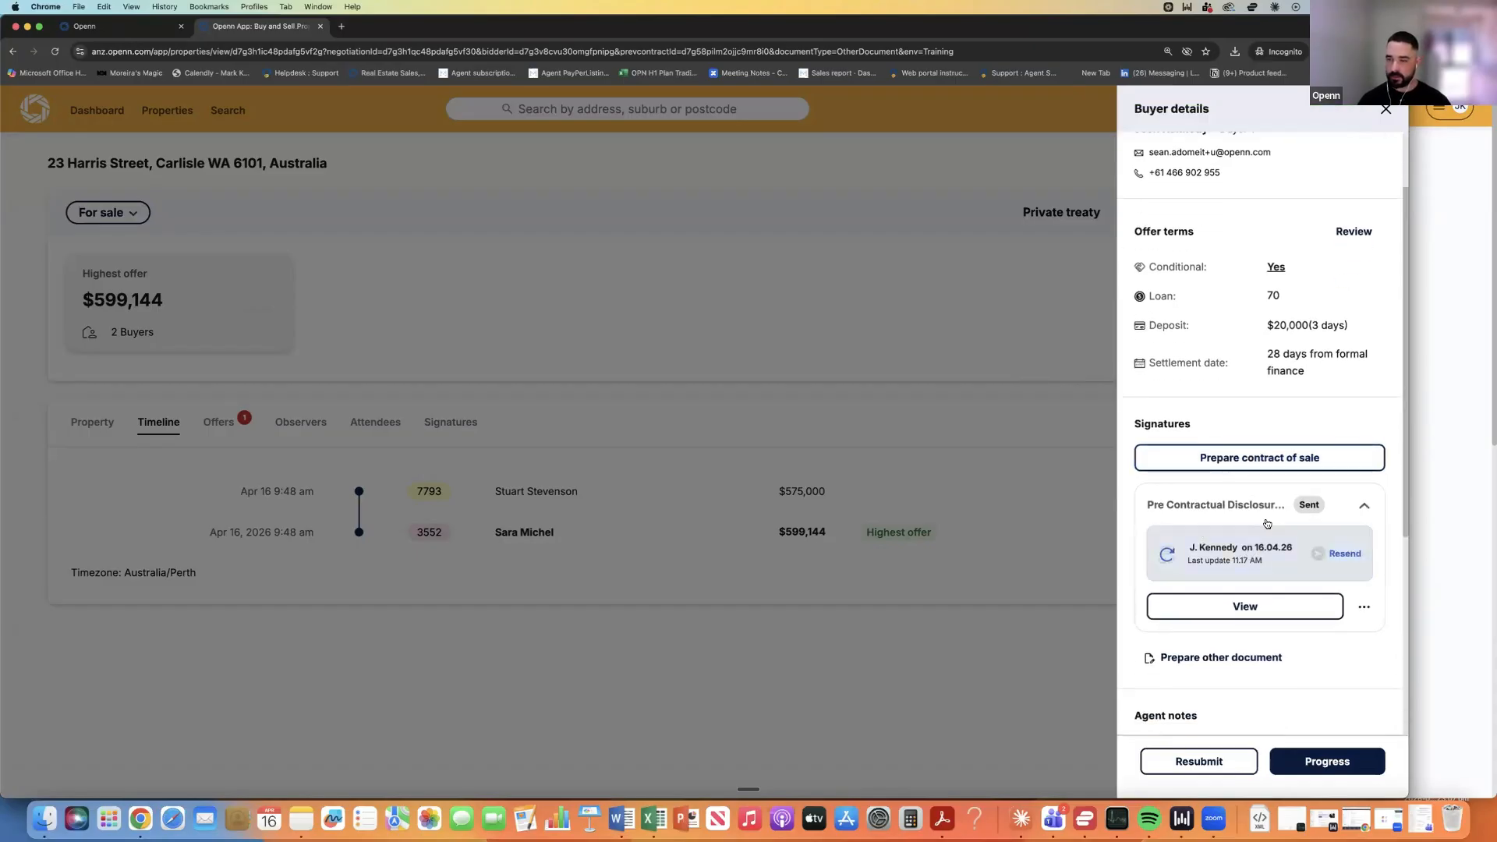
# Confirm the disclosure shows as Sent in the signatures list, then switch to the buyer's window.
pyautogui.click(709, 405)
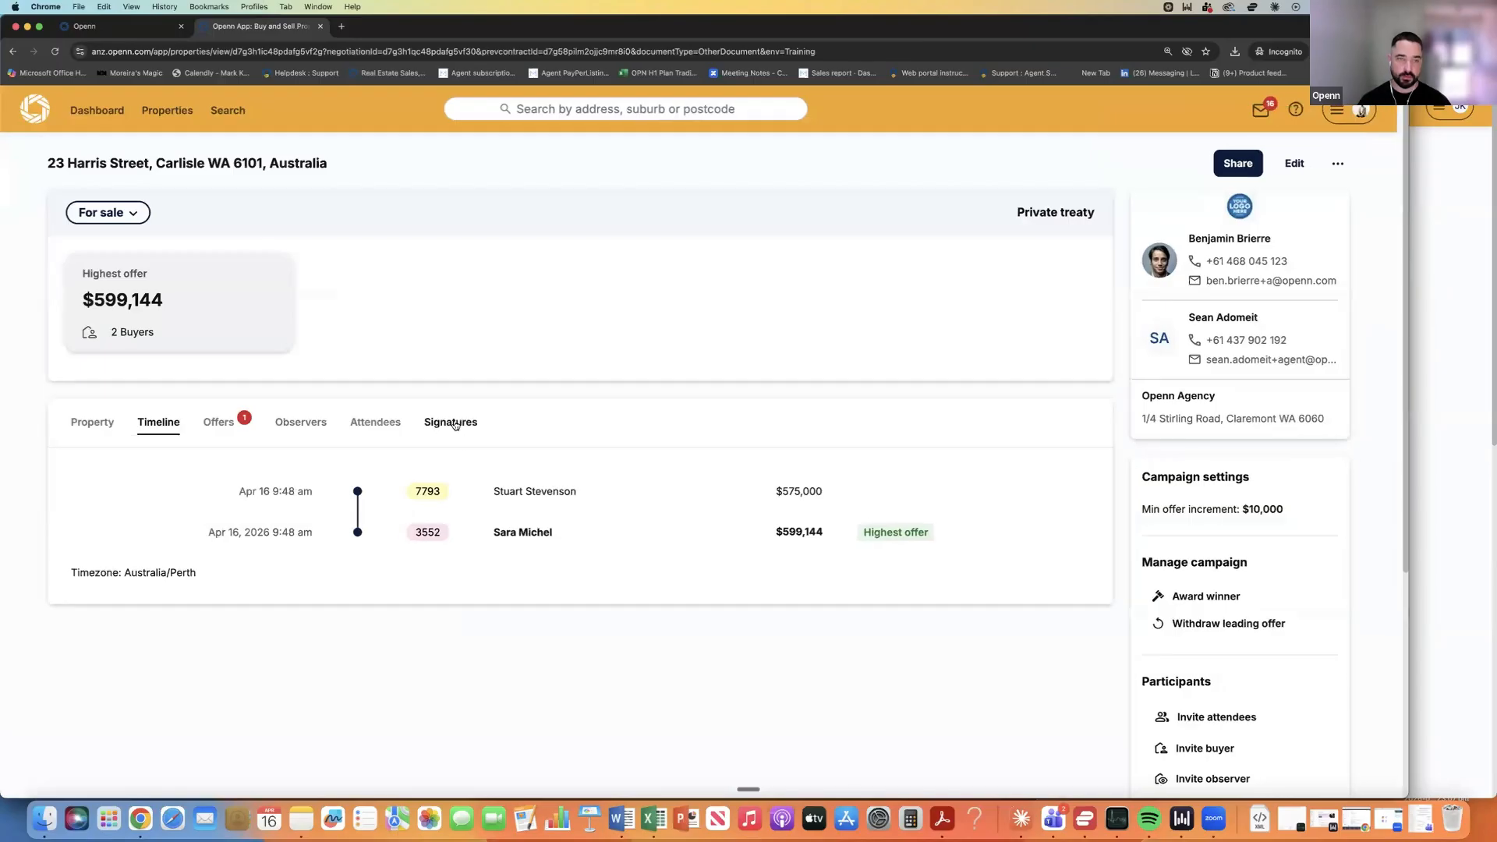
pyautogui.click(453, 424)
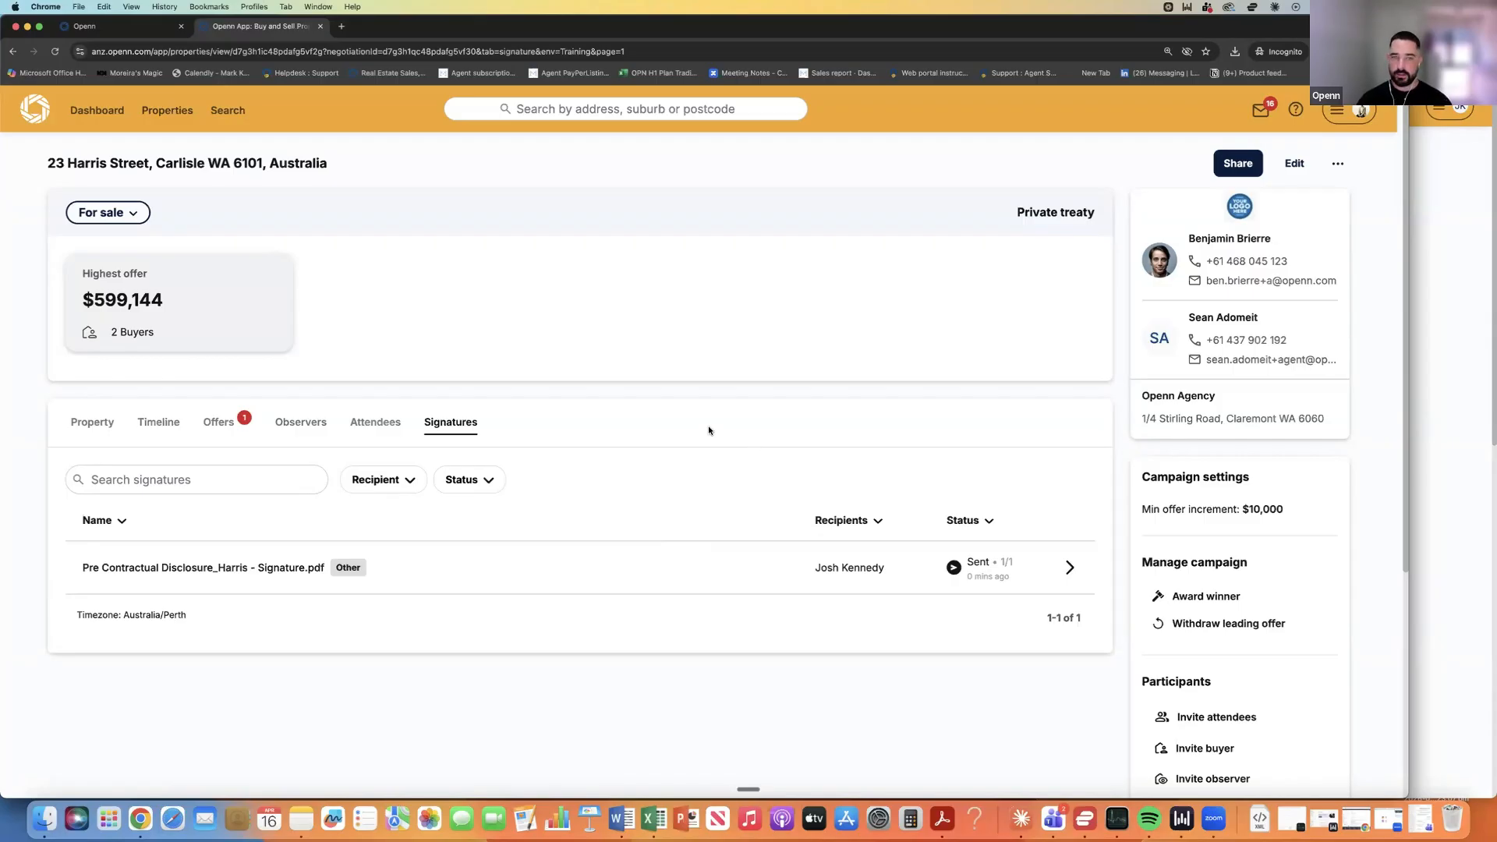
pyautogui.click(1442, 393)
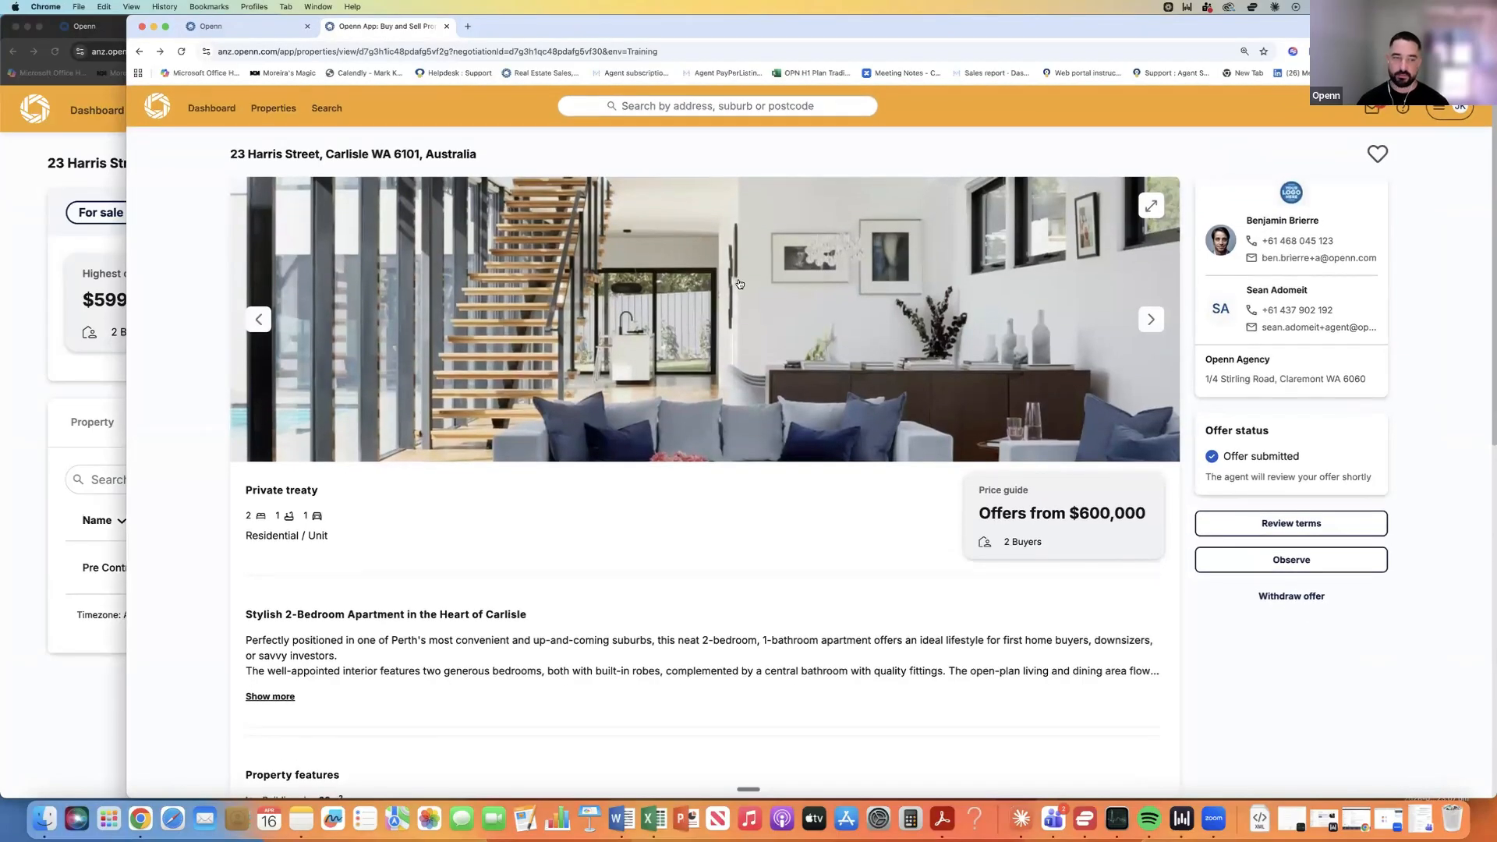
# Open the Sign document request from the buyer's messages to reach the disclosure signing page.
pyautogui.scroll(-3, 739, 284)
pyautogui.scroll(3, 740, 284)
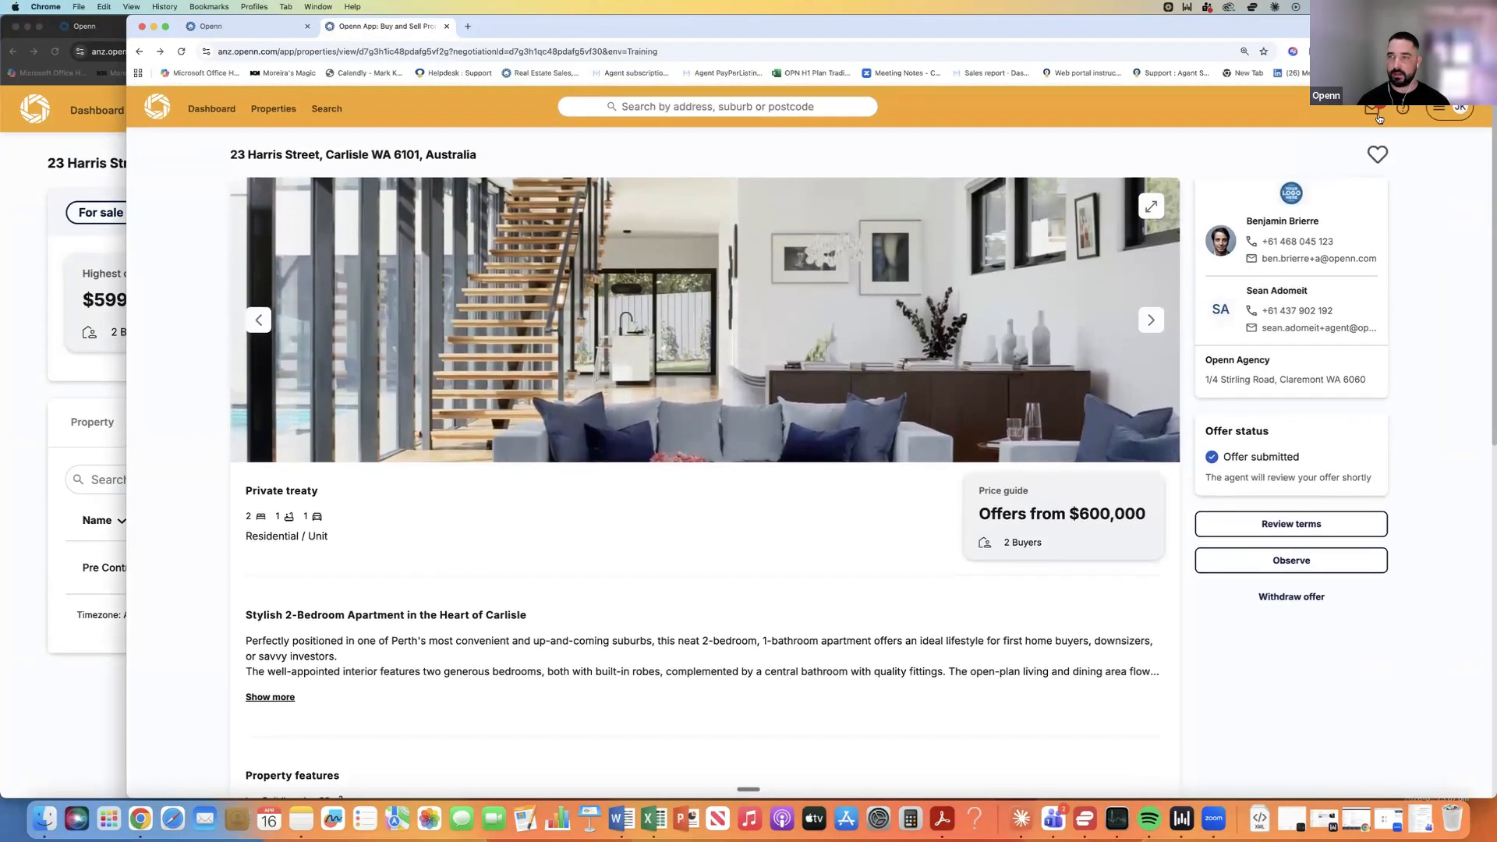
pyautogui.click(1375, 114)
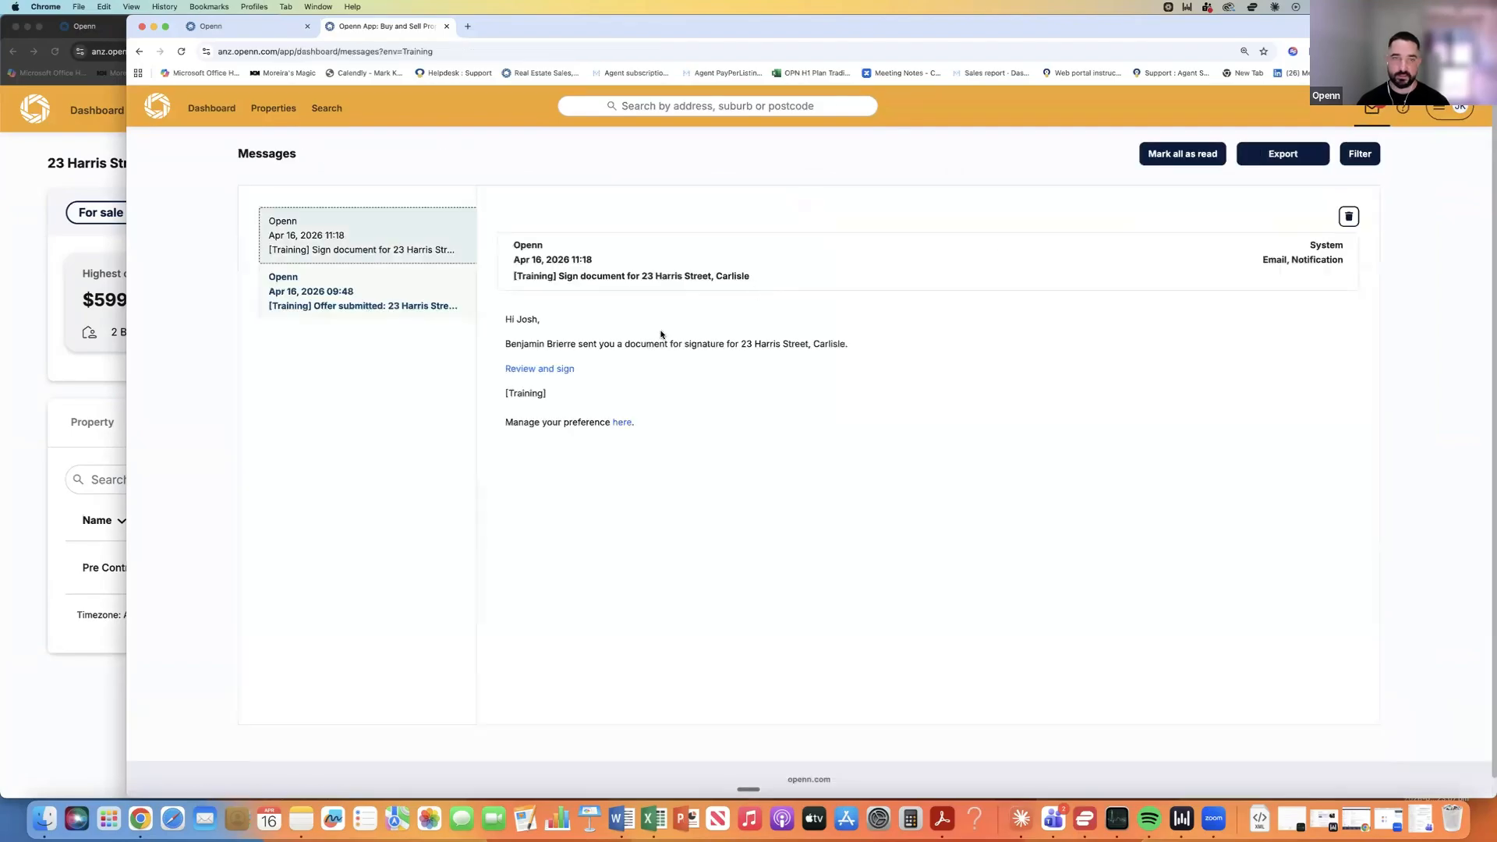
pyautogui.click(574, 369)
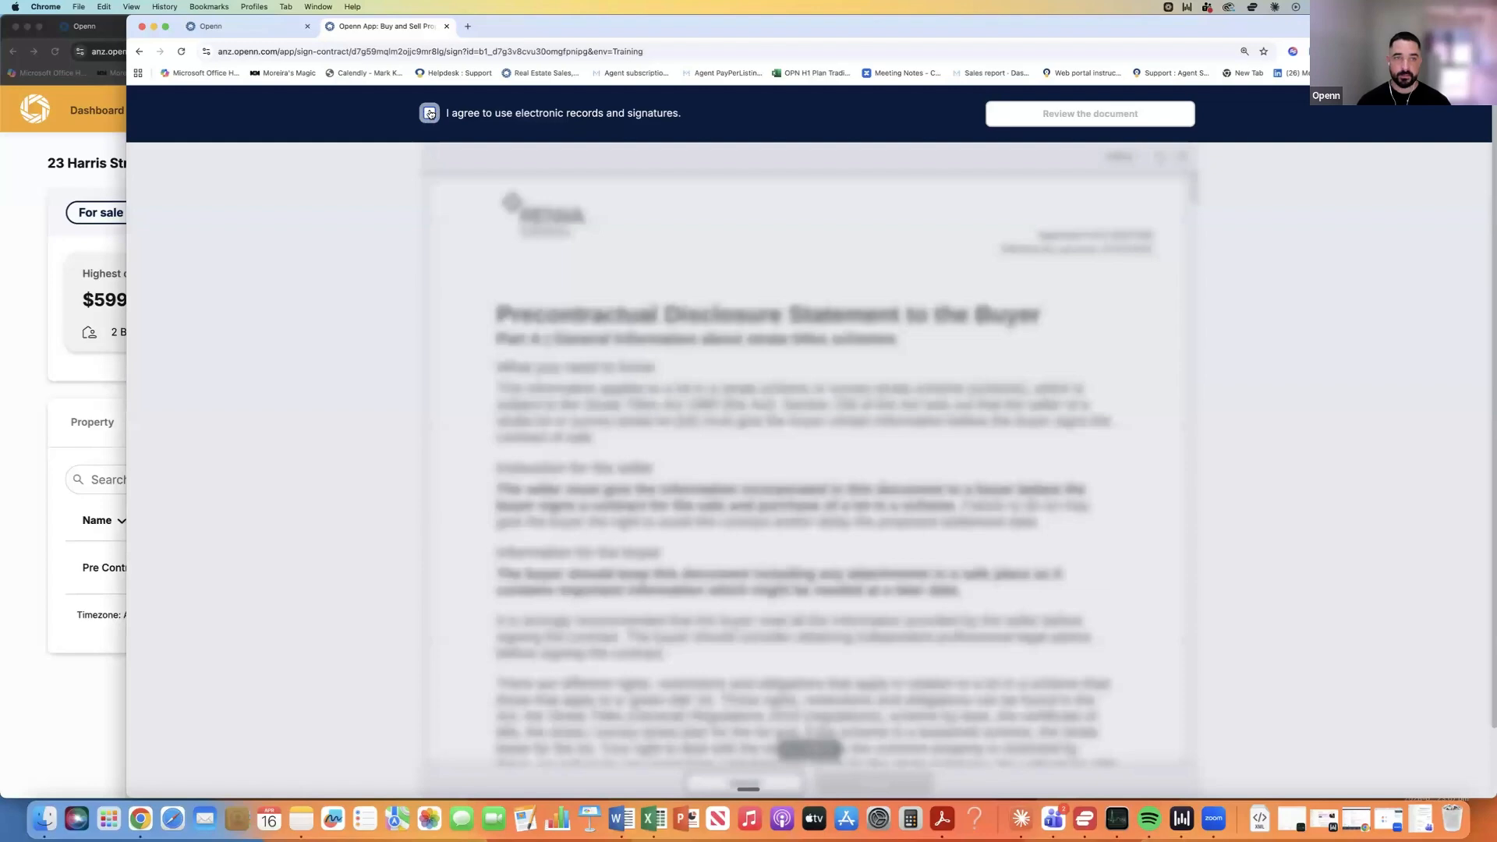
# Accept the electronic-records consent, then check the disclosure's status and resend the signing request from the agent's view.
pyautogui.click(428, 114)
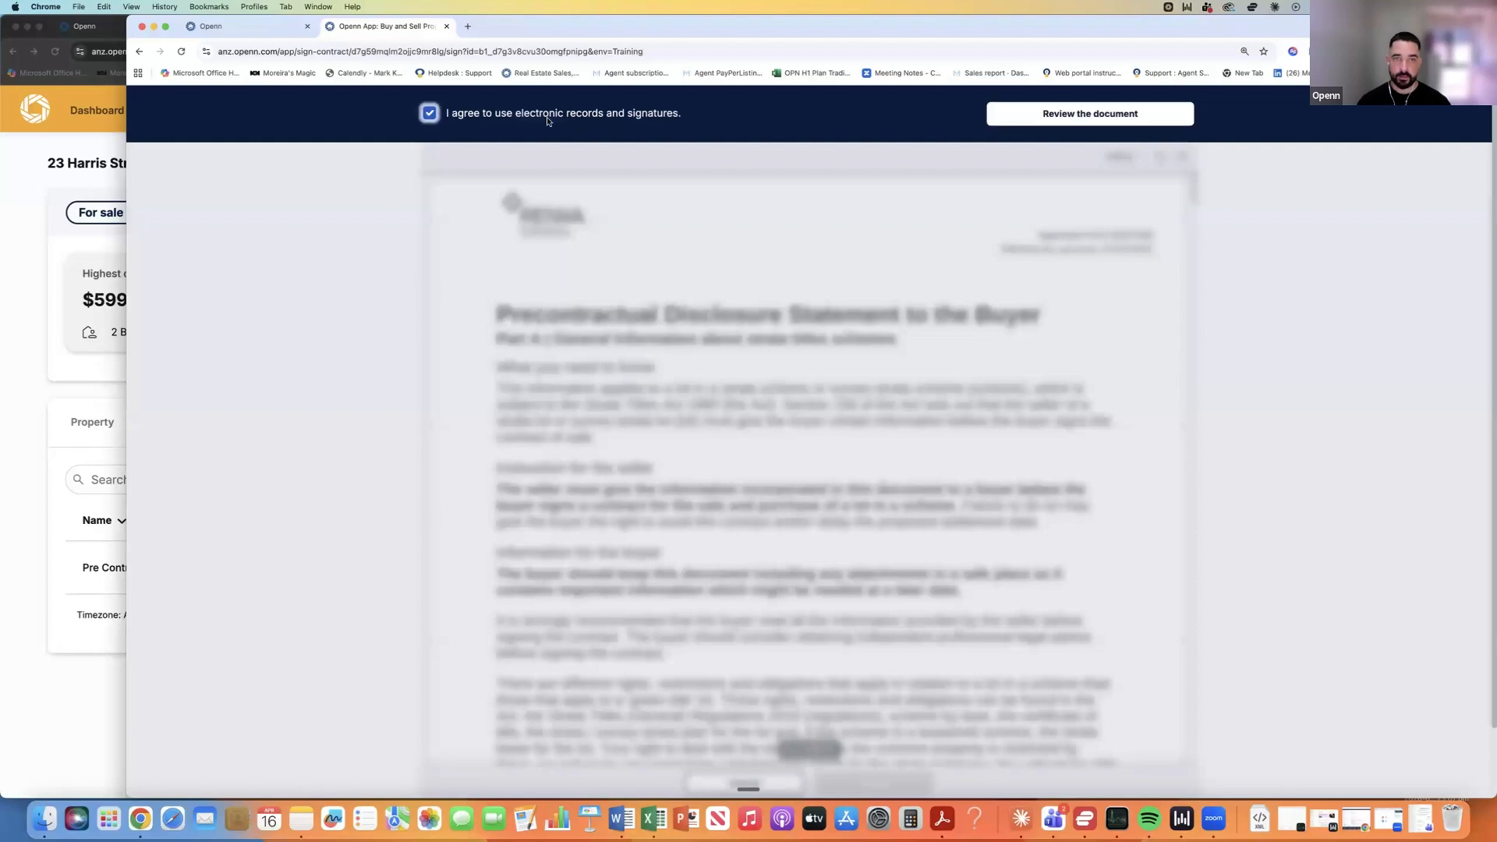
pyautogui.click(1104, 114)
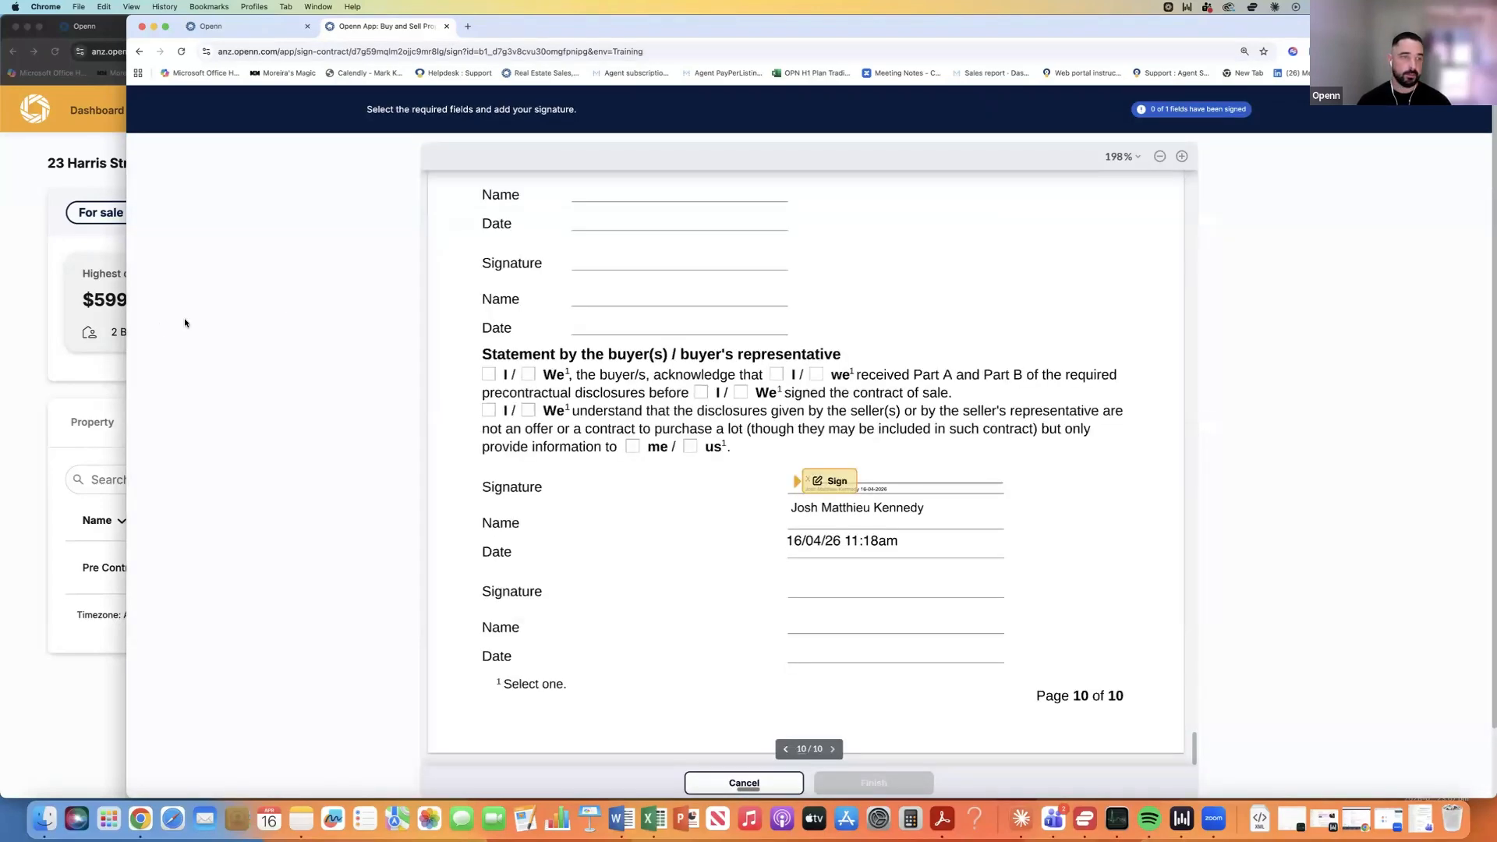
pyautogui.click(38, 315)
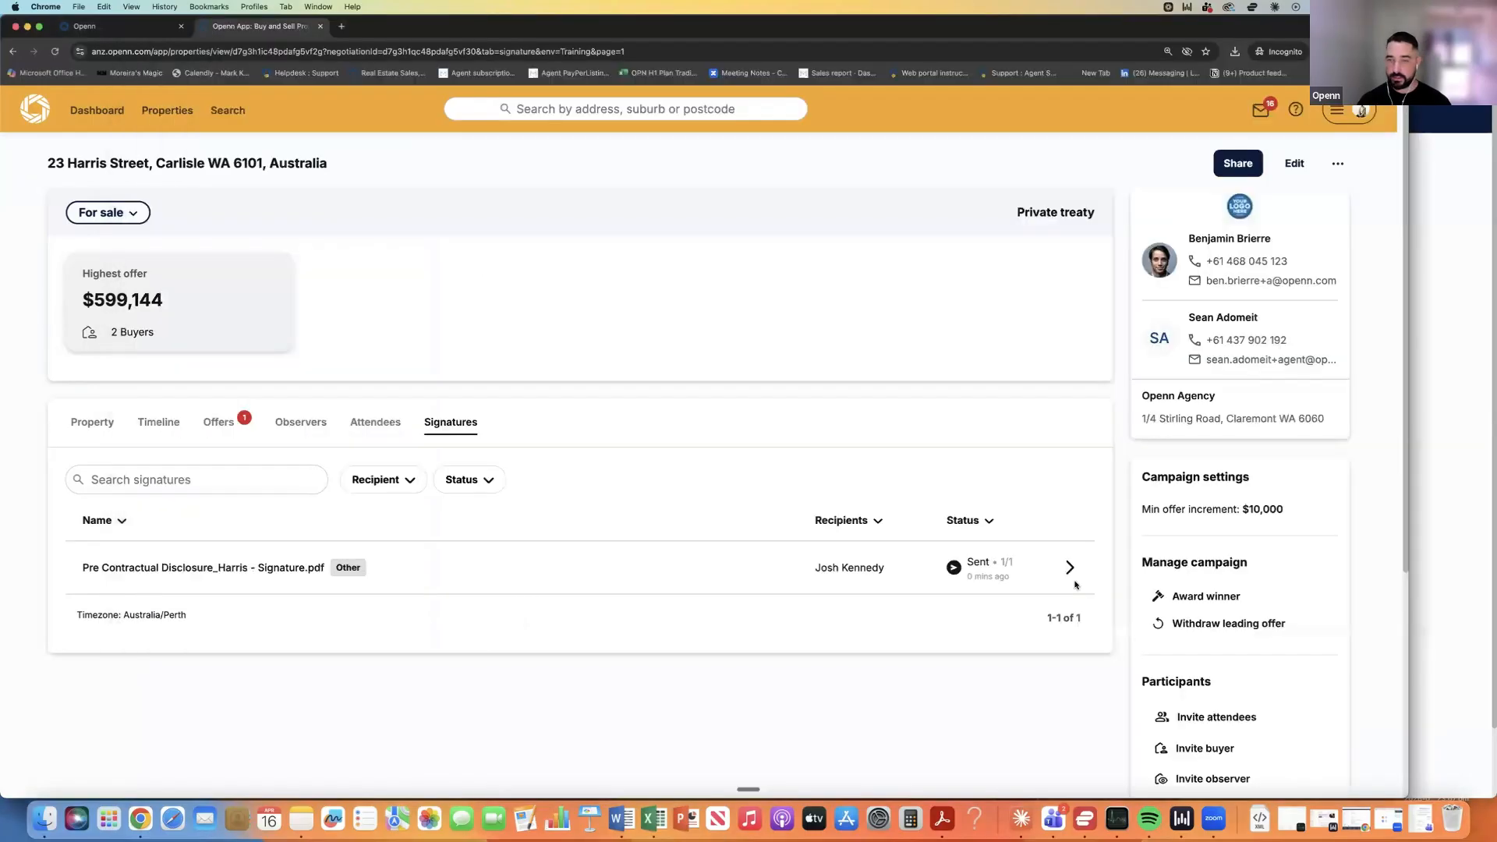
pyautogui.click(1065, 568)
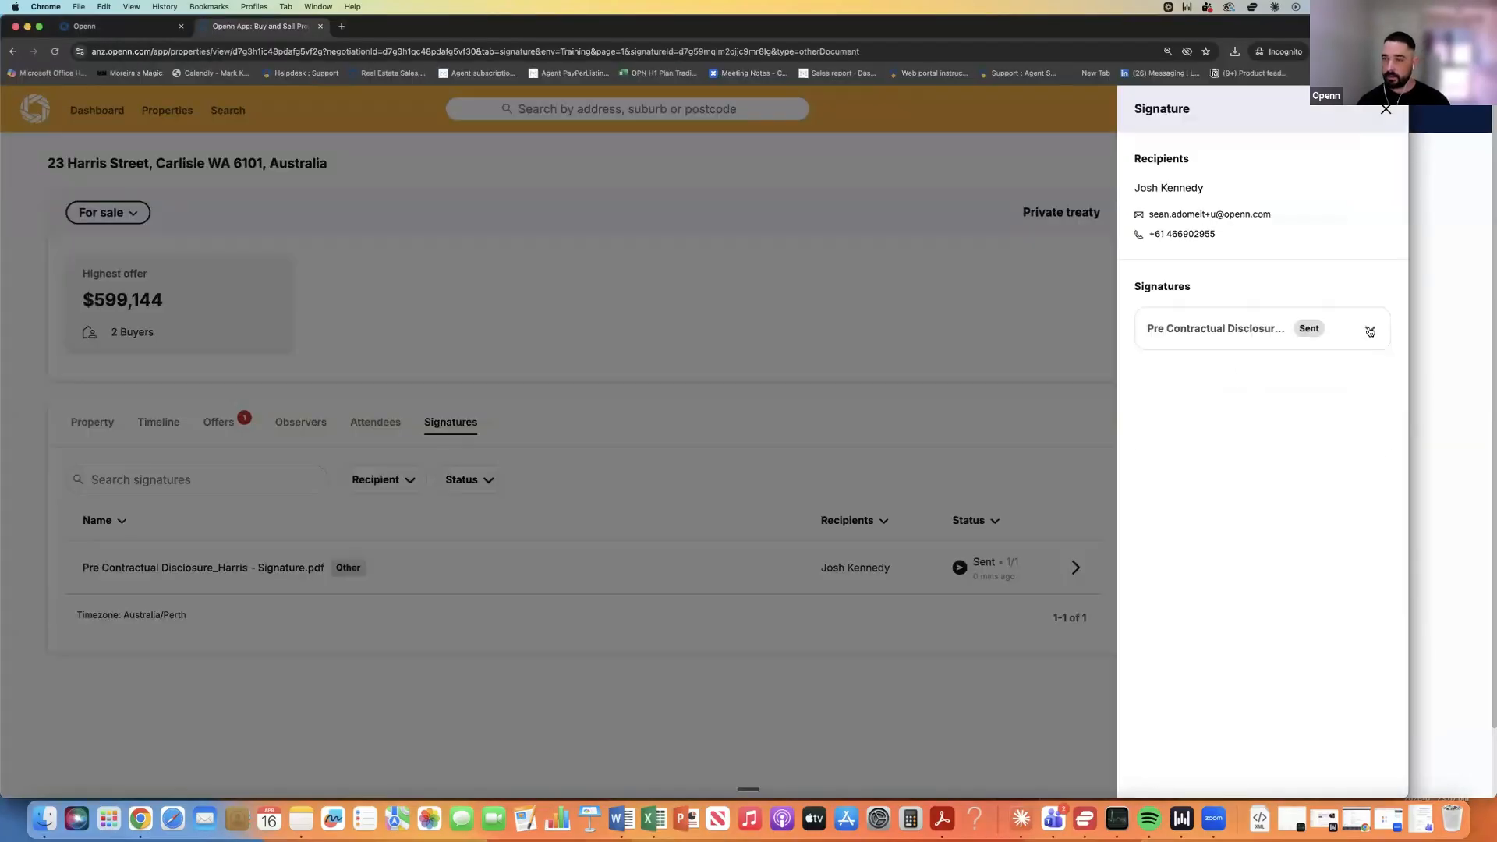
pyautogui.click(1369, 331)
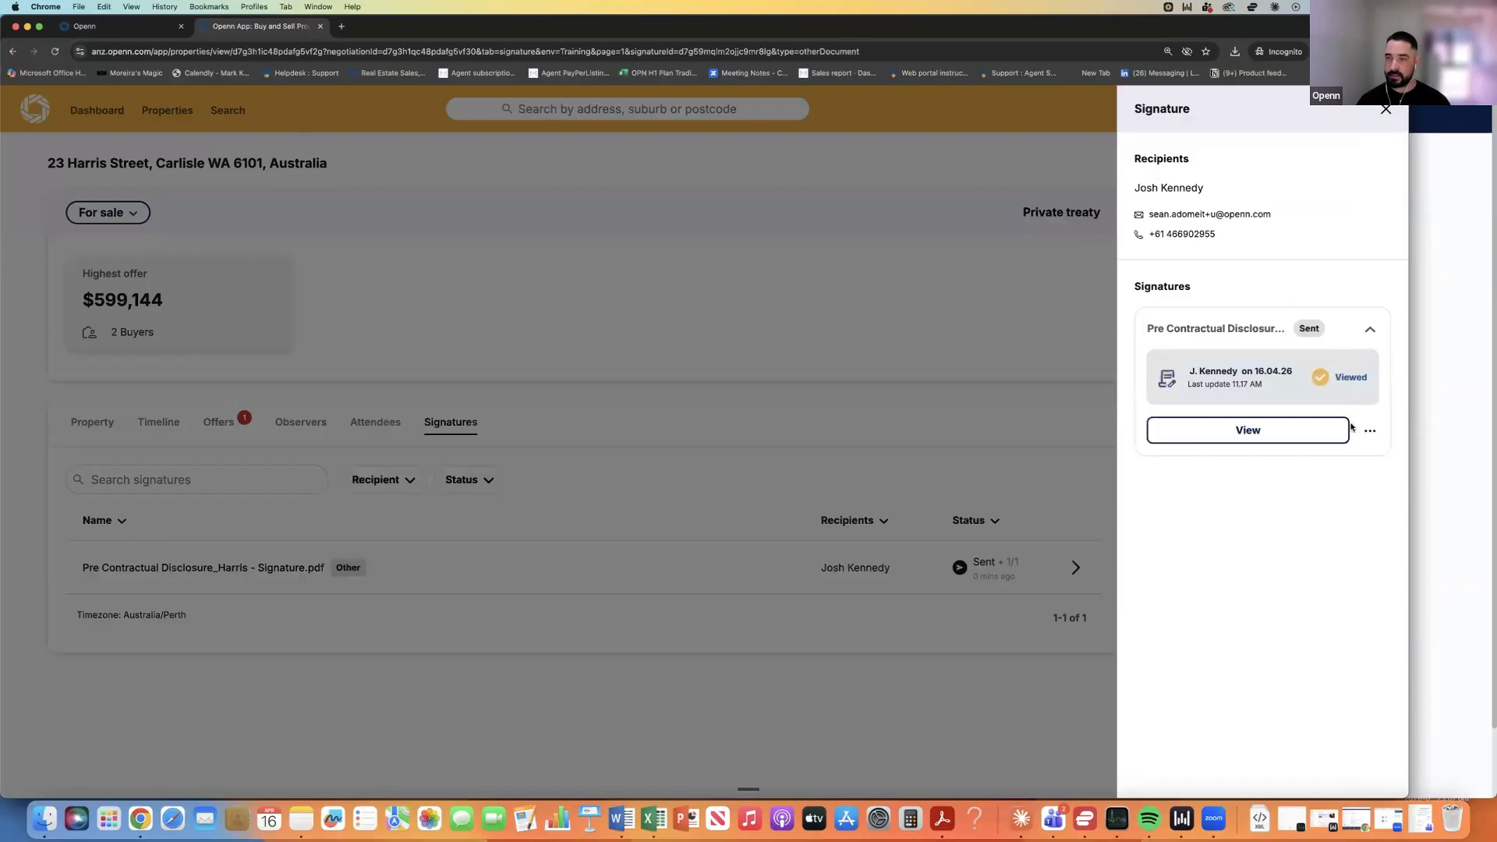
pyautogui.moveTo(1347, 388)
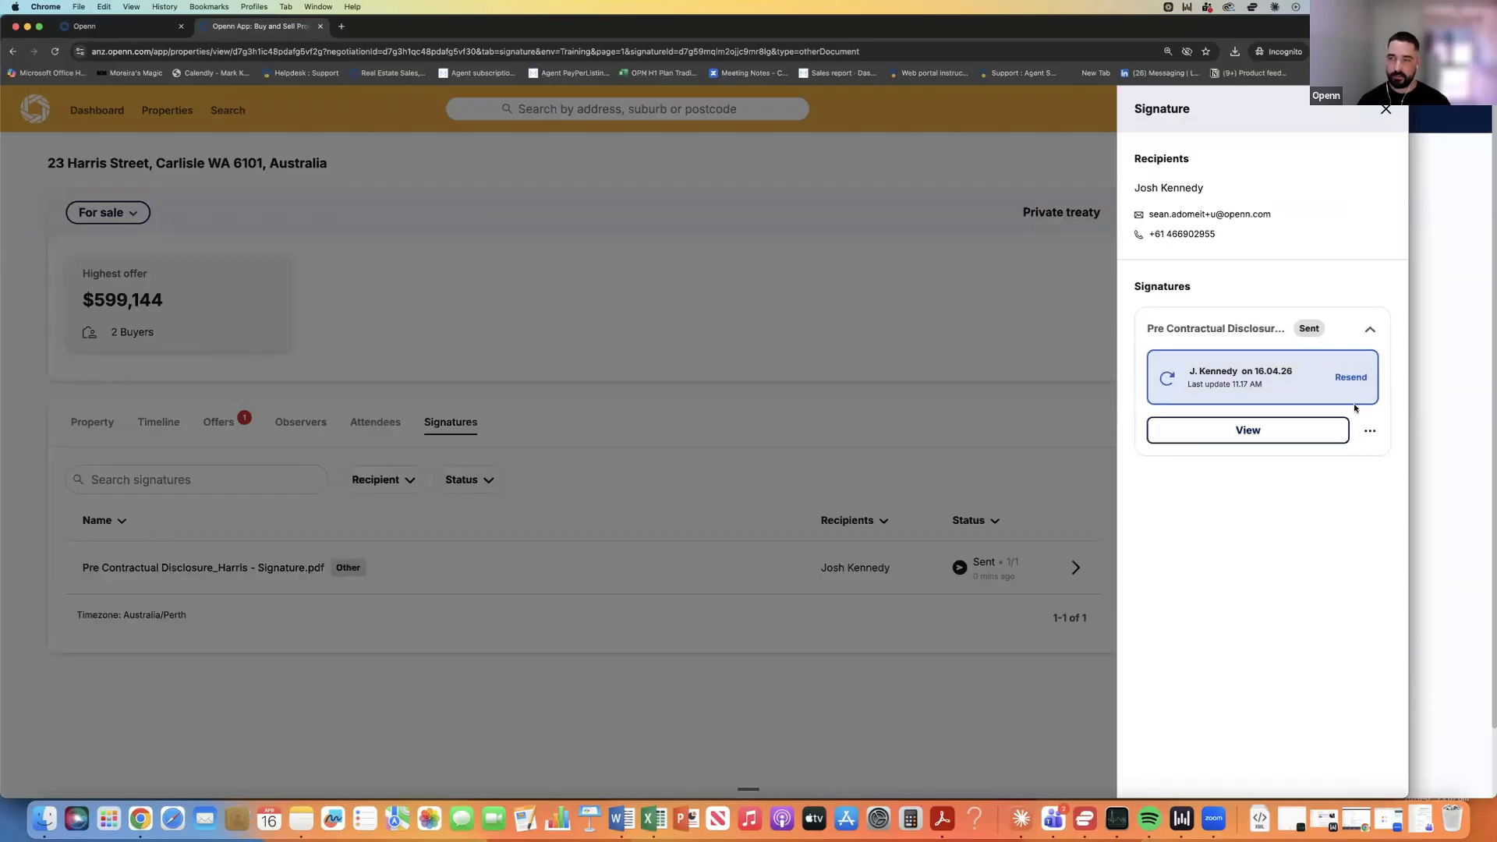
pyautogui.click(1352, 379)
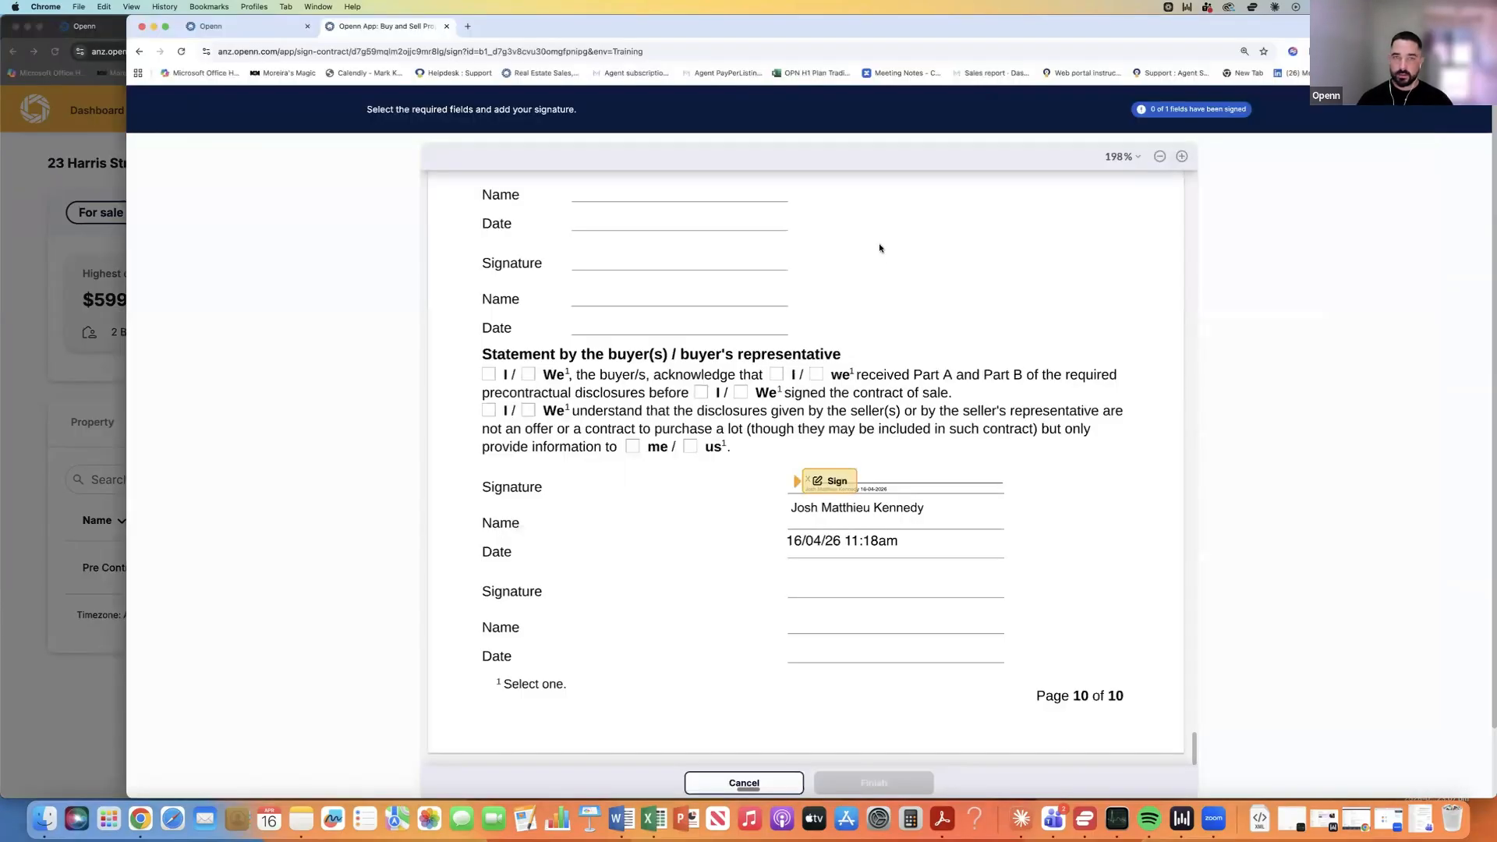
pyautogui.scroll(3, 821, 267)
pyautogui.scroll(-3, 821, 267)
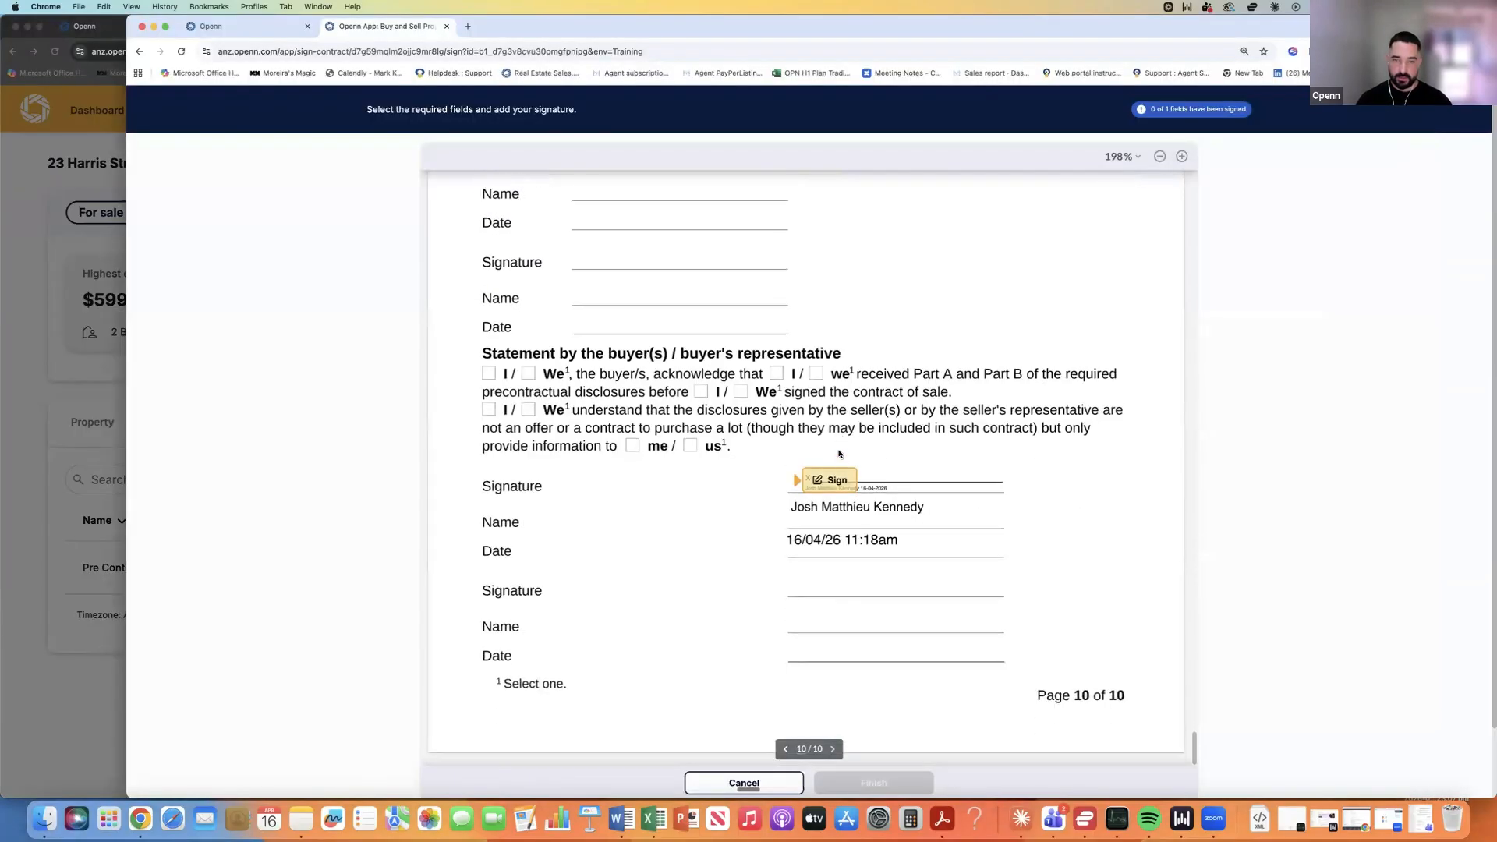
pyautogui.click(829, 479)
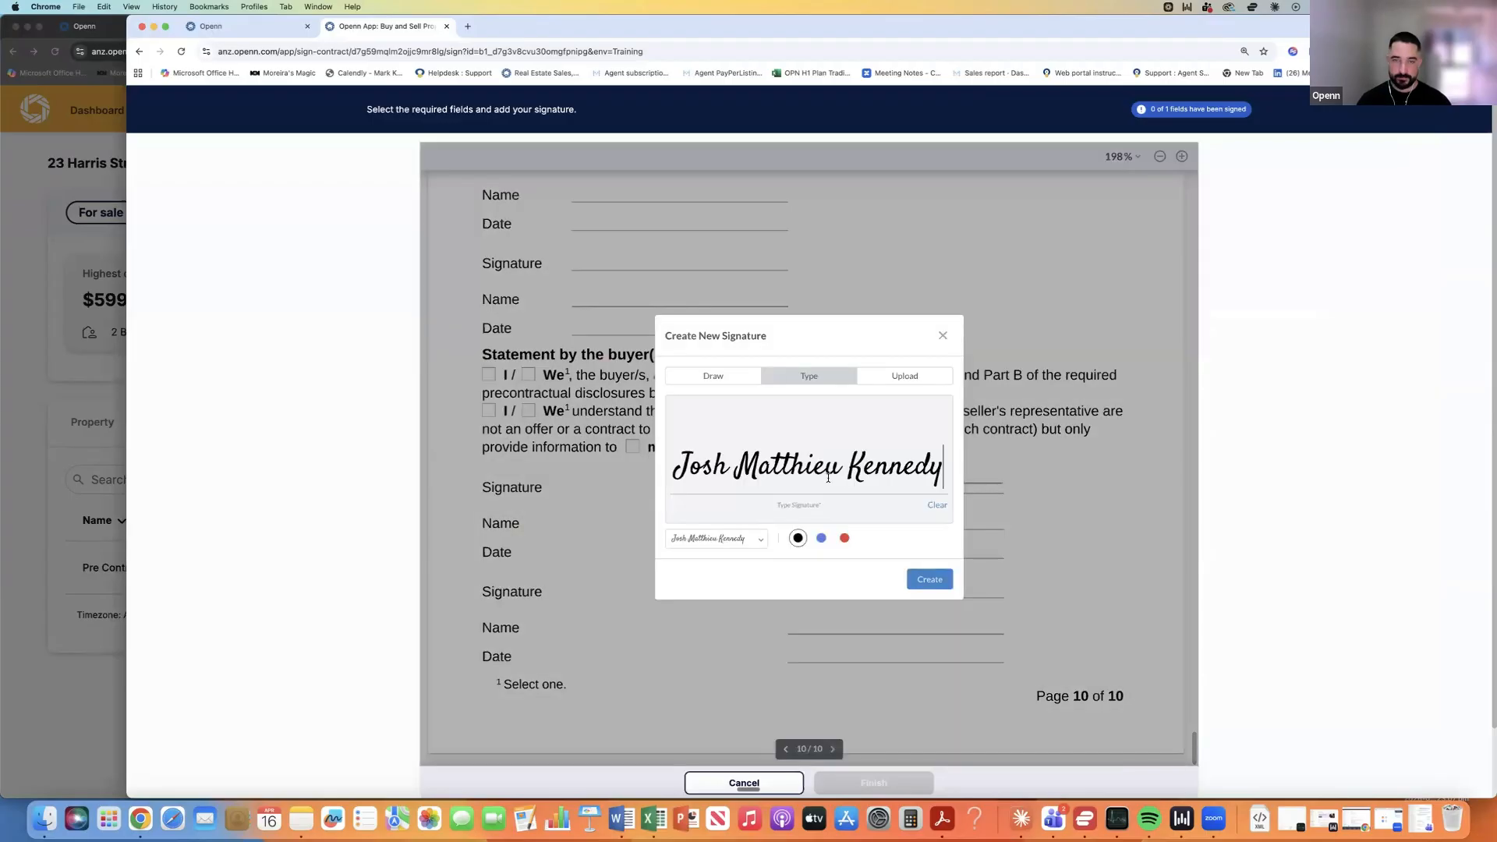
pyautogui.click(929, 579)
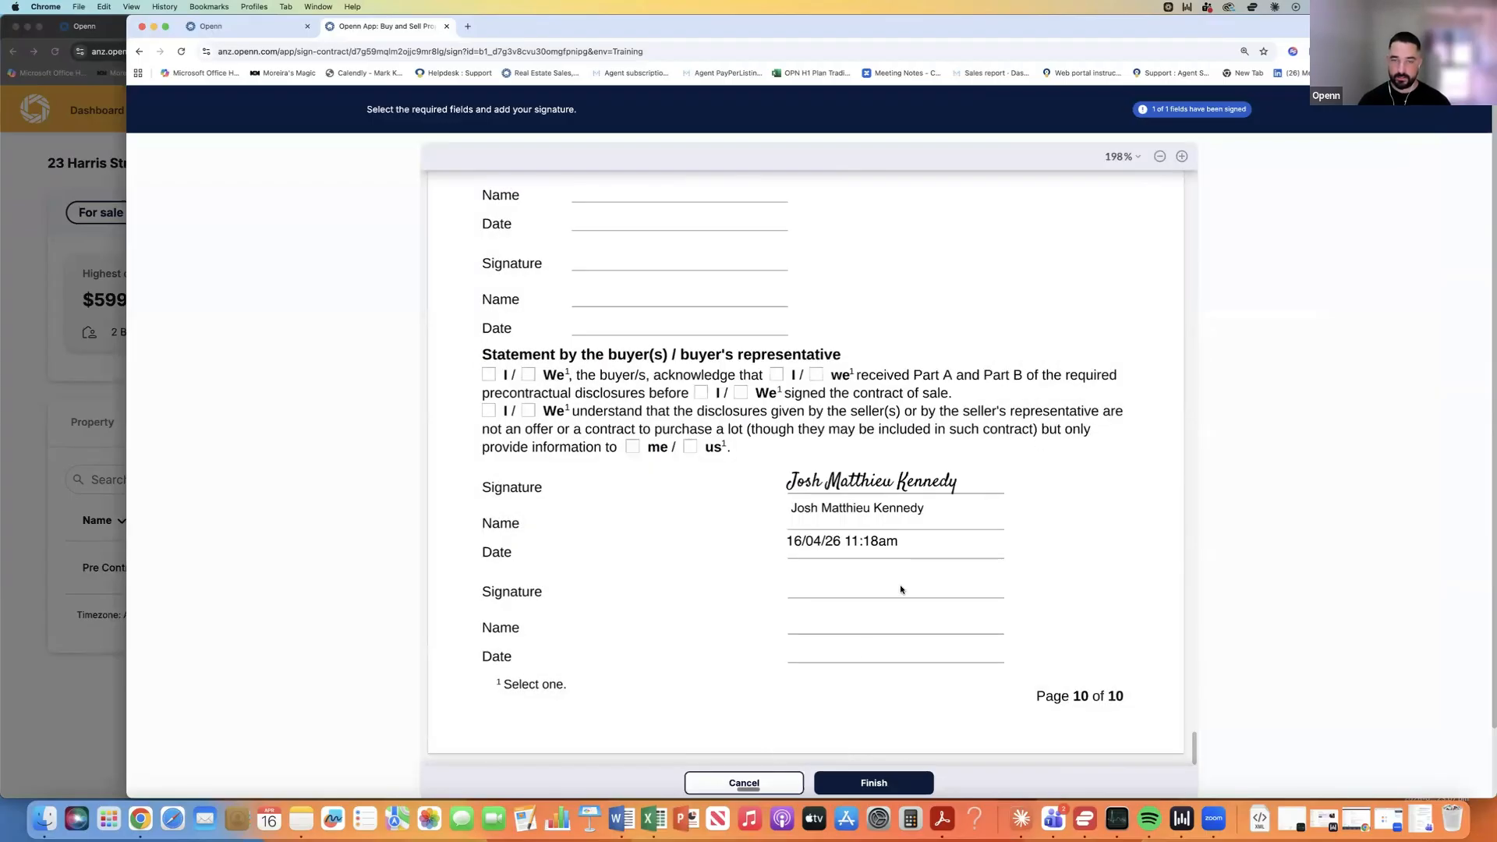
pyautogui.click(874, 783)
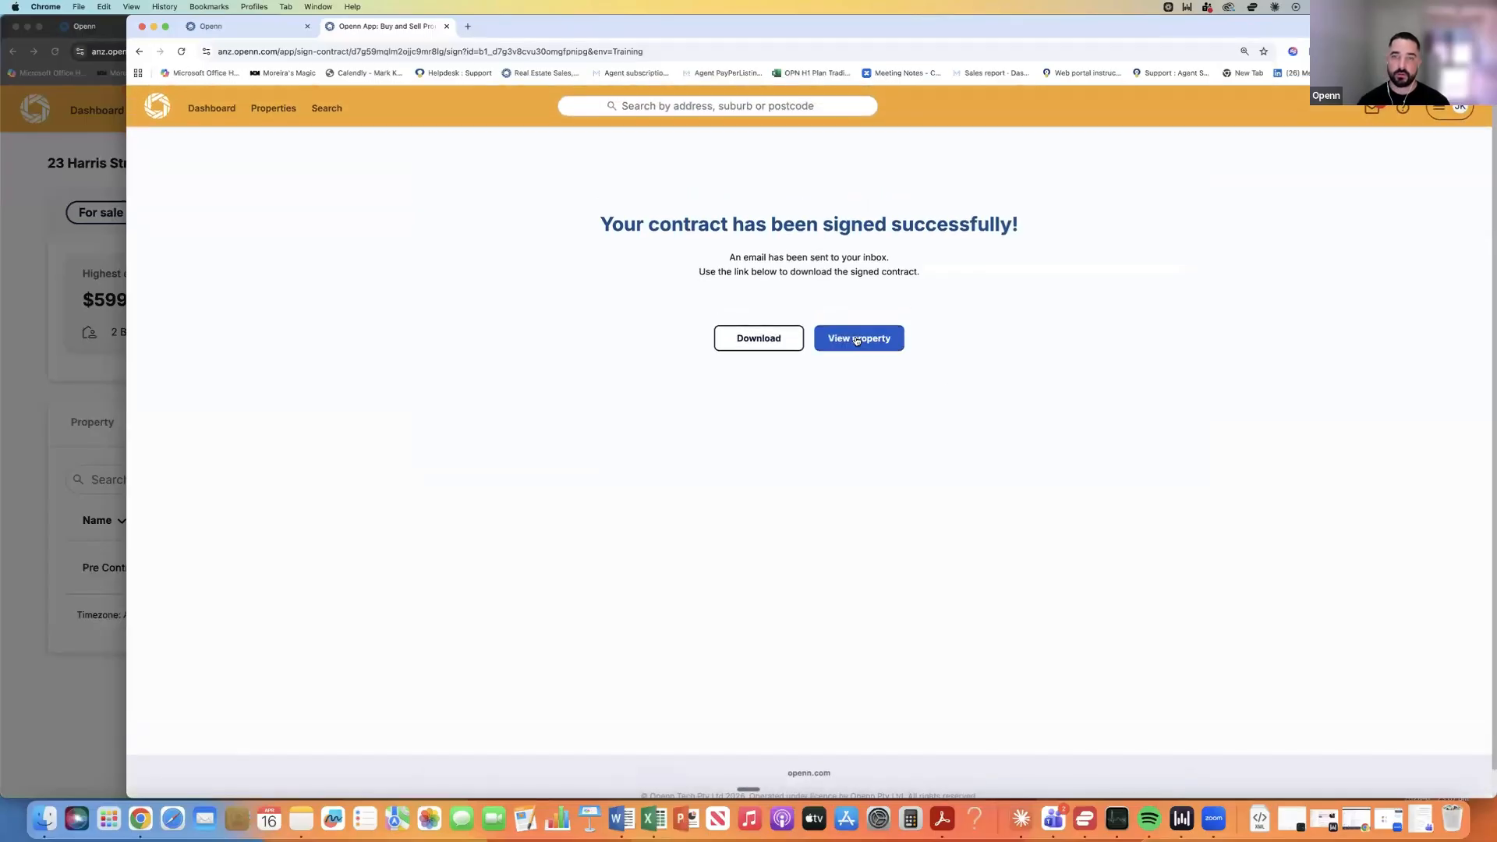
pyautogui.click(855, 340)
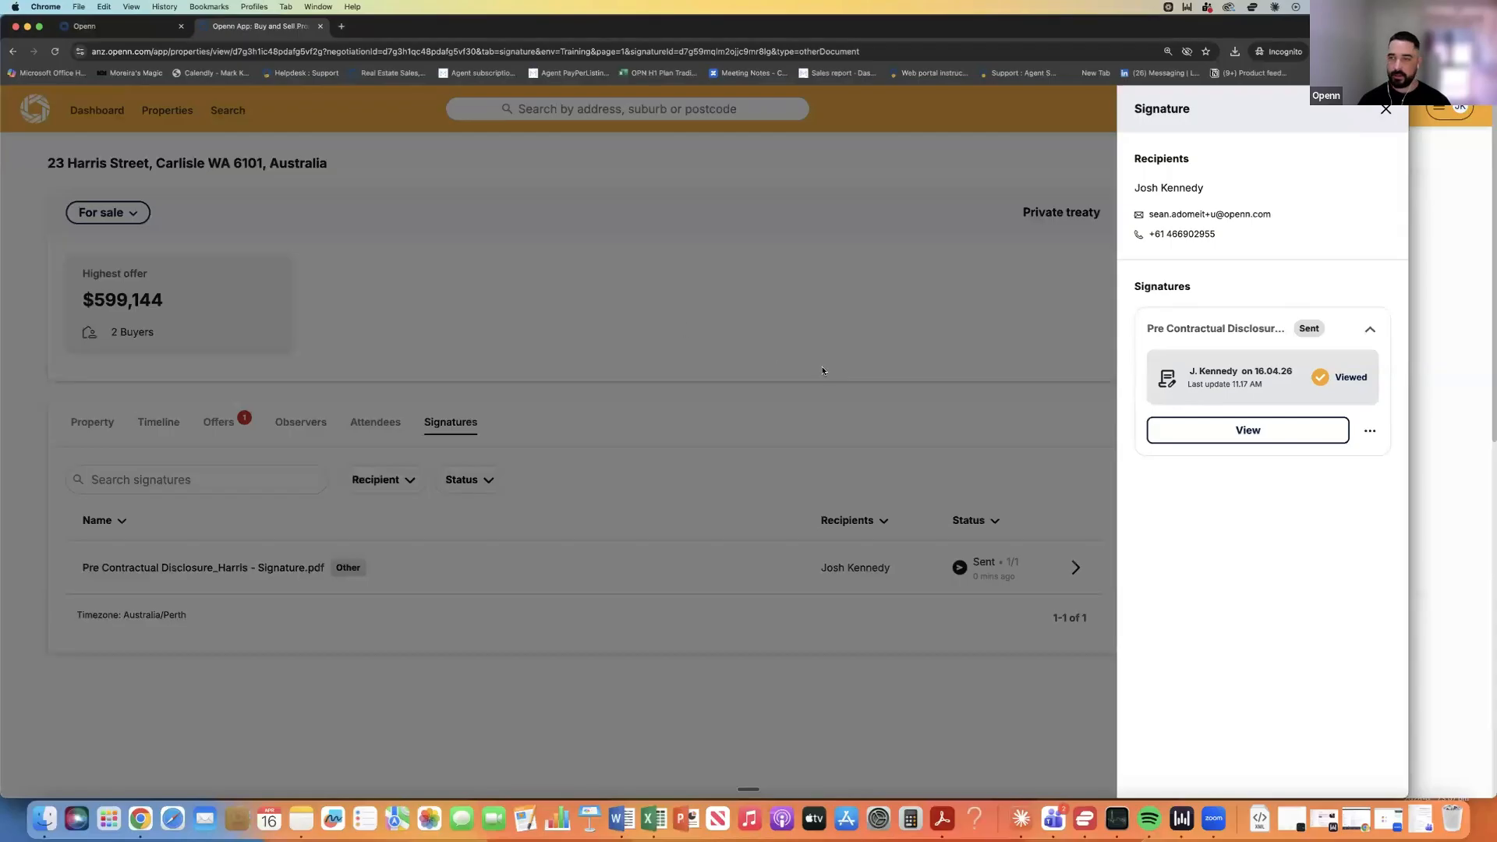
# Reopen the disclosure's signature details and confirm its status is signed.
pyautogui.click(963, 468)
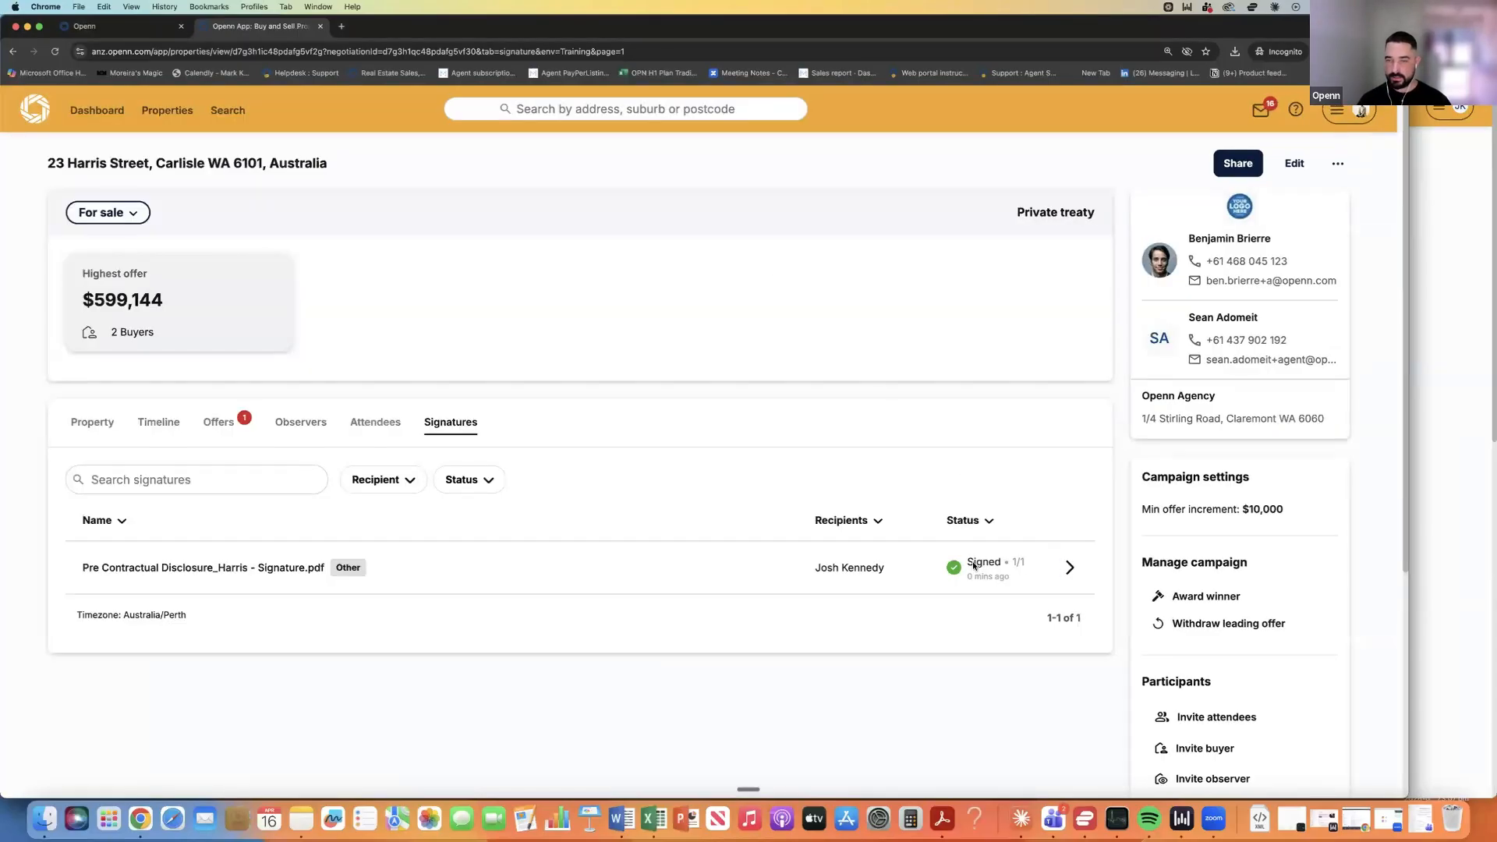
pyautogui.click(1070, 567)
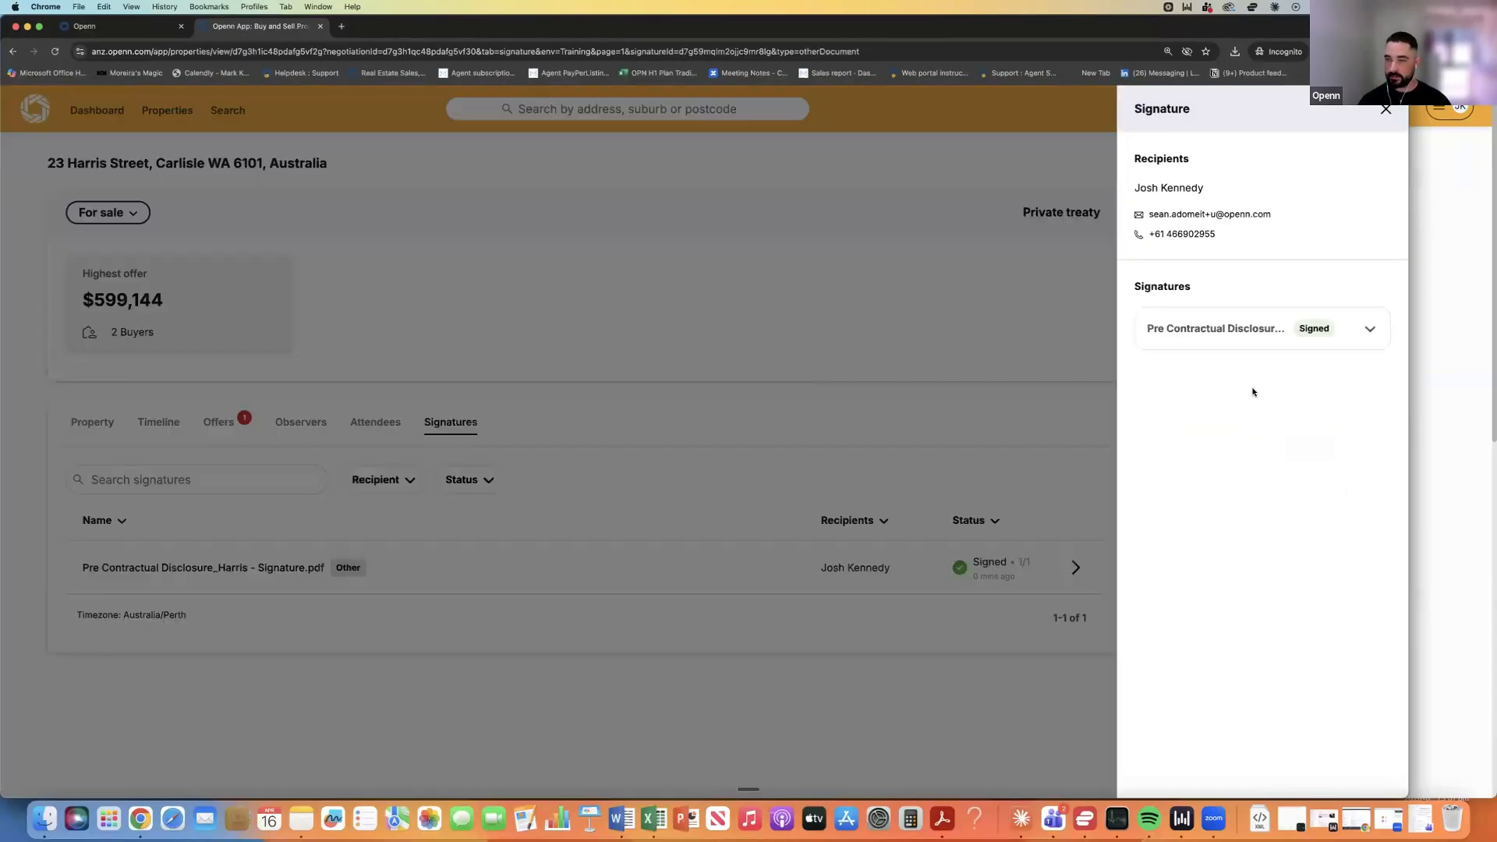
pyautogui.click(1341, 343)
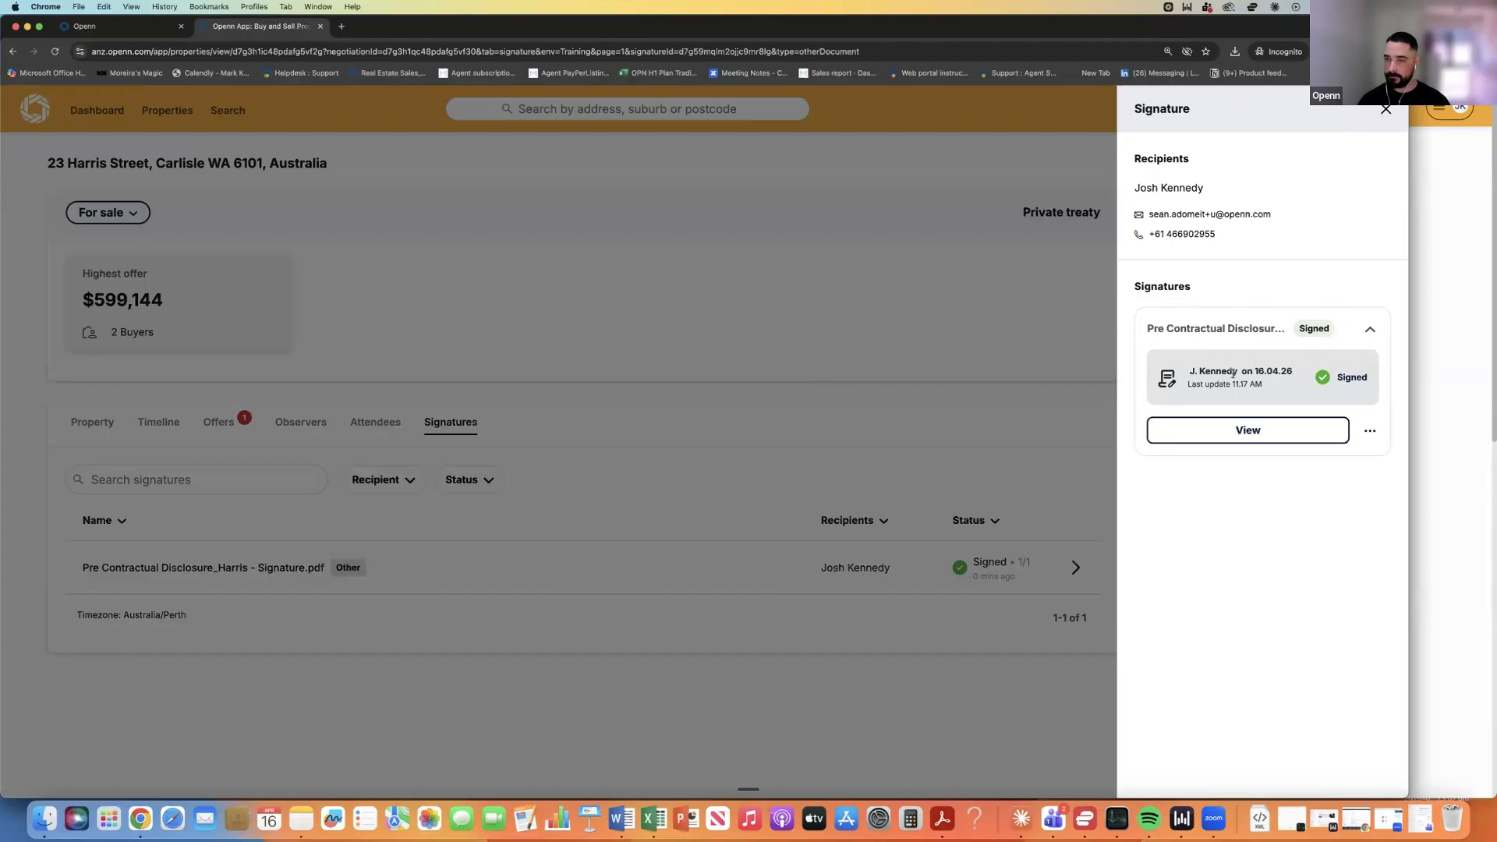
# View the signed disclosure down to page 10's buyer signature, name and 16/04/26 11:18am date.
pyautogui.click(1245, 433)
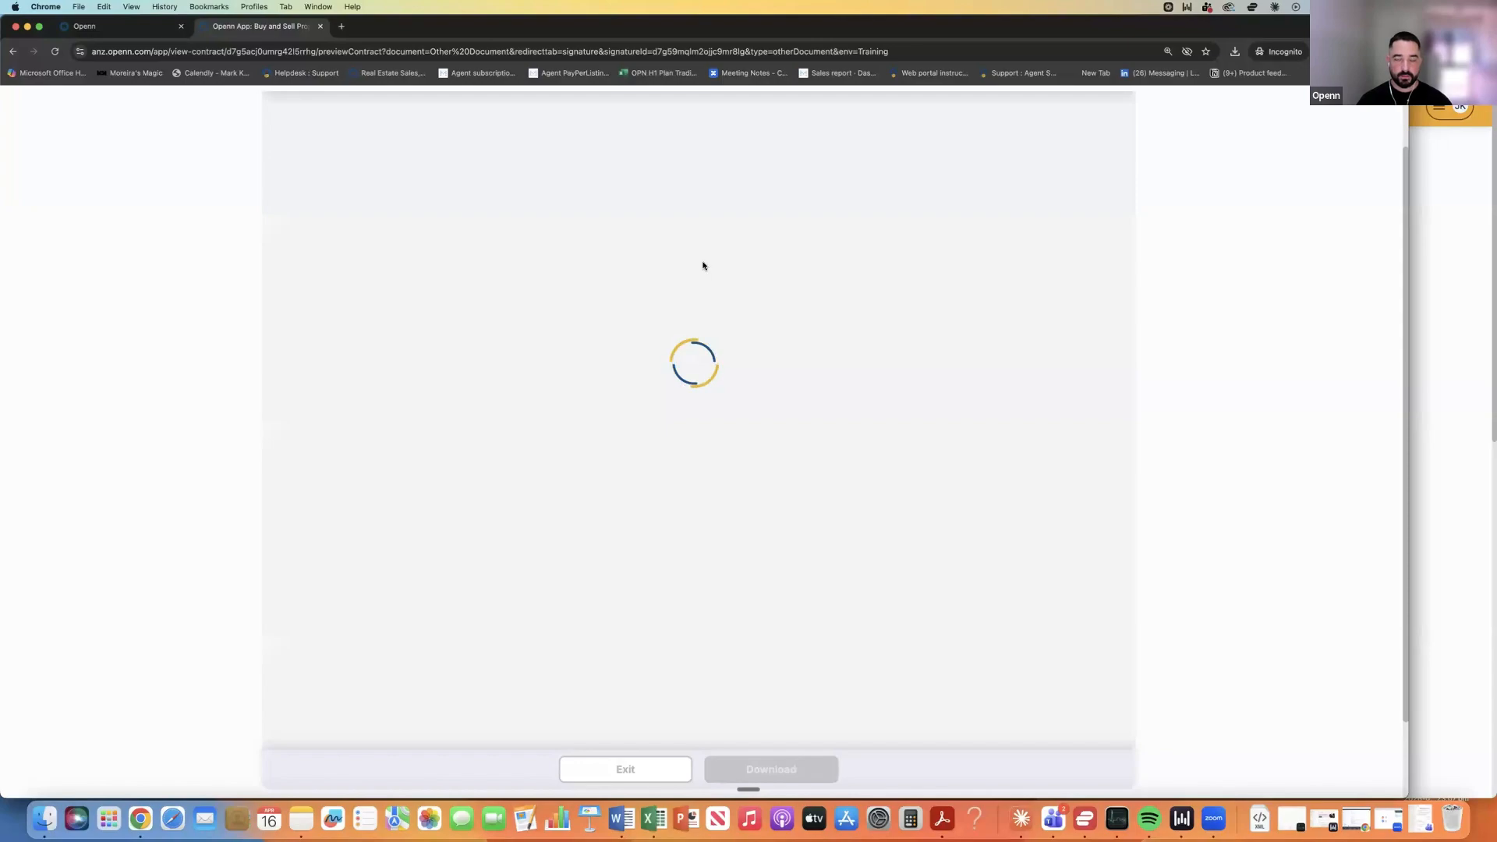
pyautogui.scroll(-8, 761, 293)
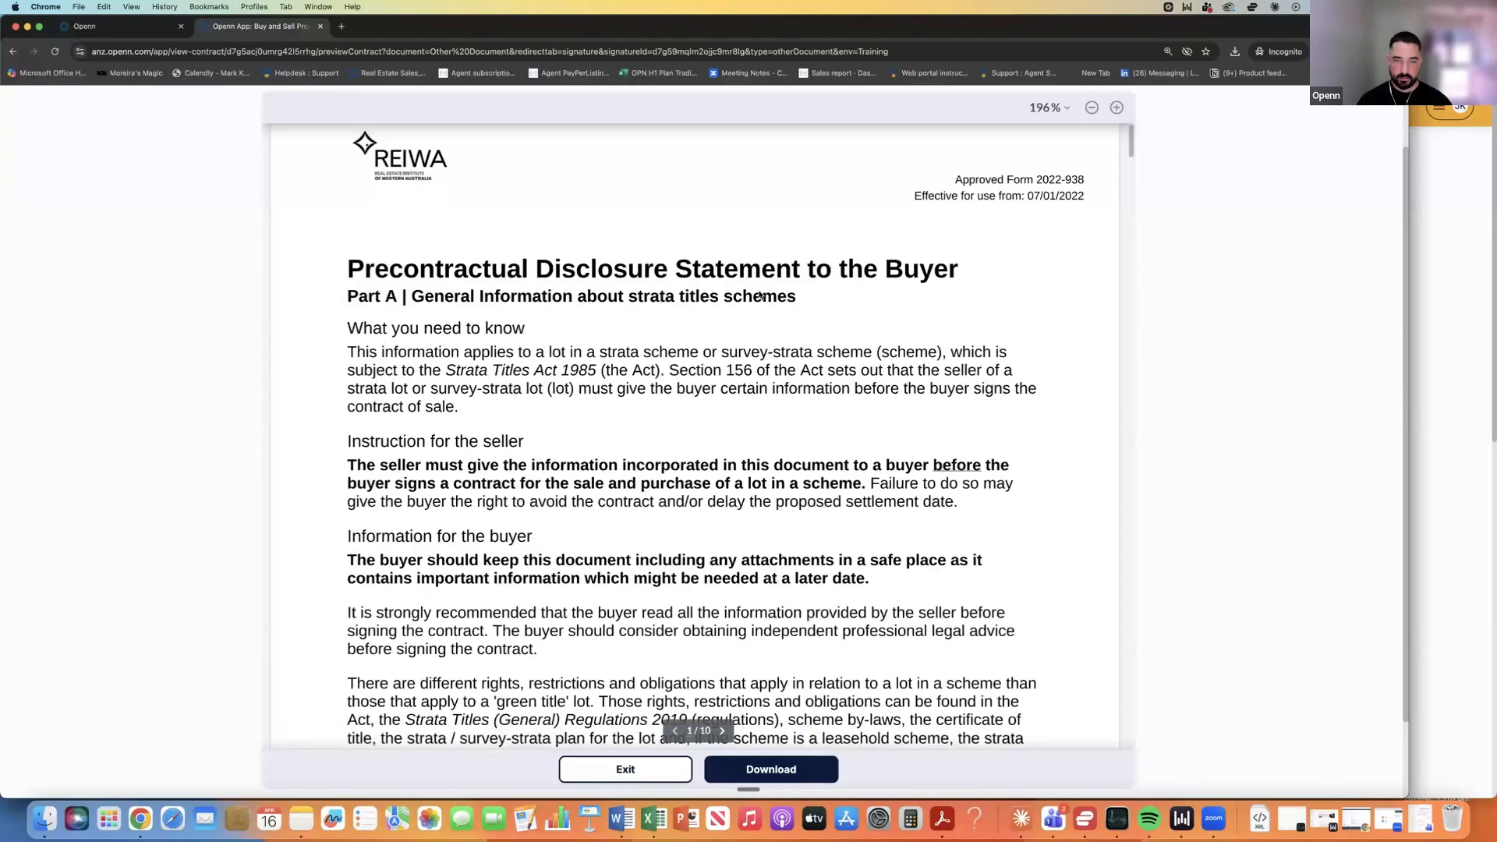
pyautogui.scroll(-5, 758, 297)
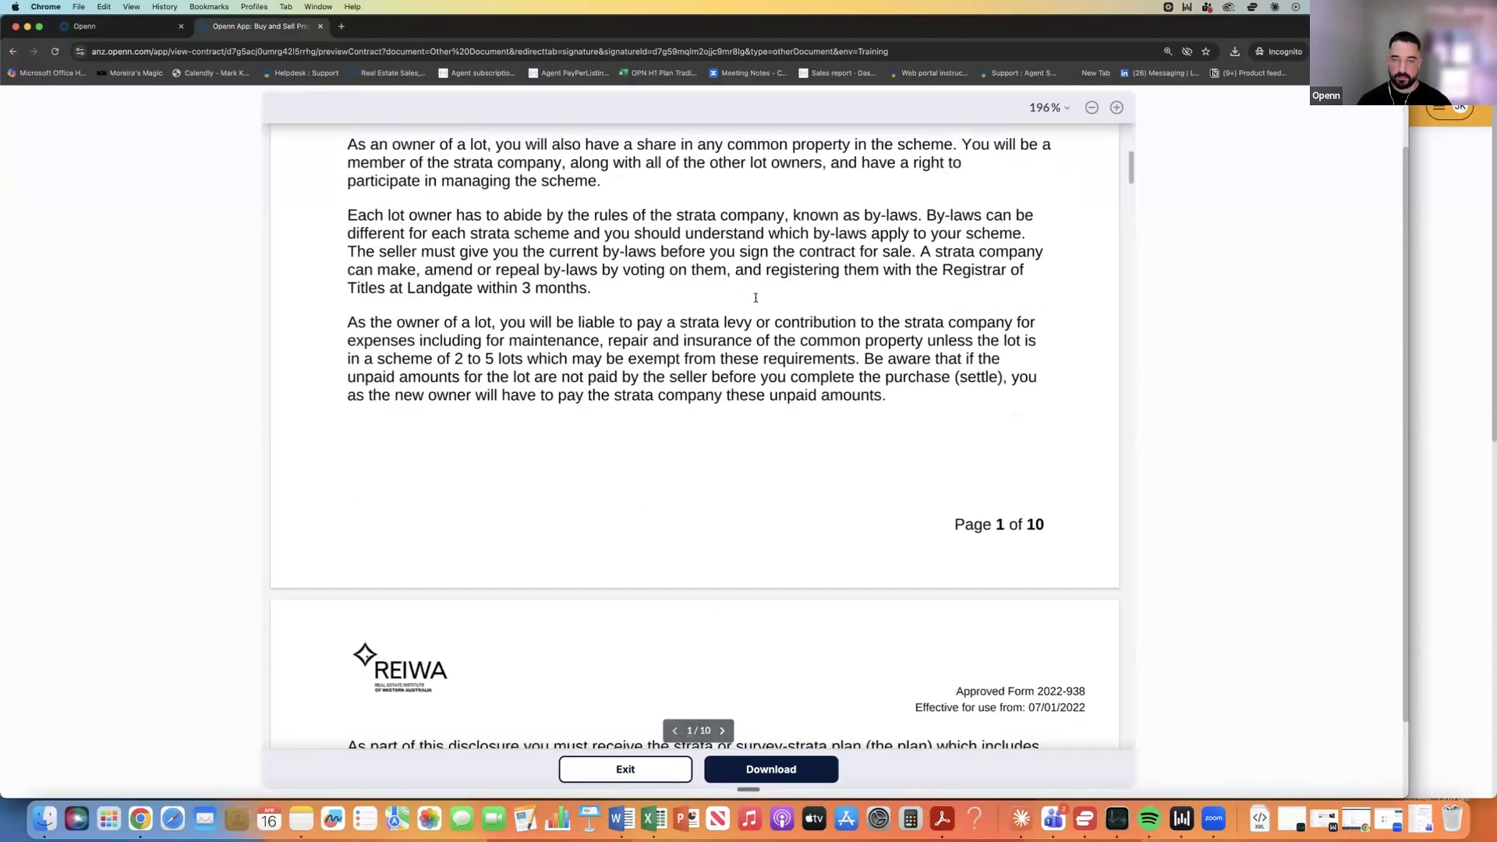
pyautogui.scroll(-20, 755, 301)
pyautogui.scroll(-20, 754, 304)
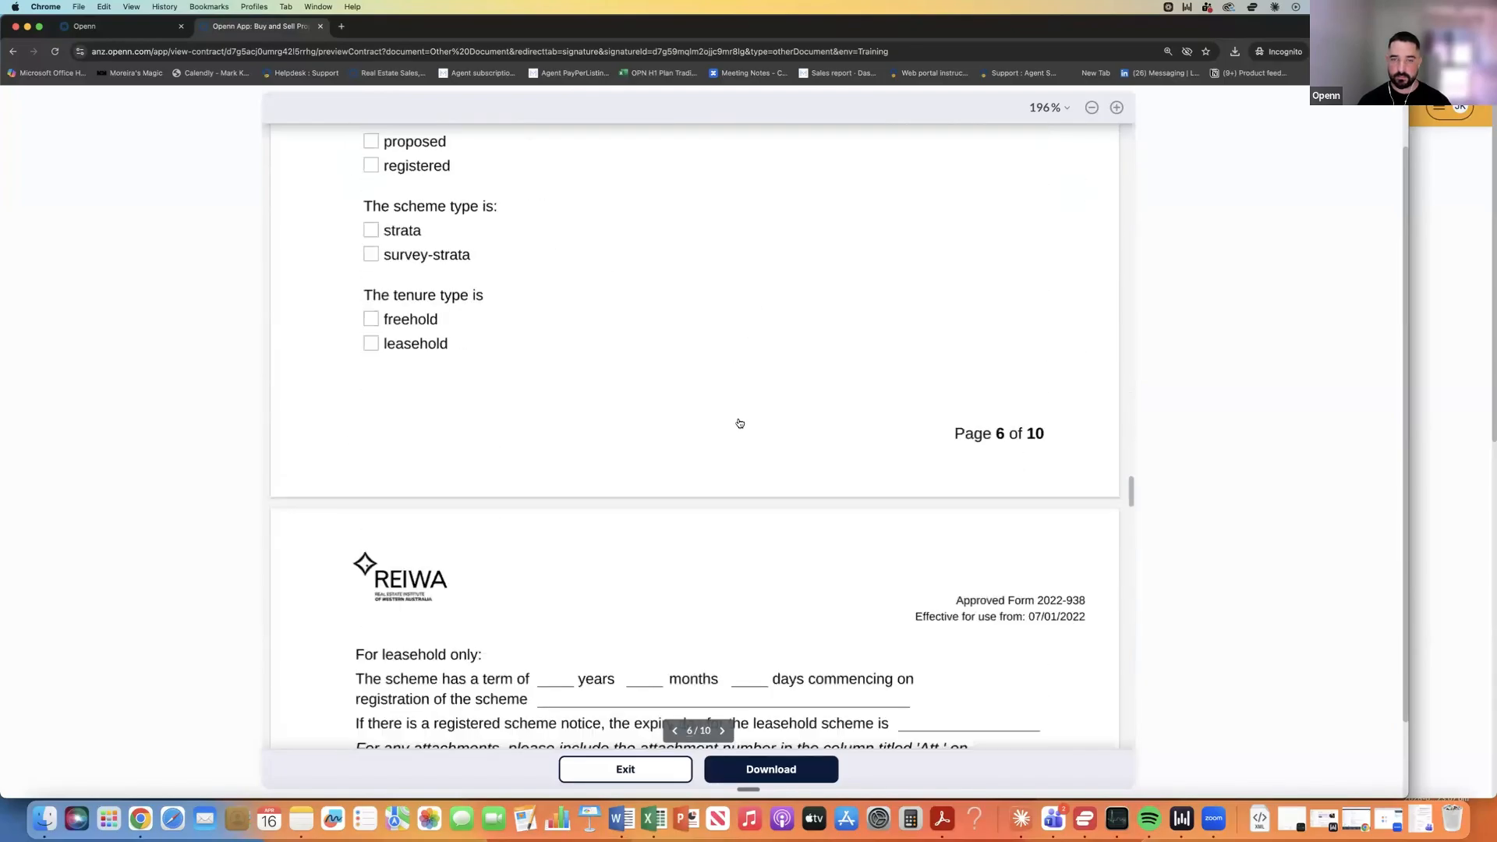
pyautogui.scroll(-20, 712, 434)
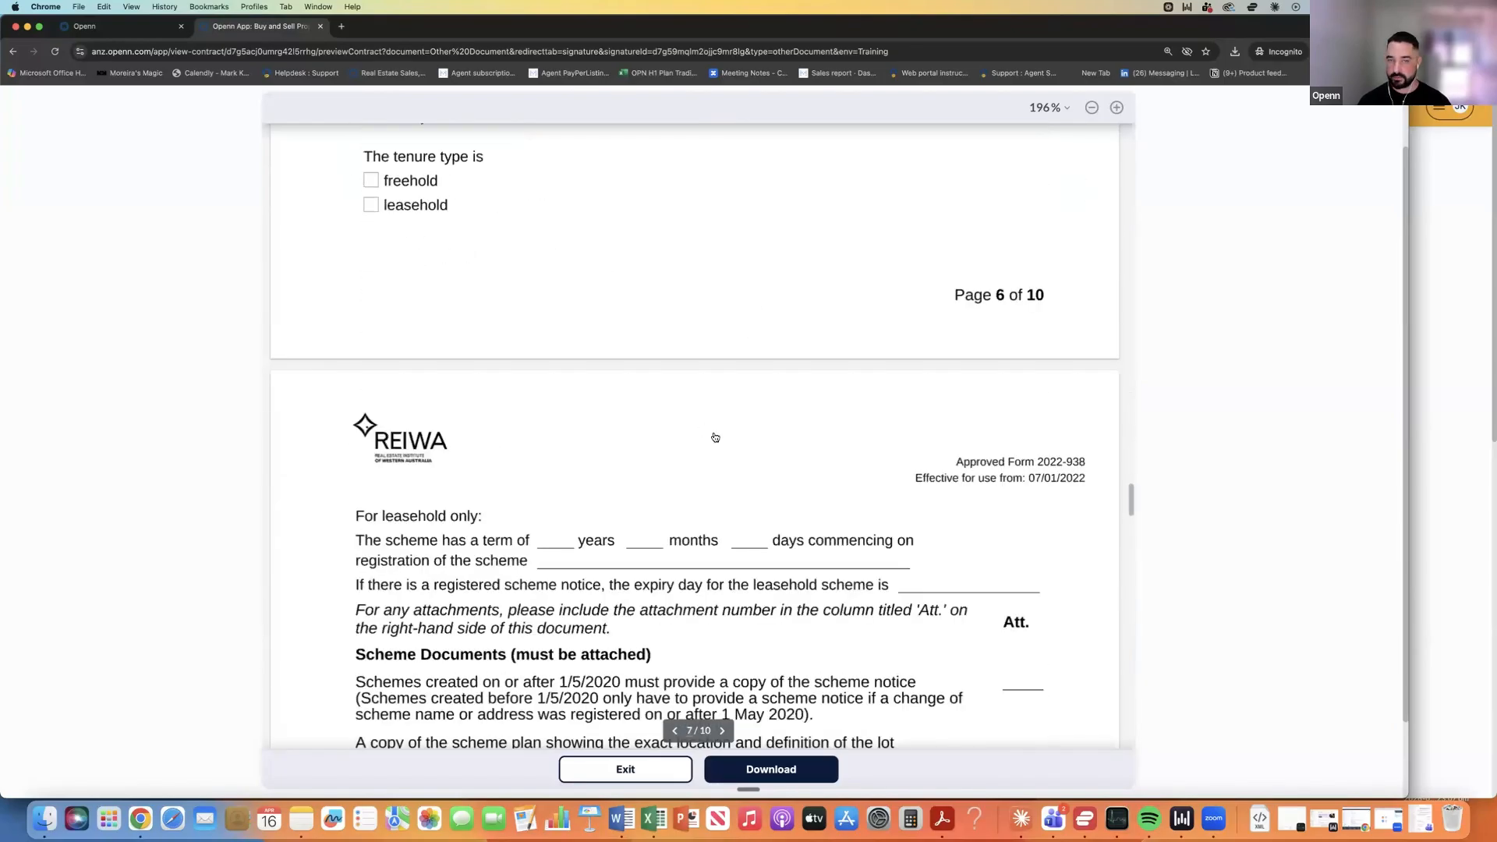
# Exit the document preview and close the Signature panel, checking the disclosure now shows Signed, 1/1.
pyautogui.click(625, 769)
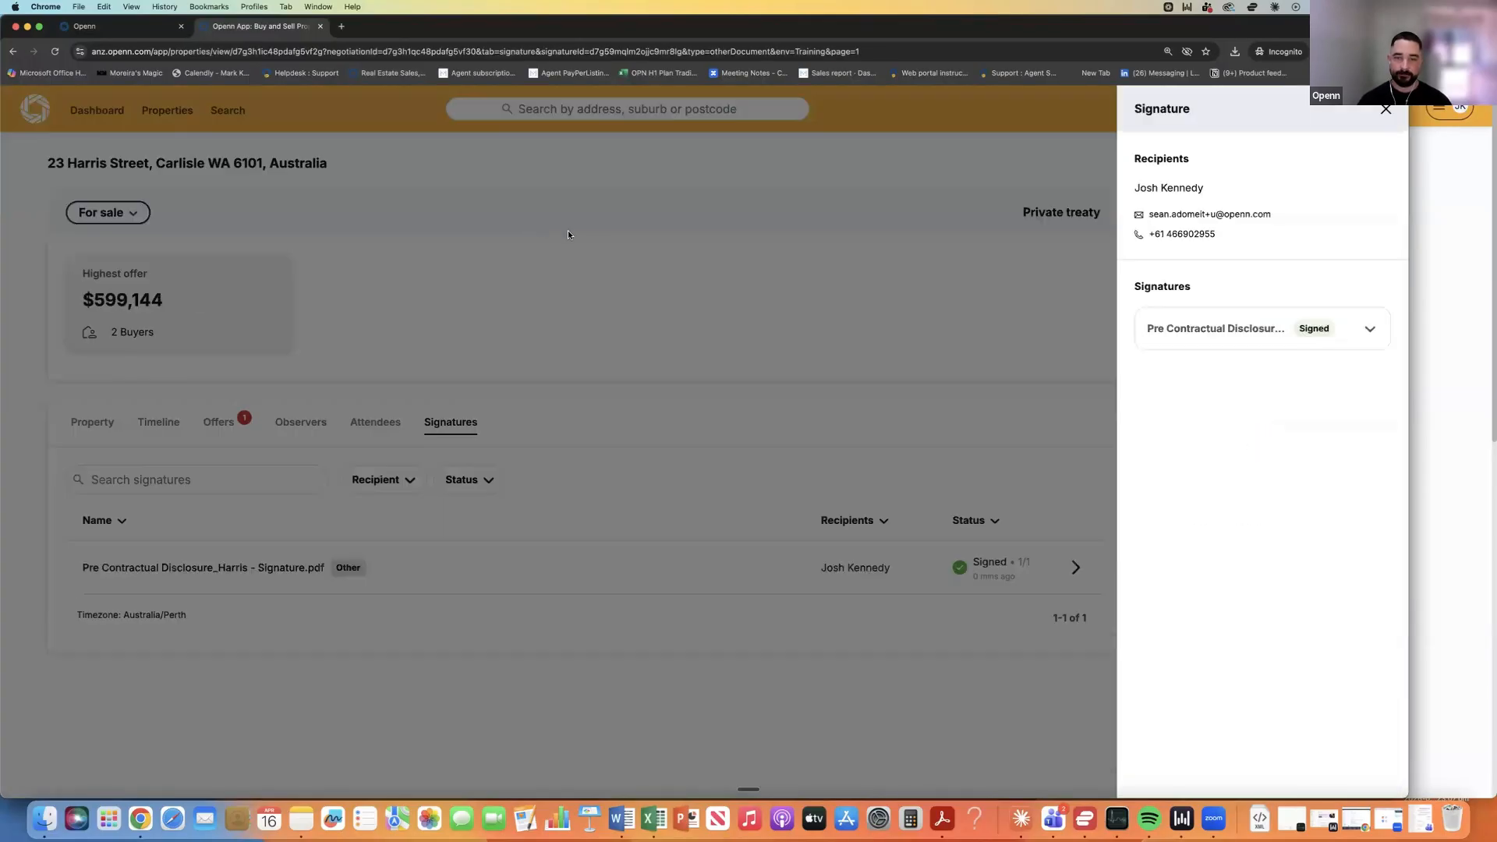
pyautogui.click(687, 278)
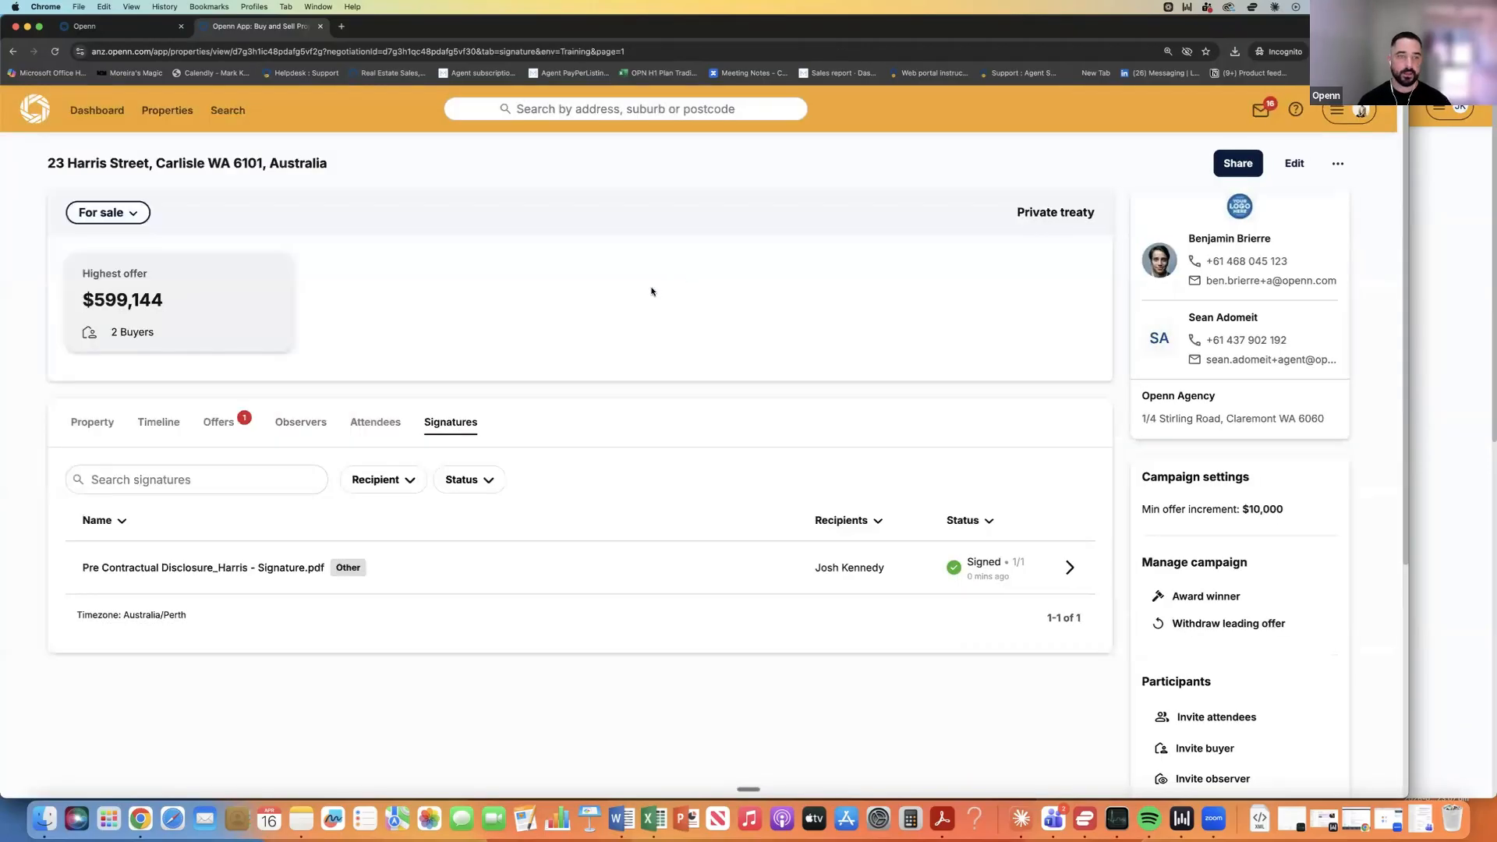
pyautogui.scroll(-1, 623, 301)
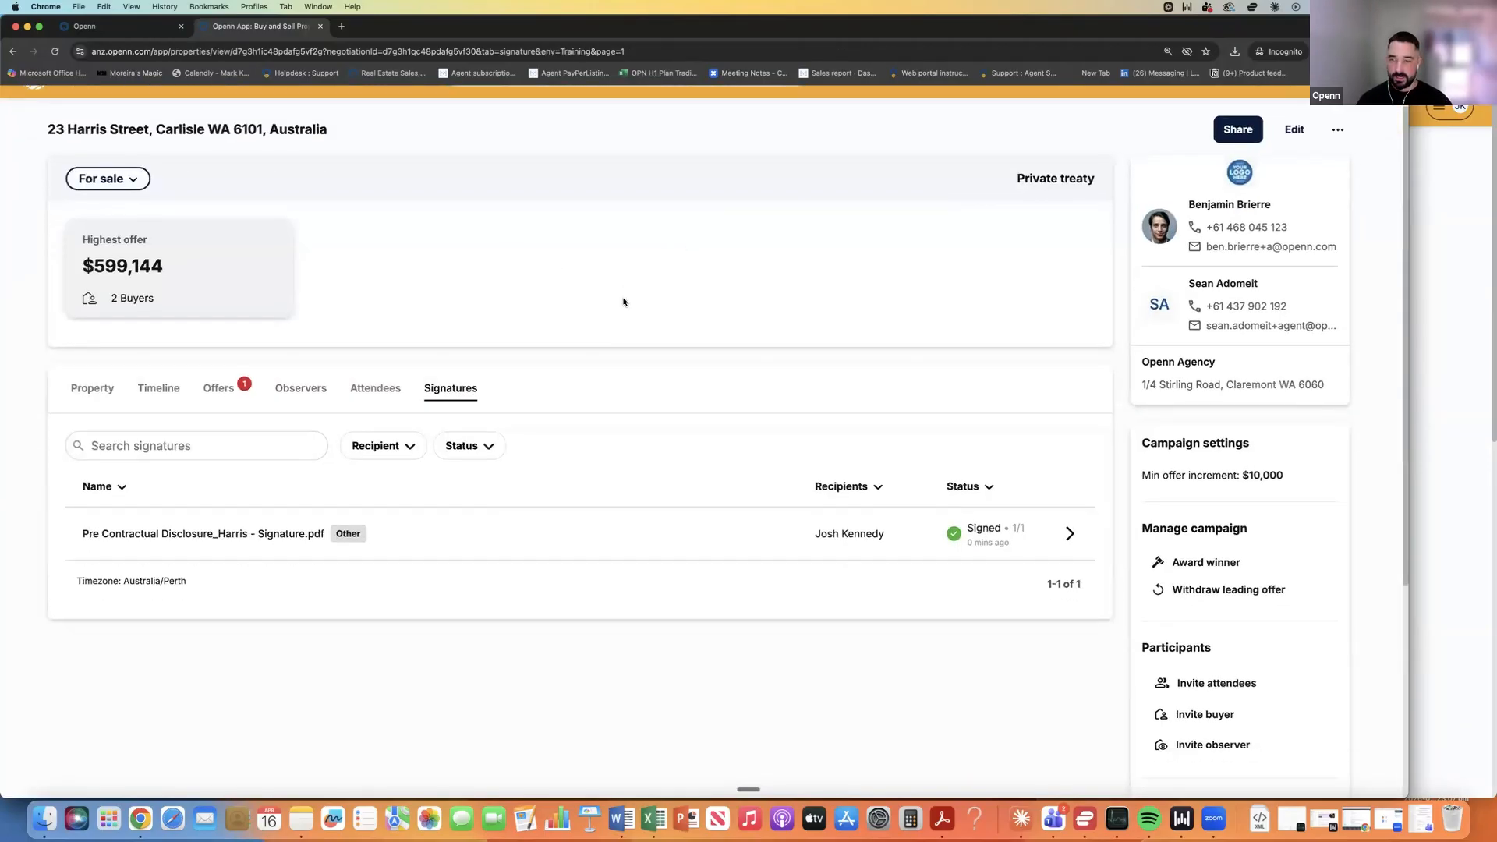
pyautogui.scroll(-3, 624, 302)
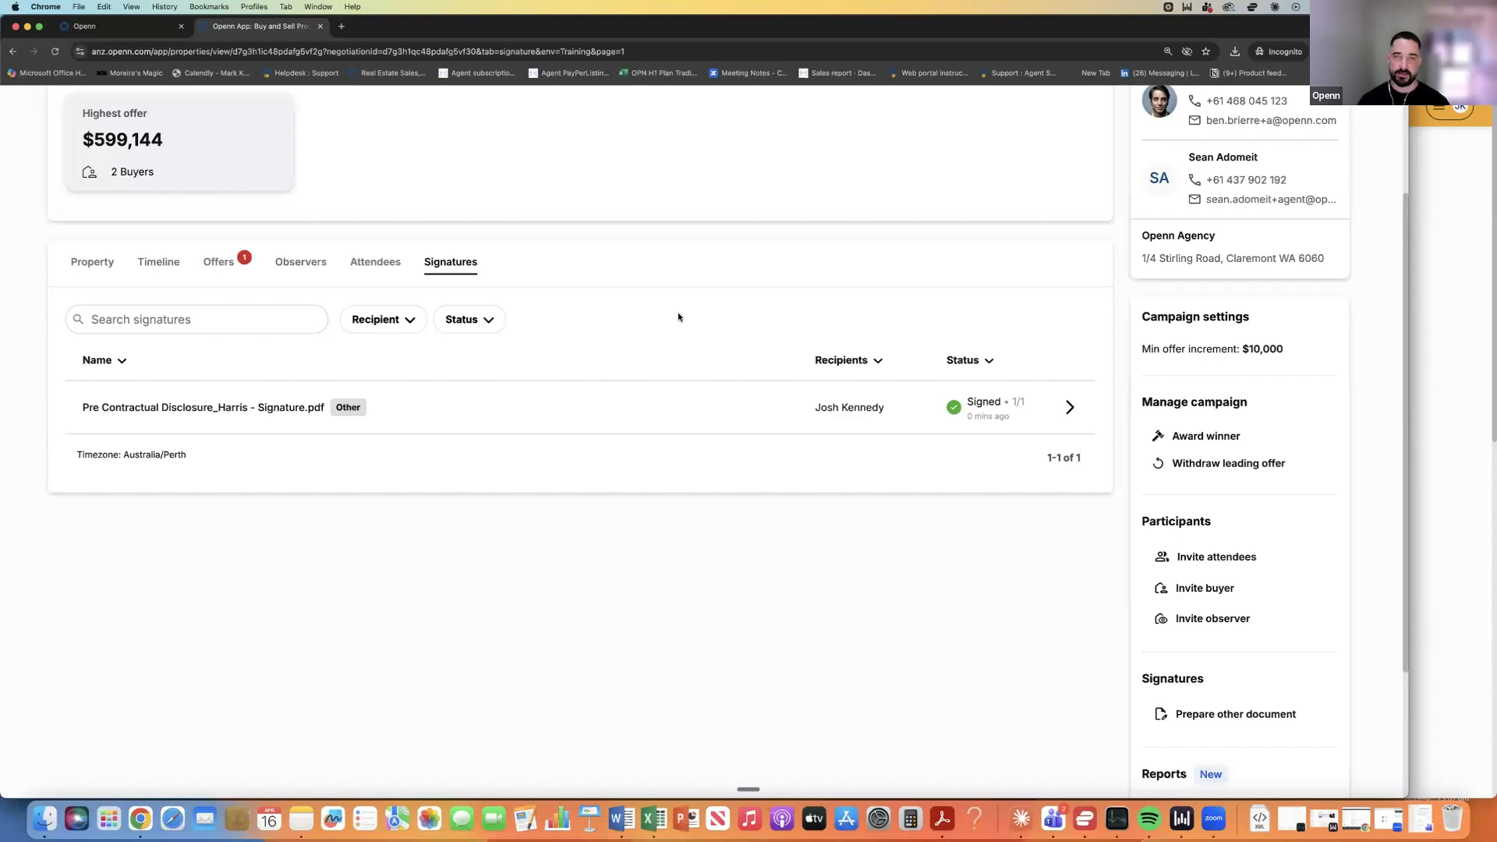
pyautogui.scroll(2, 663, 289)
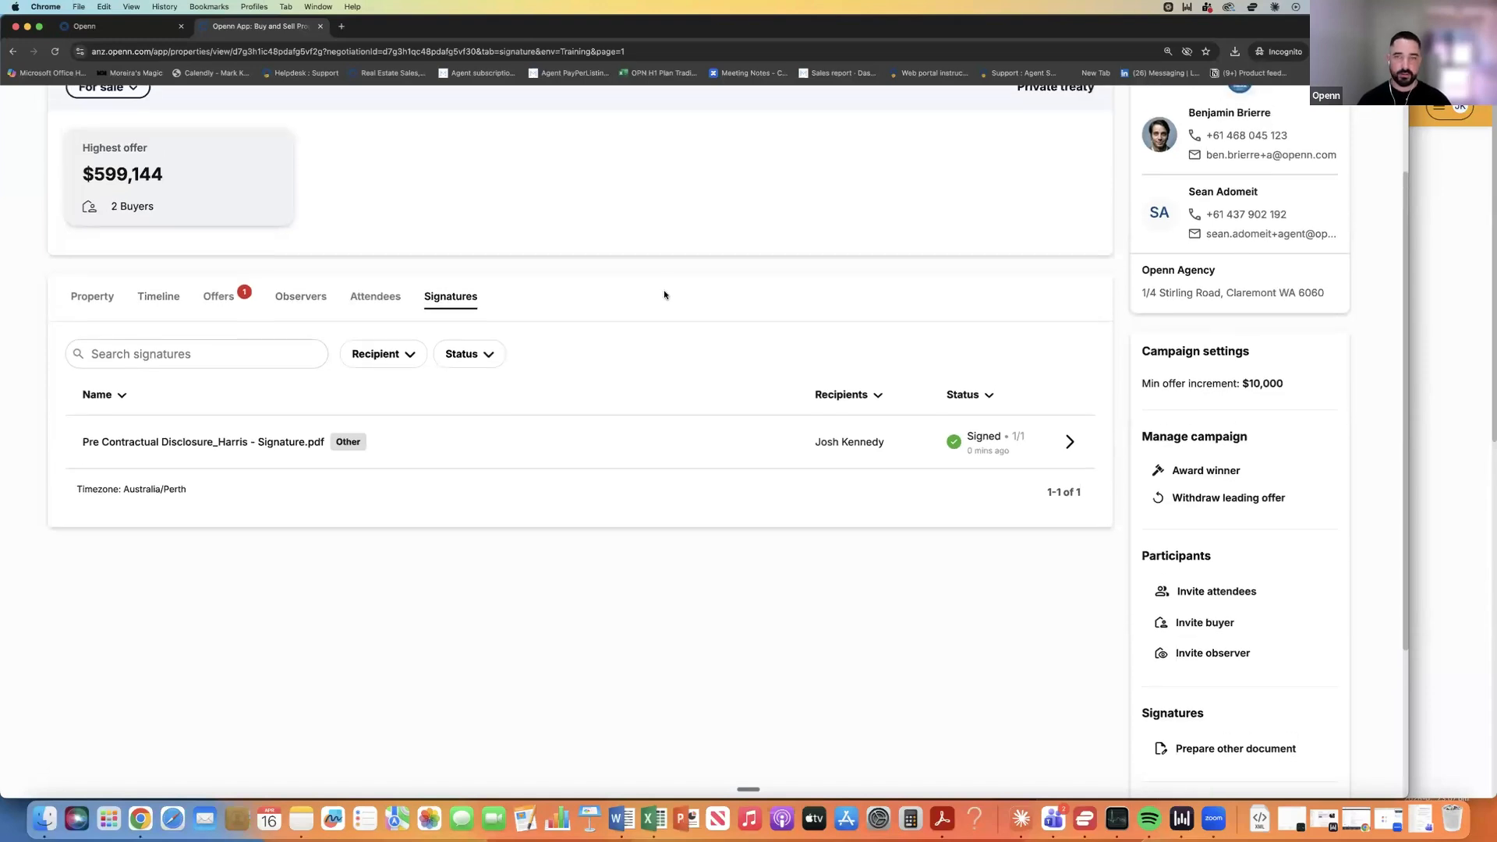
pyautogui.scroll(2, 663, 294)
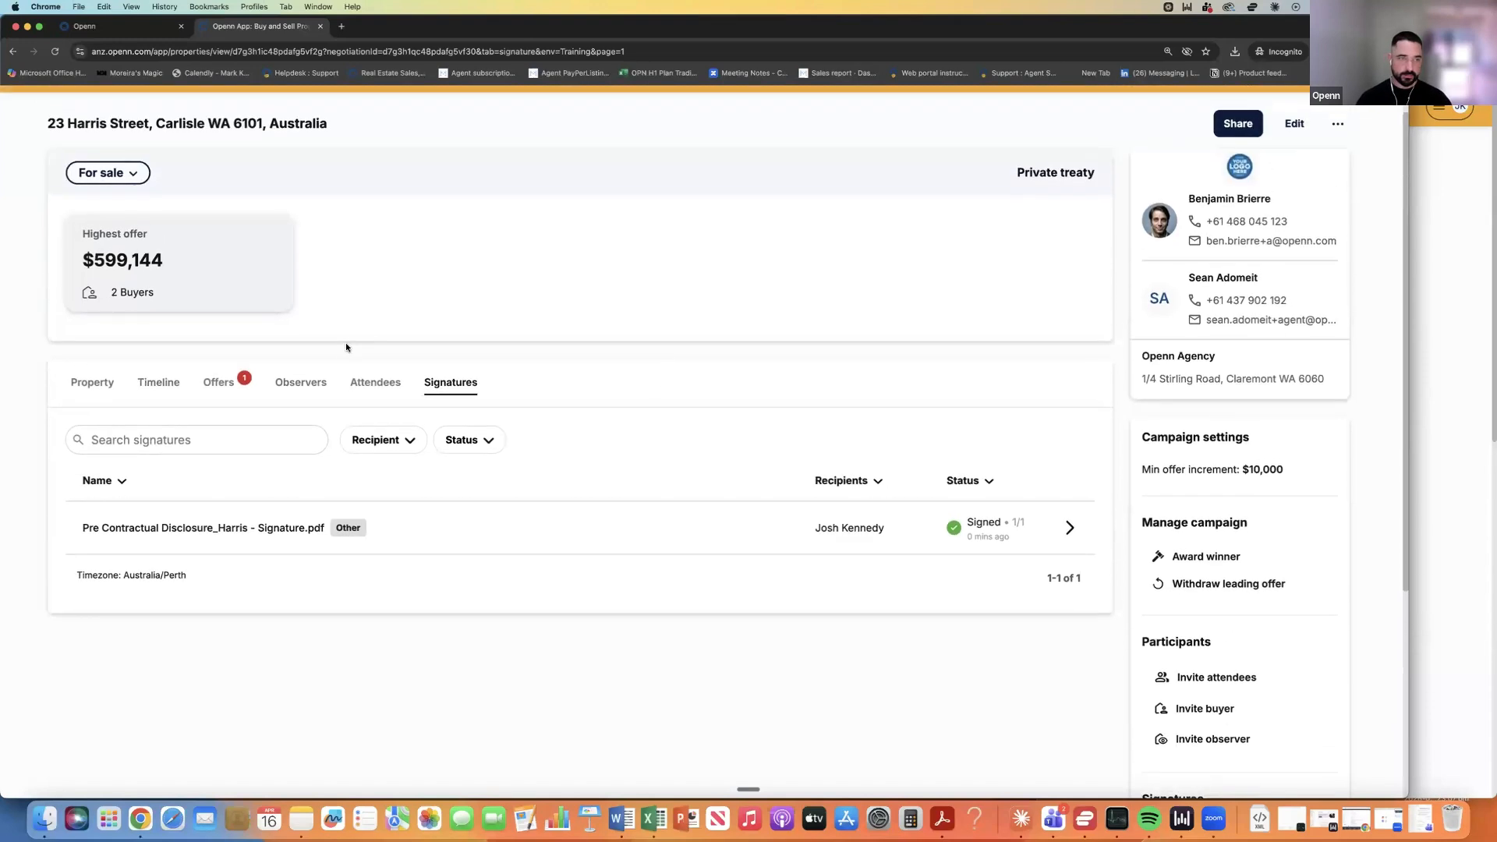
# Show the Offers tab listing two progressed offers and one pending $675,000 offer.
pyautogui.click(219, 382)
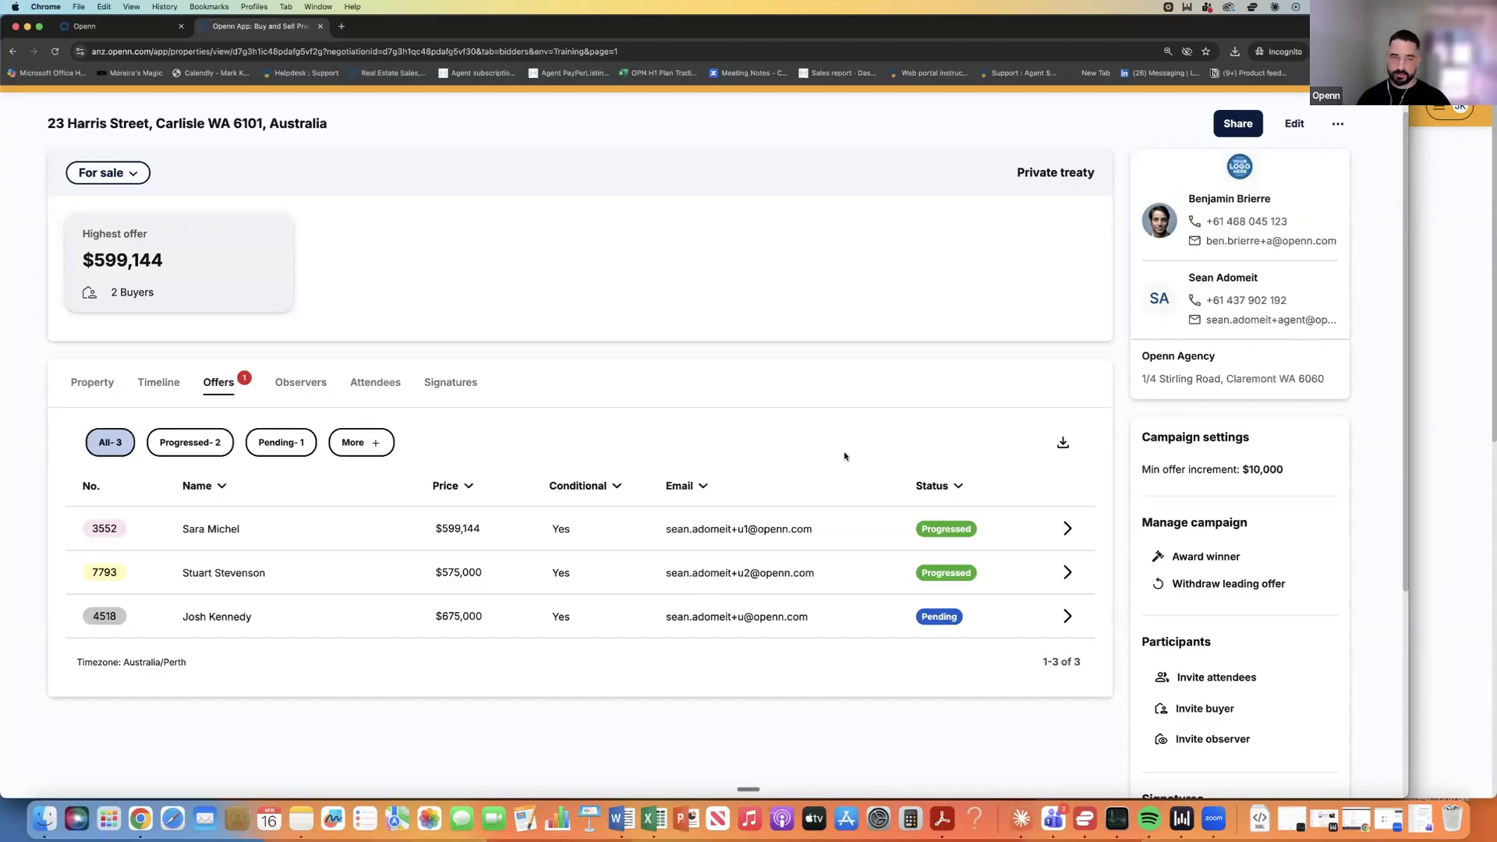
# Glance at the $599,144 offer, then open buyer details for pending $675,000 offer 4518.
pyautogui.click(1066, 529)
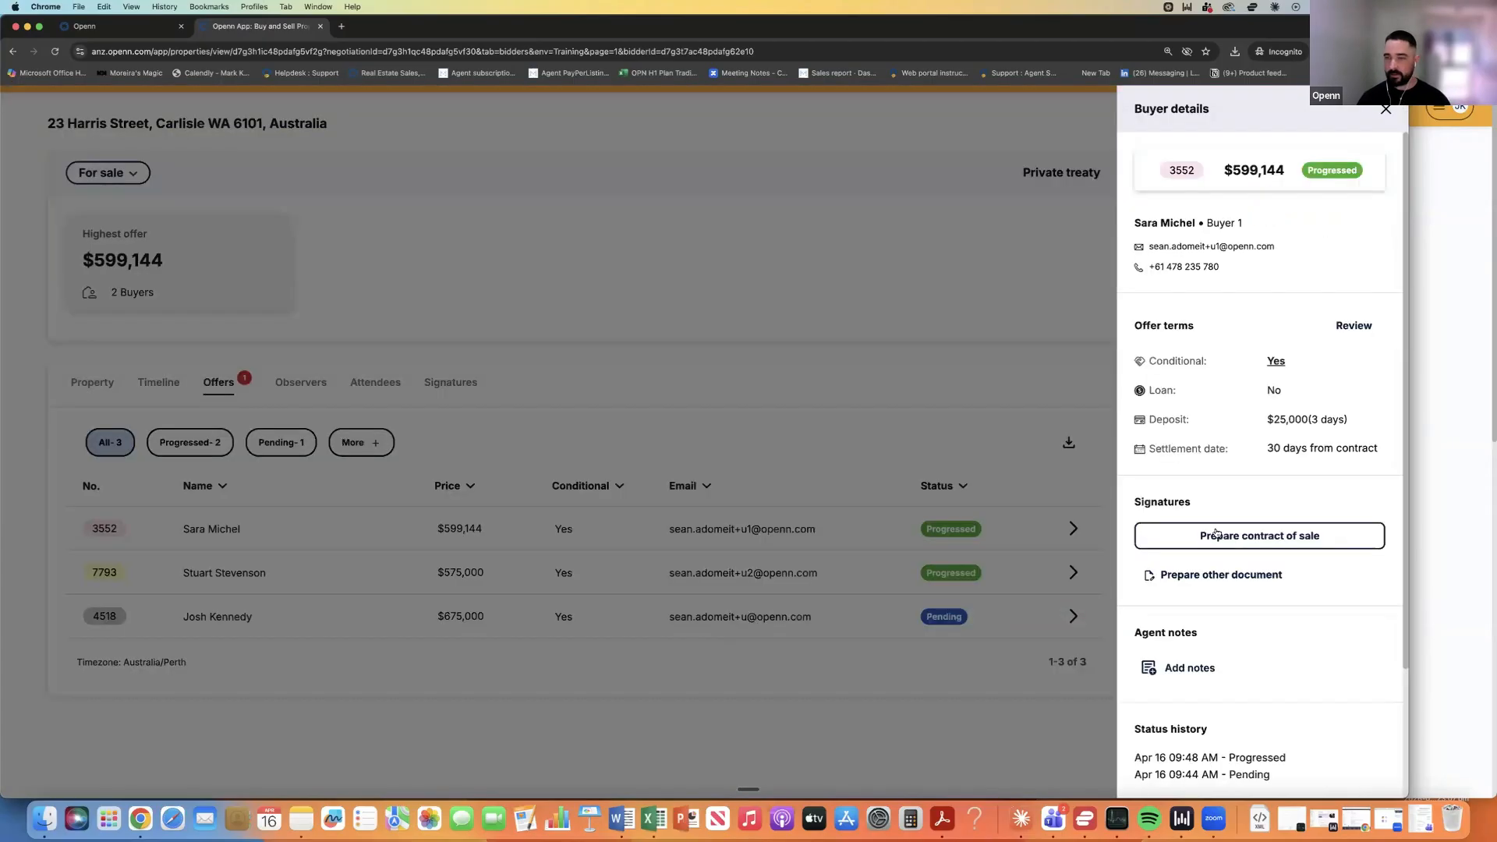
pyautogui.click(921, 405)
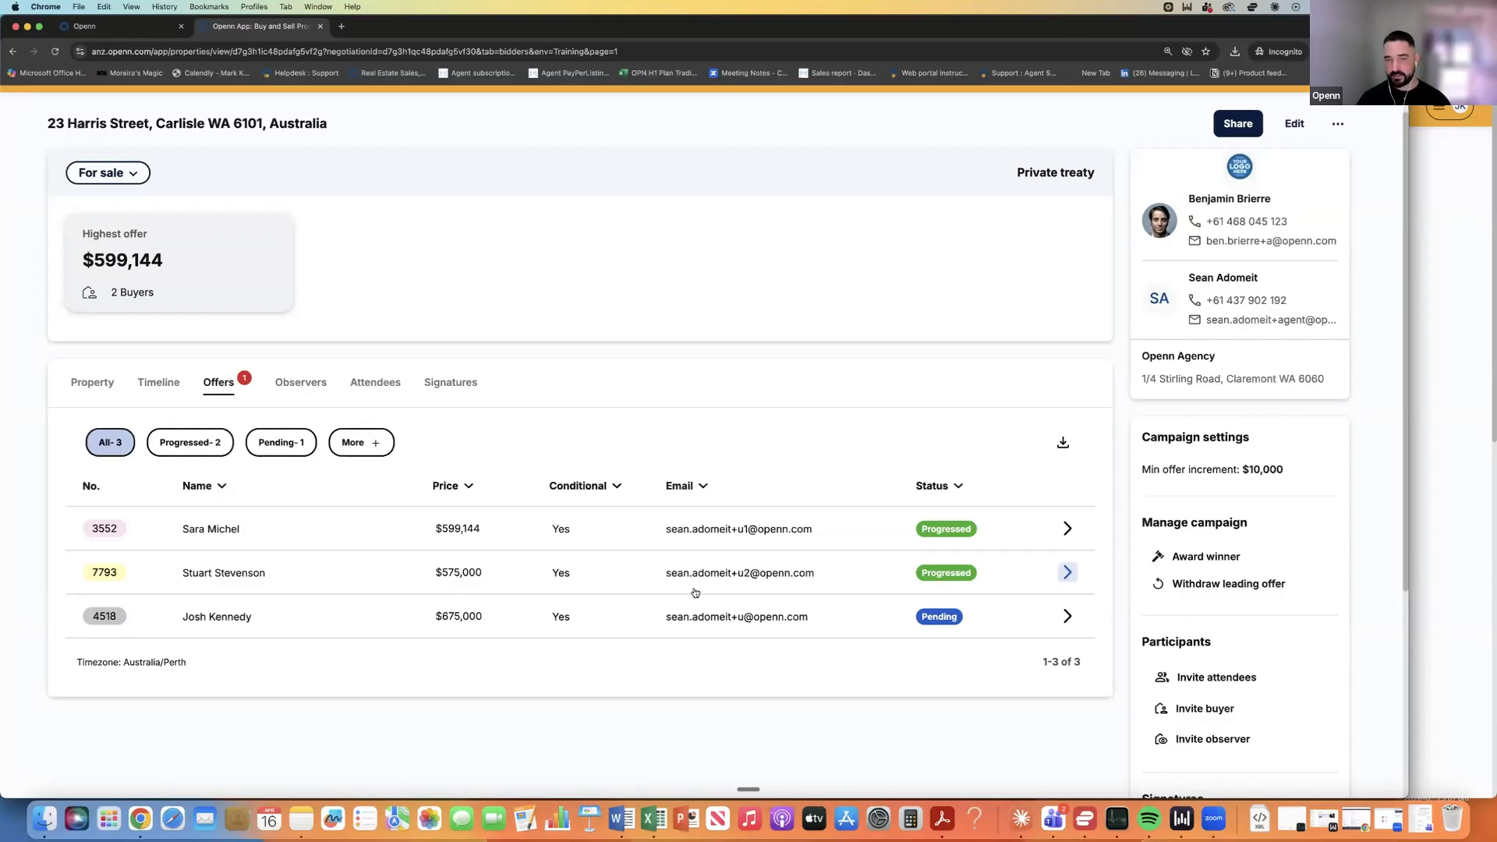
pyautogui.click(1067, 616)
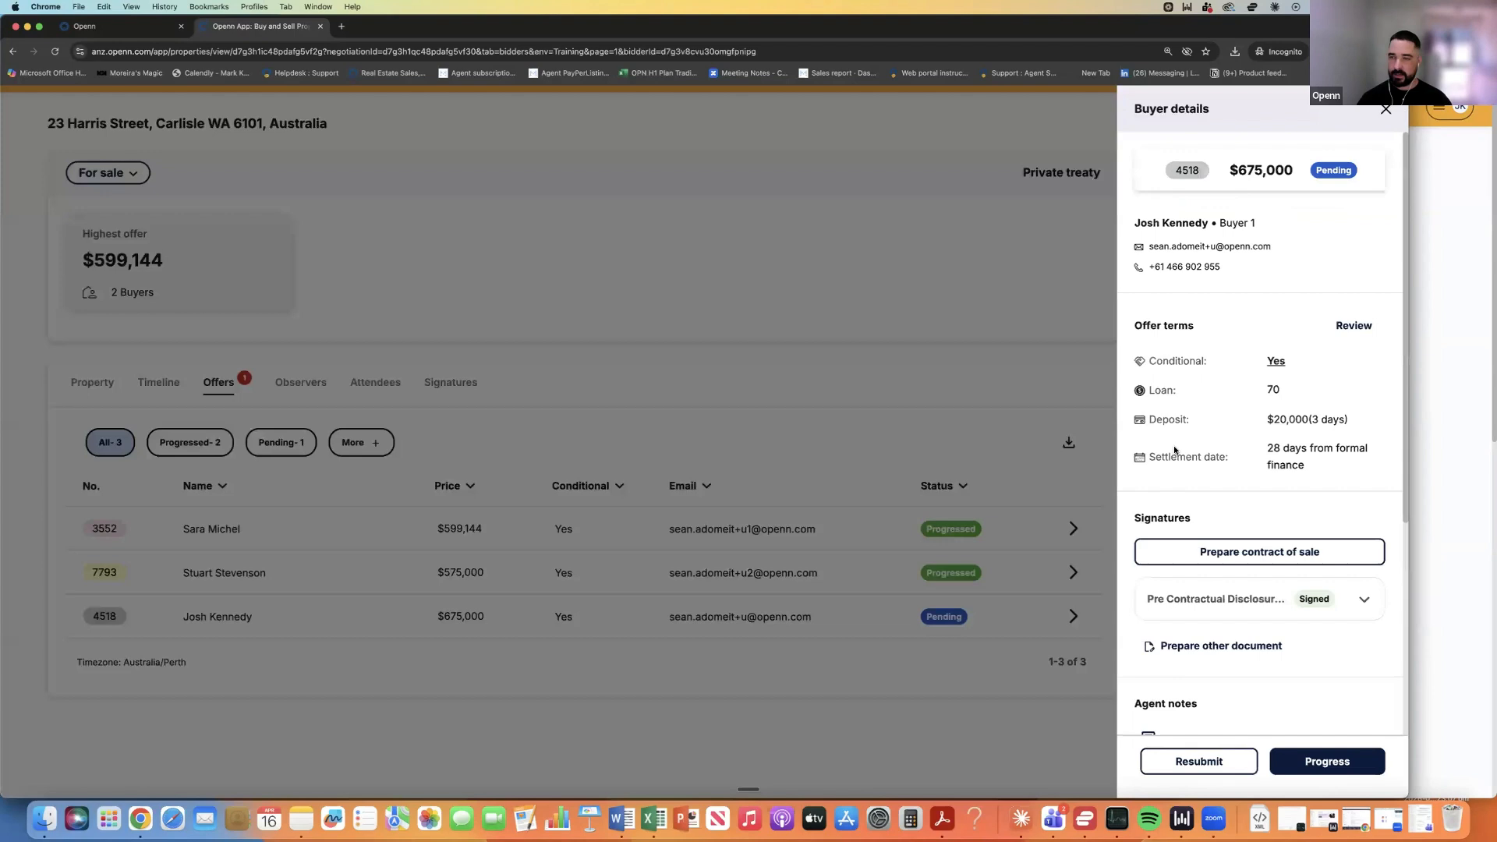
# Start a contract of sale for this offer, with buyer signing first, then seller, sent manually.
pyautogui.click(1225, 554)
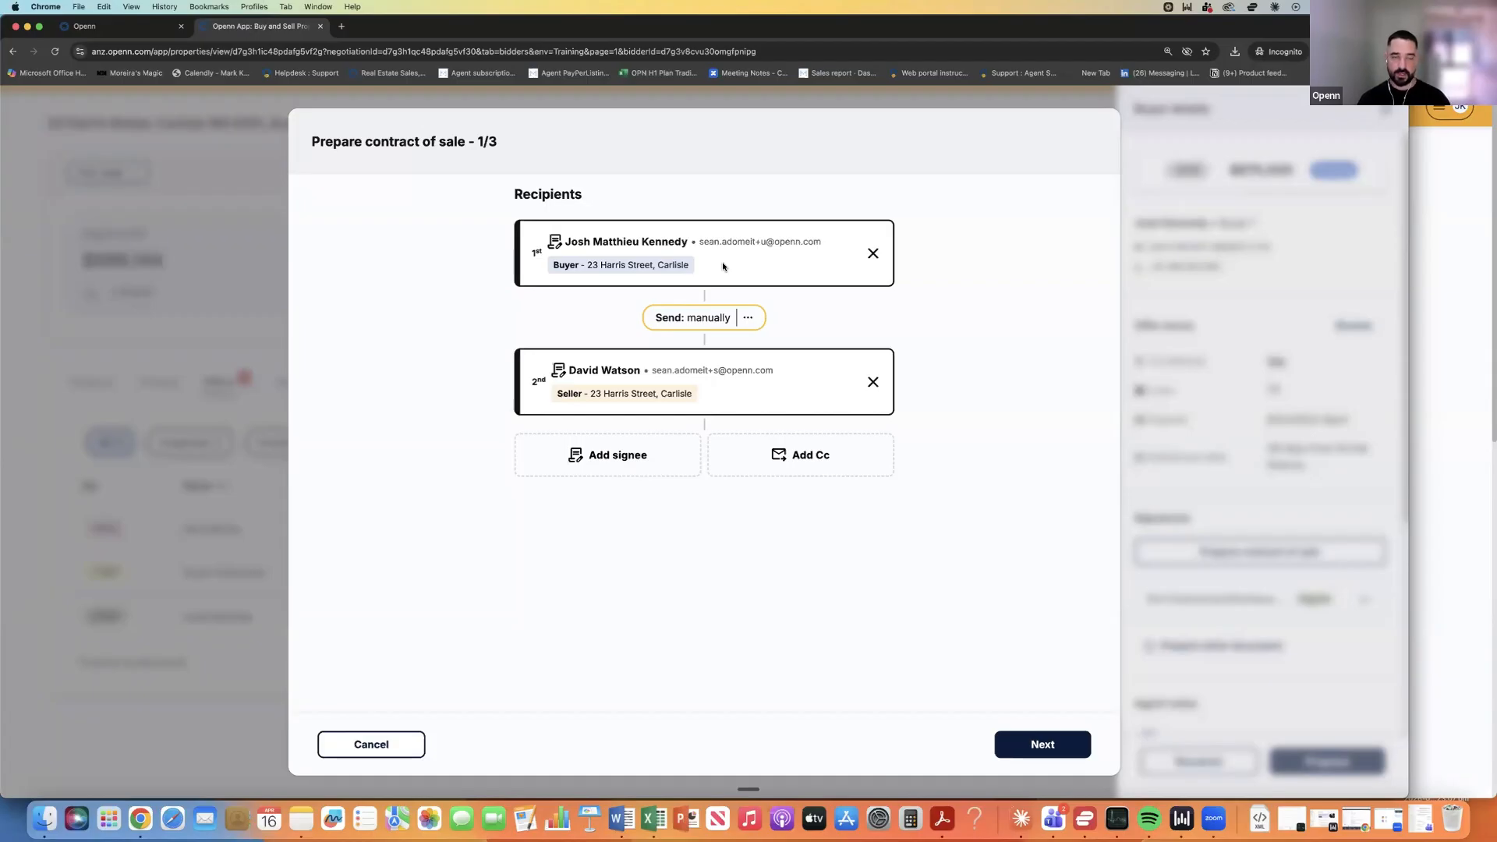
pyautogui.click(747, 317)
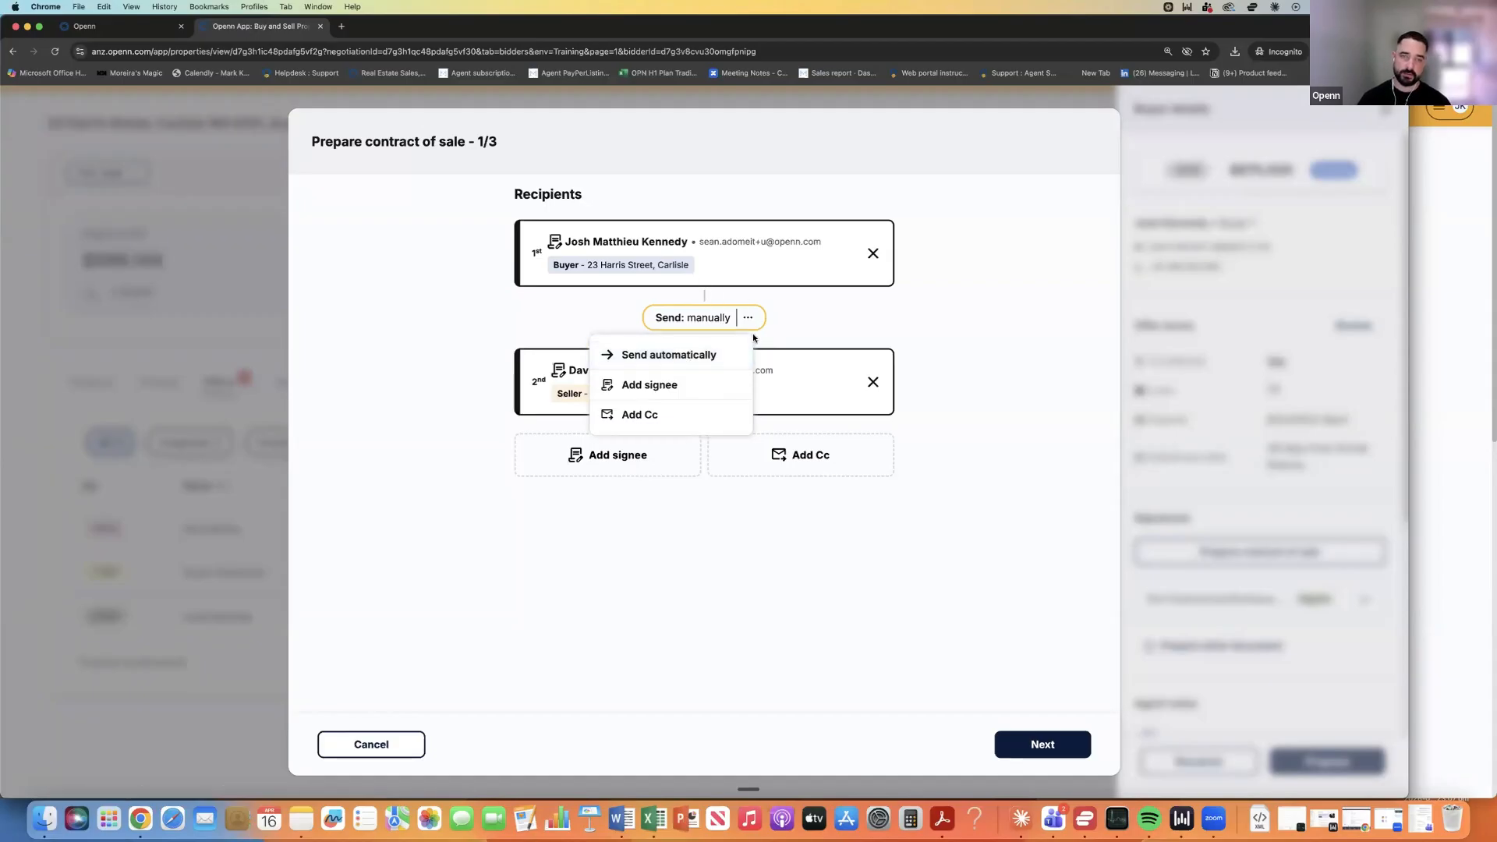
pyautogui.click(675, 350)
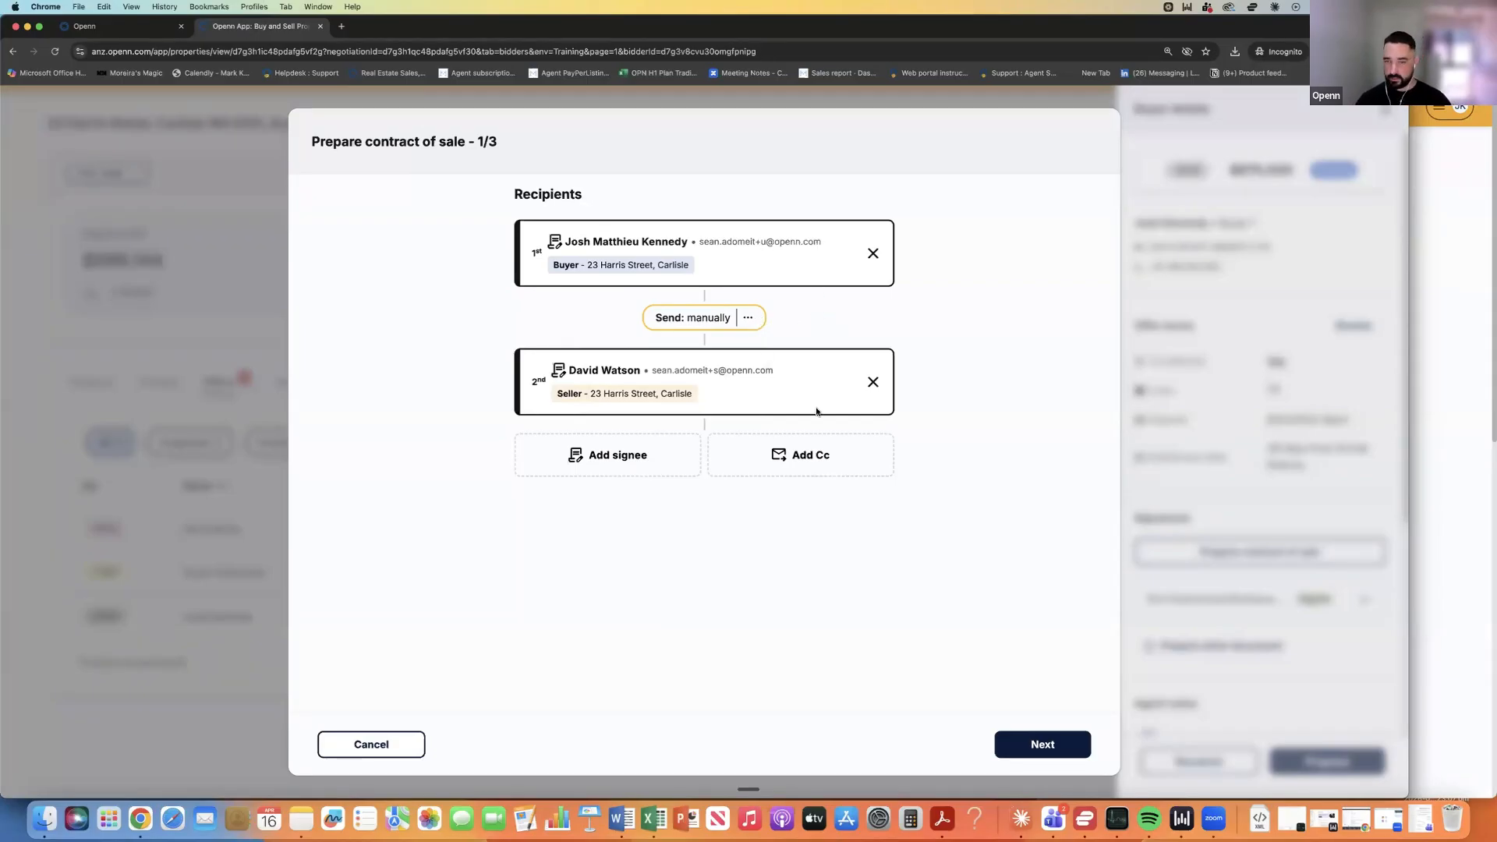
# Browse the property documents, adding and then removing Harris Contract.pdf.
pyautogui.click(1043, 745)
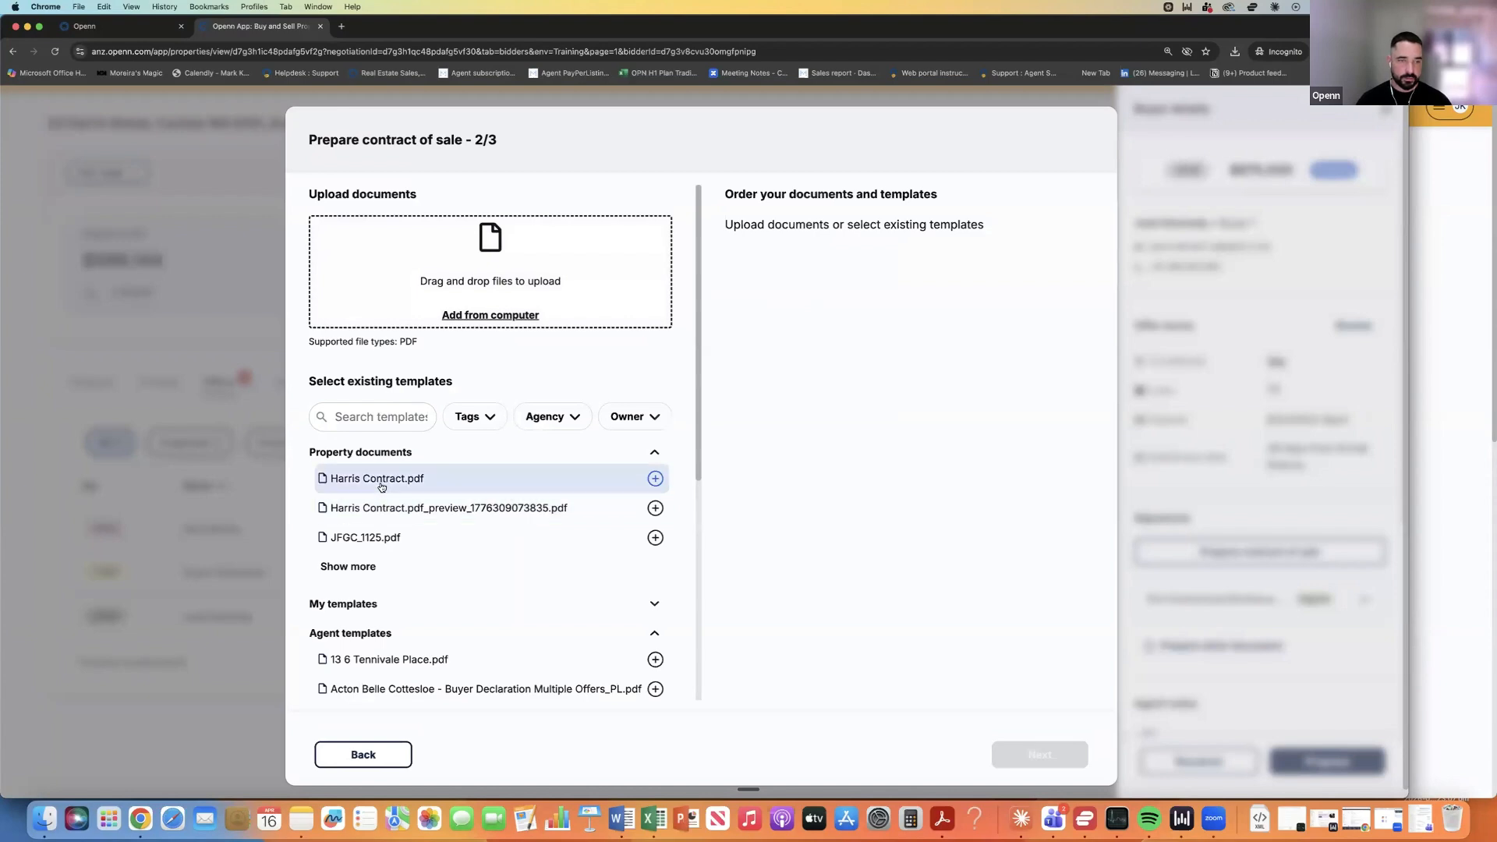
pyautogui.click(363, 566)
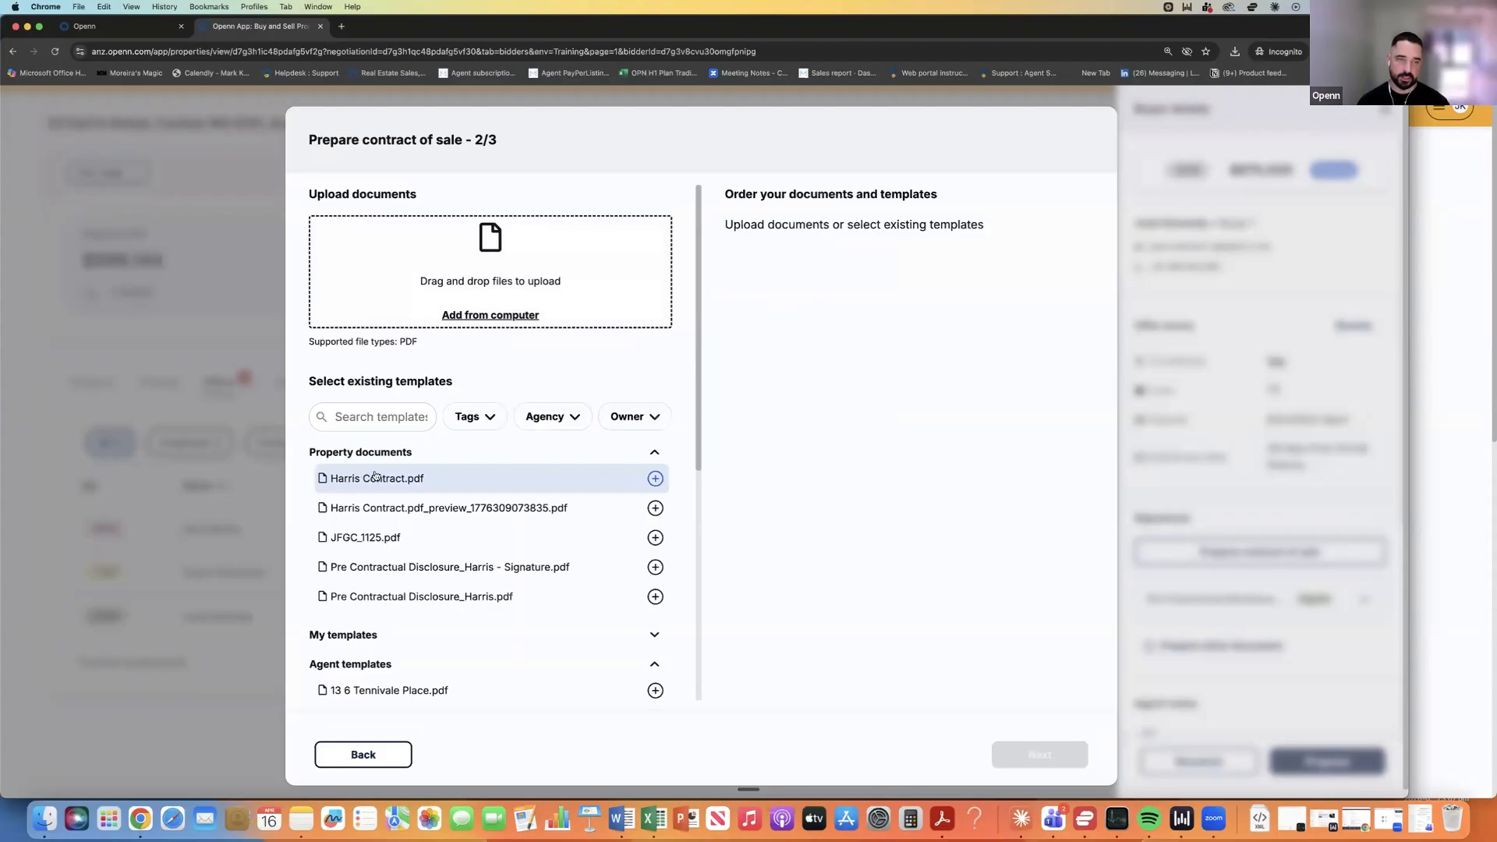
pyautogui.click(489, 471)
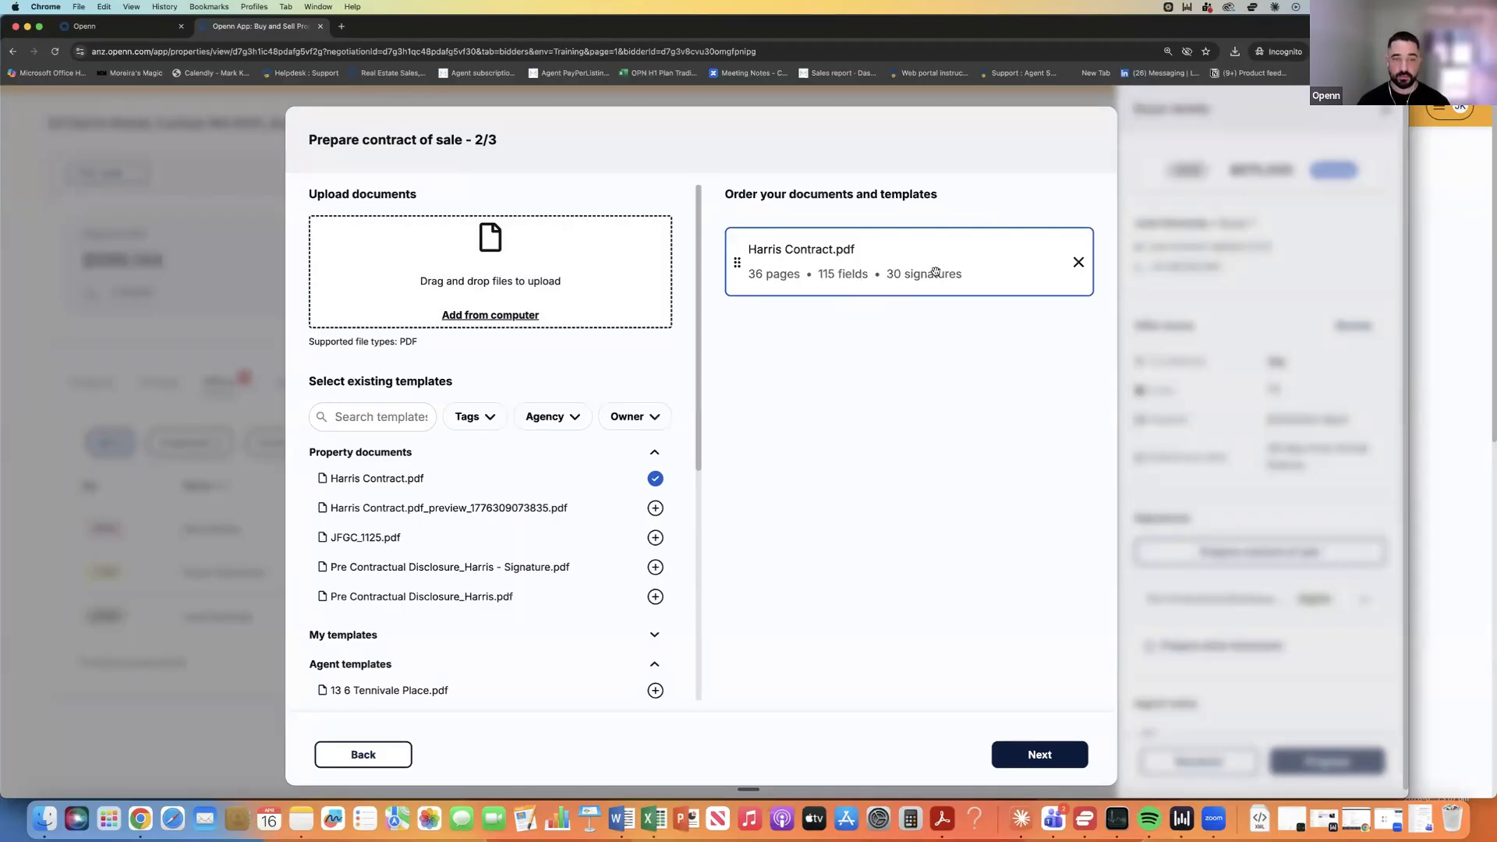
pyautogui.click(1079, 263)
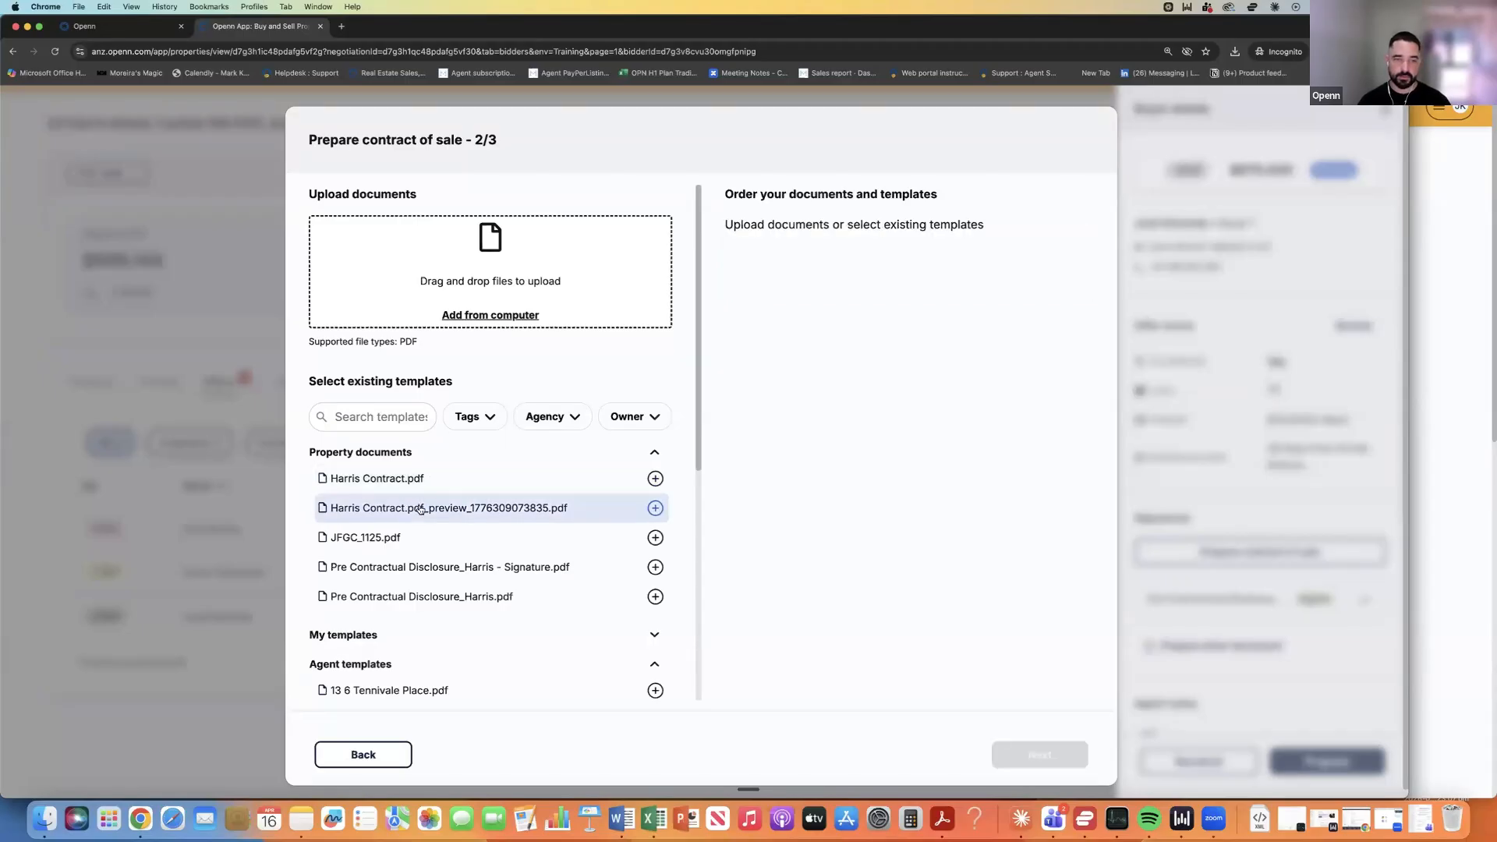
pyautogui.scroll(-10, 422, 507)
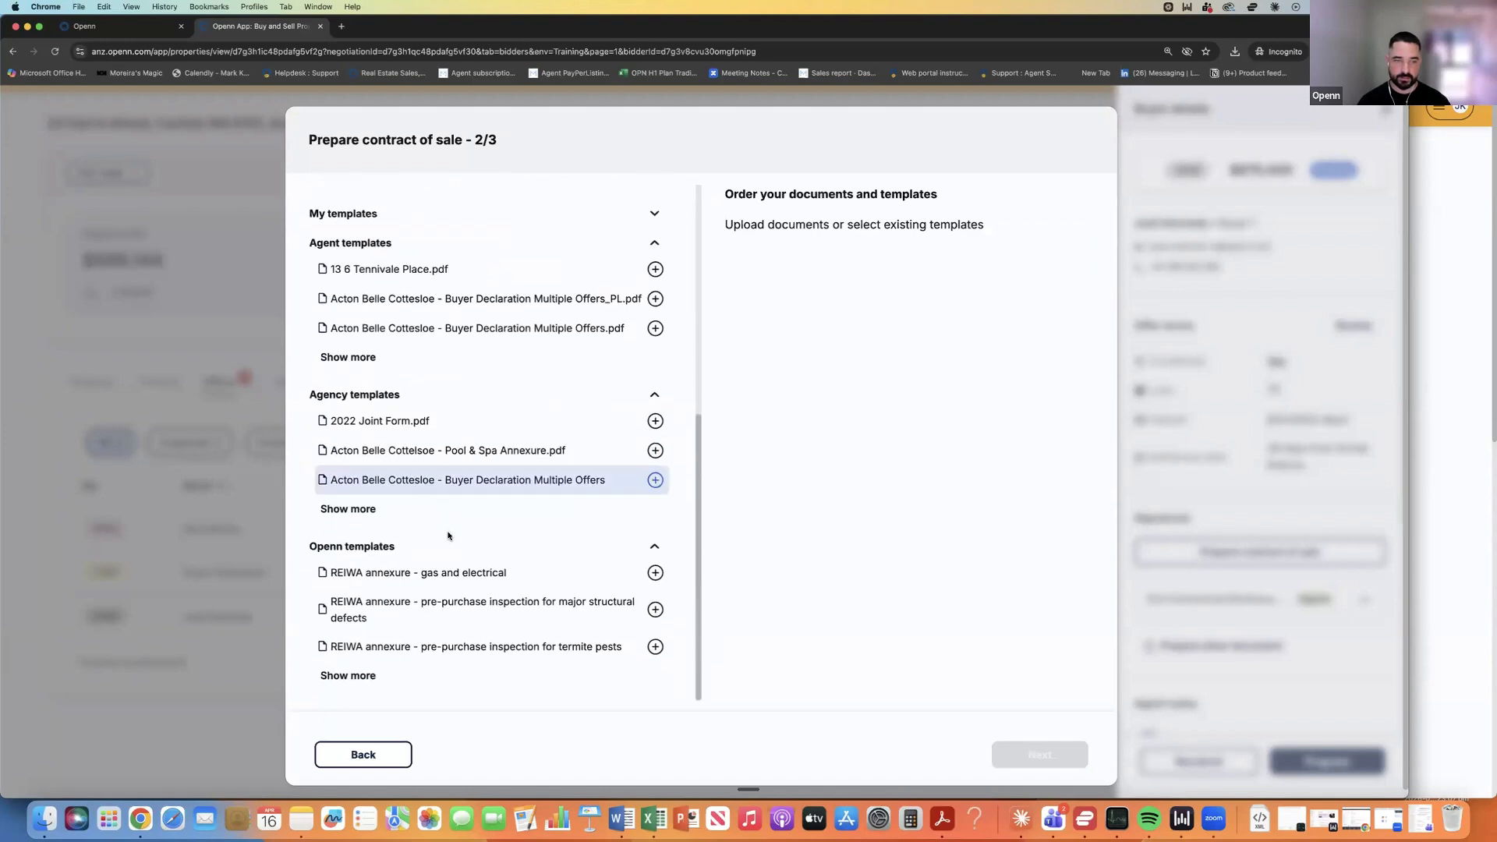
pyautogui.click(345, 682)
pyautogui.scroll(-2, 474, 576)
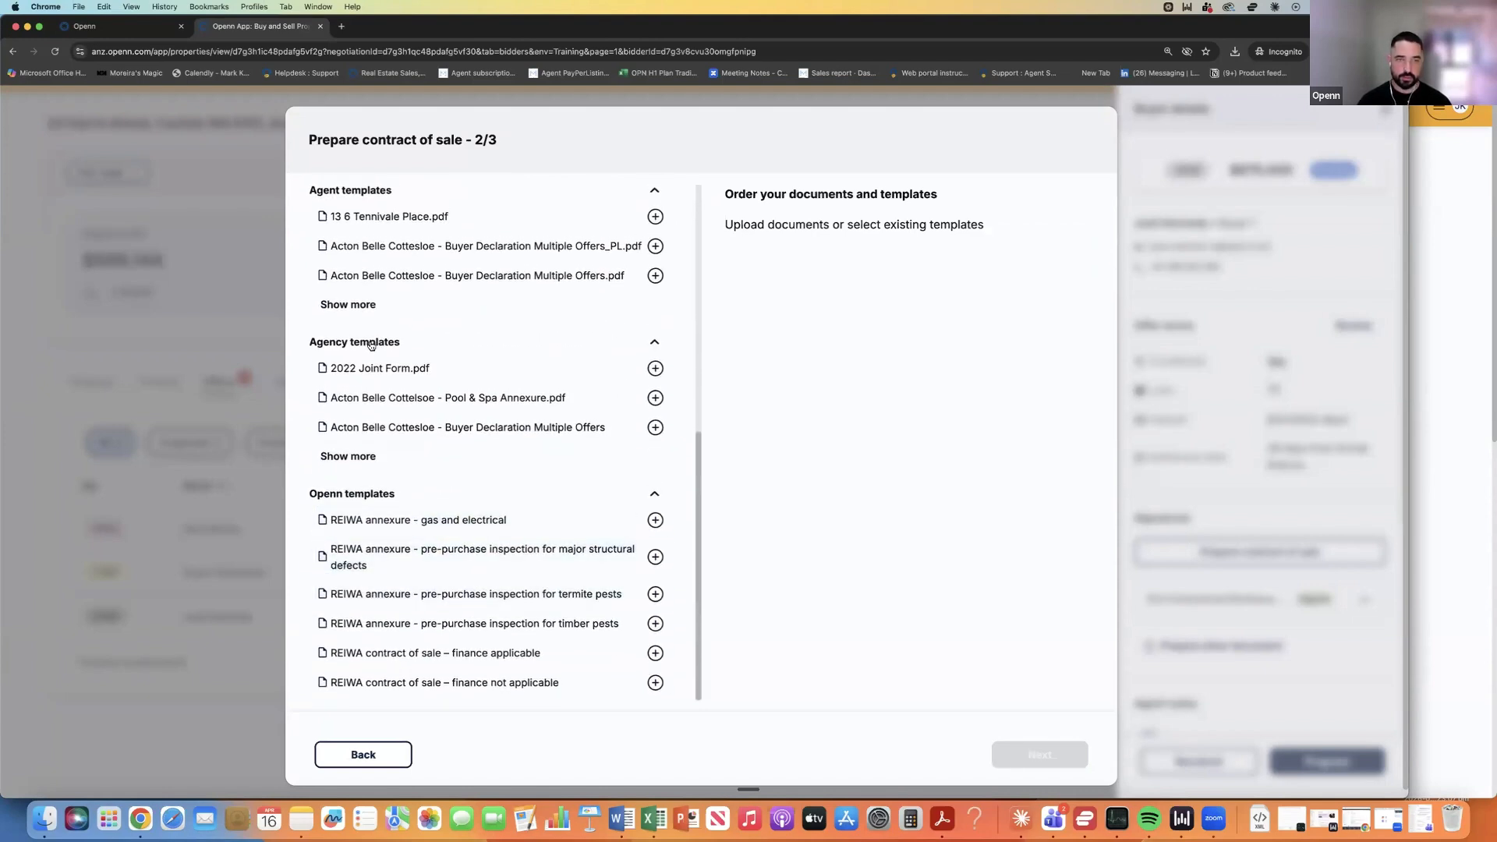
pyautogui.scroll(4, 366, 437)
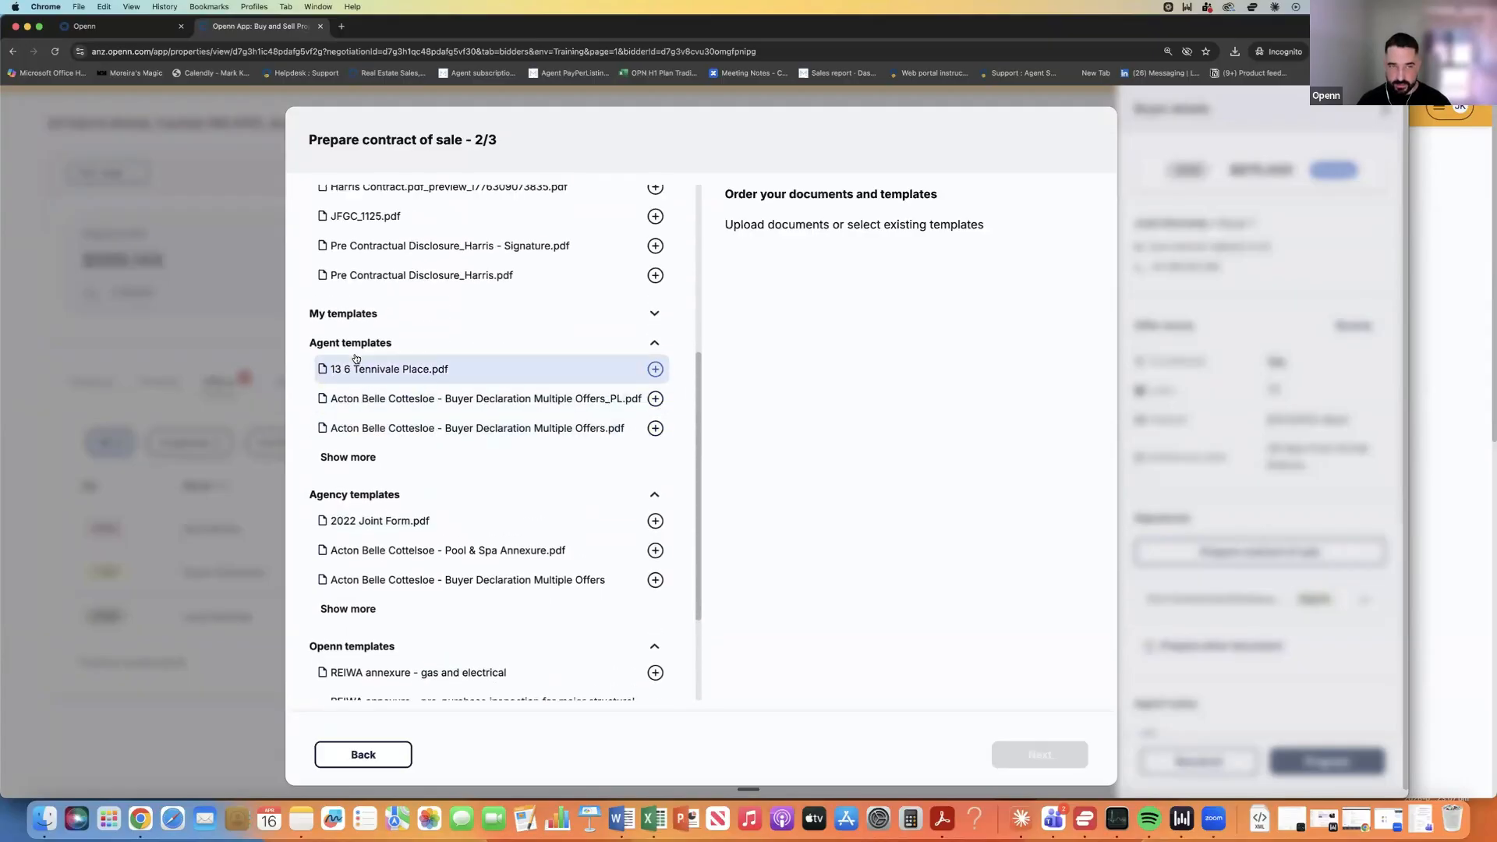
pyautogui.scroll(-1, 417, 485)
pyautogui.scroll(-4, 420, 485)
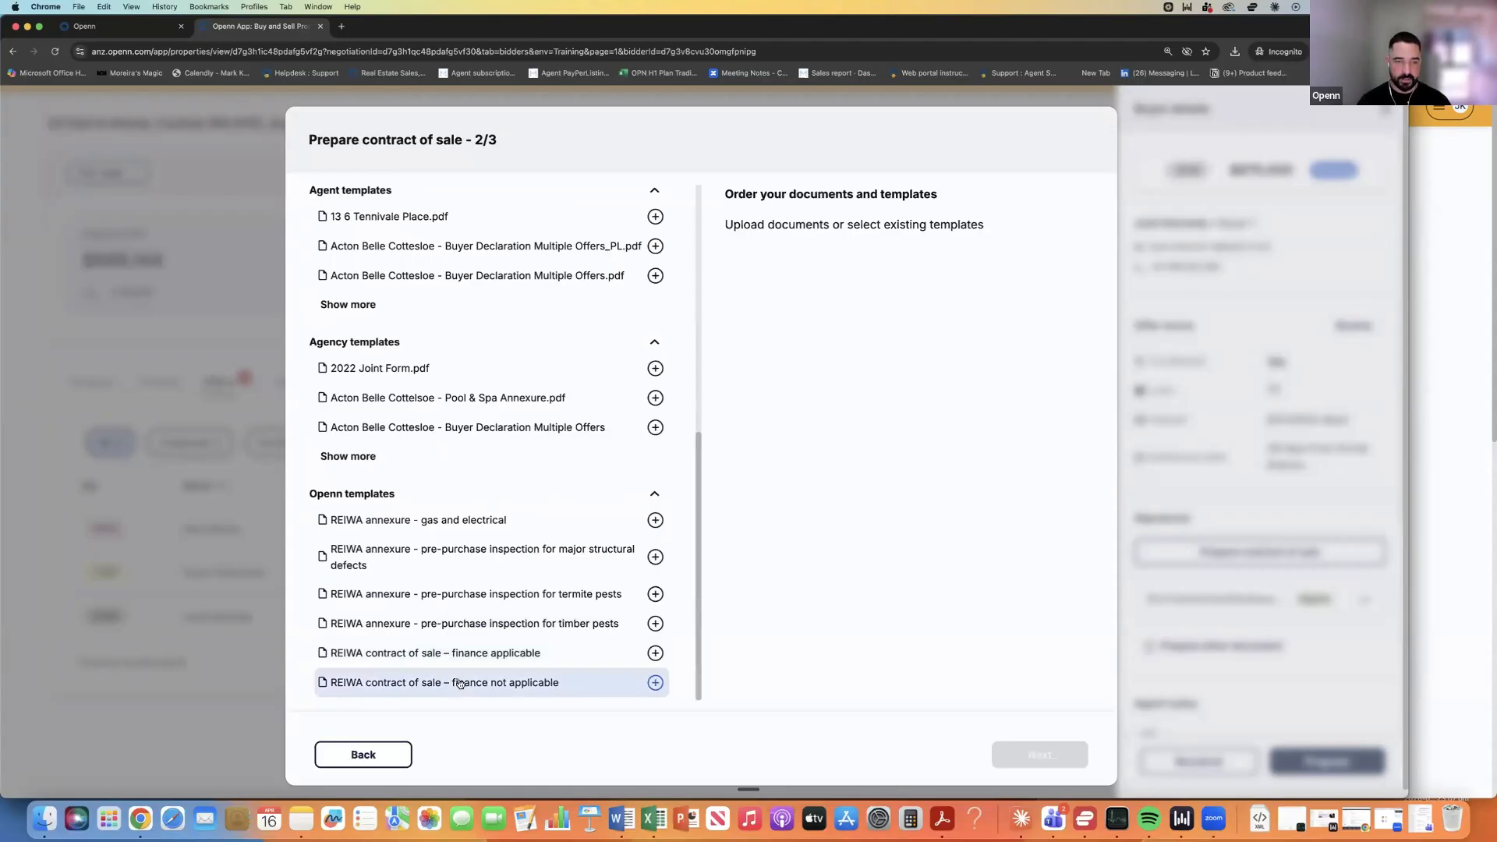
# Add the REIWA finance contract, timber pest and structural defect annexures and 2022 Joint Form, then generate with the default name.
pyautogui.click(476, 655)
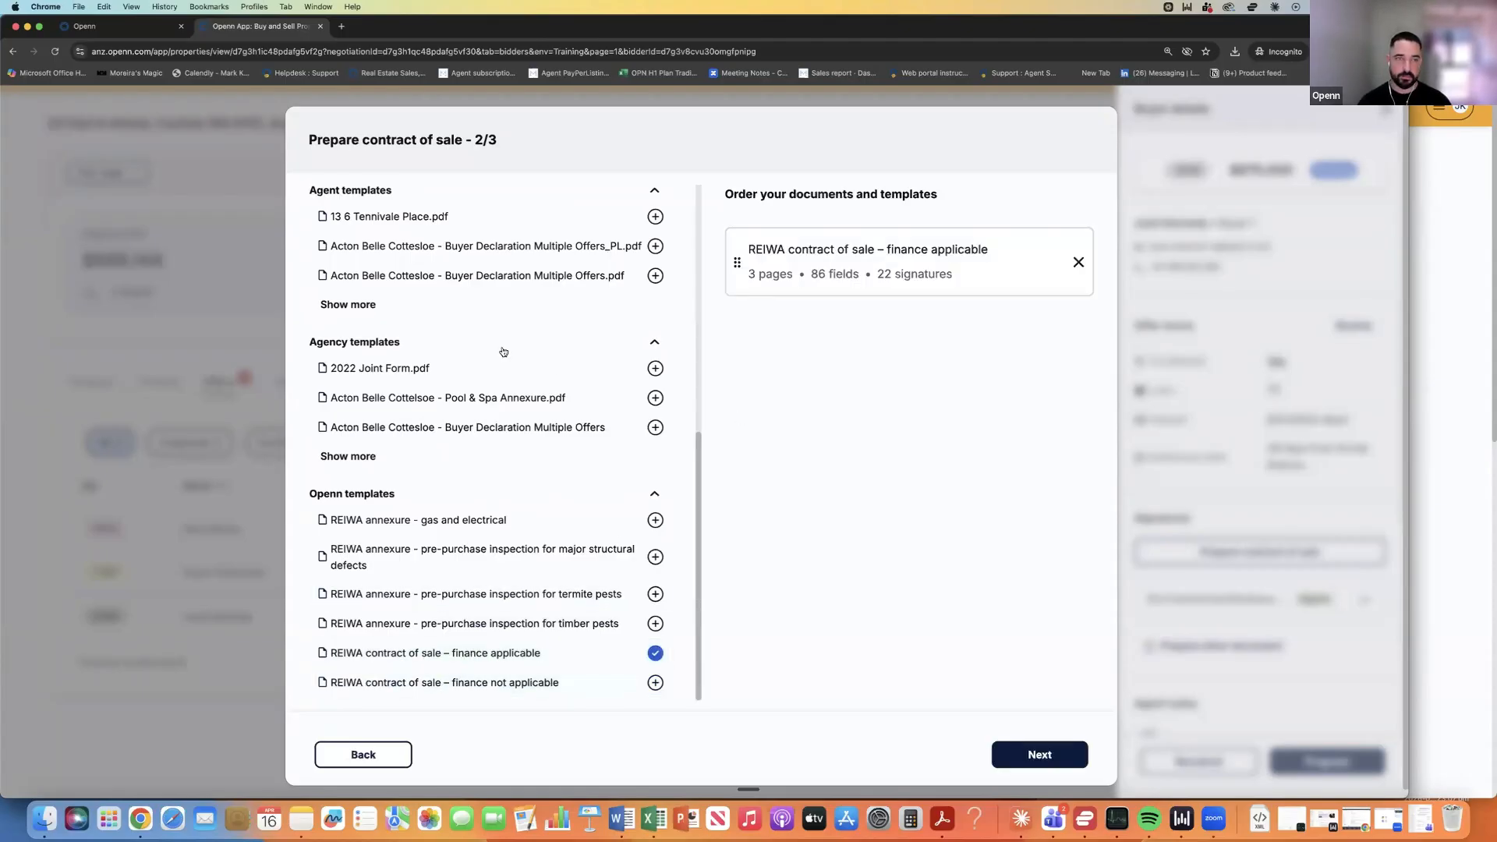
pyautogui.scroll(5, 503, 351)
pyautogui.scroll(-5, 496, 429)
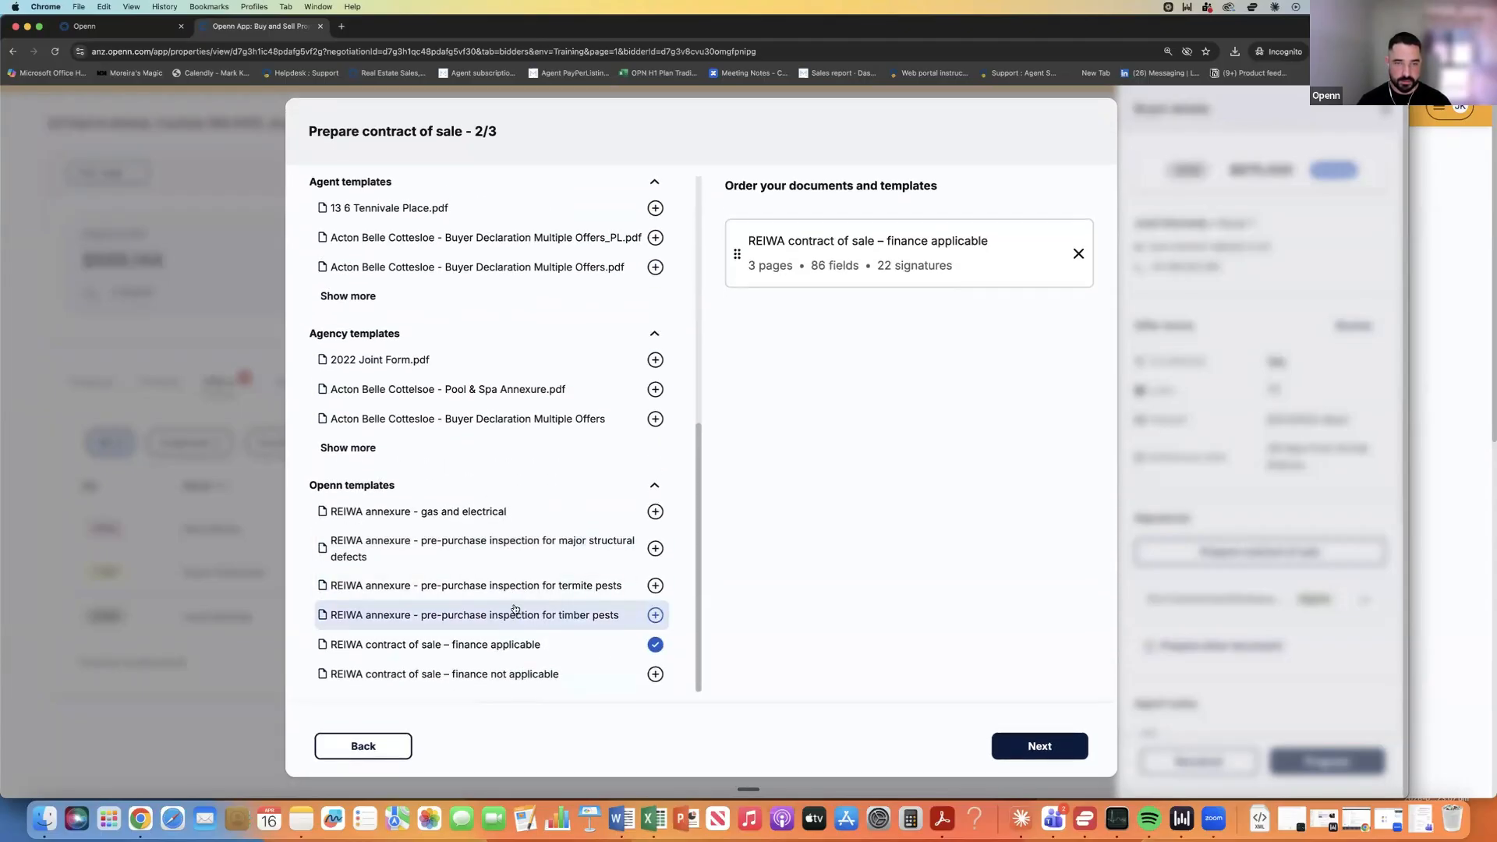
pyautogui.click(515, 613)
pyautogui.click(494, 546)
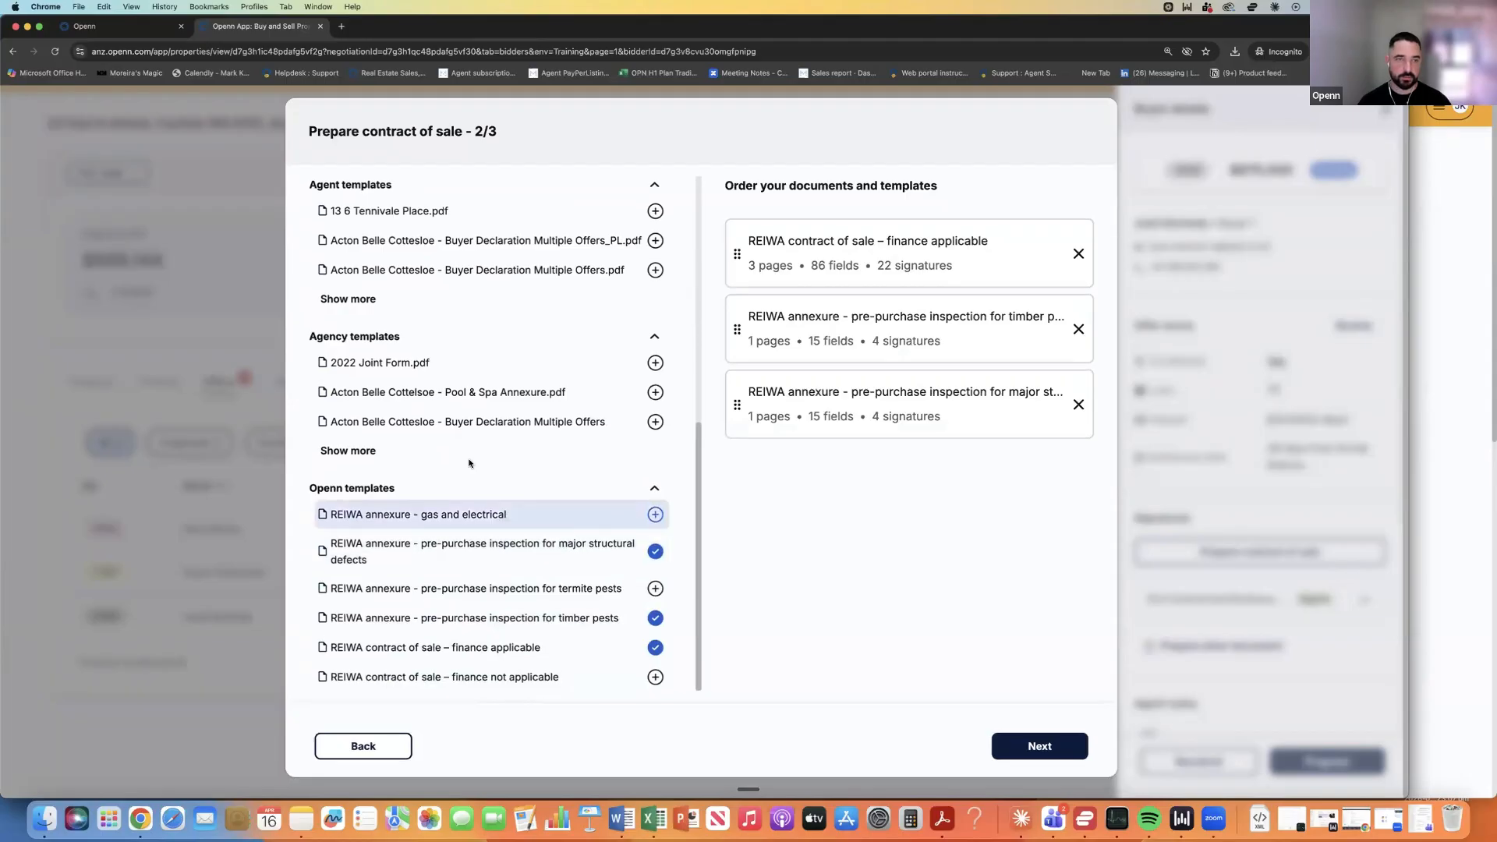
pyautogui.scroll(2, 396, 412)
pyautogui.click(396, 411)
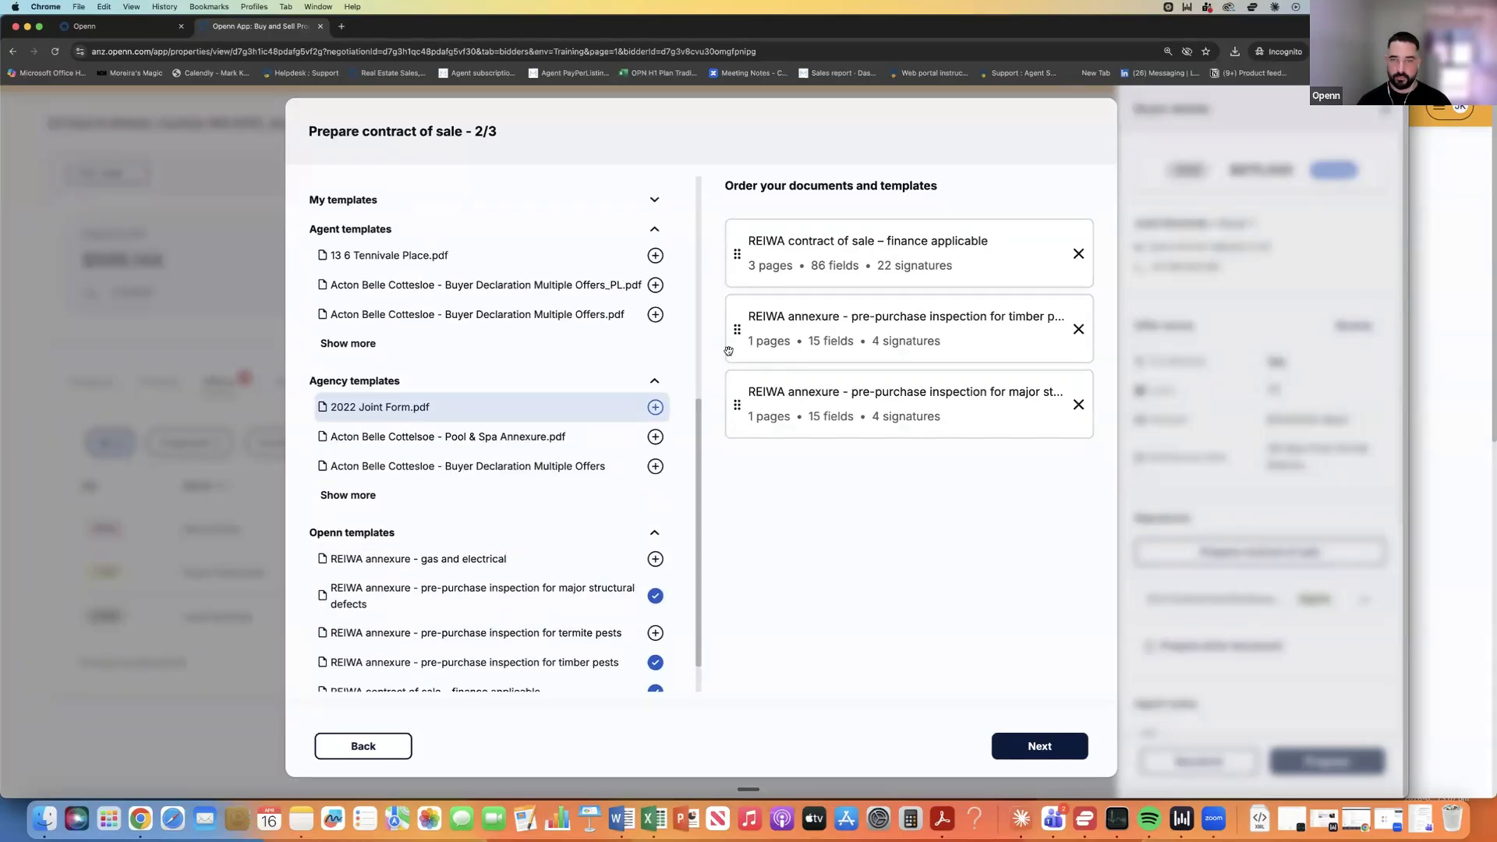
pyautogui.scroll(2, 723, 402)
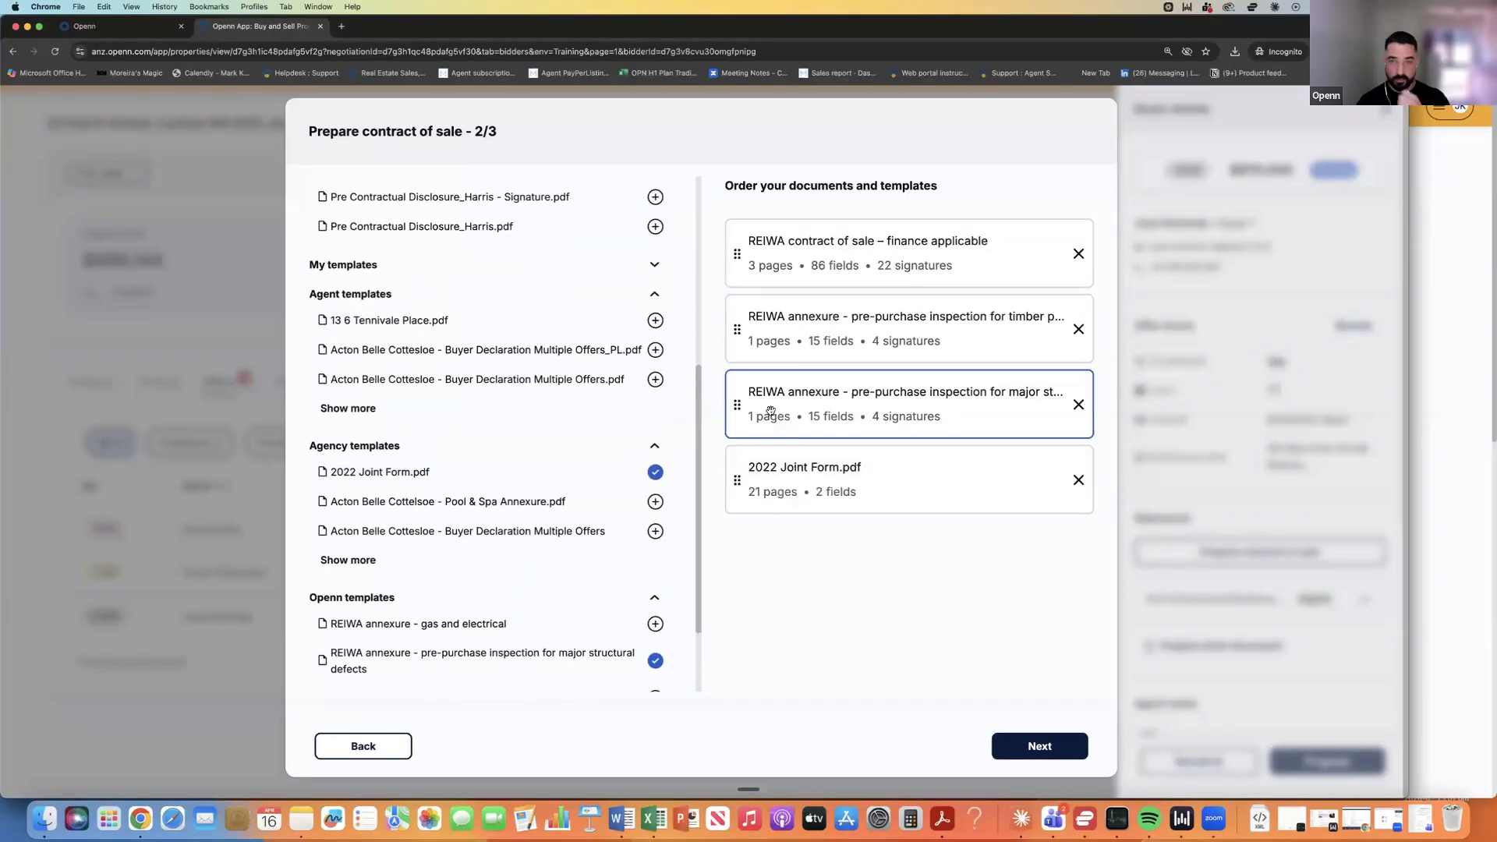
pyautogui.moveTo(736, 328)
pyautogui.mouseDown()
pyautogui.moveTo(739, 394)
pyautogui.moveTo(753, 348)
pyautogui.mouseUp()
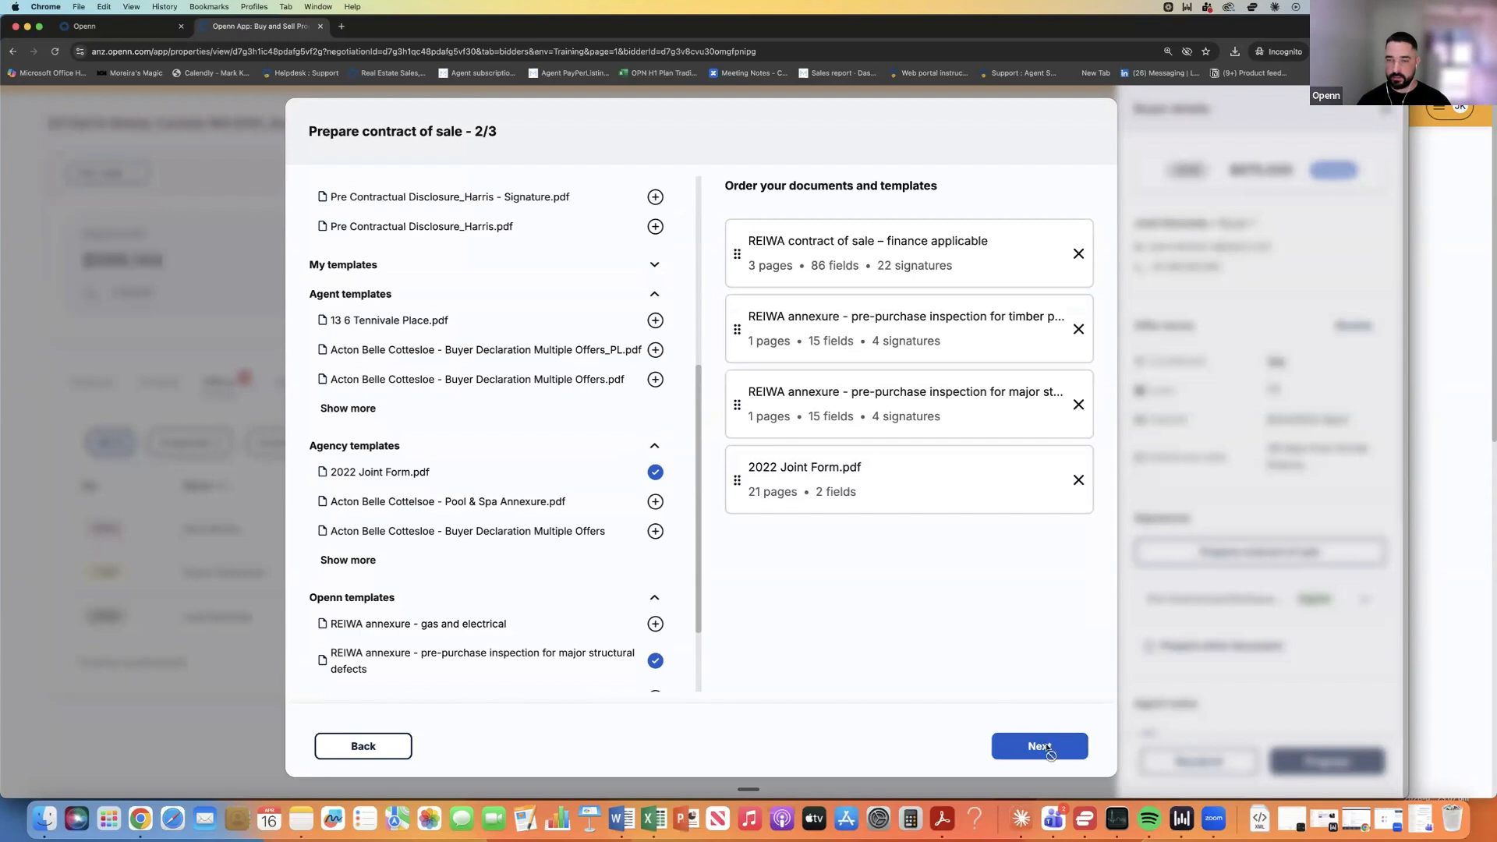
pyautogui.click(1045, 747)
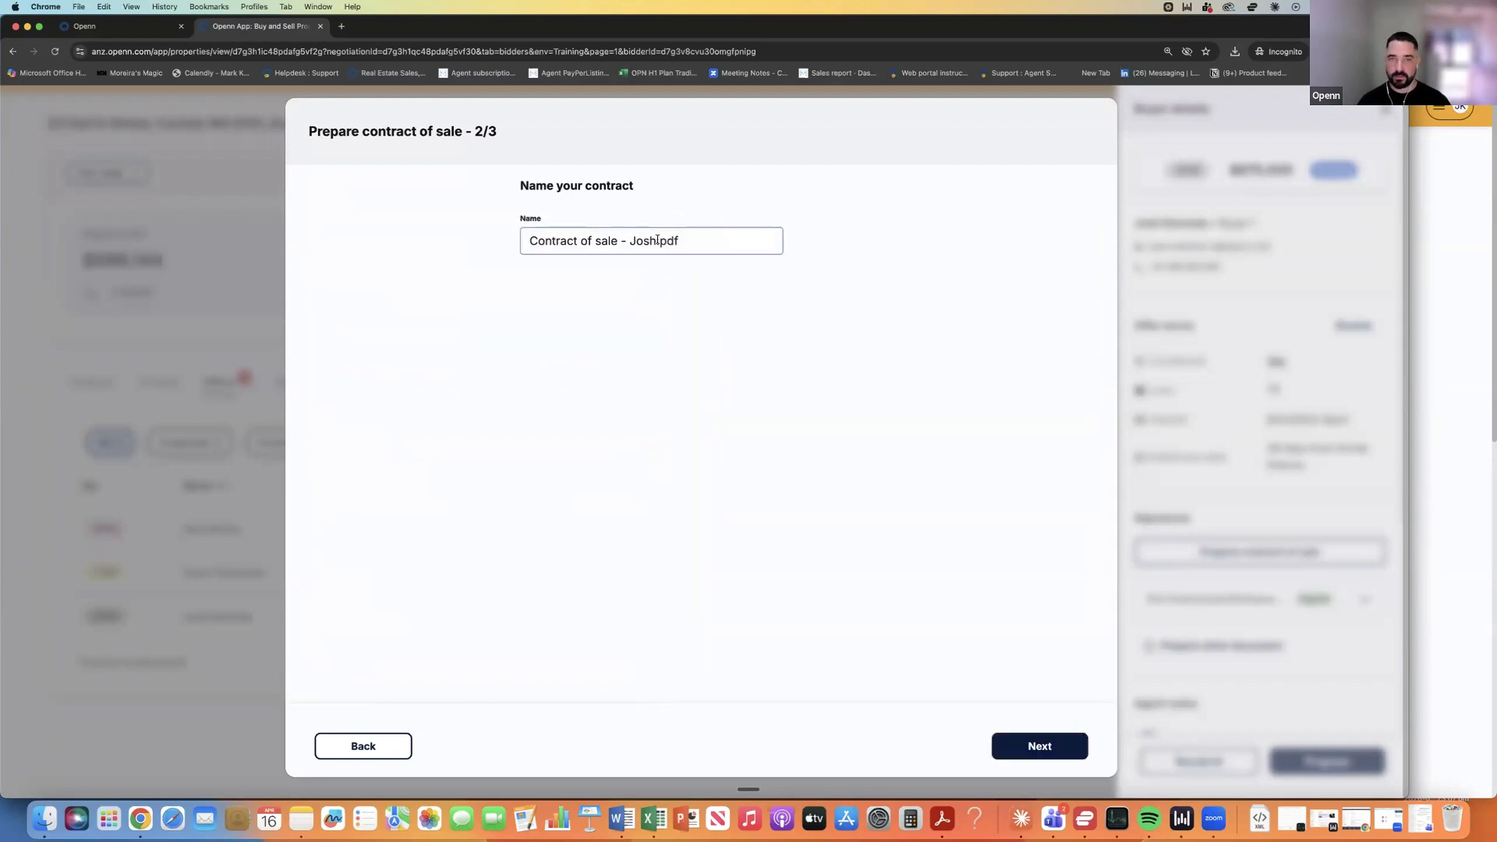
pyautogui.click(1037, 745)
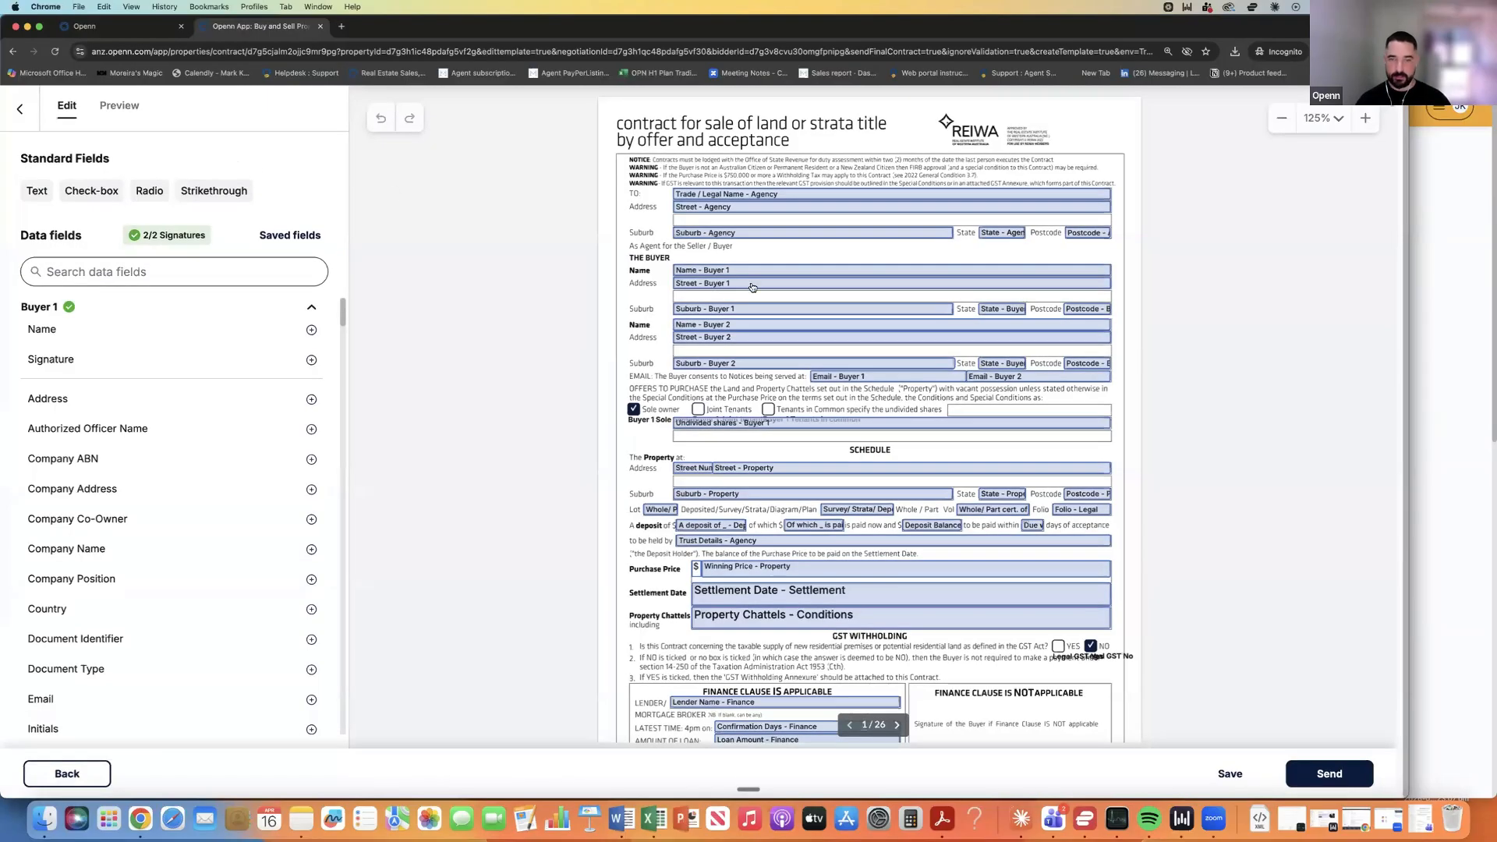
# Scroll through the generated contract to check its filled-in values.
pyautogui.scroll(-5, 752, 288)
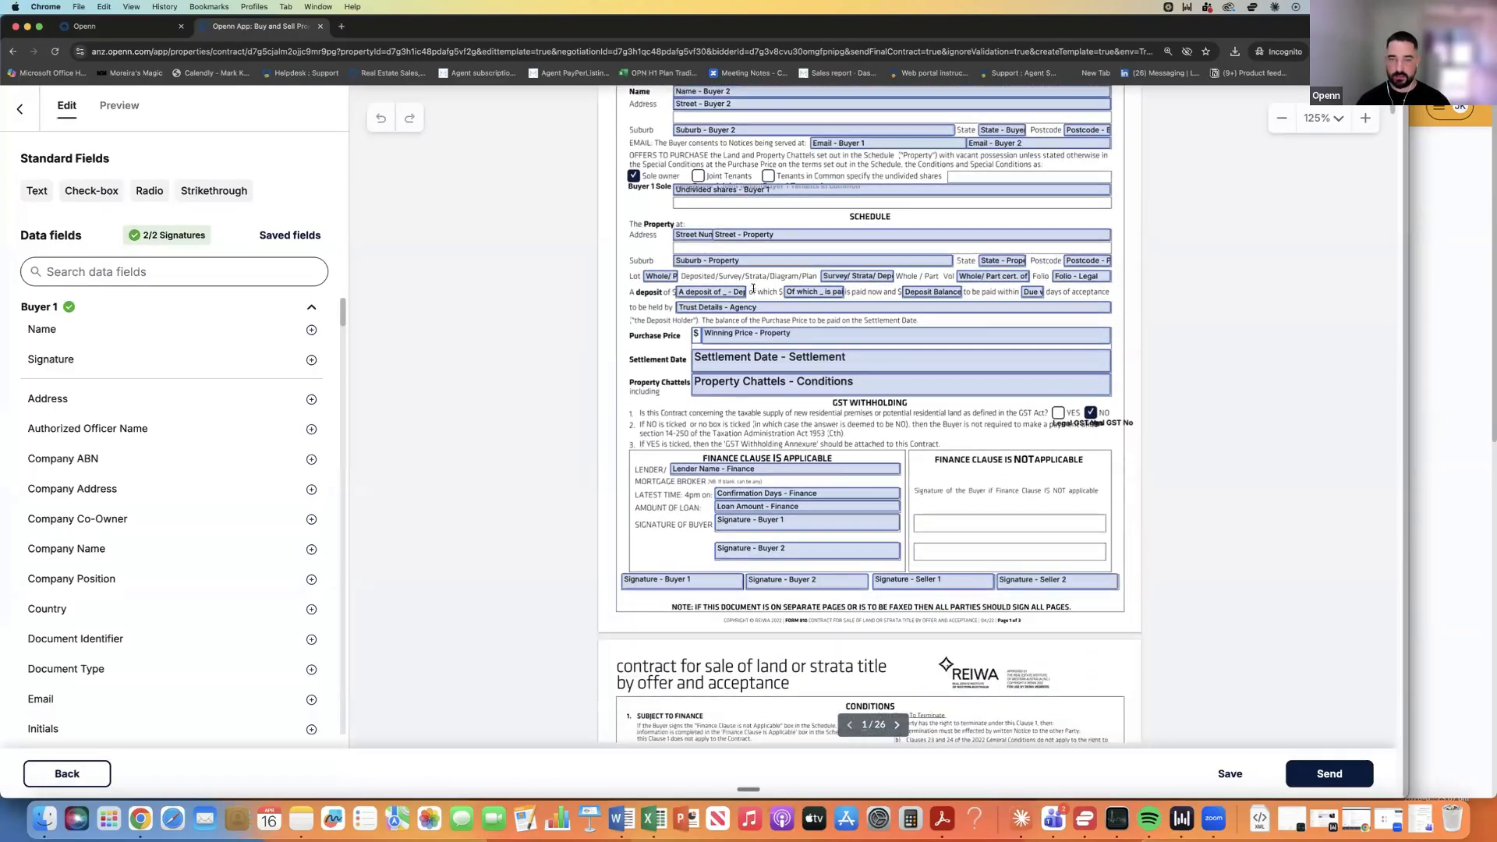
pyautogui.scroll(-5, 752, 288)
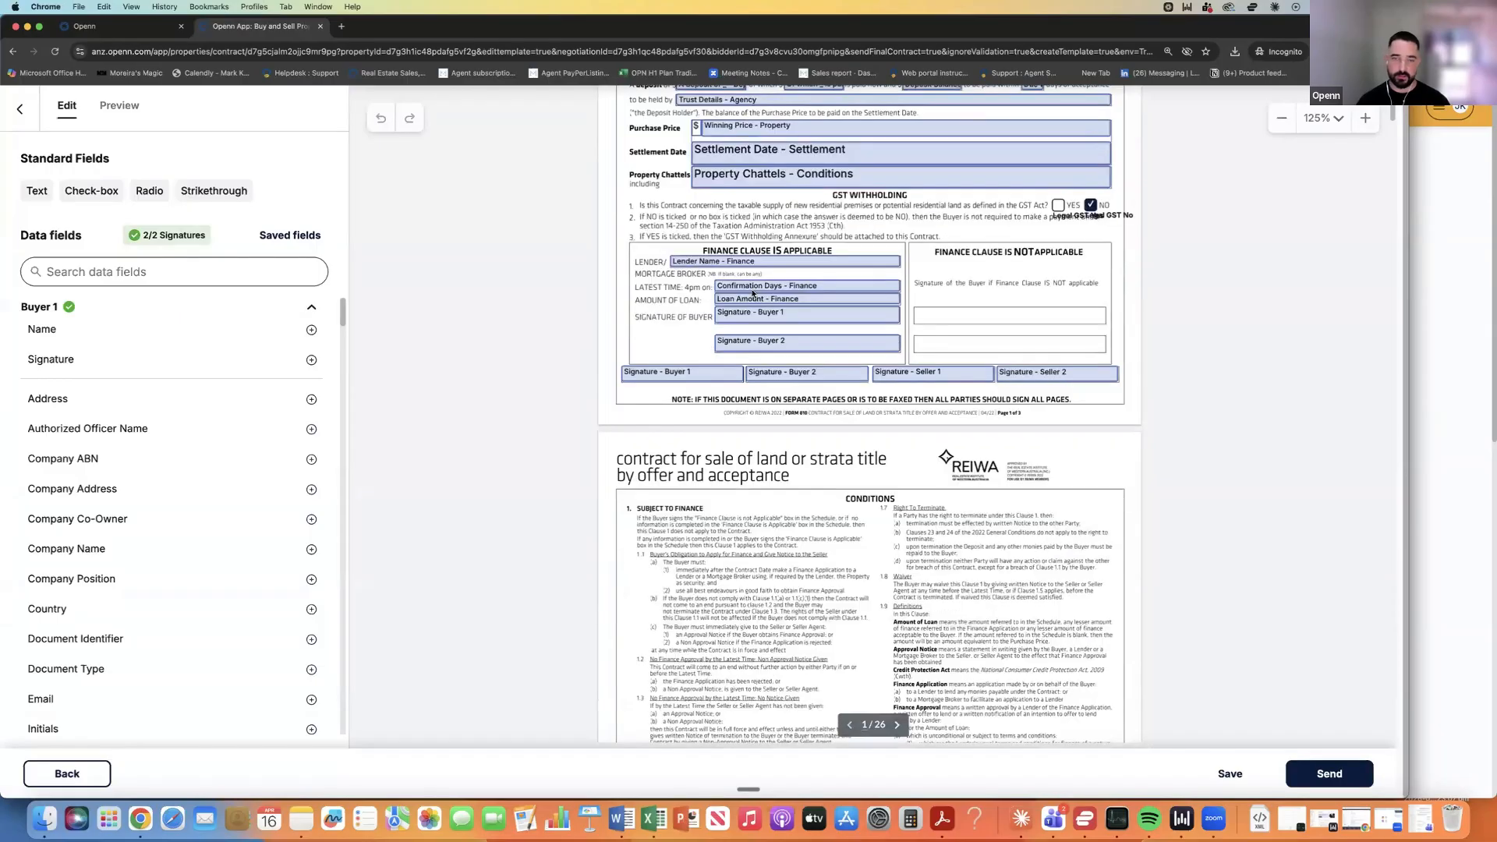
pyautogui.scroll(-10, 753, 294)
pyautogui.scroll(-10, 751, 295)
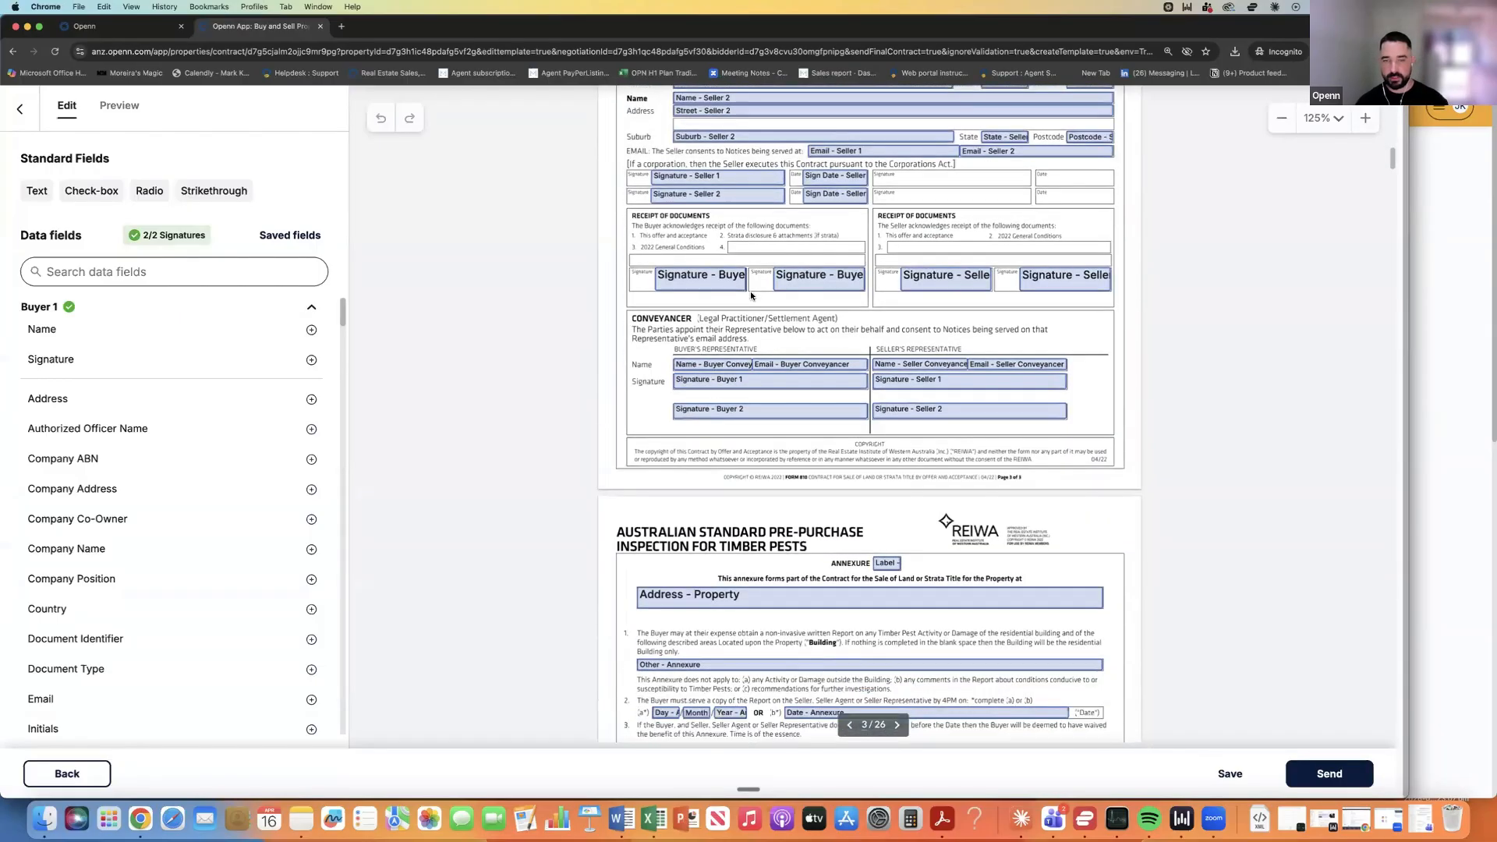
pyautogui.scroll(-5, 750, 295)
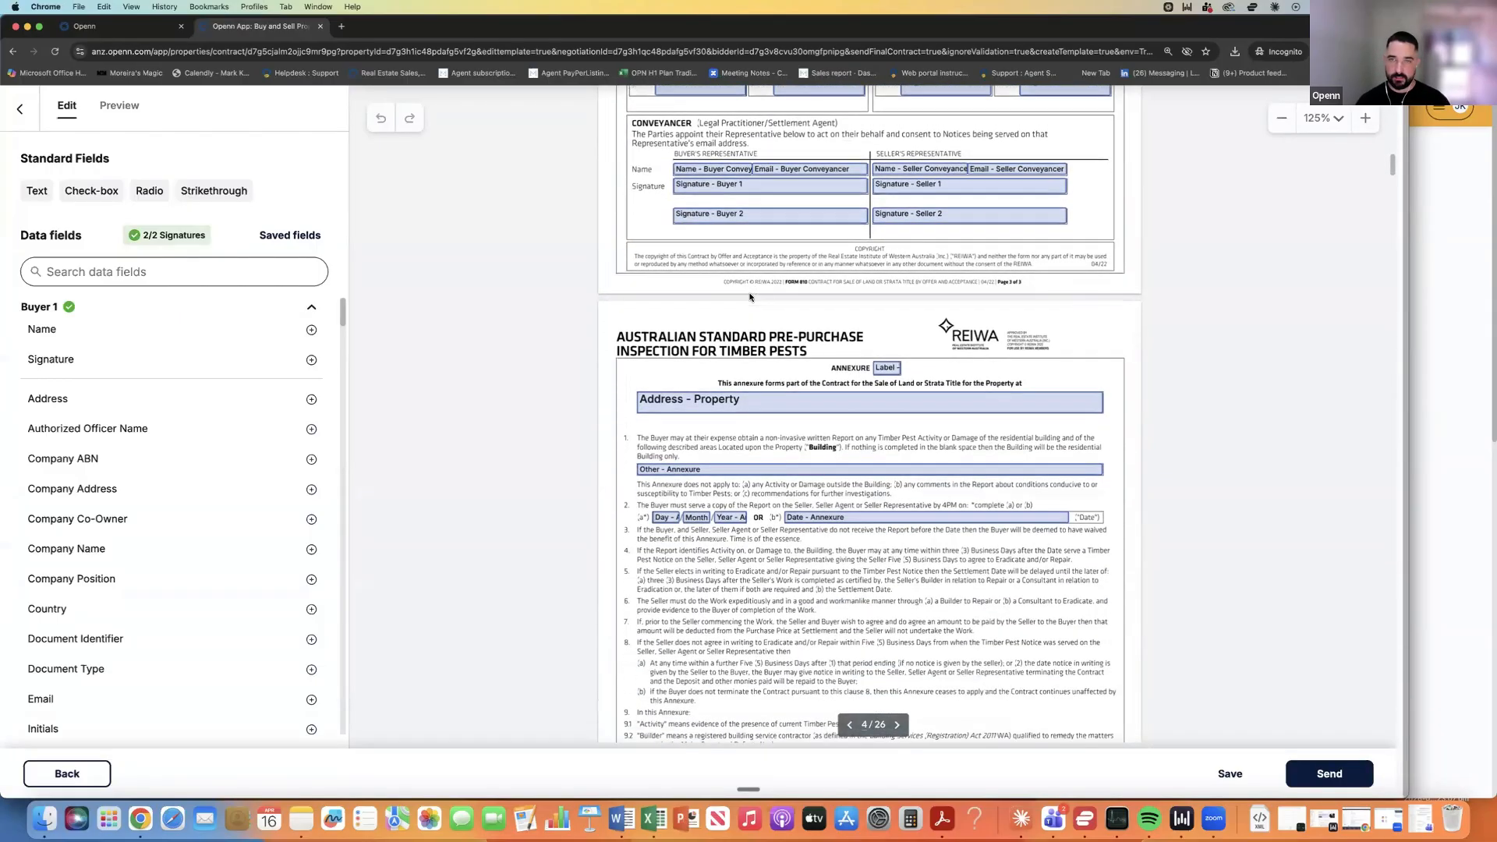
pyautogui.scroll(-2, 750, 297)
pyautogui.scroll(-10, 749, 295)
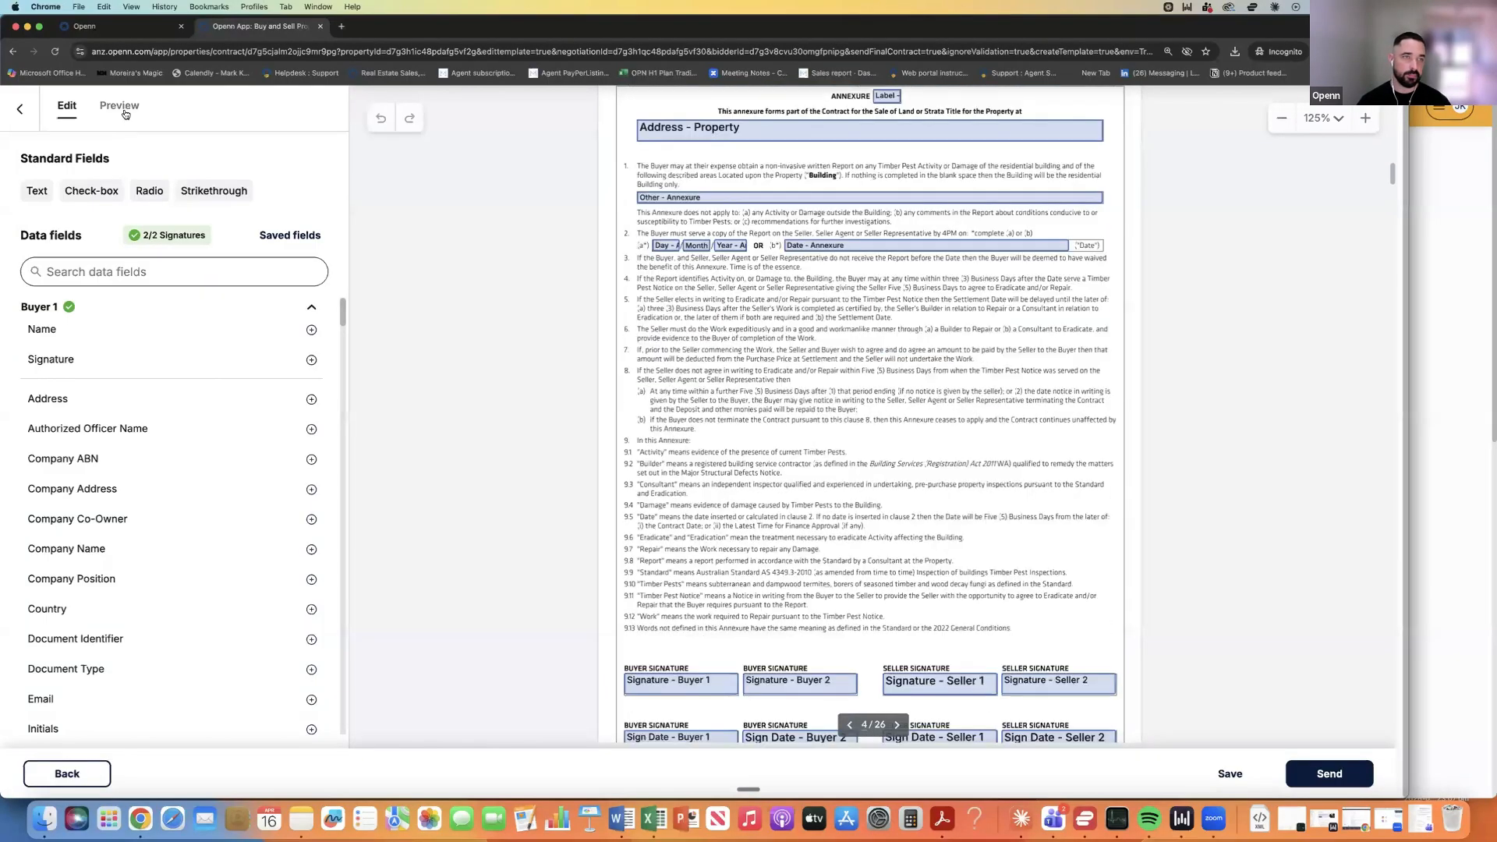
pyautogui.scroll(-5, 634, 248)
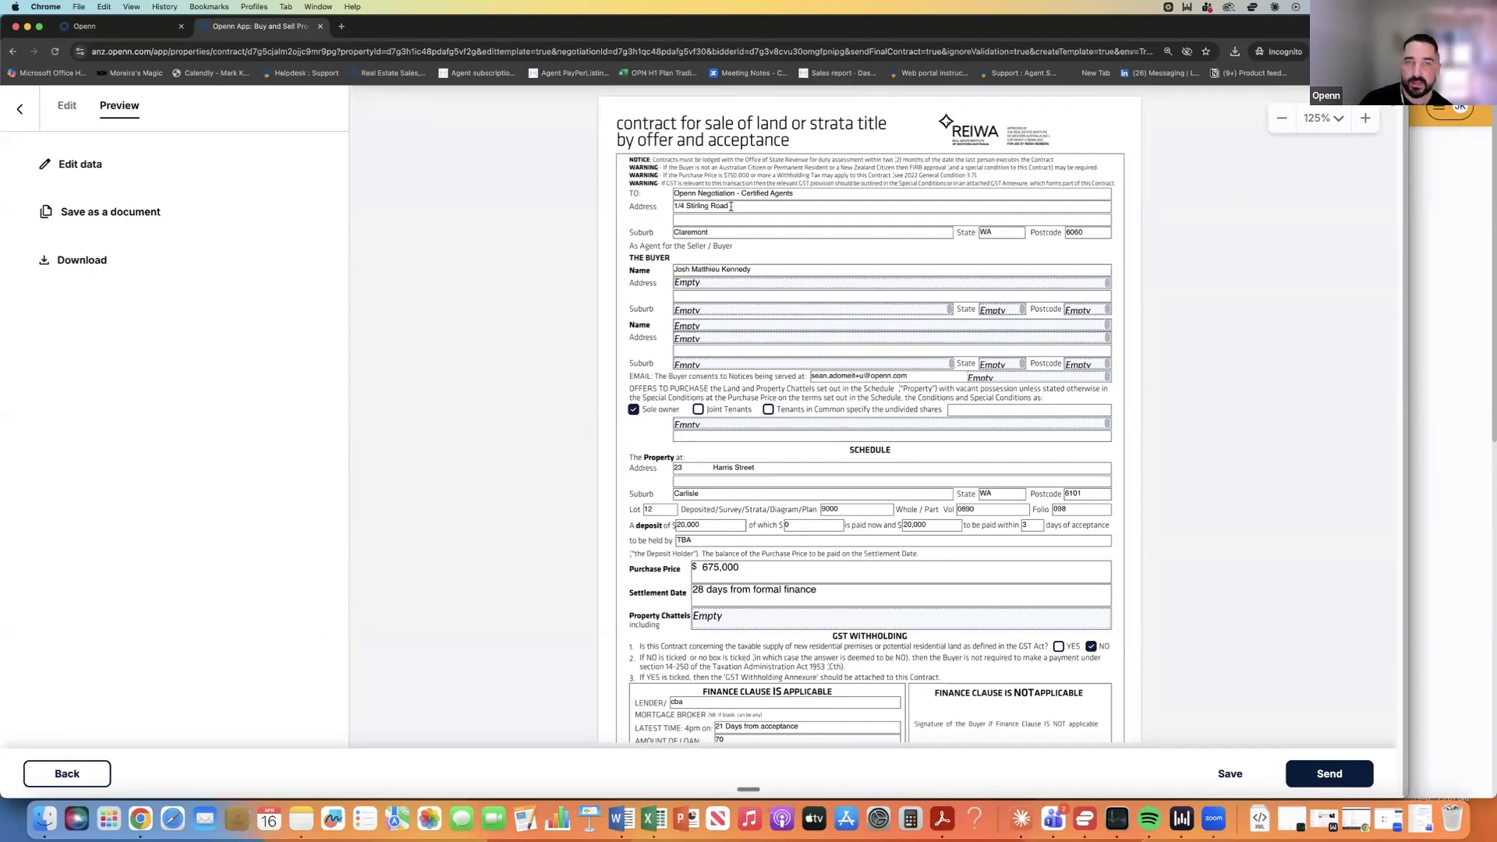
pyautogui.scroll(-2, 792, 413)
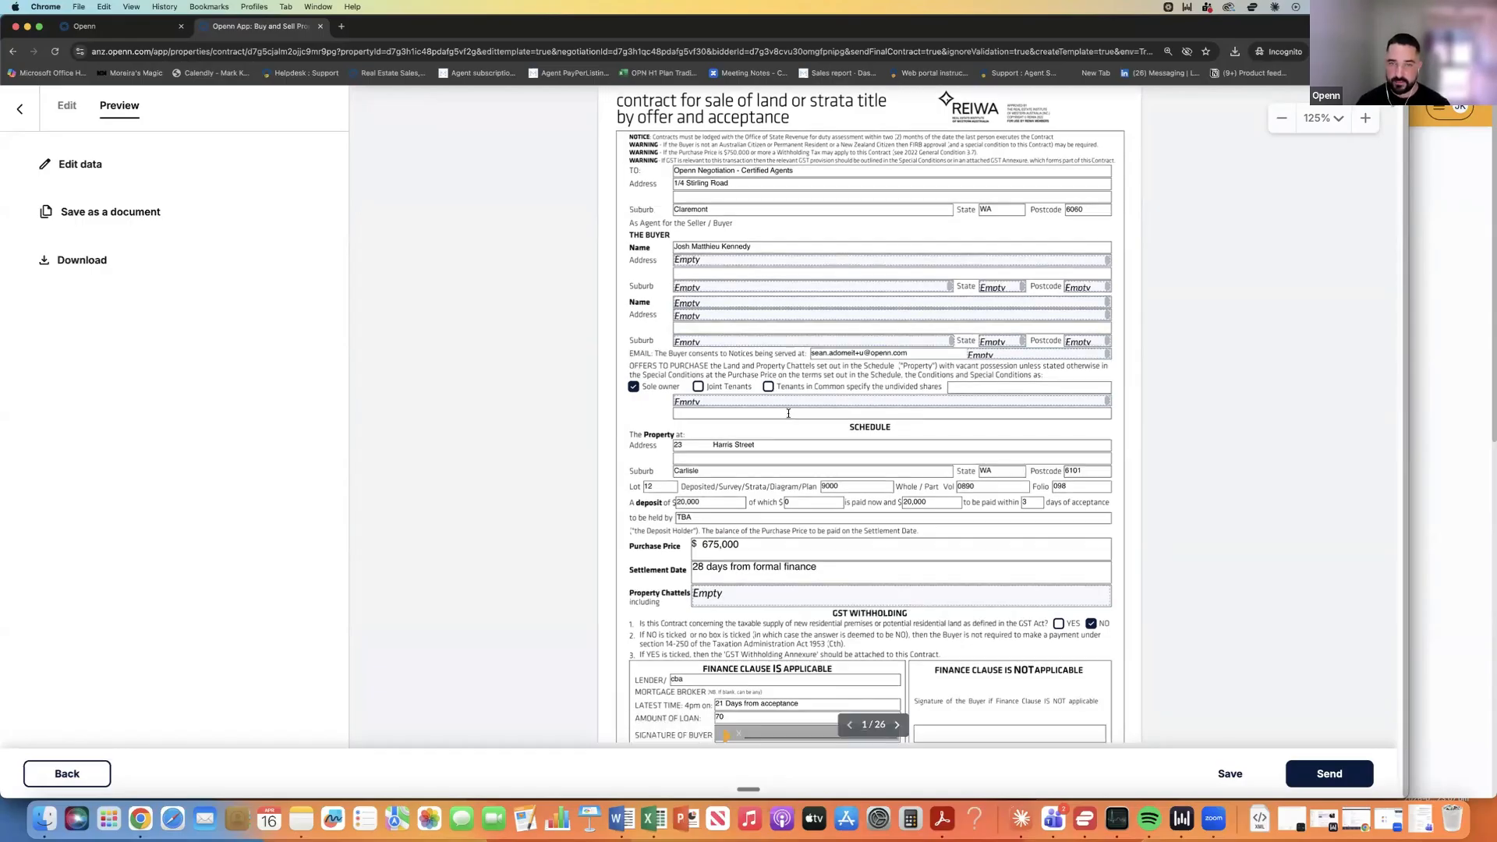
pyautogui.scroll(-1, 796, 413)
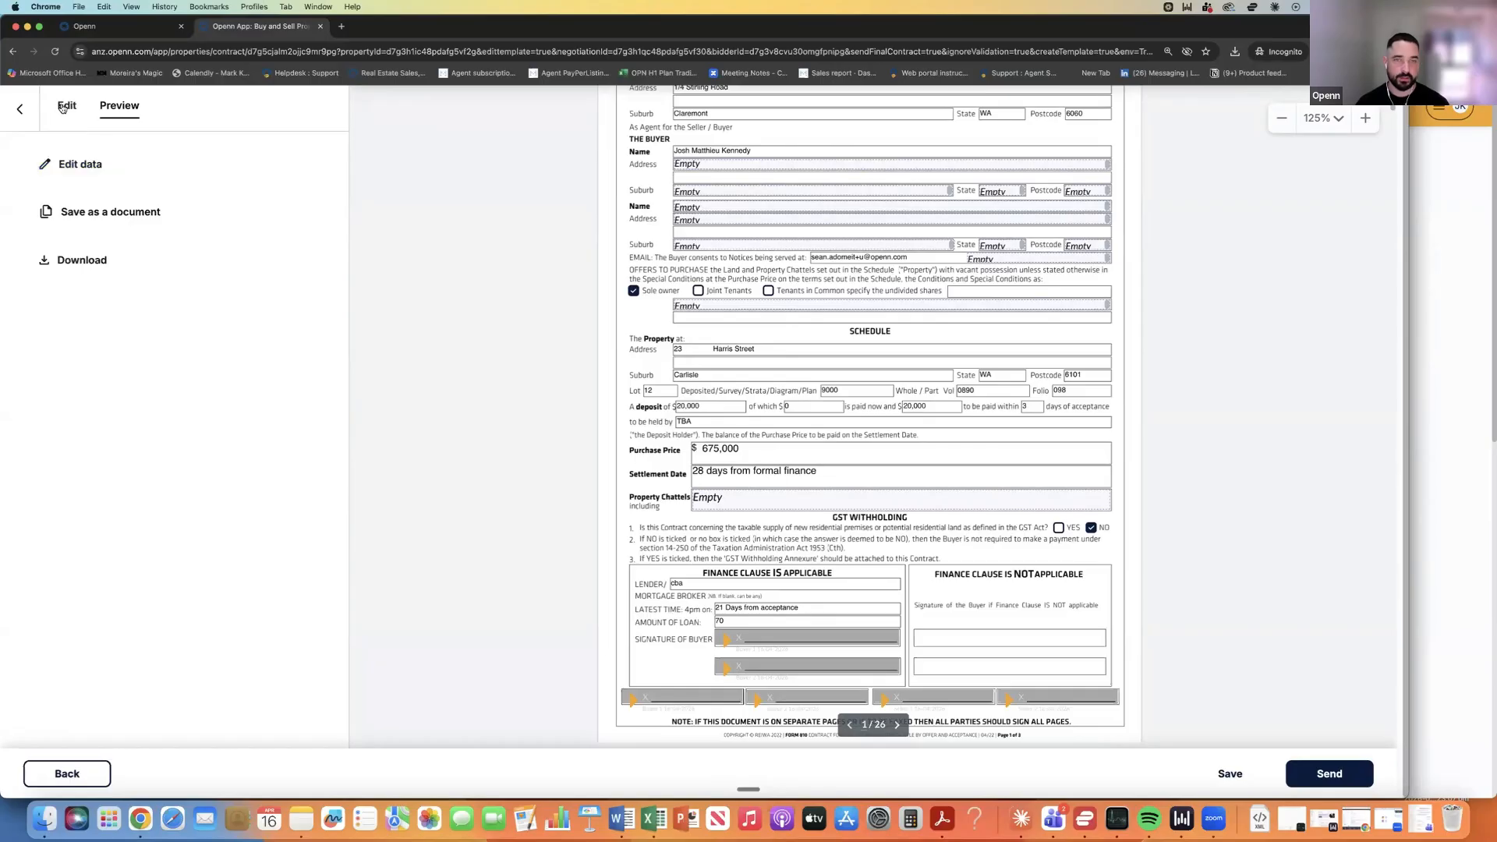
# Narrow the Street No field on page 1 of the contract.
pyautogui.click(708, 347)
pyautogui.moveTo(710, 349)
pyautogui.mouseDown()
pyautogui.moveTo(690, 349)
pyautogui.moveTo(750, 352)
pyautogui.moveTo(728, 350)
pyautogui.mouseUp()
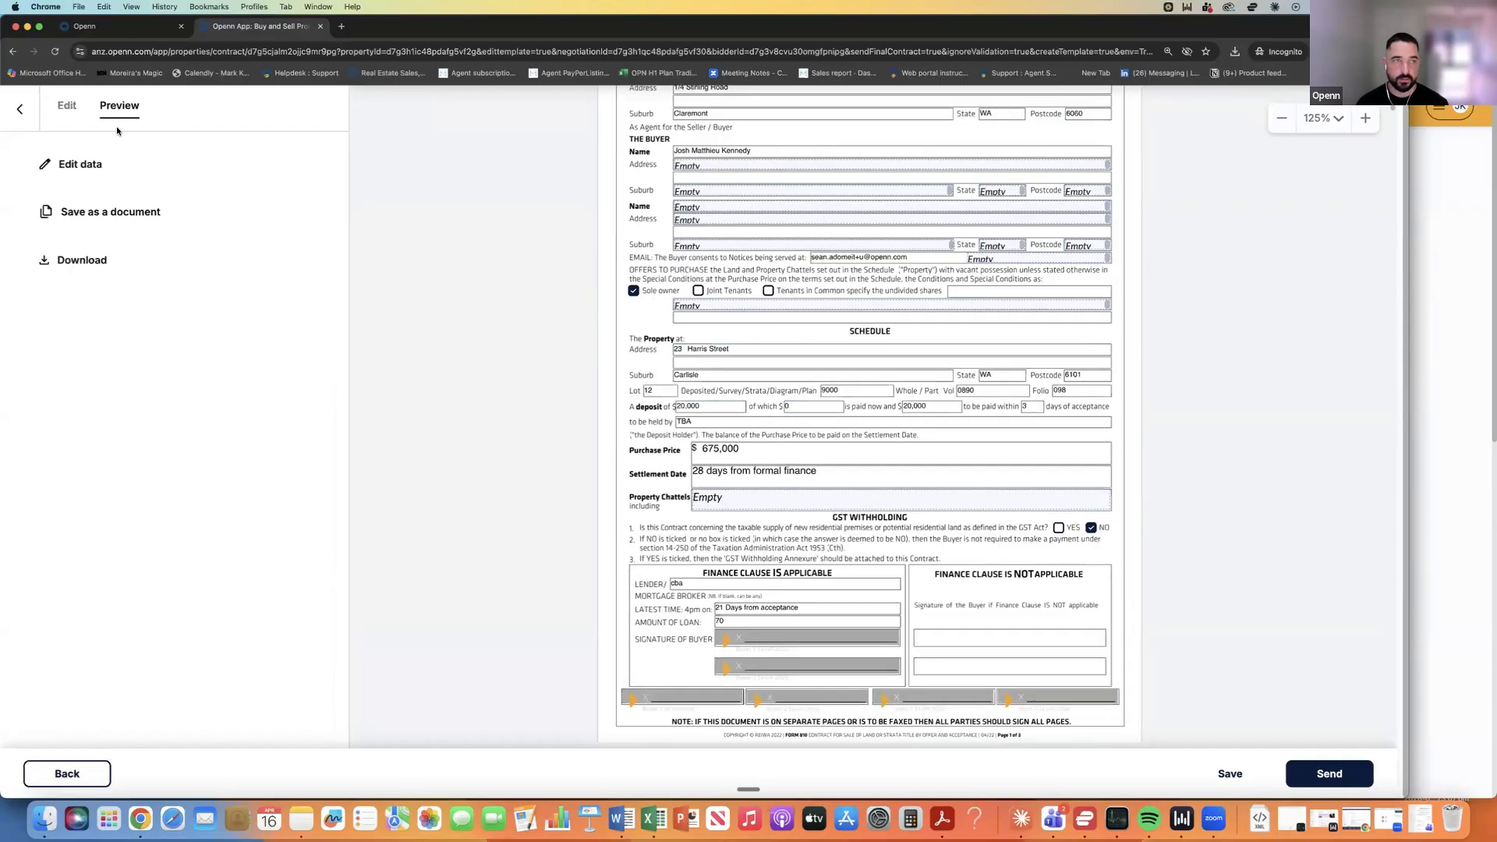
pyautogui.click(772, 349)
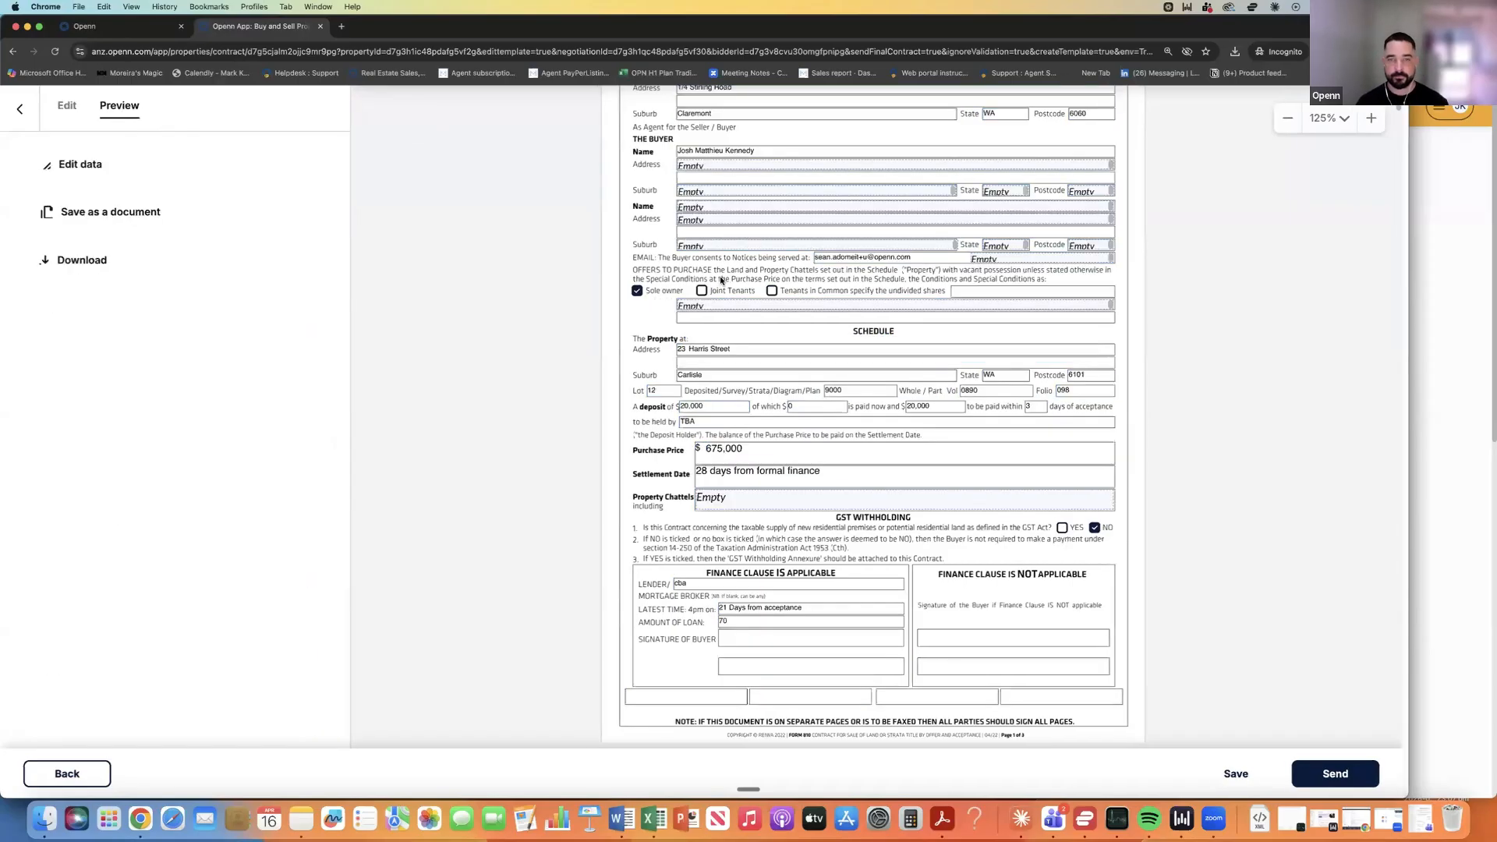
pyautogui.scroll(-3, 813, 320)
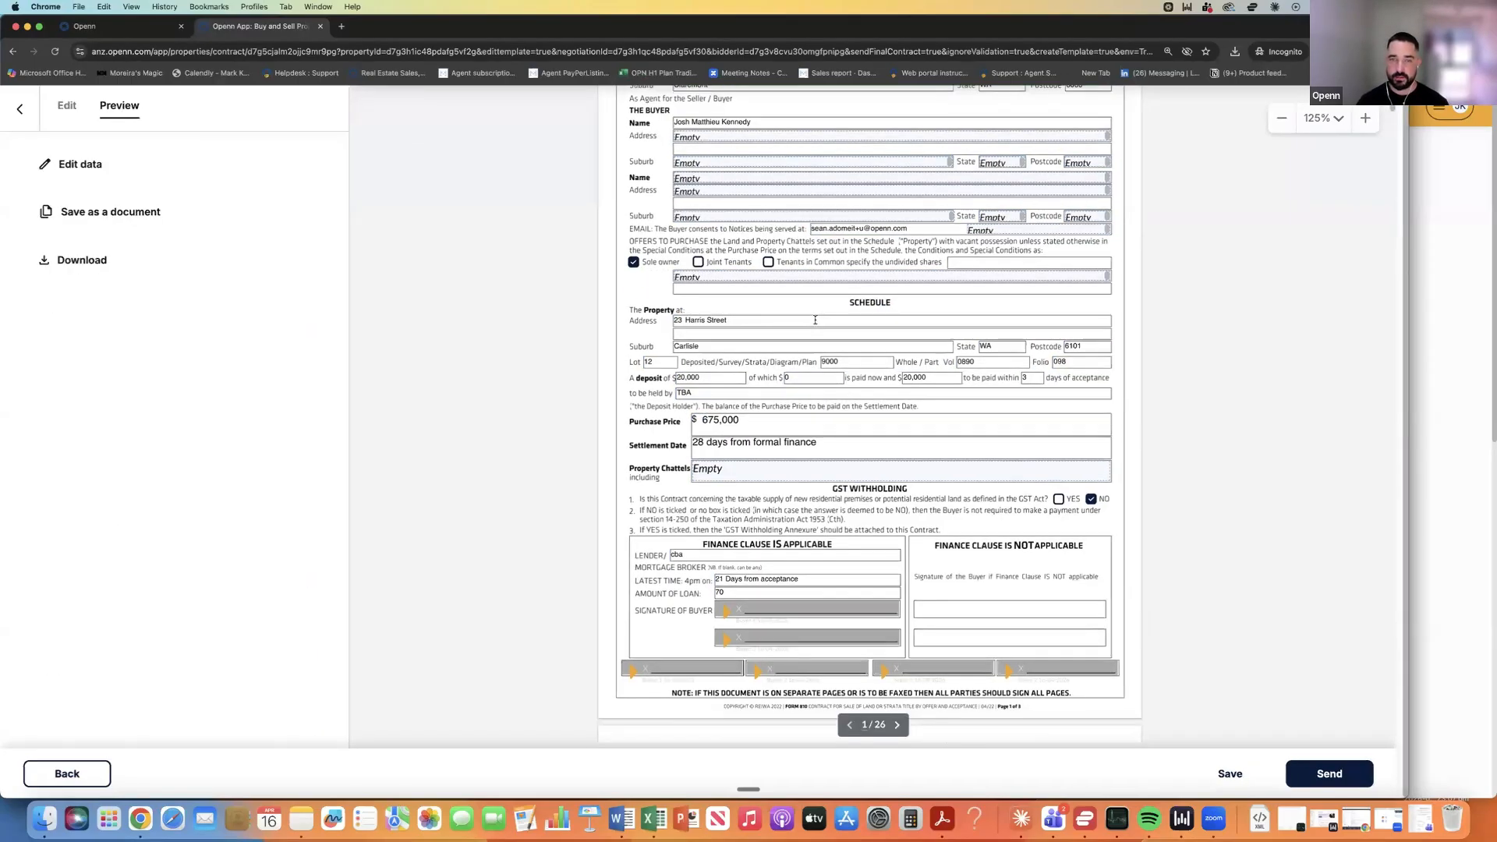
pyautogui.scroll(1, 805, 397)
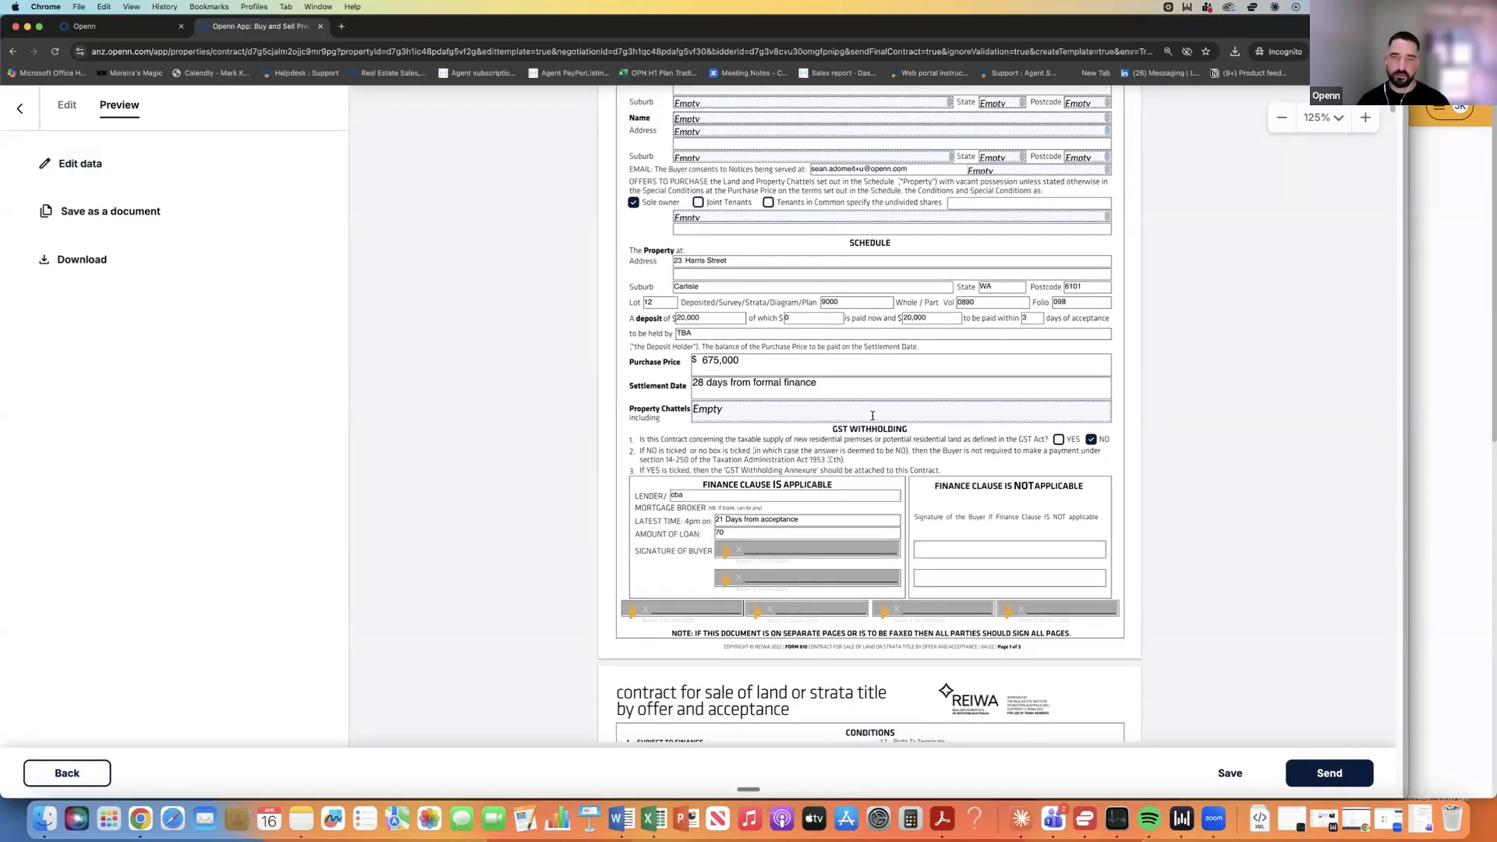
# Enter 'all fixed floors et etc' as the property chattels under Conditions and save.
pyautogui.click(78, 170)
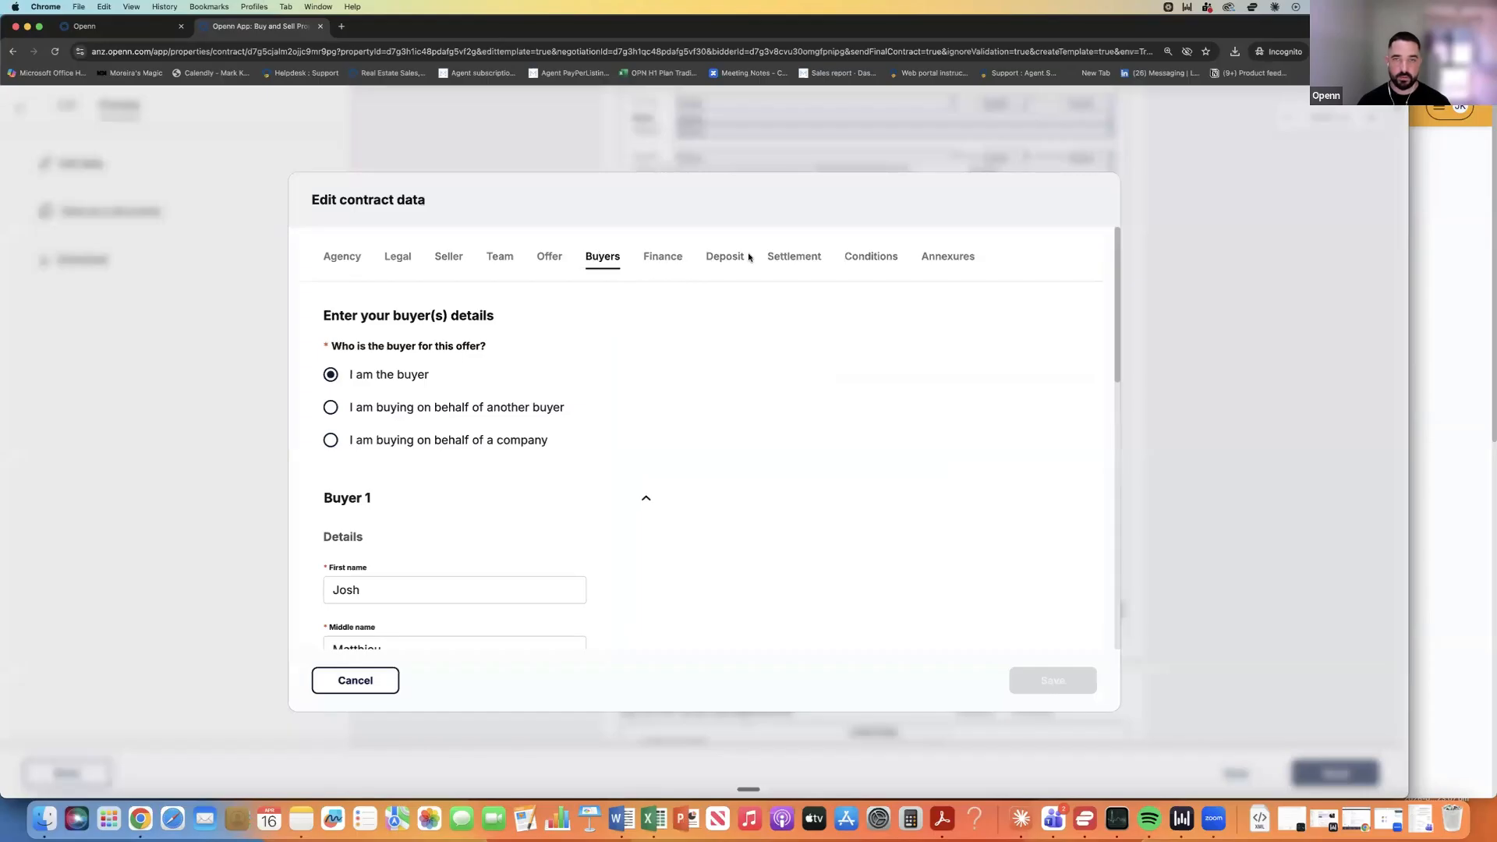
pyautogui.click(864, 259)
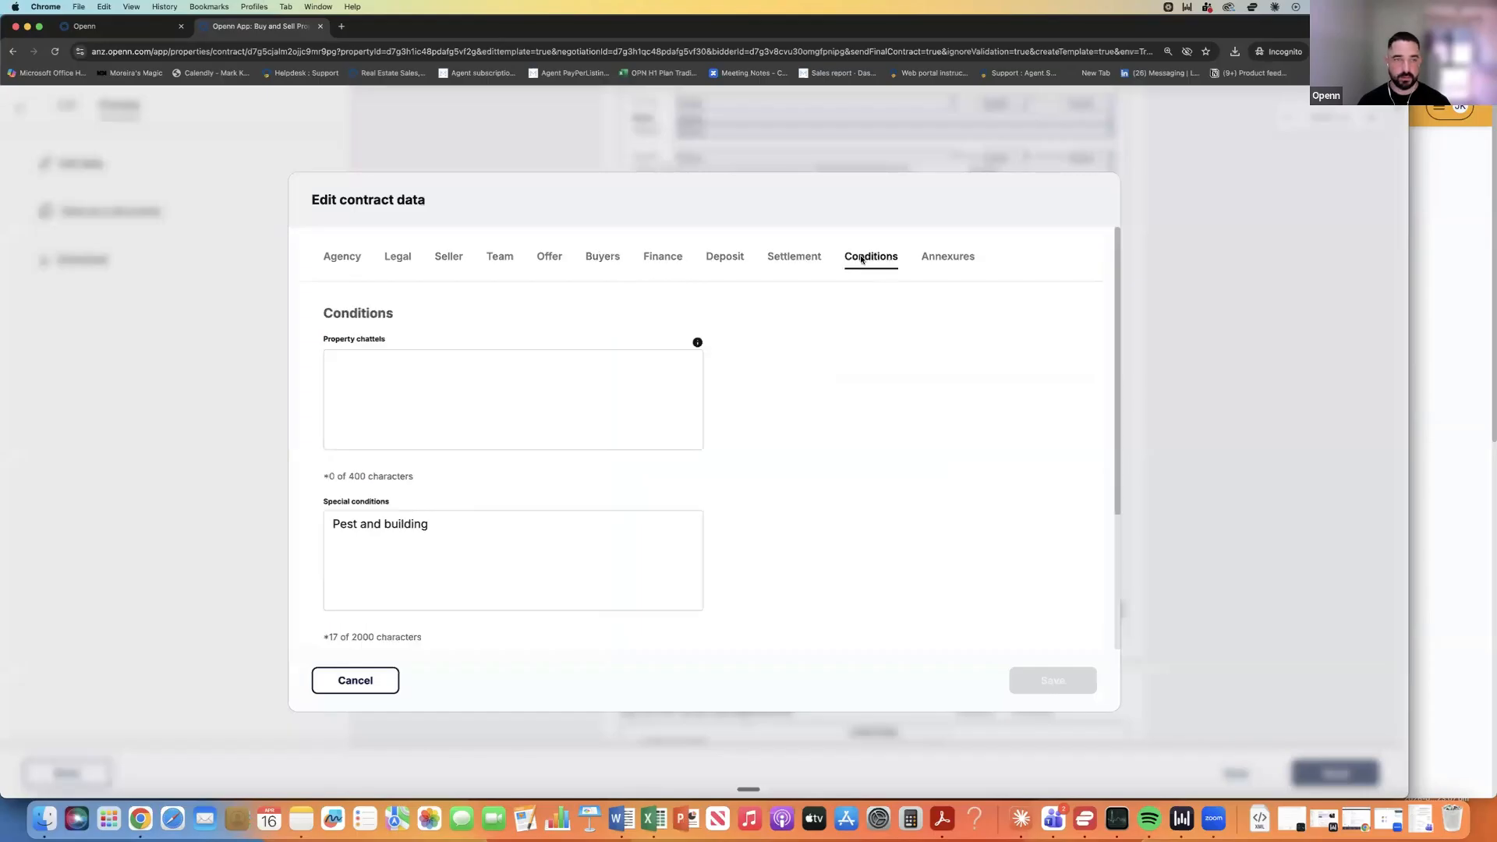
pyautogui.click(447, 358)
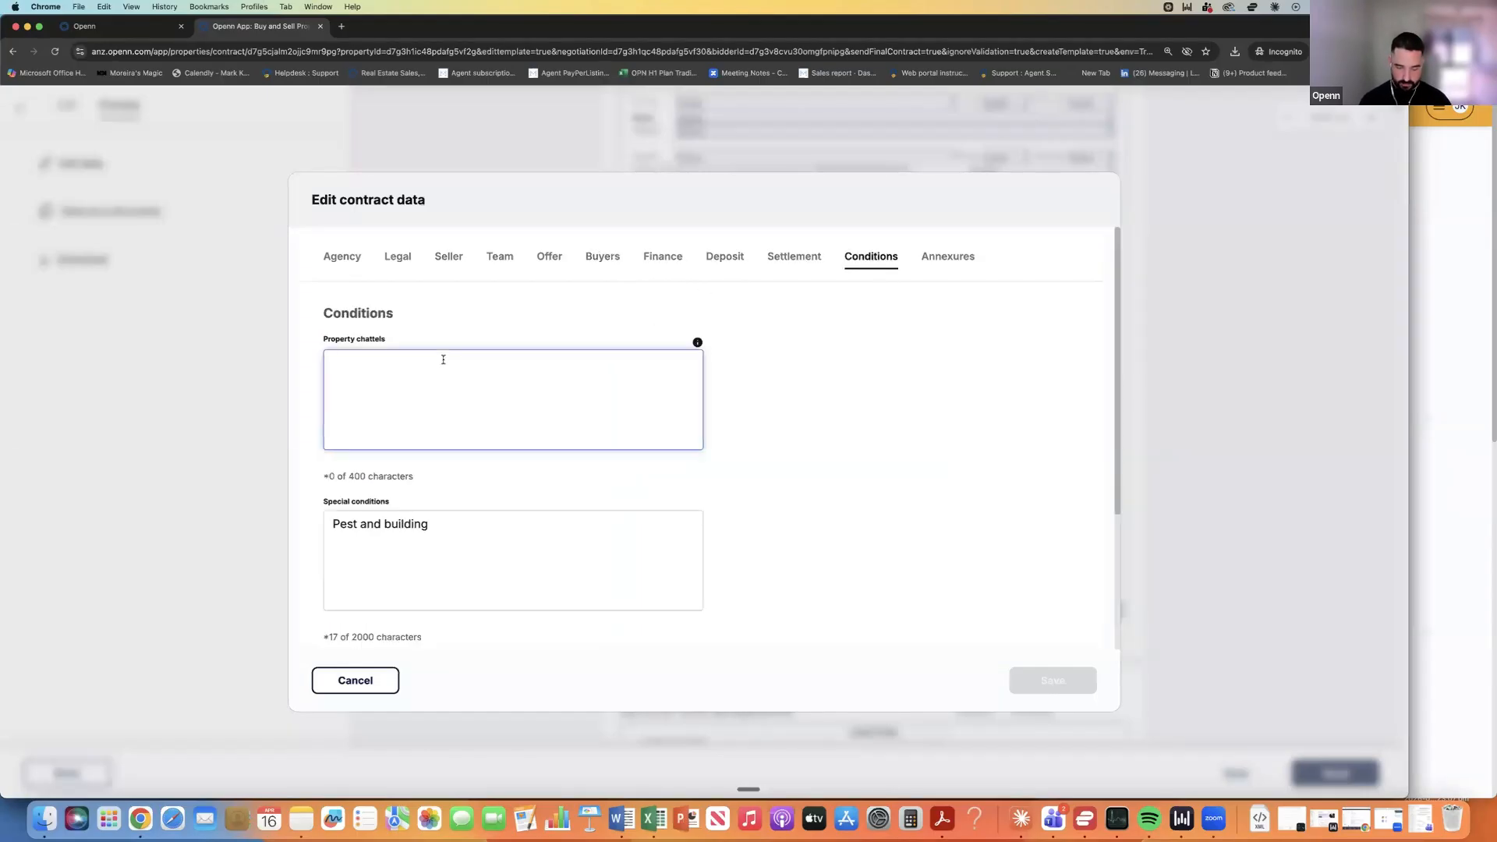
pyautogui.write('all fixed ')
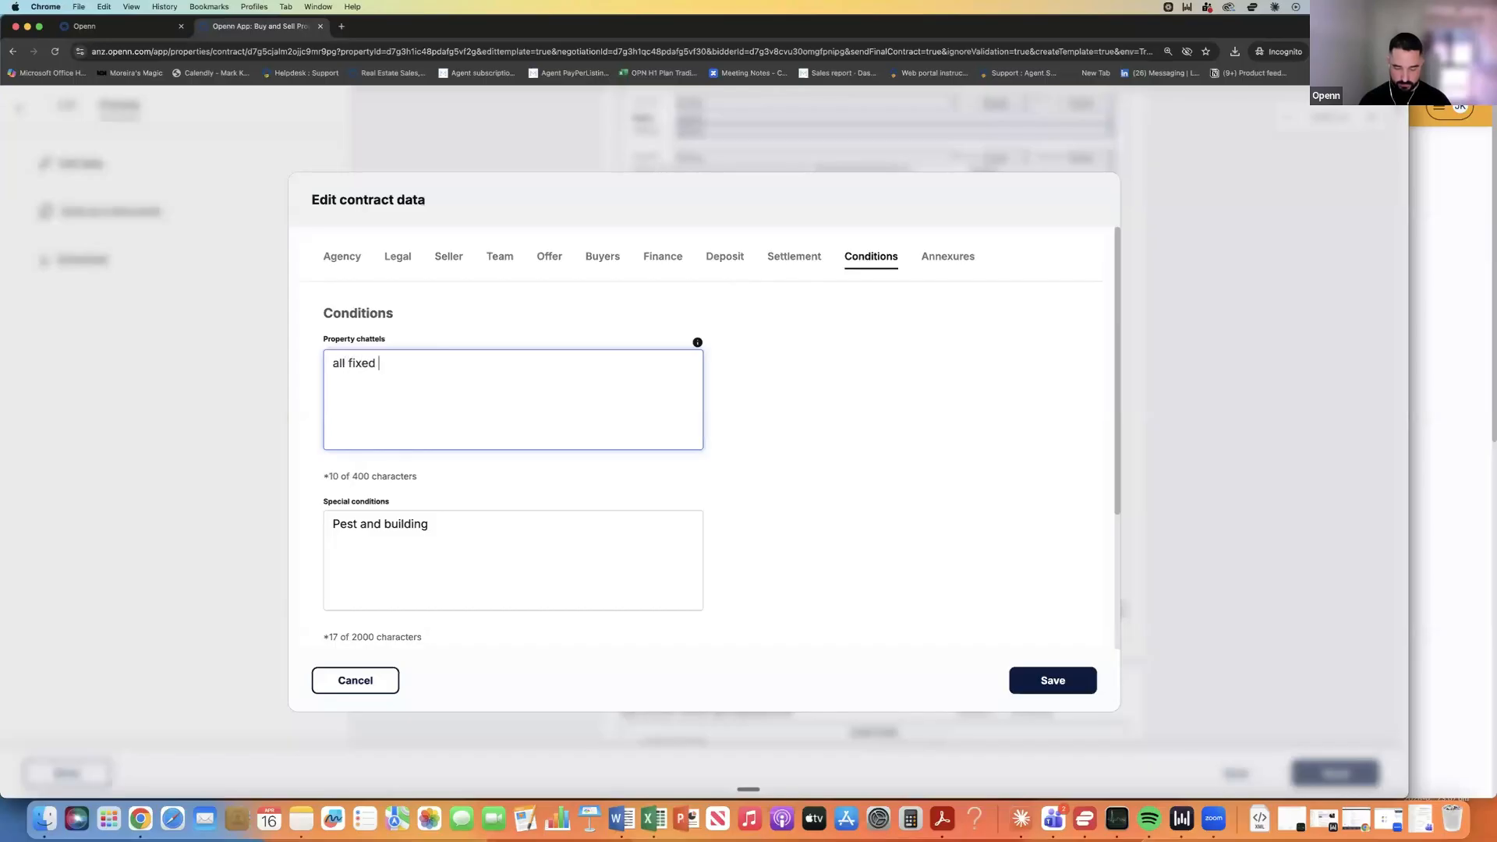
pyautogui.write('floors et etc')
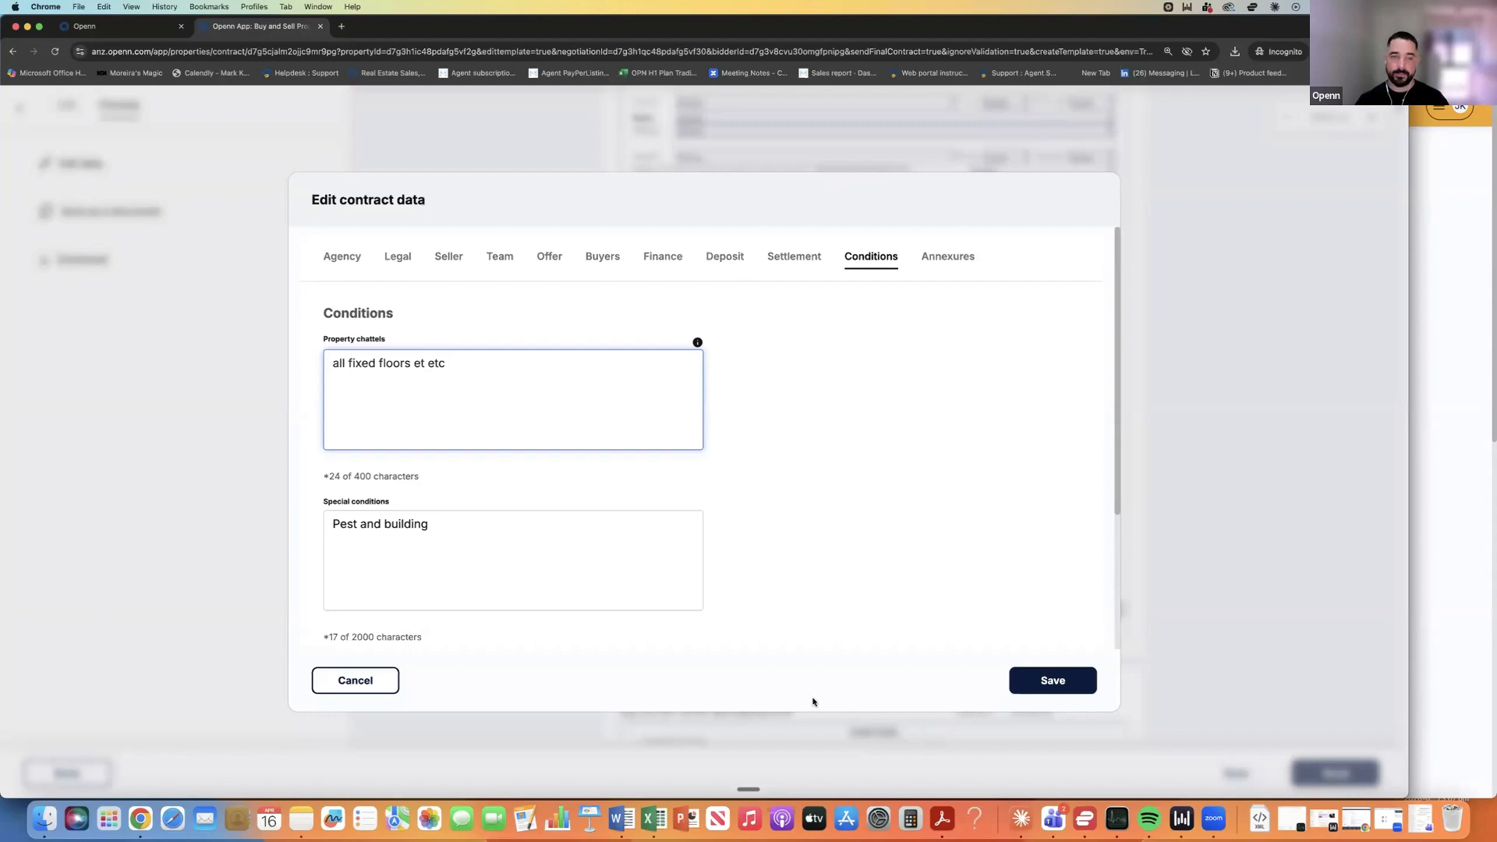
pyautogui.click(1051, 682)
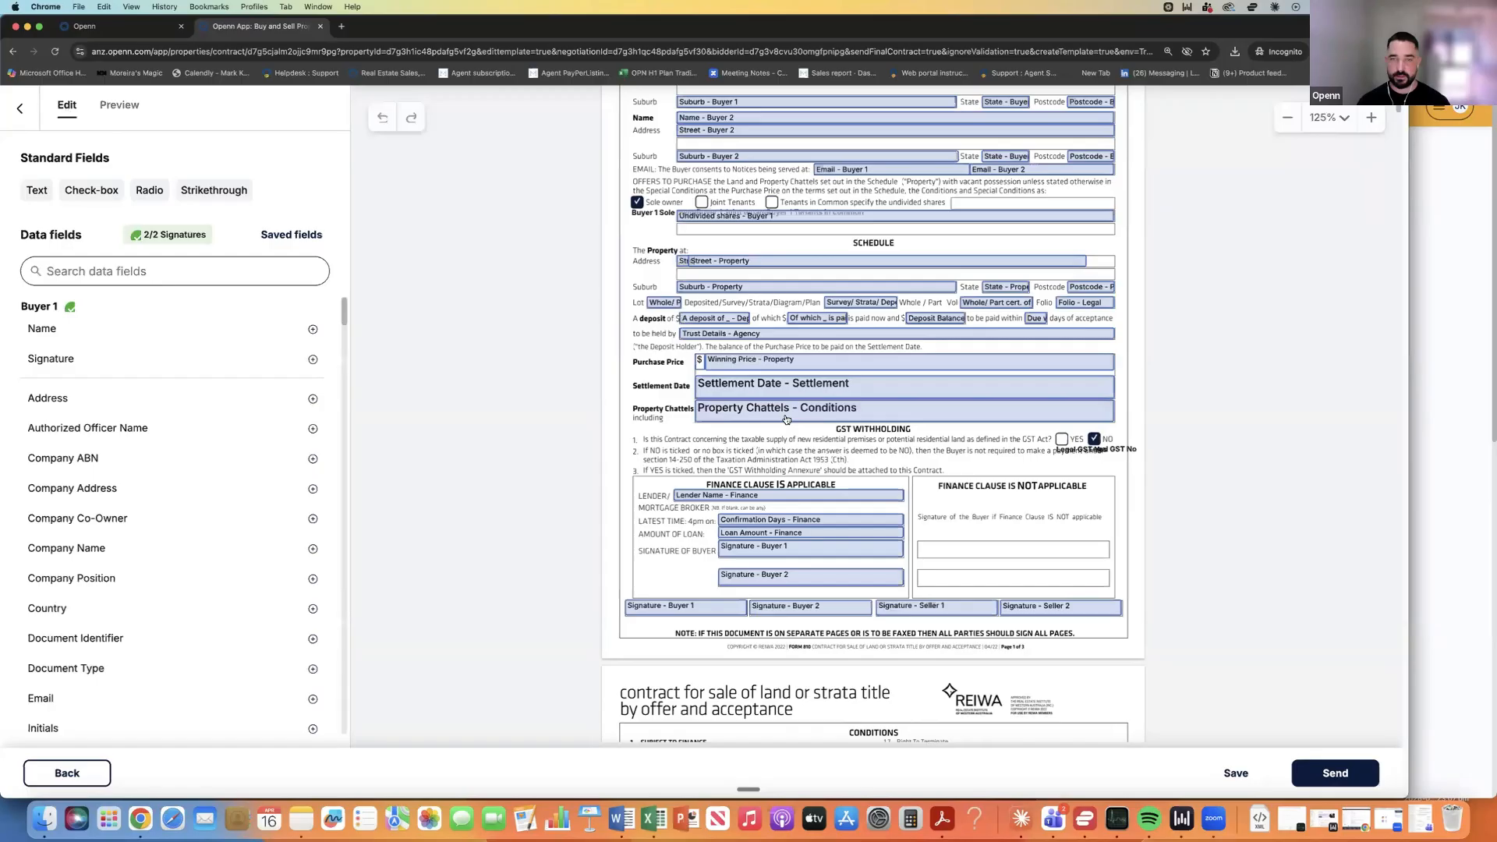
# Replace the page-1 Property Chattels field with a text field reading 'oUEFBskdjfbsdf'.
pyautogui.click(785, 413)
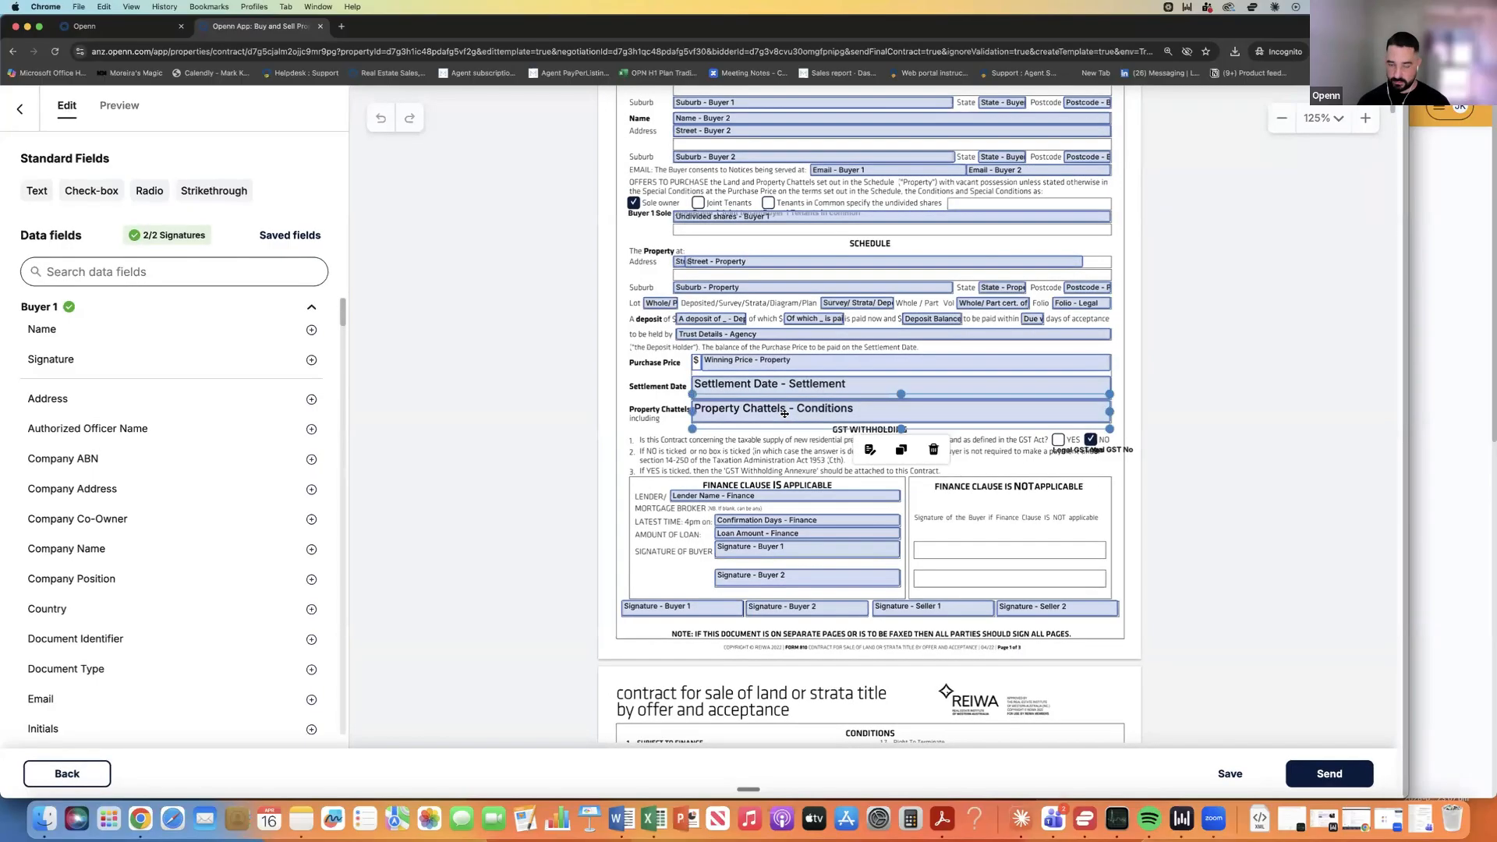
pyautogui.press('Delete')
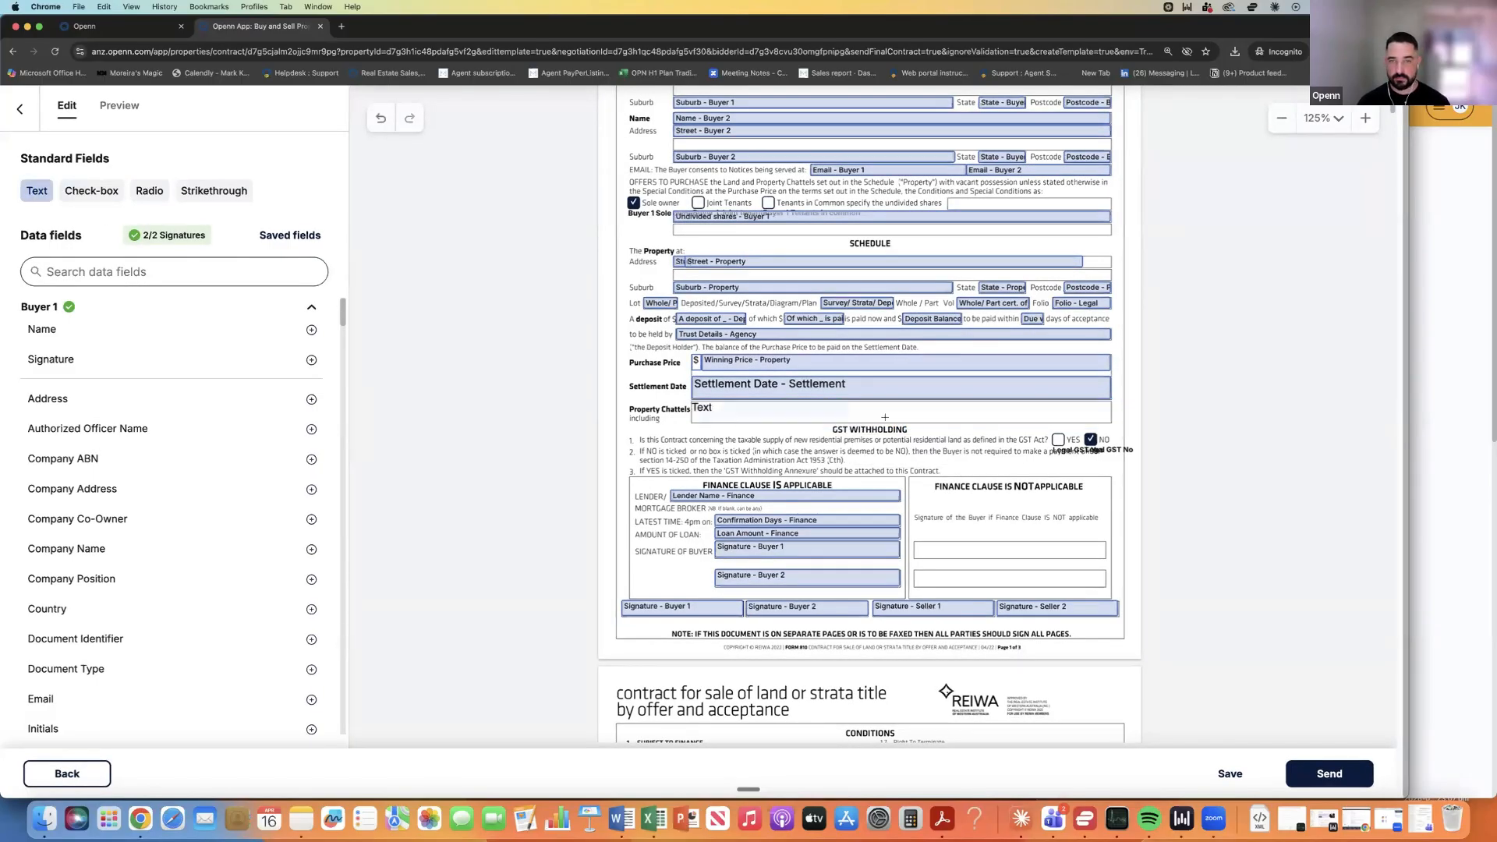
pyautogui.click(977, 422)
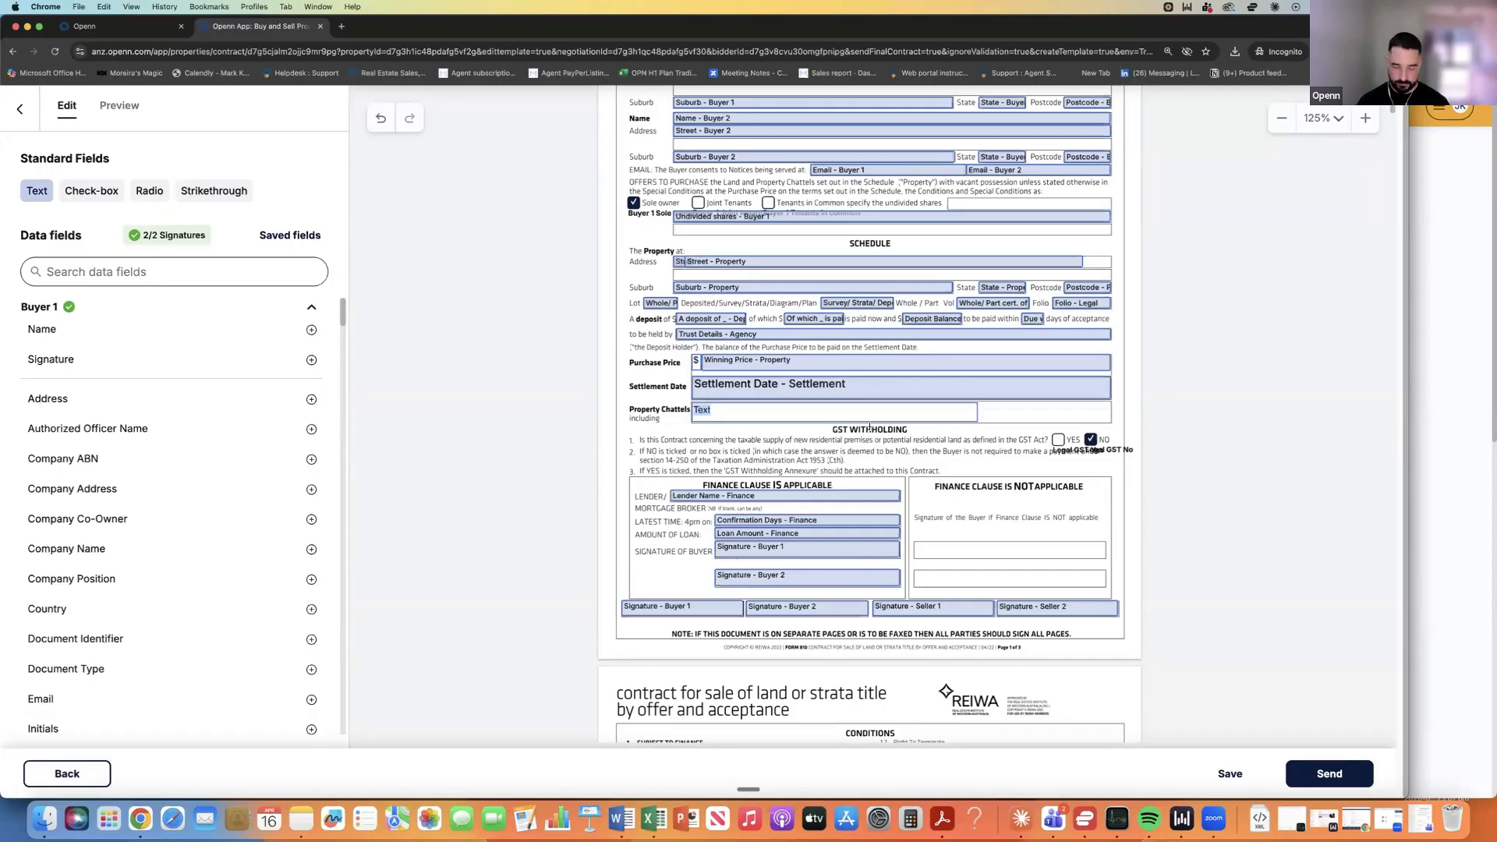
pyautogui.write('oUEFBskdjfbsdfv')
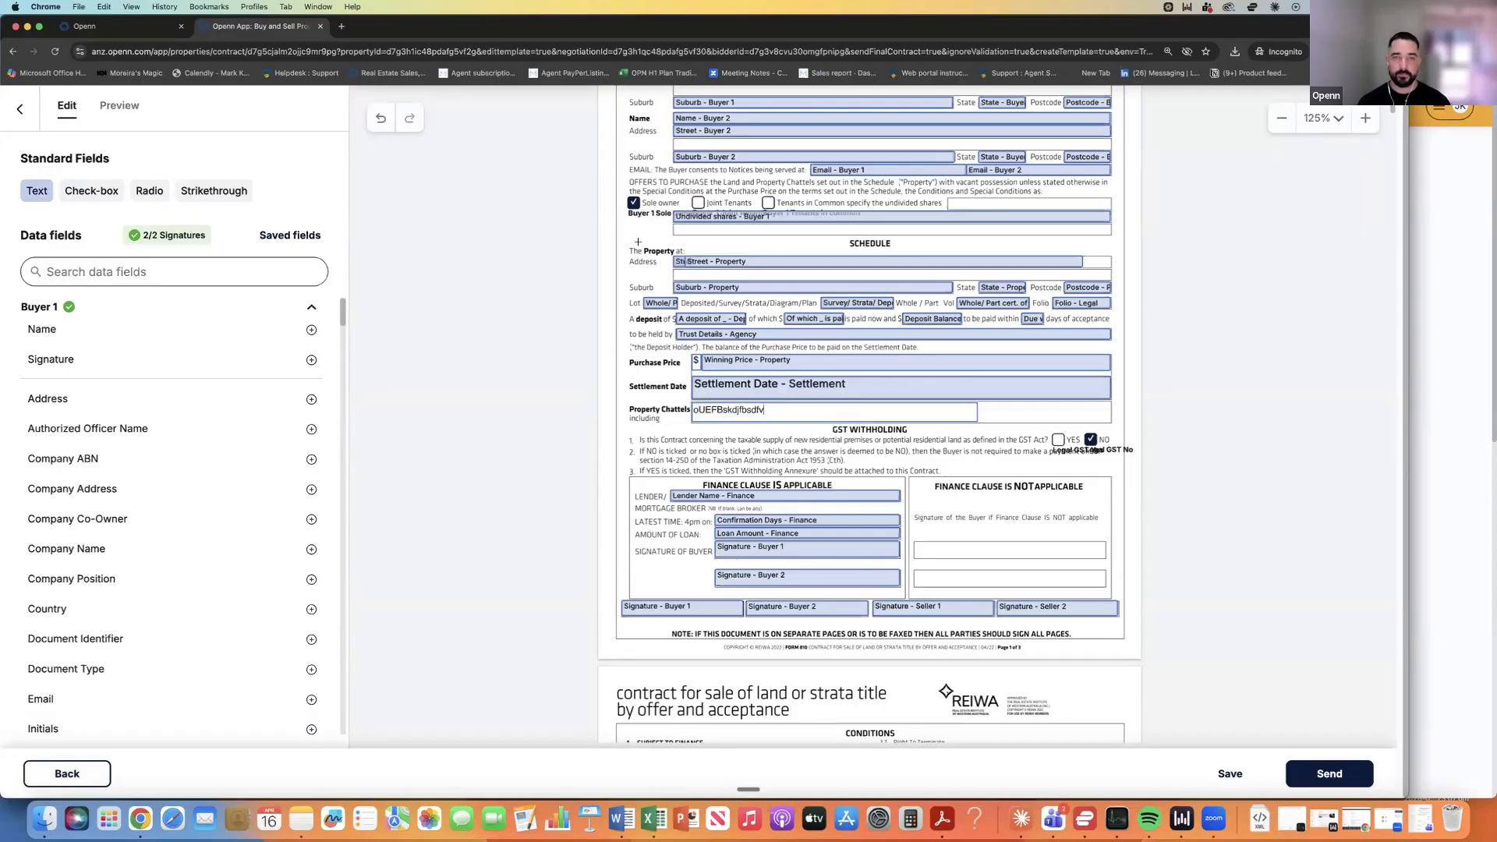
pyautogui.click(638, 242)
# Preview the contract and scroll down to page 2's special conditions.
pyautogui.click(120, 106)
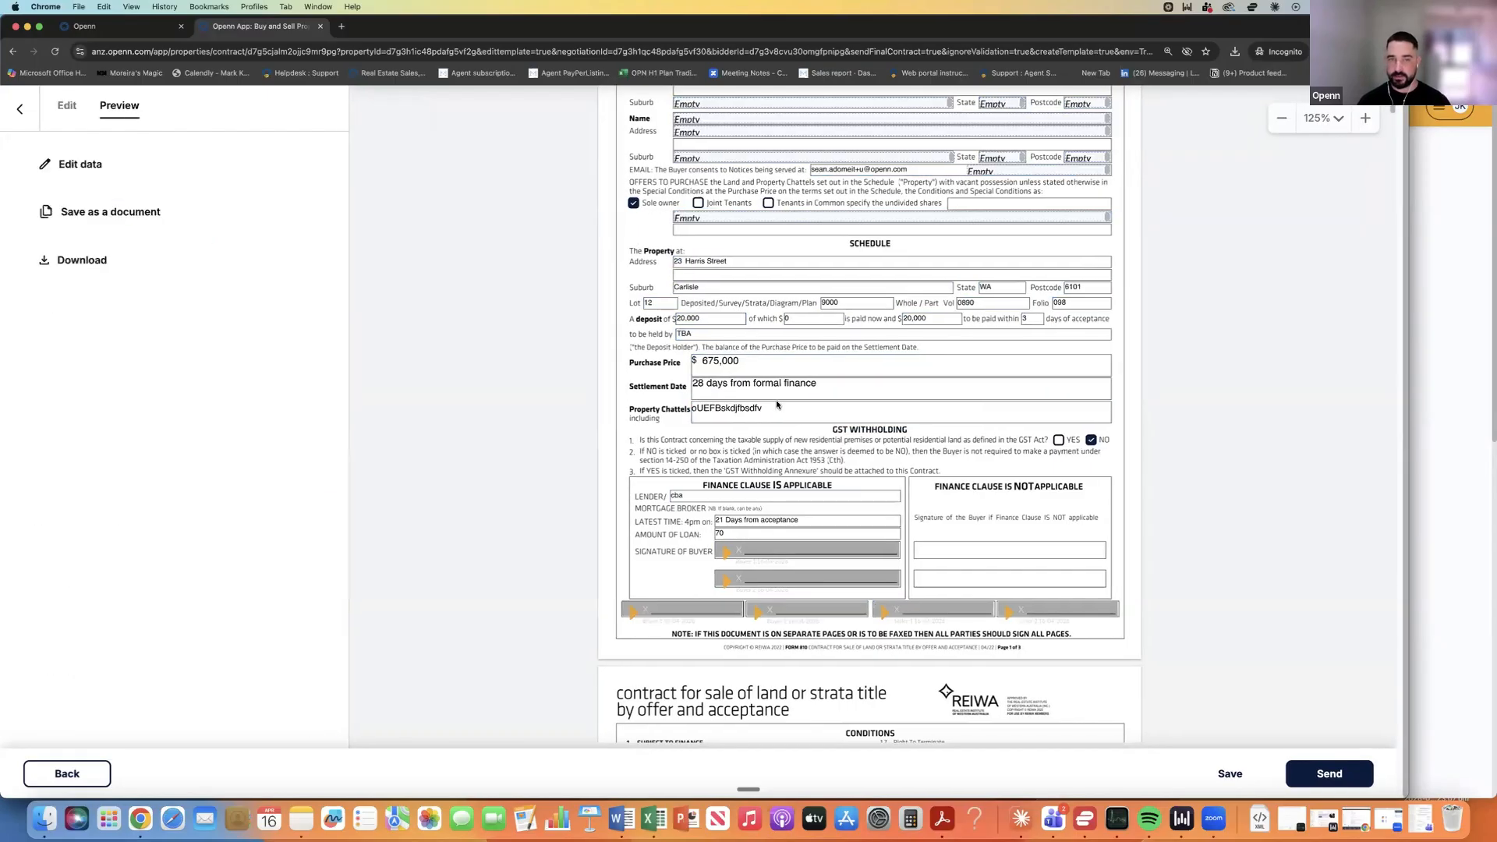
pyautogui.scroll(-2, 764, 402)
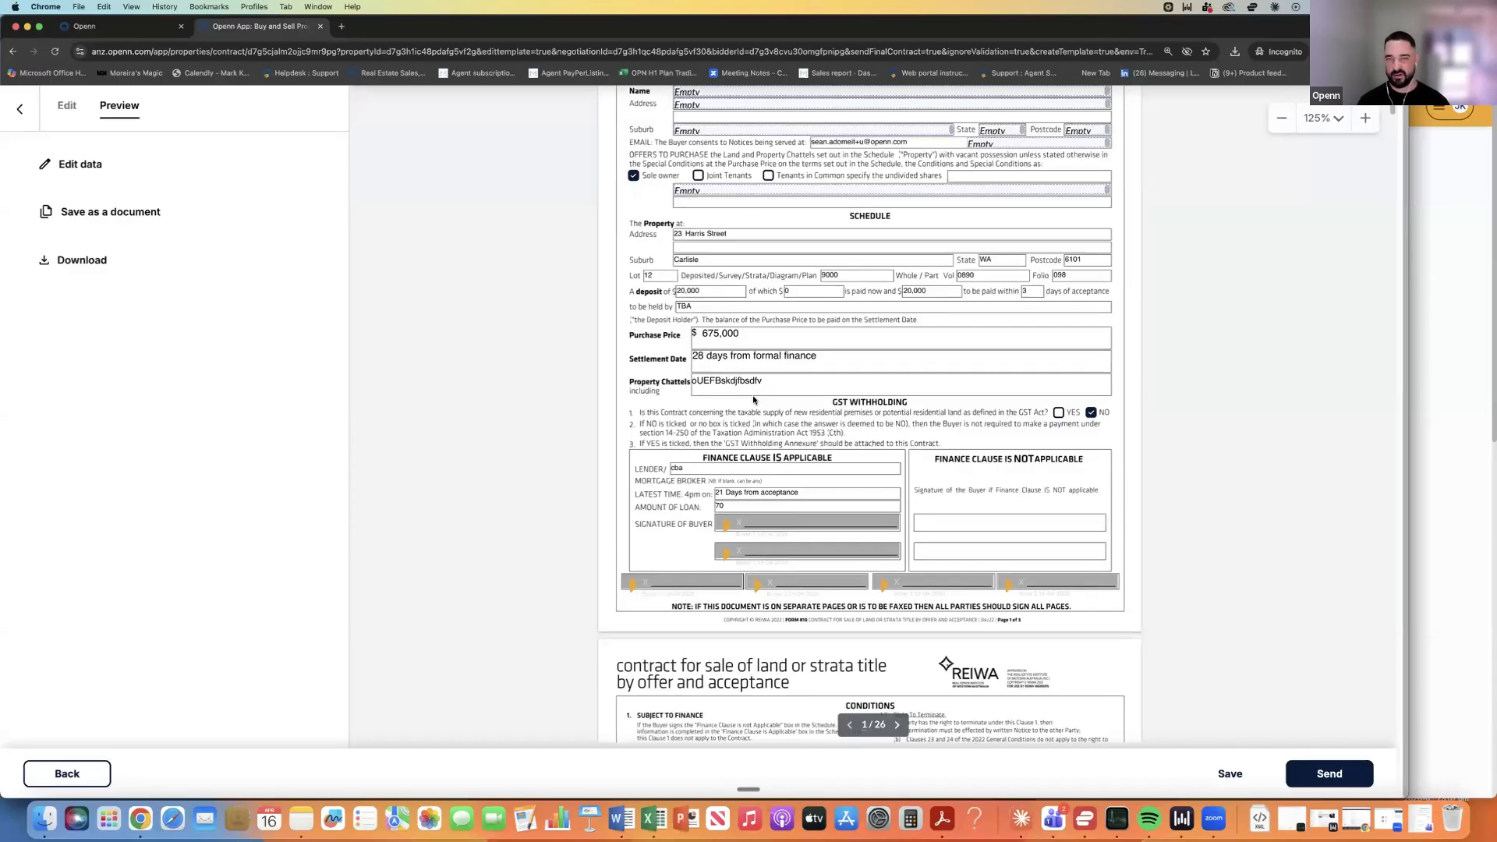
pyautogui.scroll(-1, 811, 378)
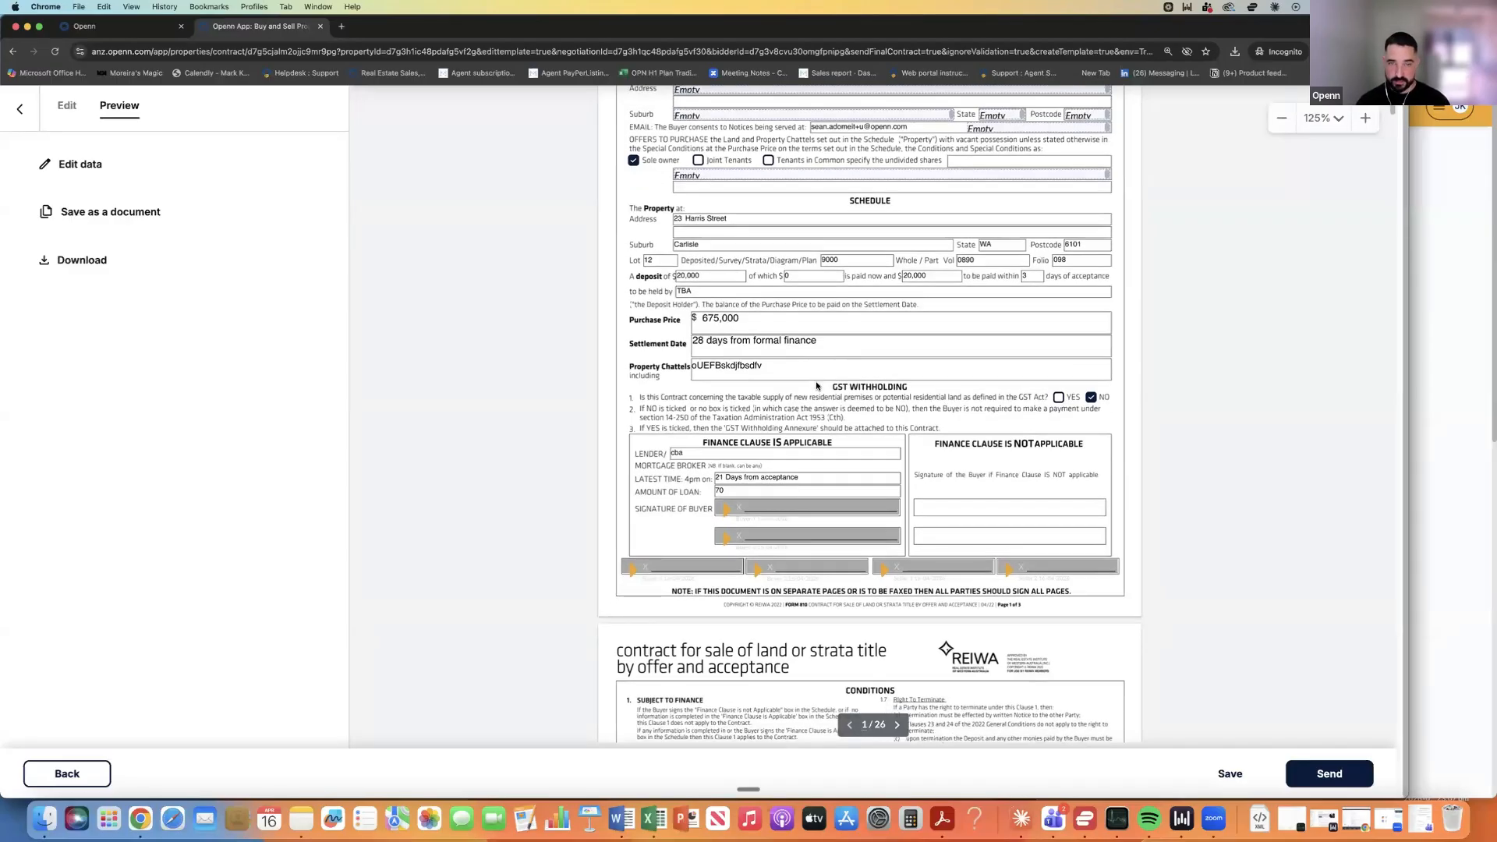
pyautogui.scroll(-10, 813, 375)
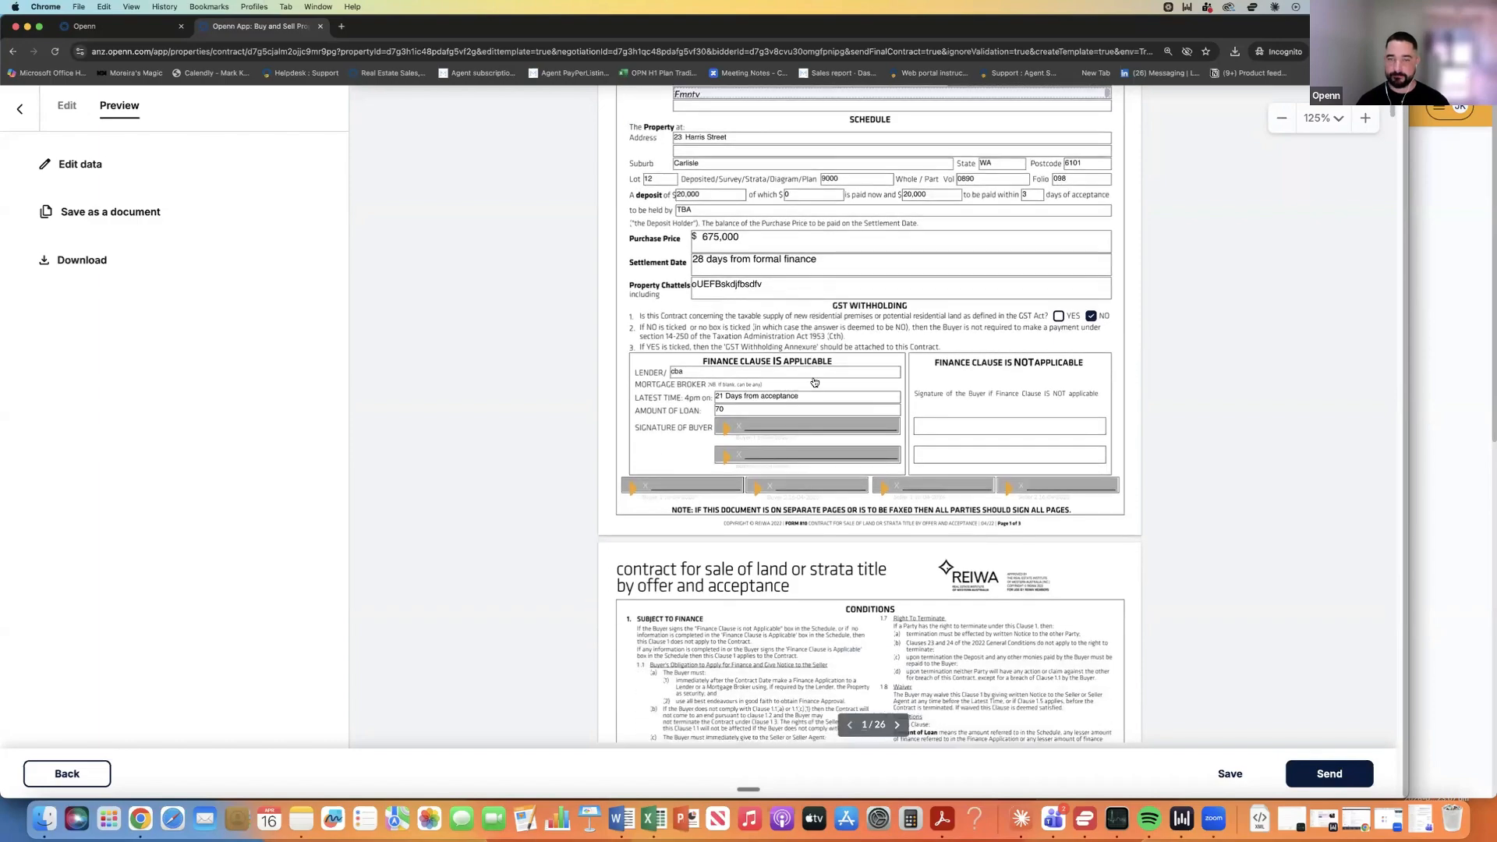
pyautogui.scroll(-20, 813, 378)
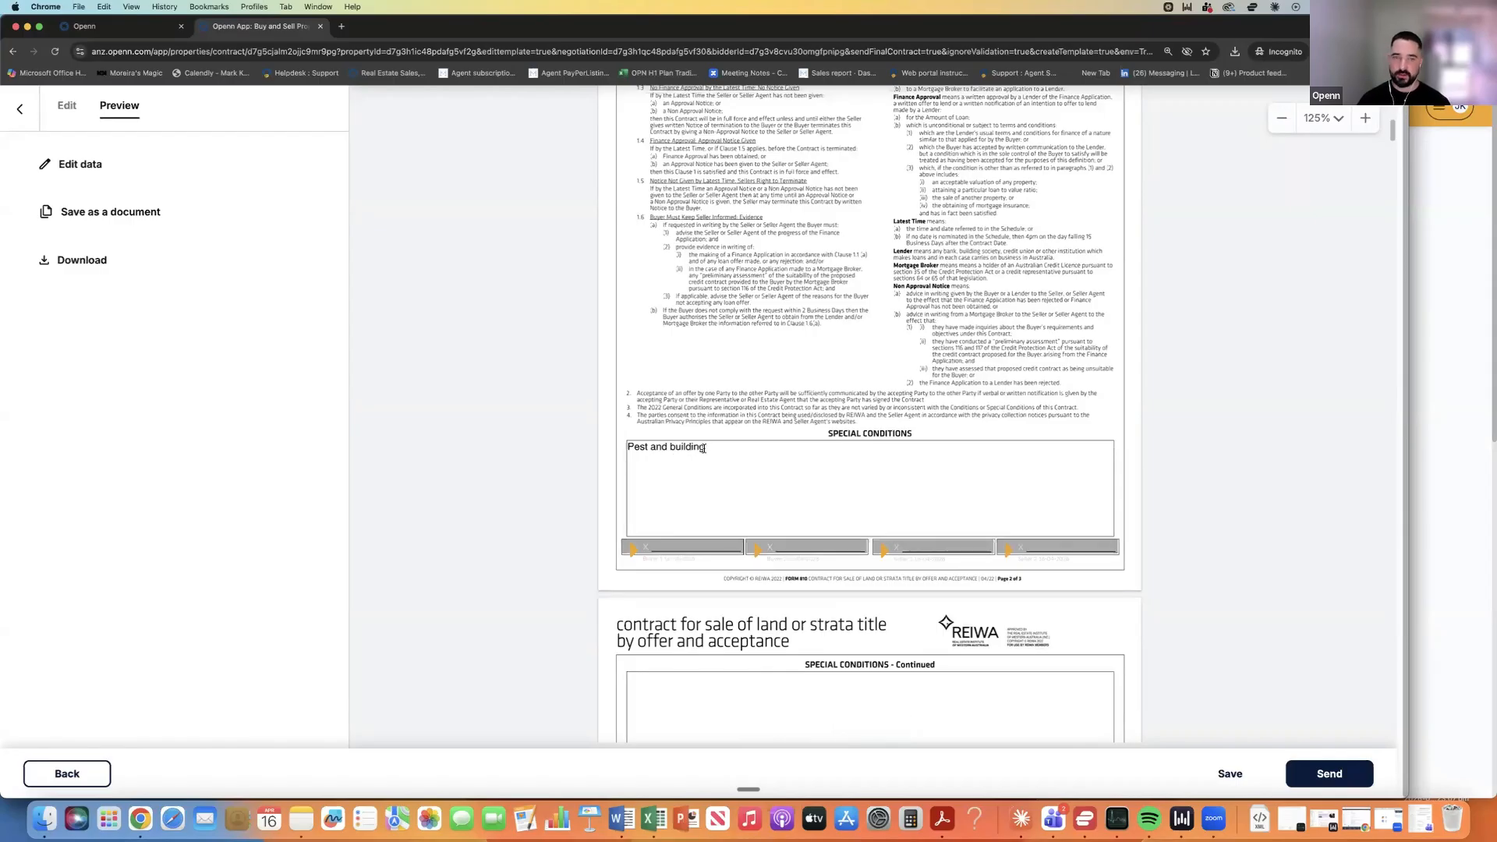
# Replace the special conditions with 'ANnexure A - Strucutal will form part of' and 'Annexure B - sdjfnsdf', then save.
pyautogui.click(76, 164)
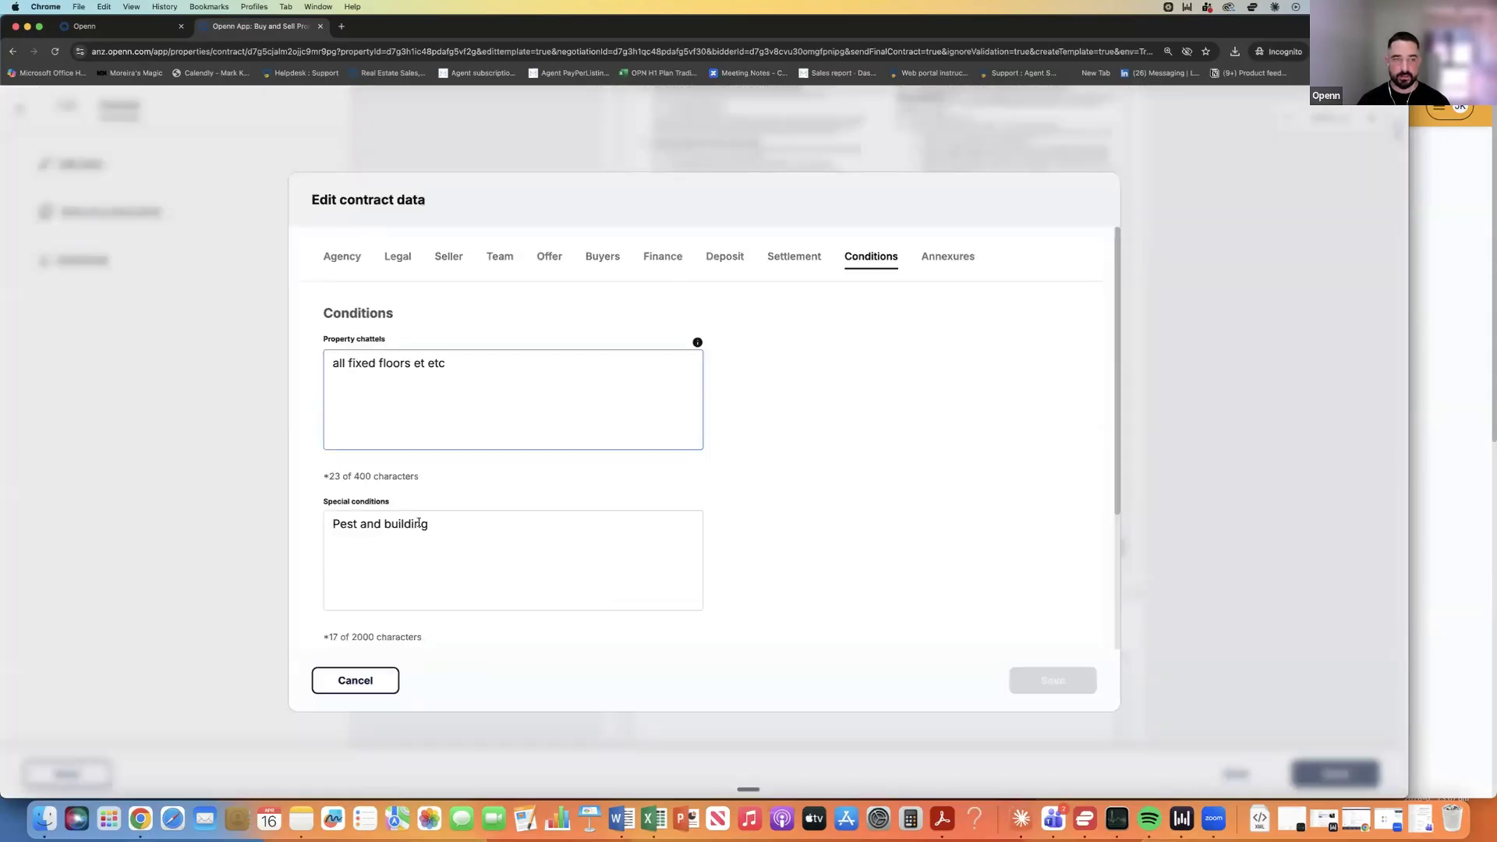
pyautogui.click(419, 523)
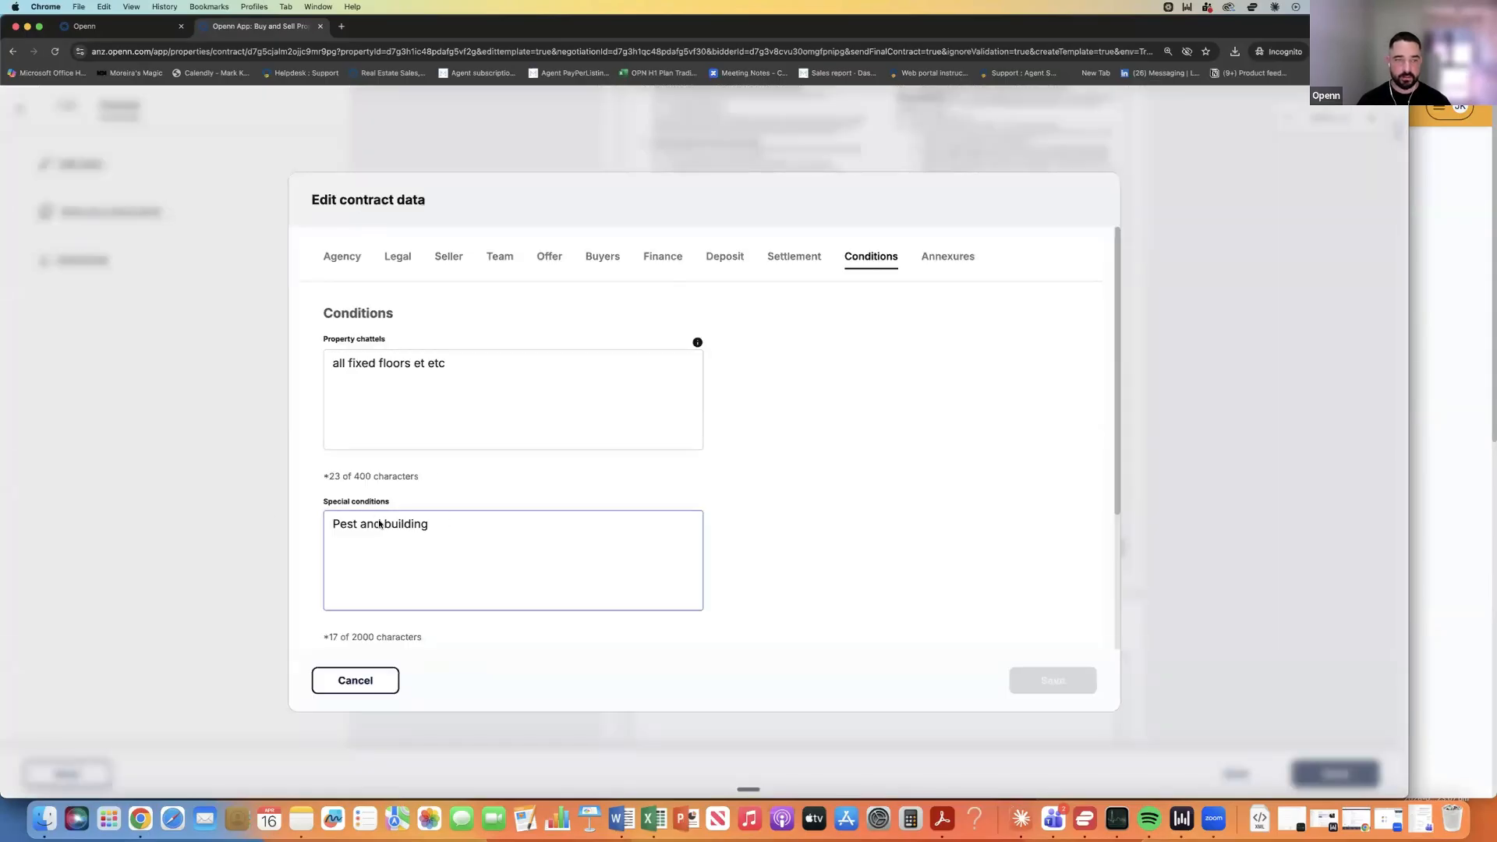
pyautogui.press('super+a')
pyautogui.write('ANnexu')
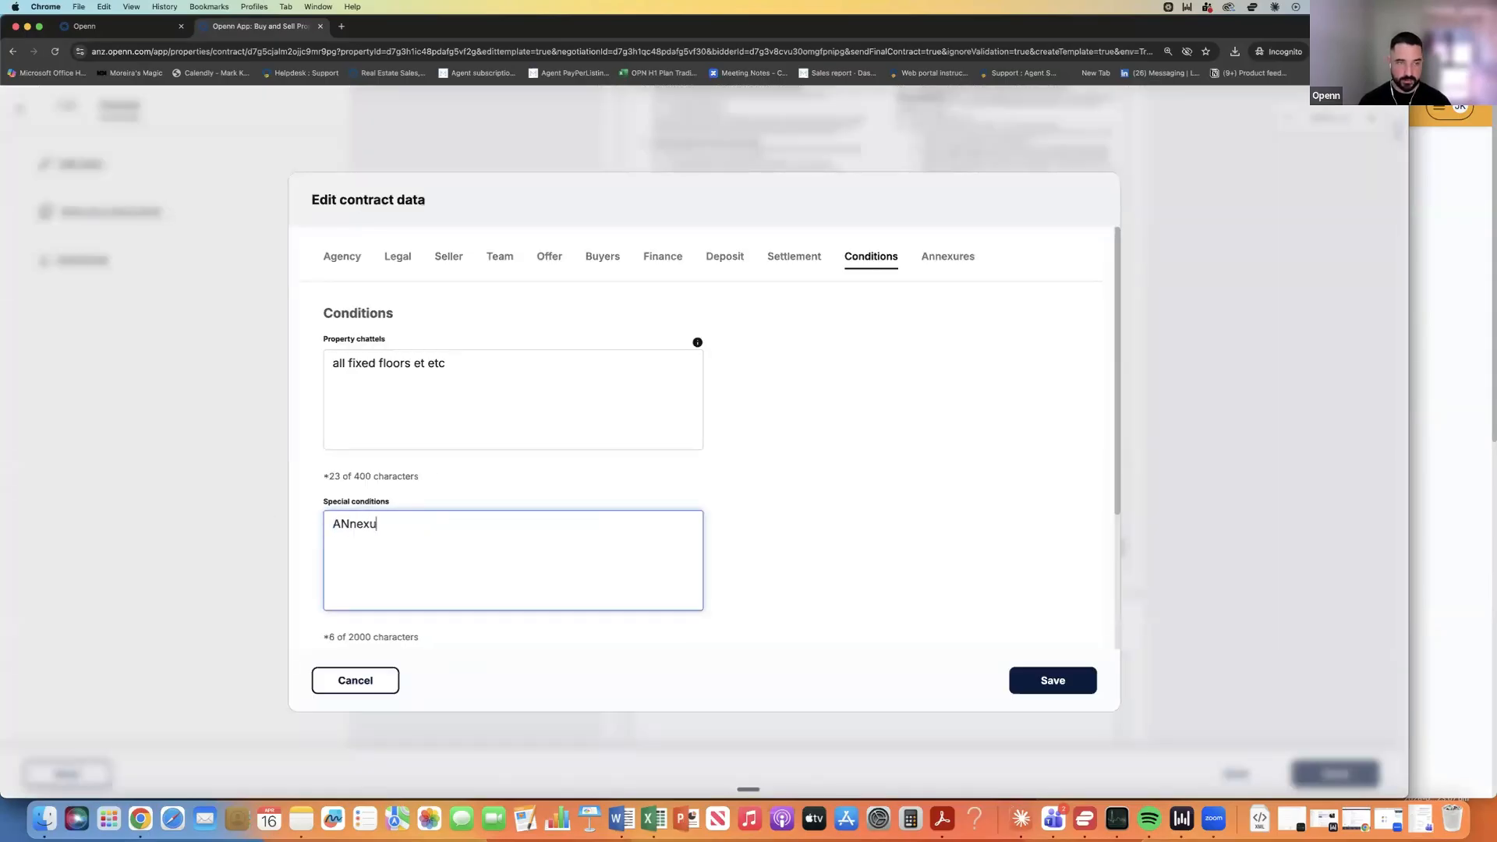
pyautogui.write('re A - S')
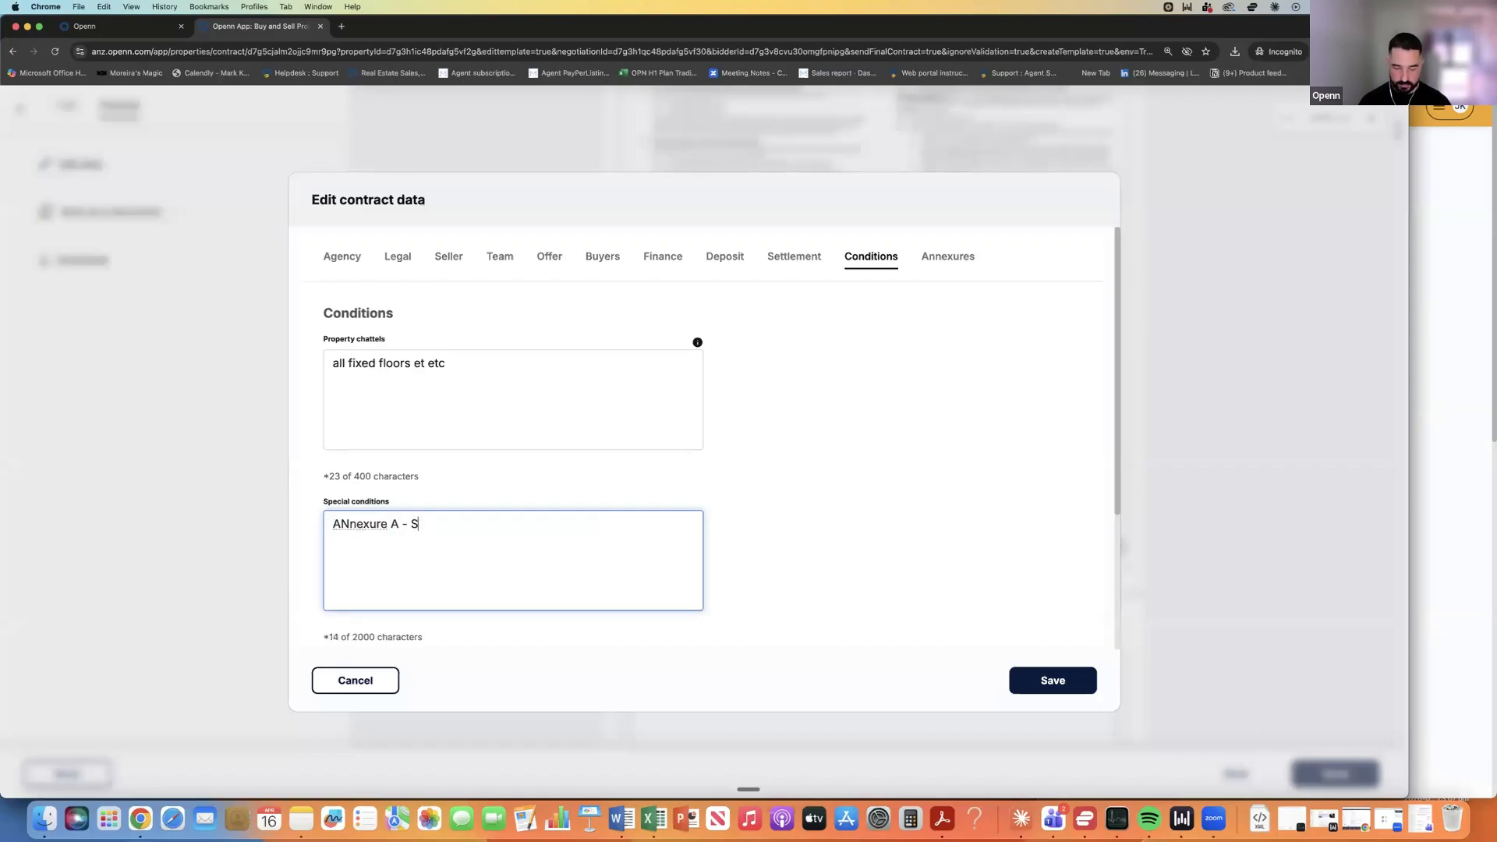
pyautogui.write('trucutal wil')
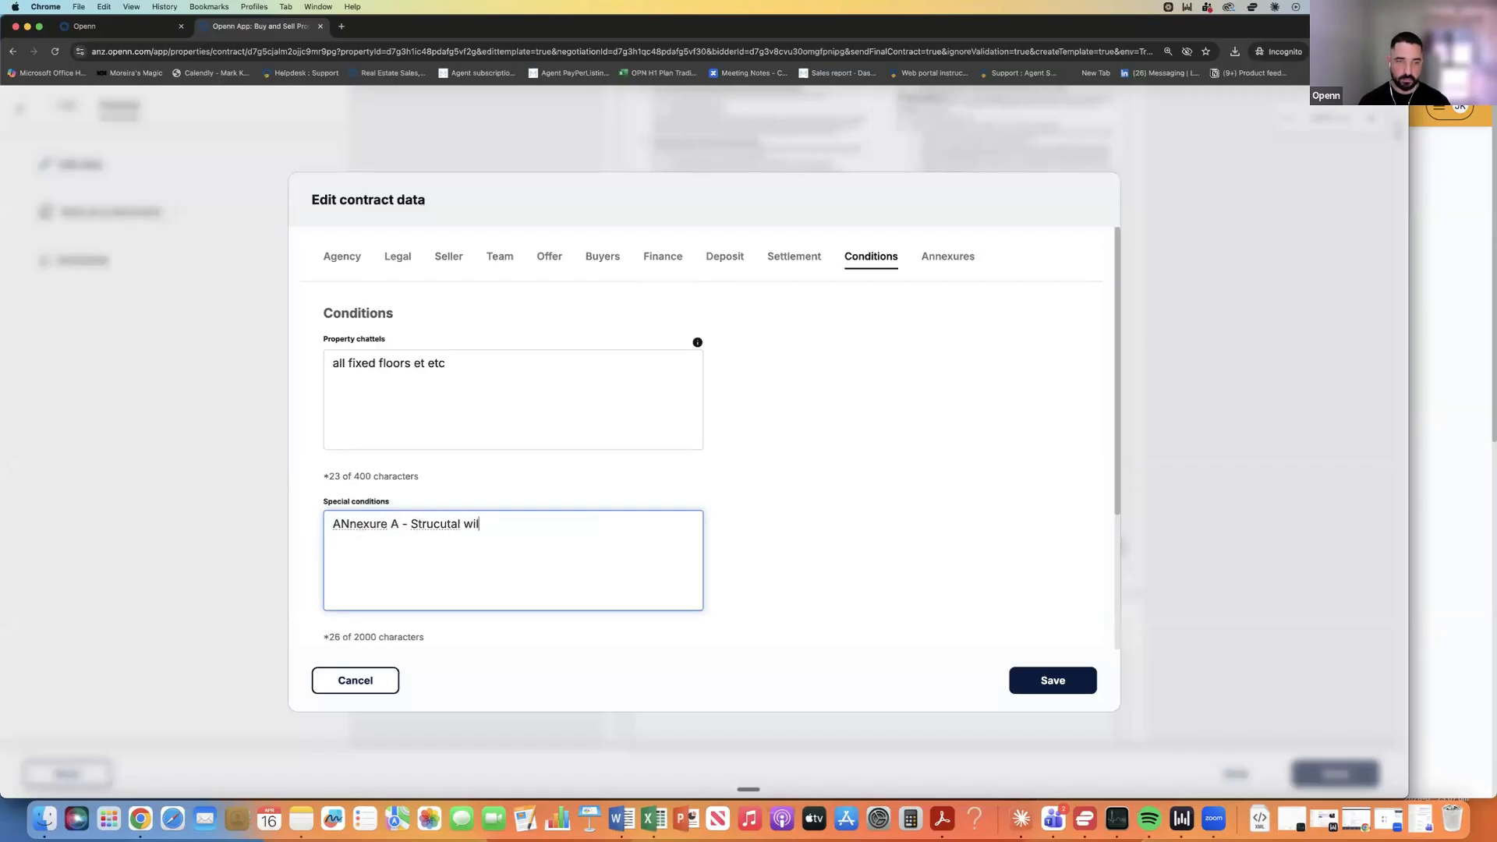
pyautogui.write('l form part of')
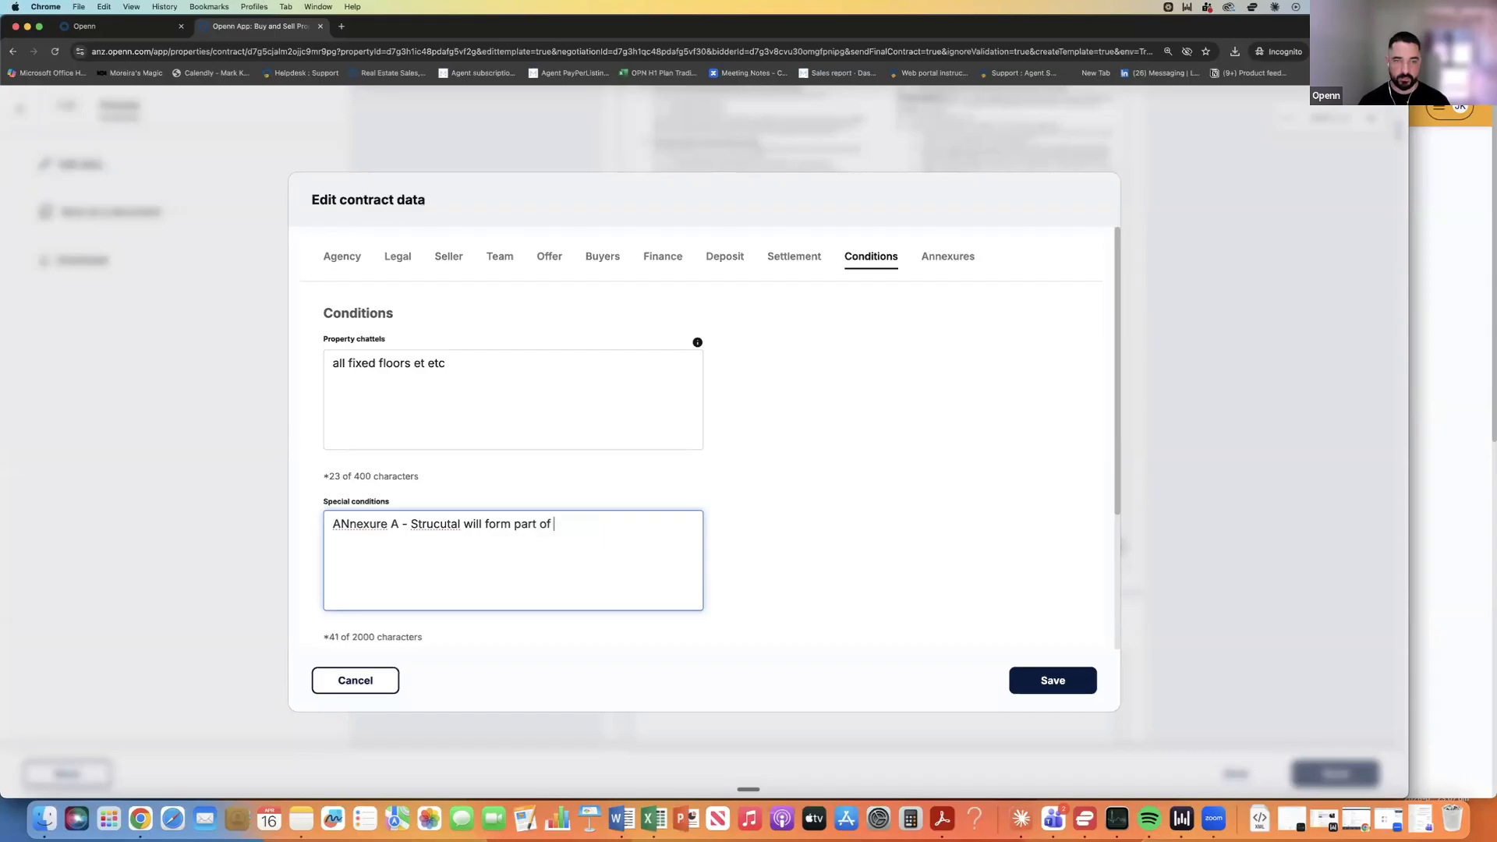
pyautogui.press('Return')
pyautogui.write('Annexure B')
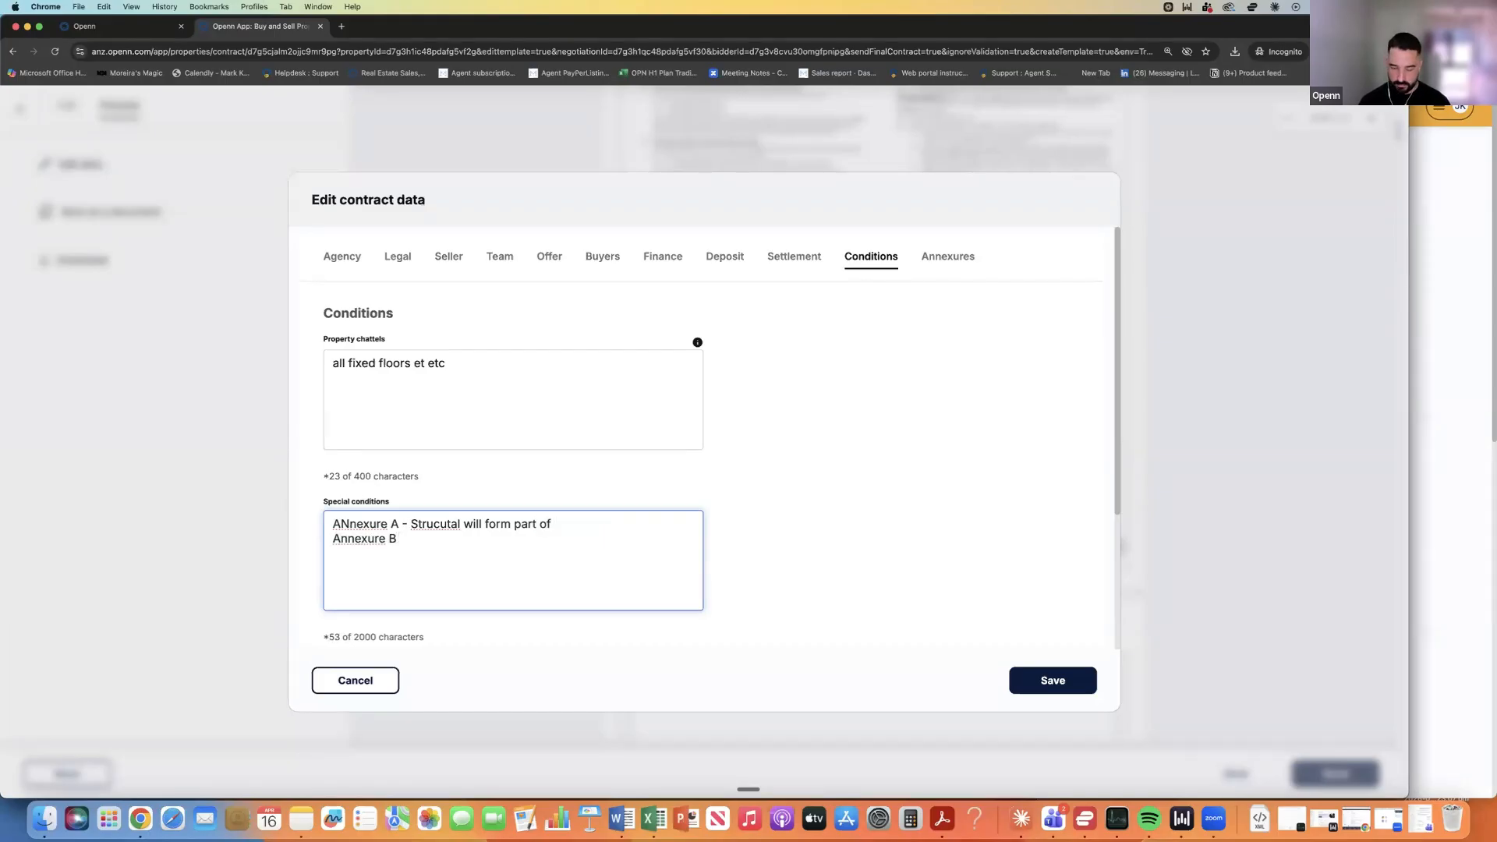
pyautogui.write(' -   sdjfnsdf')
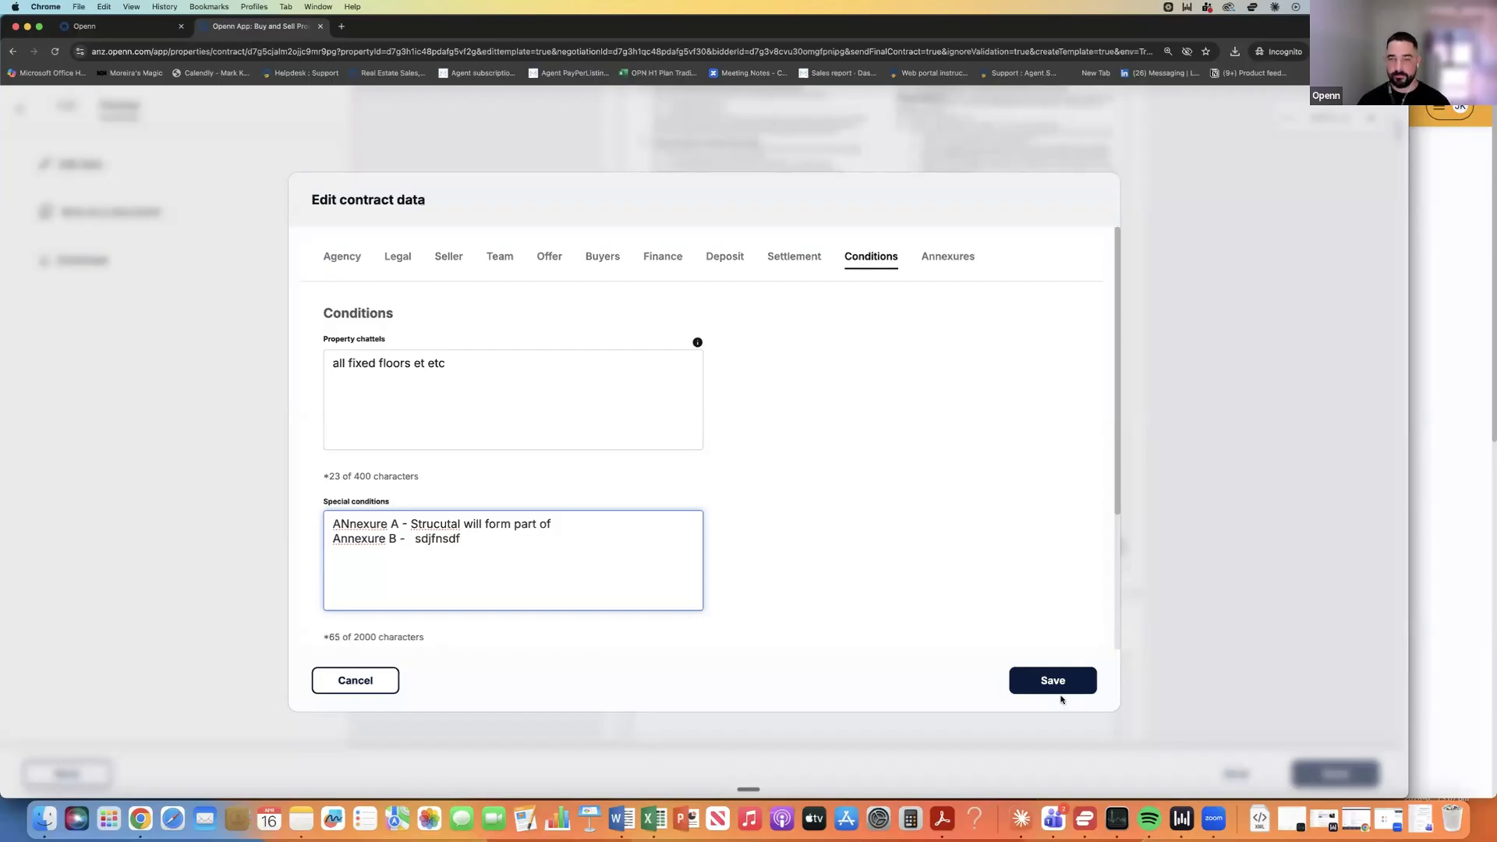
pyautogui.click(1062, 683)
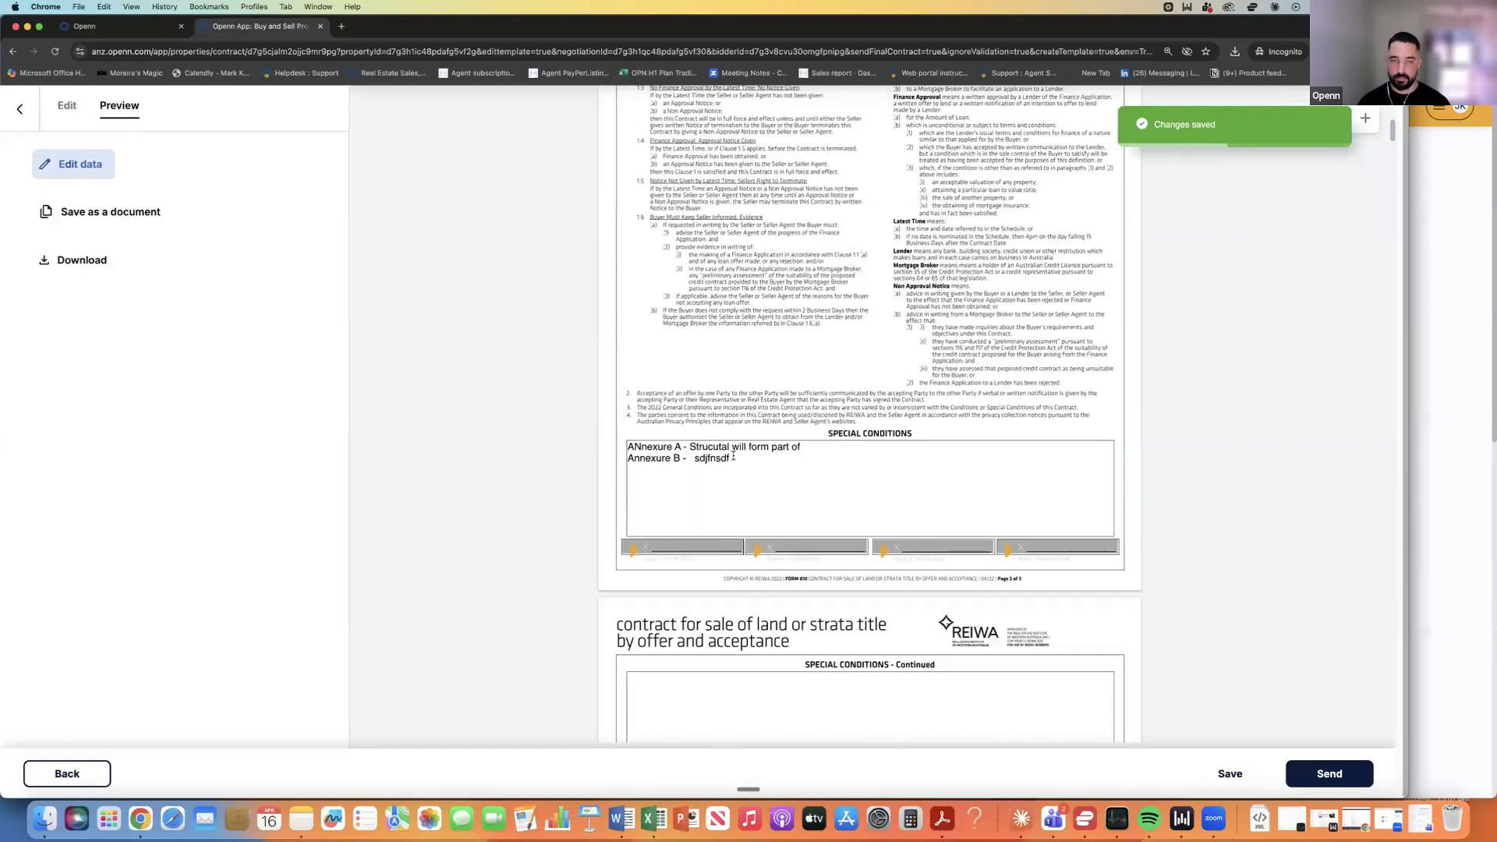
# Scroll the preview down to the timber pests annexure on page 4.
pyautogui.scroll(-15, 752, 453)
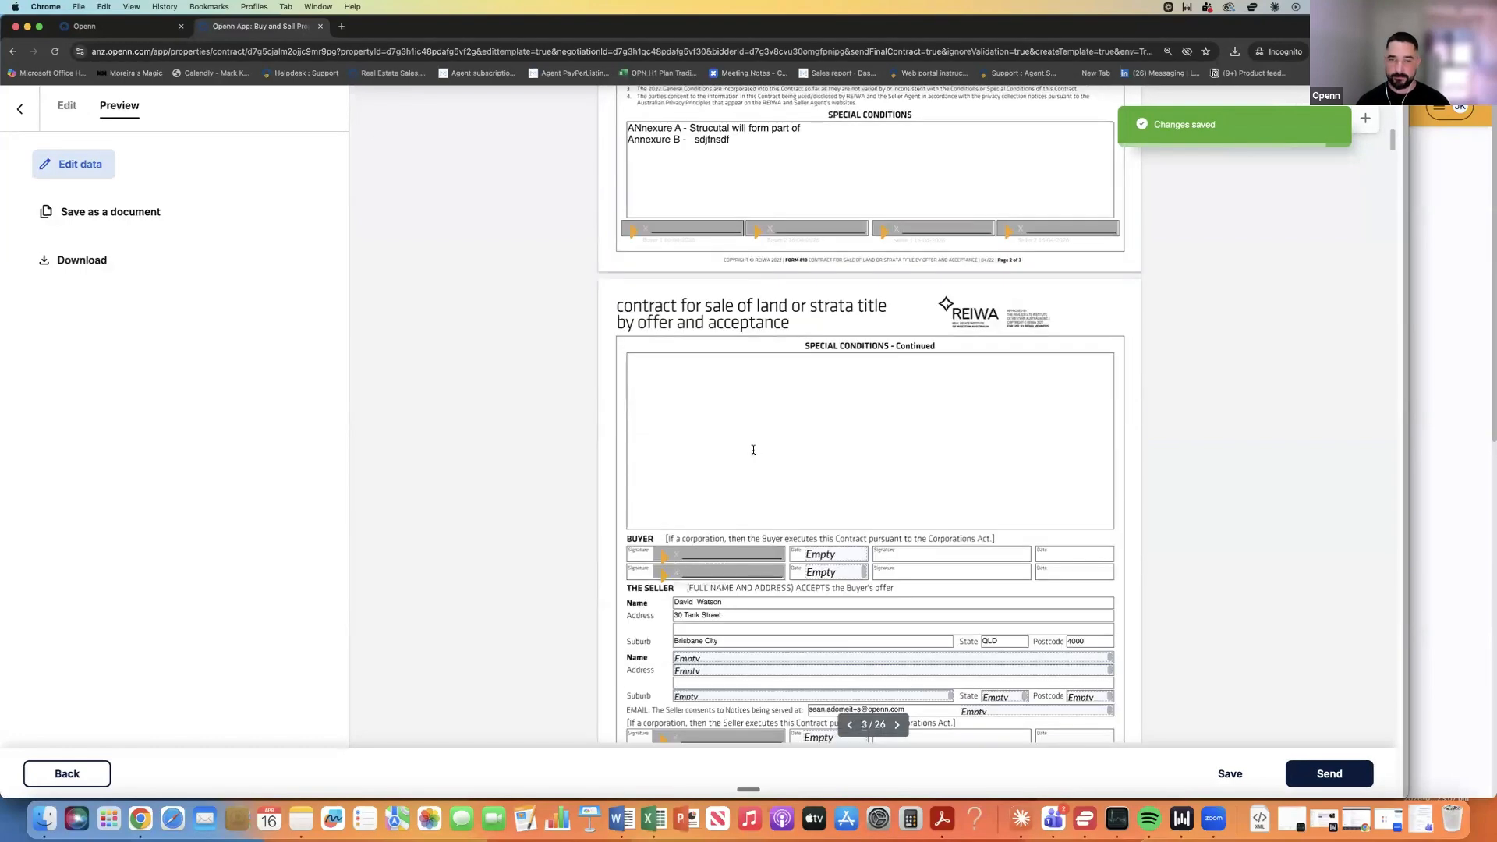
pyautogui.scroll(-5, 738, 246)
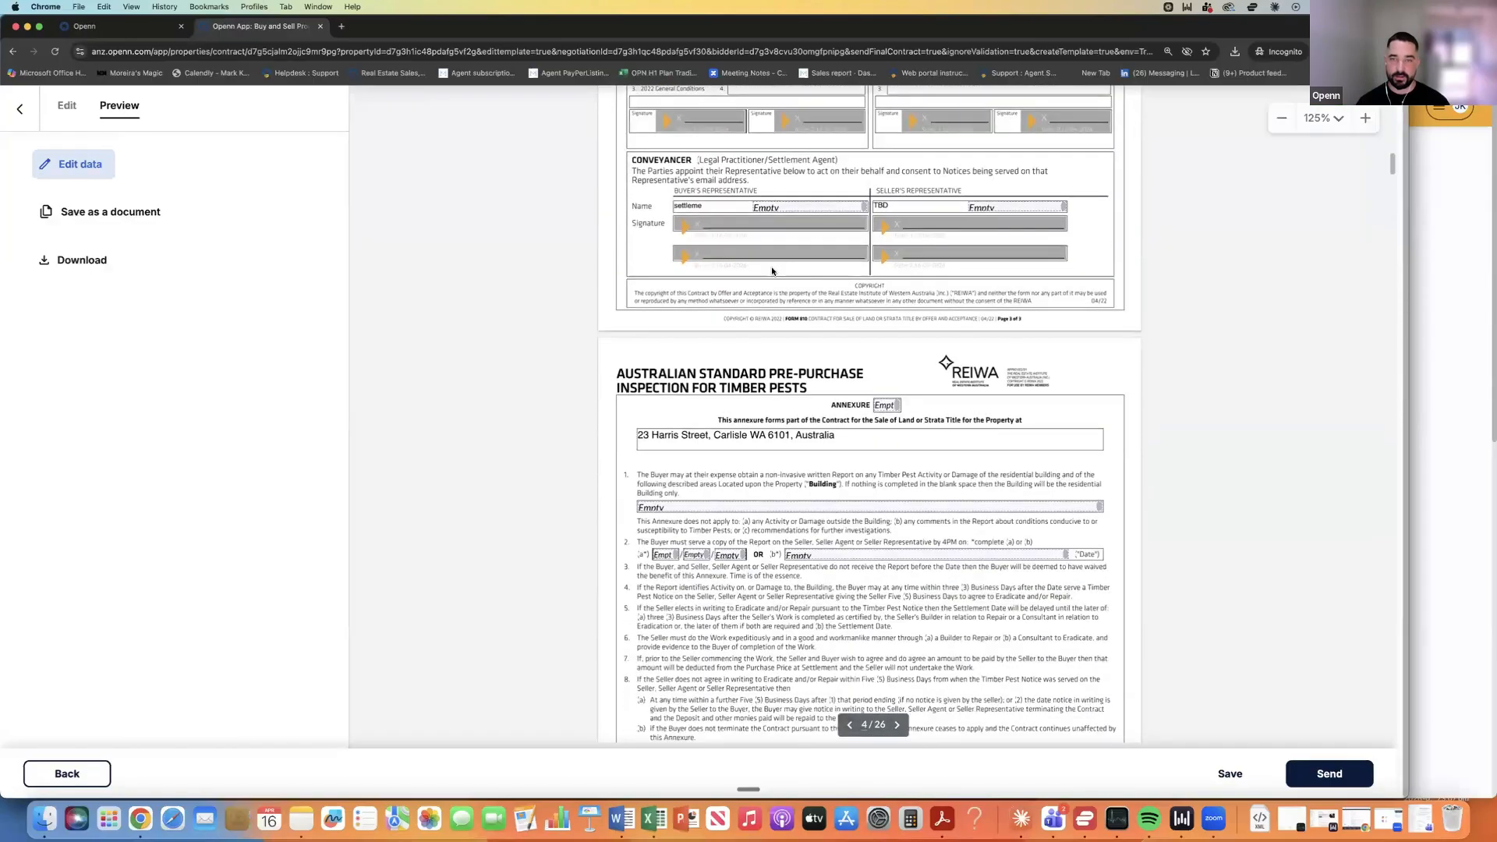
pyautogui.scroll(-2, 773, 272)
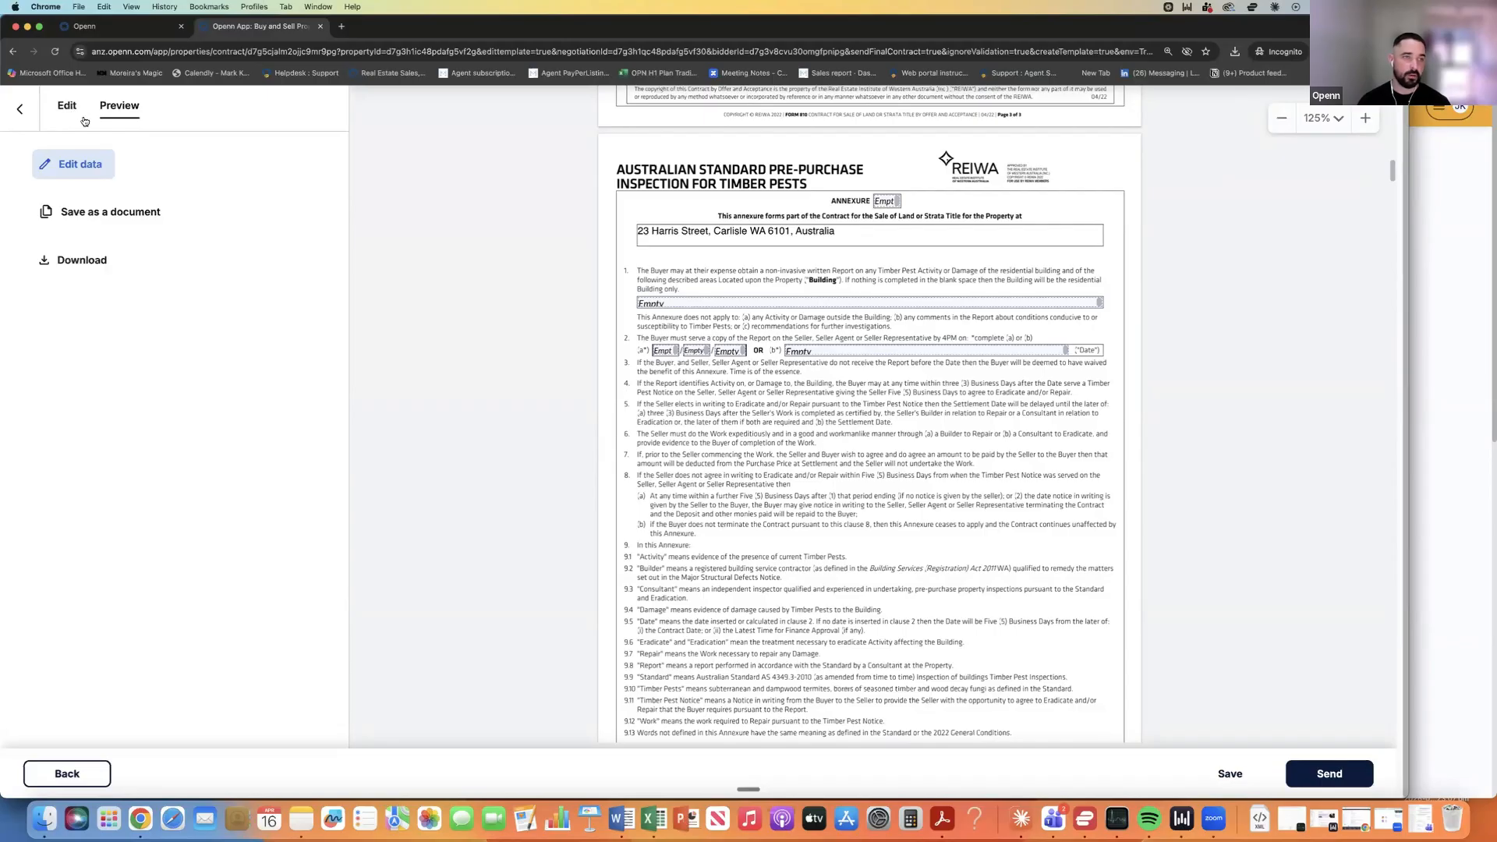
# Add a text field beside ANNEXURE and replace the Date - Annexure field with '10 days from'.
pyautogui.click(101, 176)
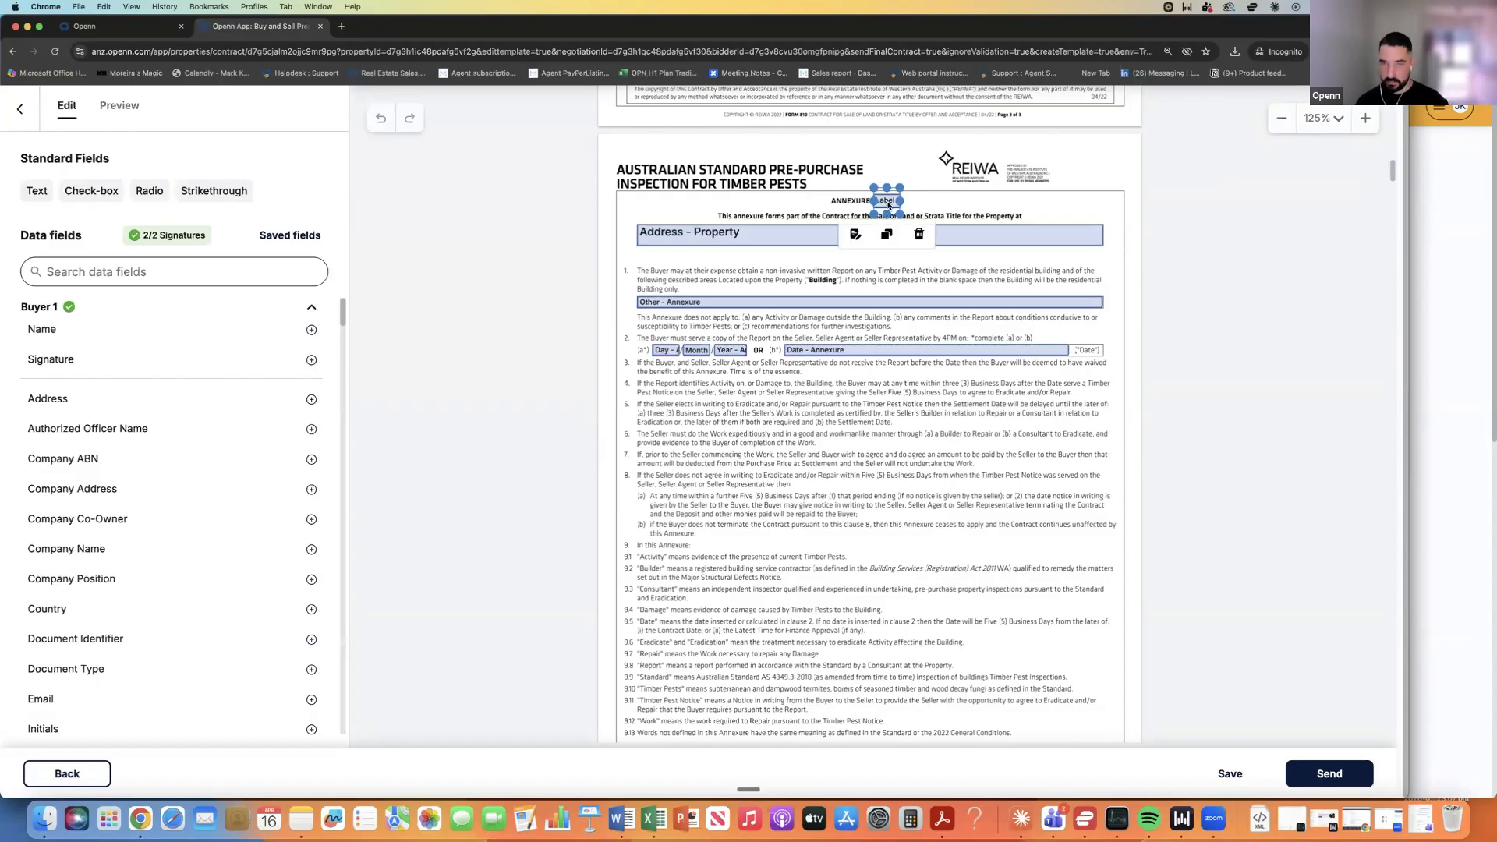
pyautogui.click(43, 194)
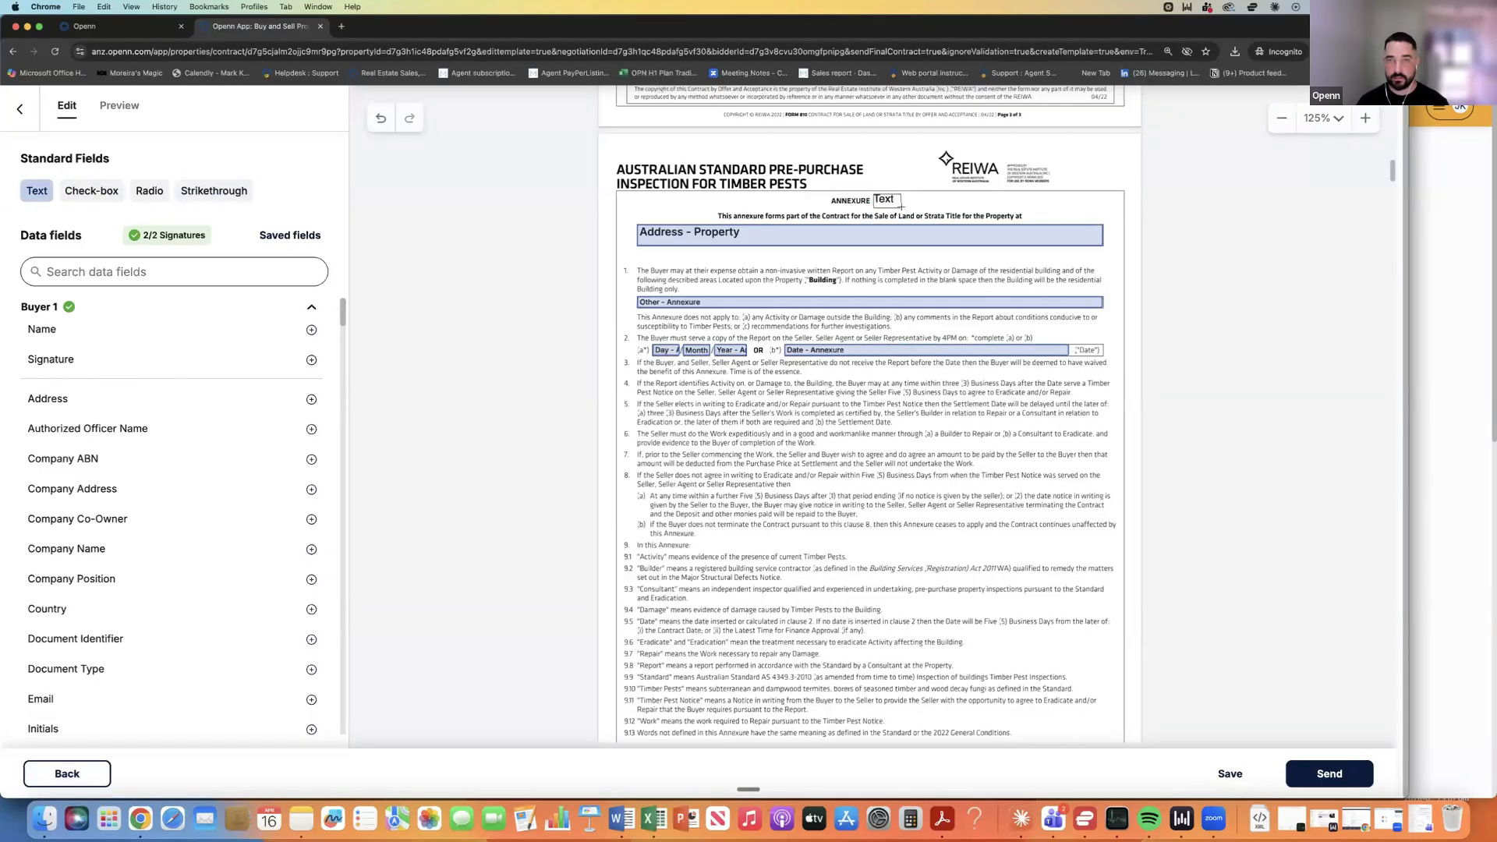
pyautogui.click(901, 206)
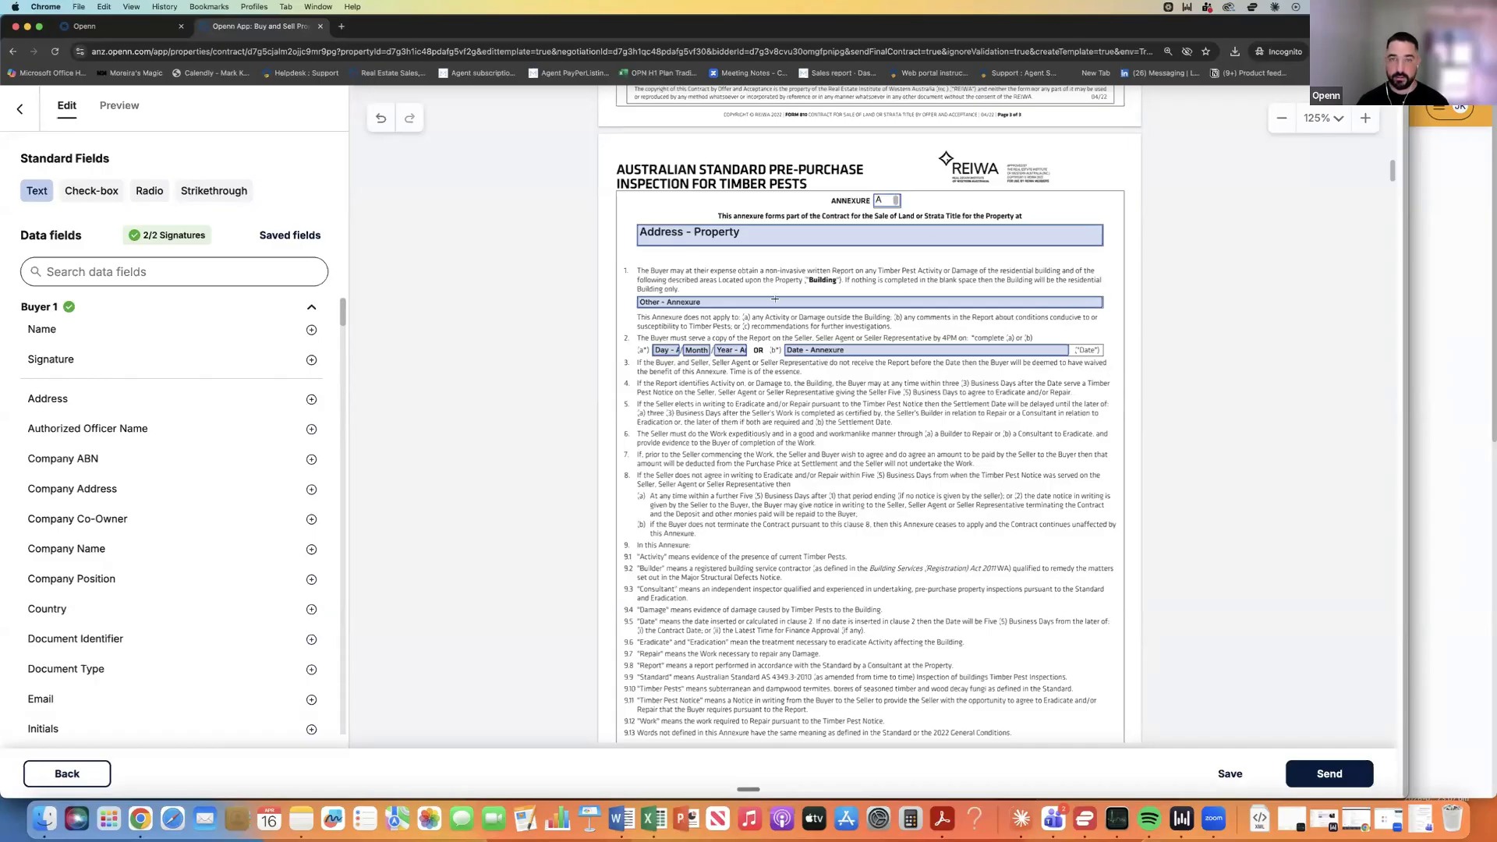
pyautogui.click(870, 356)
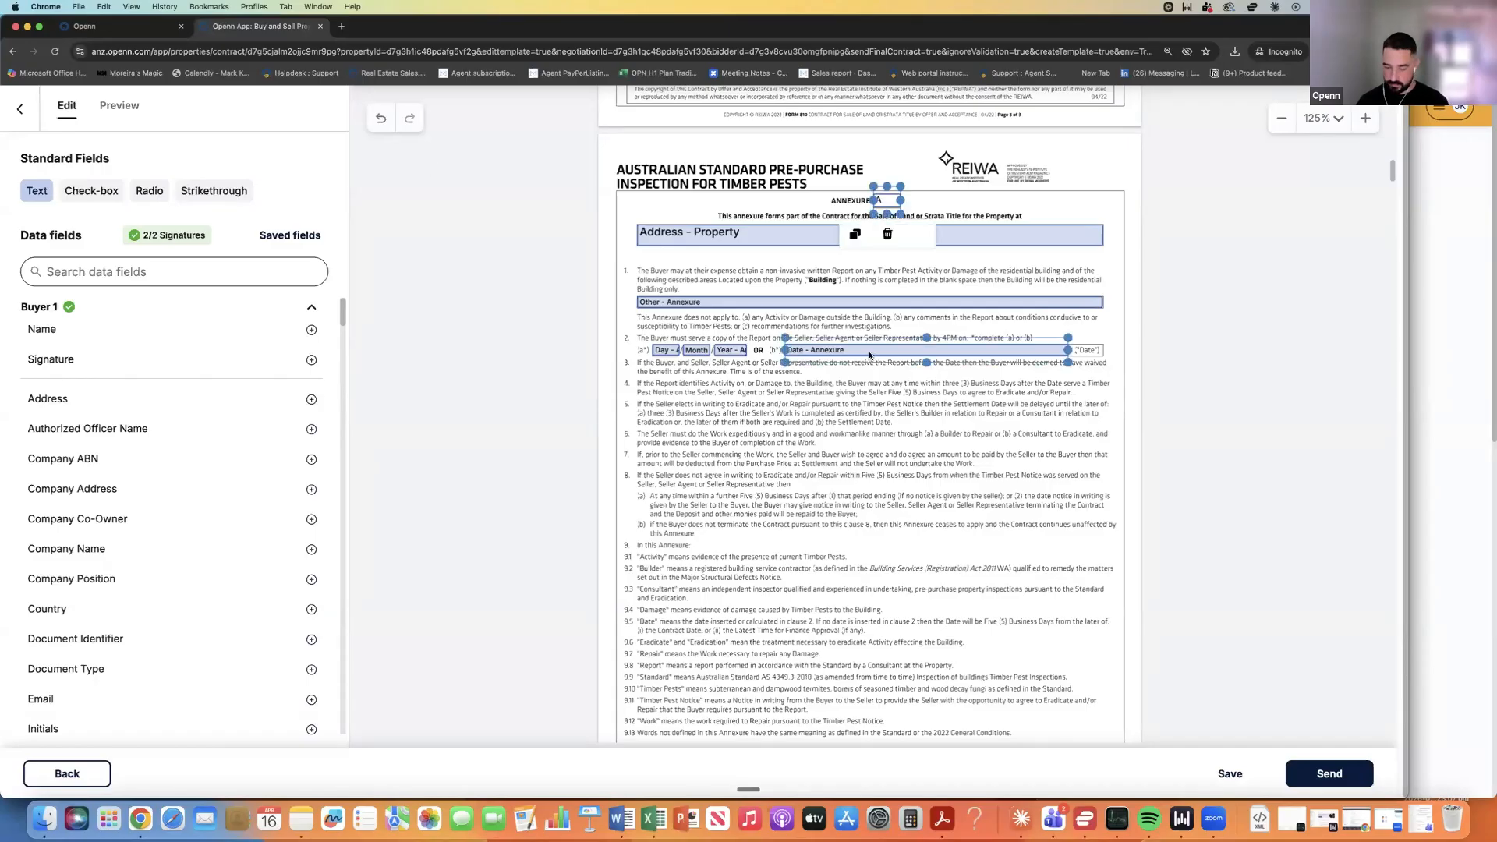
pyautogui.press('BackSpace')
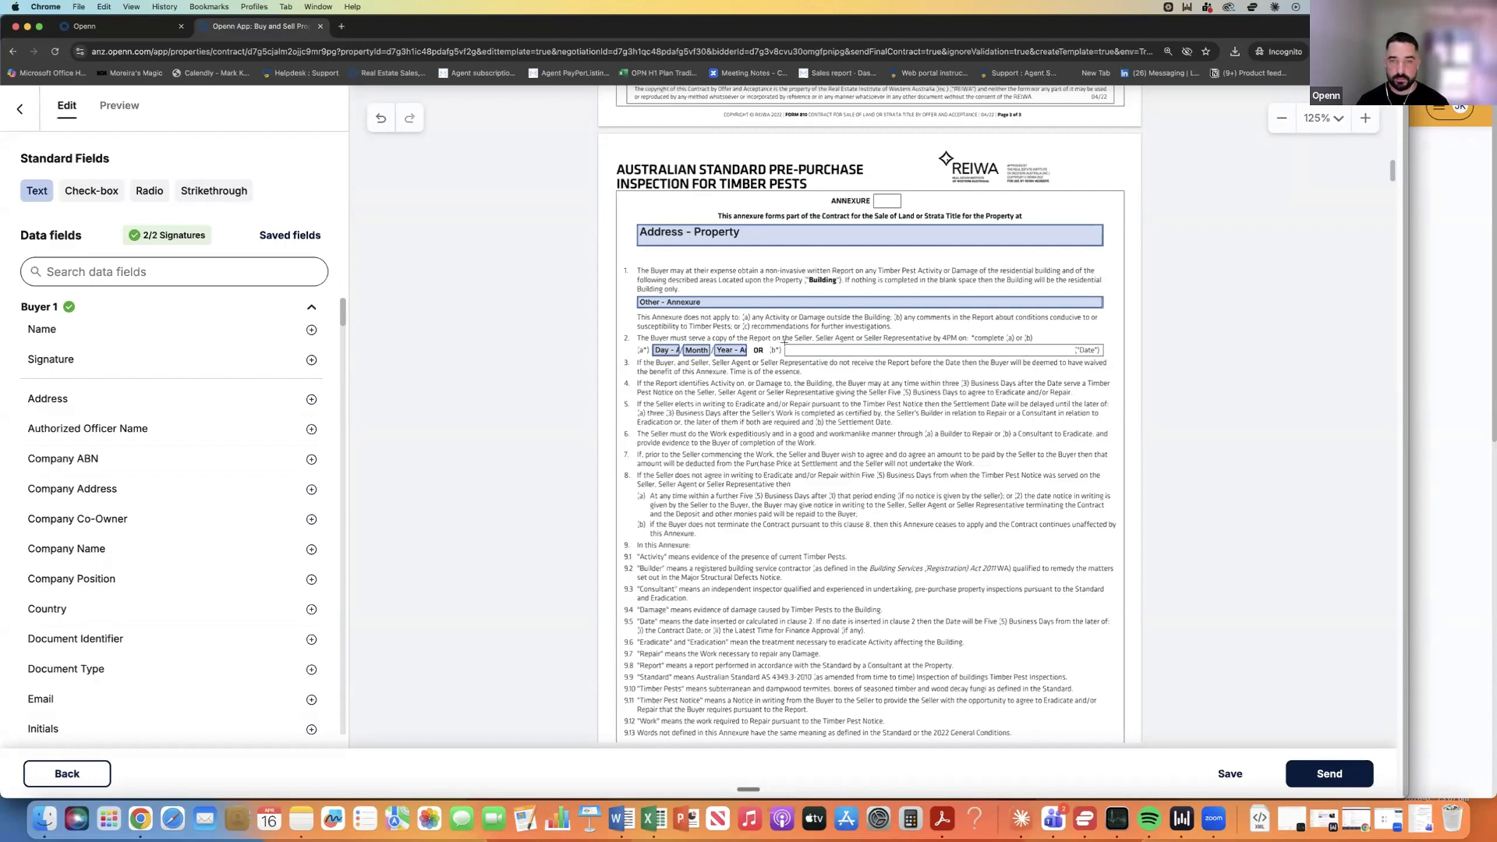
pyautogui.click(945, 358)
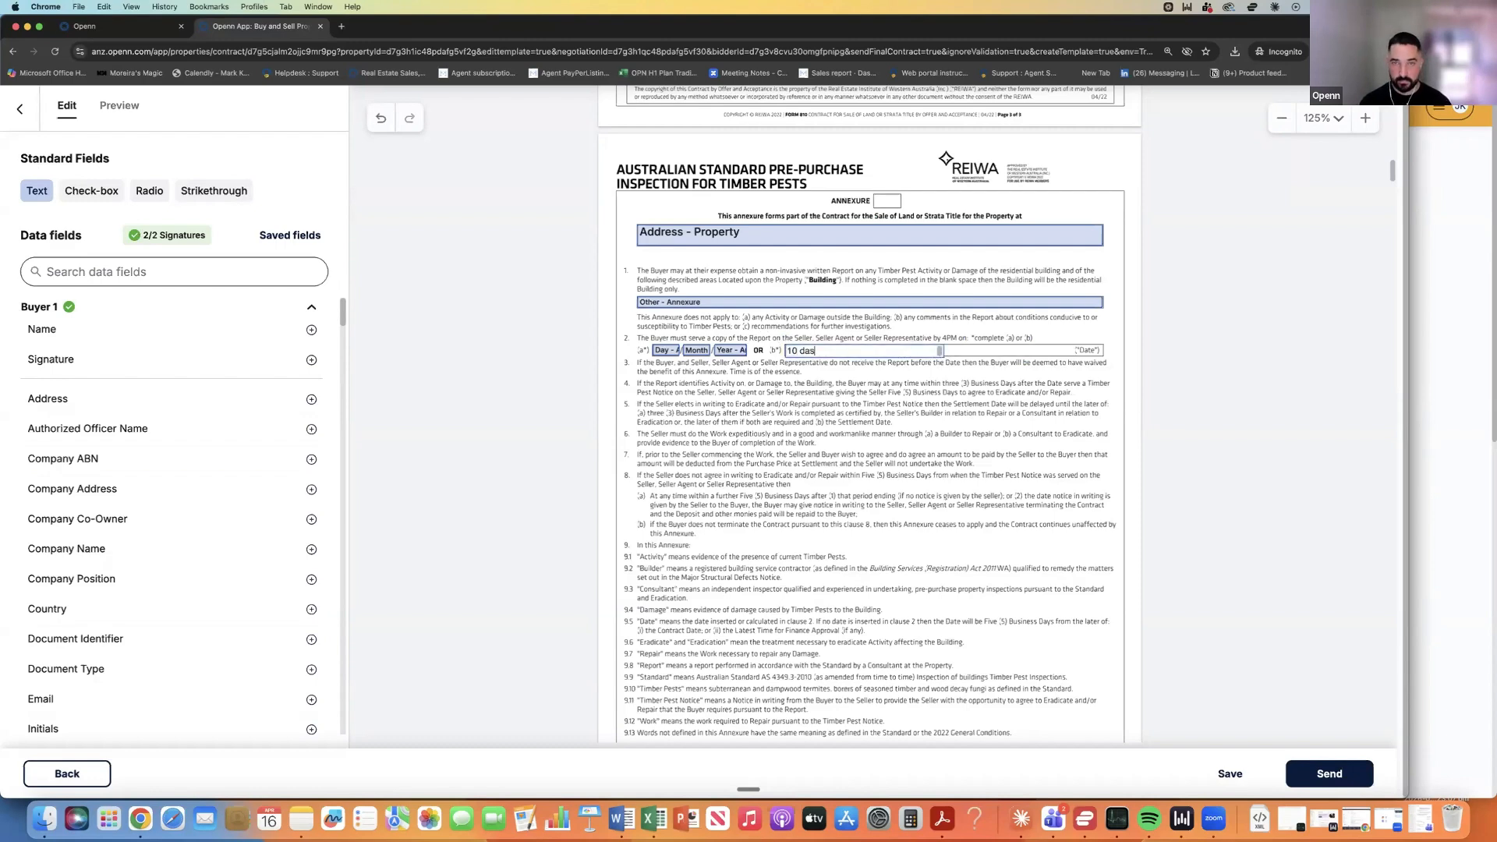
pyautogui.click(879, 351)
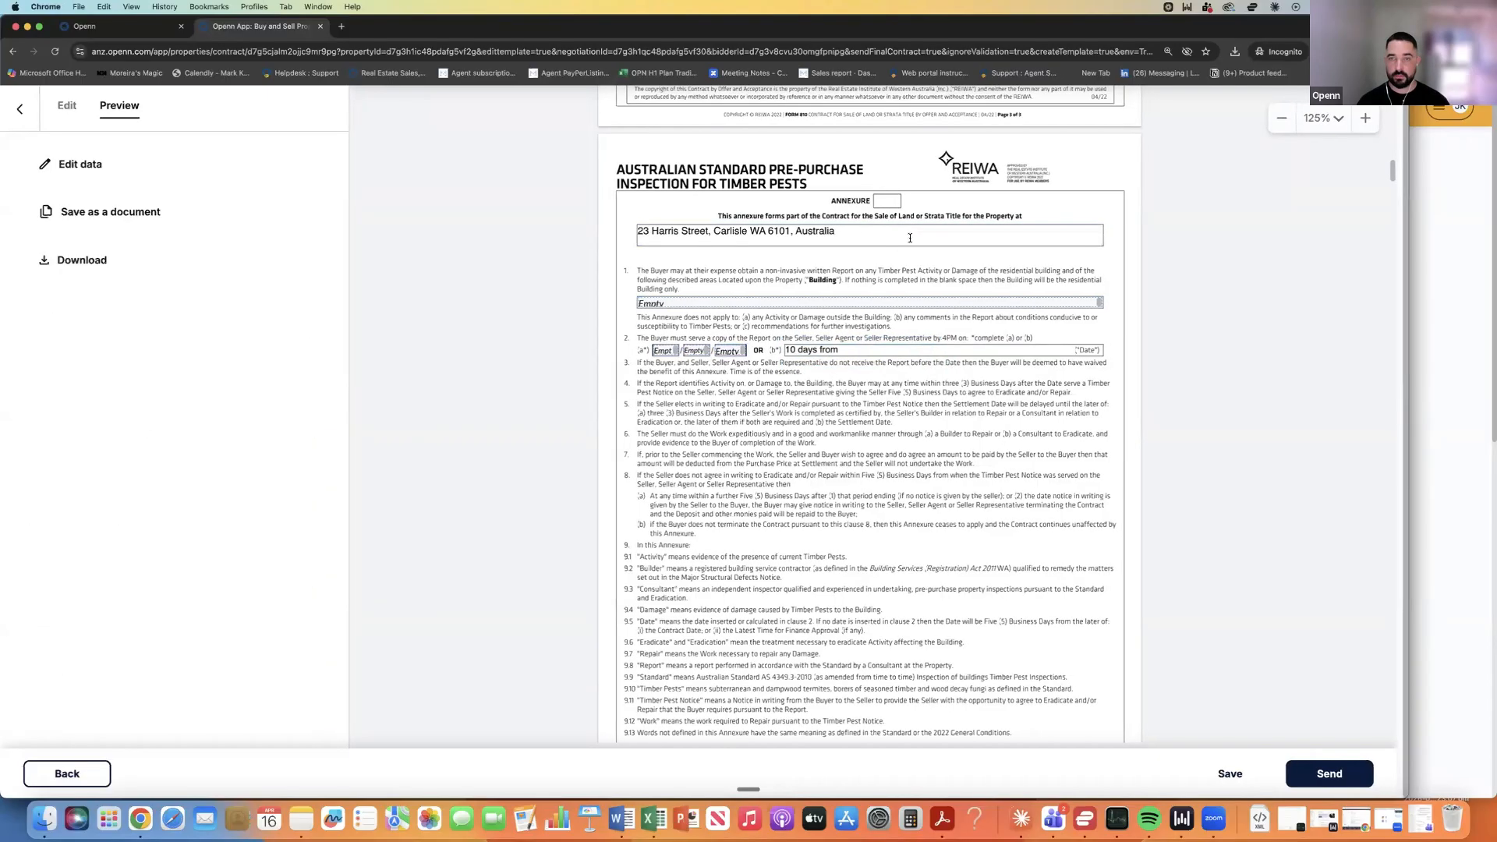
# Fill the annexure letter field with 'A' and nudge it into position.
pyautogui.click(85, 175)
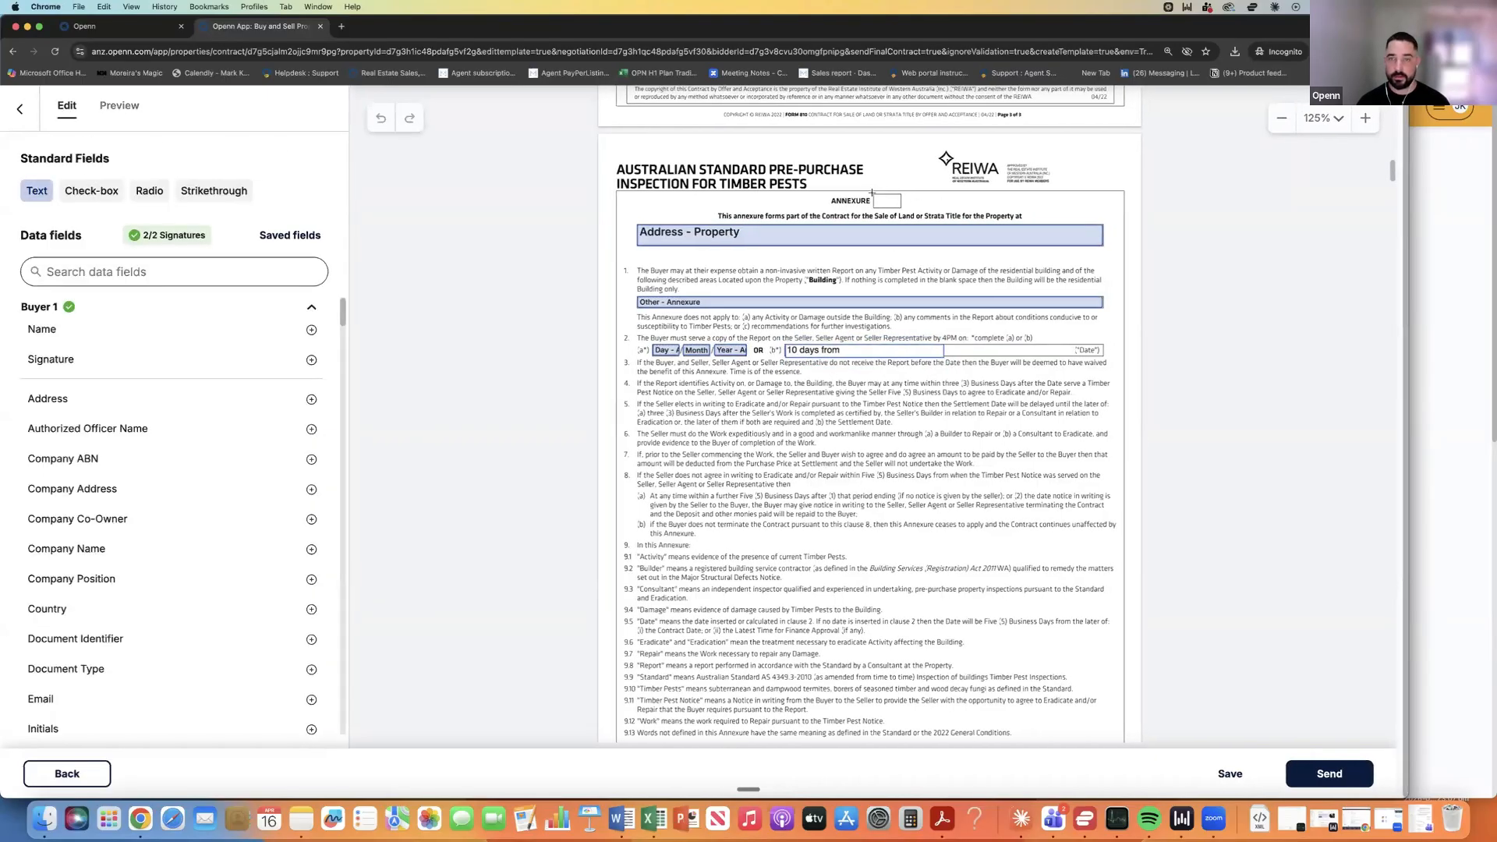
pyautogui.click(896, 204)
pyautogui.click(896, 201)
pyautogui.moveTo(886, 200); pyautogui.dragTo(888, 201)
pyautogui.click(893, 315)
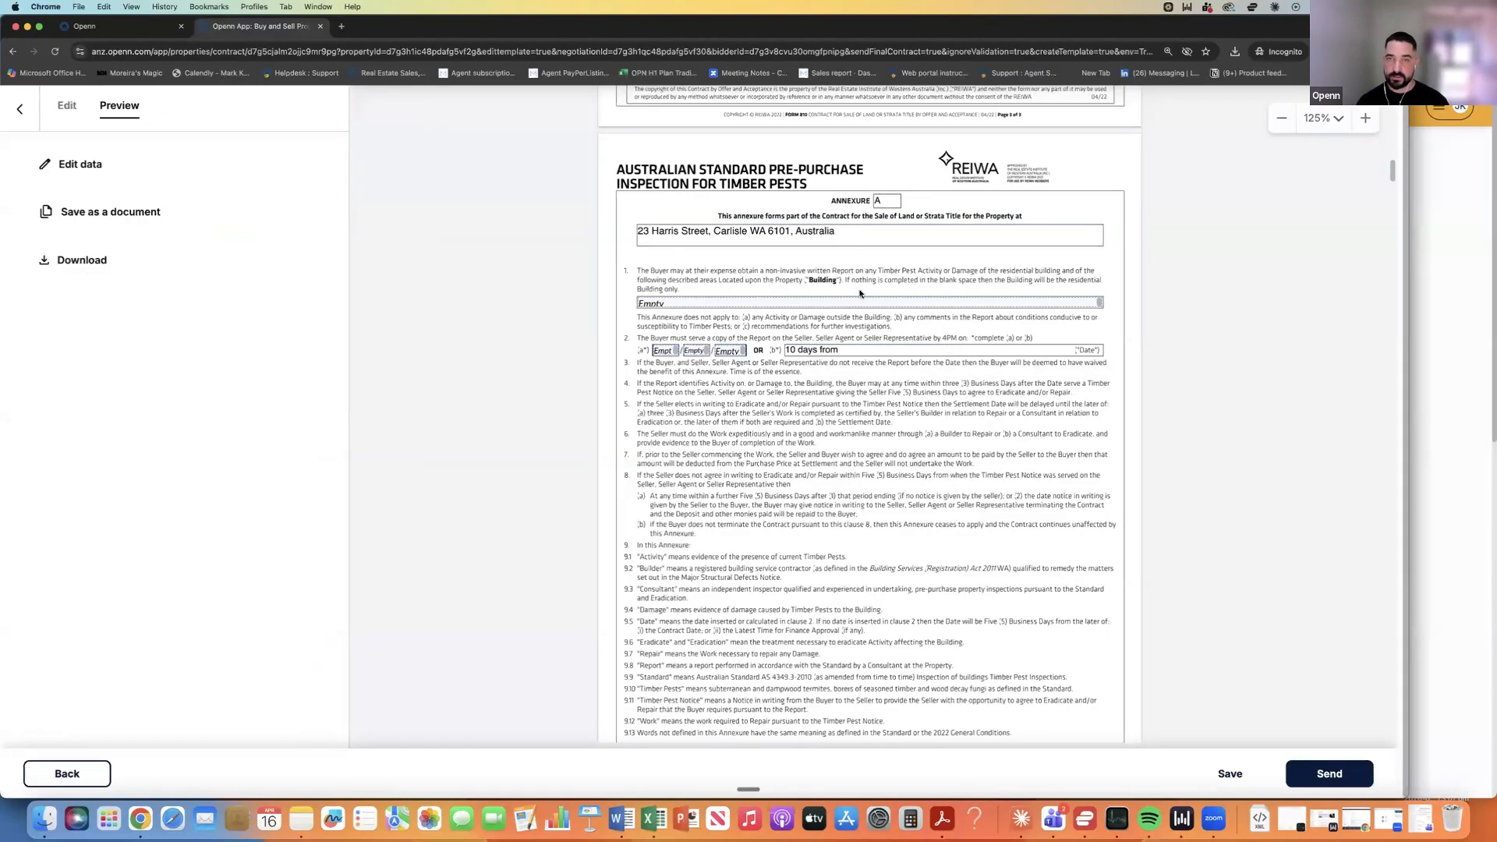
# Scroll through the annexures and schedule, then back to page 1's price and settlement terms.
pyautogui.scroll(-3, 840, 385)
pyautogui.scroll(-1, 840, 385)
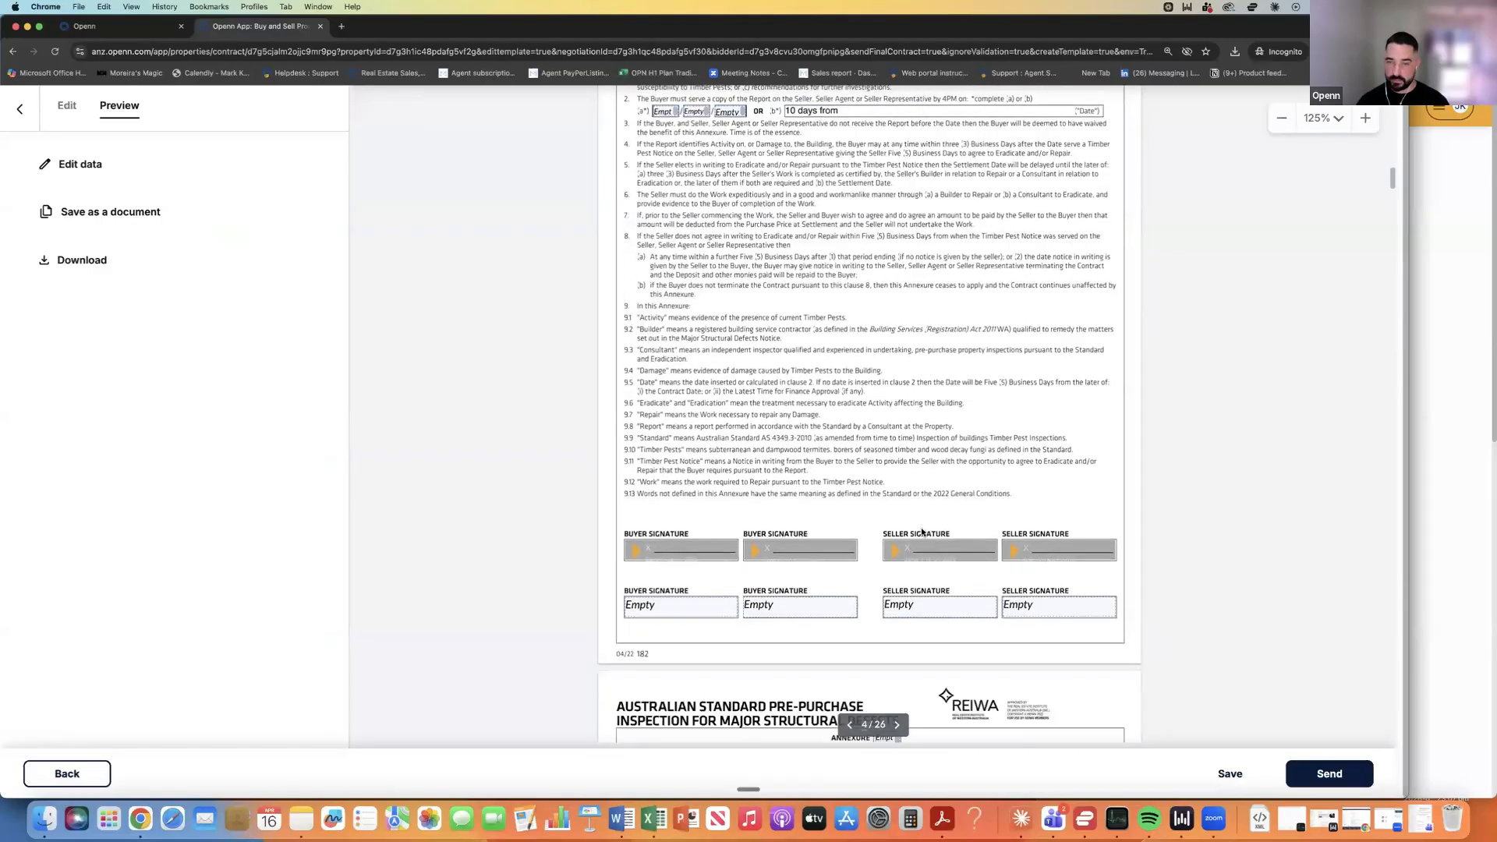
pyautogui.scroll(-5, 923, 532)
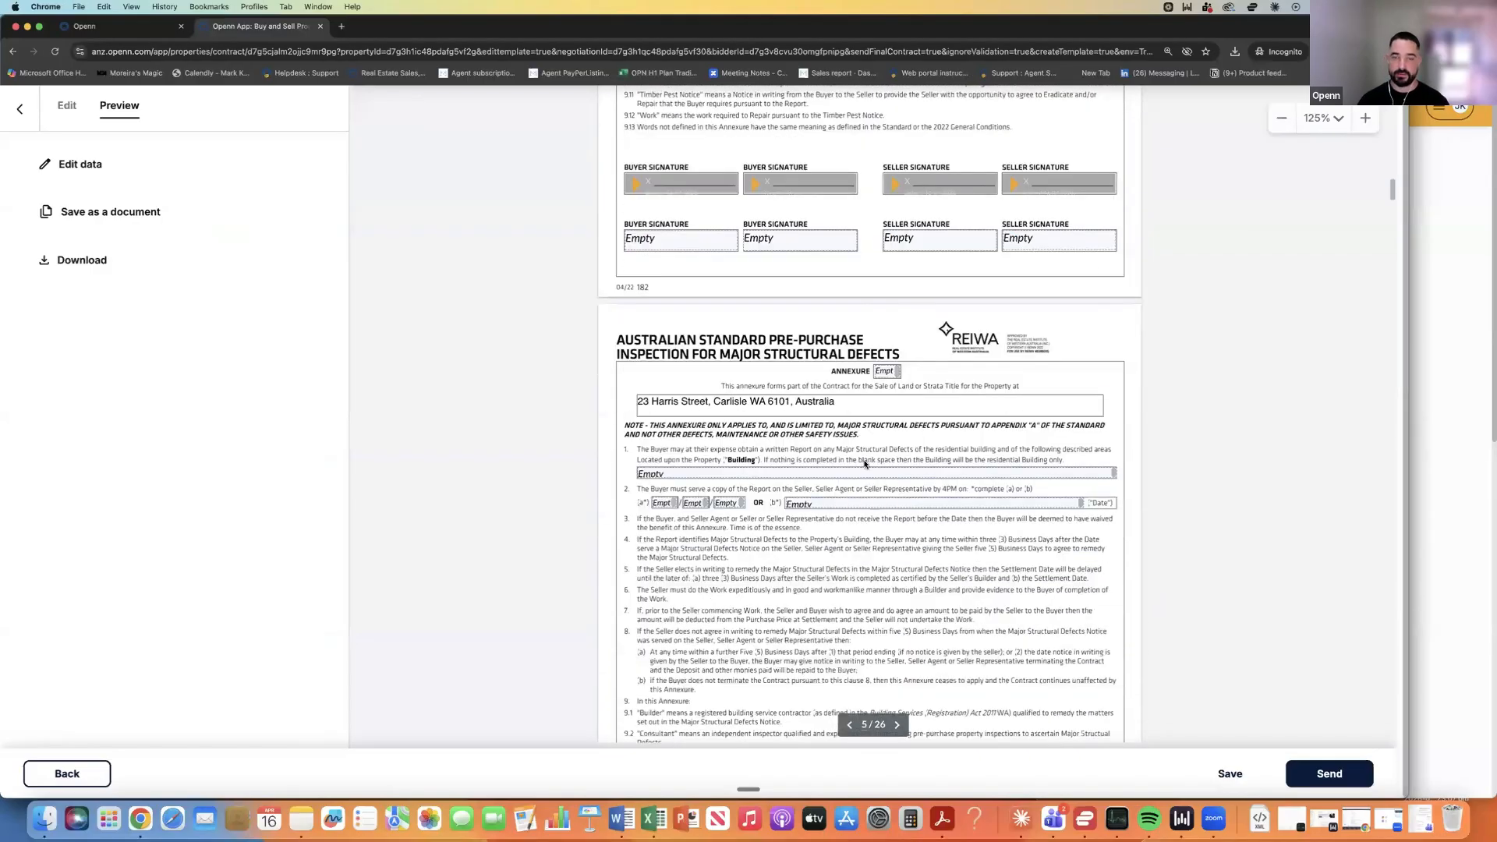
pyautogui.scroll(-3, 864, 463)
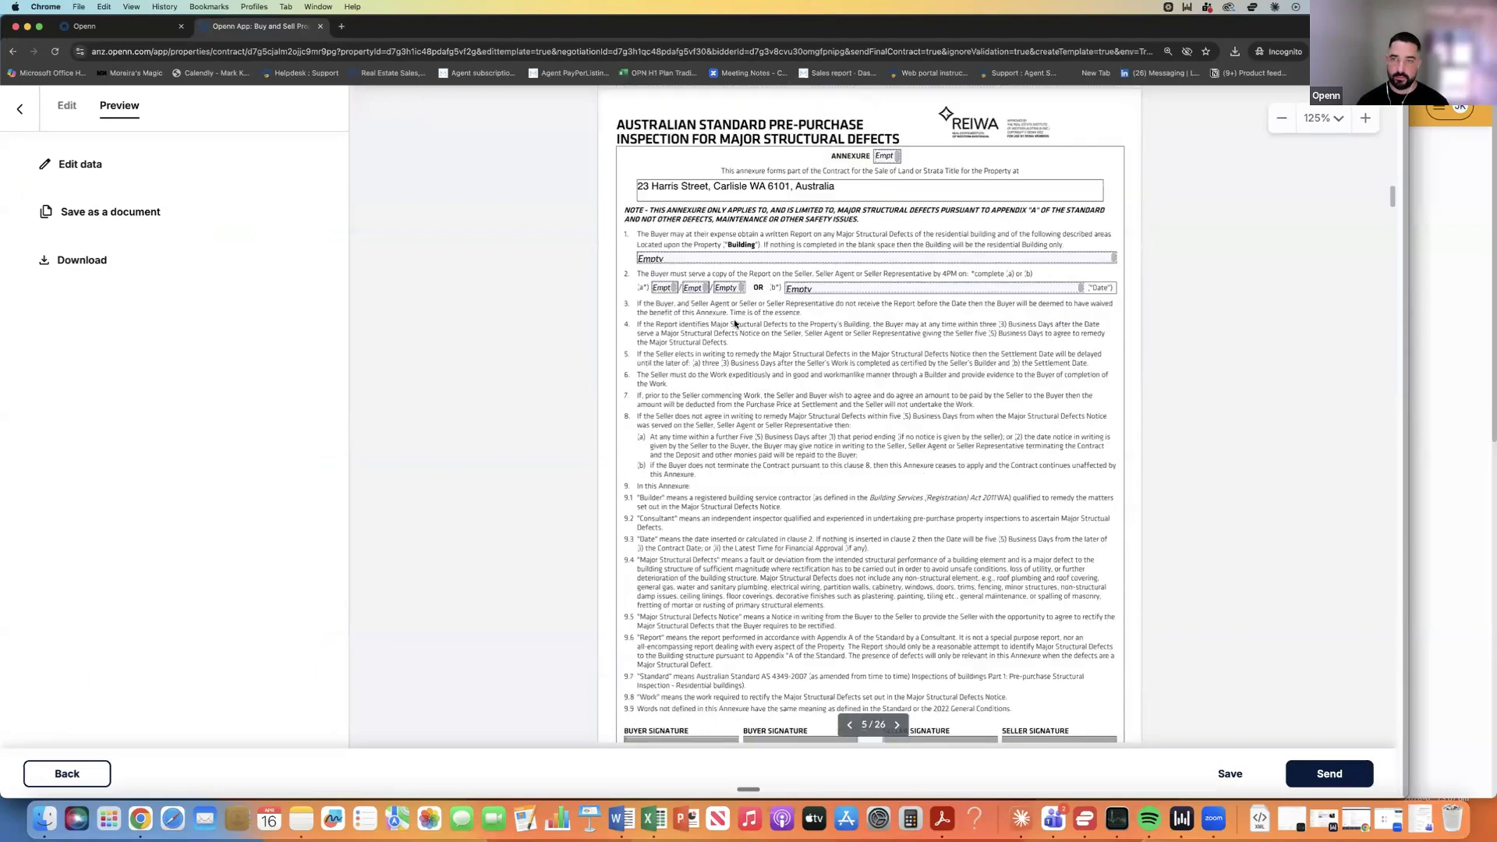
pyautogui.scroll(-8, 735, 324)
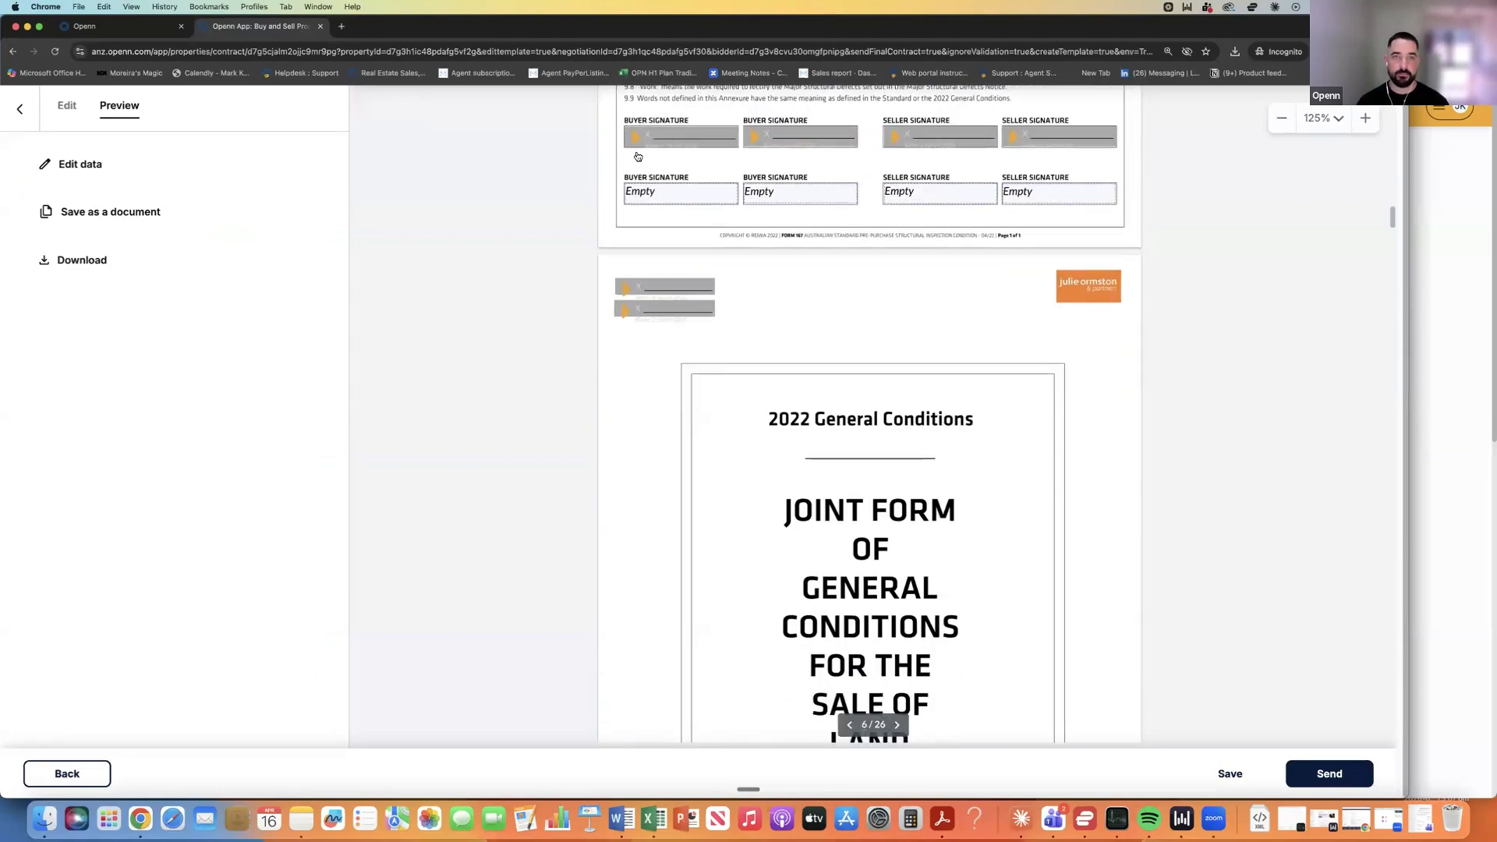
pyautogui.scroll(-8, 797, 303)
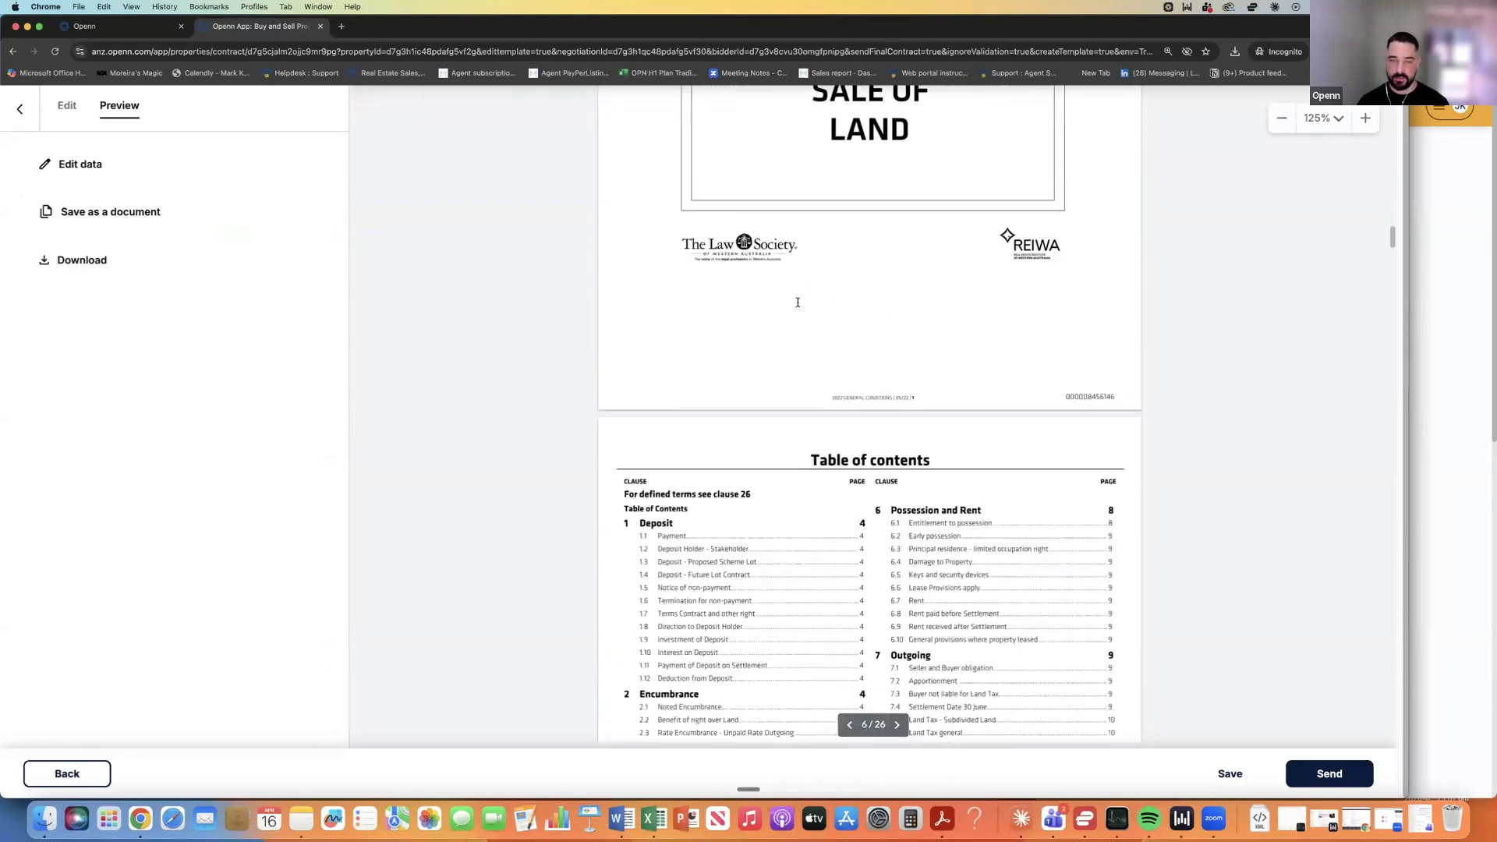
pyautogui.scroll(10, 798, 302)
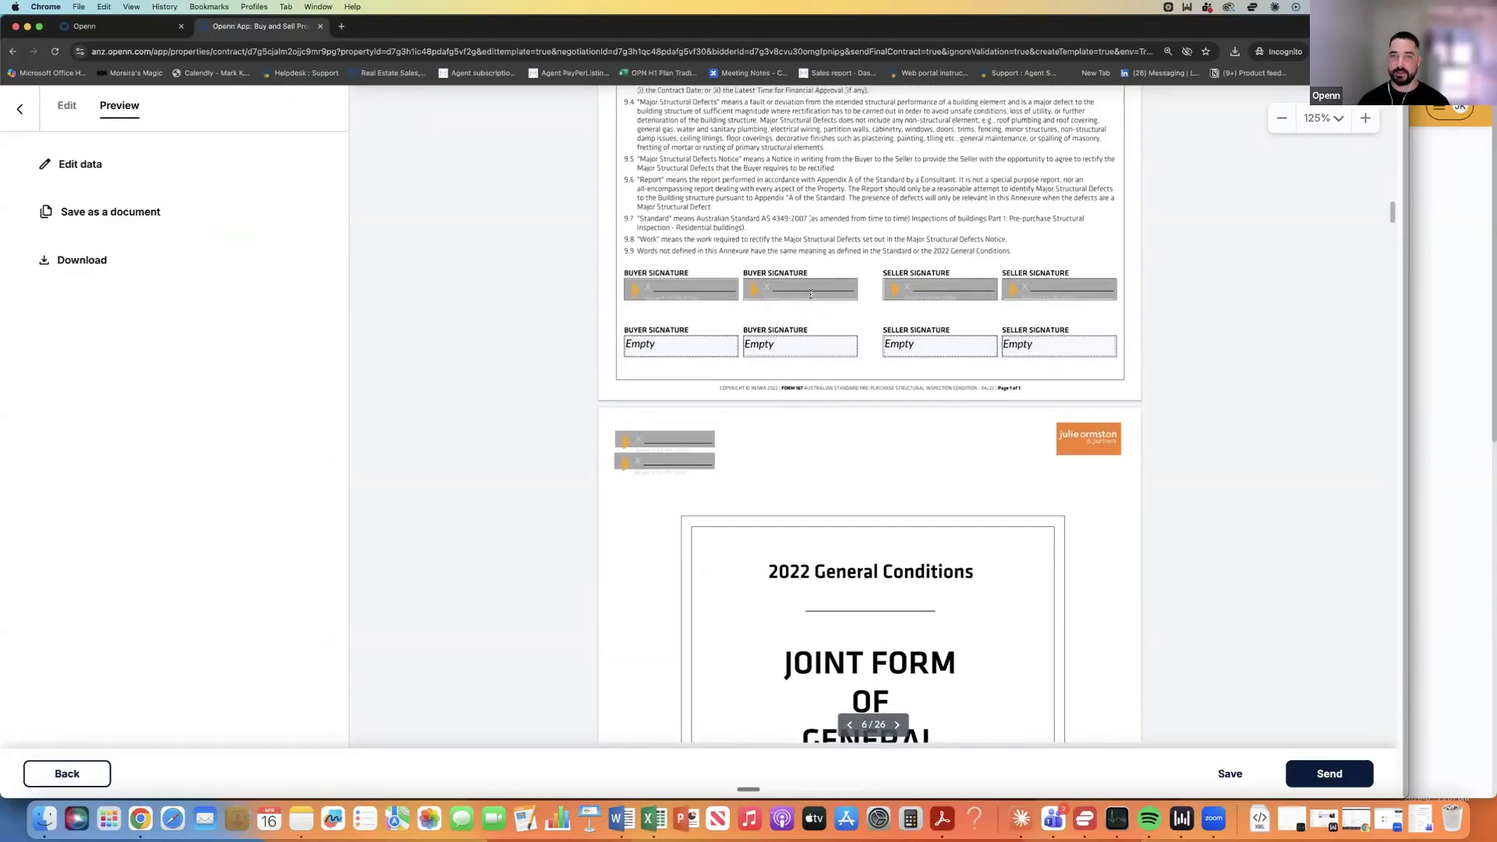
pyautogui.scroll(6, 811, 294)
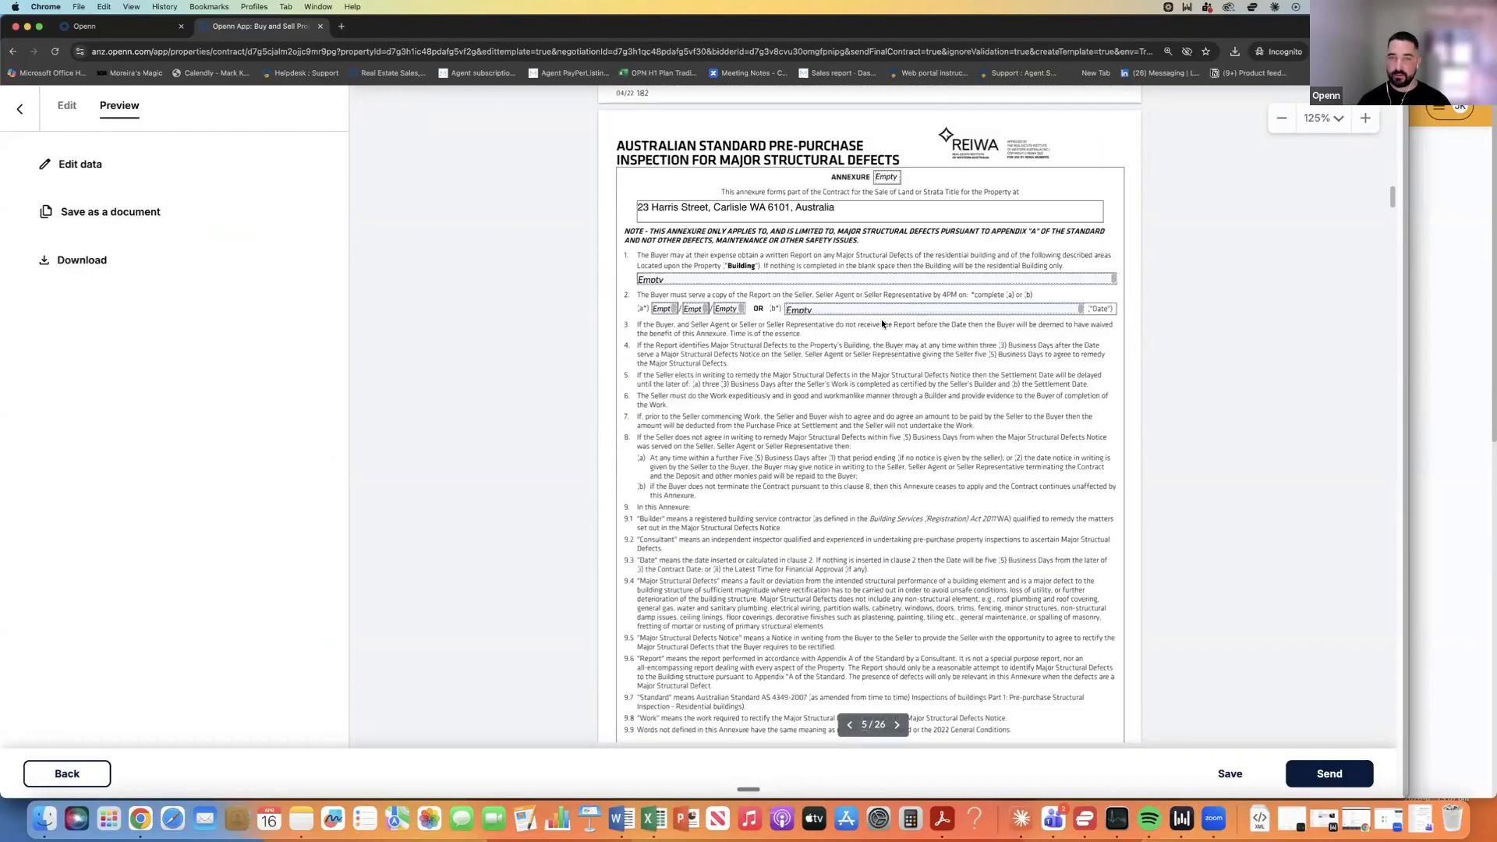
pyautogui.scroll(3, 881, 323)
pyautogui.scroll(20, 859, 335)
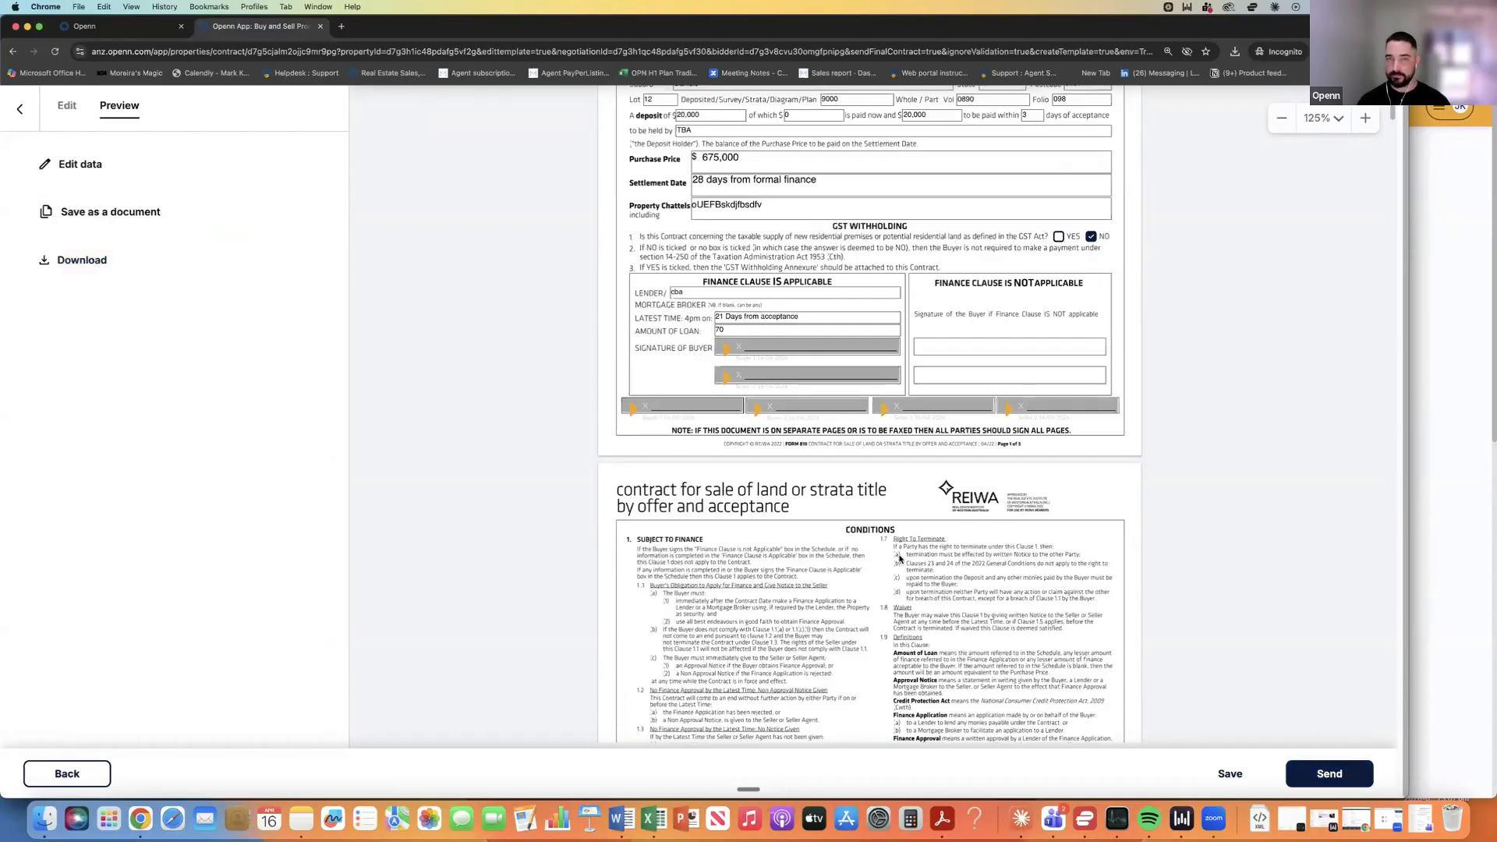
pyautogui.scroll(3, 892, 557)
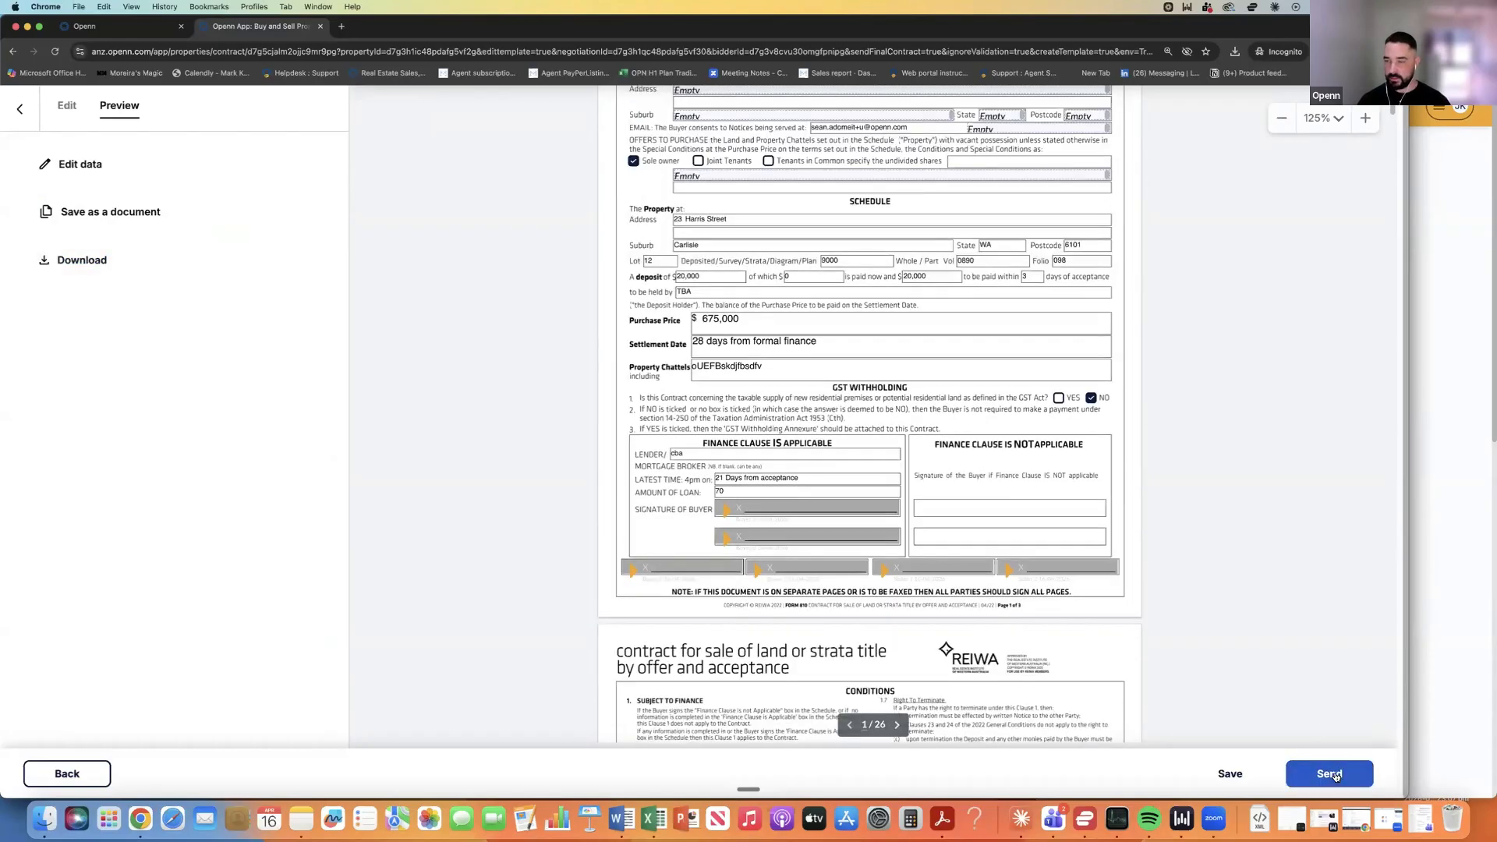
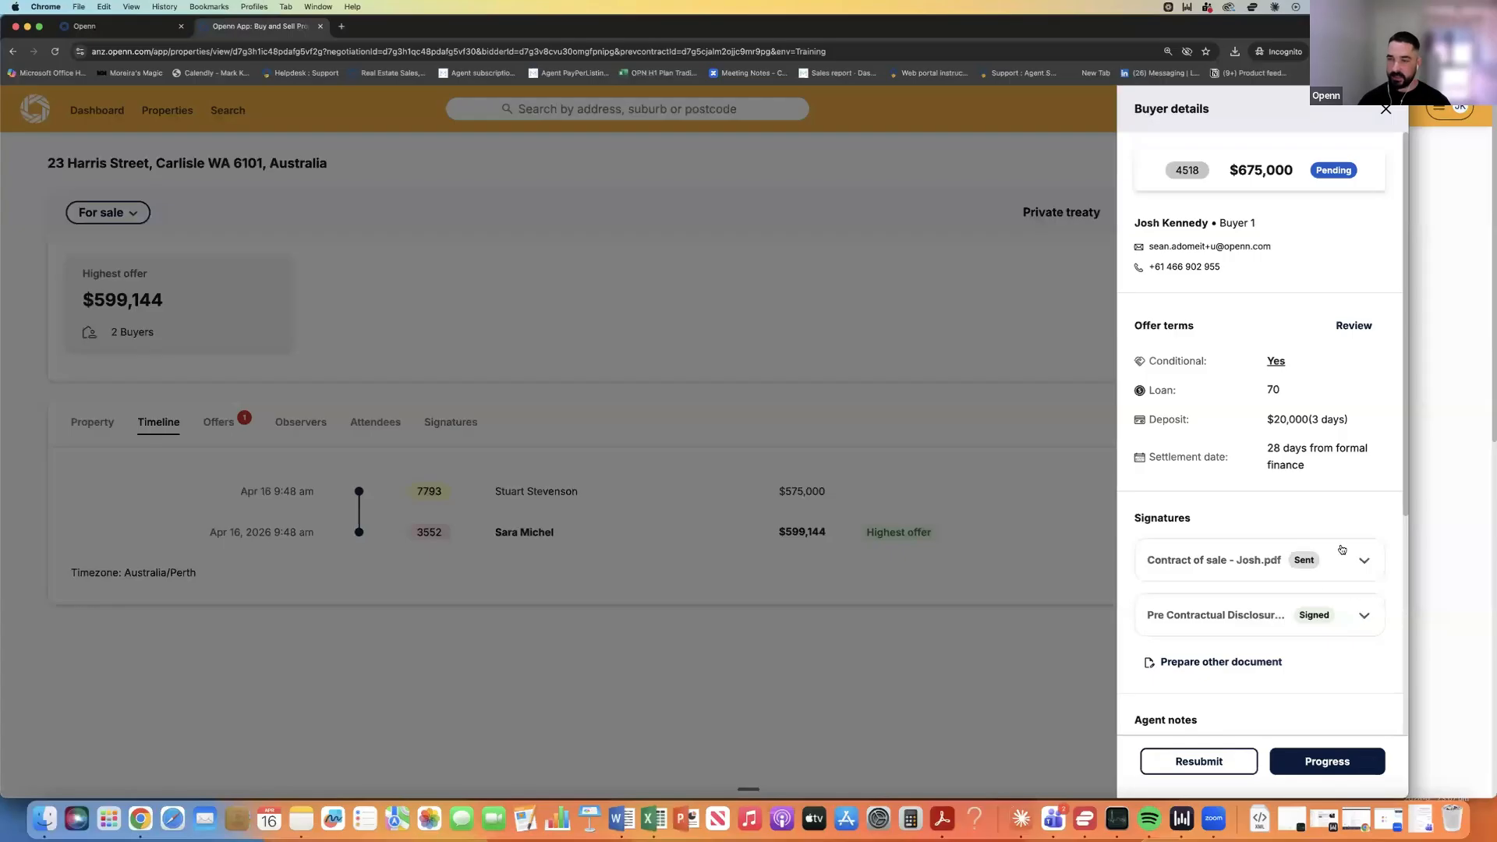
# Check the contract's signers, list the property's signatures (contract sent 1/2), and narrow the agent window.
pyautogui.click(1364, 561)
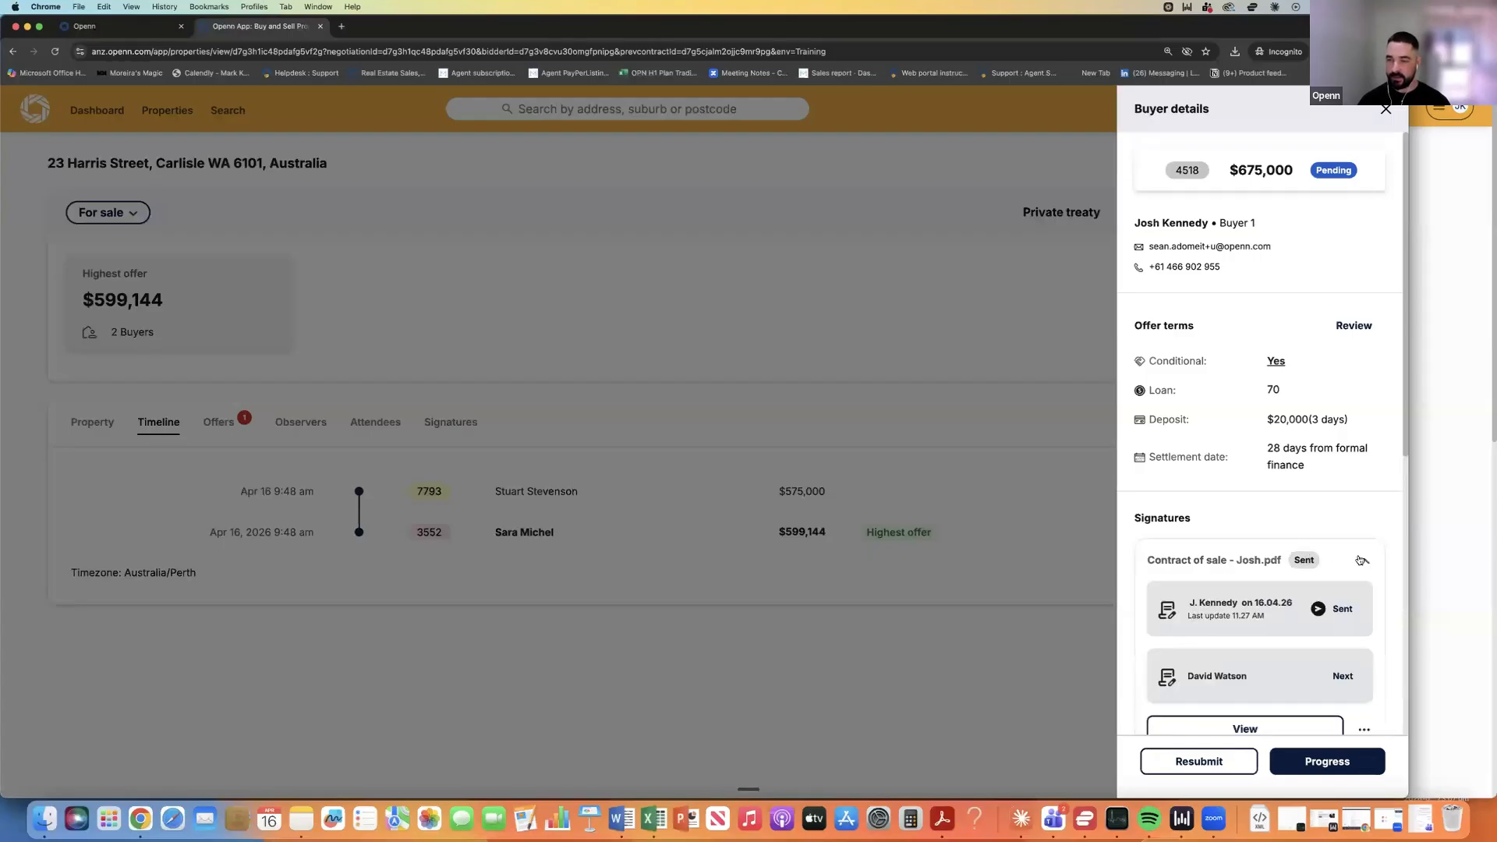
pyautogui.click(632, 416)
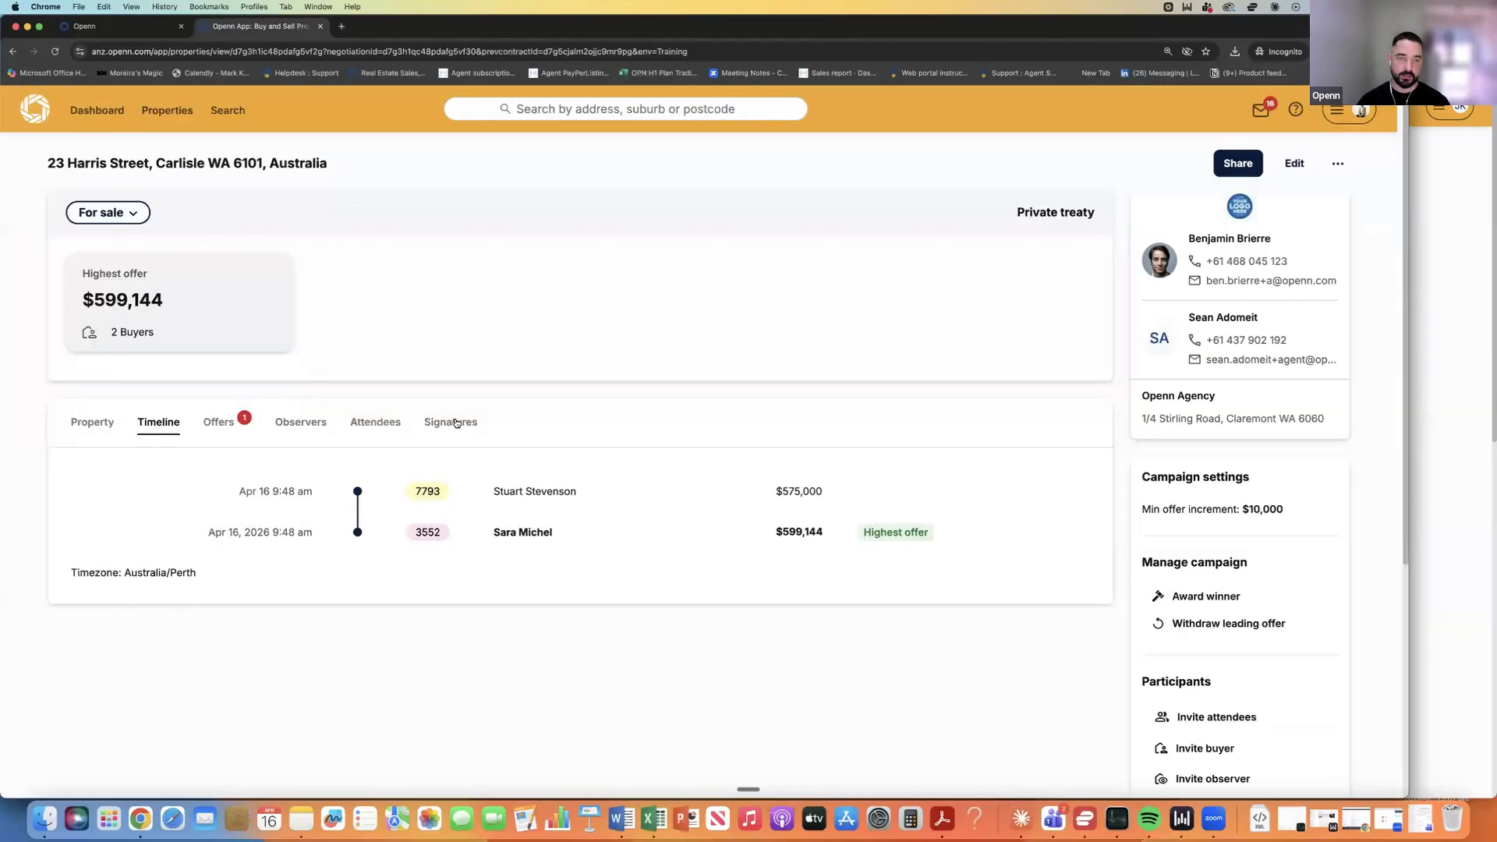
pyautogui.click(458, 422)
pyautogui.scroll(-1, 541, 511)
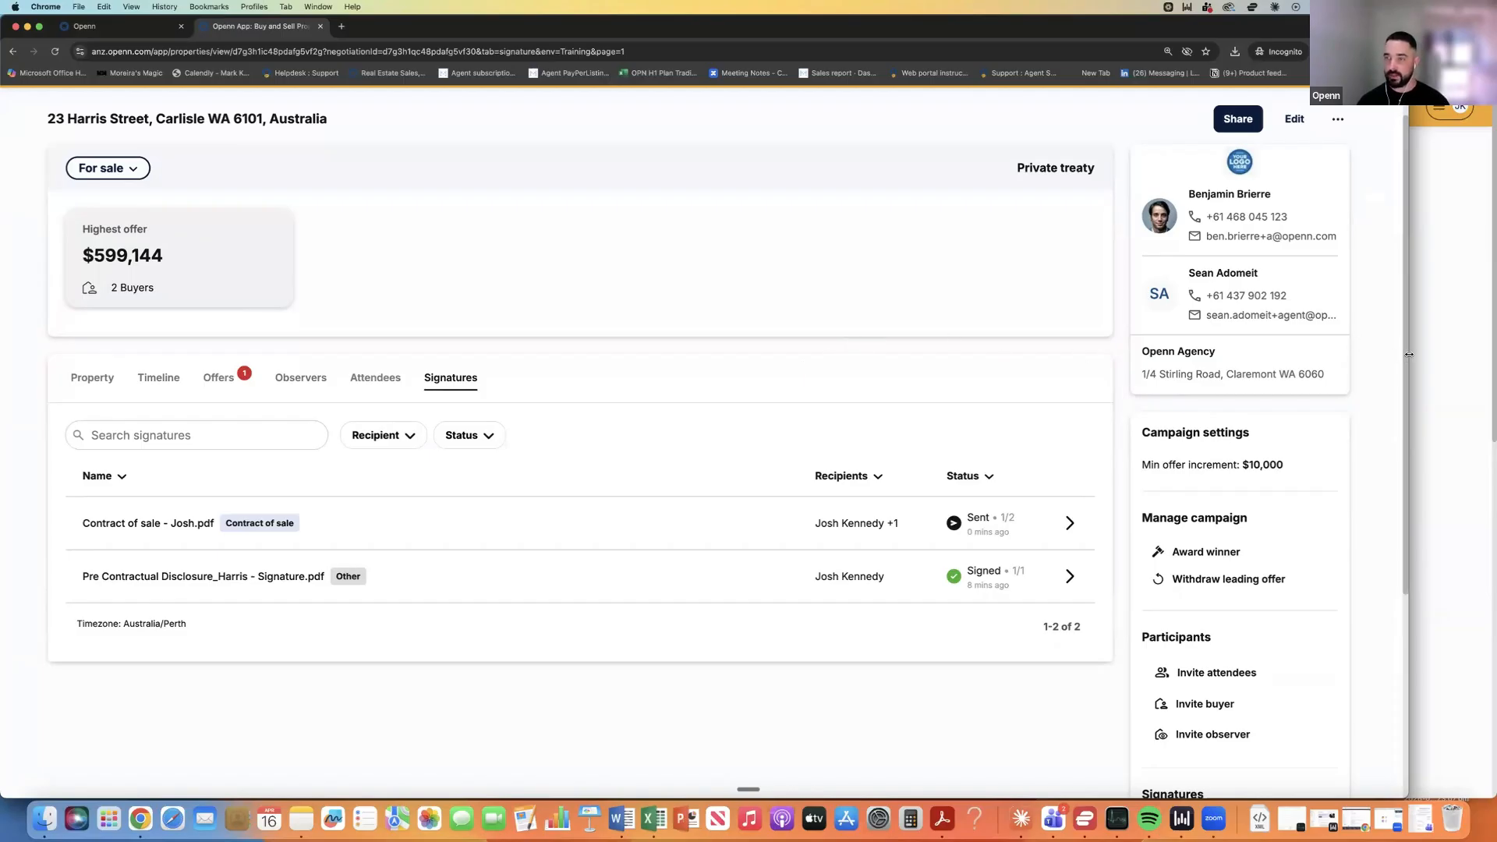
pyautogui.moveTo(1382, 354); pyautogui.dragTo(962, 360)
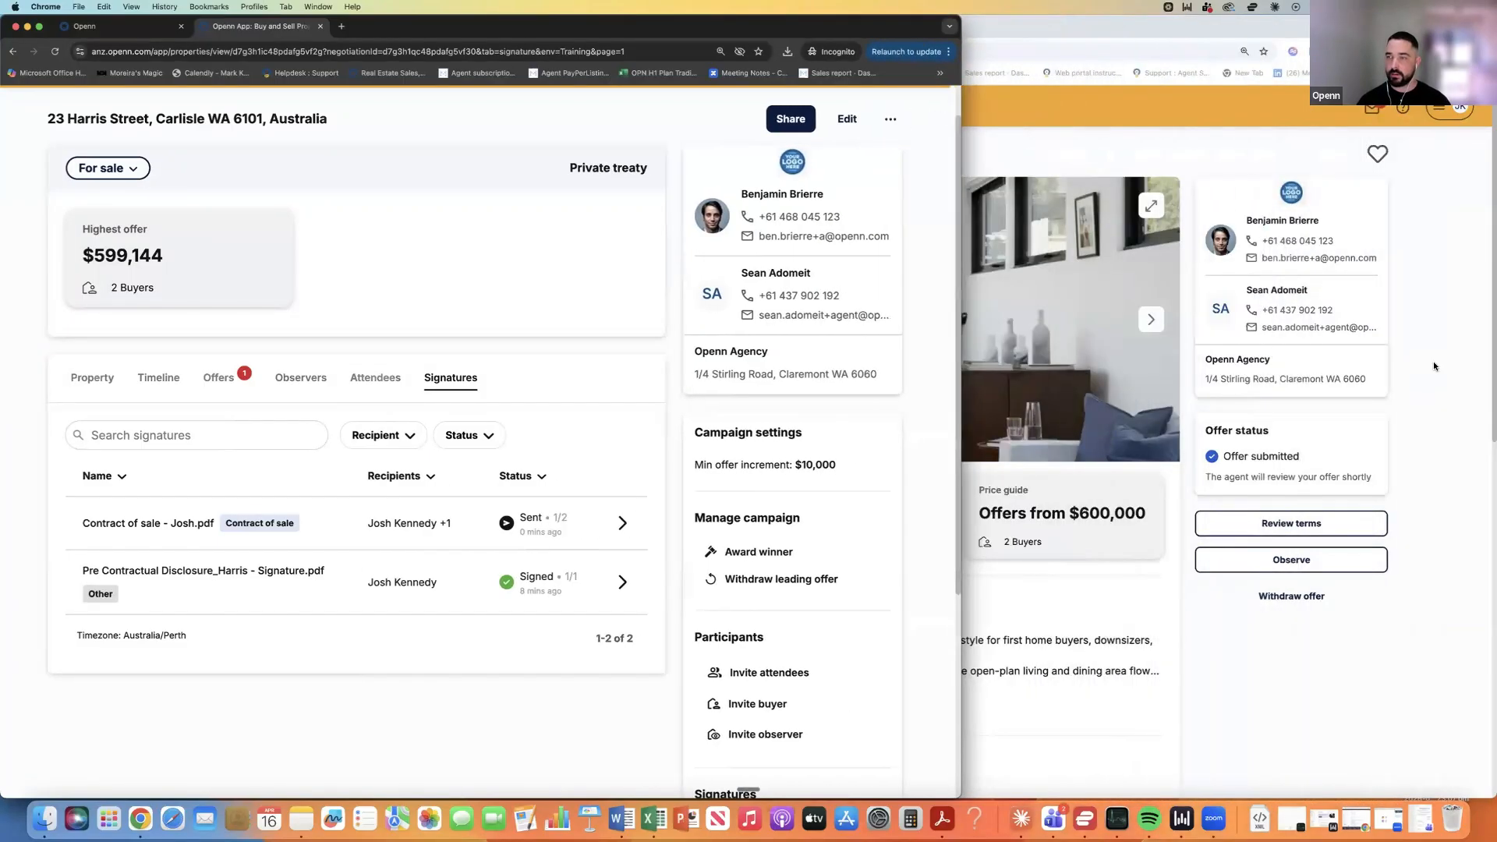
# As the buyer, view the signed-document notice and its PDF, then open the new 11:27 contract for signing.
pyautogui.click(1132, 225)
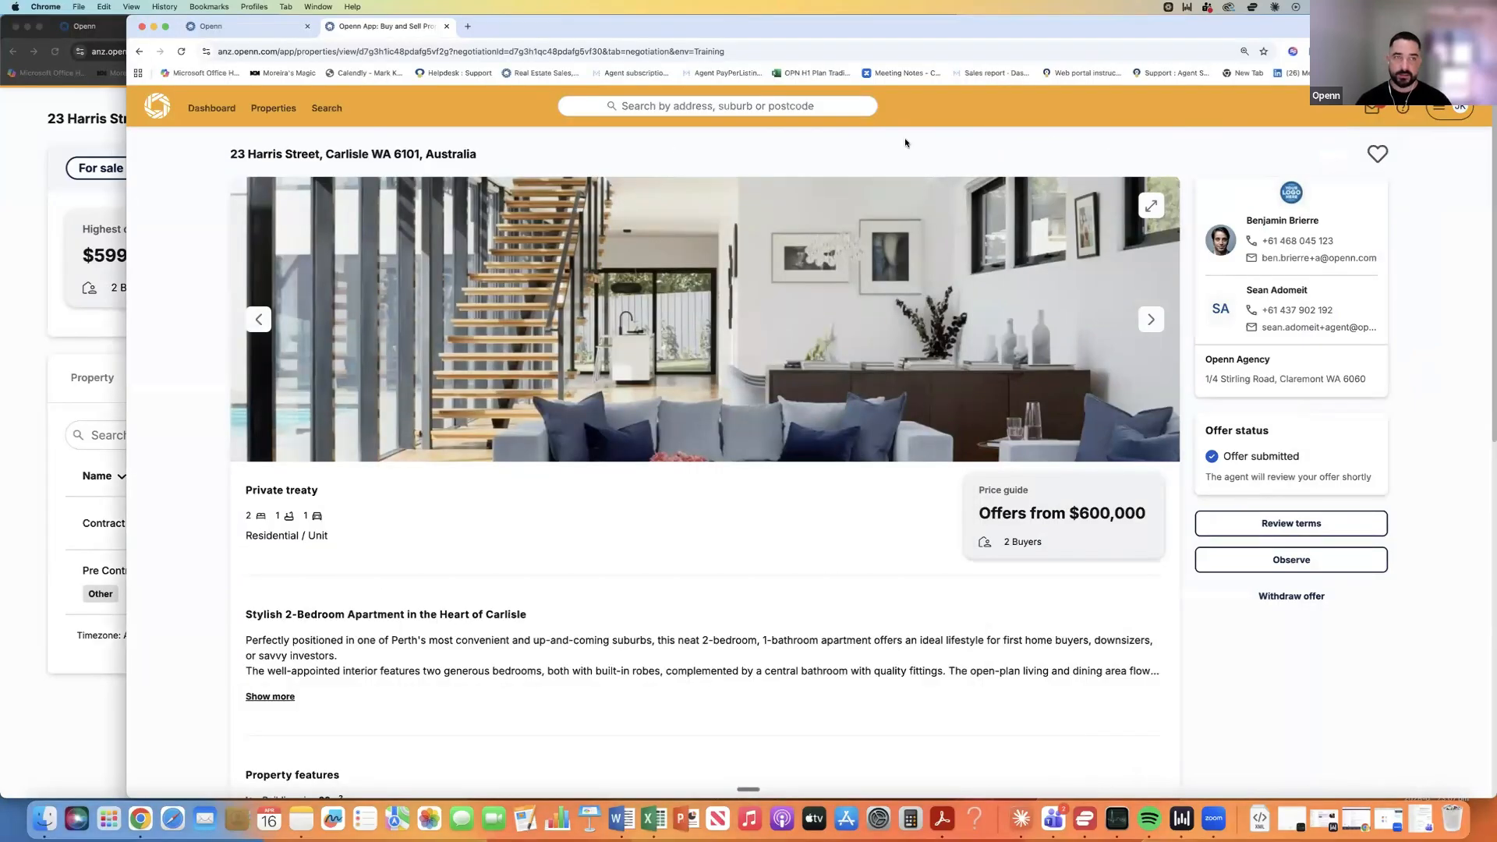
pyautogui.click(1371, 107)
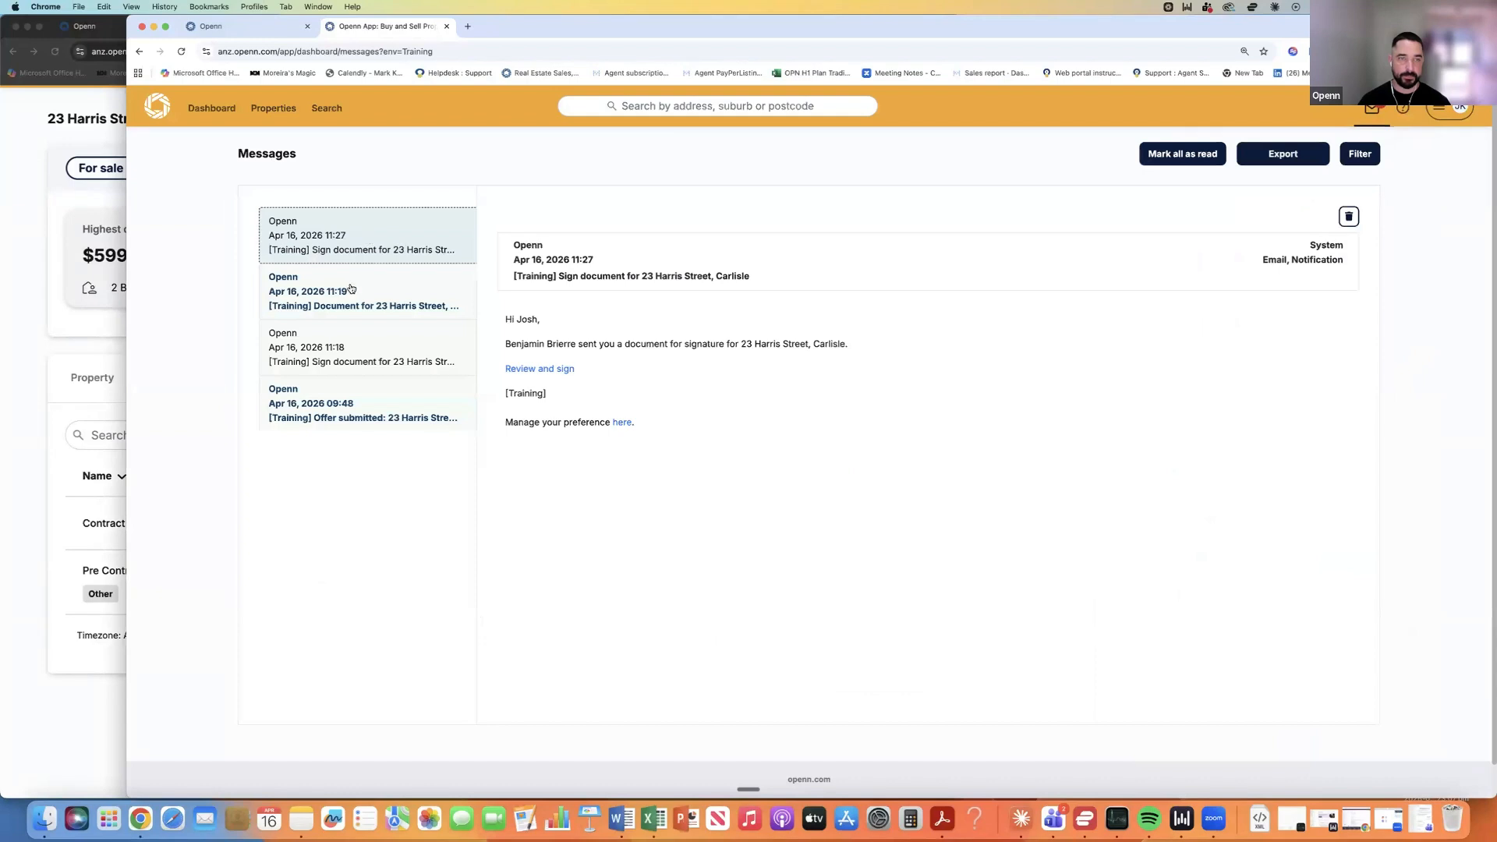
pyautogui.click(372, 290)
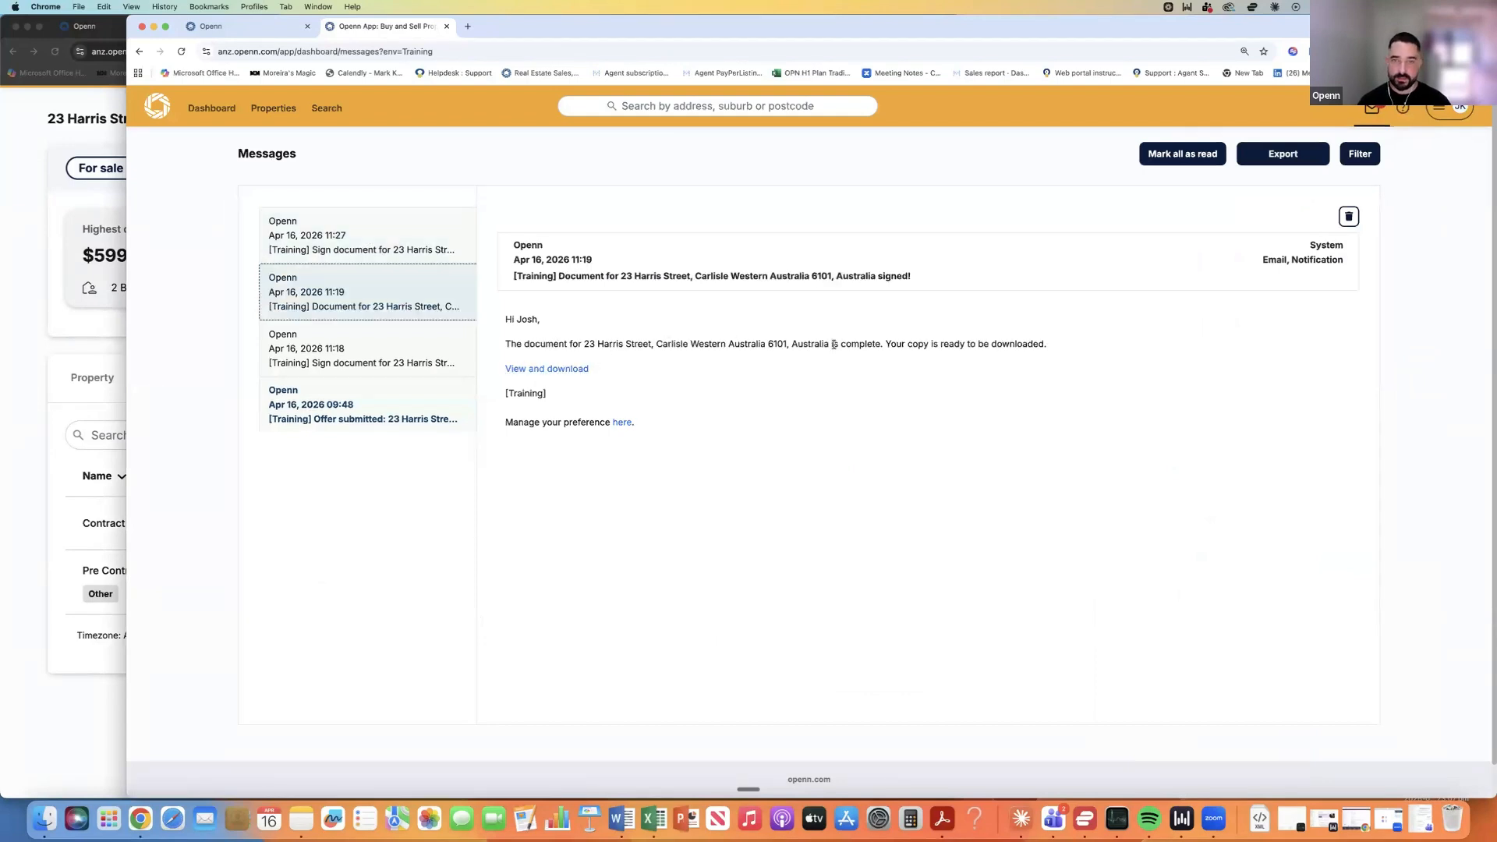
pyautogui.click(556, 371)
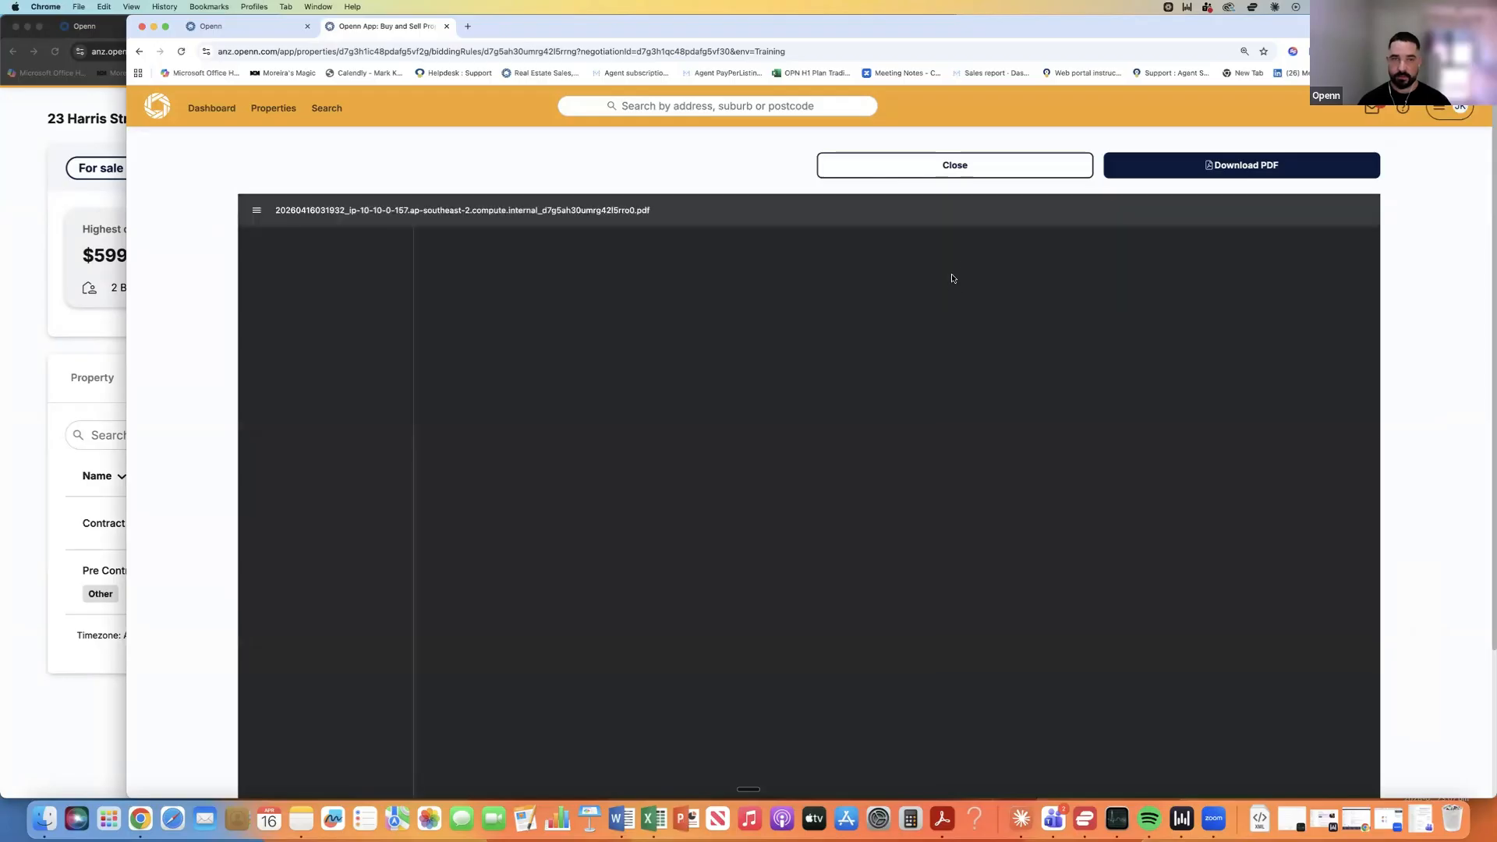
pyautogui.click(939, 170)
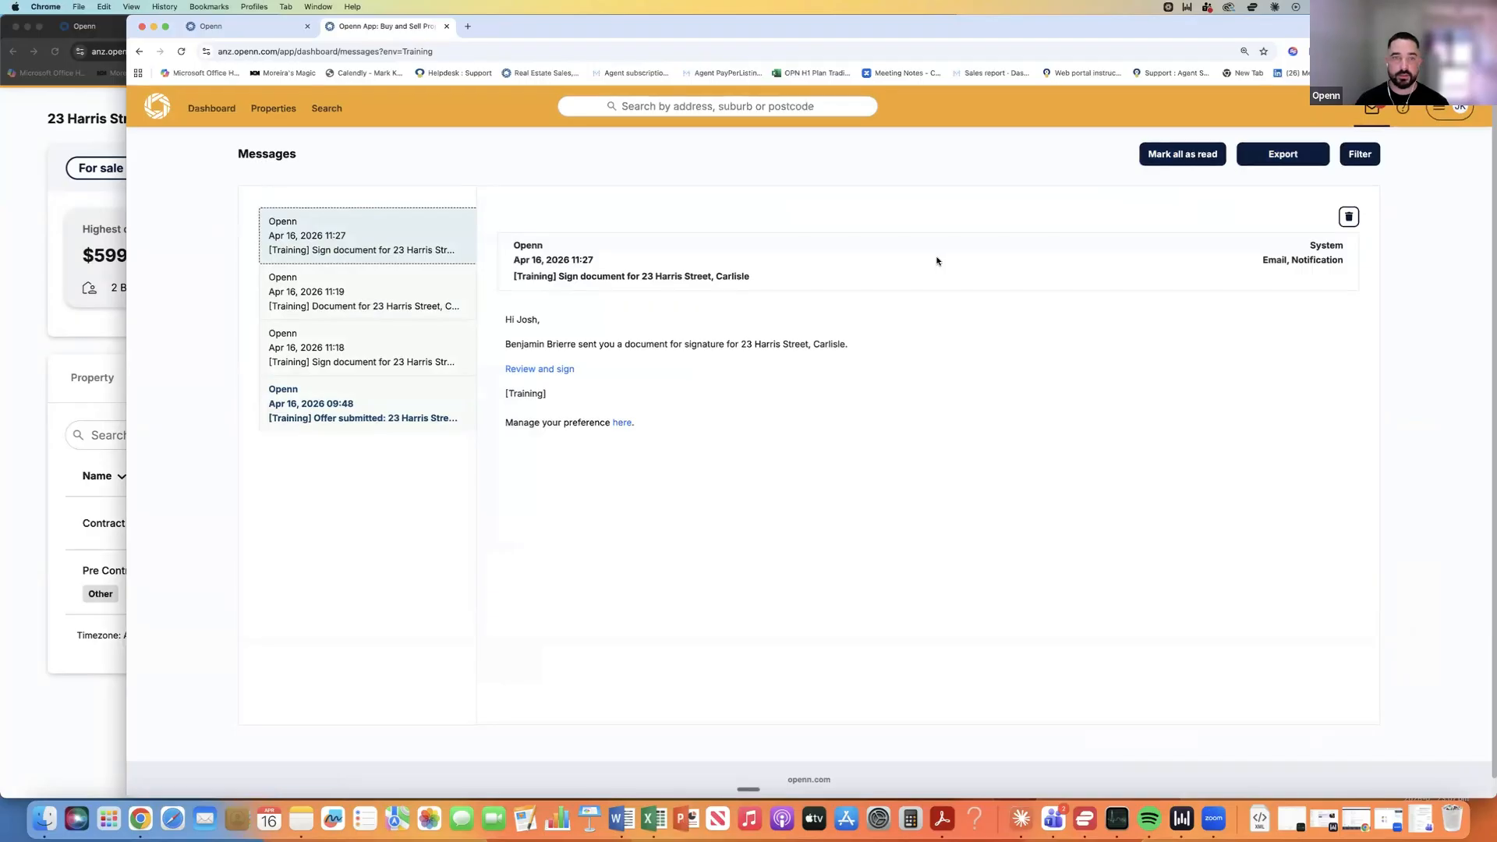
pyautogui.click(181, 52)
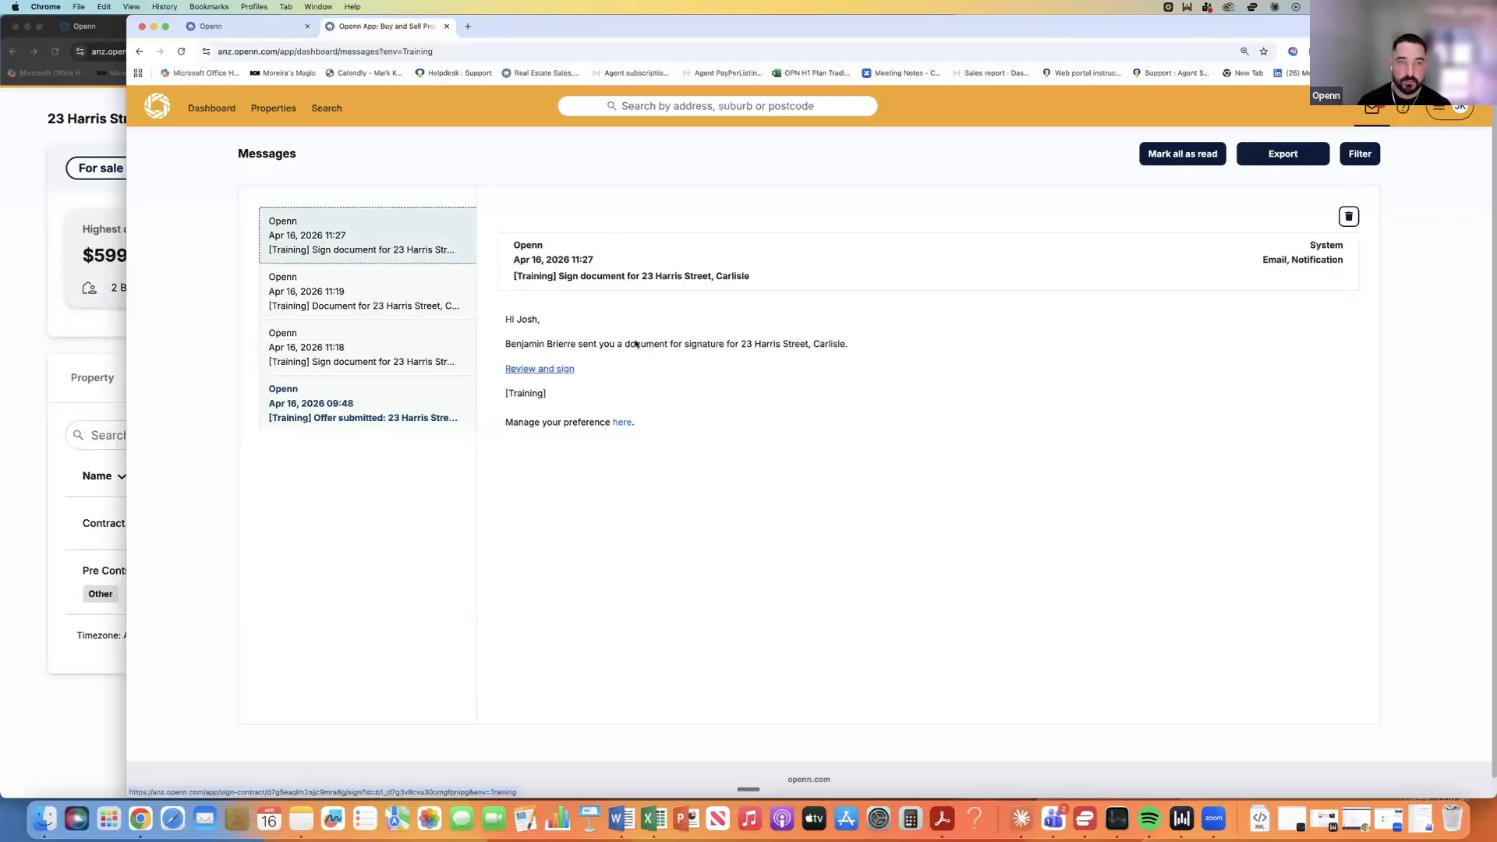
pyautogui.click(556, 371)
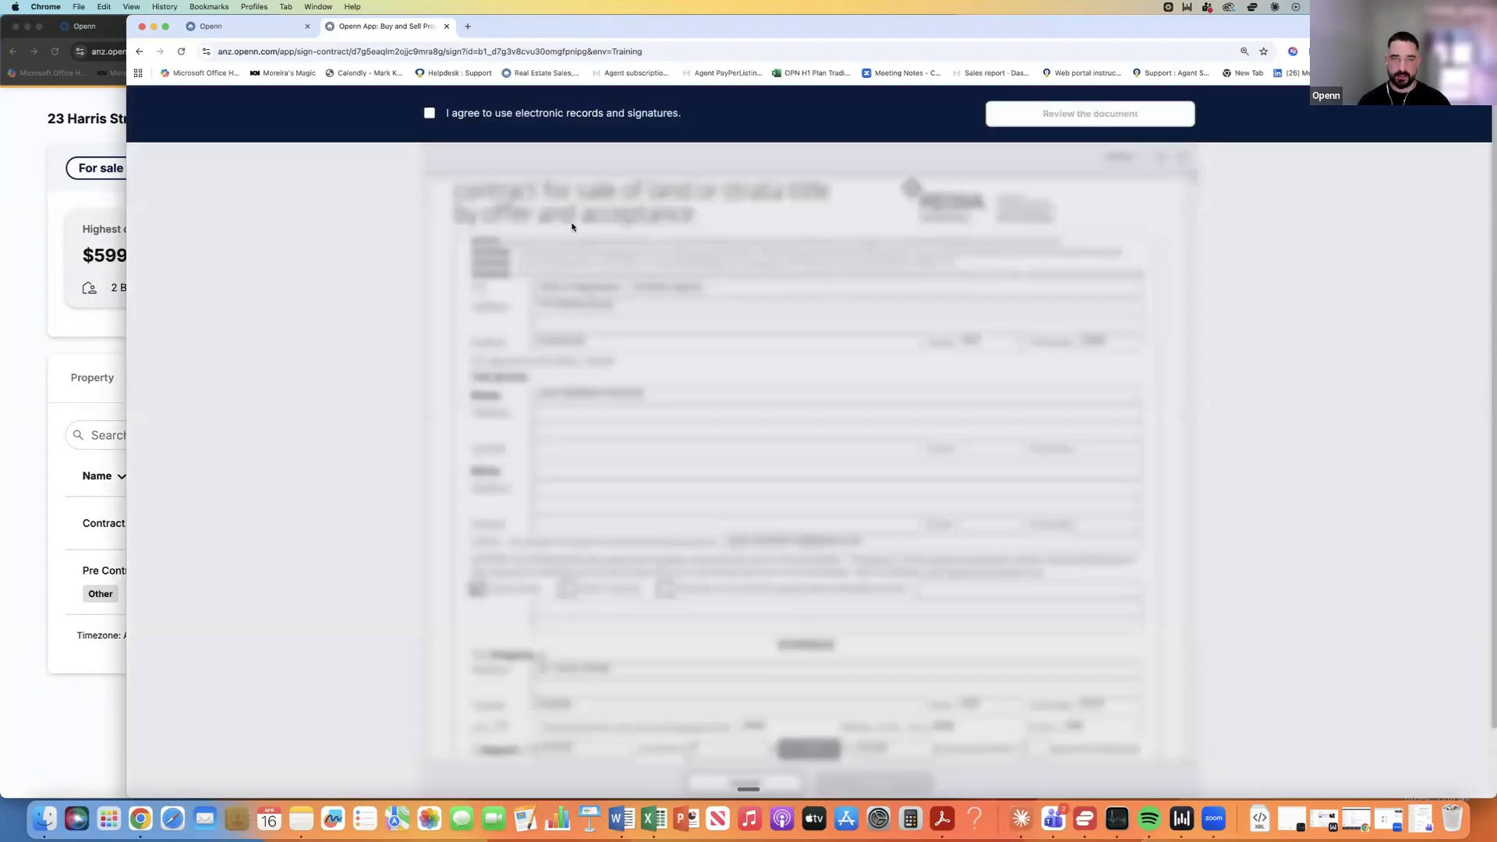
# Agree to electronic records and signatures and begin reviewing the contract of sale.
pyautogui.click(429, 114)
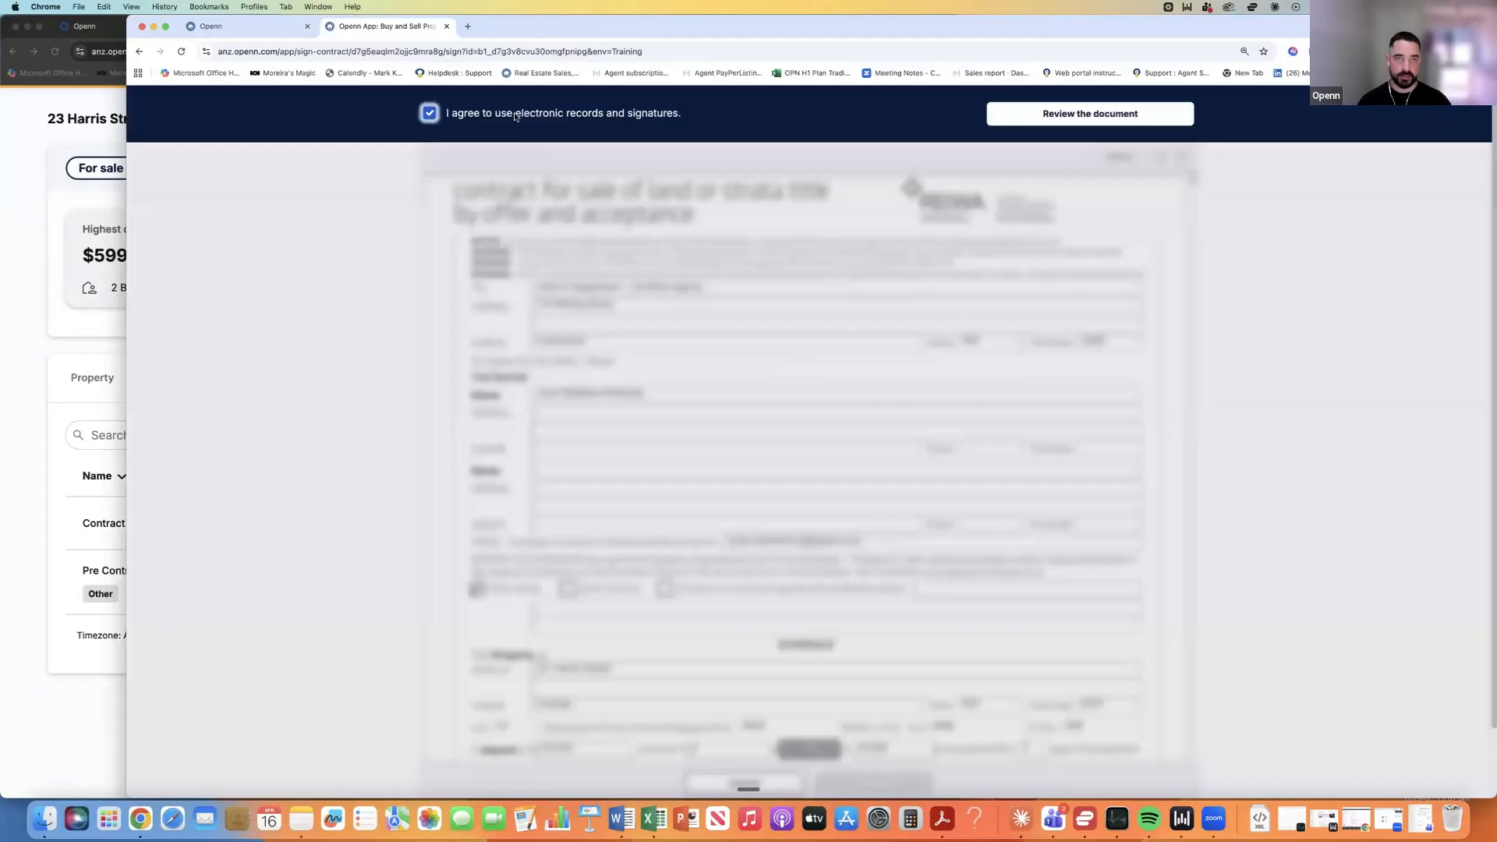
pyautogui.click(1037, 114)
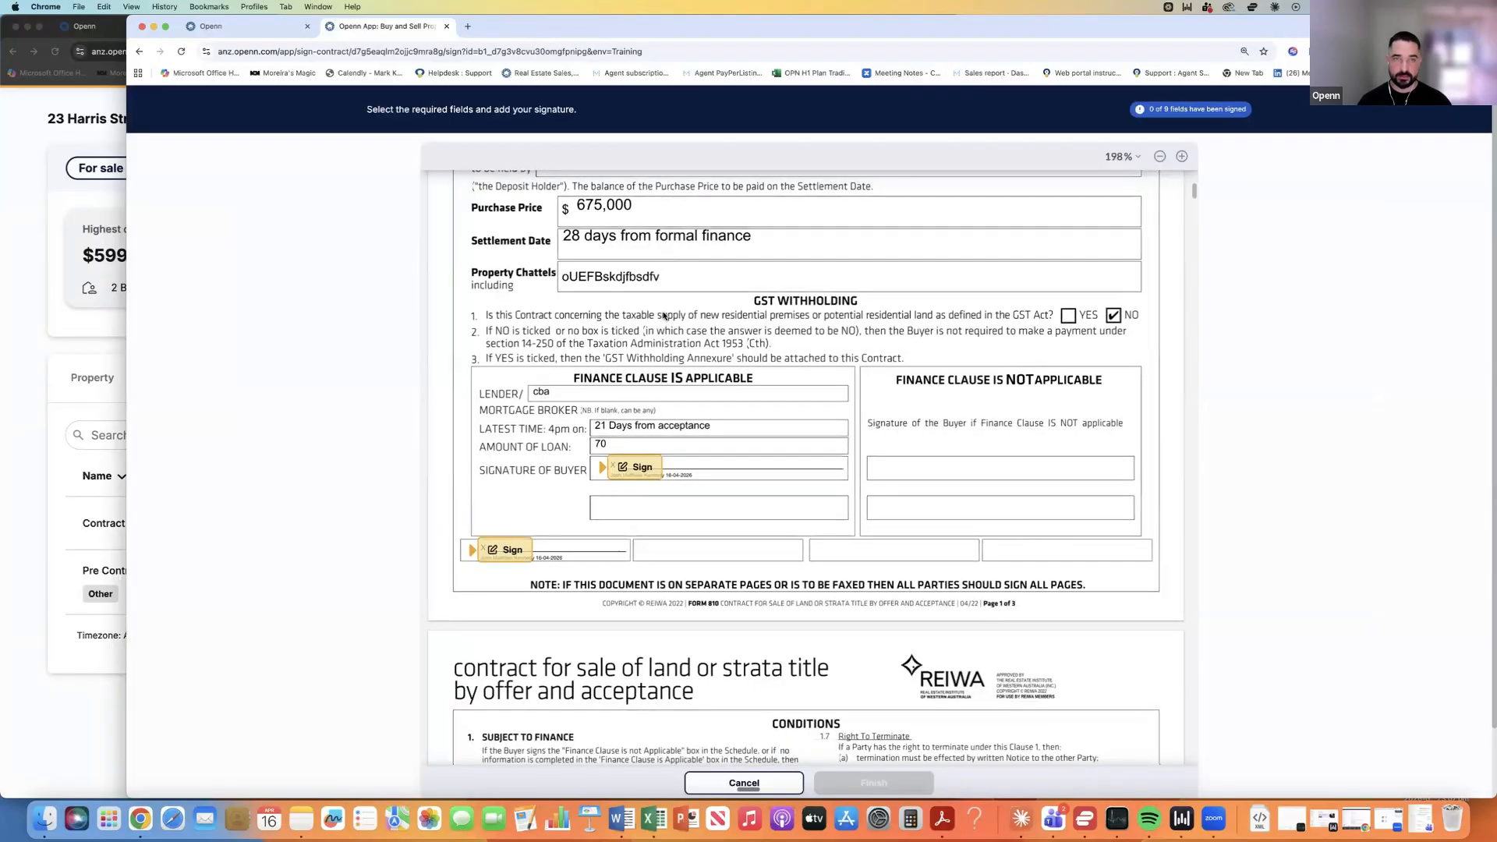
pyautogui.scroll(7, 661, 289)
pyautogui.scroll(2, 664, 314)
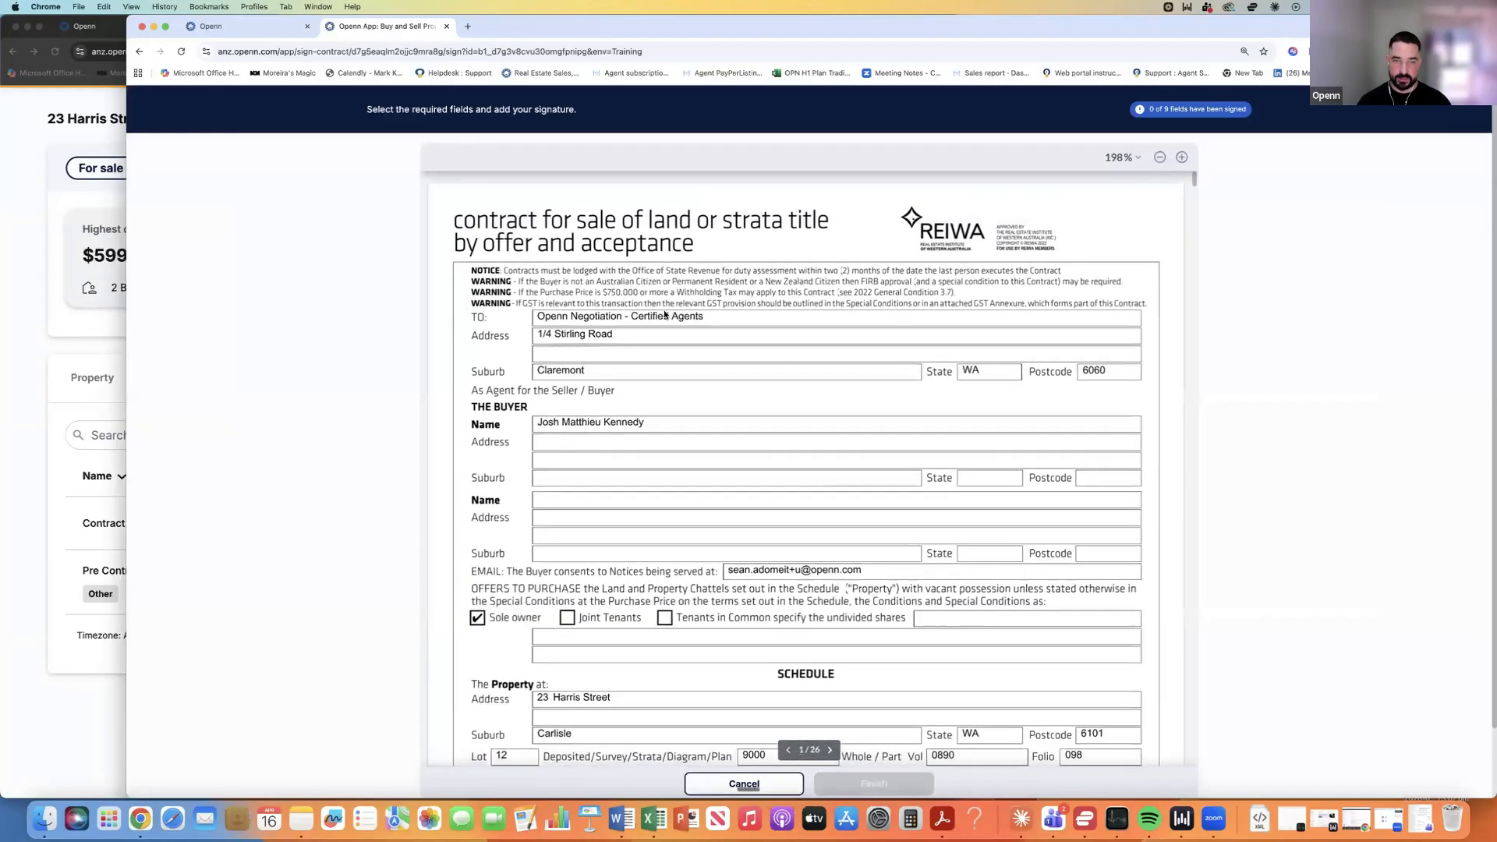
pyautogui.scroll(-4, 629, 422)
pyautogui.scroll(-5, 630, 422)
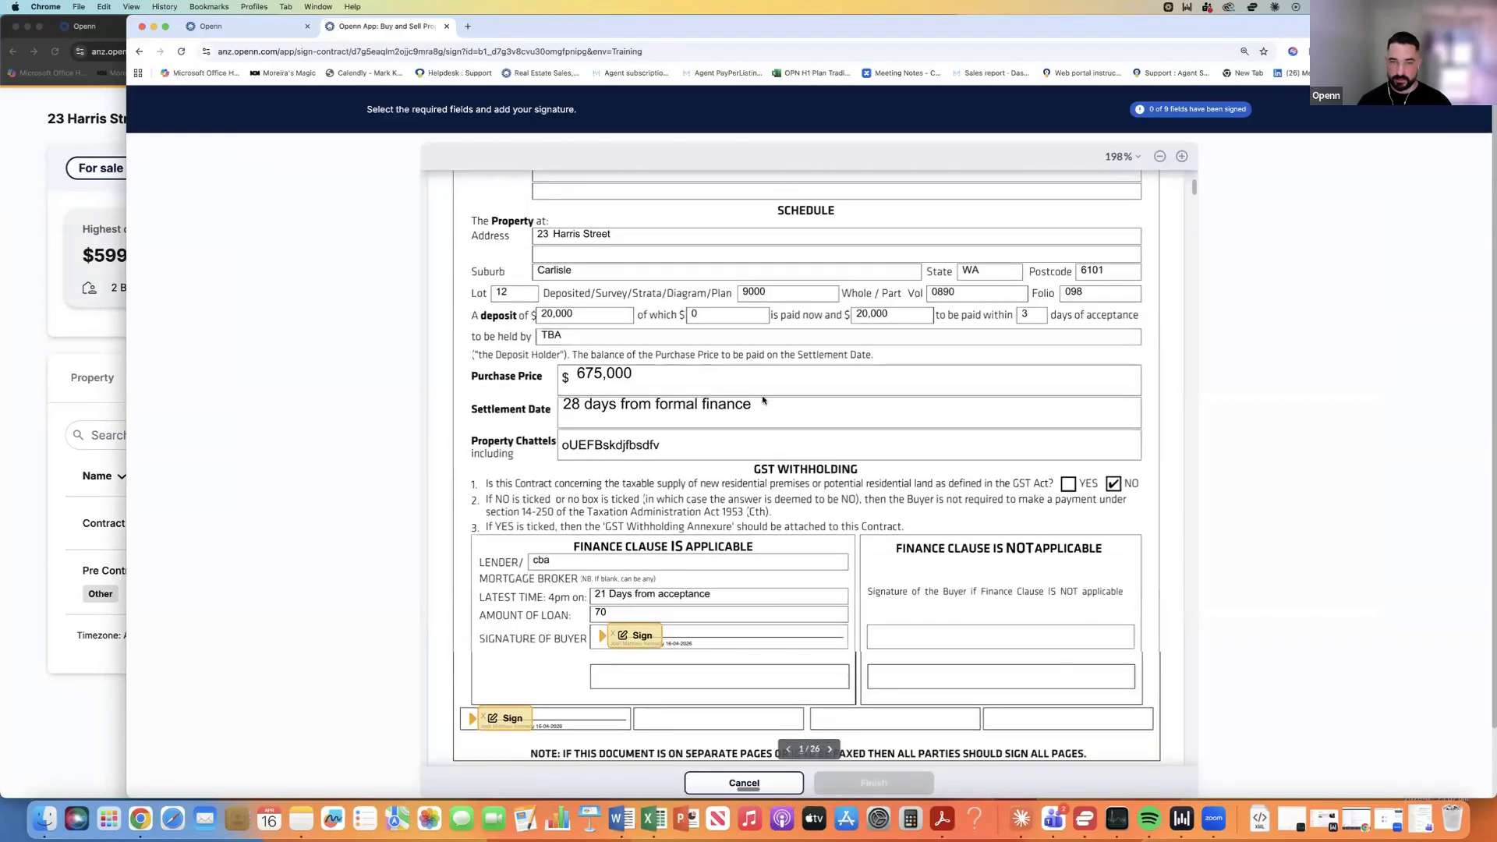
# Fill all nine buyer signature and initial fields, including both annexures, and submit the contract.
pyautogui.click(637, 419)
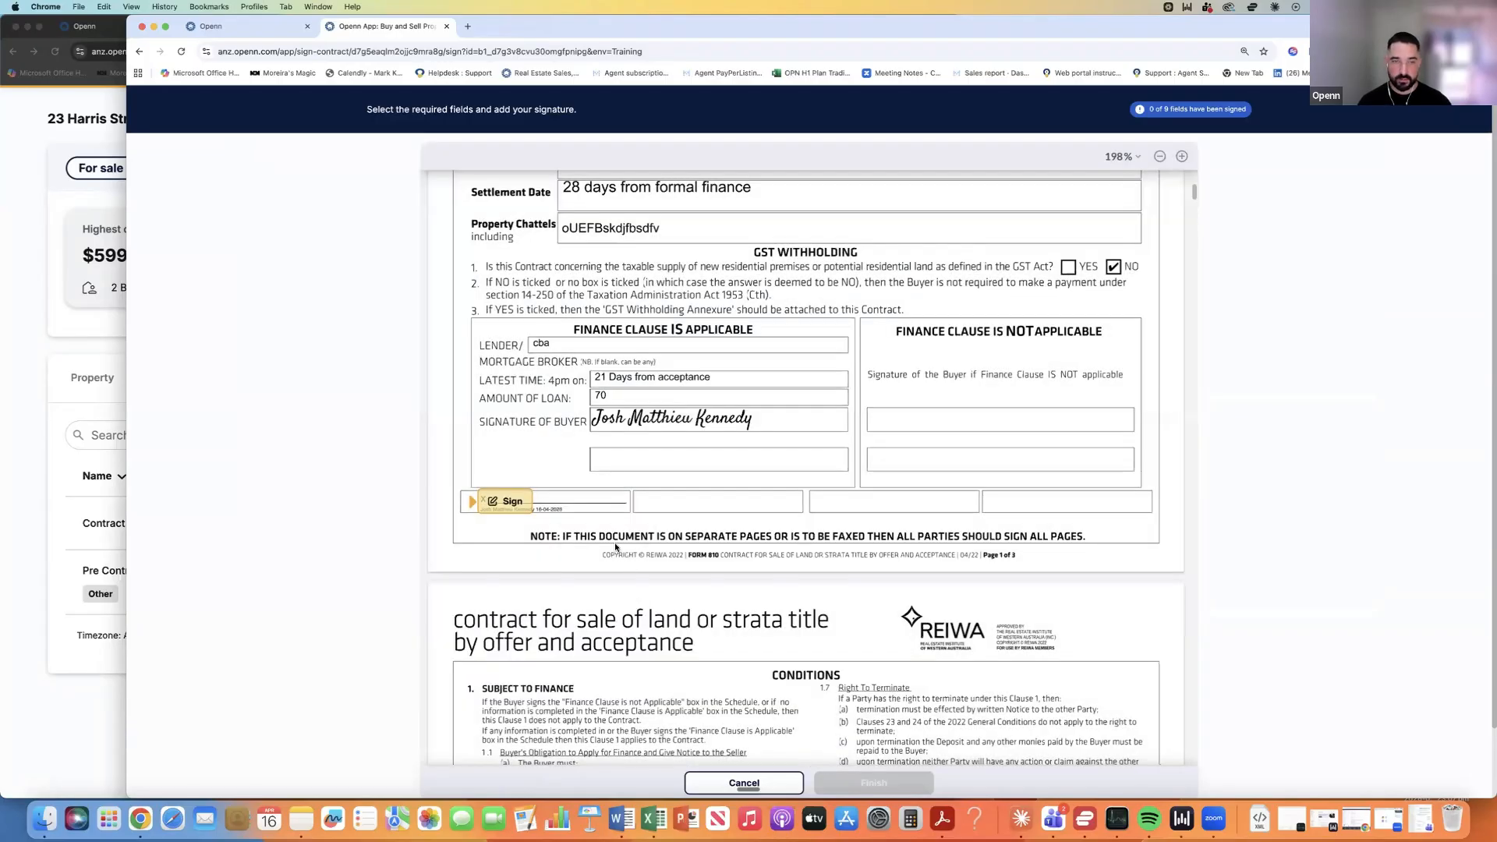
pyautogui.click(513, 468)
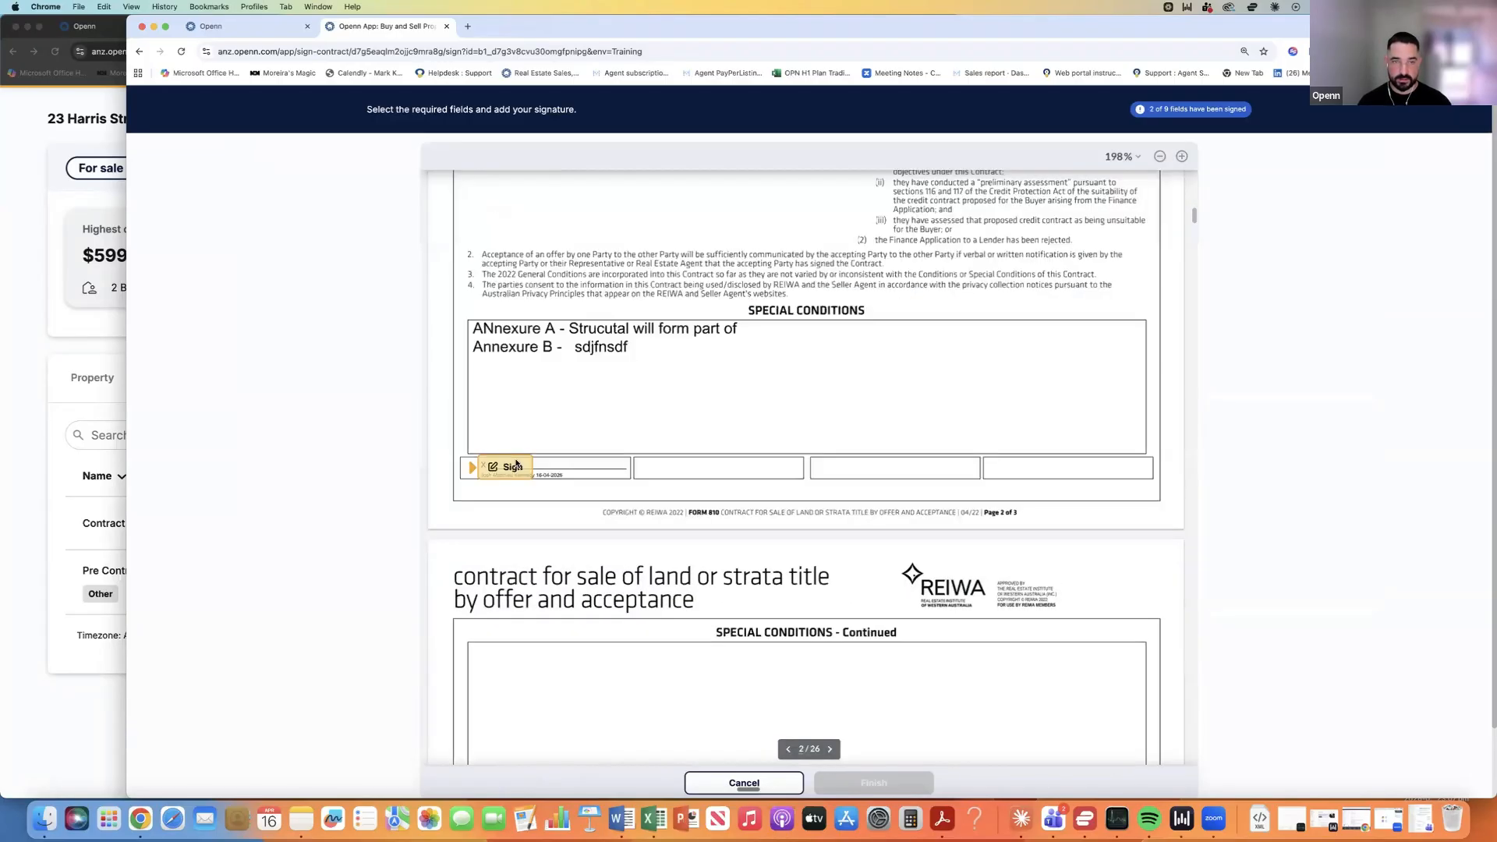
pyautogui.click(516, 466)
pyautogui.click(542, 468)
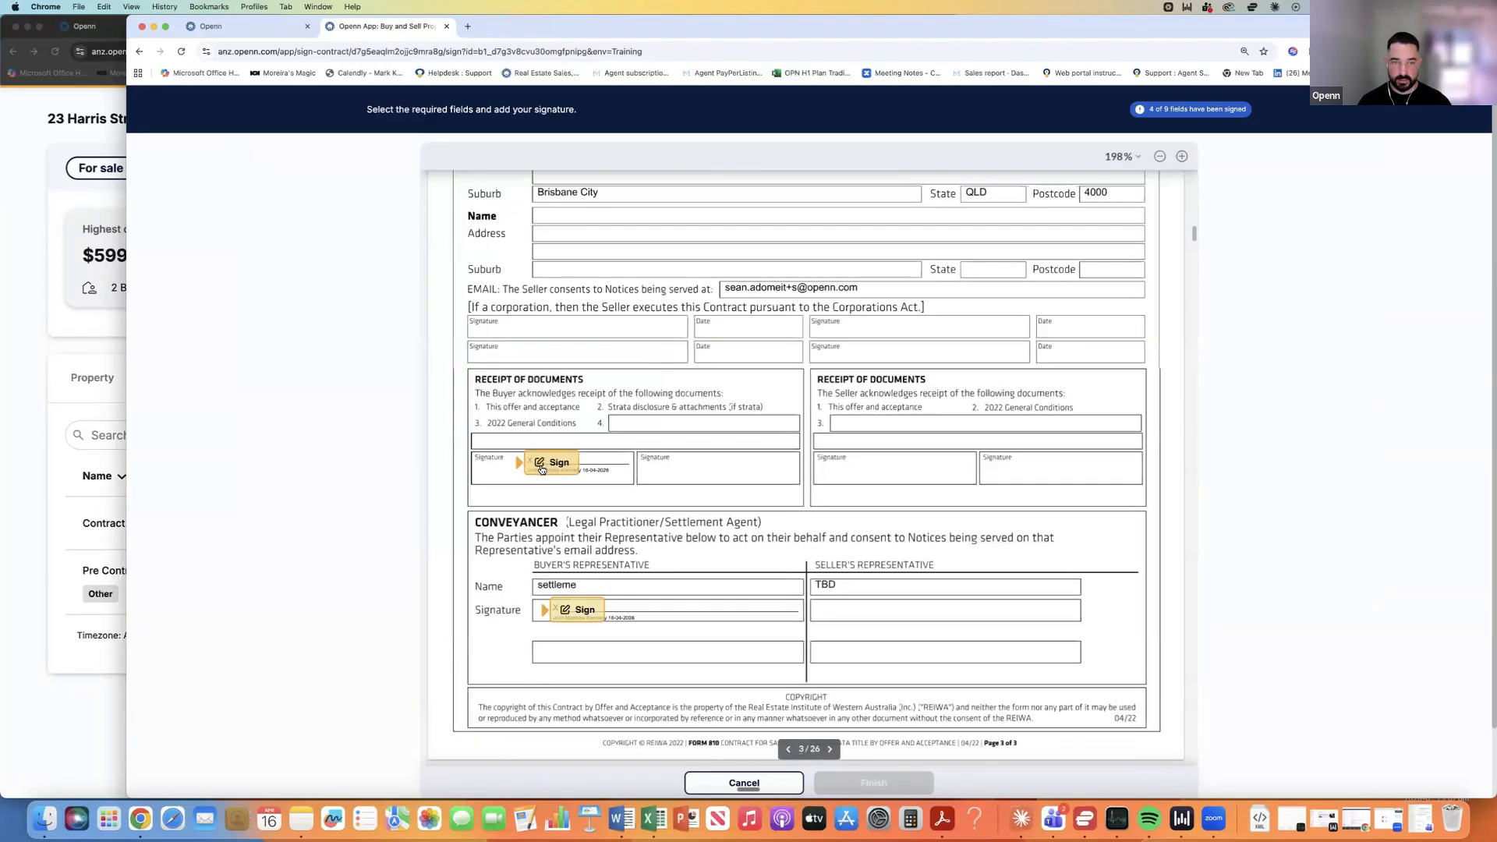
pyautogui.click(541, 467)
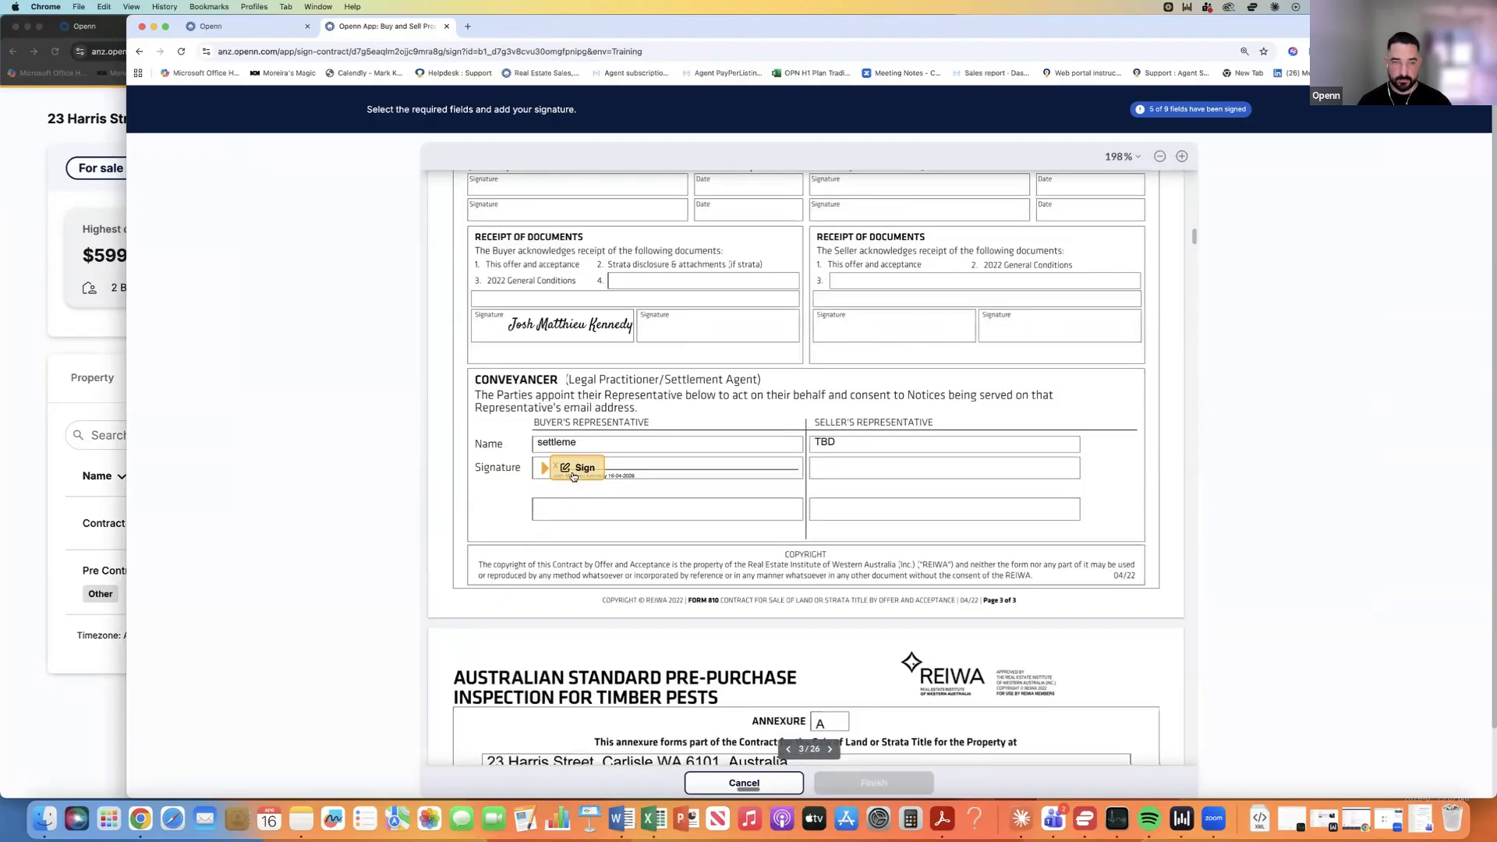
pyautogui.click(575, 468)
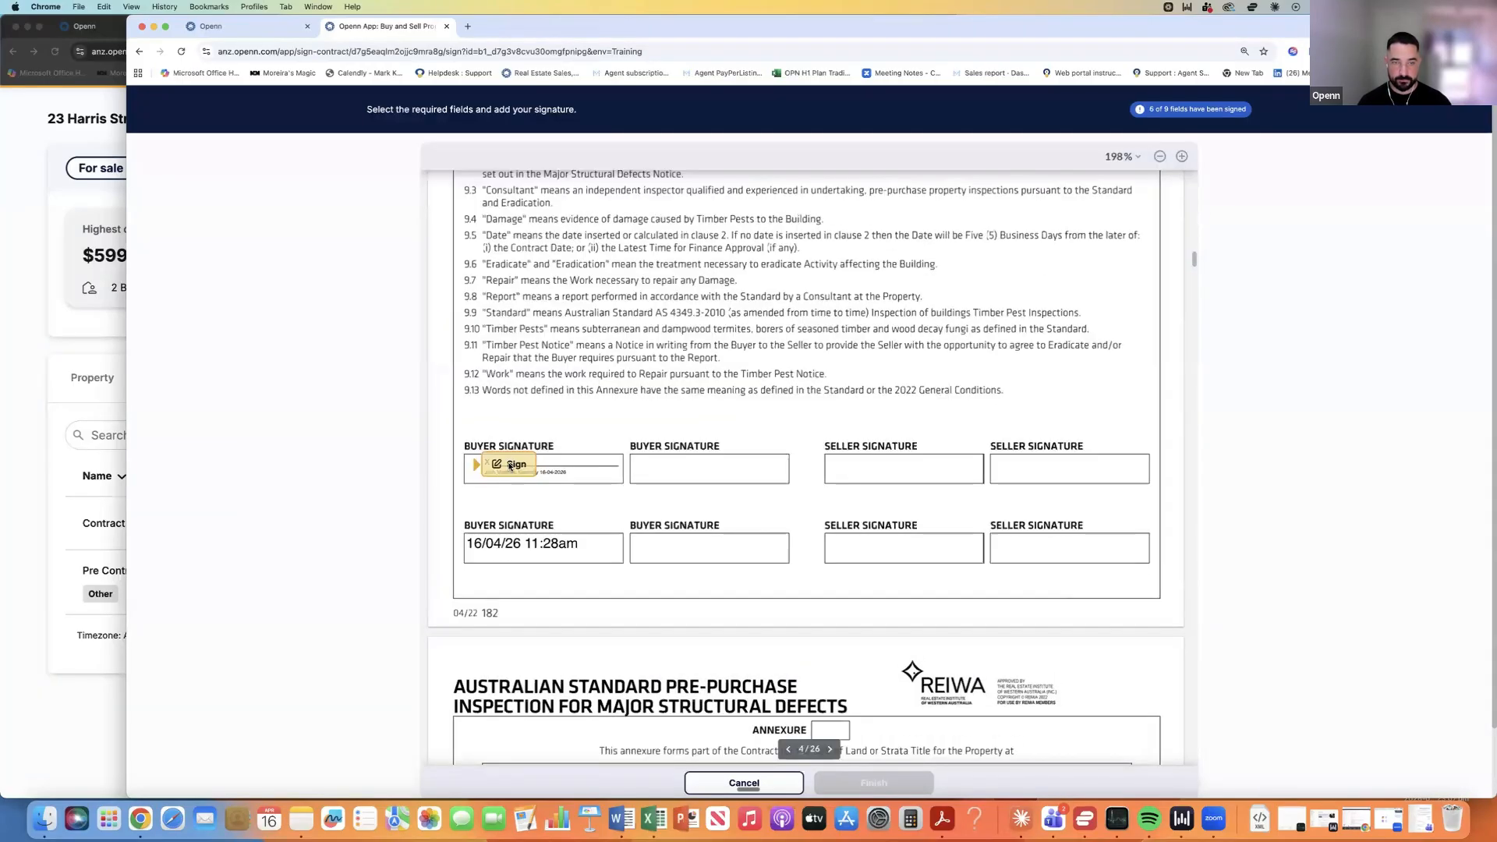
pyautogui.click(533, 469)
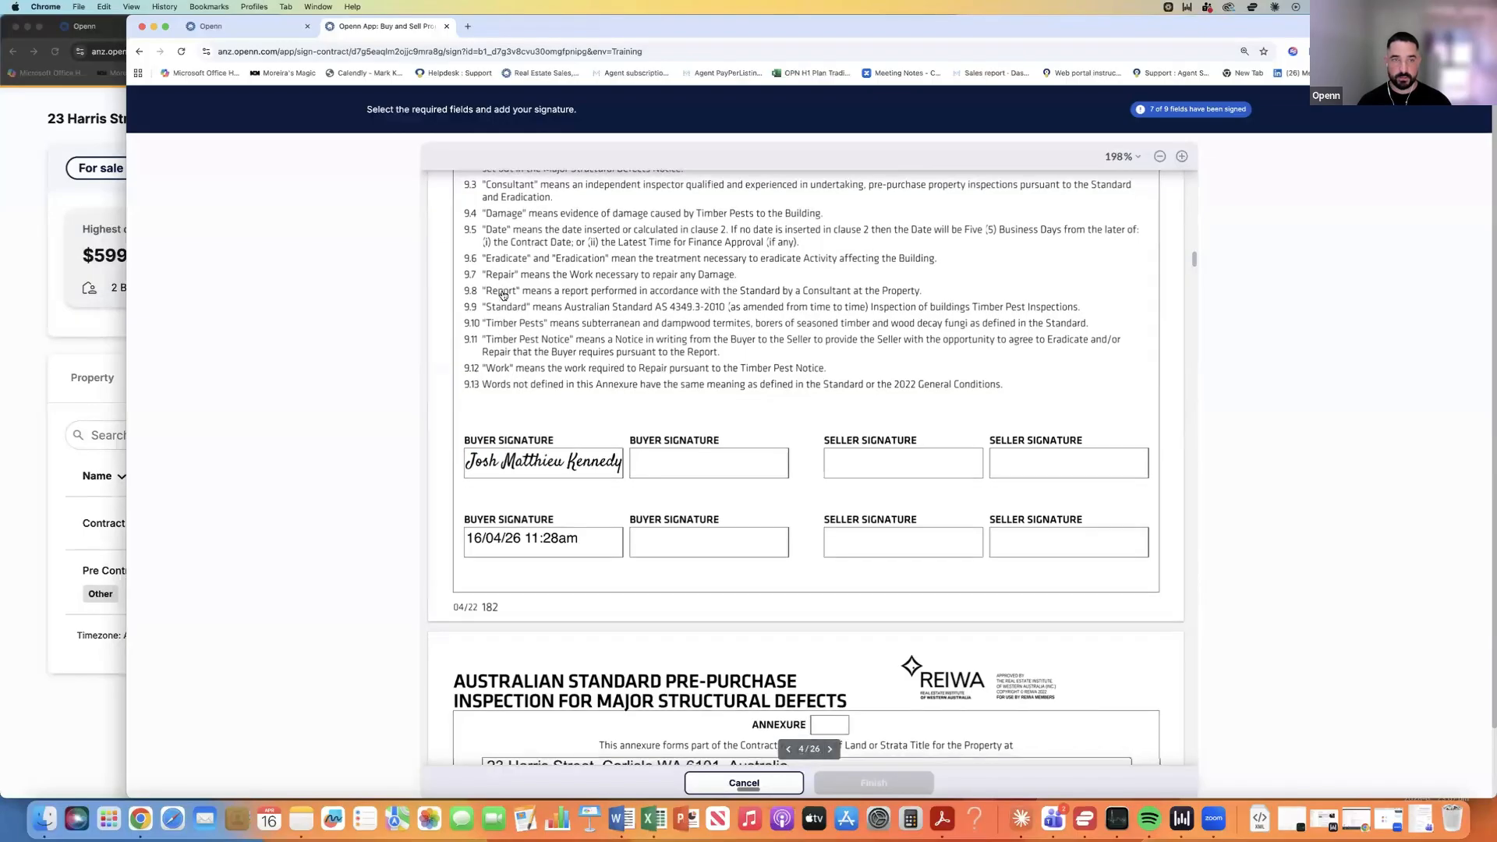
pyautogui.scroll(-16, 499, 468)
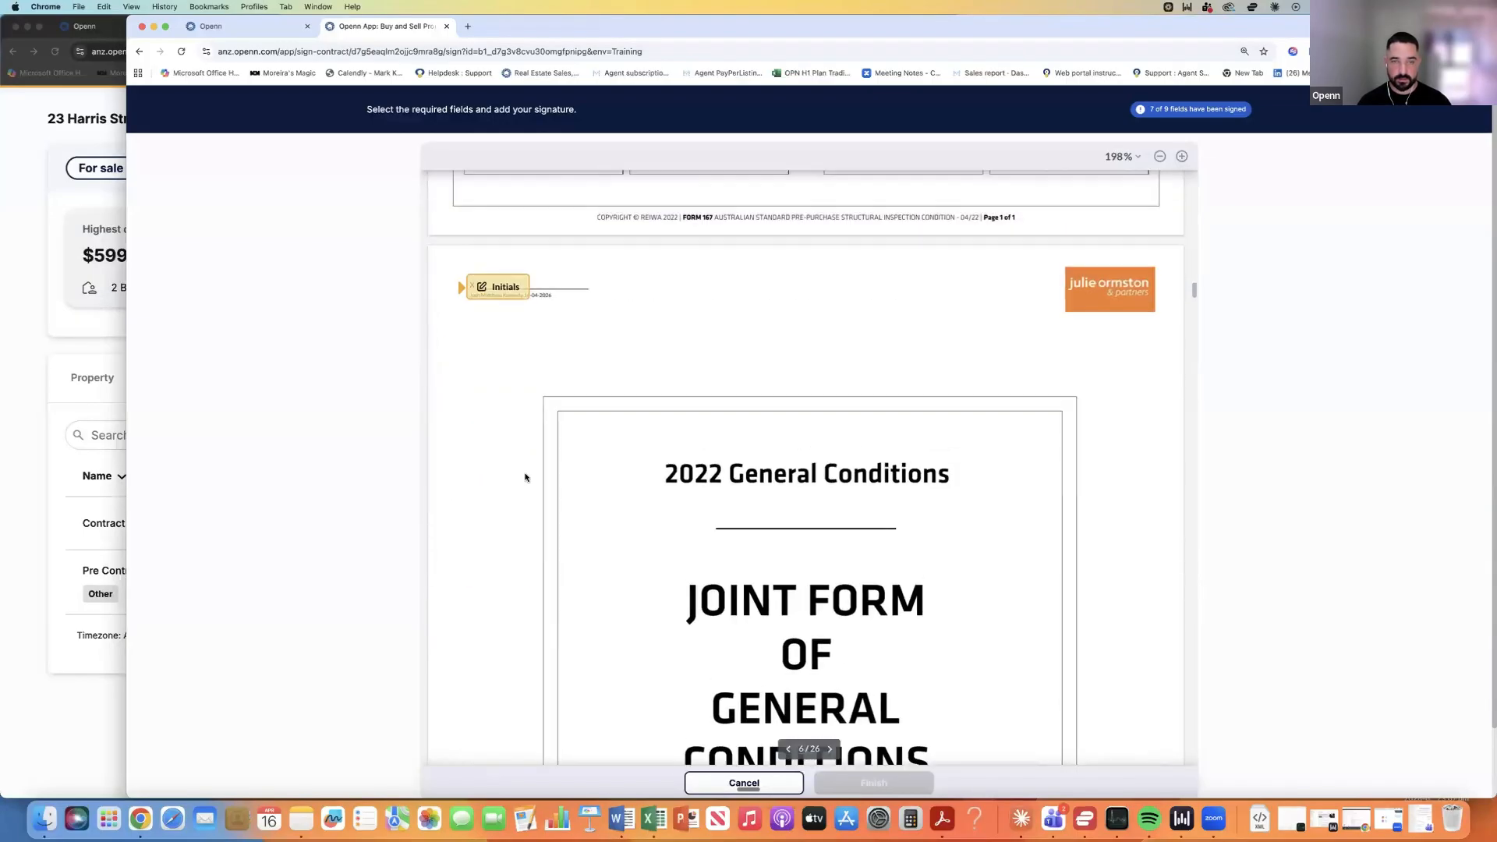
pyautogui.click(515, 464)
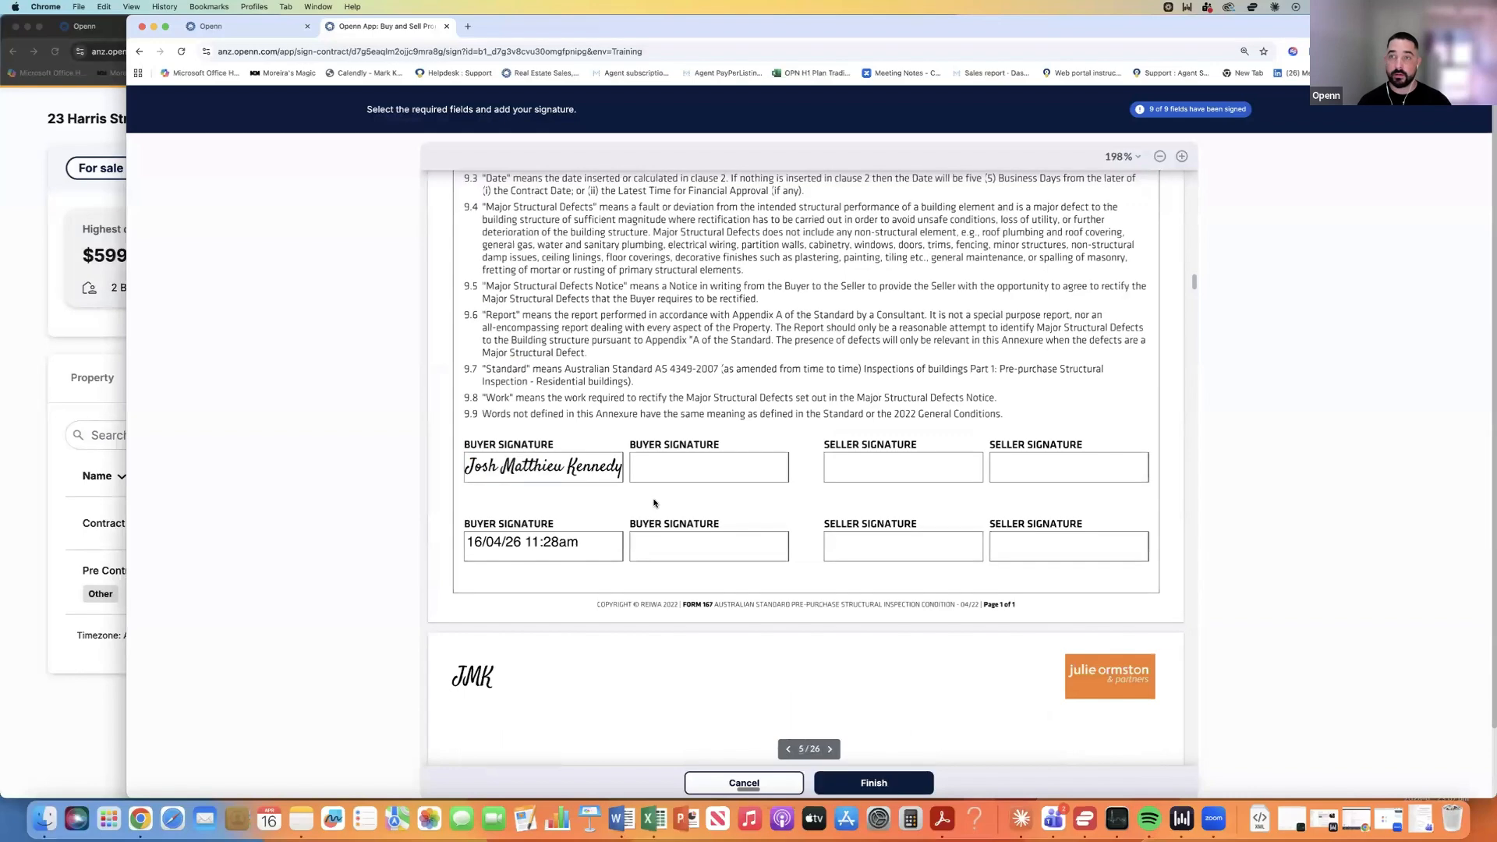
pyautogui.click(870, 782)
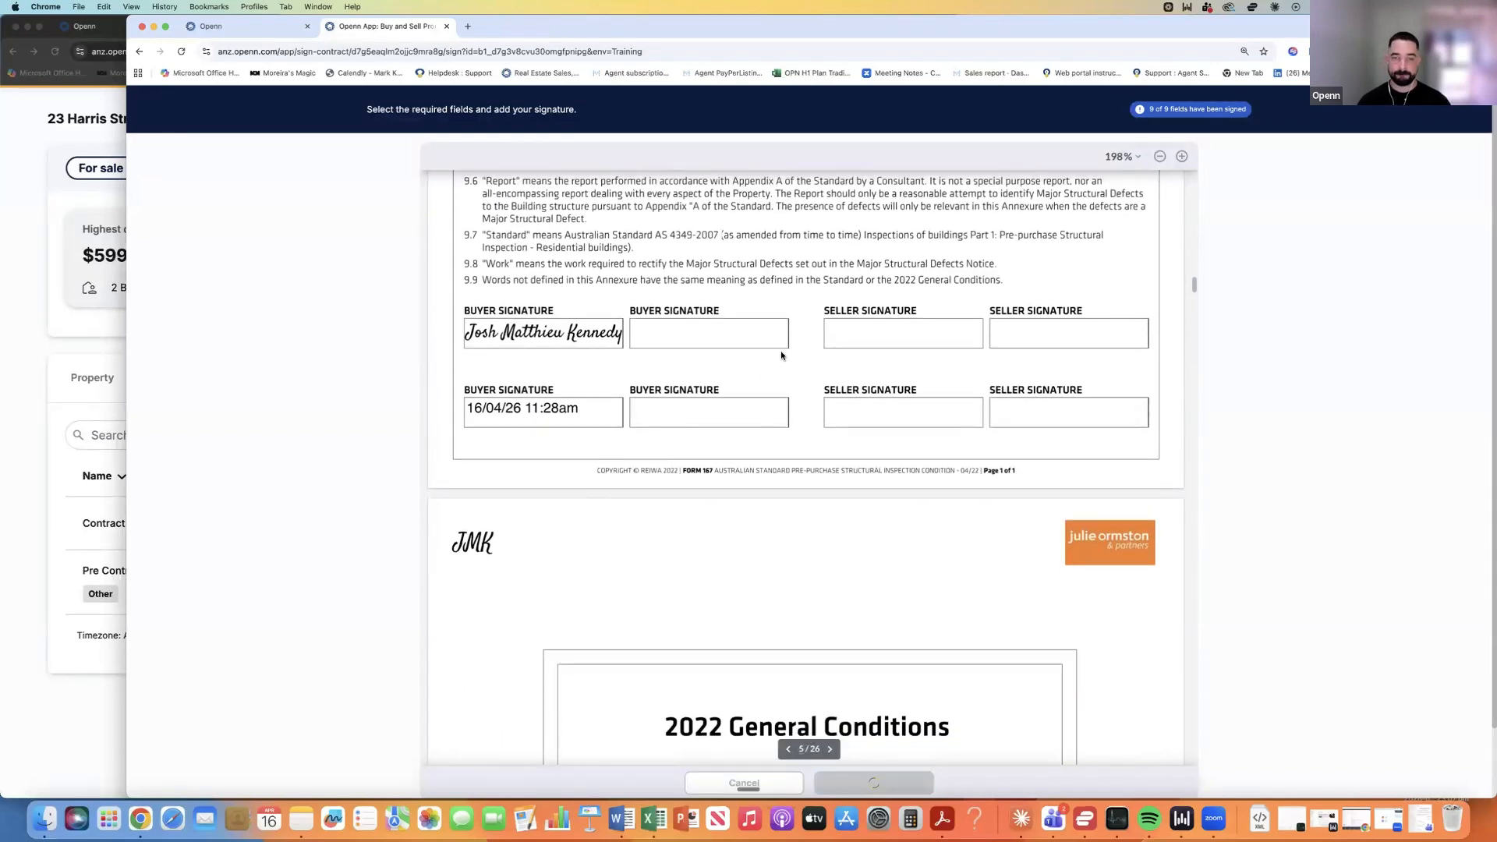
pyautogui.click(810, 324)
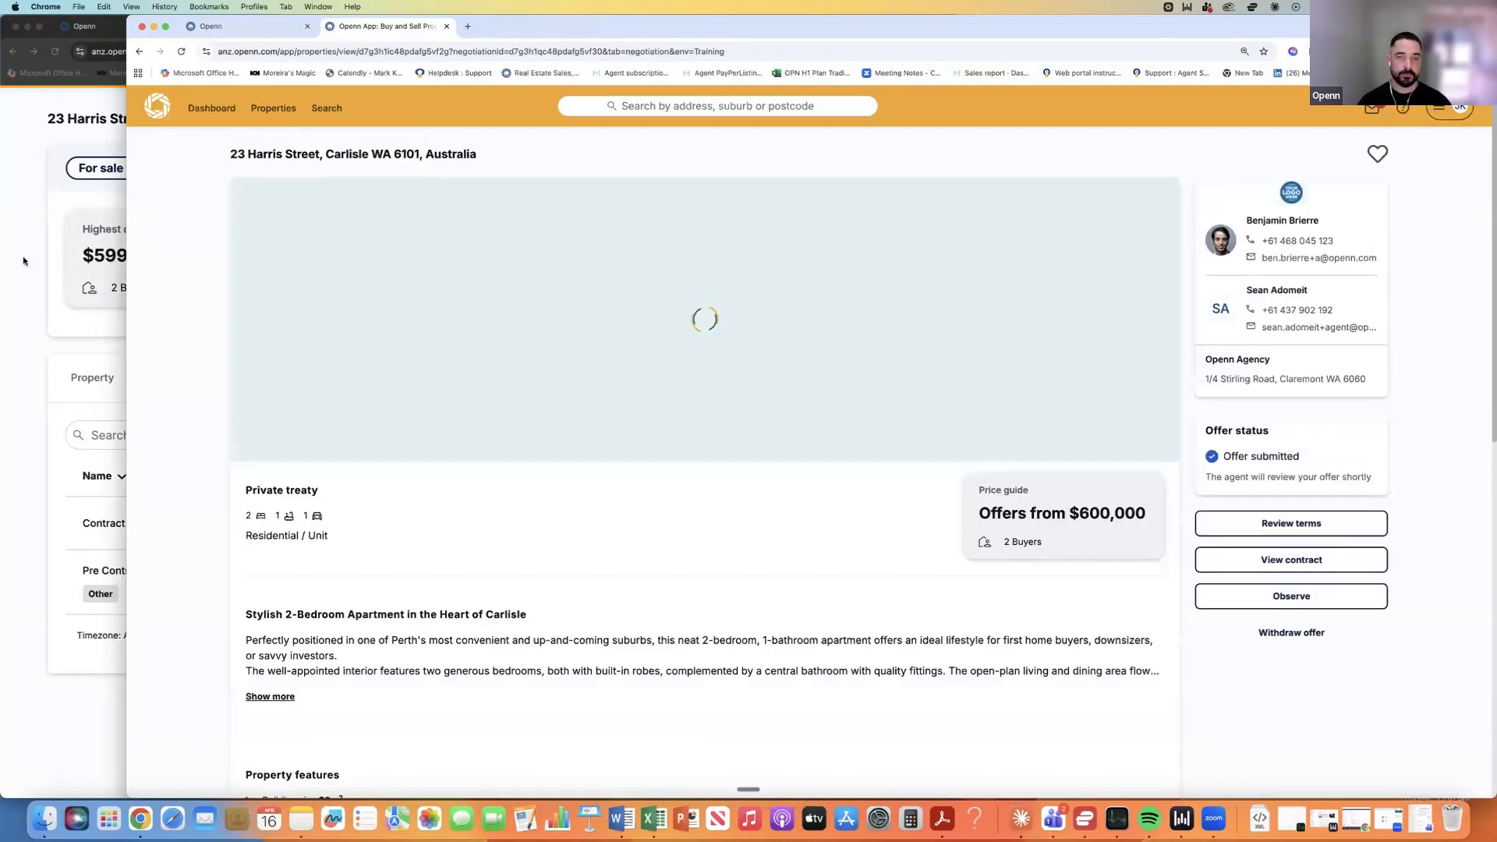
# Restore the agent window, reload, and confirm Contract of sale - Josh.pdf is buyer-signed with the seller pending.
pyautogui.click(22, 256)
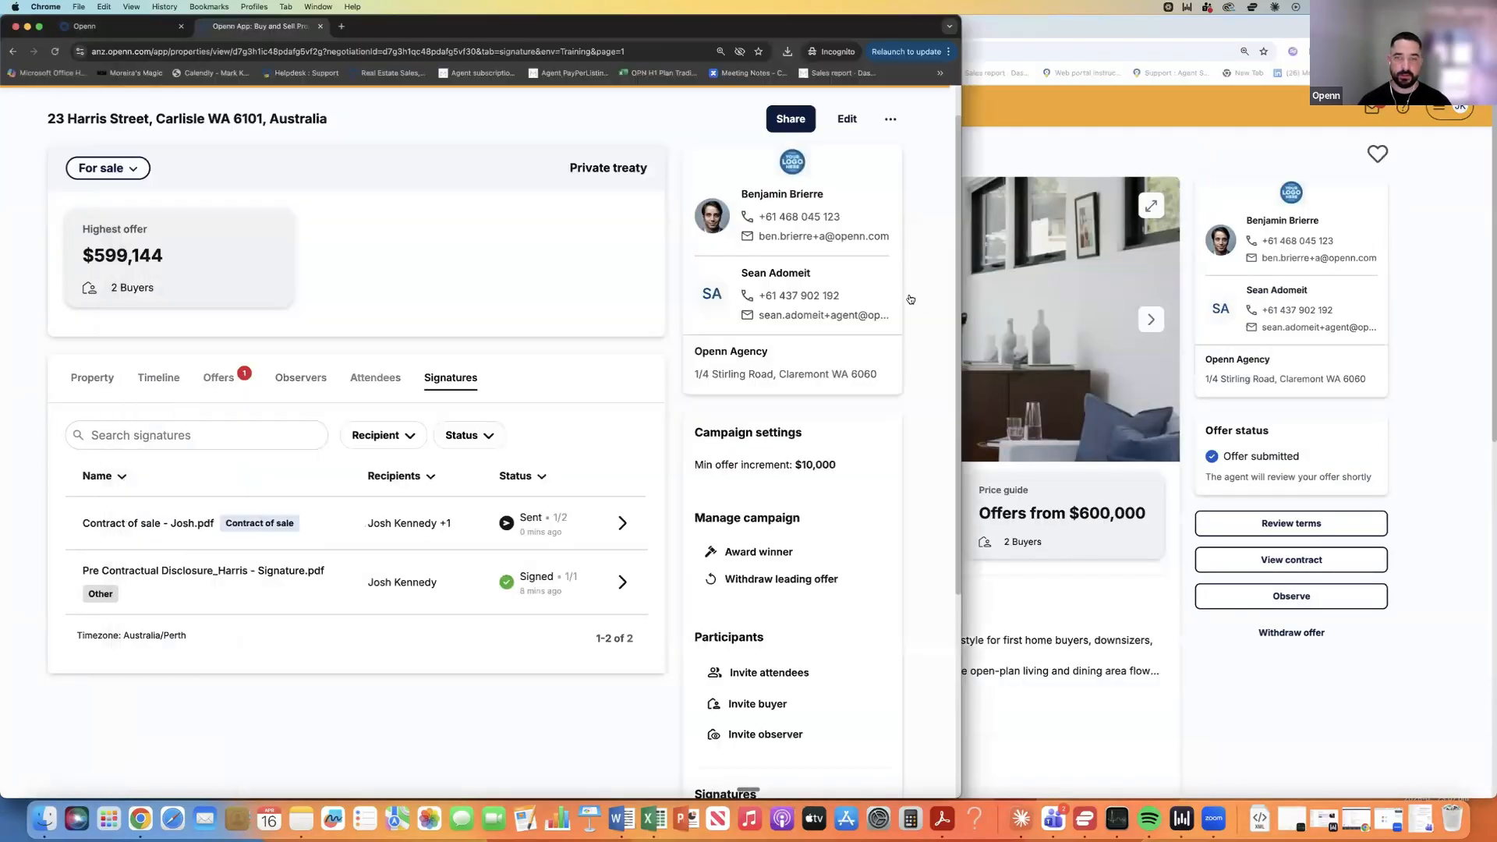
pyautogui.moveTo(962, 320); pyautogui.dragTo(1403, 316)
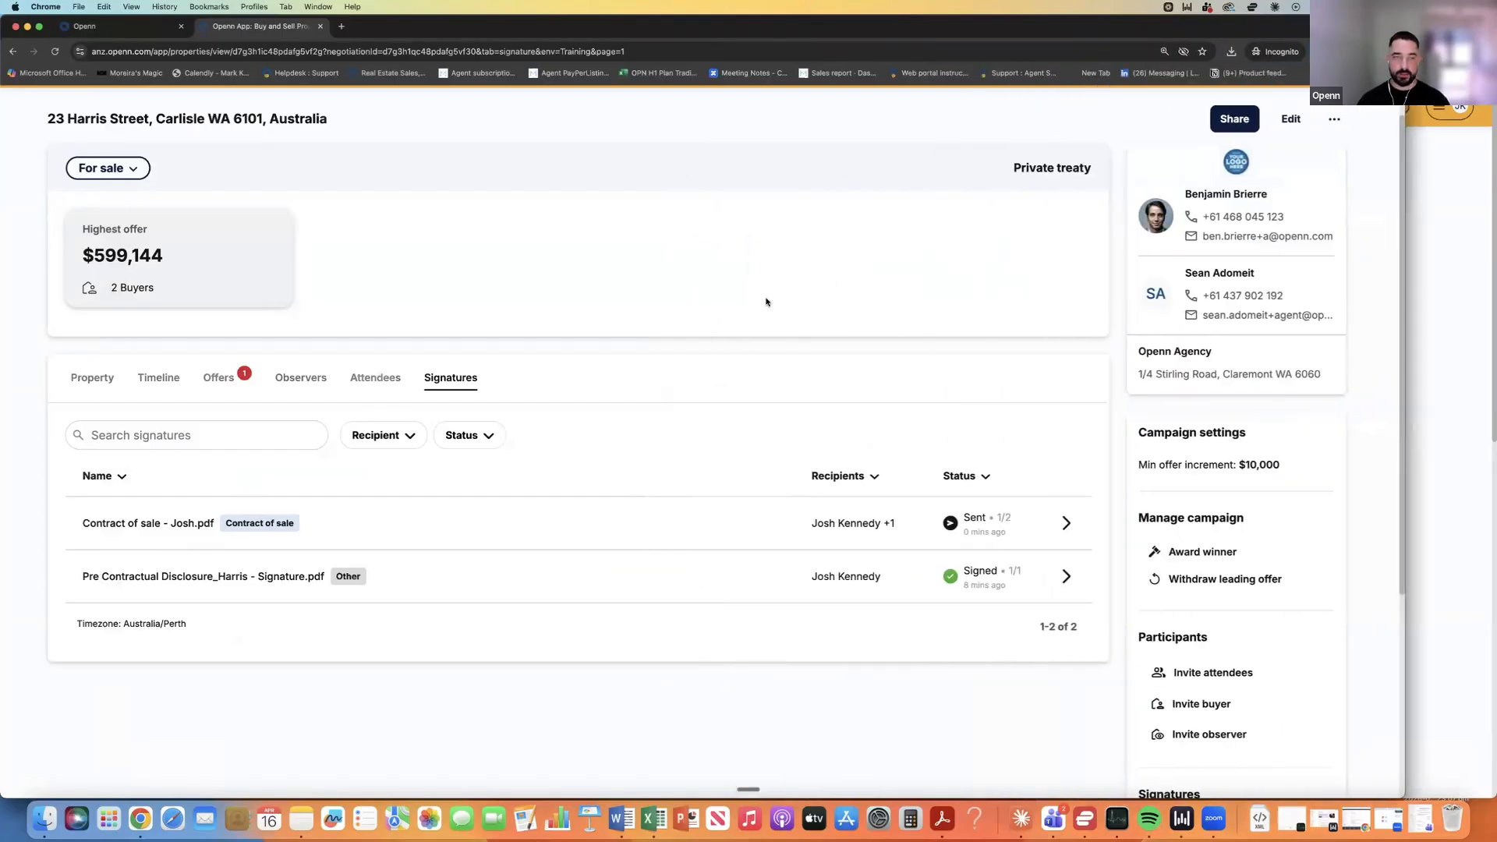
pyautogui.click(54, 52)
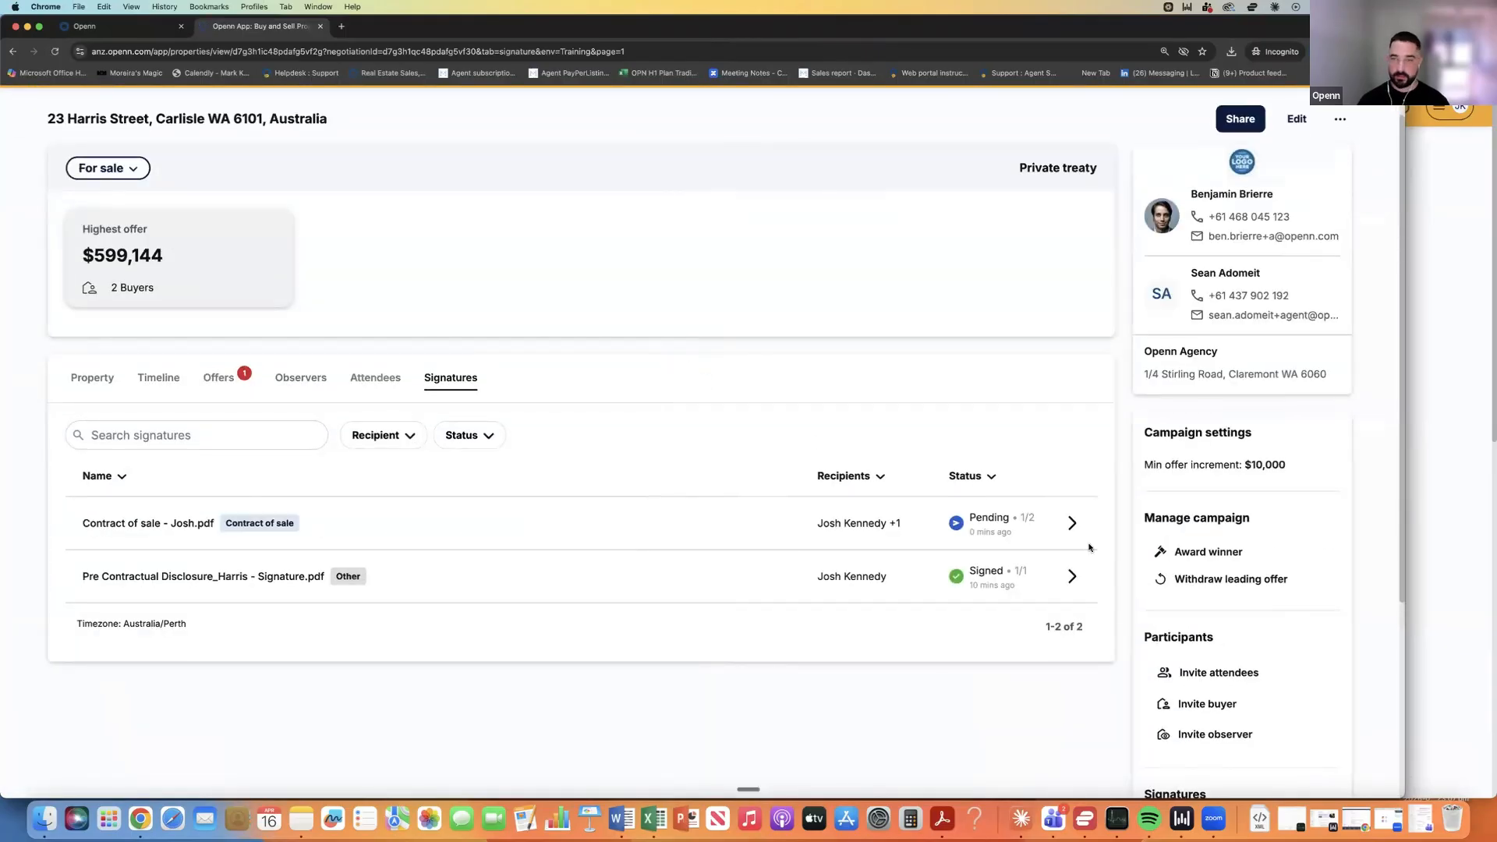
pyautogui.click(1072, 523)
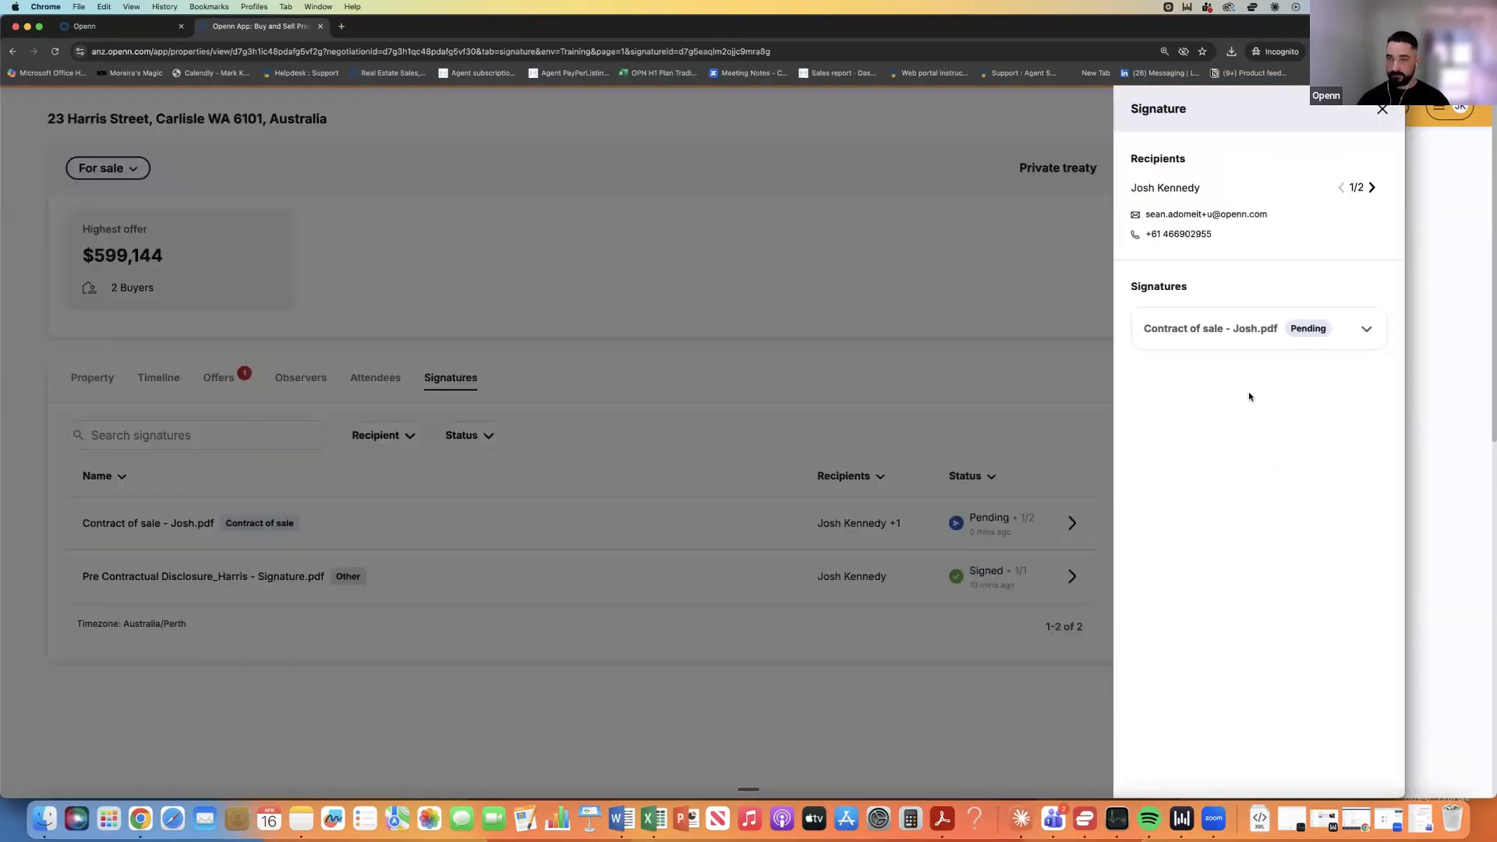
pyautogui.click(1365, 329)
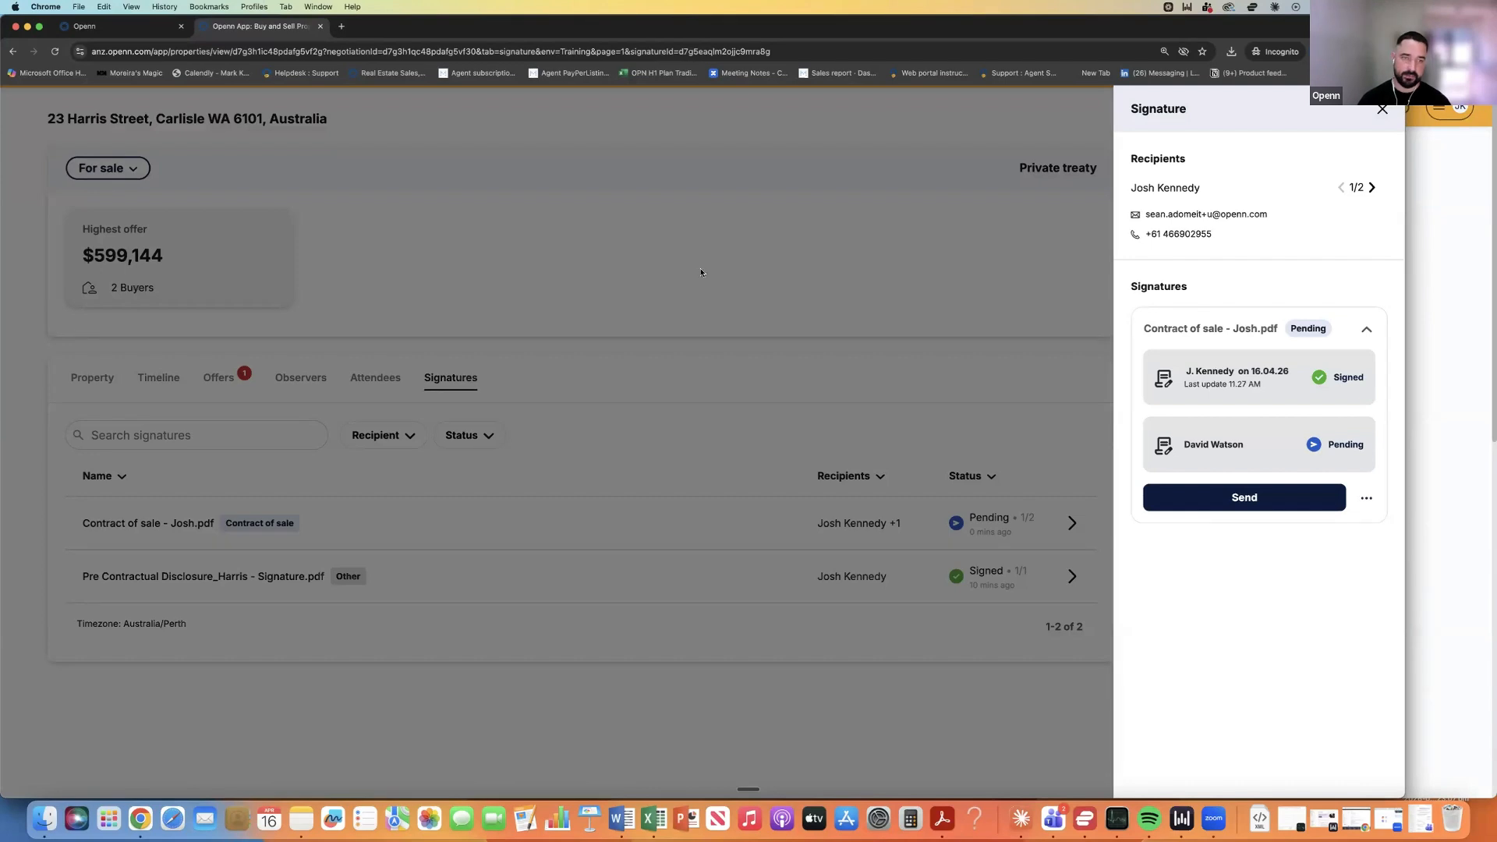
pyautogui.click(754, 271)
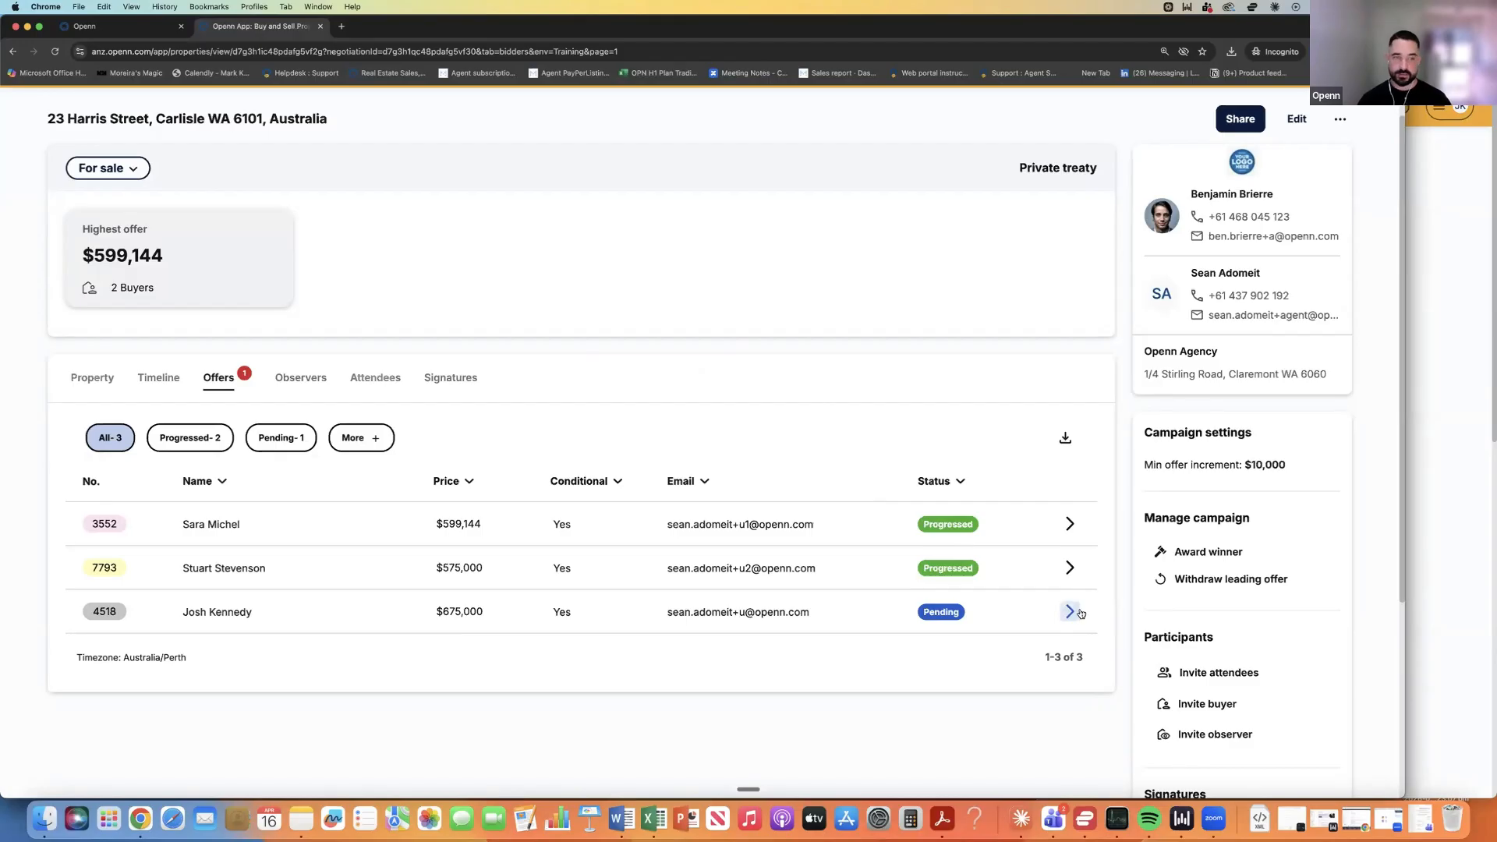
# Download the contract as Contract of sale - Josh.pdf to Downloads and exit the preview.
pyautogui.click(471, 380)
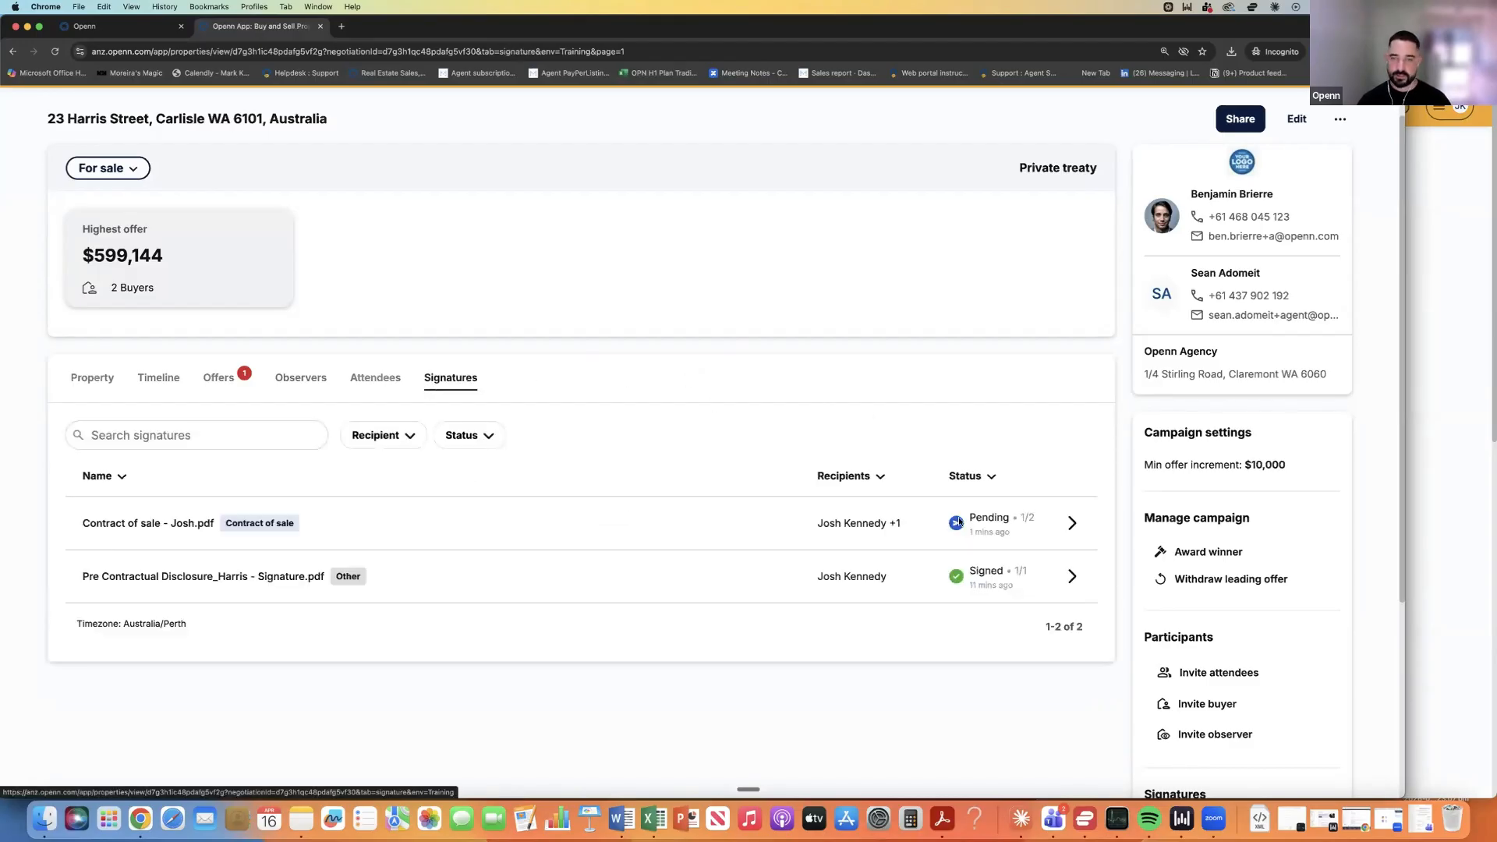
pyautogui.click(1074, 522)
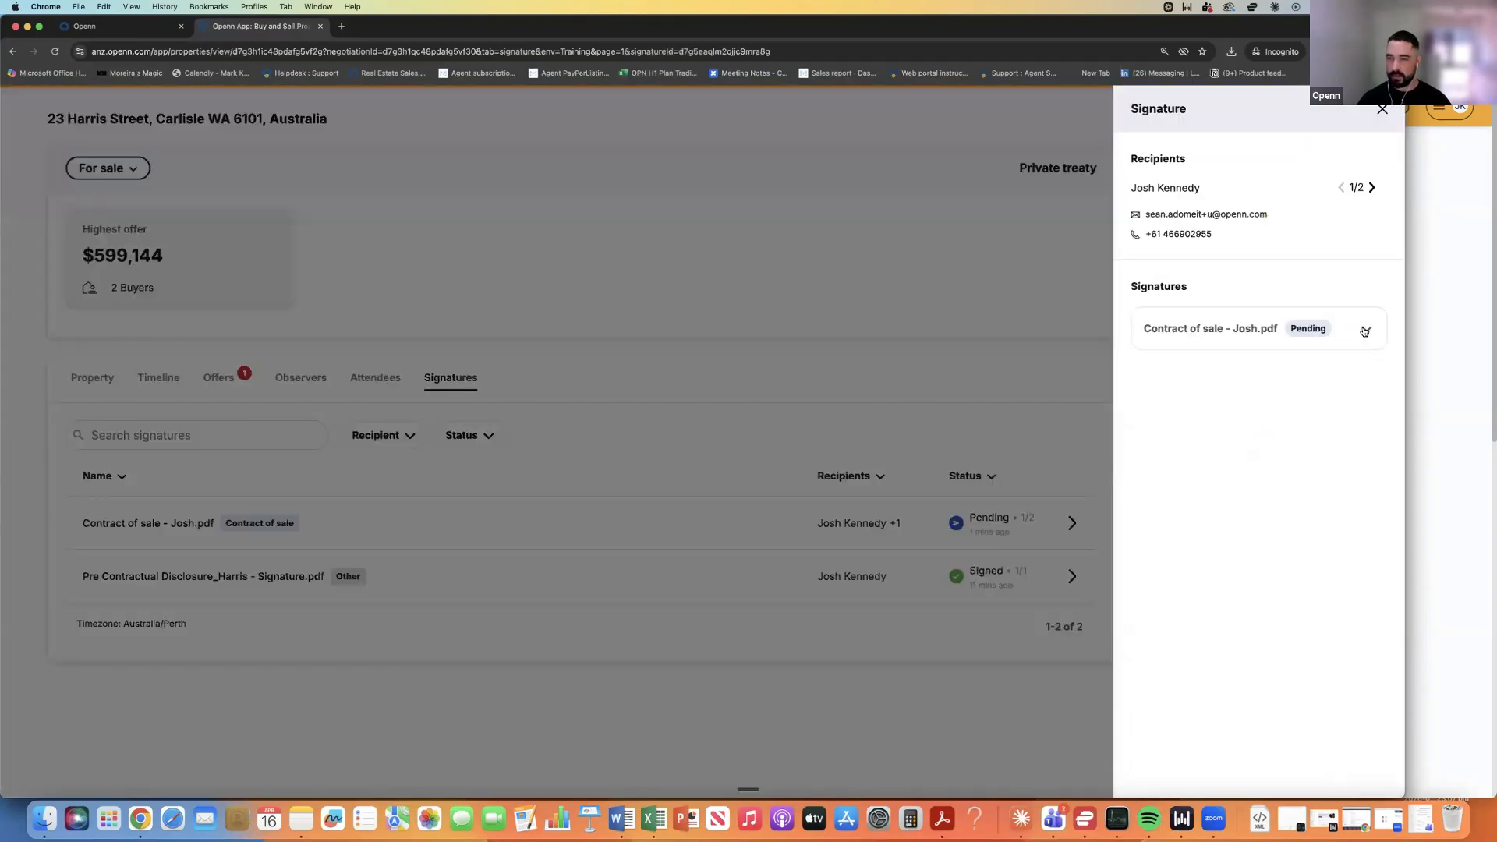
pyautogui.click(1365, 330)
pyautogui.click(1368, 499)
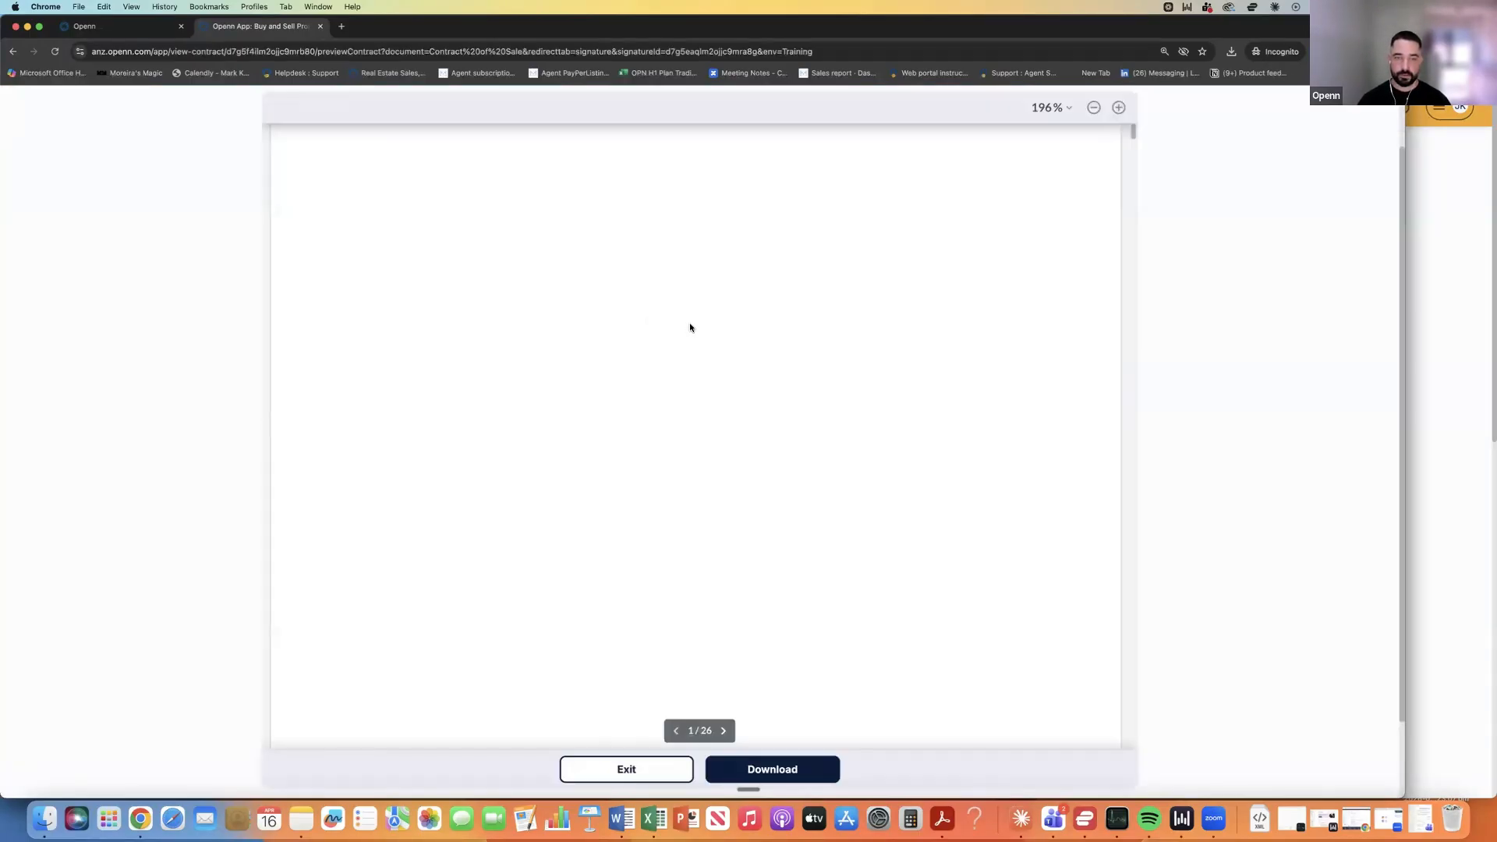
pyautogui.scroll(-3, 690, 327)
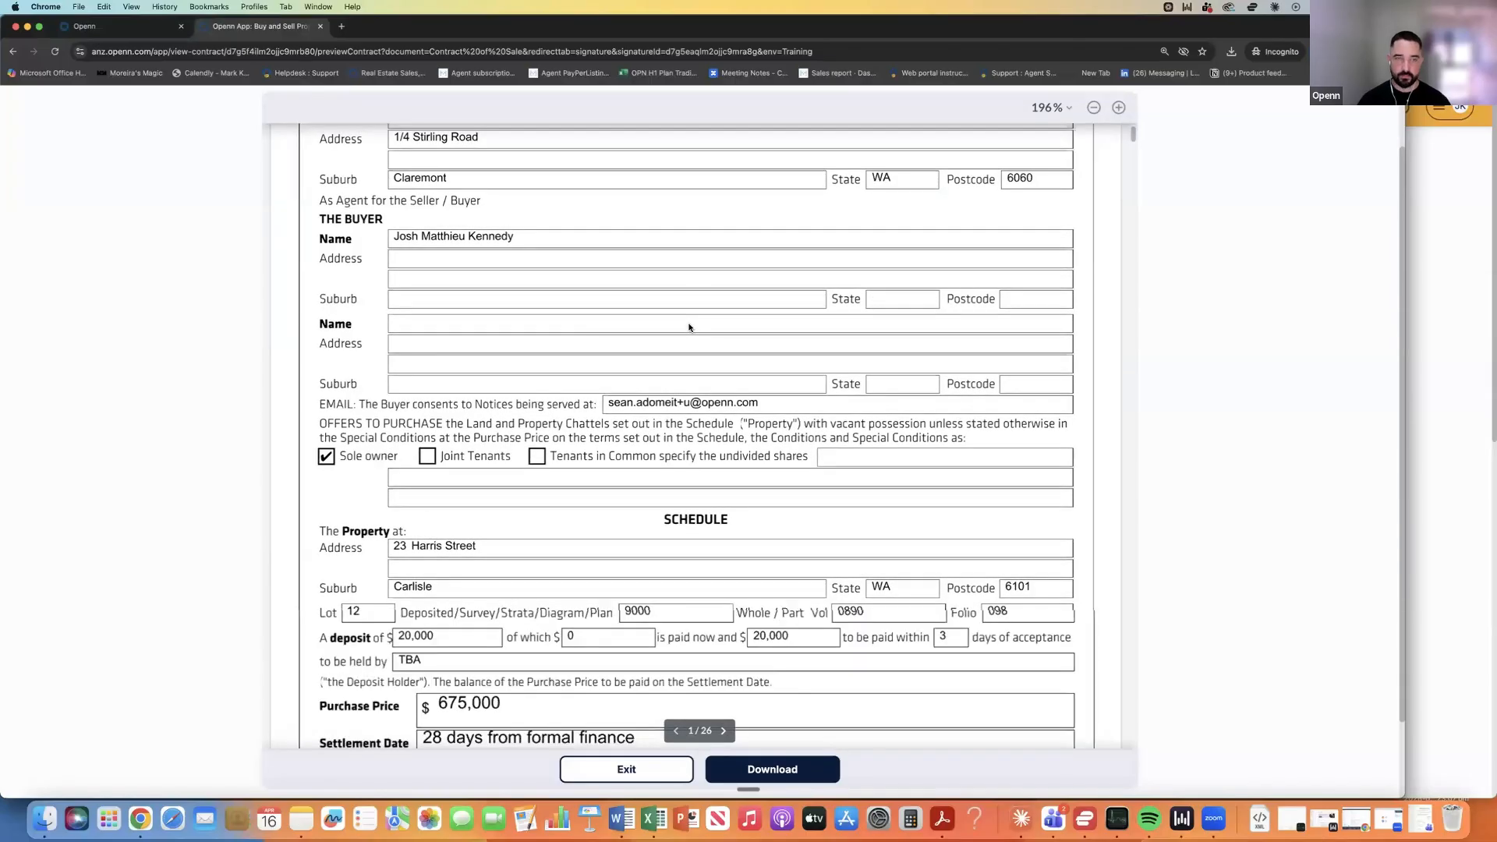
pyautogui.scroll(-2, 690, 327)
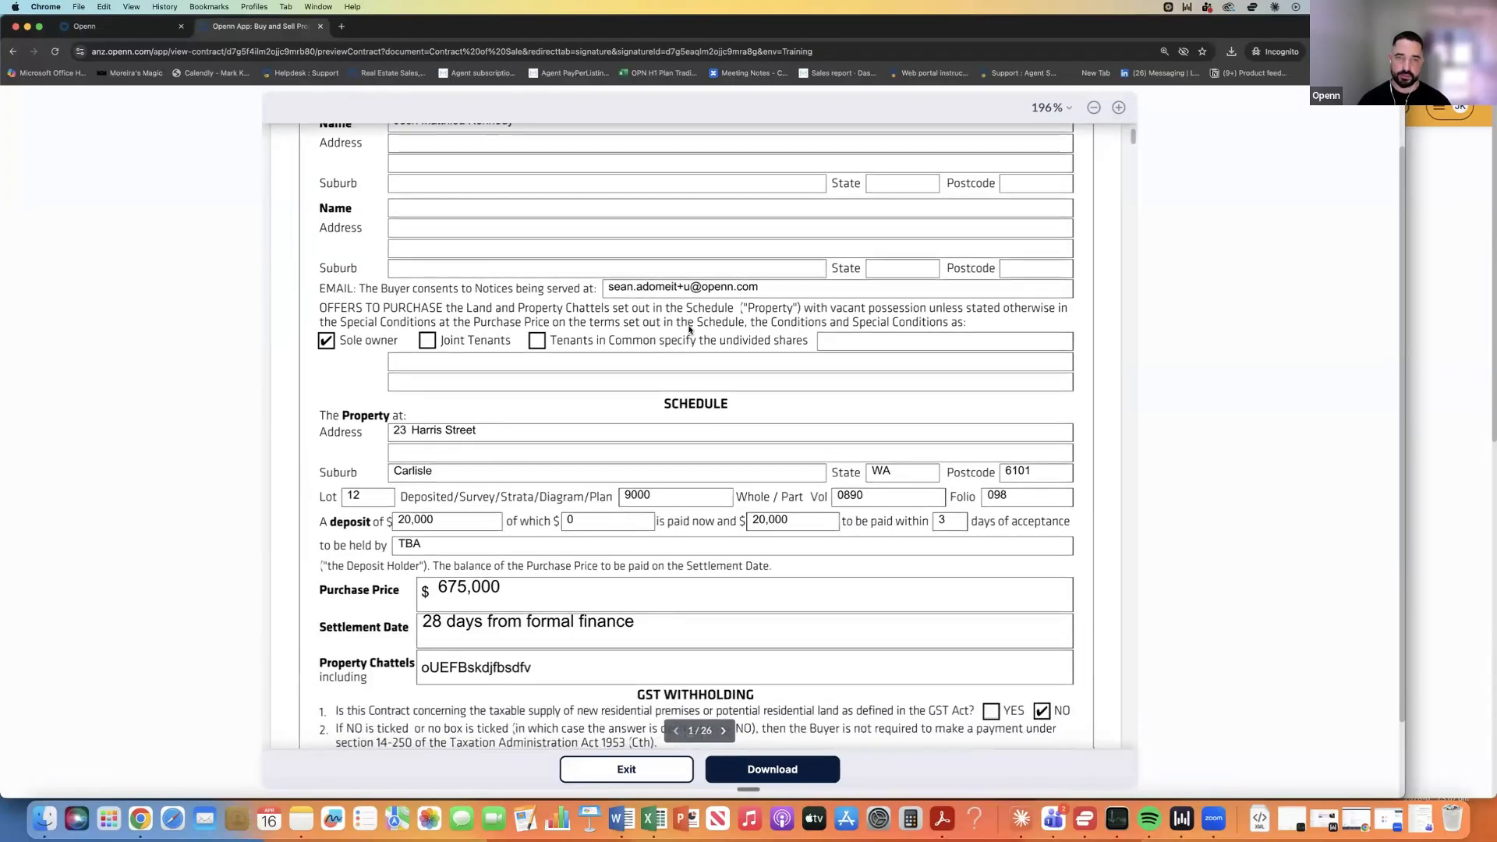
pyautogui.scroll(-3, 690, 329)
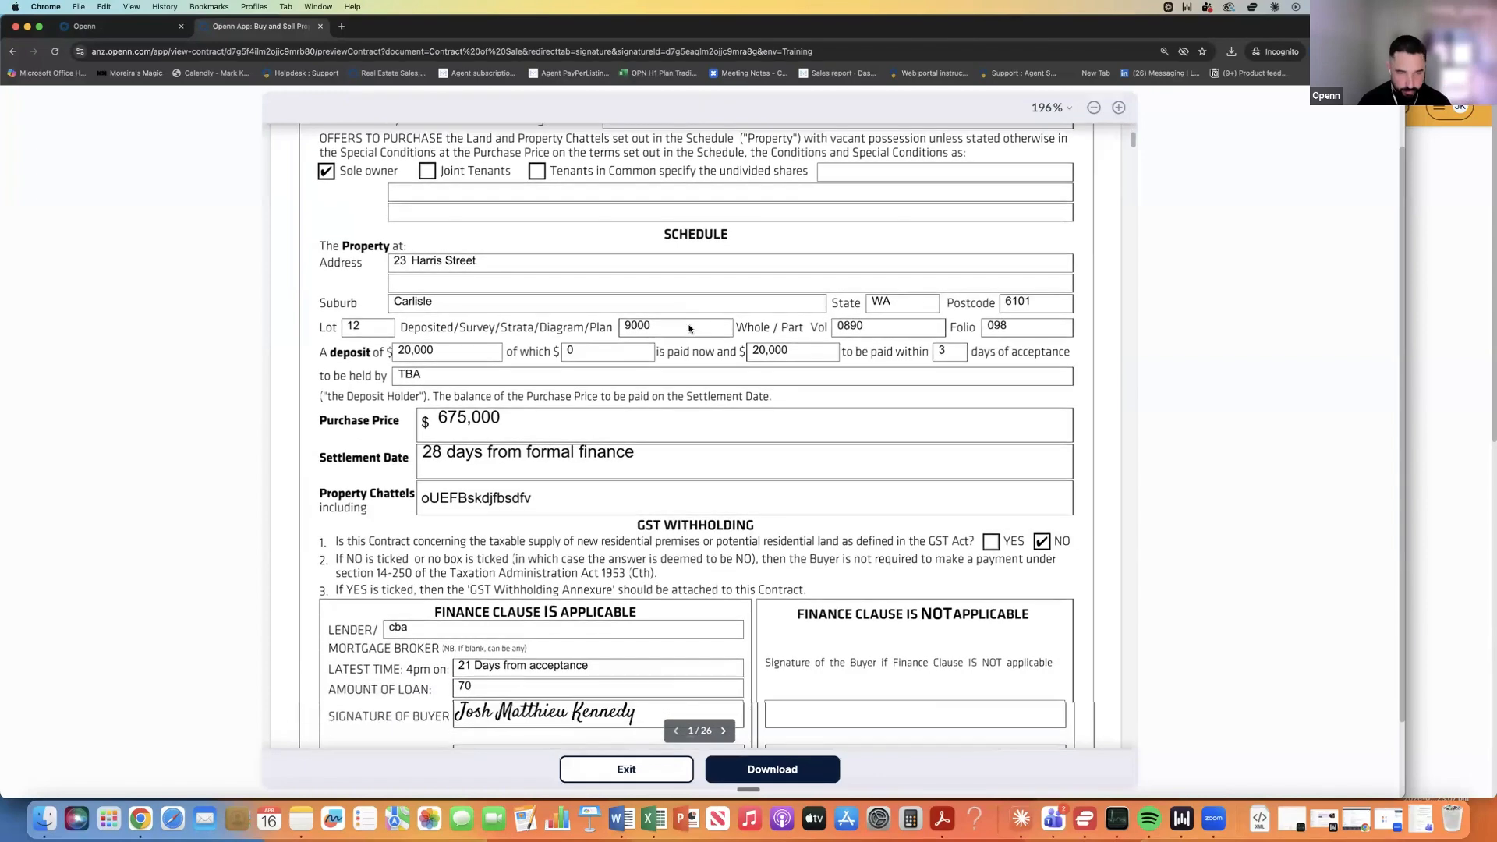
pyautogui.scroll(-1, 690, 329)
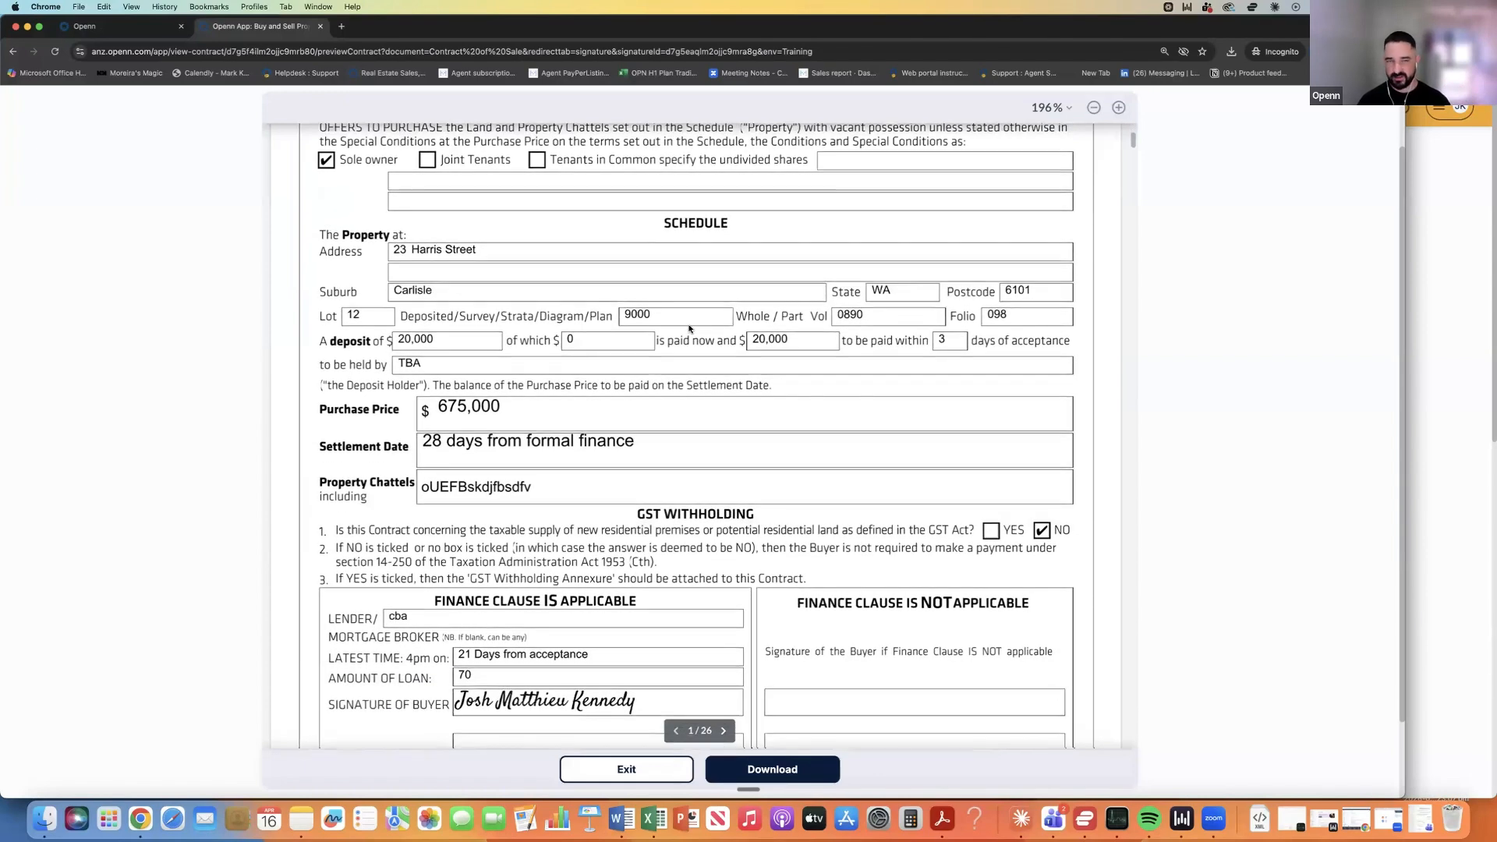
pyautogui.scroll(-1, 690, 329)
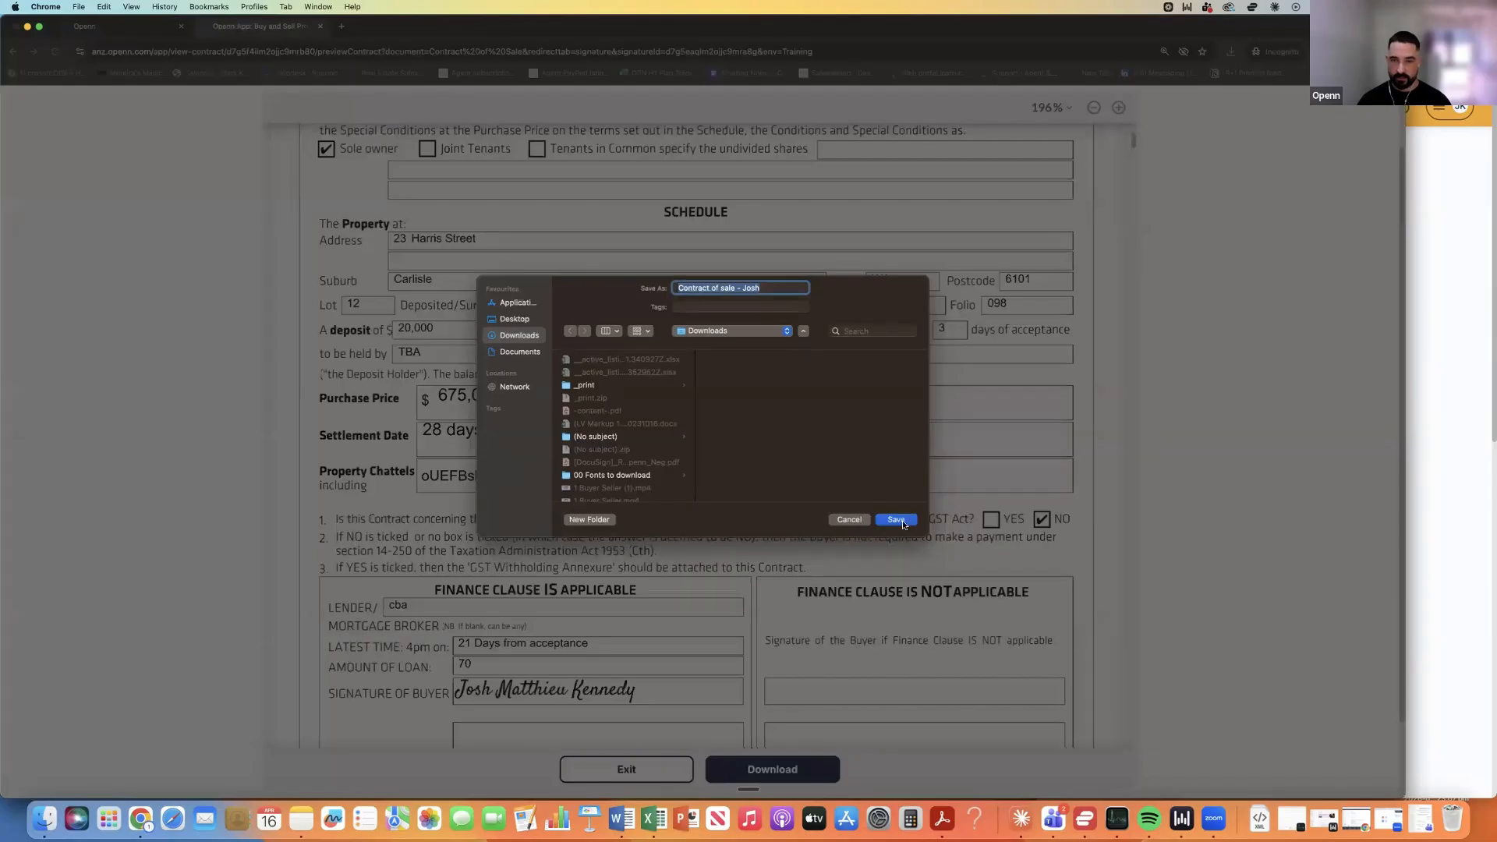
pyautogui.click(902, 523)
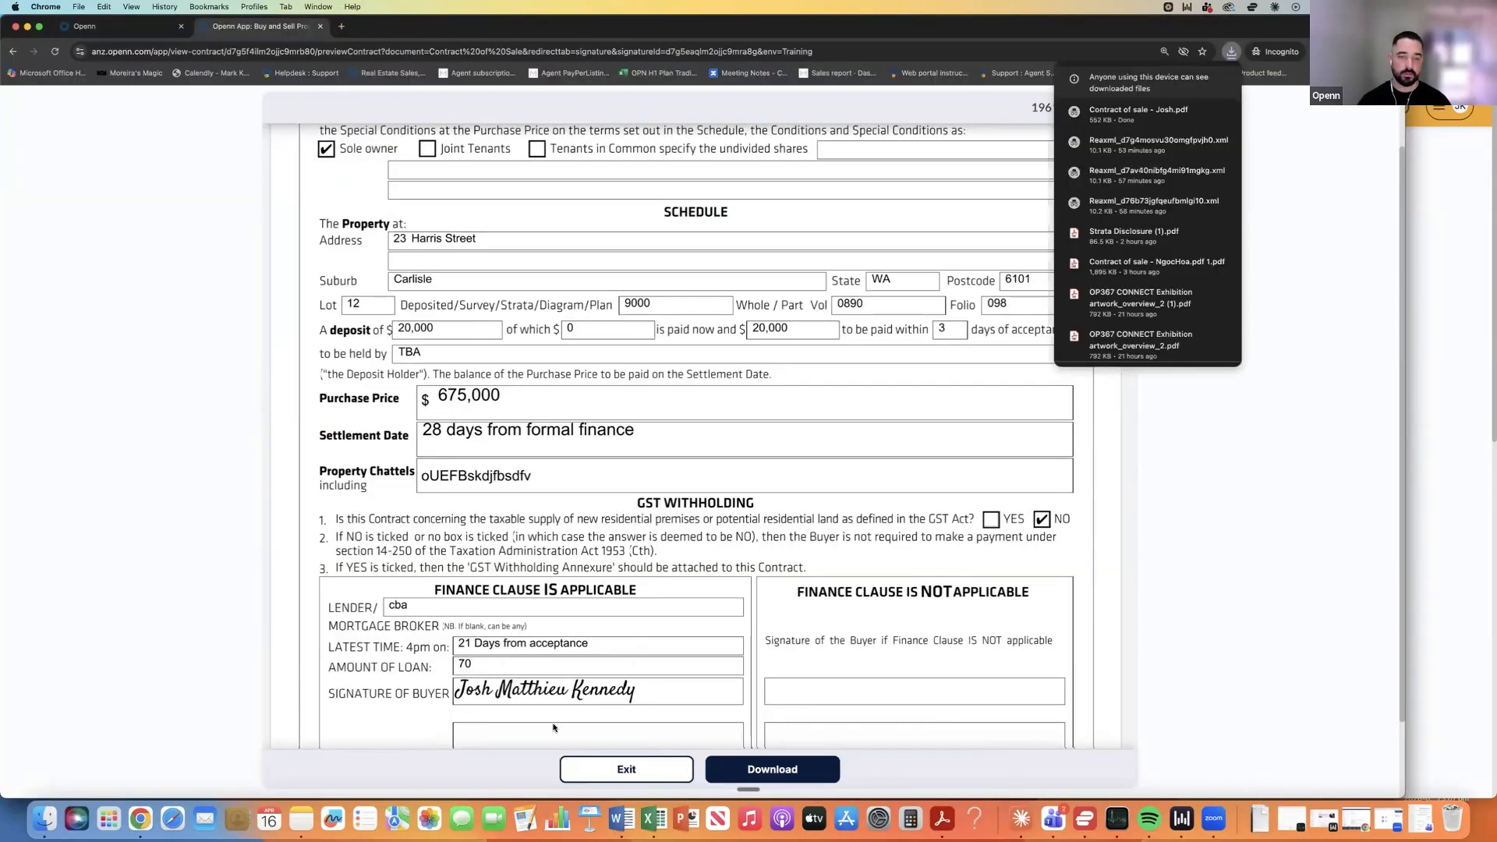
pyautogui.click(627, 769)
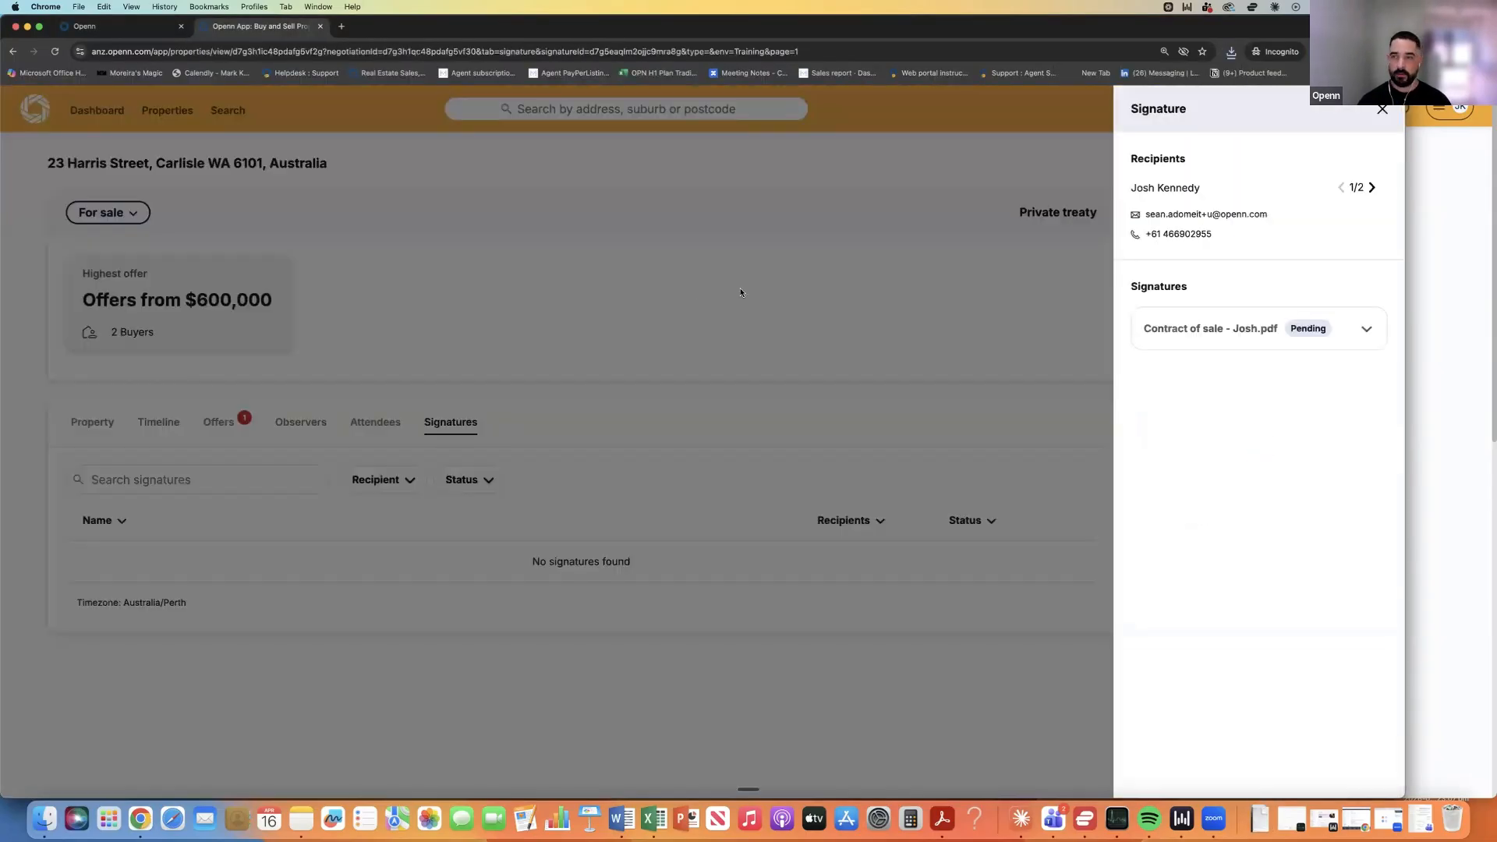
# Start a file upload in the property's Documents list.
pyautogui.click(1049, 224)
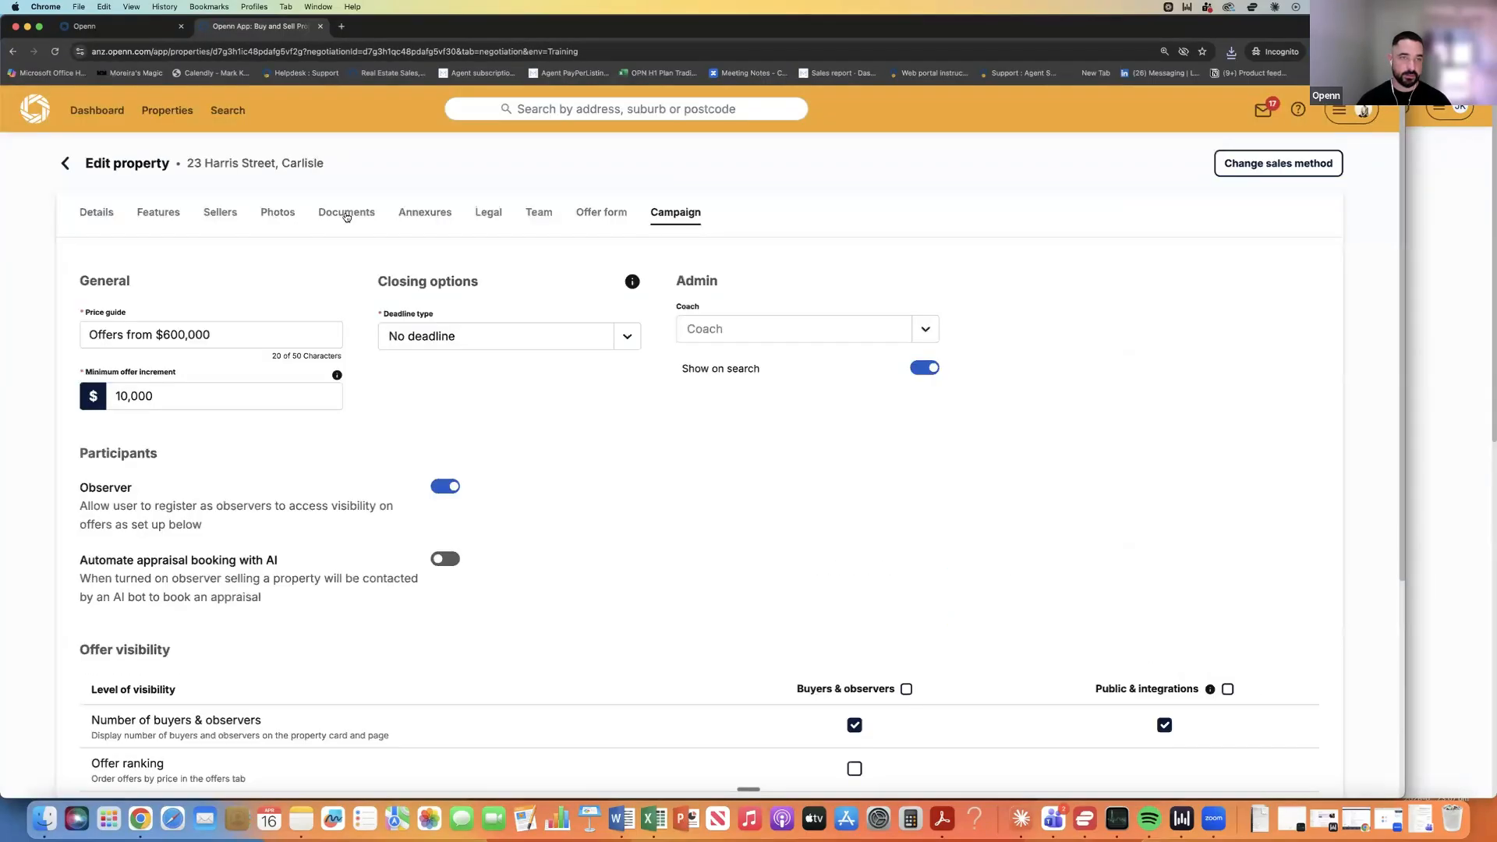
pyautogui.click(347, 217)
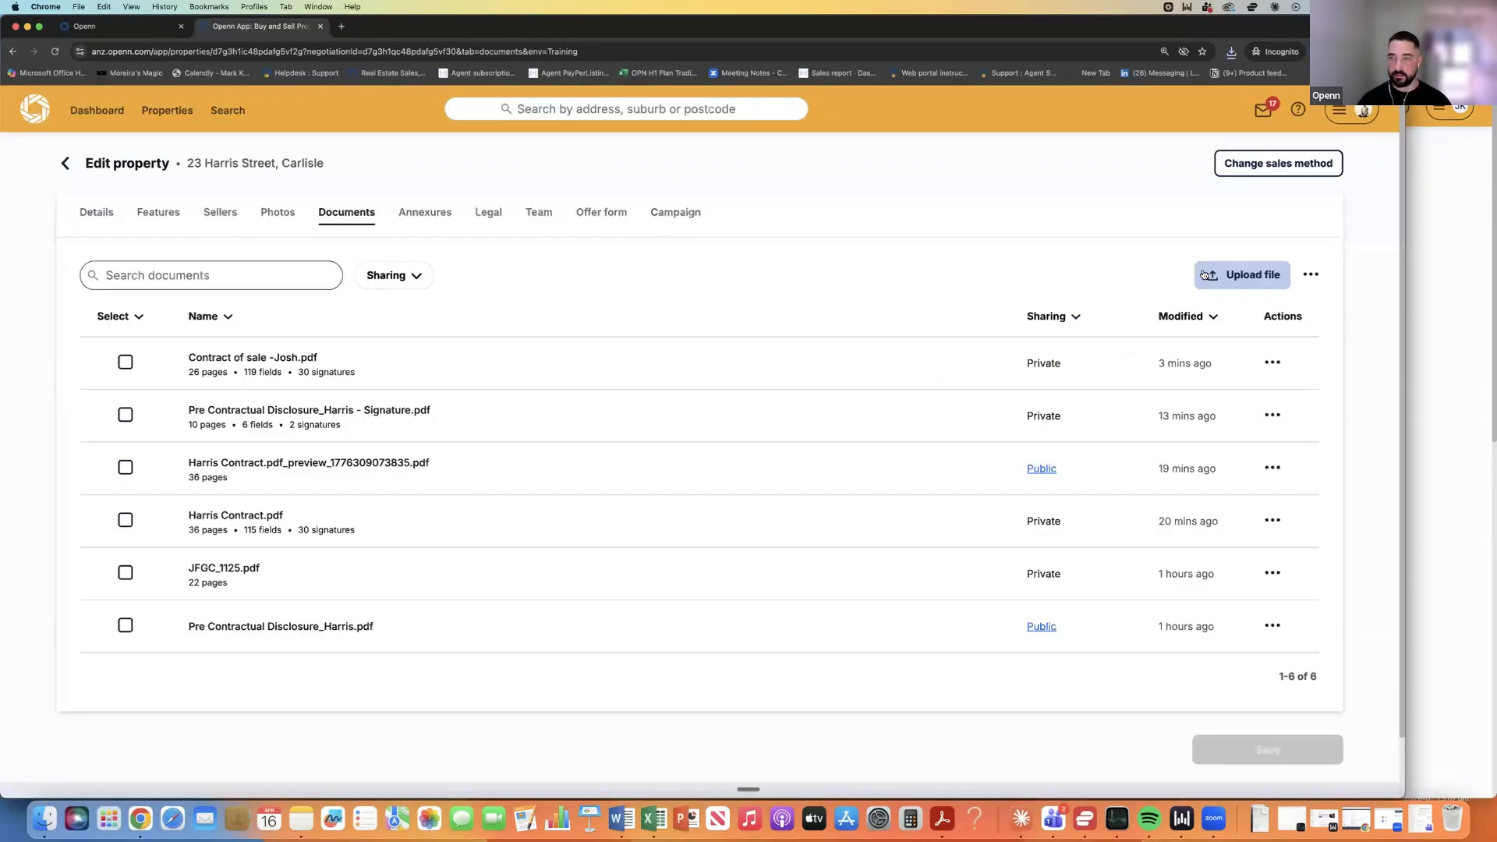
pyautogui.click(1243, 275)
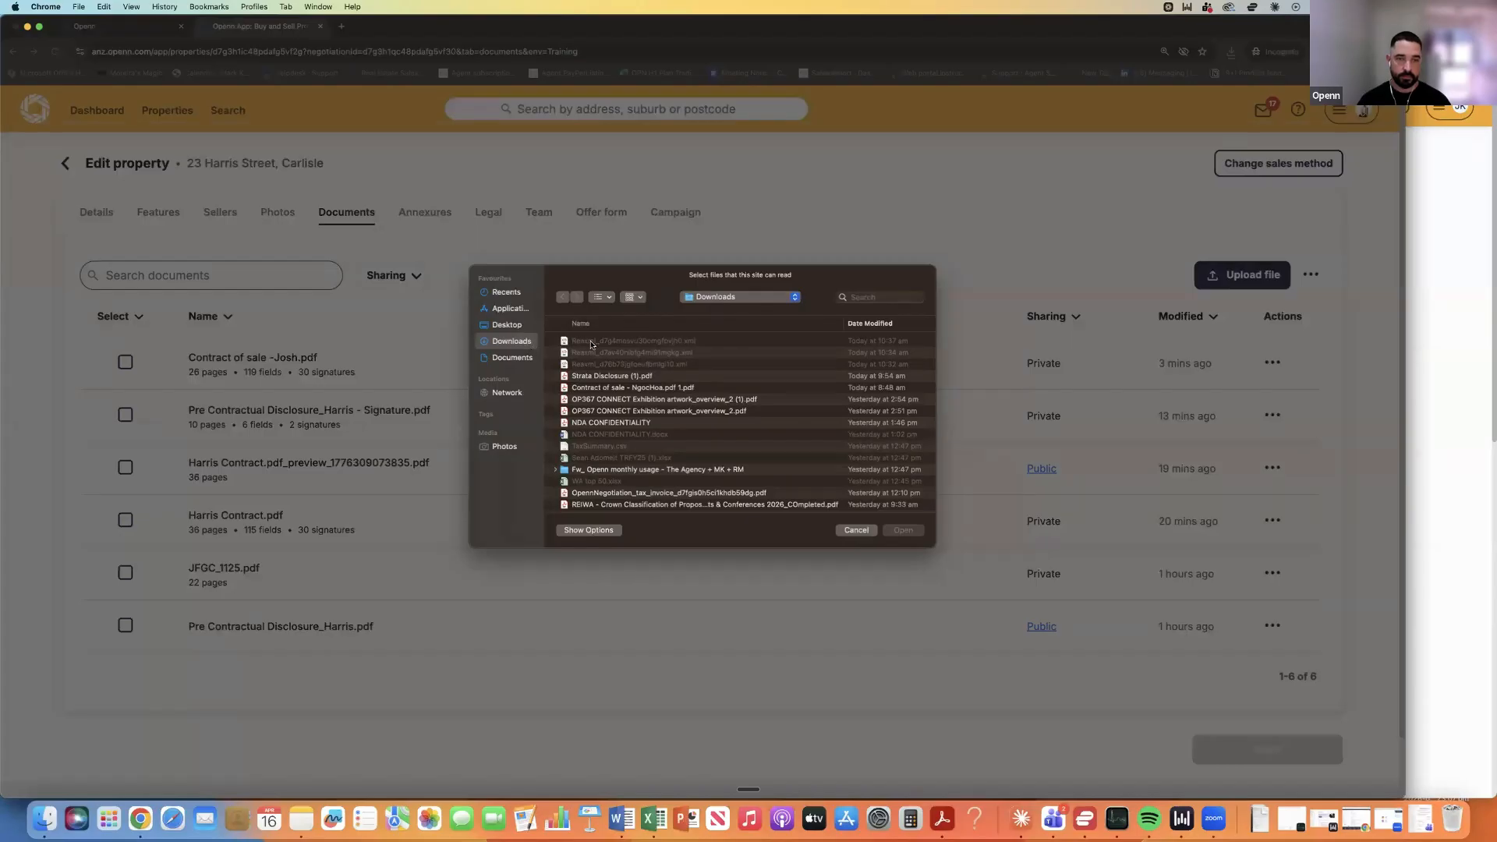
# Upload Contract of sale - Josh.pdf to the documents, then open the $675,000 buyer's offer details.
pyautogui.doubleClick(776, 343)
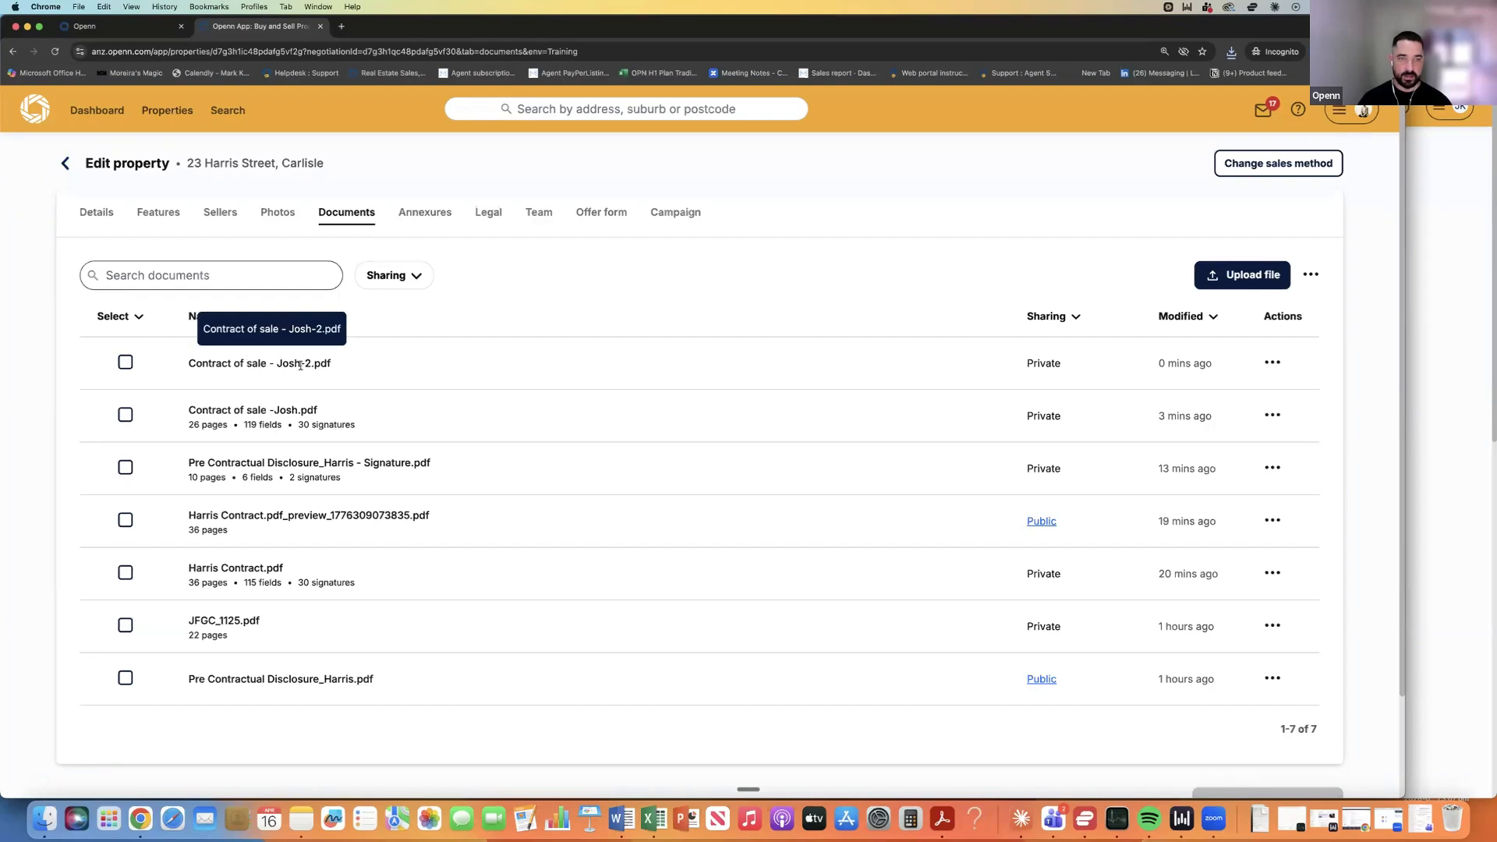
pyautogui.click(60, 170)
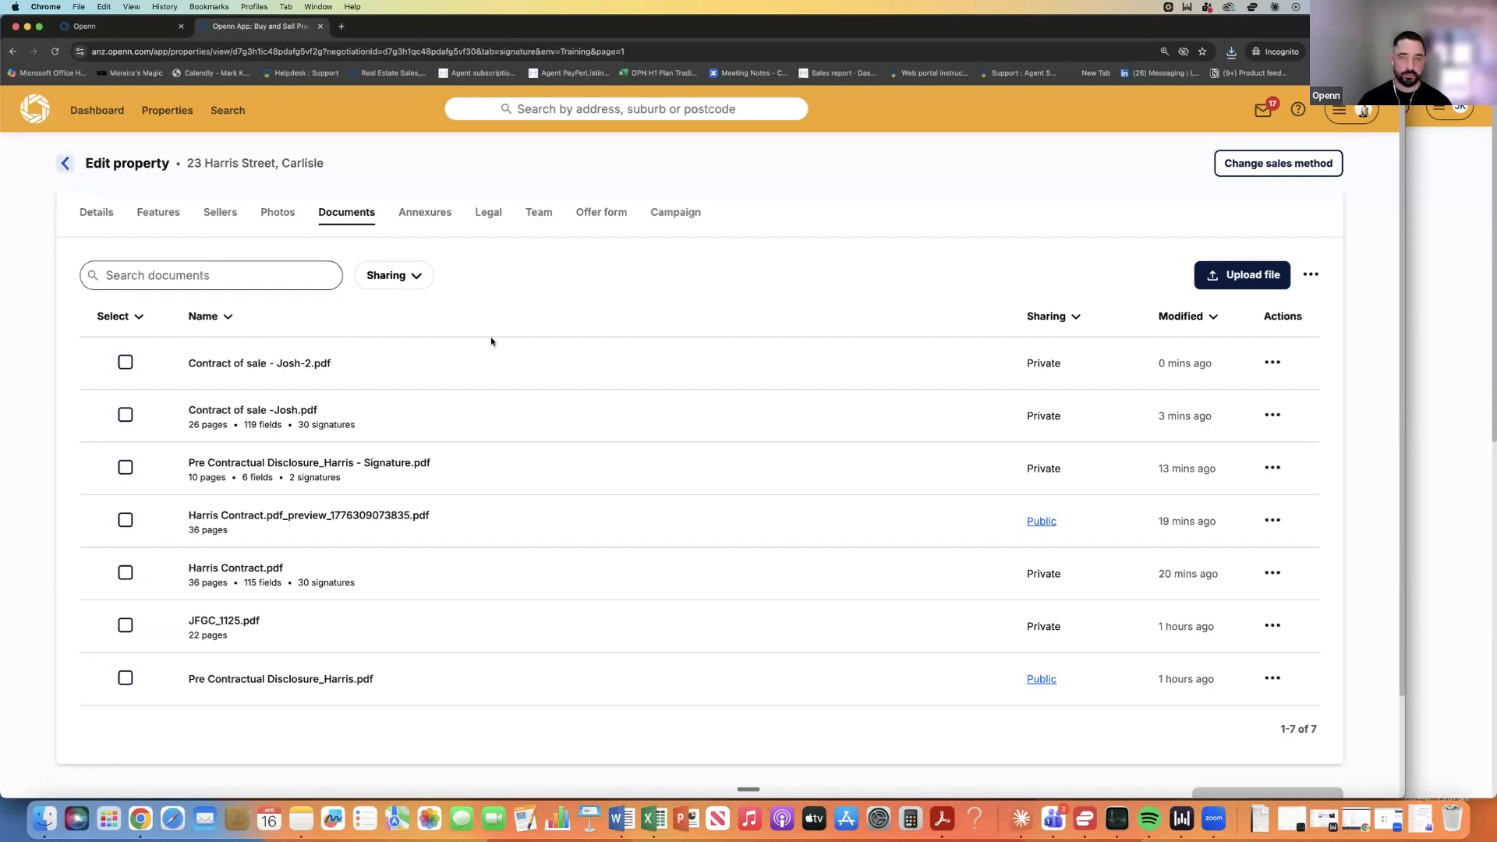
pyautogui.scroll(-1, 1035, 479)
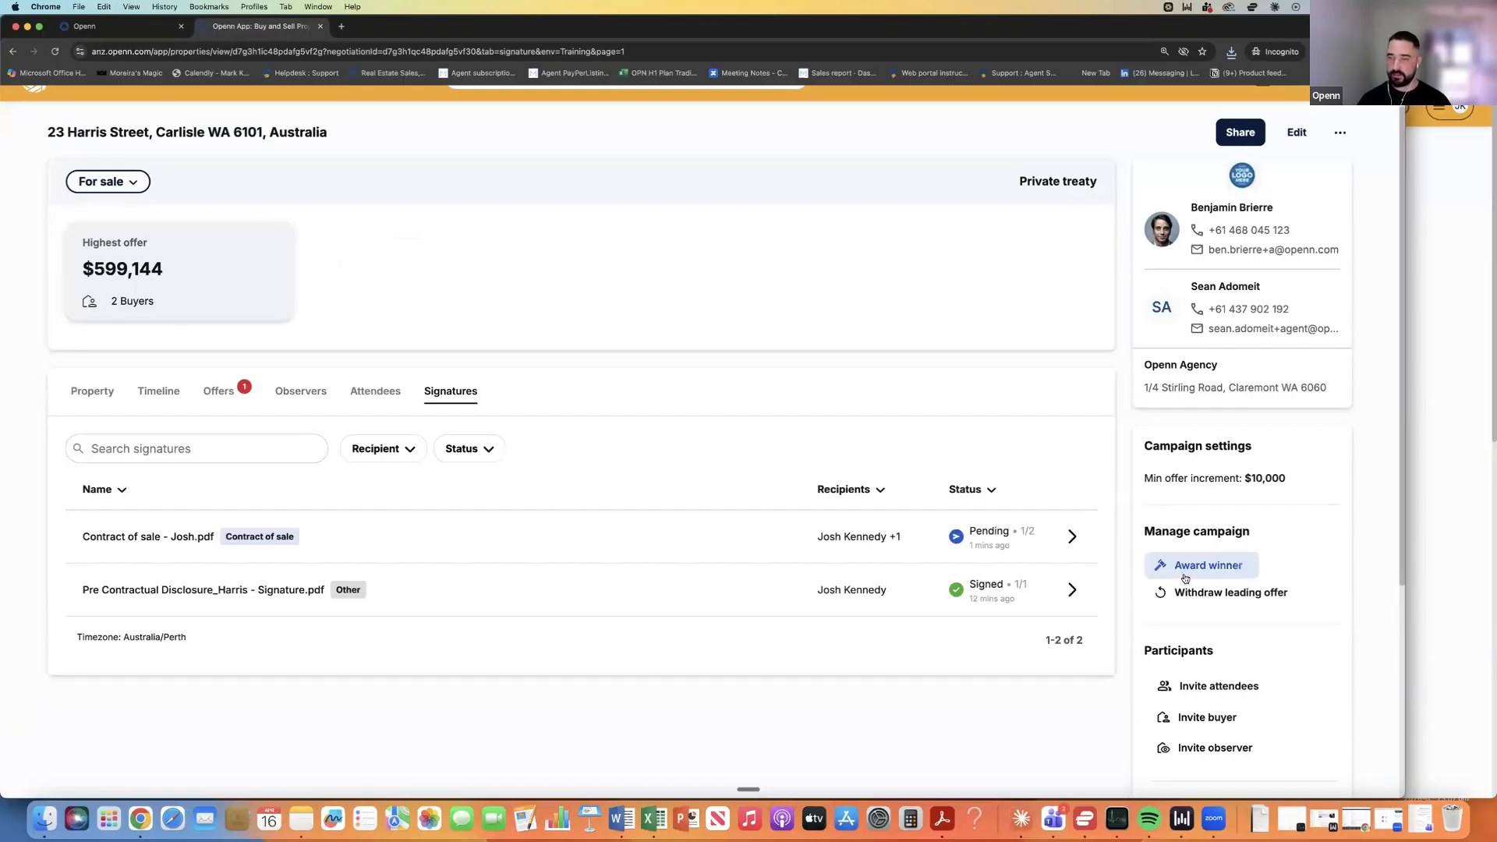
pyautogui.scroll(-1, 1185, 577)
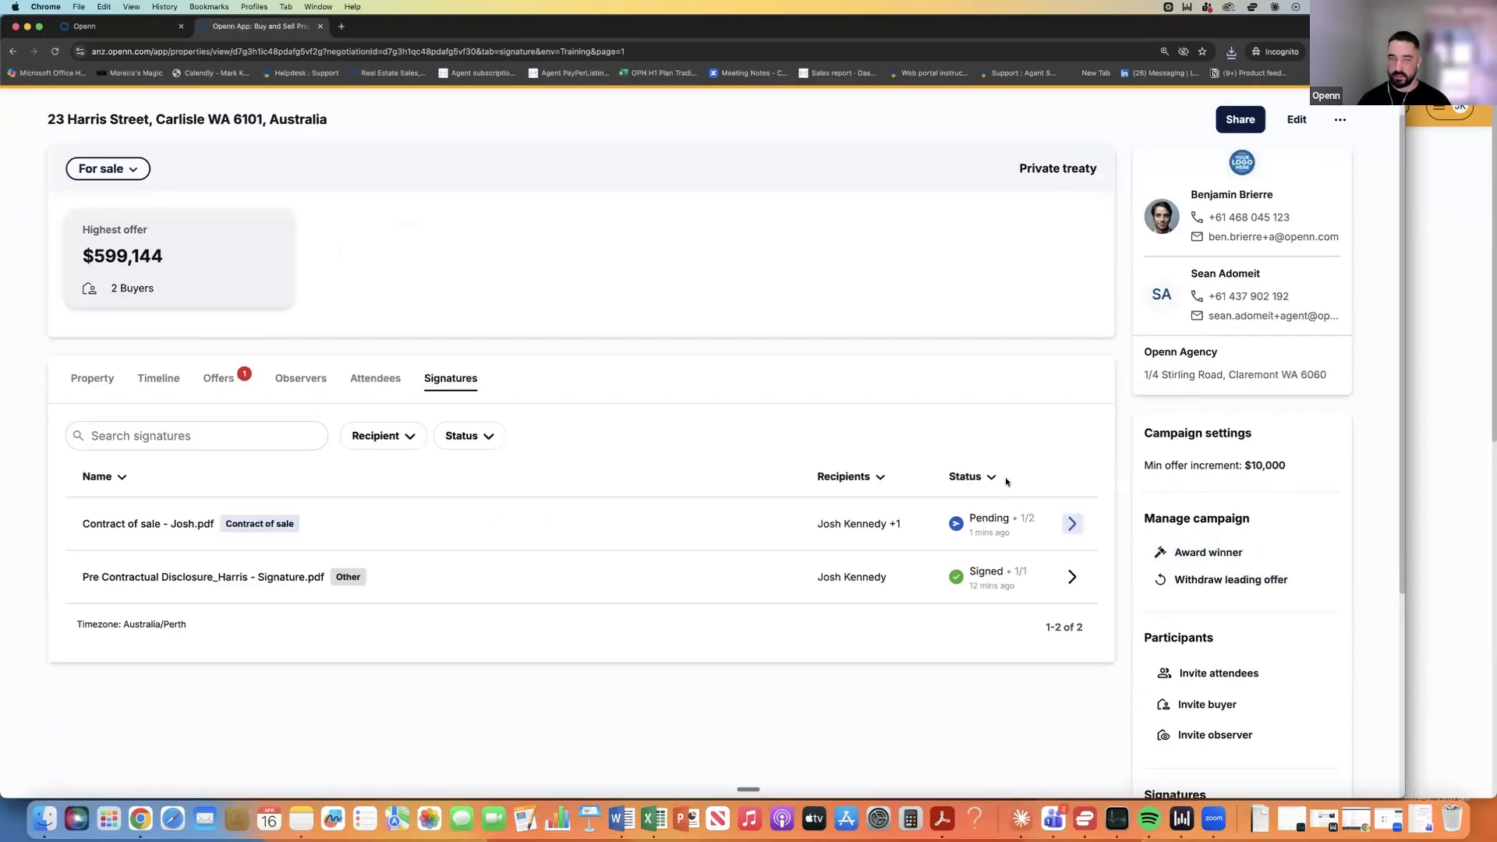
pyautogui.click(215, 383)
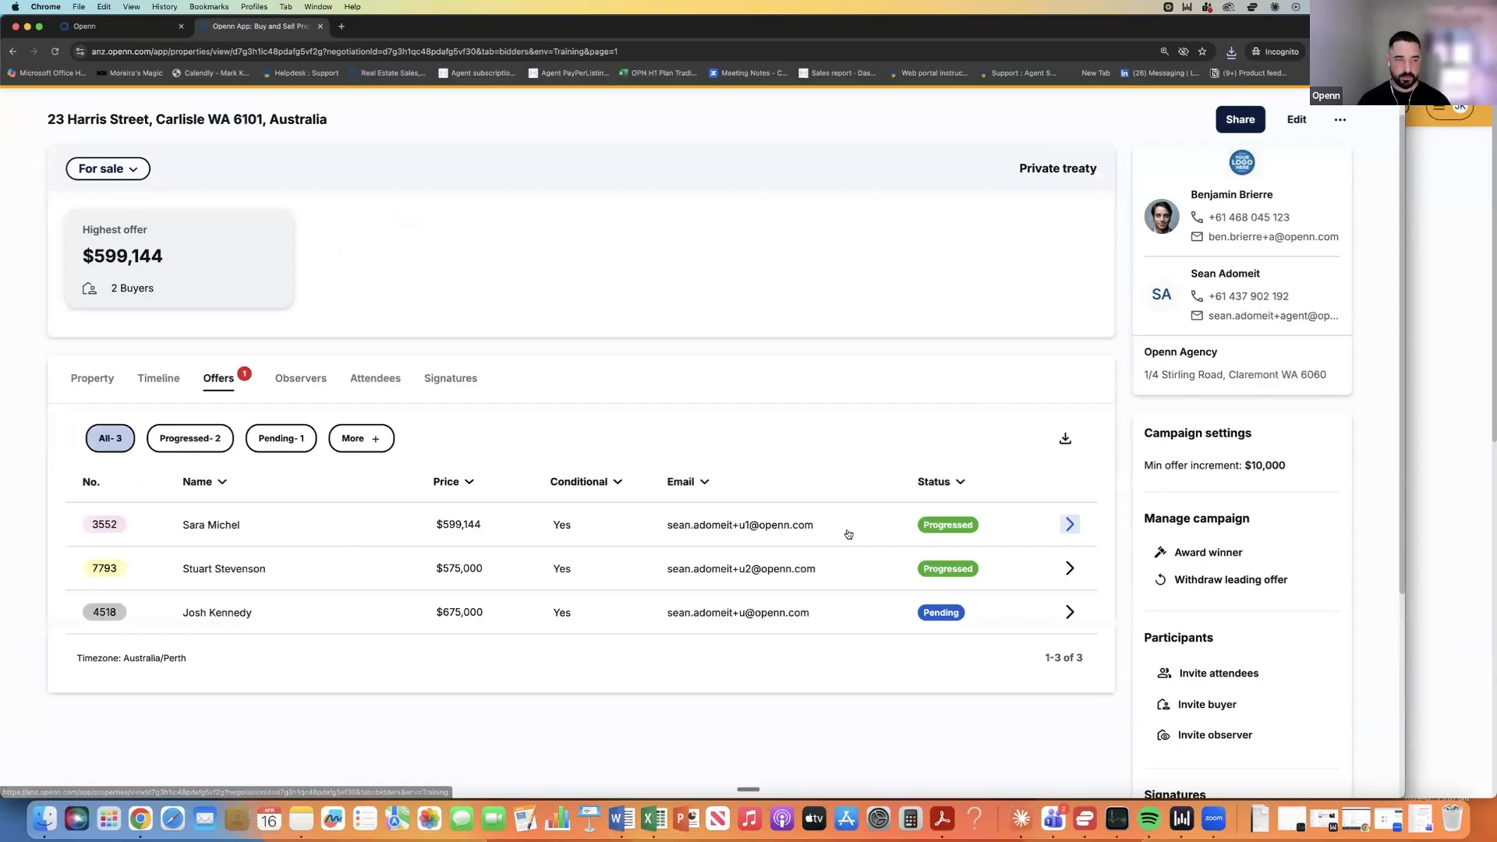
pyautogui.click(1070, 612)
# Add the buyer then the seller as signees, include Contract of sale - Josh-2.pdf, and keep its name.
pyautogui.click(1213, 660)
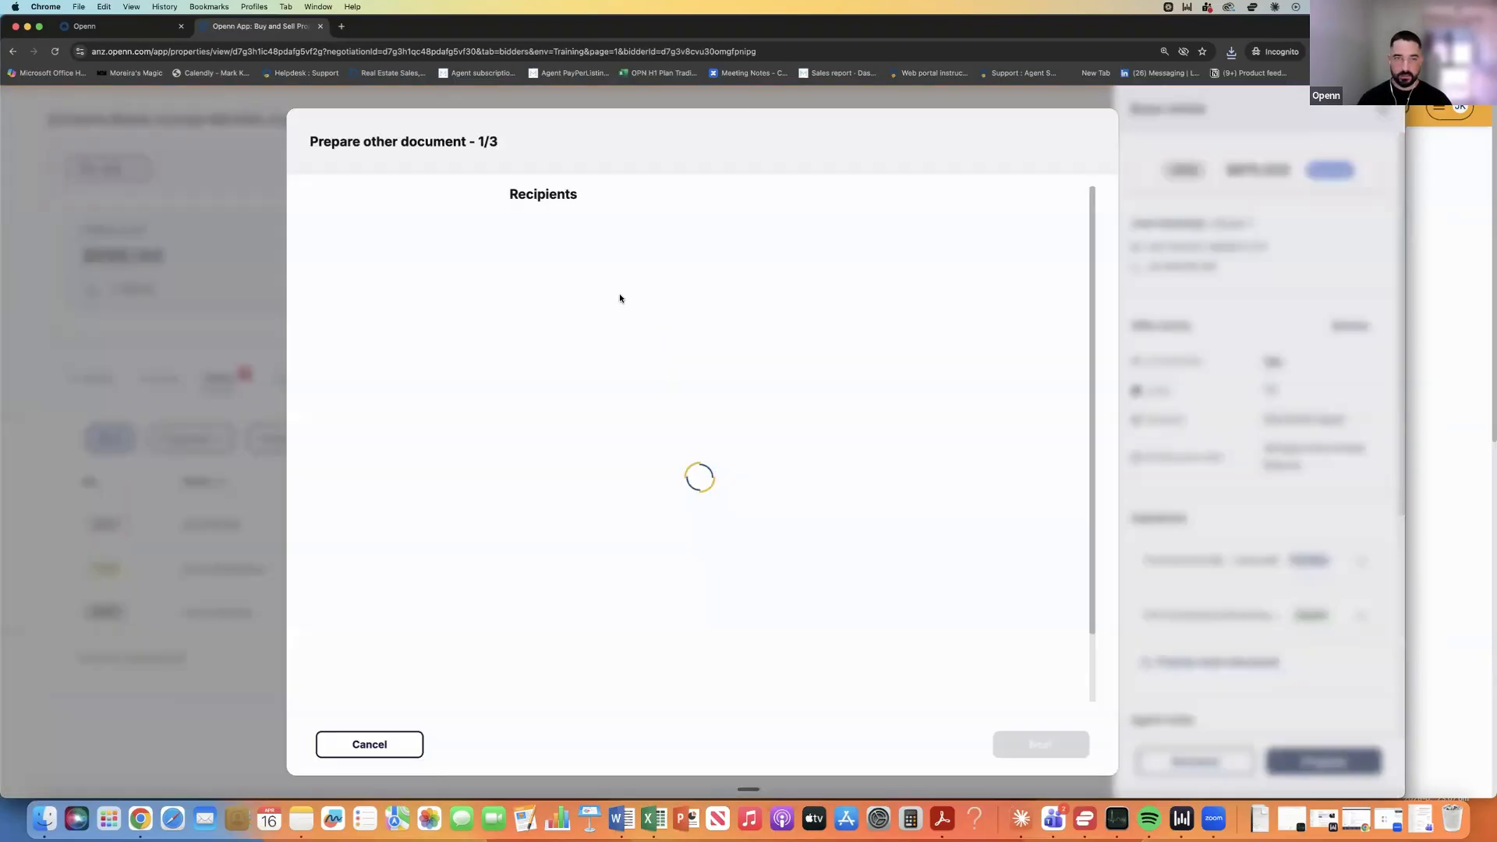
pyautogui.click(591, 251)
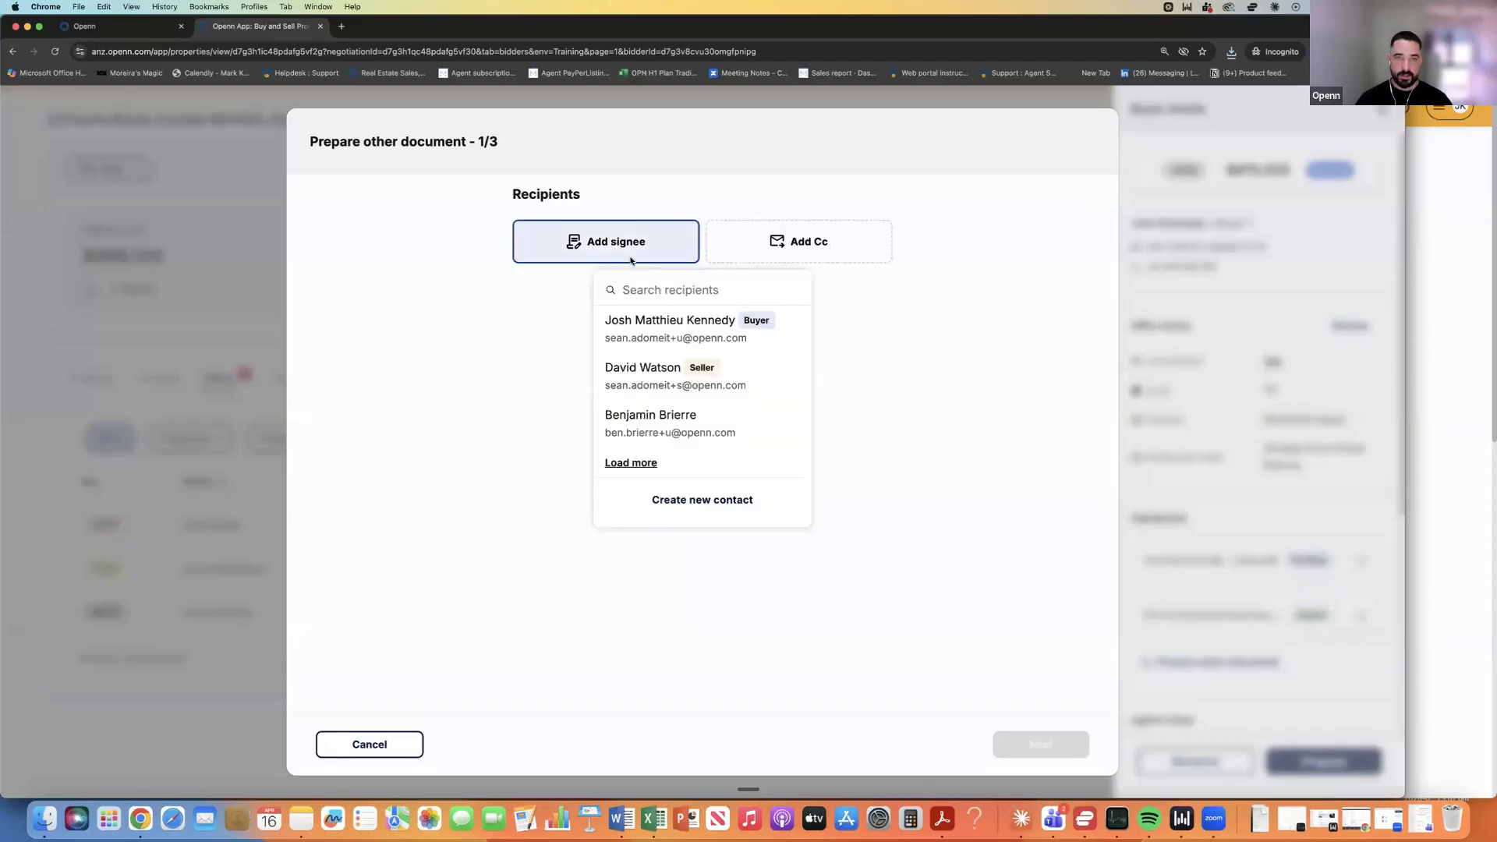
pyautogui.click(667, 330)
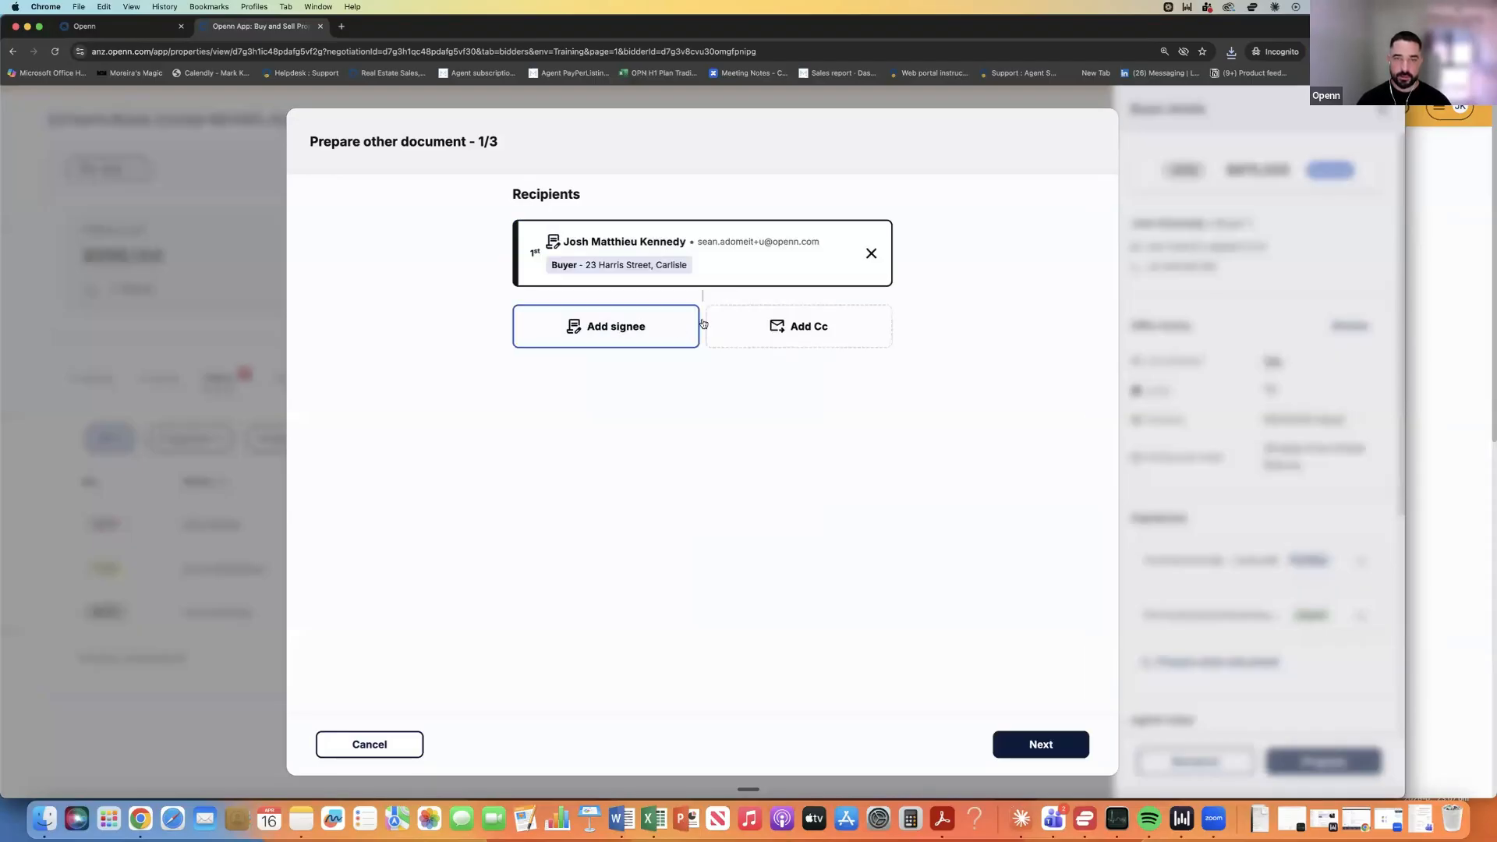
pyautogui.click(656, 342)
pyautogui.click(659, 412)
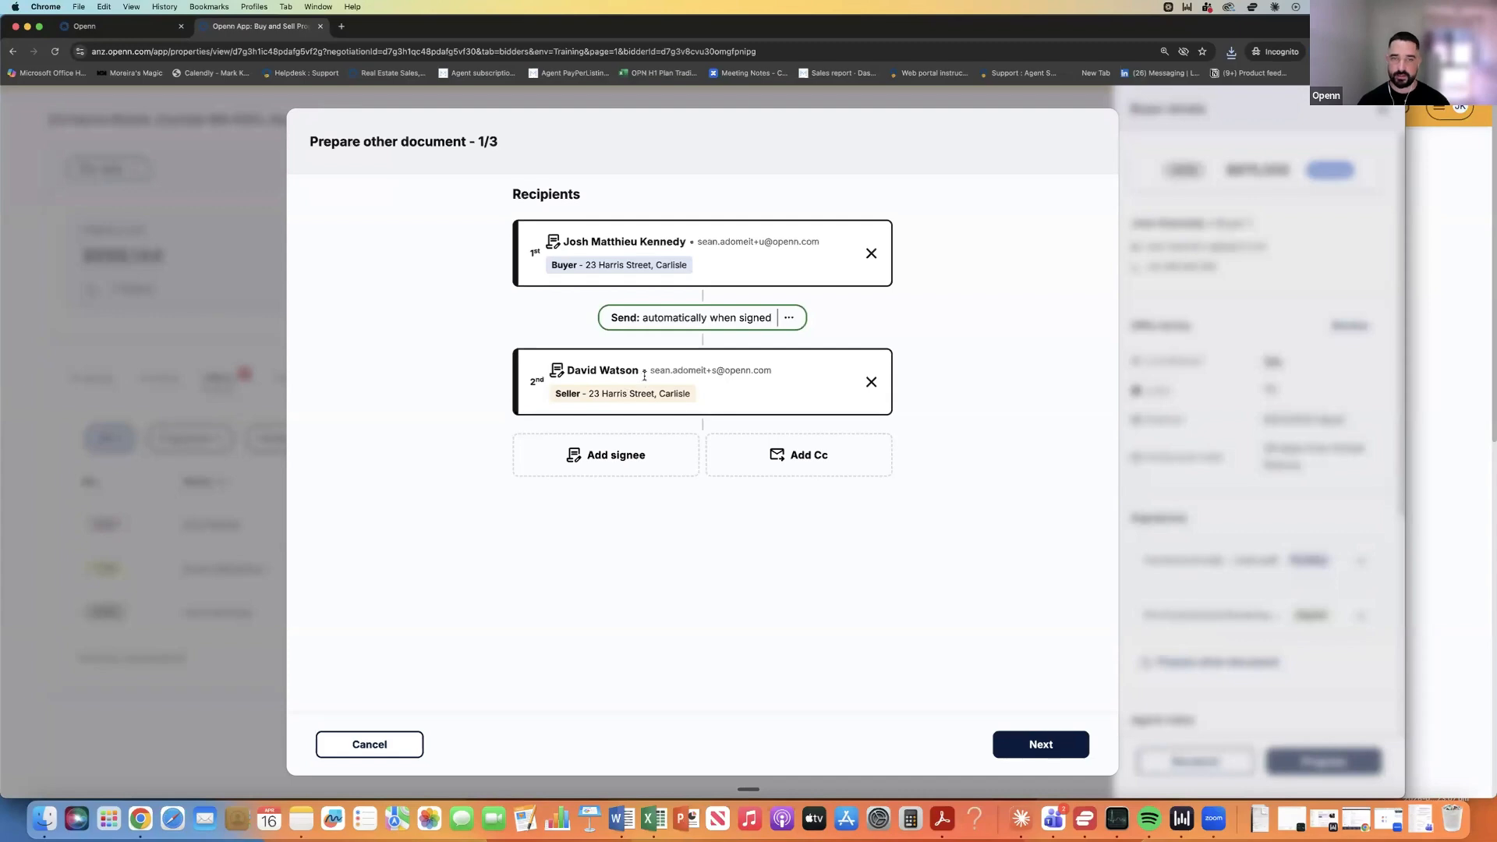
pyautogui.click(1043, 745)
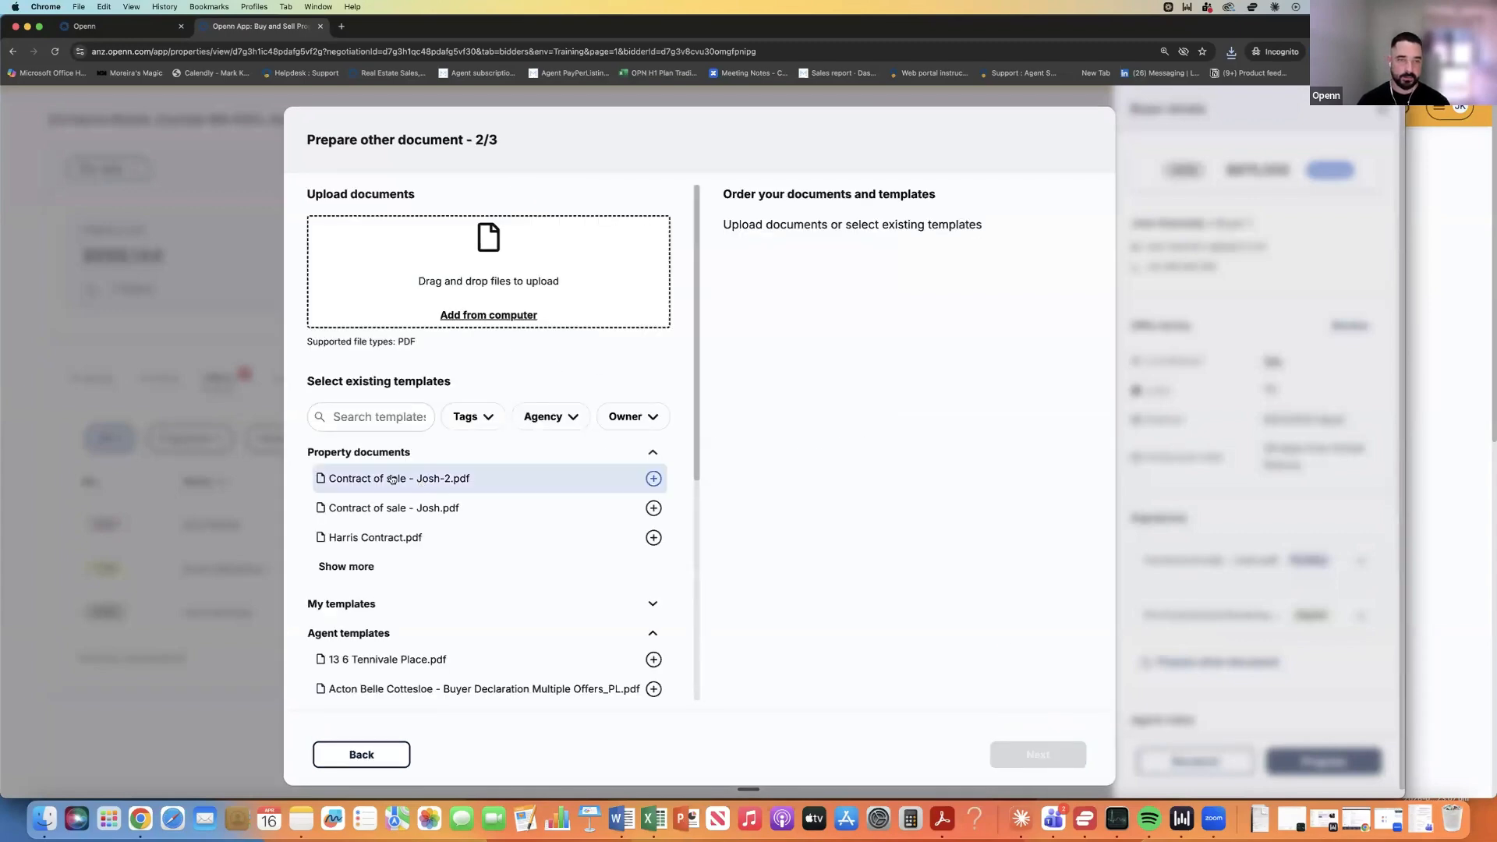
pyautogui.click(393, 479)
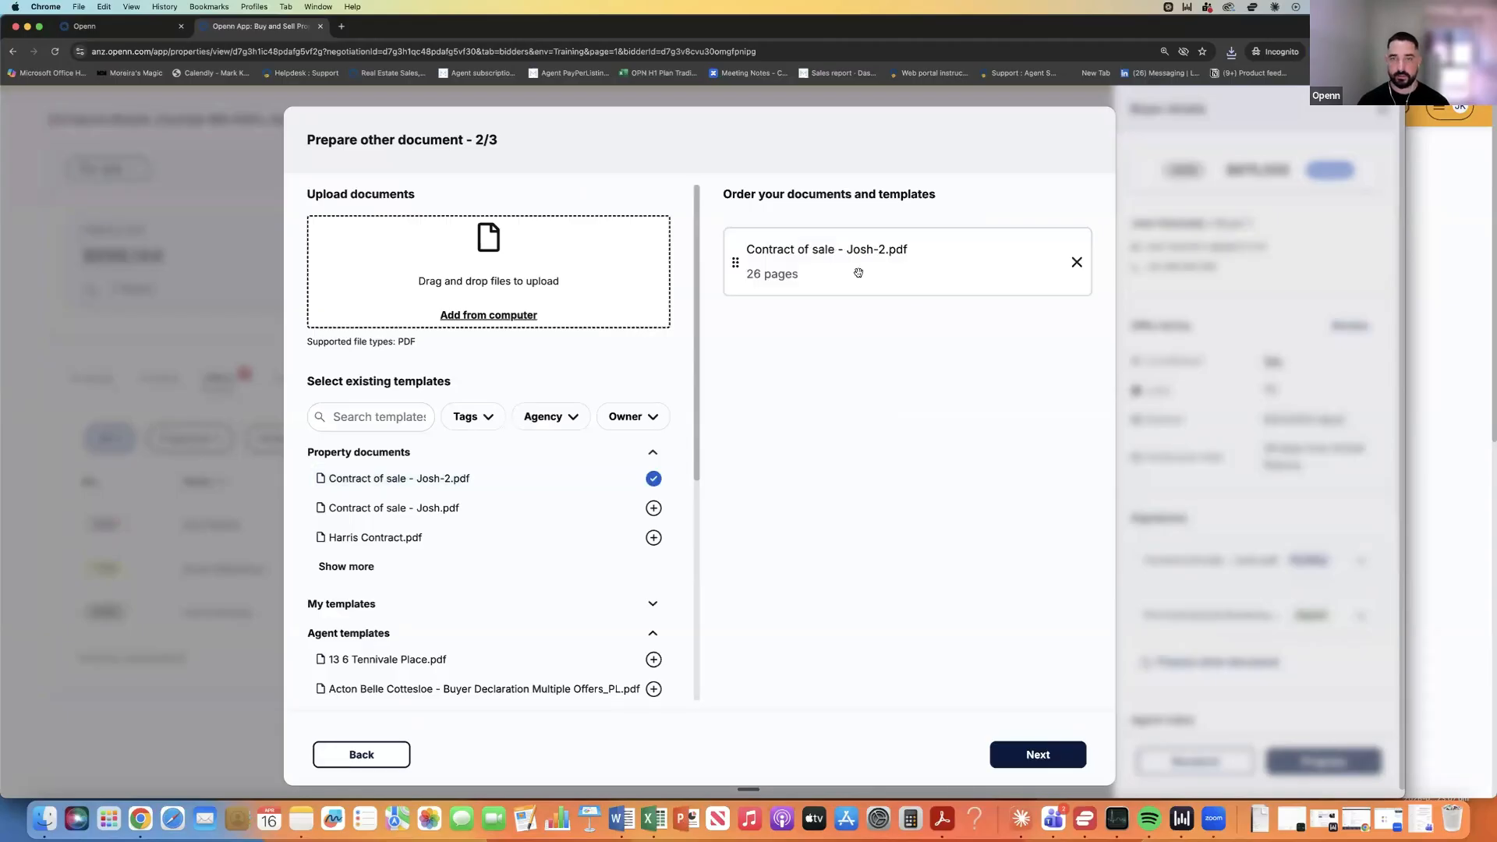
pyautogui.click(1040, 753)
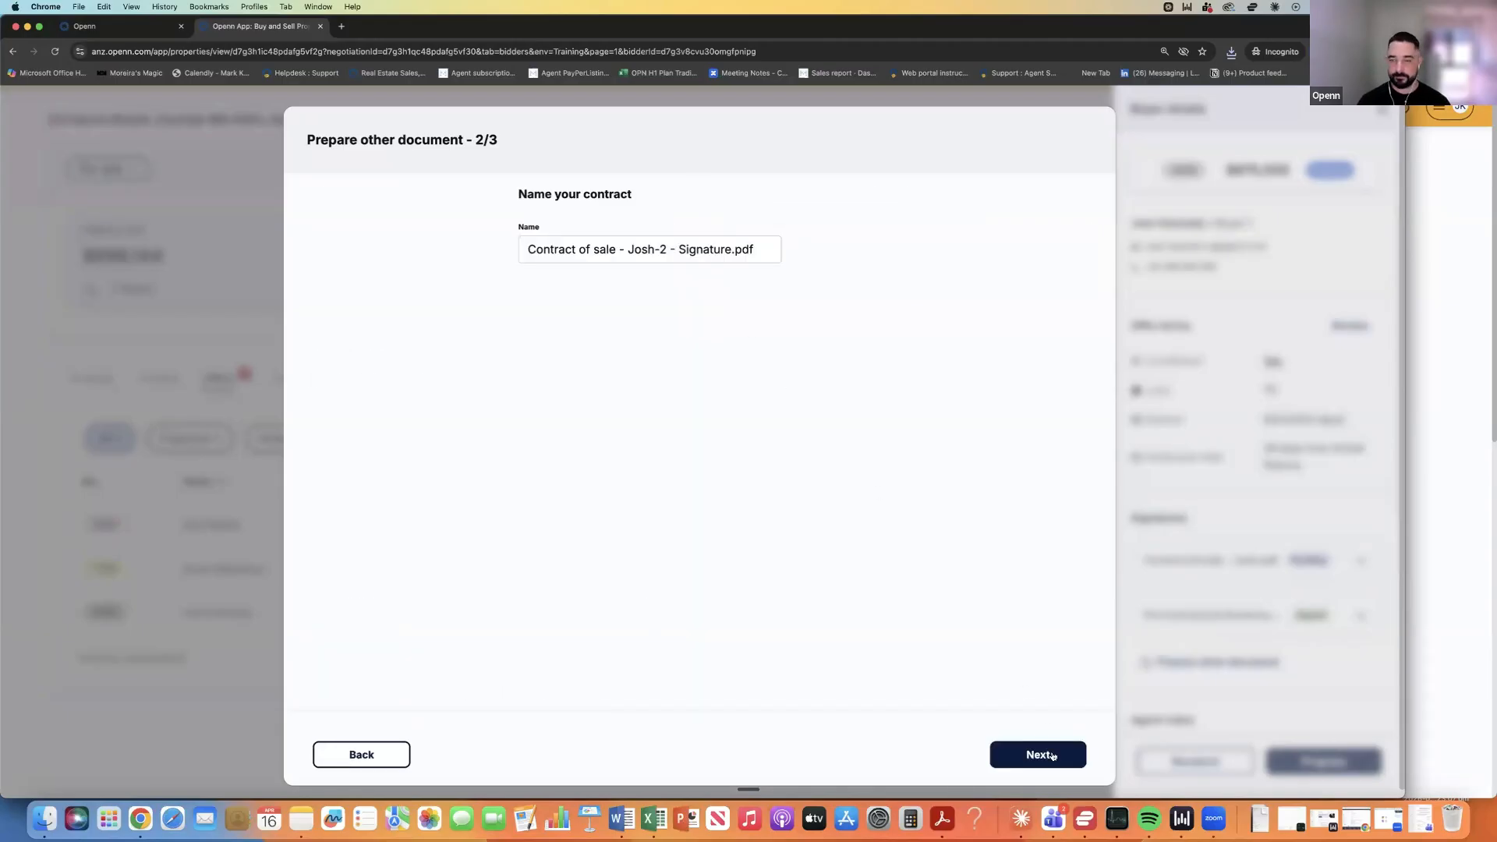
pyautogui.click(1039, 755)
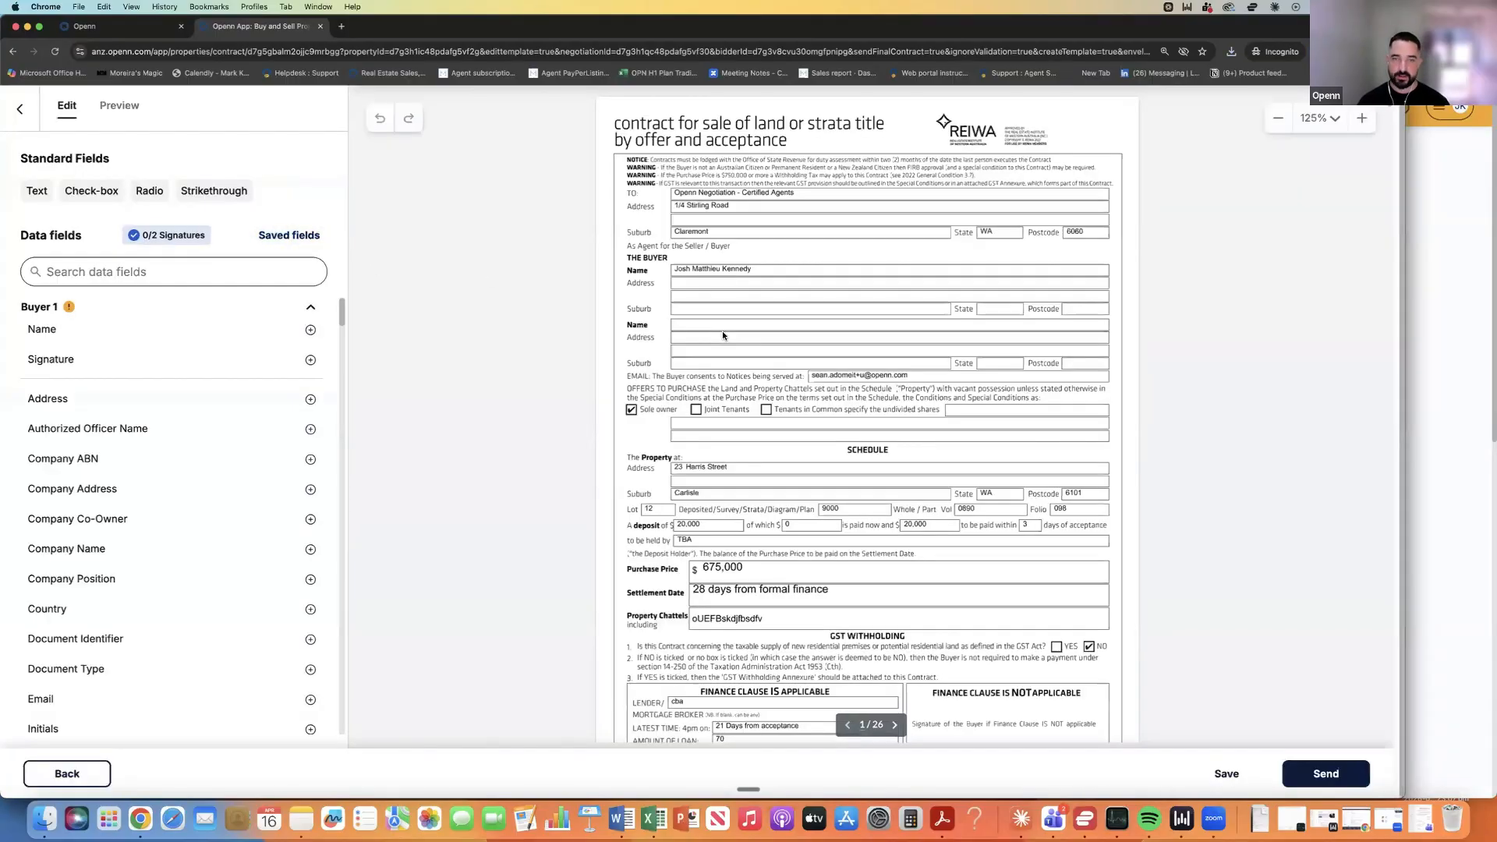
# Strike through the full 675,000 purchase price on the contract.
pyautogui.scroll(-3, 762, 522)
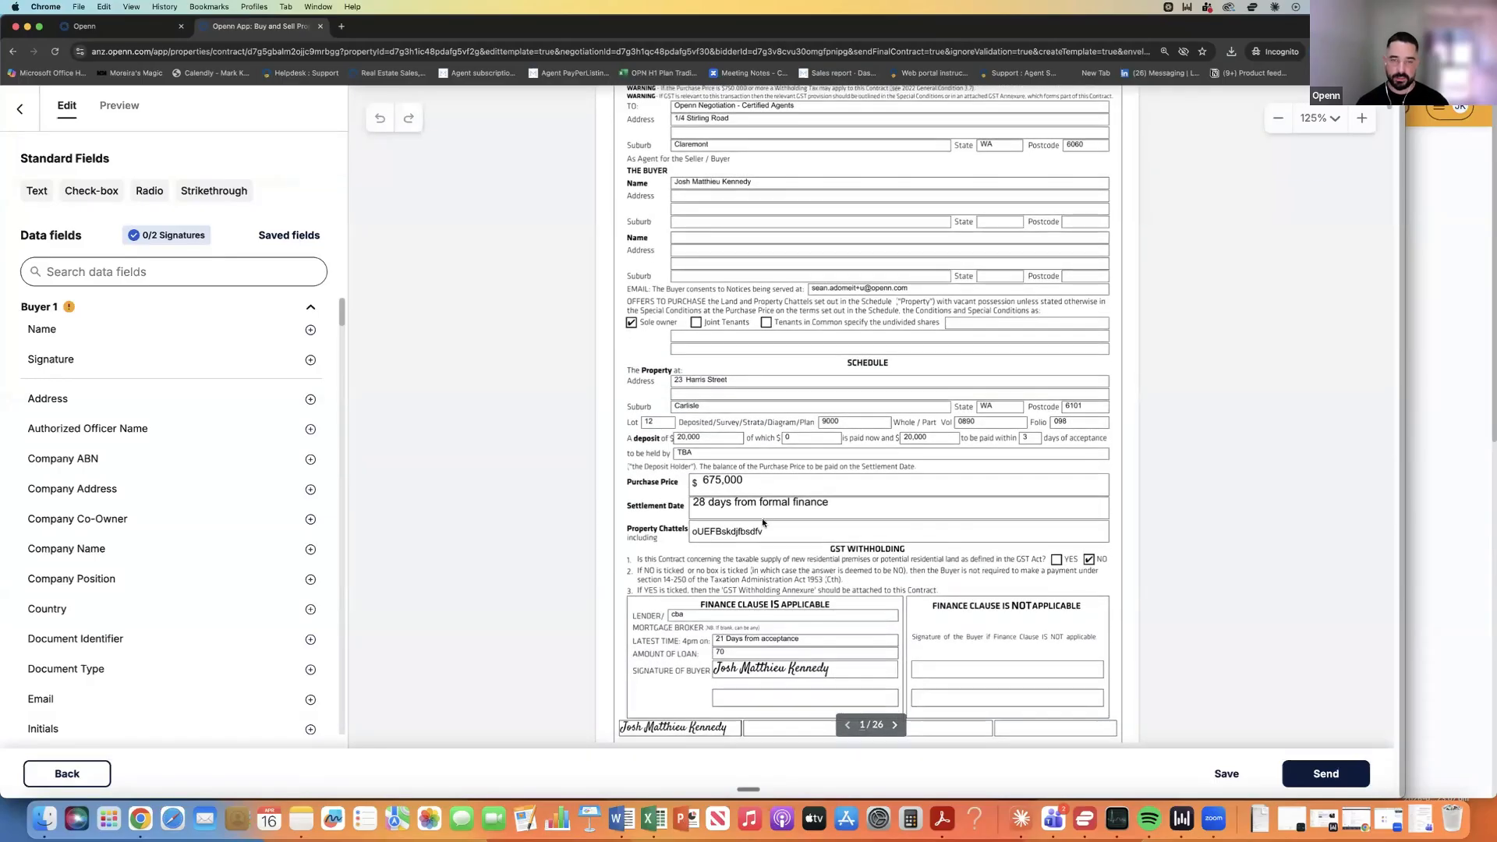
pyautogui.scroll(-2, 762, 522)
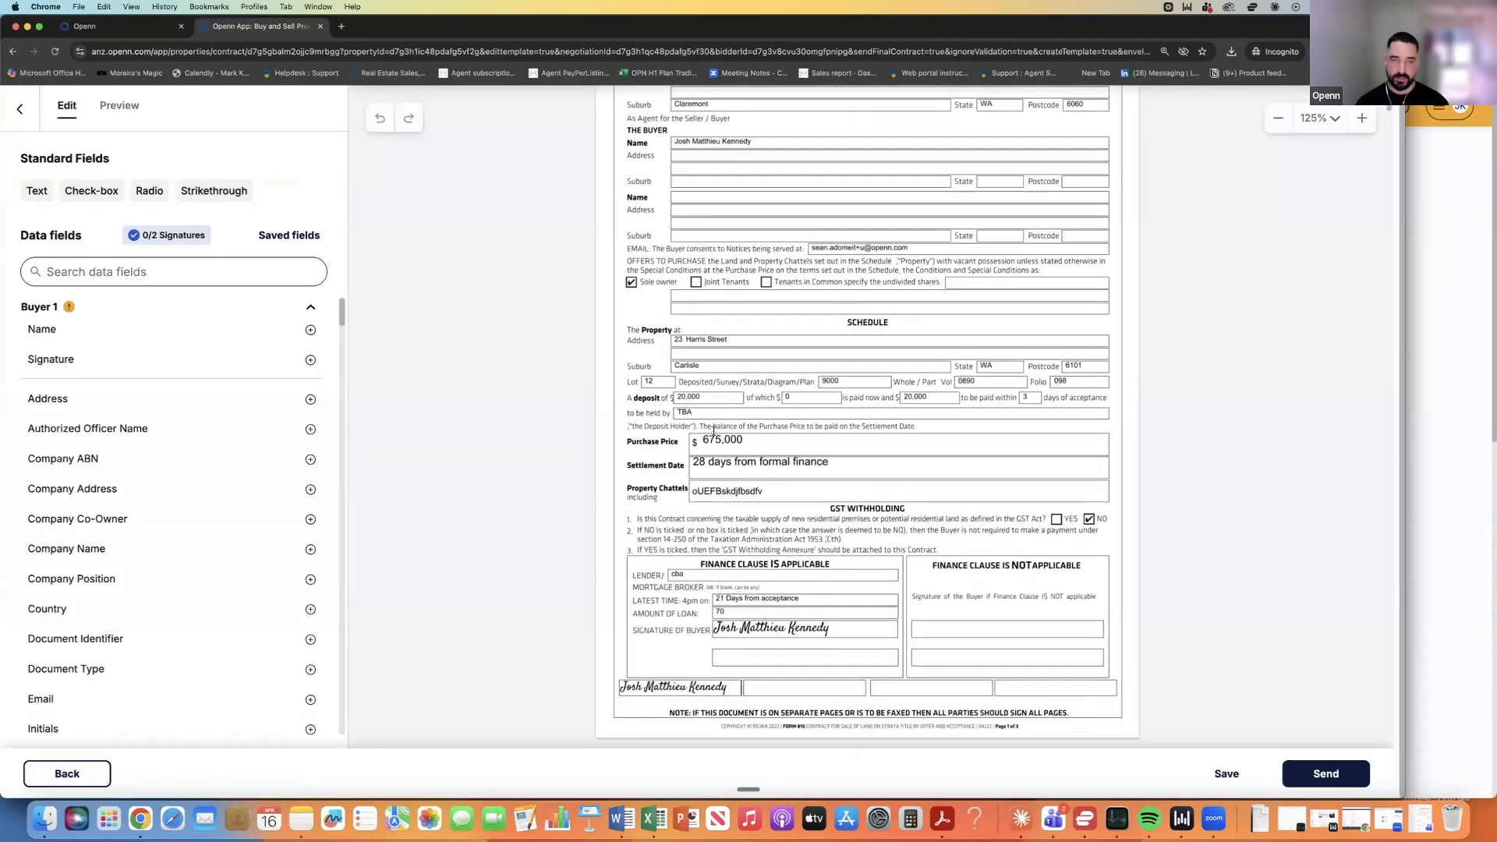
pyautogui.click(212, 191)
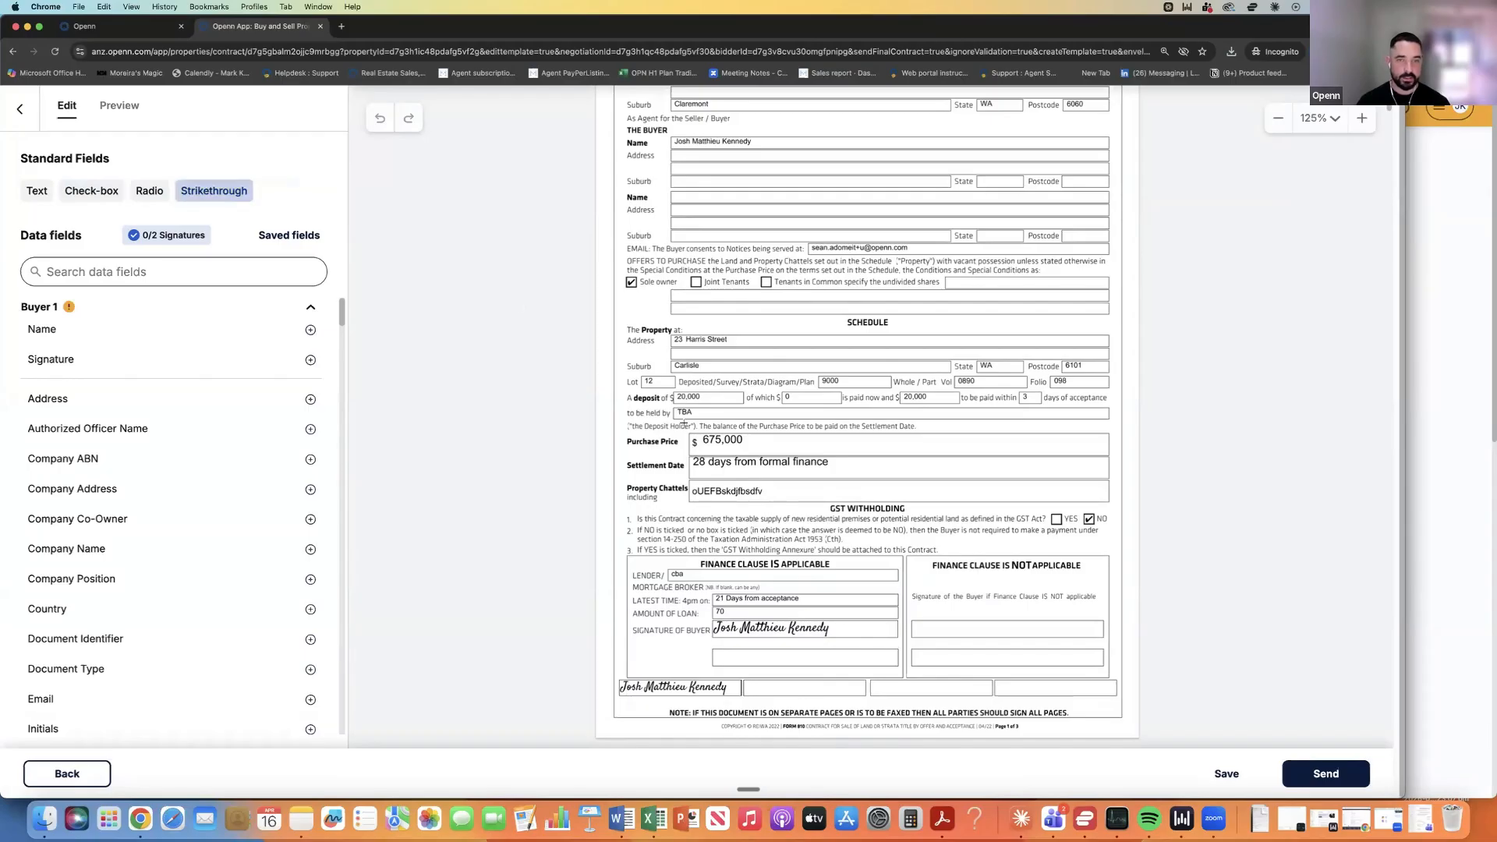
pyautogui.moveTo(690, 440); pyautogui.dragTo(759, 439)
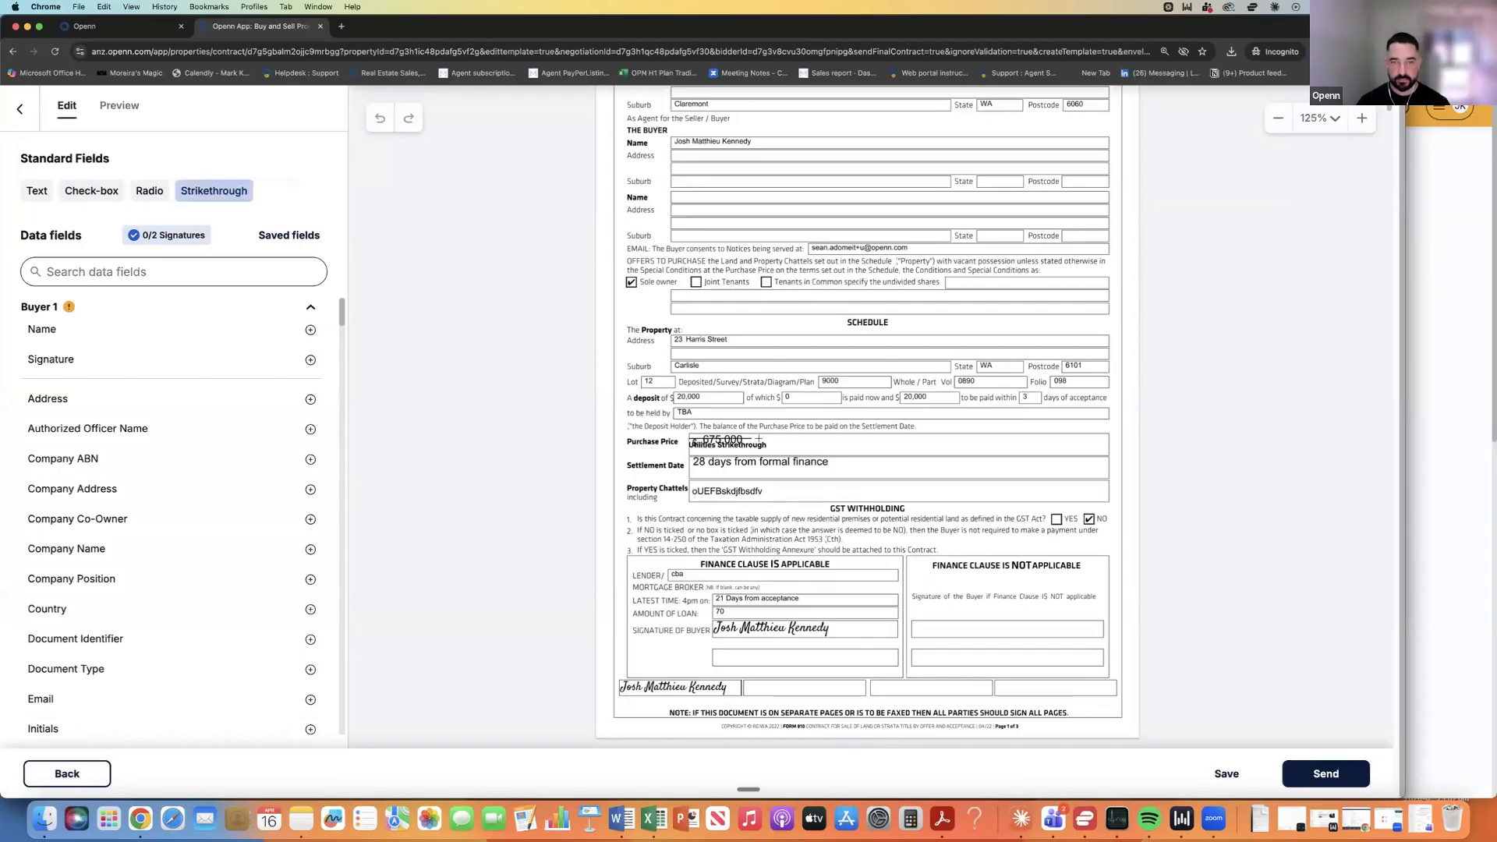
pyautogui.click(717, 449)
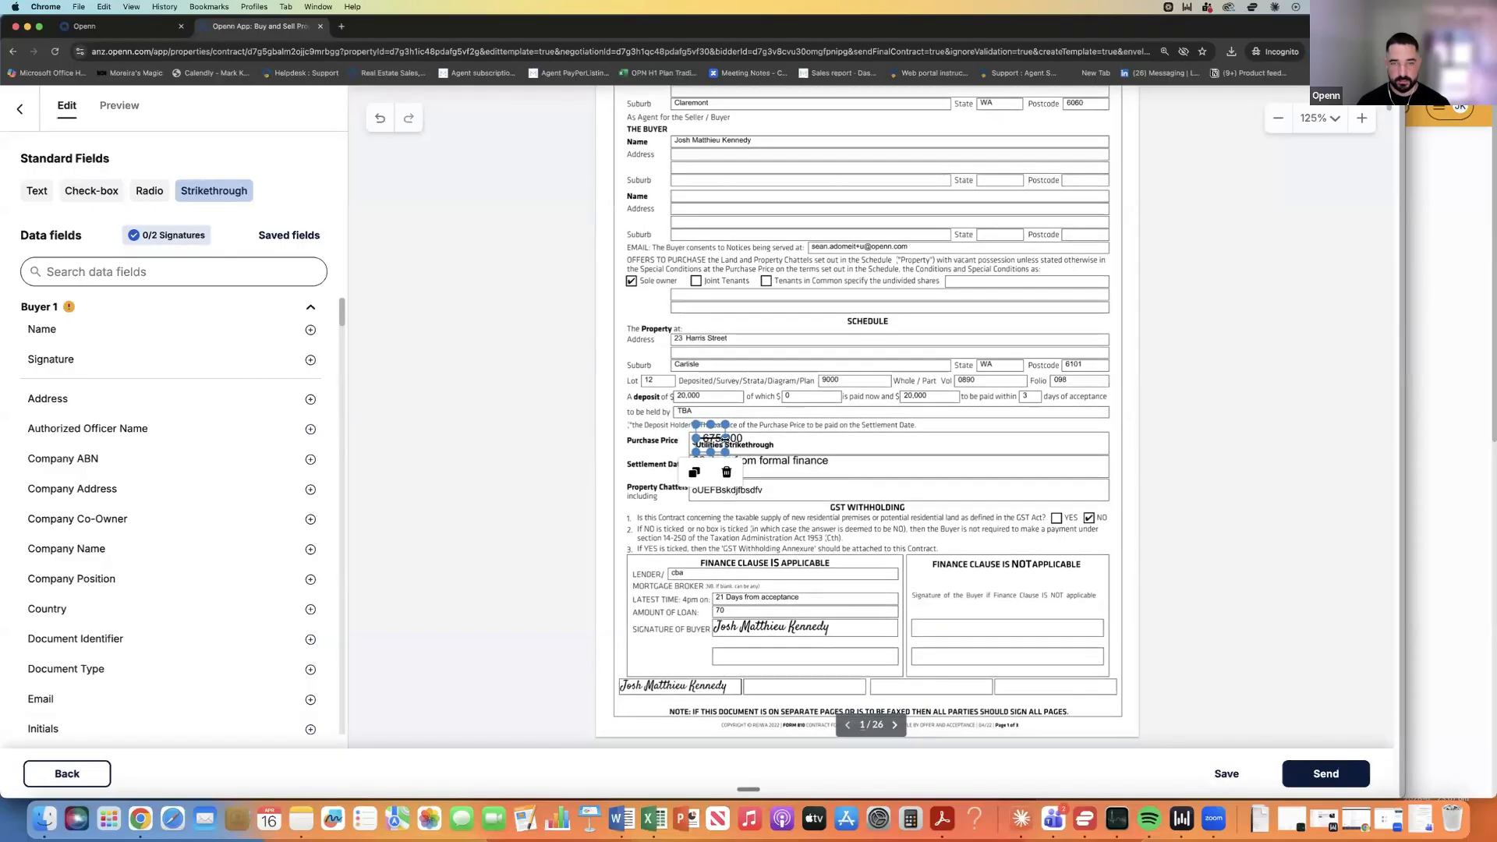
pyautogui.moveTo(725, 439); pyautogui.dragTo(755, 438)
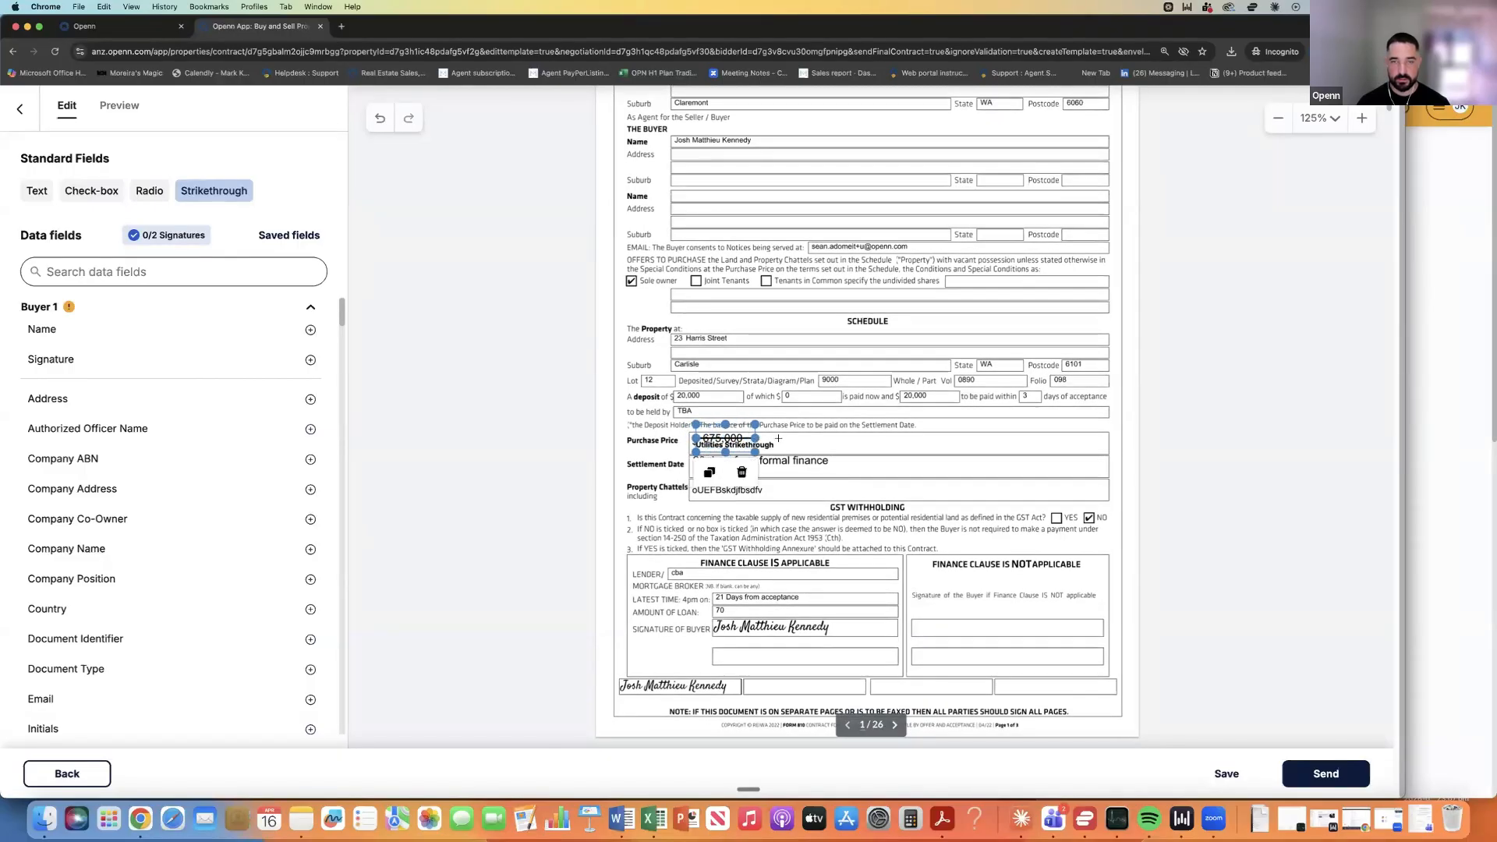
pyautogui.click(778, 439)
# Add a $710,000 text field beside the struck-out price and search data fields for 'init'.
pyautogui.click(37, 191)
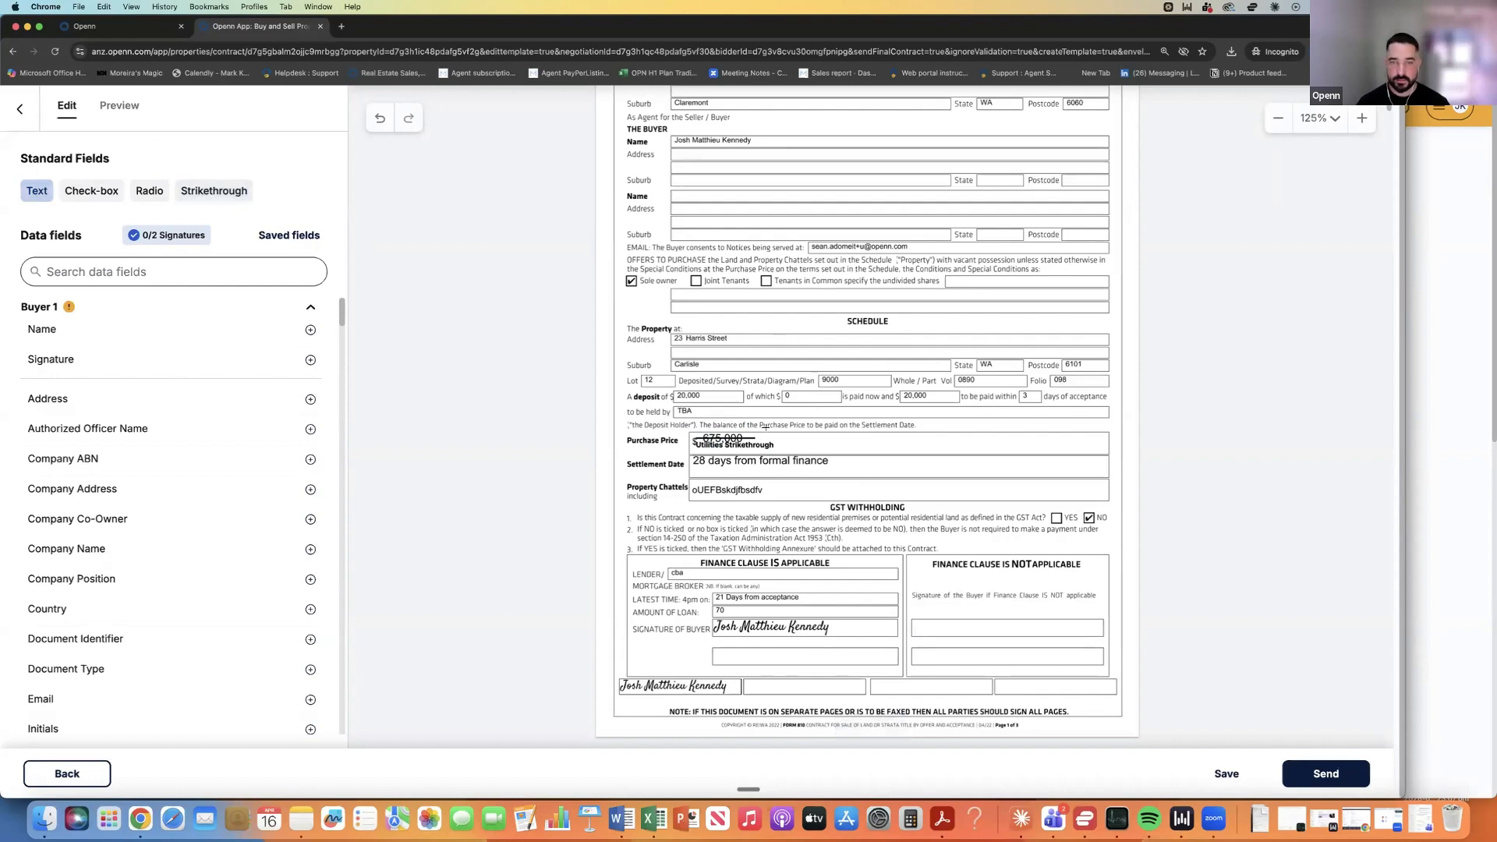
pyautogui.moveTo(773, 437); pyautogui.dragTo(858, 453)
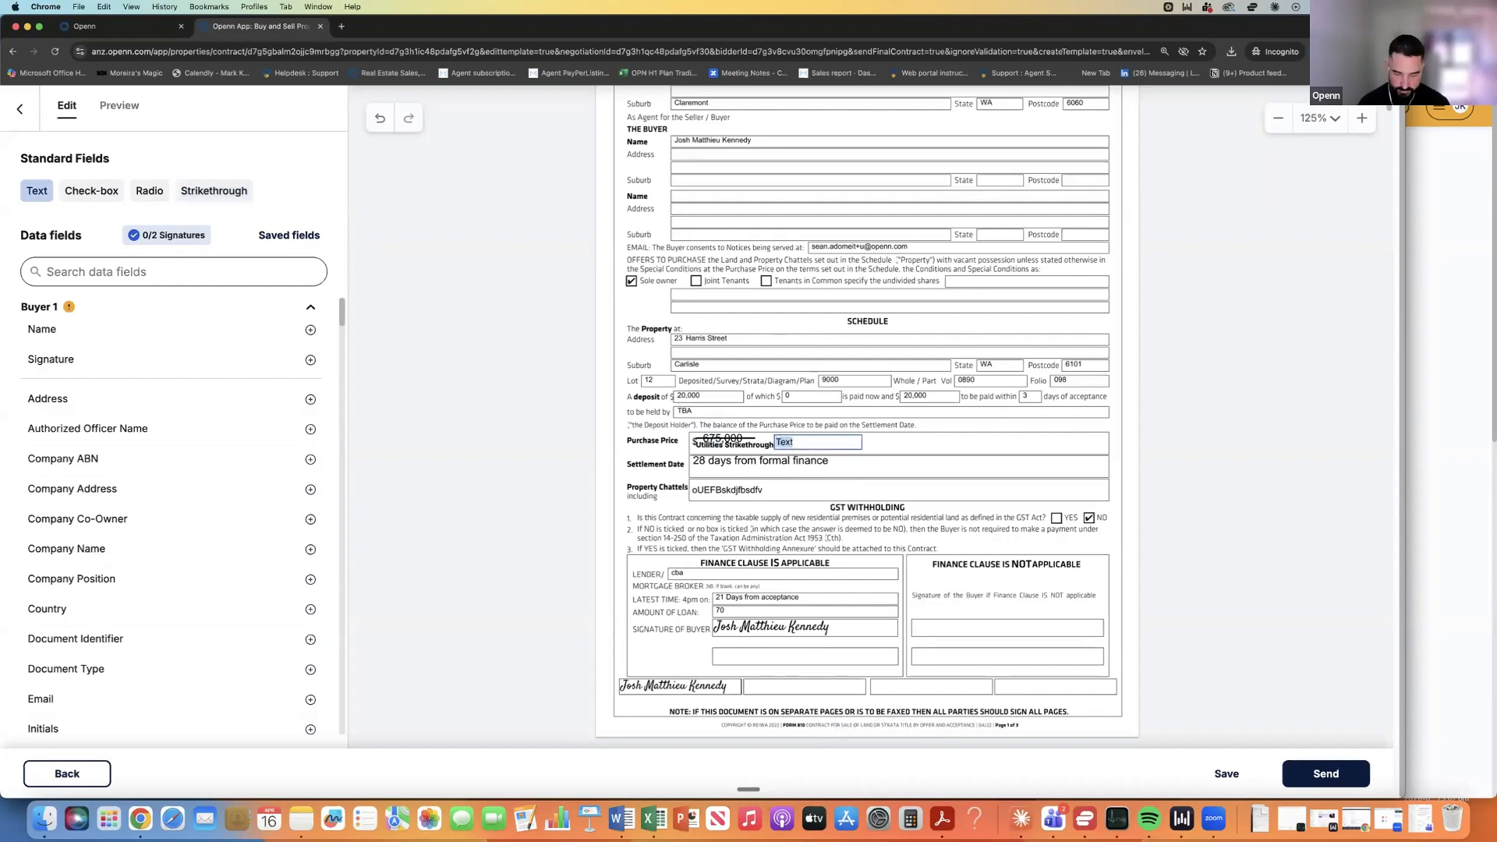
pyautogui.write('$7')
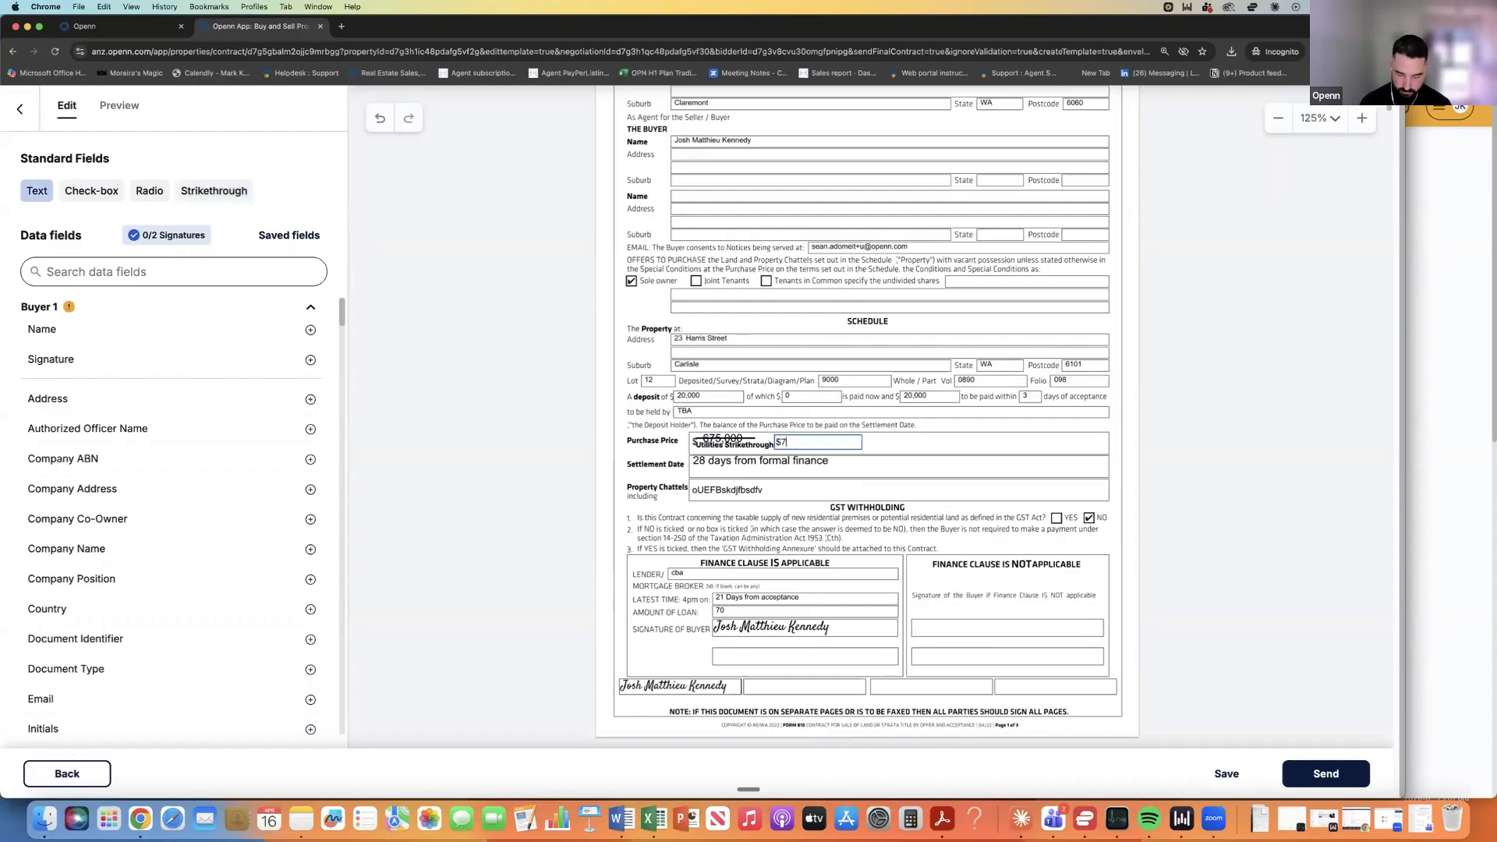
pyautogui.write('10,000')
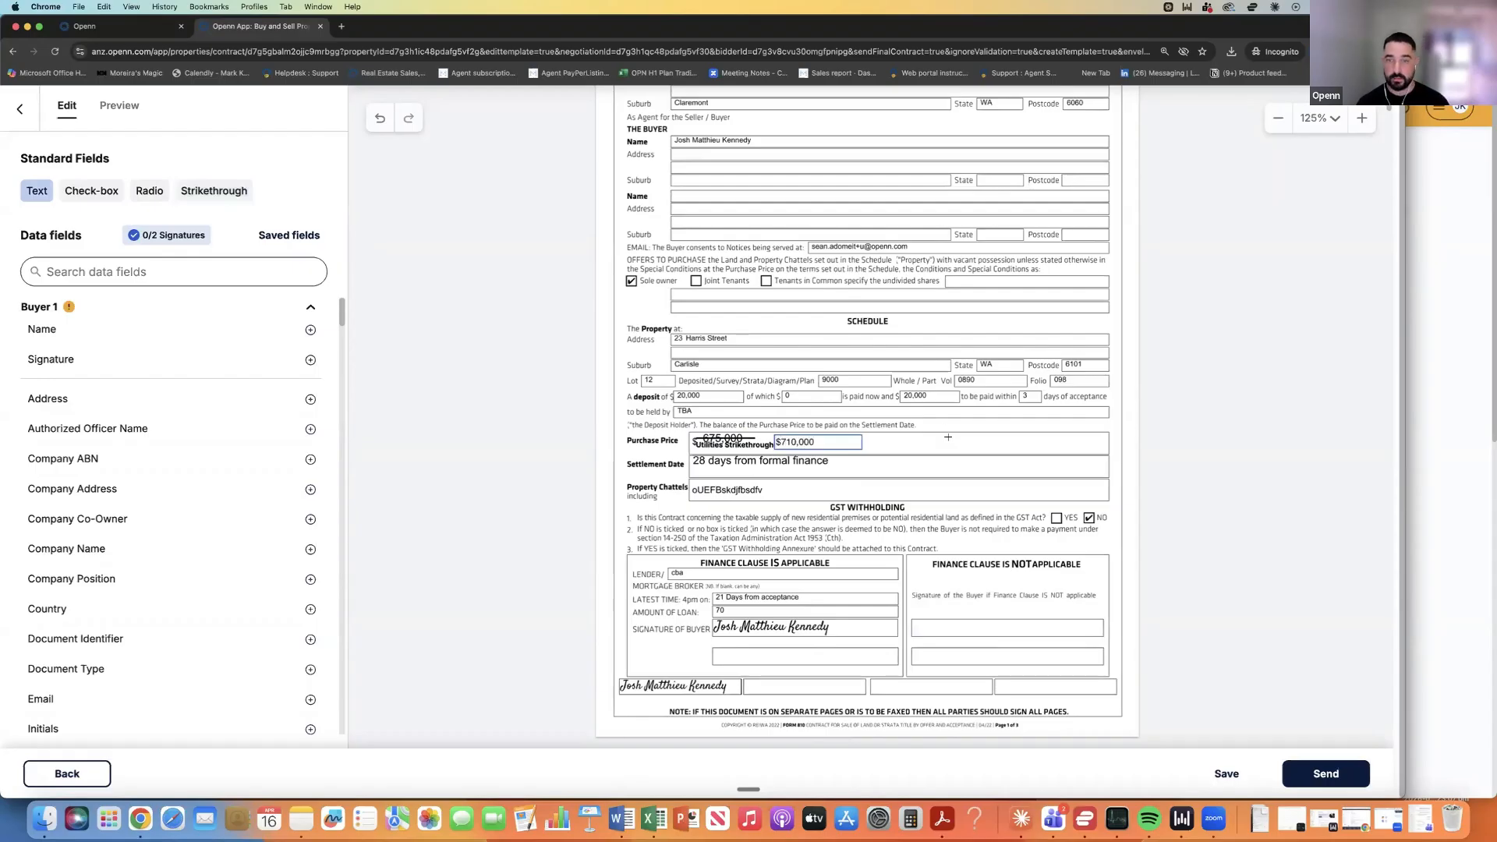
pyautogui.click(896, 442)
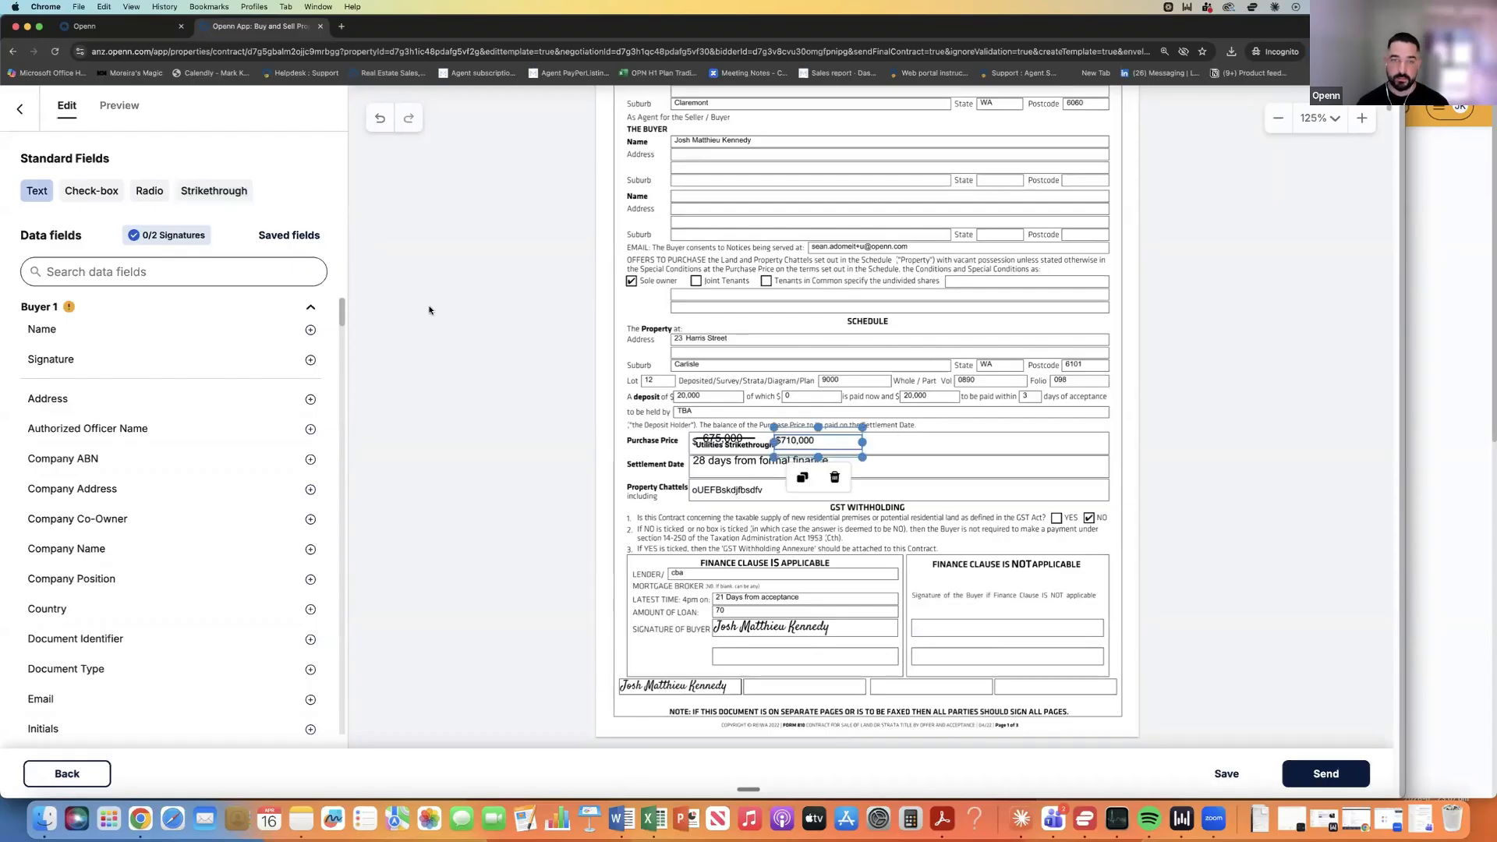
pyautogui.click(136, 275)
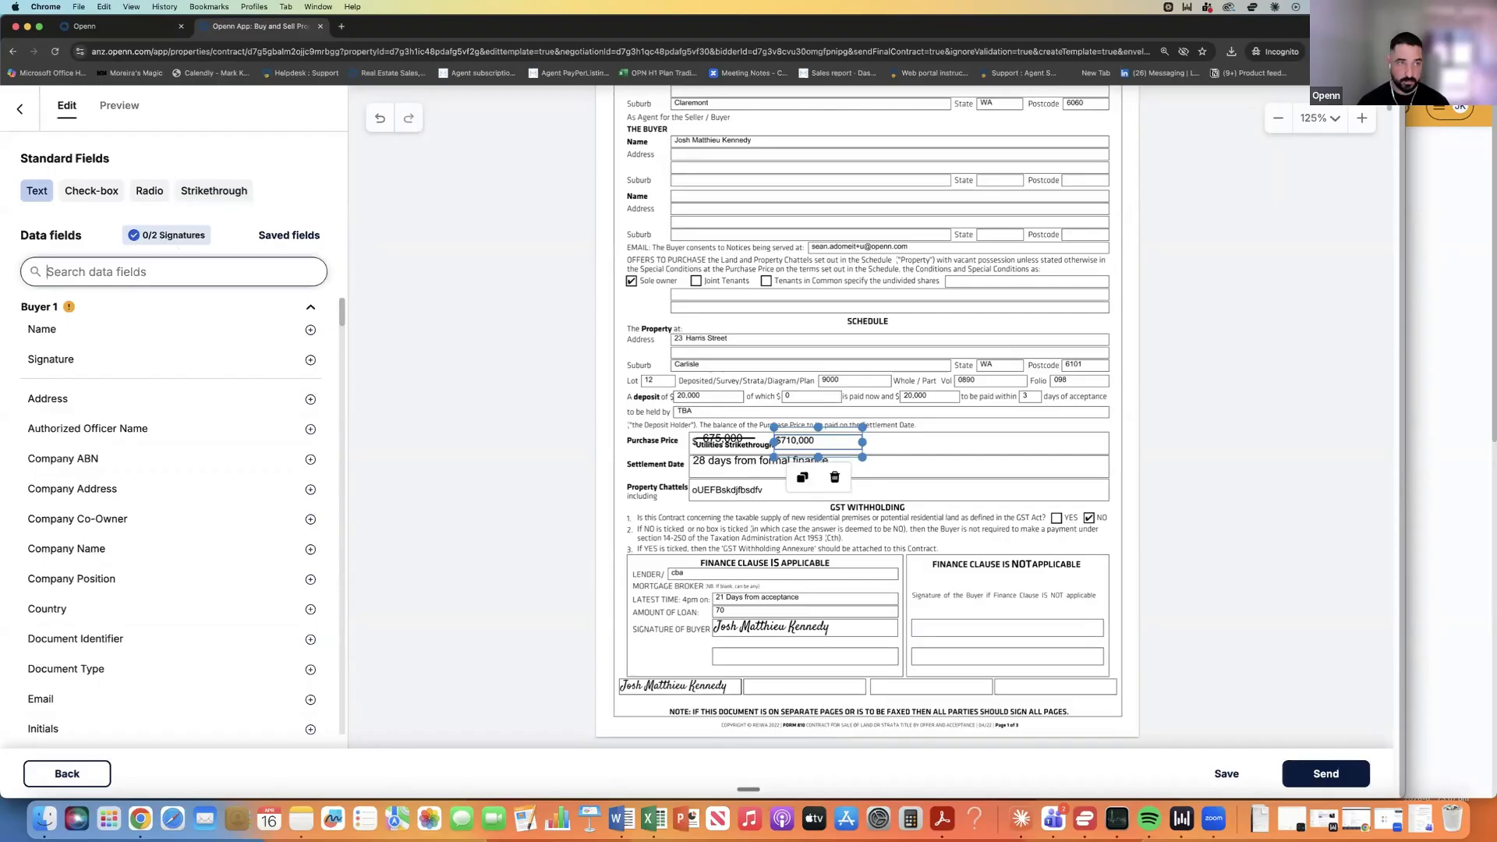
pyautogui.write('init')
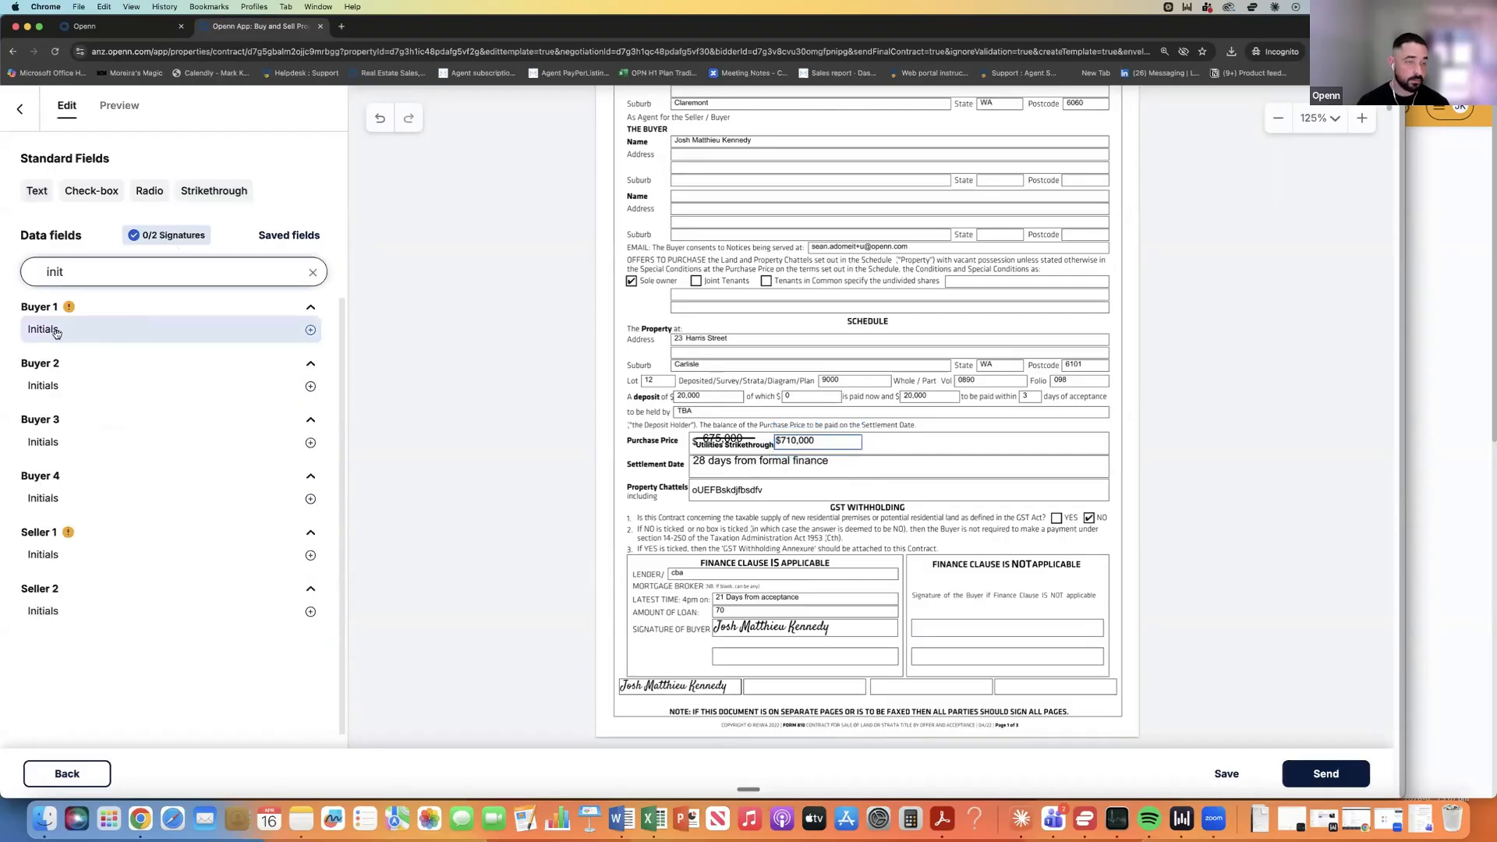
# Place Buyer 1 and Seller 1 initials by the amended price and a Seller 1 signature in the footer.
pyautogui.moveTo(57, 331); pyautogui.dragTo(974, 430)
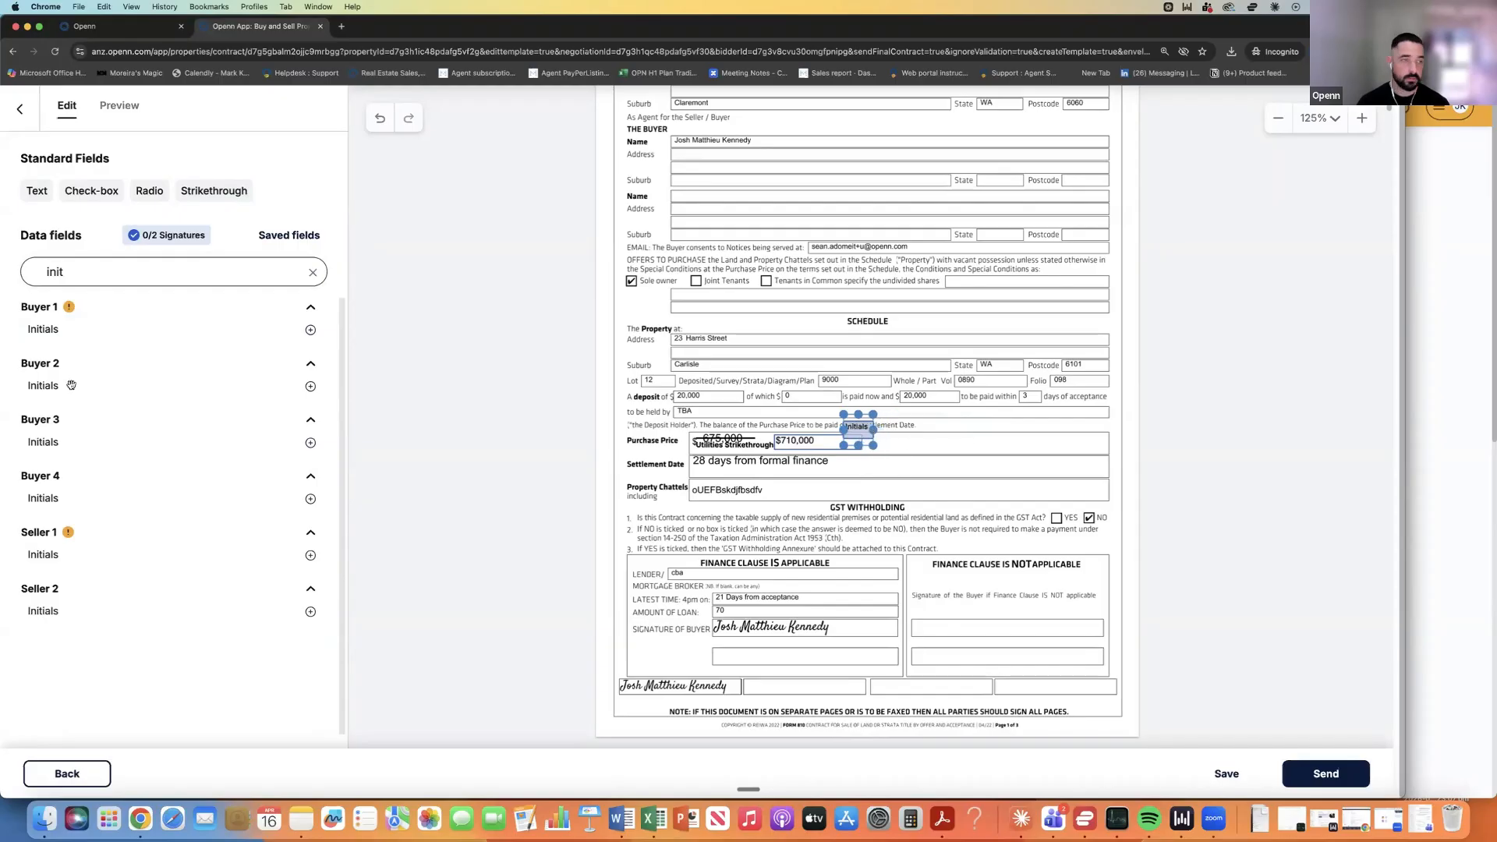
pyautogui.moveTo(78, 555); pyautogui.dragTo(949, 431)
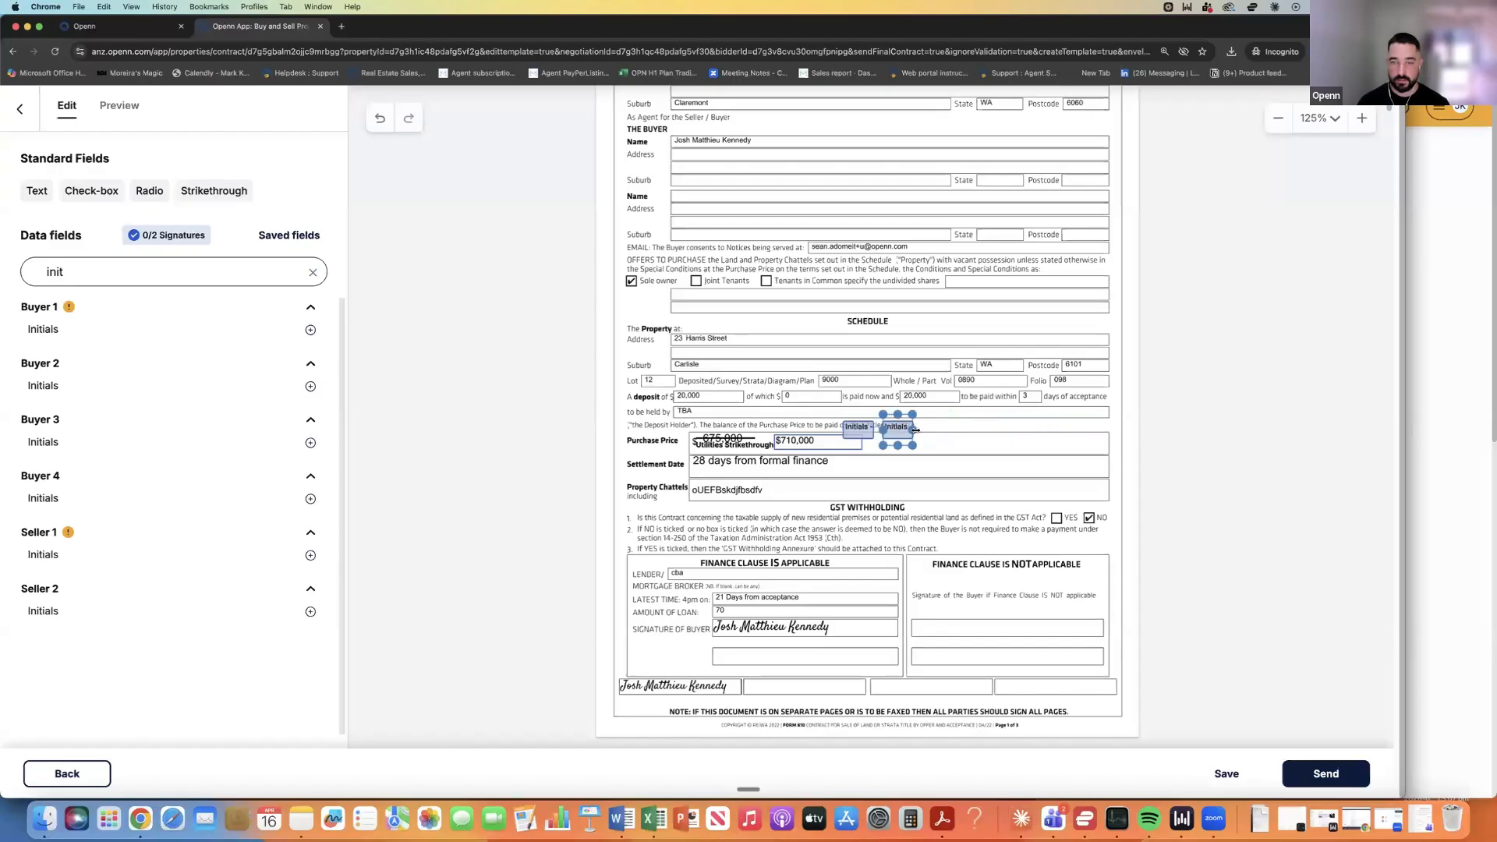
pyautogui.scroll(-2, 797, 570)
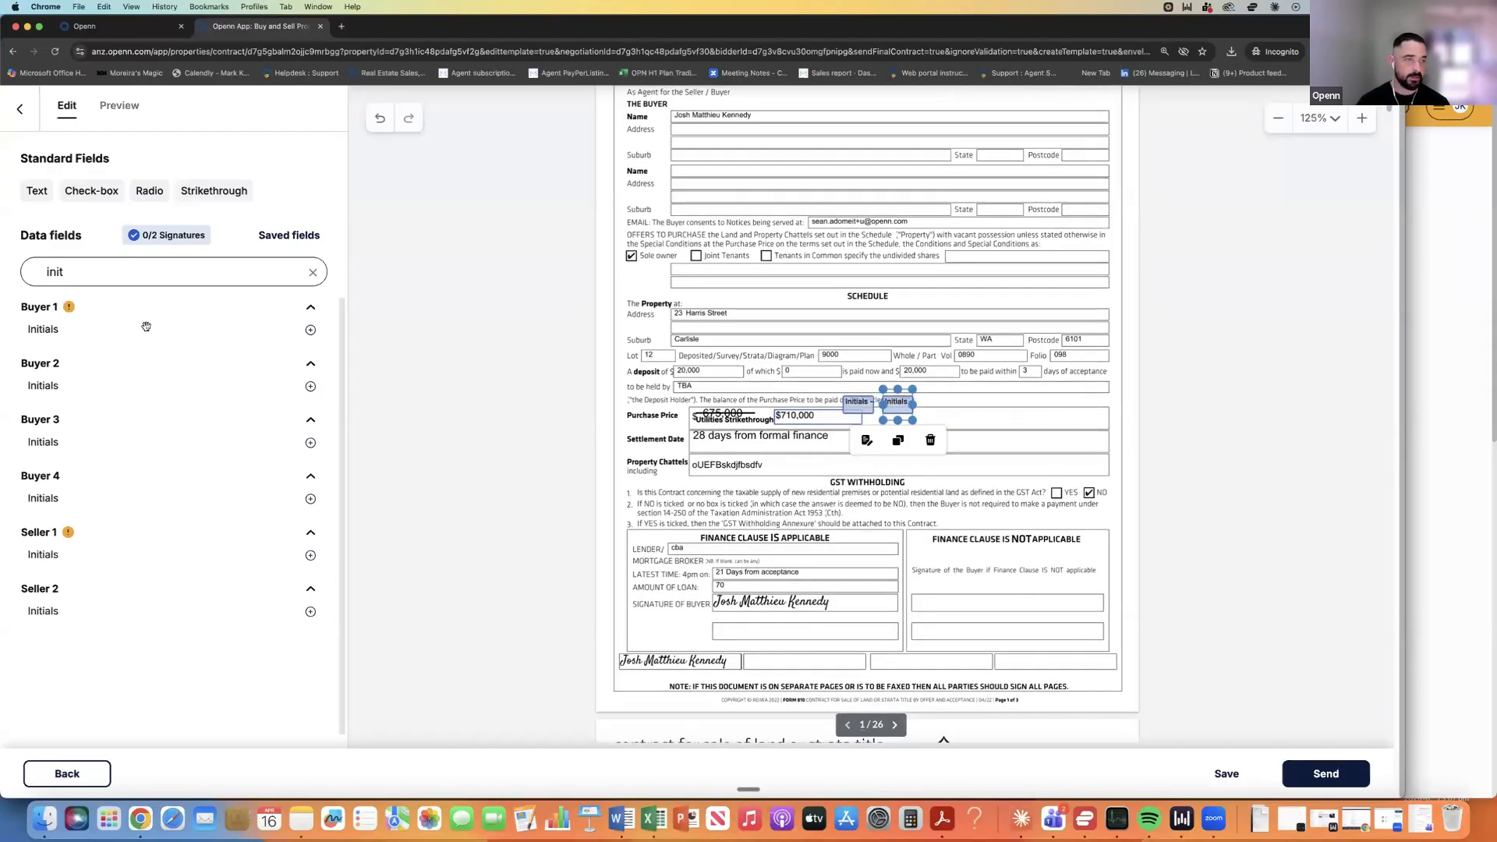
pyautogui.click(313, 273)
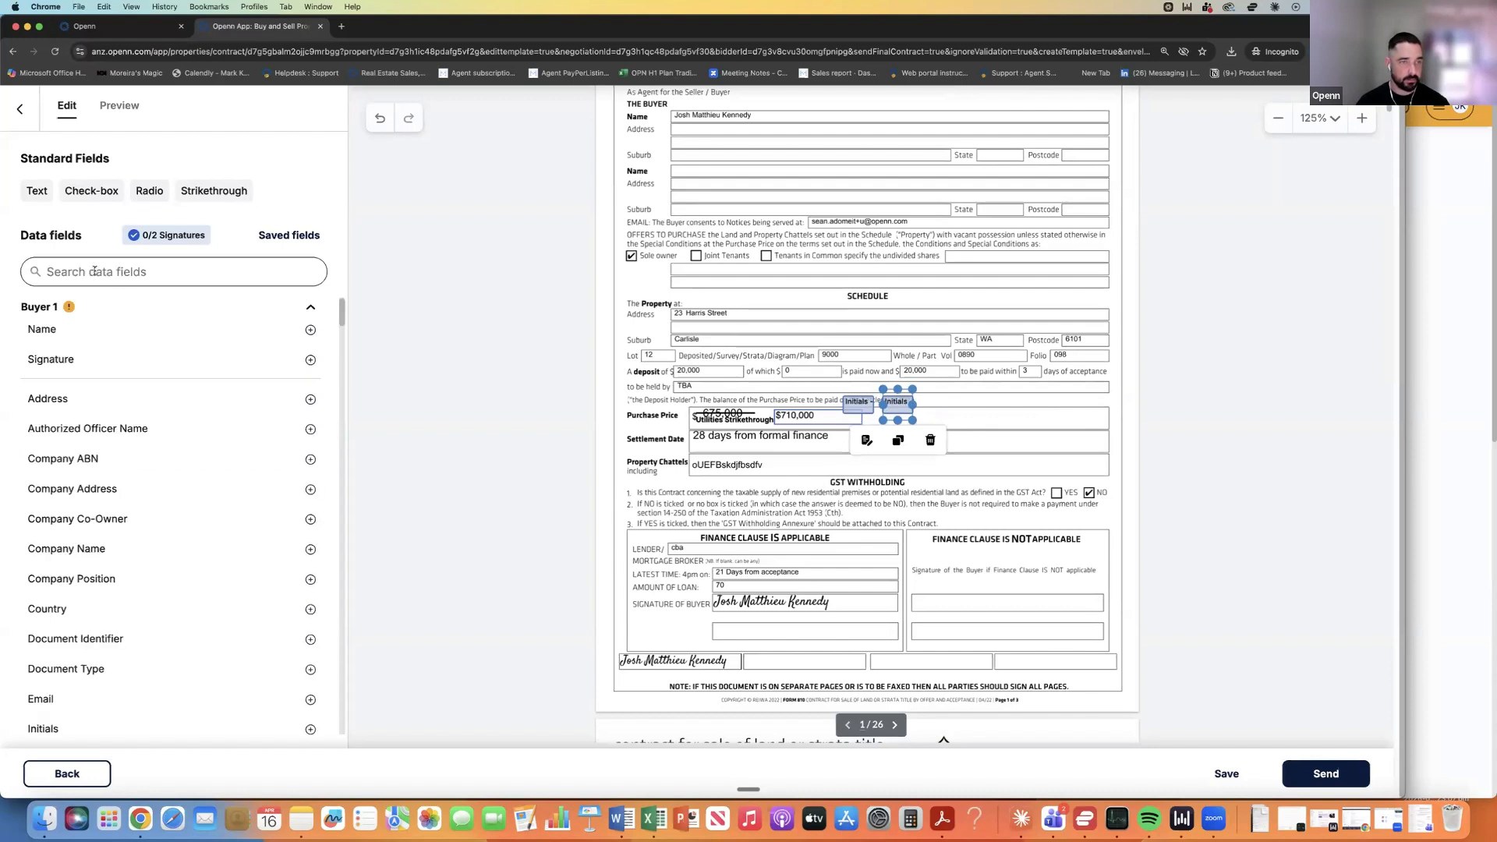
pyautogui.write('selle')
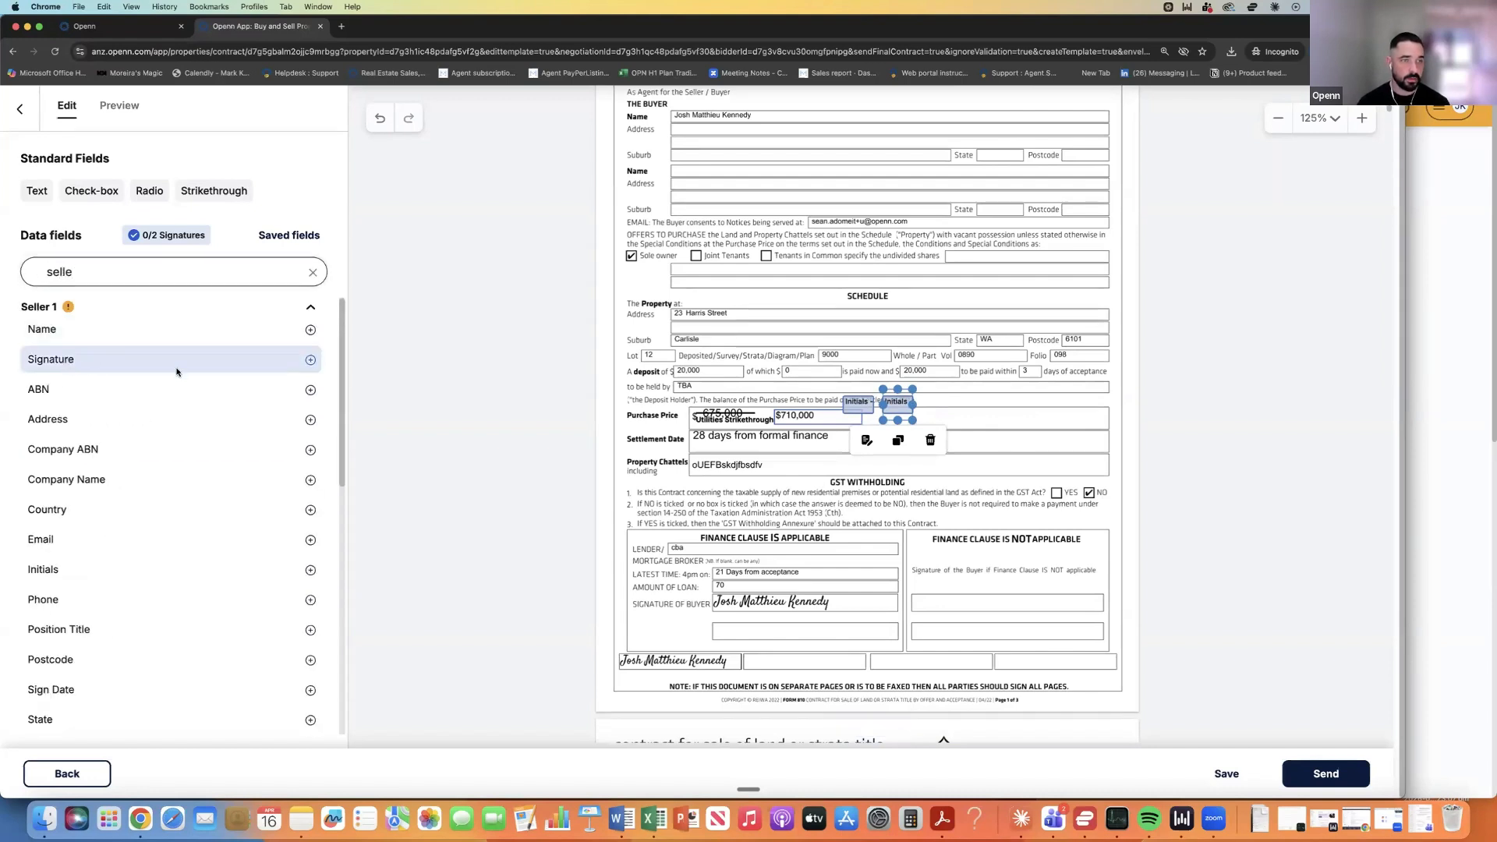
pyautogui.moveTo(177, 363); pyautogui.dragTo(931, 660)
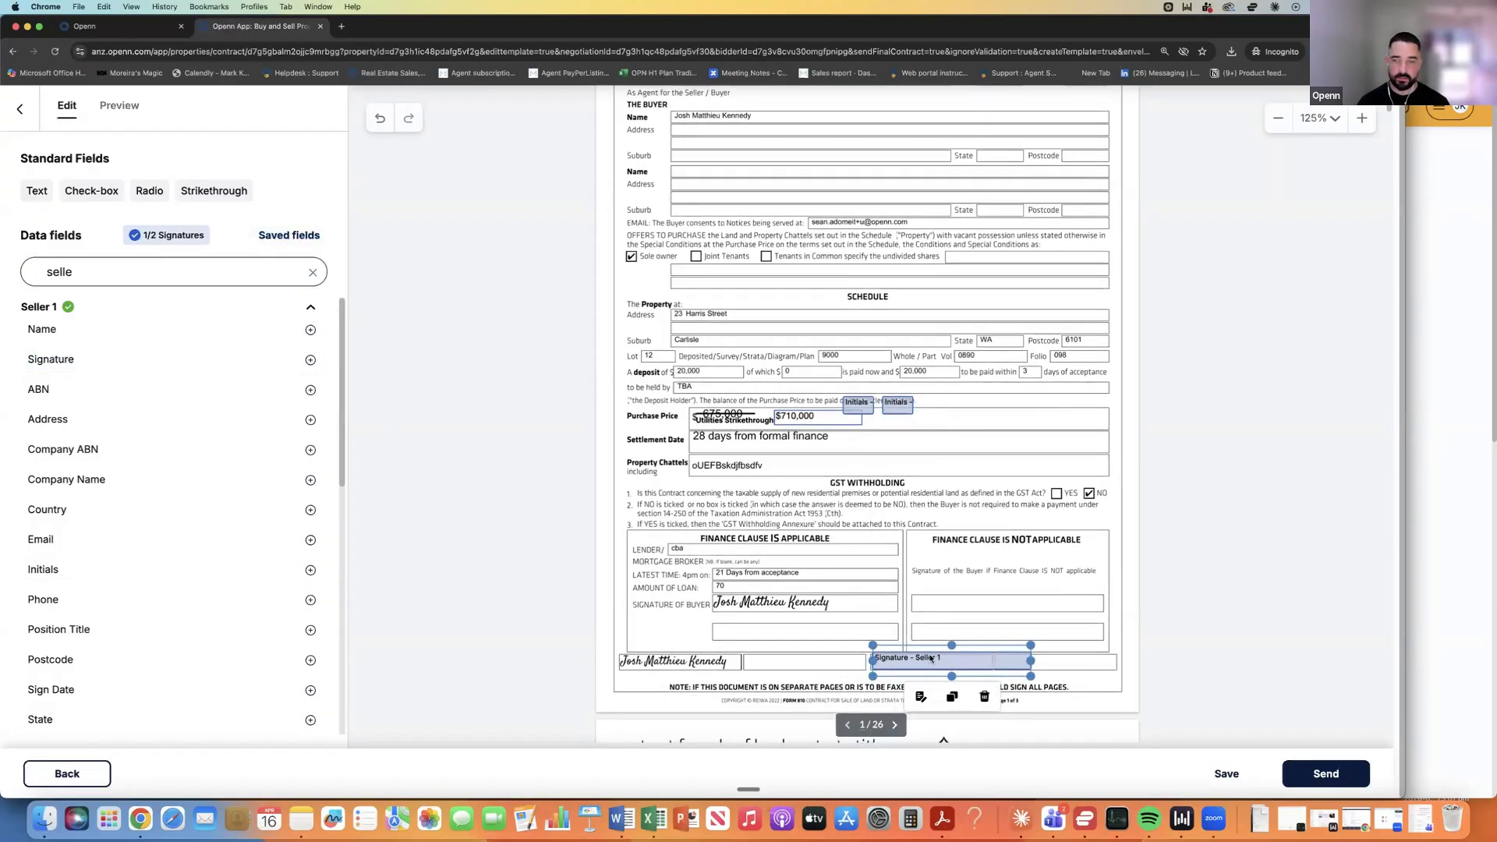
pyautogui.moveTo(975, 659); pyautogui.dragTo(990, 660)
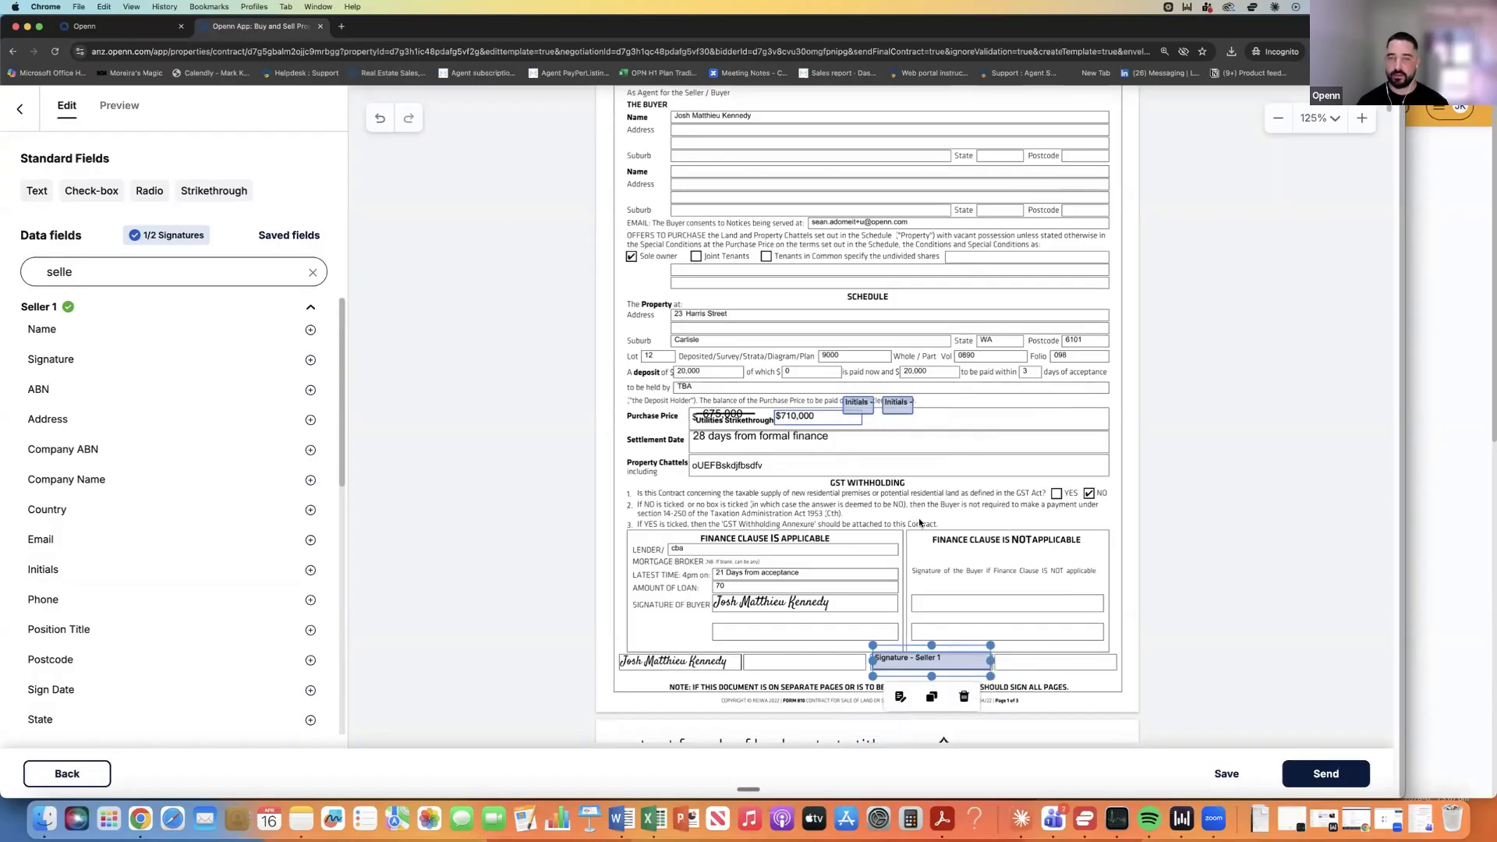
# Dismiss the missing signature fields warning and collapse the Seller 1, Seller 2 and Seller Conveyancer lists.
pyautogui.scroll(-5, 904, 516)
pyautogui.scroll(-3, 877, 505)
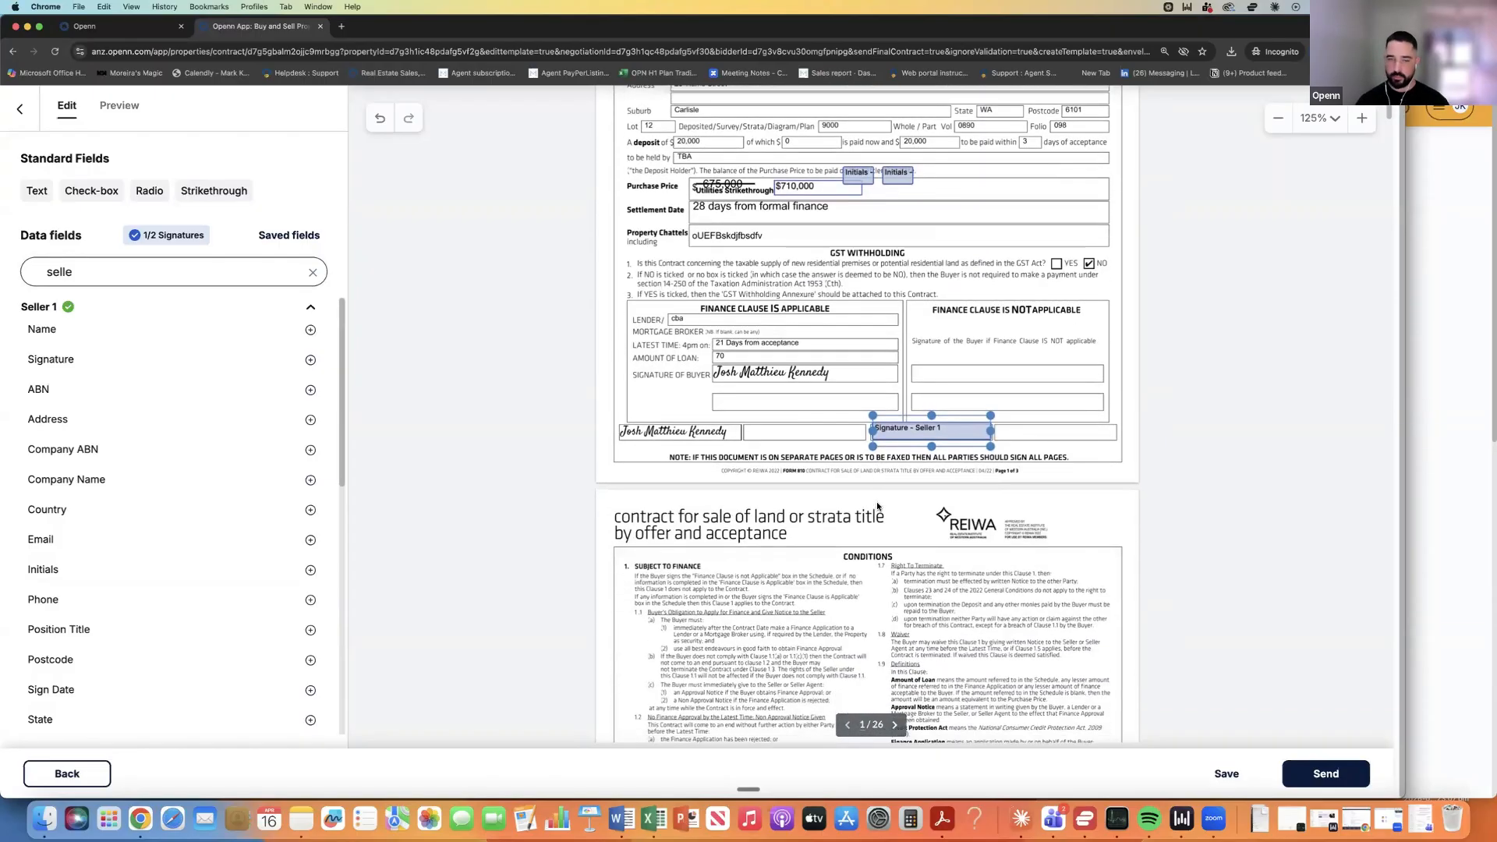
pyautogui.scroll(-8, 879, 516)
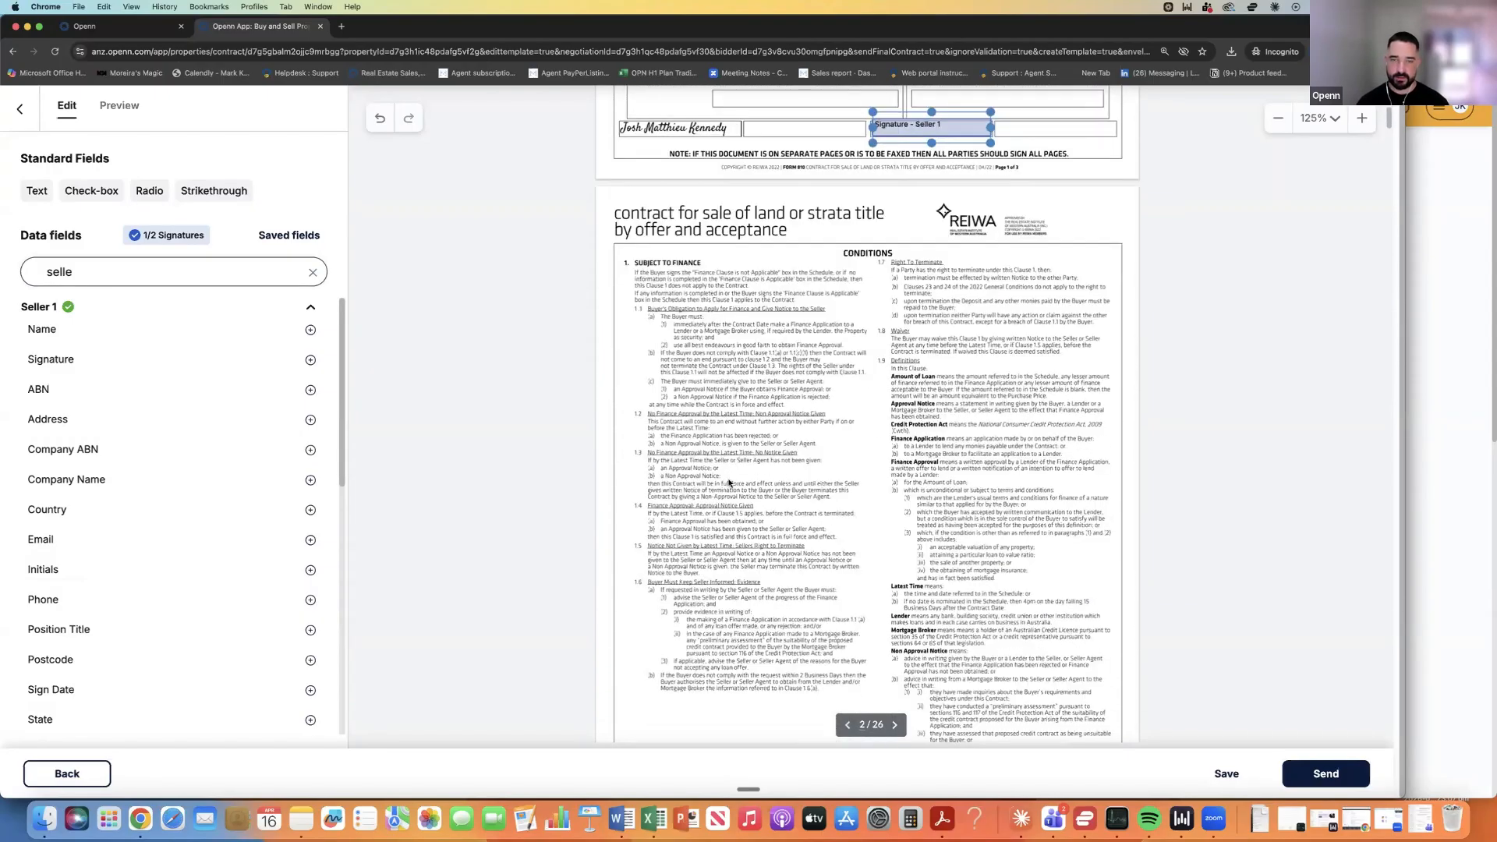
pyautogui.scroll(-5, 725, 468)
pyautogui.scroll(15, 747, 450)
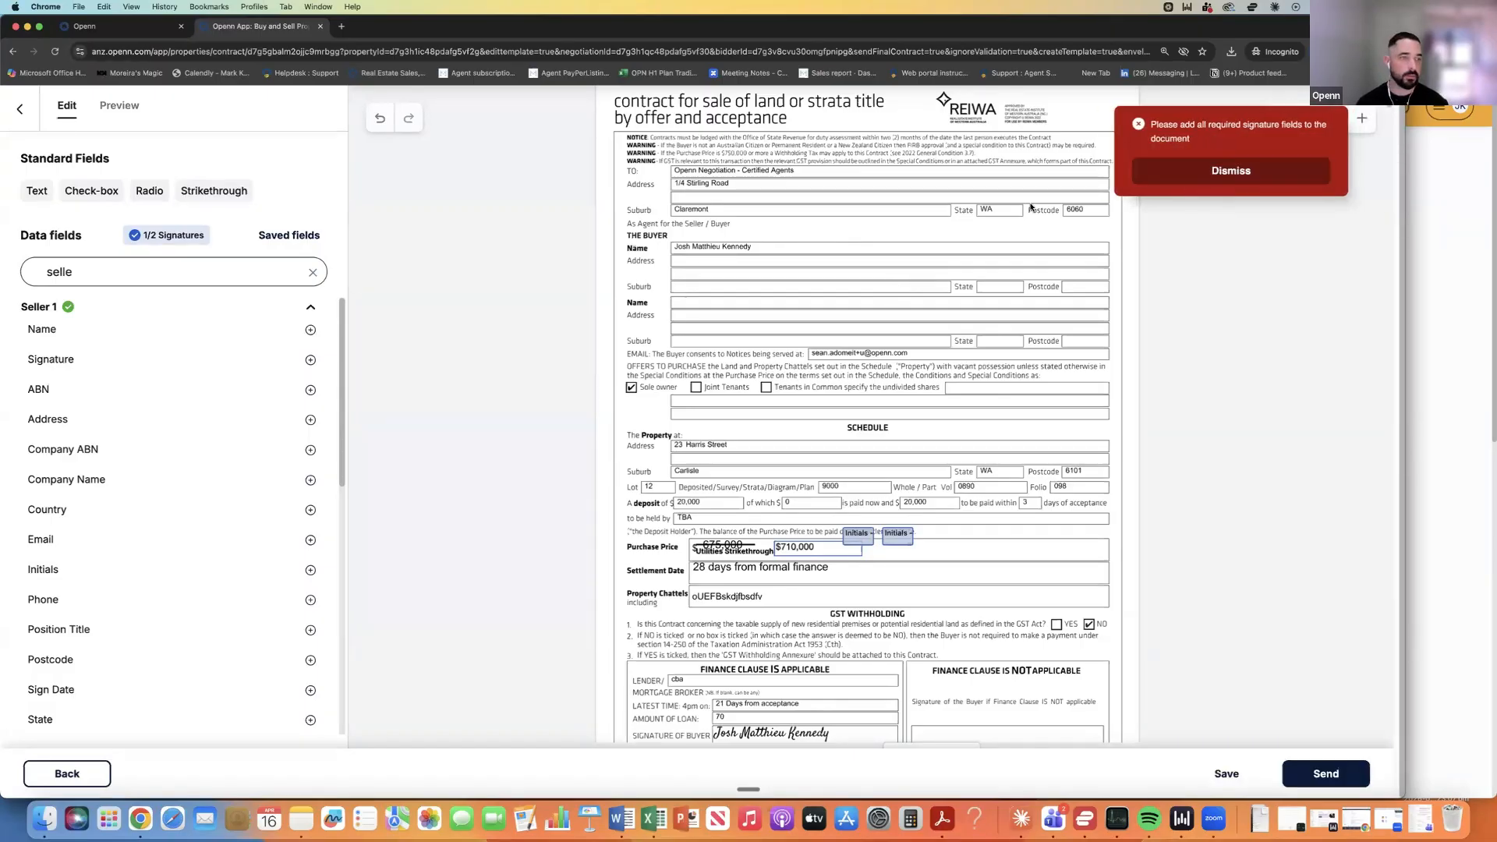
pyautogui.click(1216, 170)
pyautogui.click(309, 310)
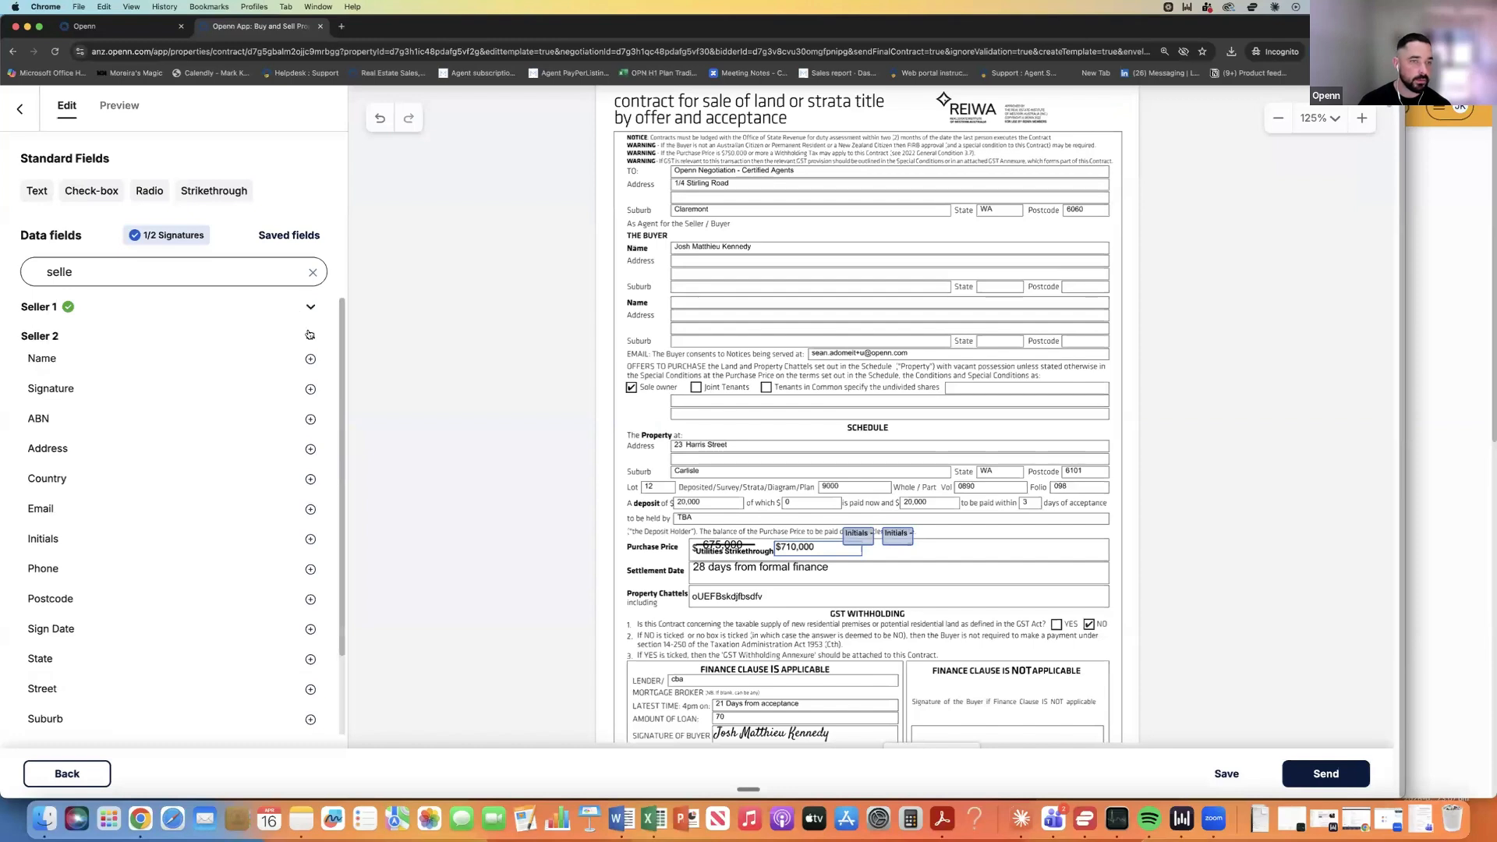
pyautogui.click(308, 334)
pyautogui.click(310, 366)
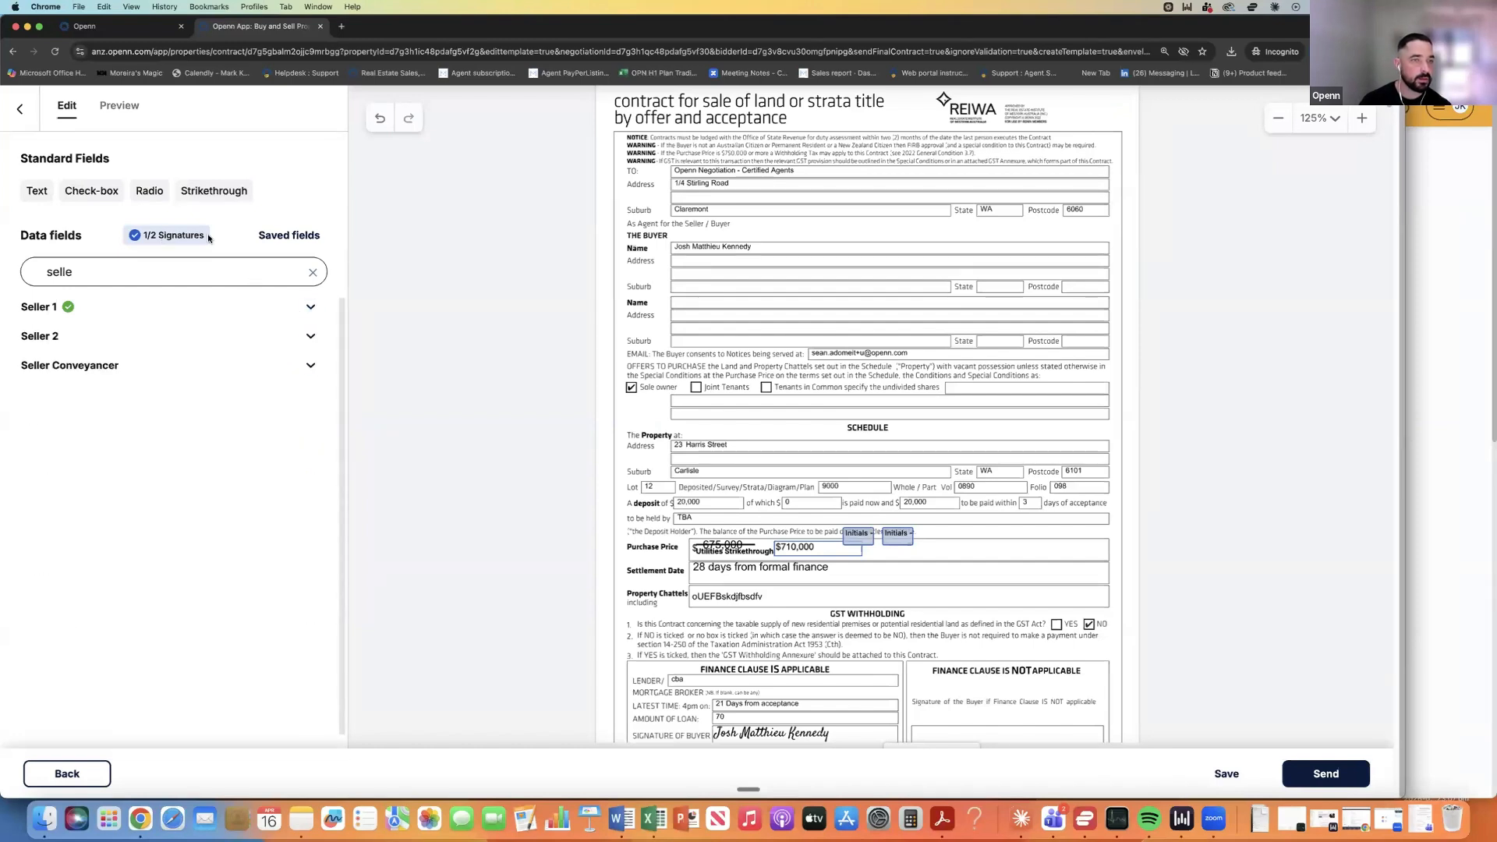
# Place a Buyer 1 signature near the purchase price and send the amended contract.
pyautogui.click(312, 272)
pyautogui.moveTo(80, 361)
pyautogui.mouseDown()
pyautogui.moveTo(465, 414)
pyautogui.moveTo(694, 468)
pyautogui.moveTo(873, 655)
pyautogui.moveTo(986, 551)
pyautogui.moveTo(962, 568)
pyautogui.moveTo(925, 544)
pyautogui.moveTo(889, 556)
pyautogui.mouseUp()
pyautogui.scroll(1, 943, 553)
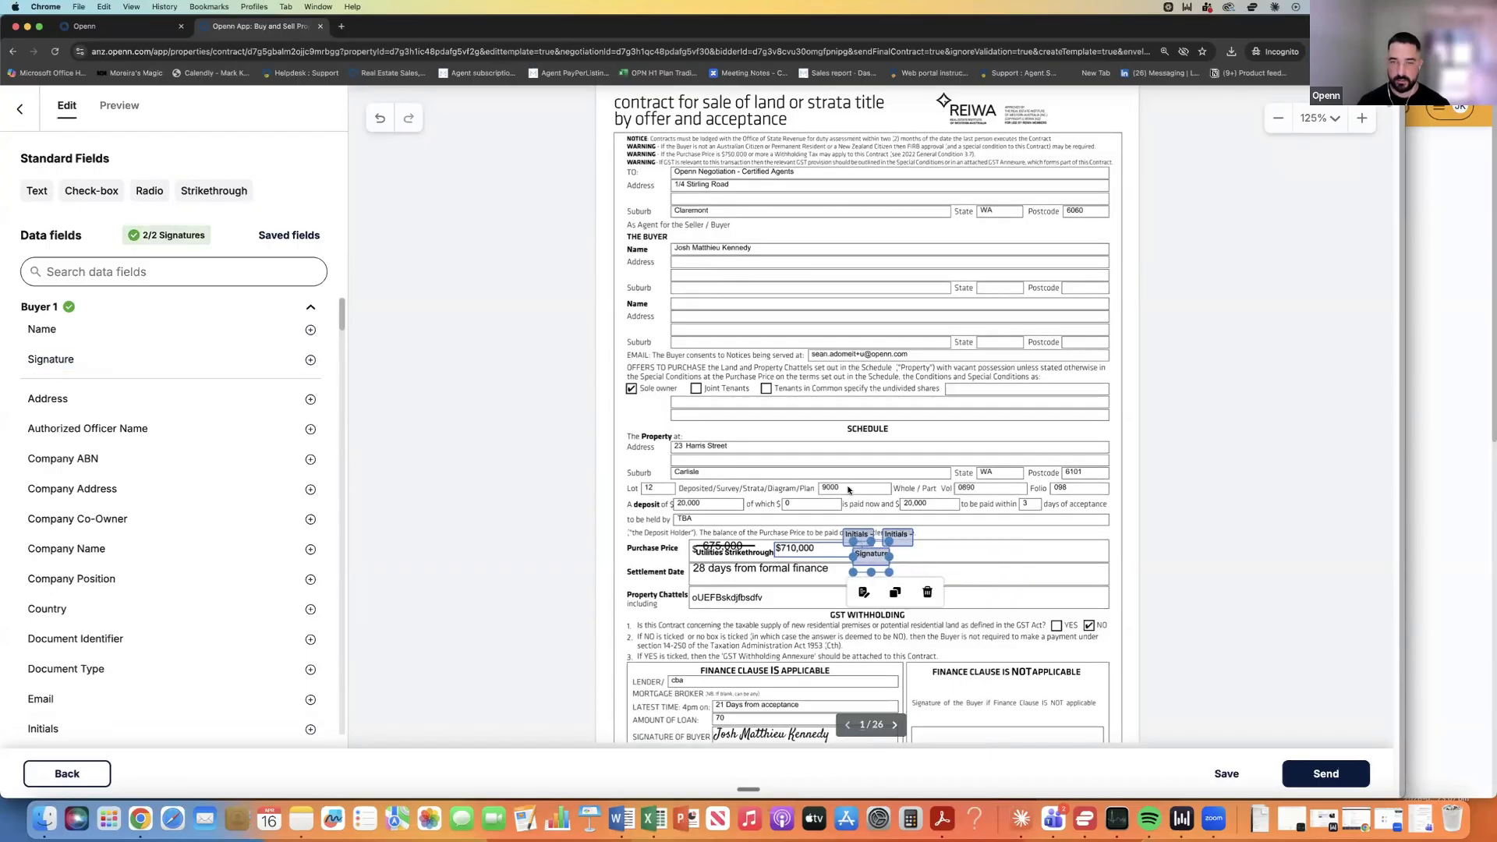
pyautogui.click(741, 372)
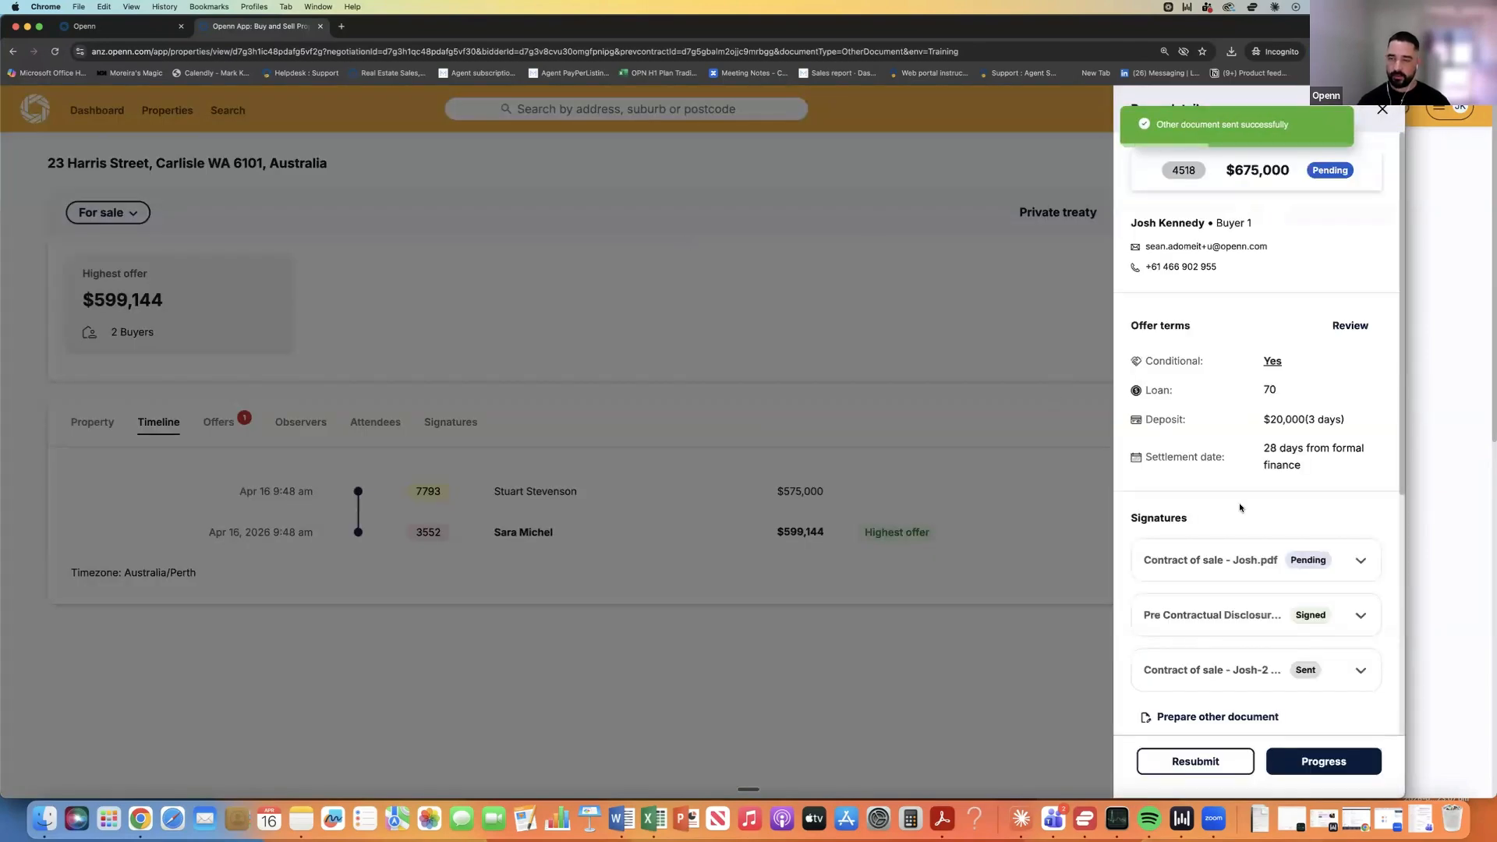
# Confirm the revised contract shows as Sent under Signatures, then close the Buyer details panel.
pyautogui.click(1361, 671)
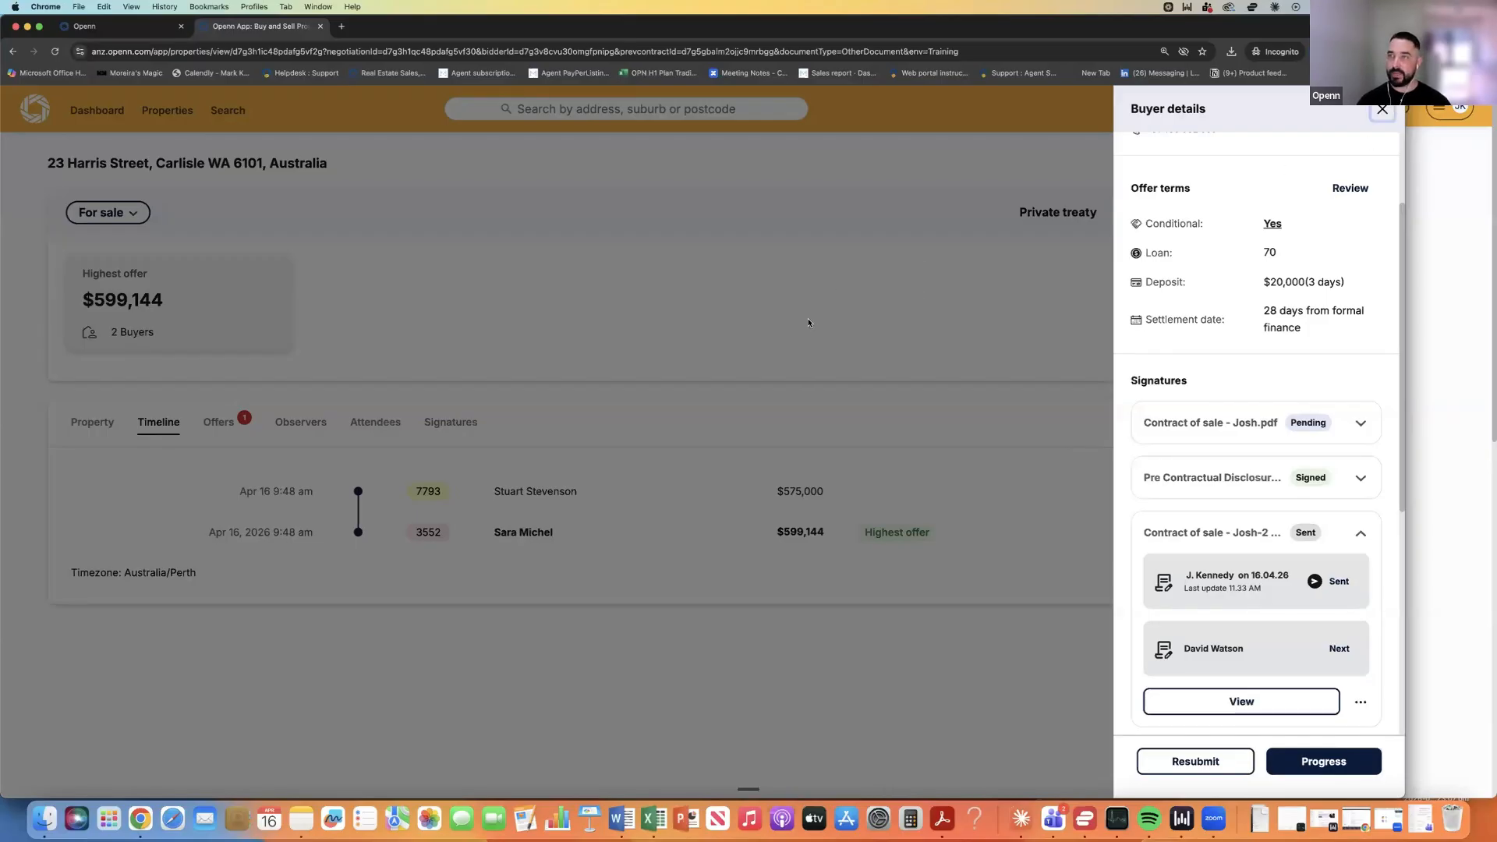
pyautogui.click(706, 325)
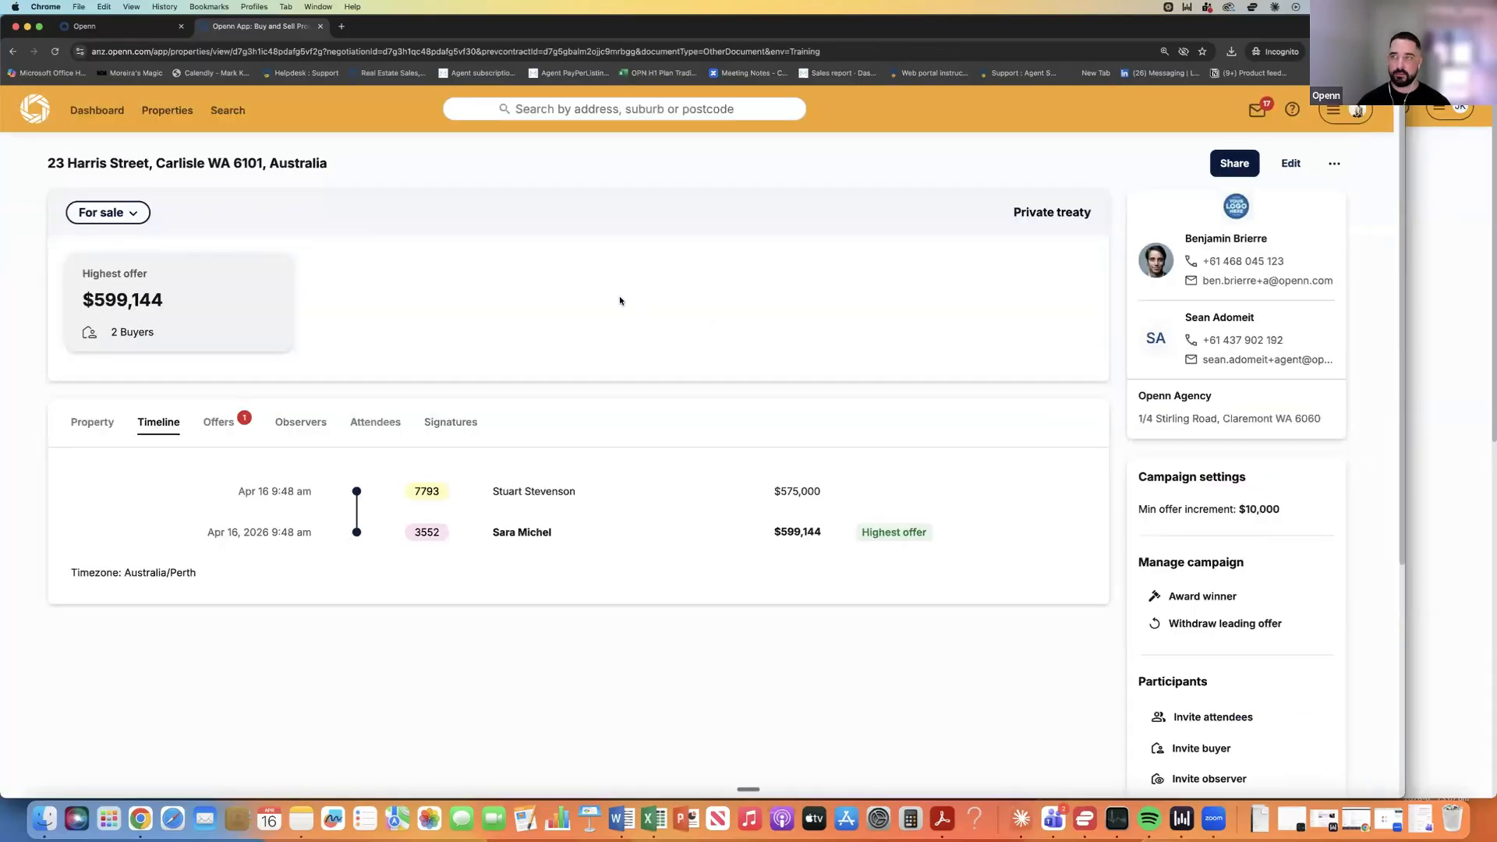